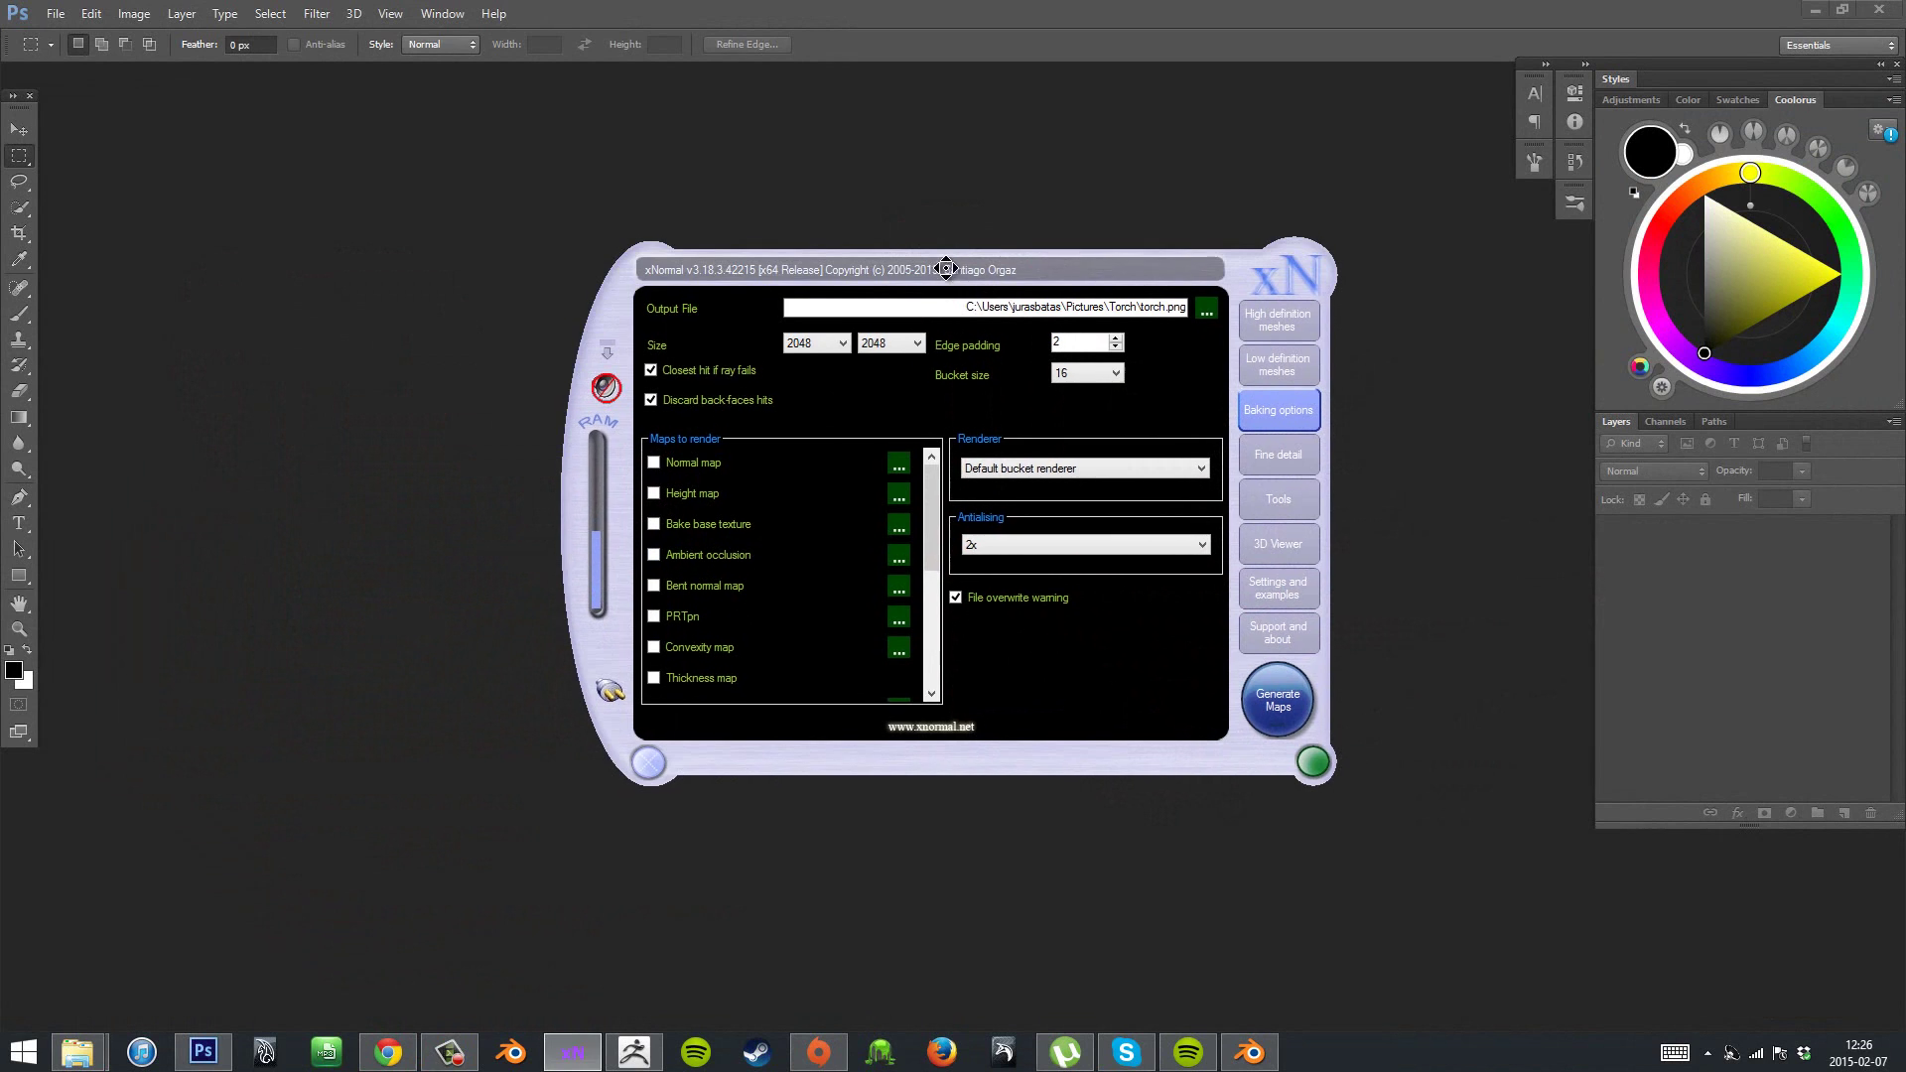
- Enable the Normal map and Ambient occlusion for rendering, and set antialiasing to 1x
drag(946, 268, 951, 230)
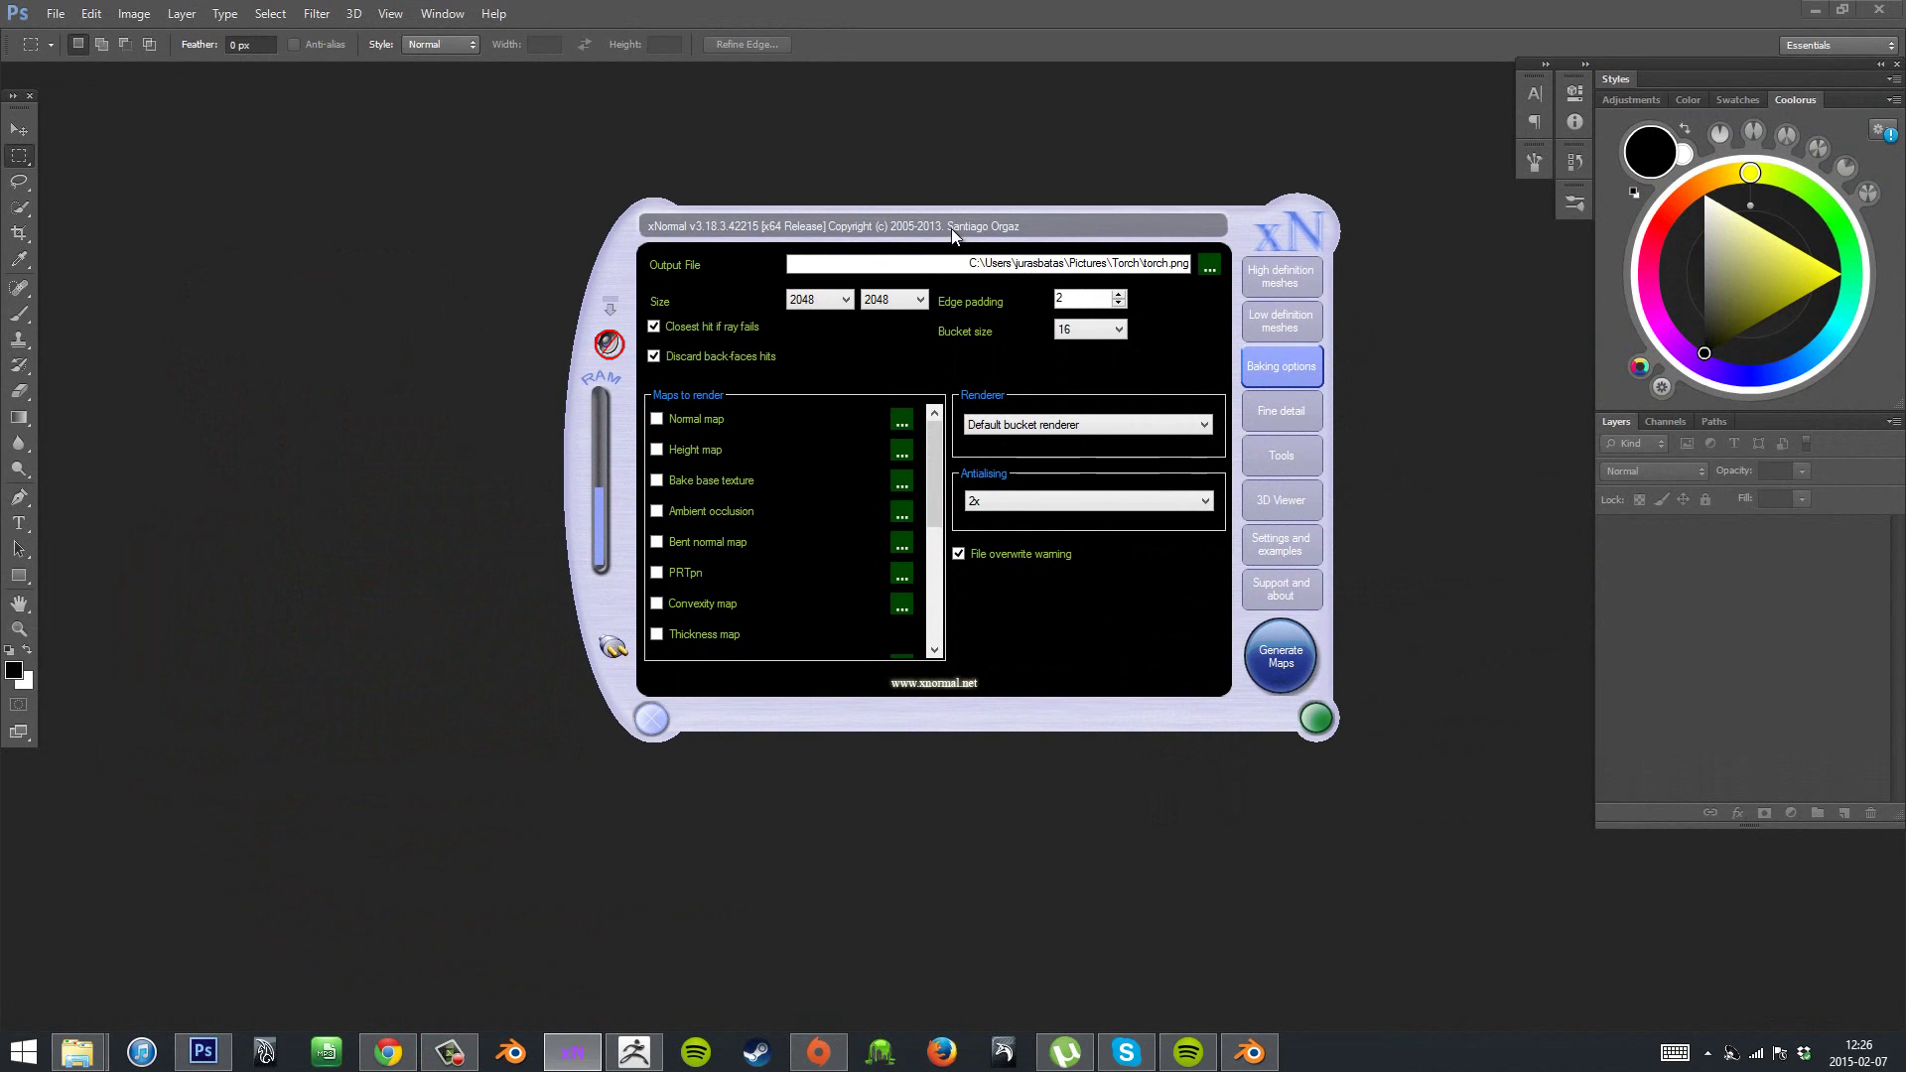
drag(937, 433, 855, 431)
click(792, 586)
click(709, 421)
click(728, 512)
mouse_move(931, 479)
mouse_down()
mouse_move(925, 500)
mouse_move(940, 448)
mouse_up()
click(1023, 503)
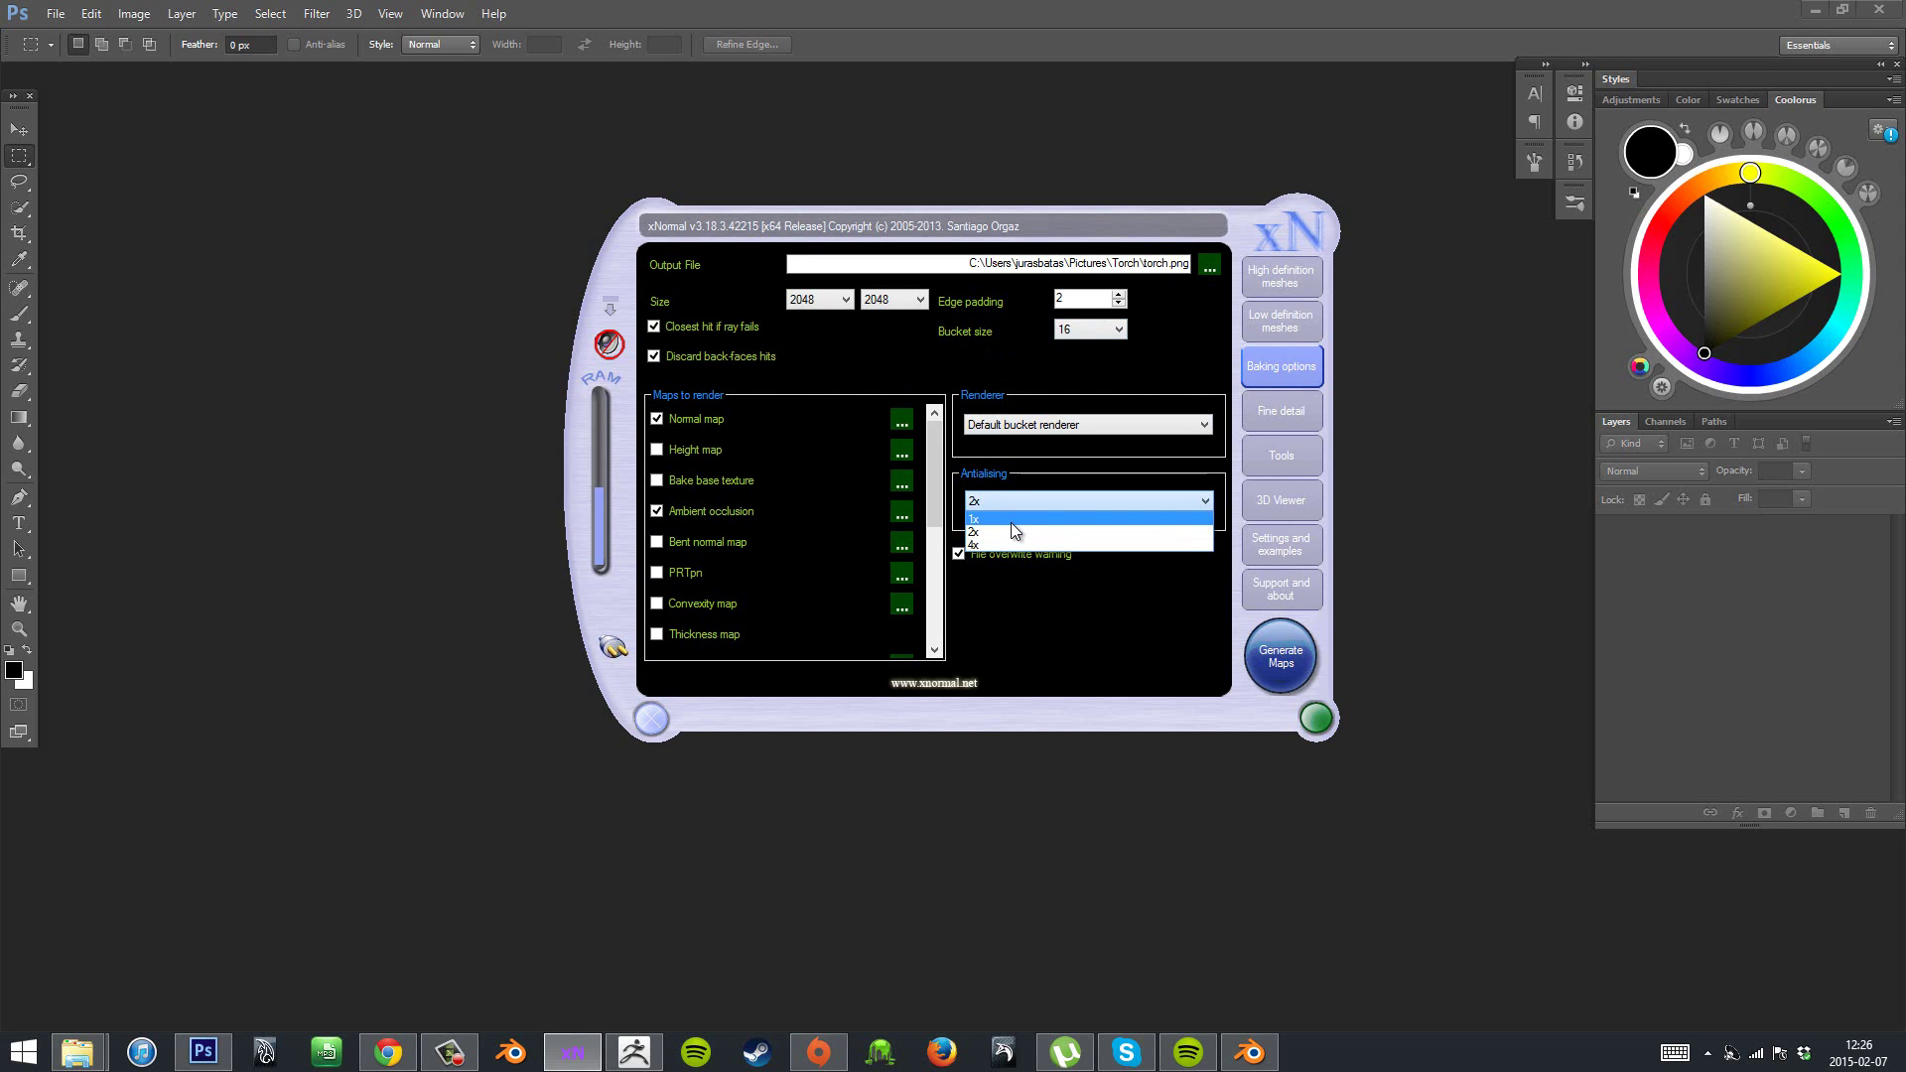
click(1010, 518)
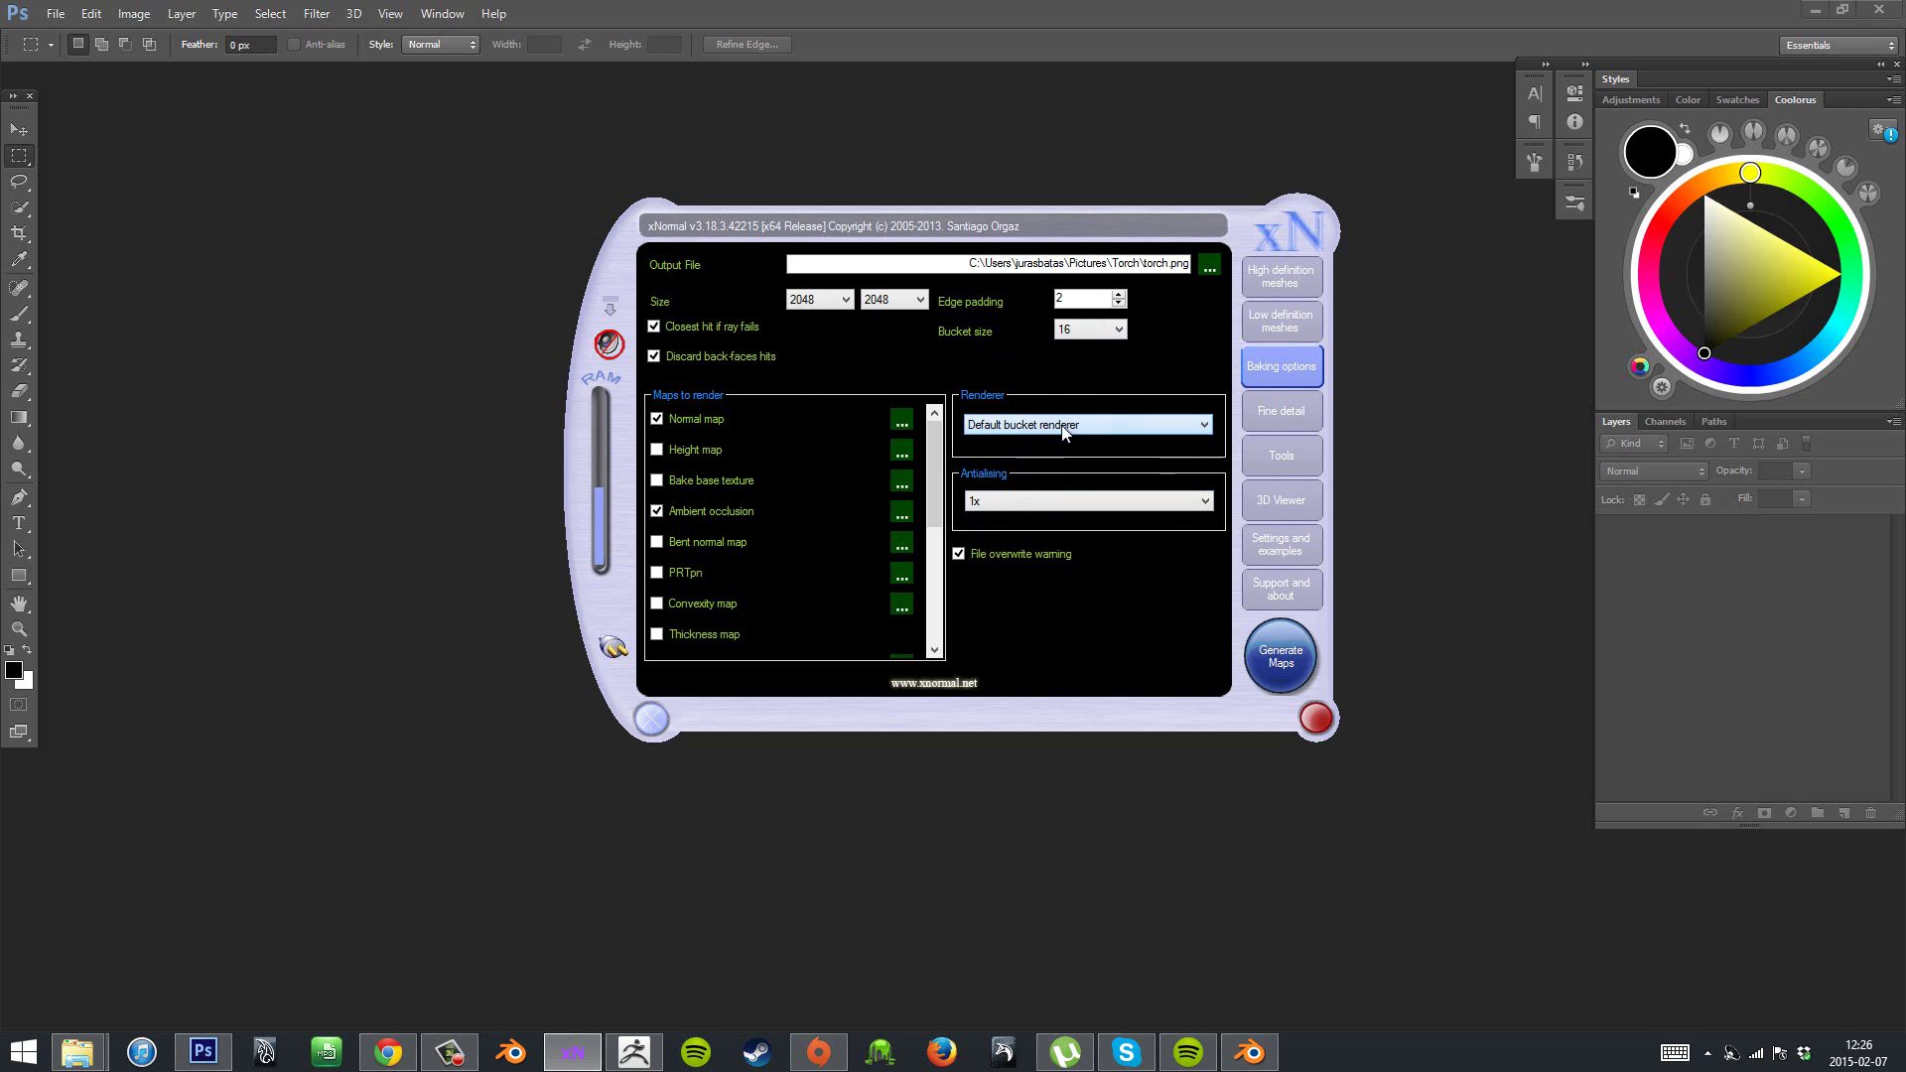
- Add Monster Tutorial.OBJ from the desktop's Monster Tutorial > Monster Tutorial Blender > LP folder as the low definition mesh
click(1281, 320)
right_click(1000, 440)
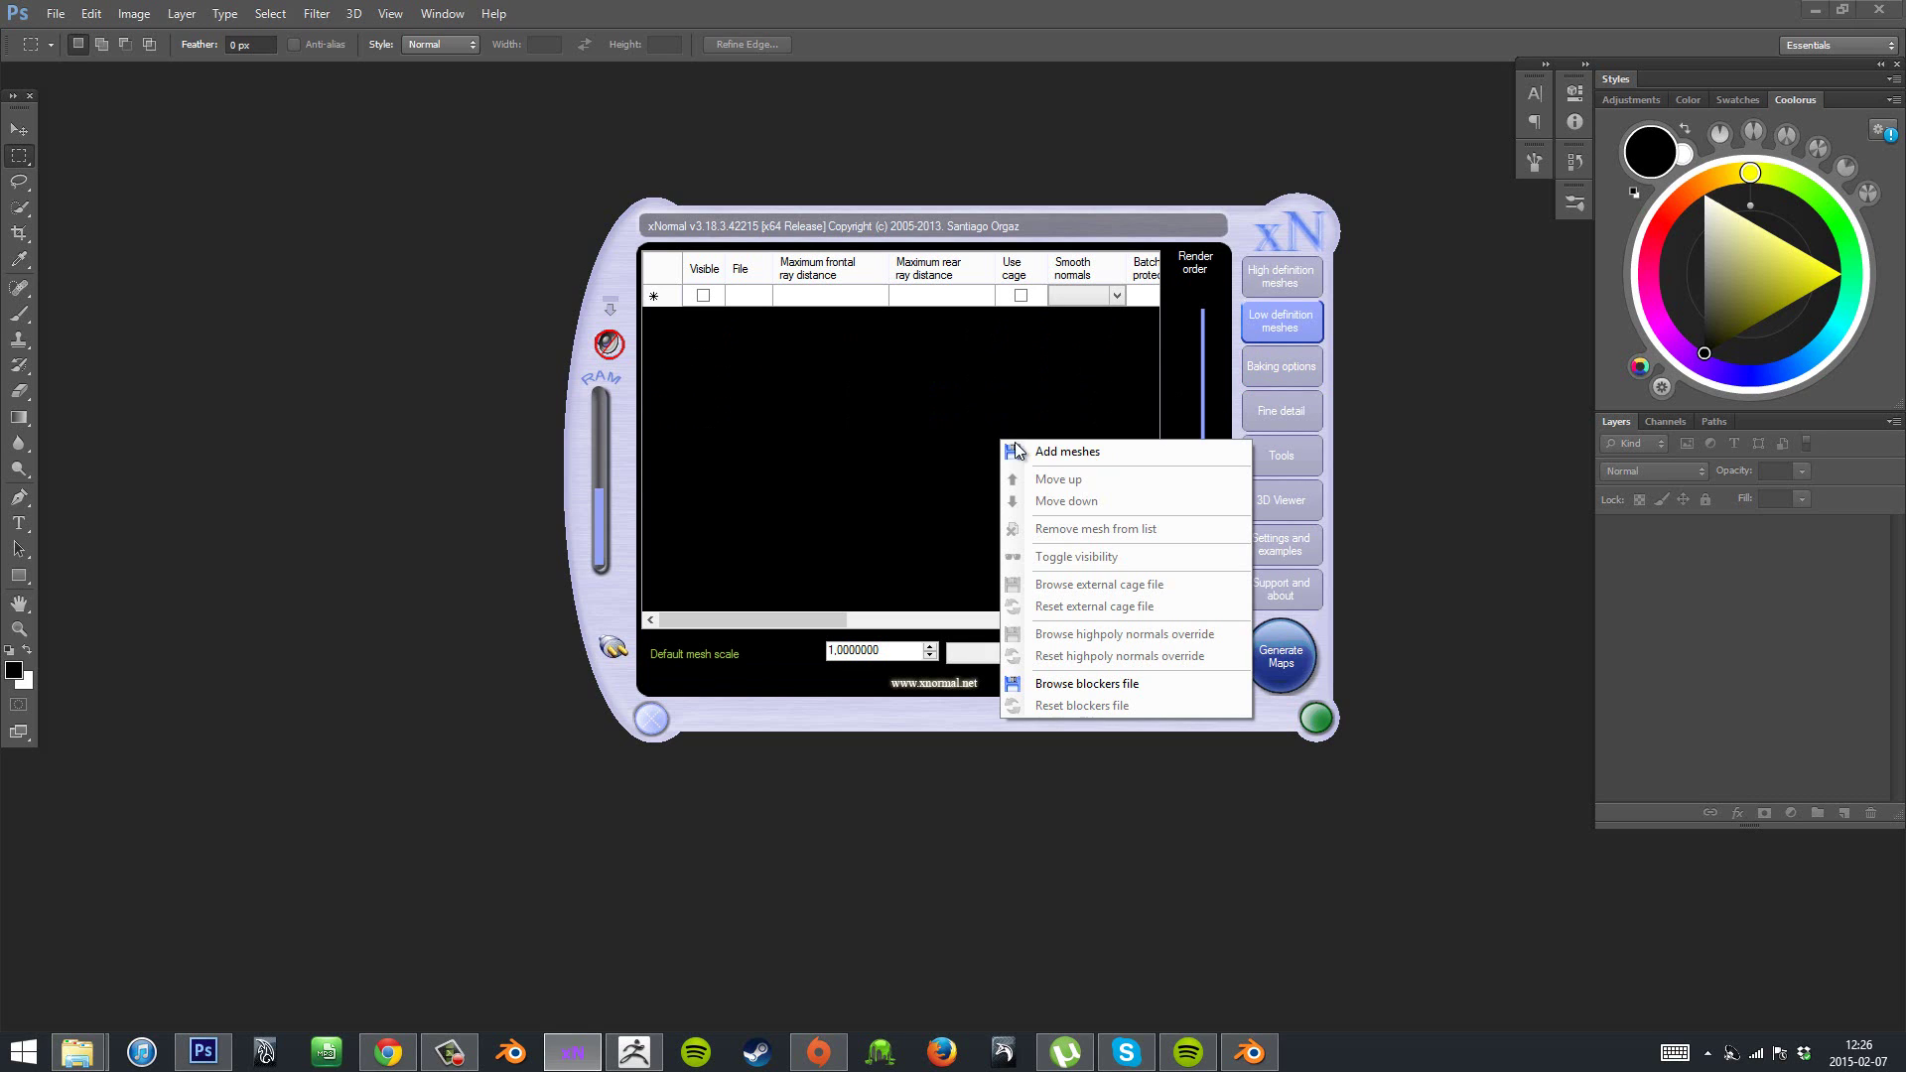
click(1038, 449)
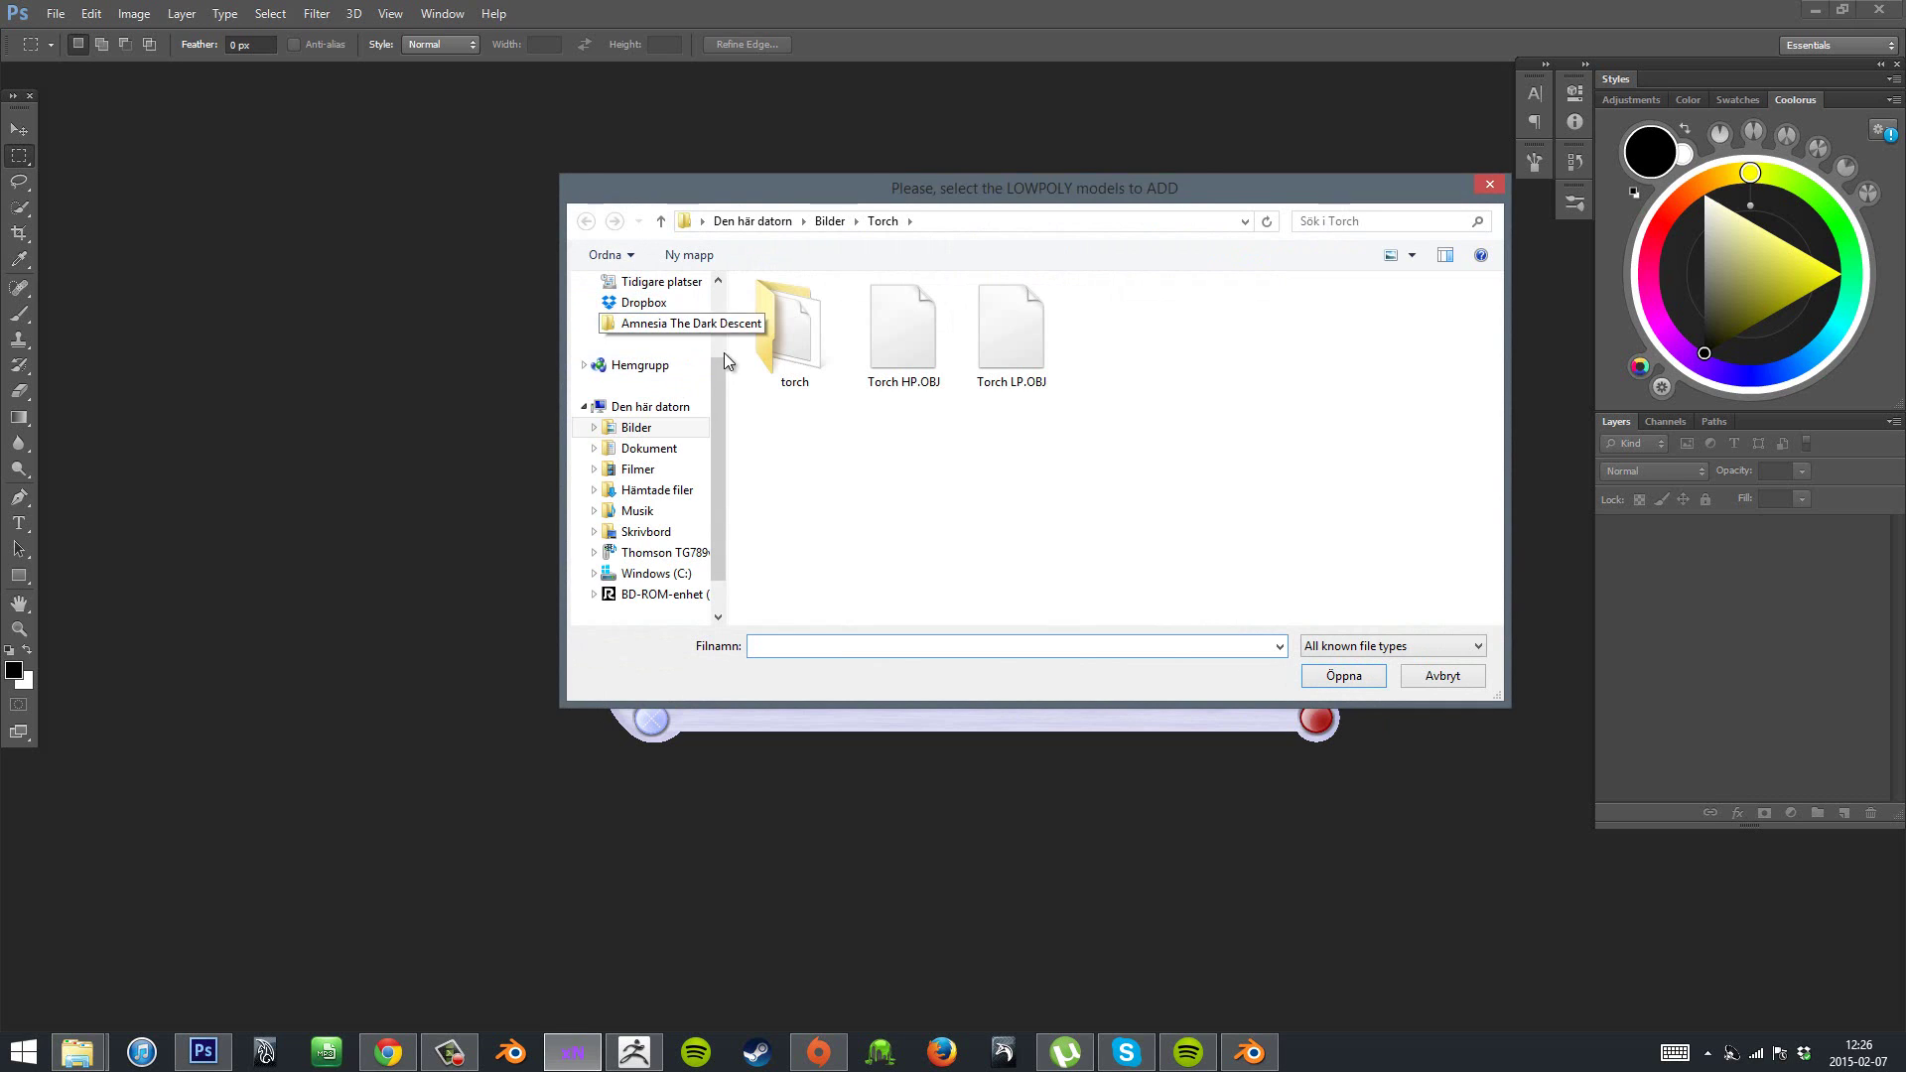
scroll(660, 382, up, 3)
click(645, 375)
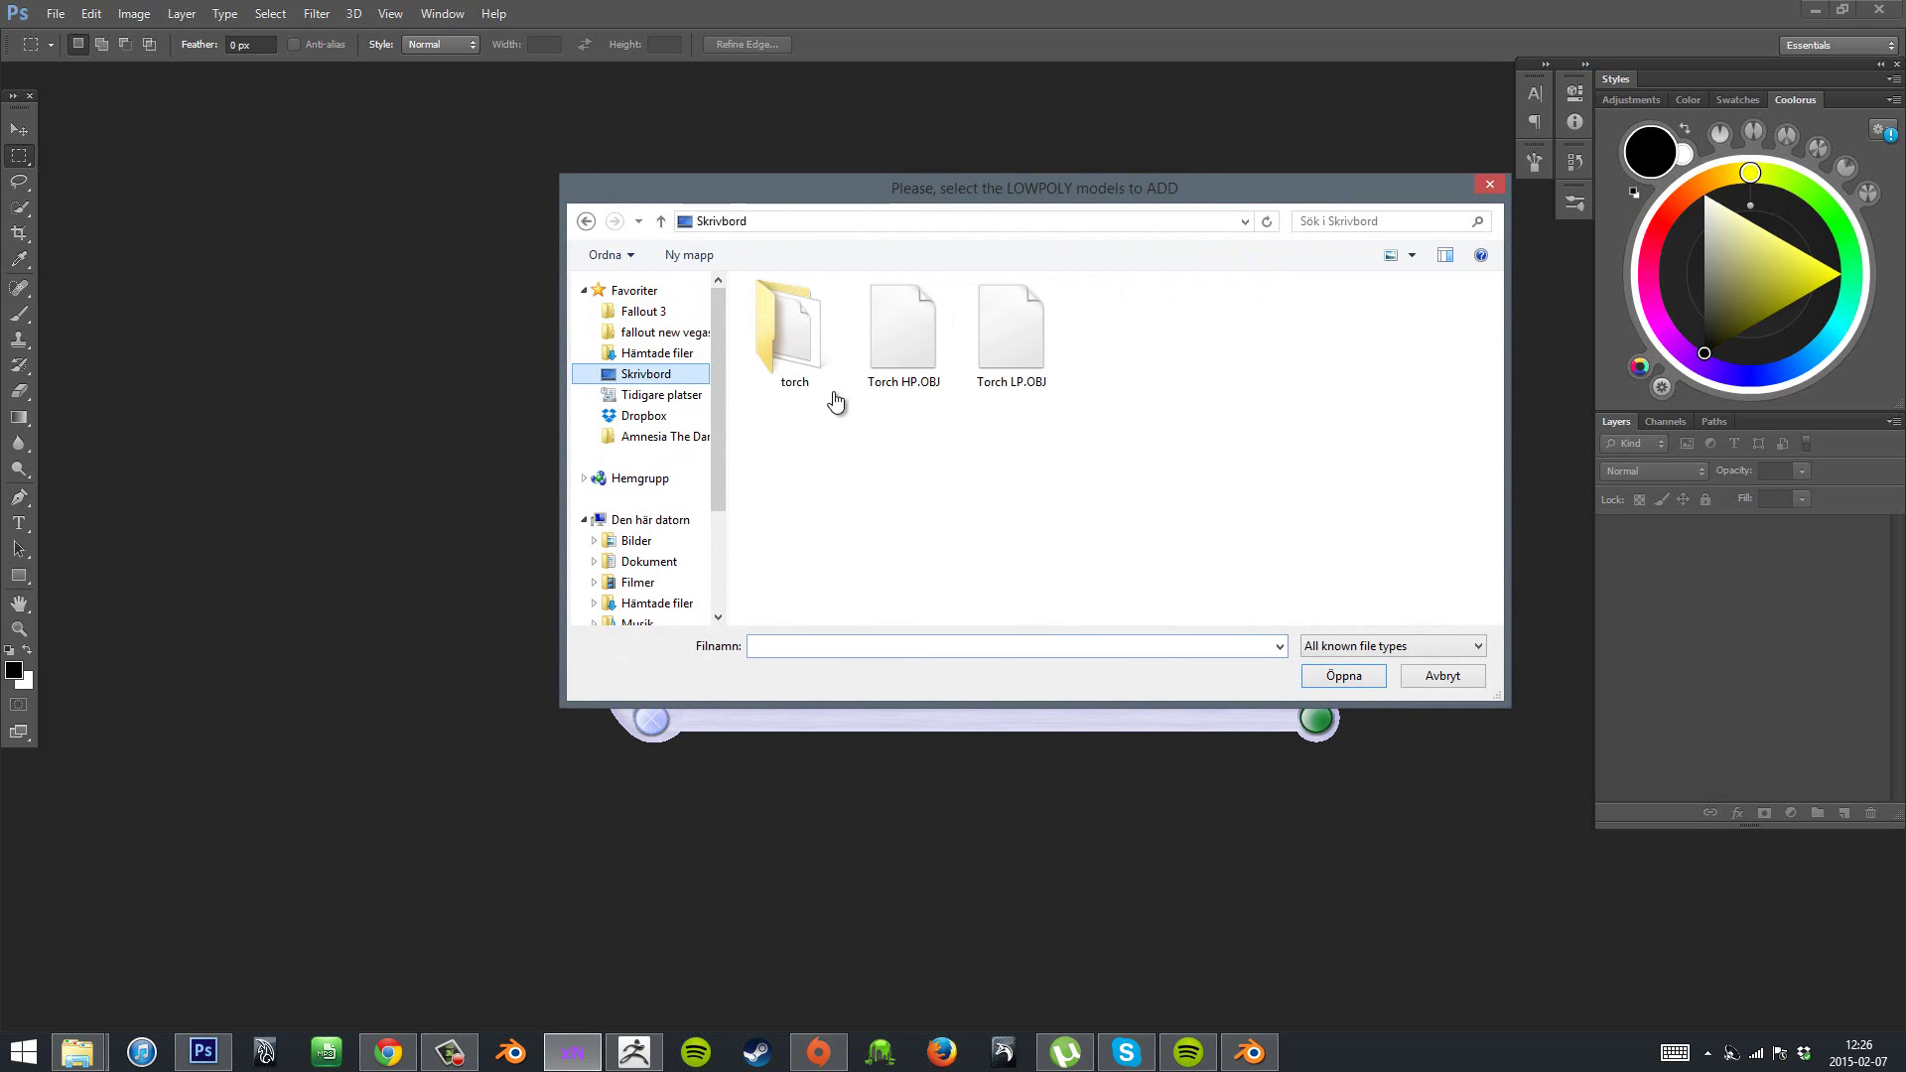
click(1072, 561)
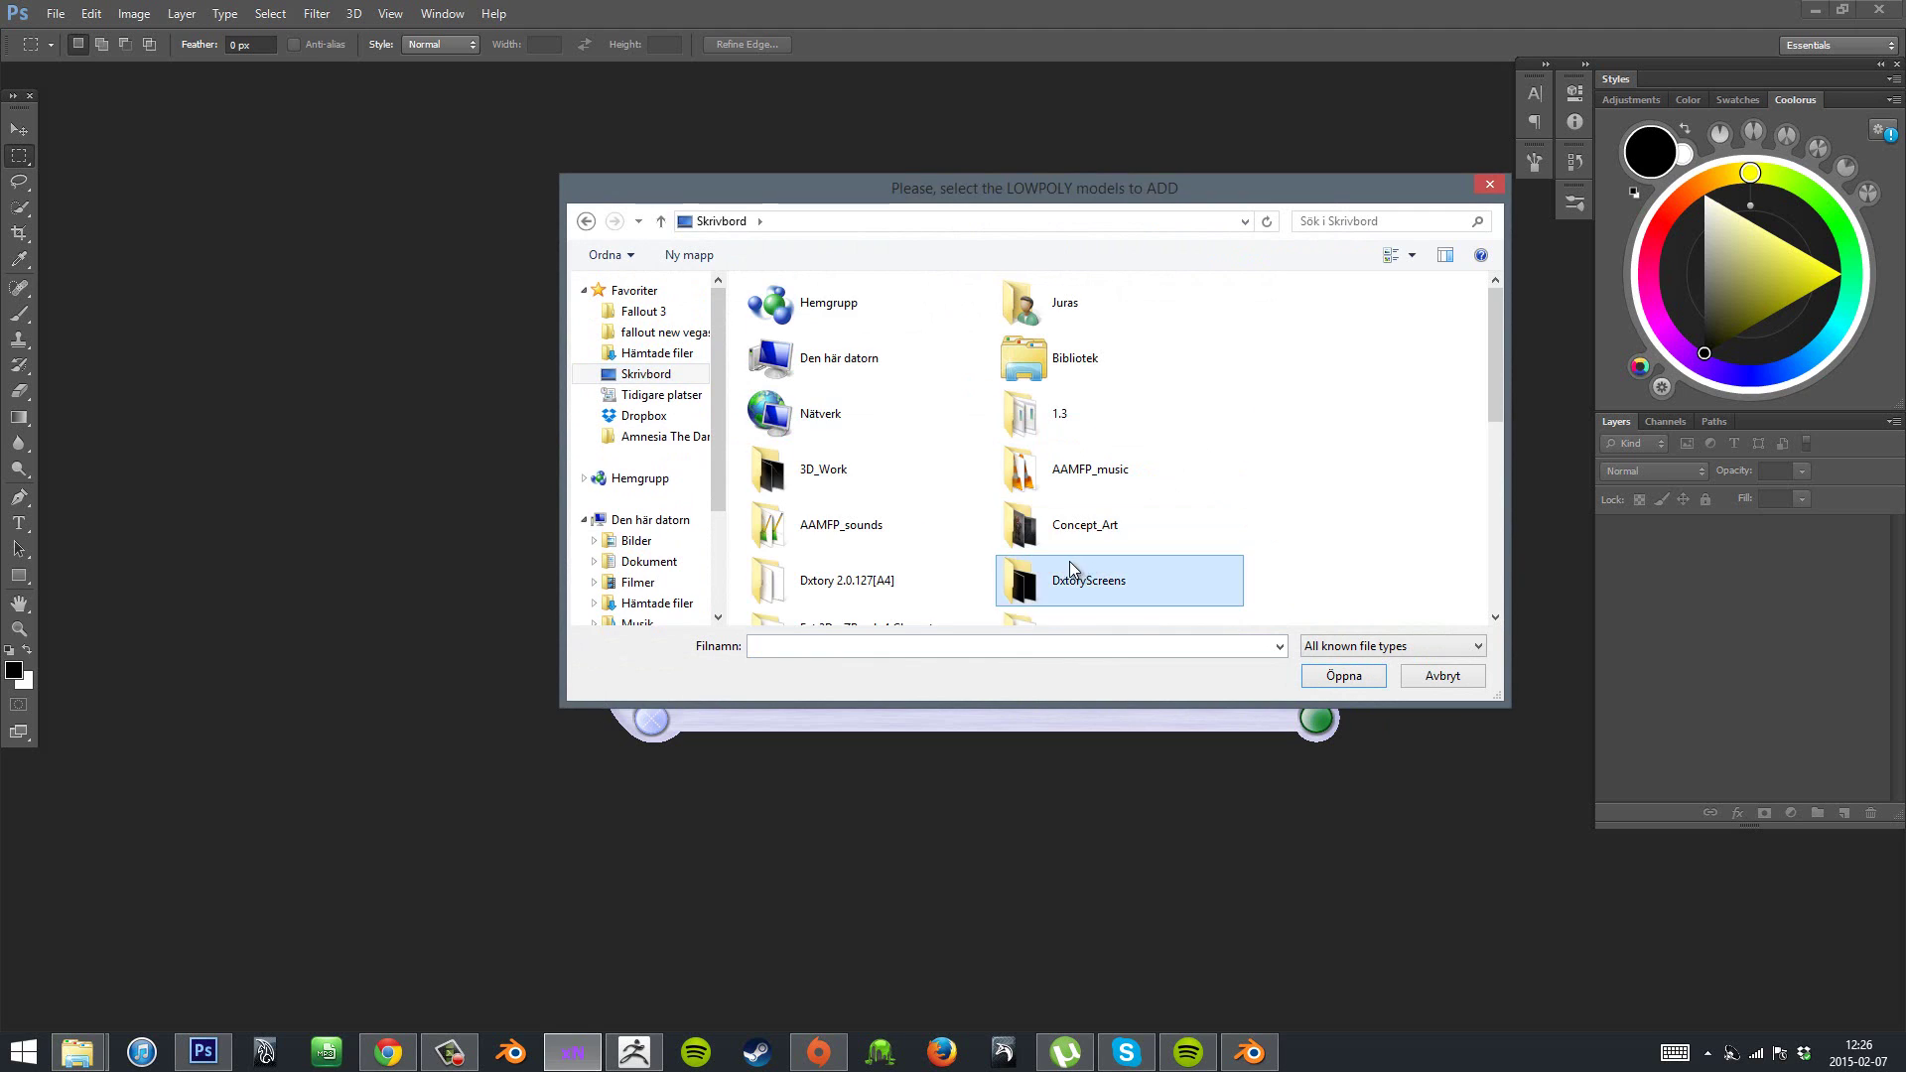
scroll(1067, 556, down, 2)
double_click(886, 533)
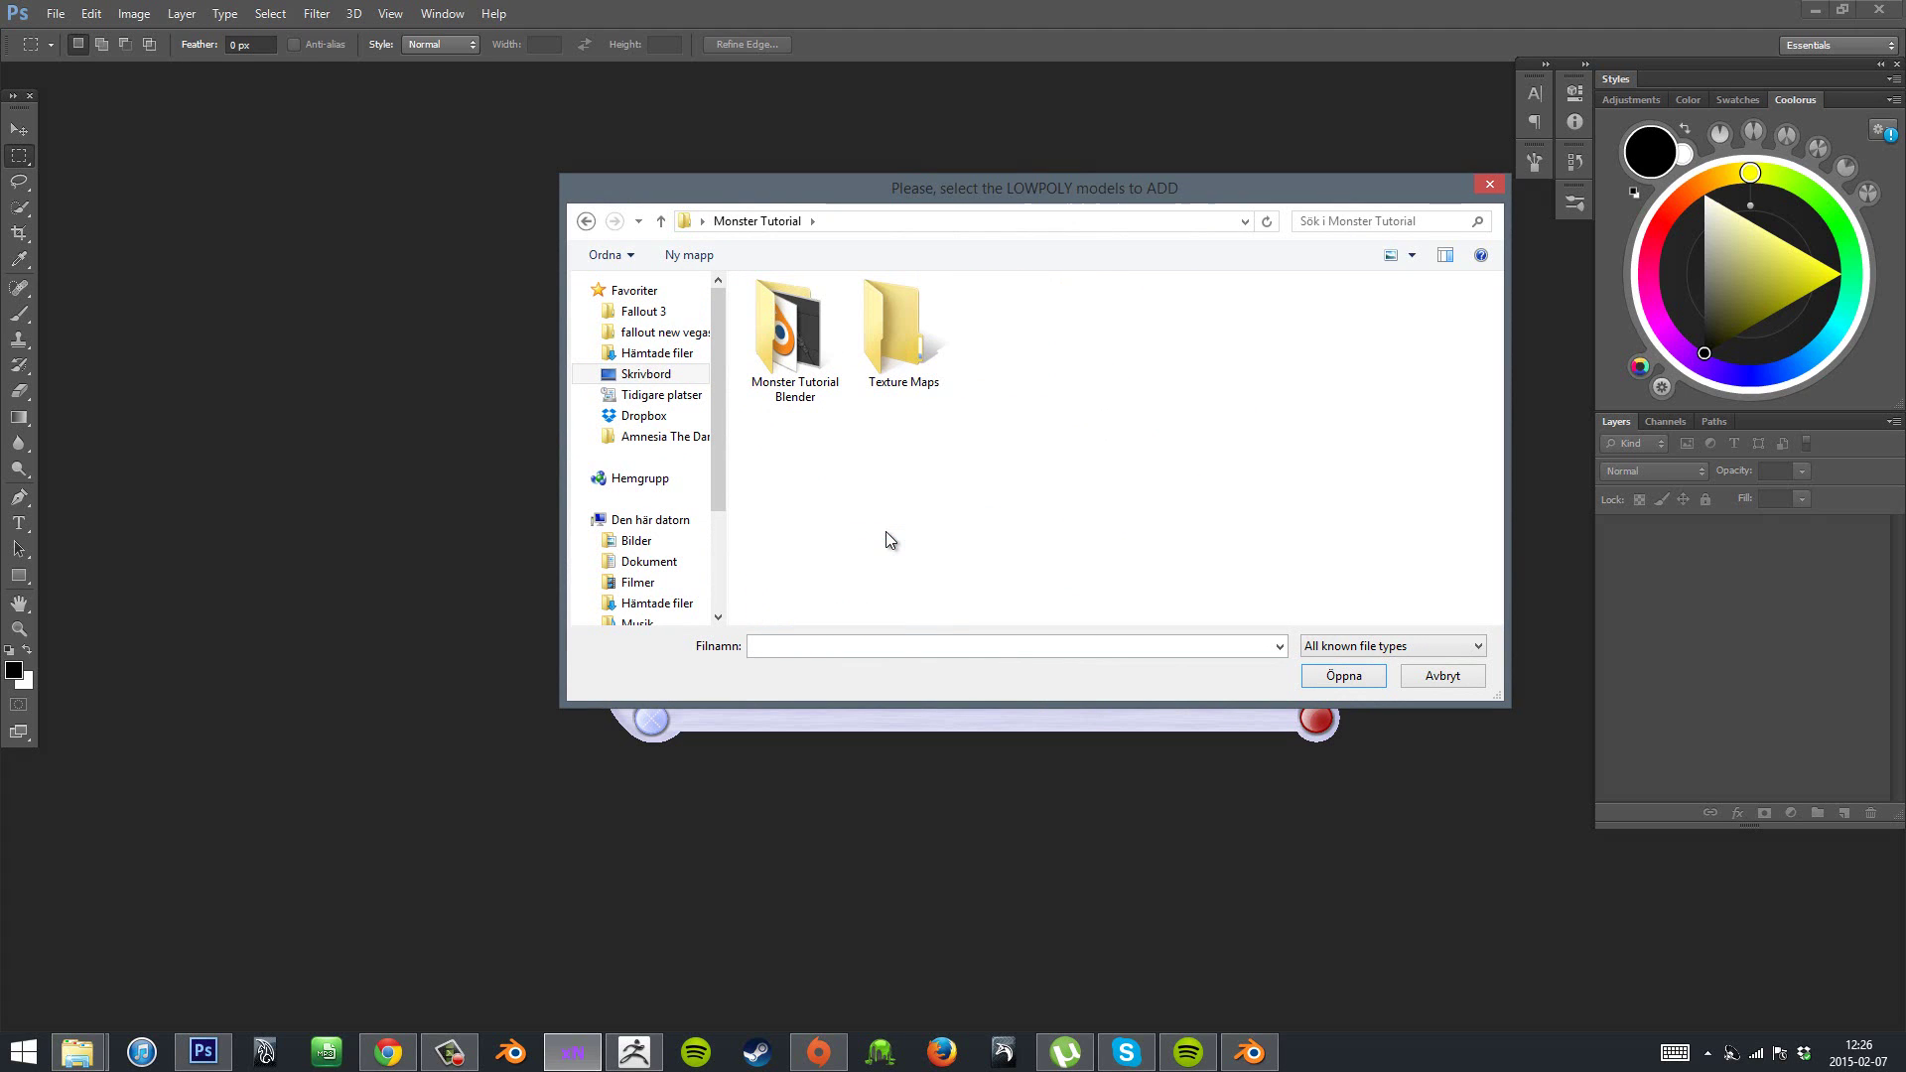
double_click(800, 342)
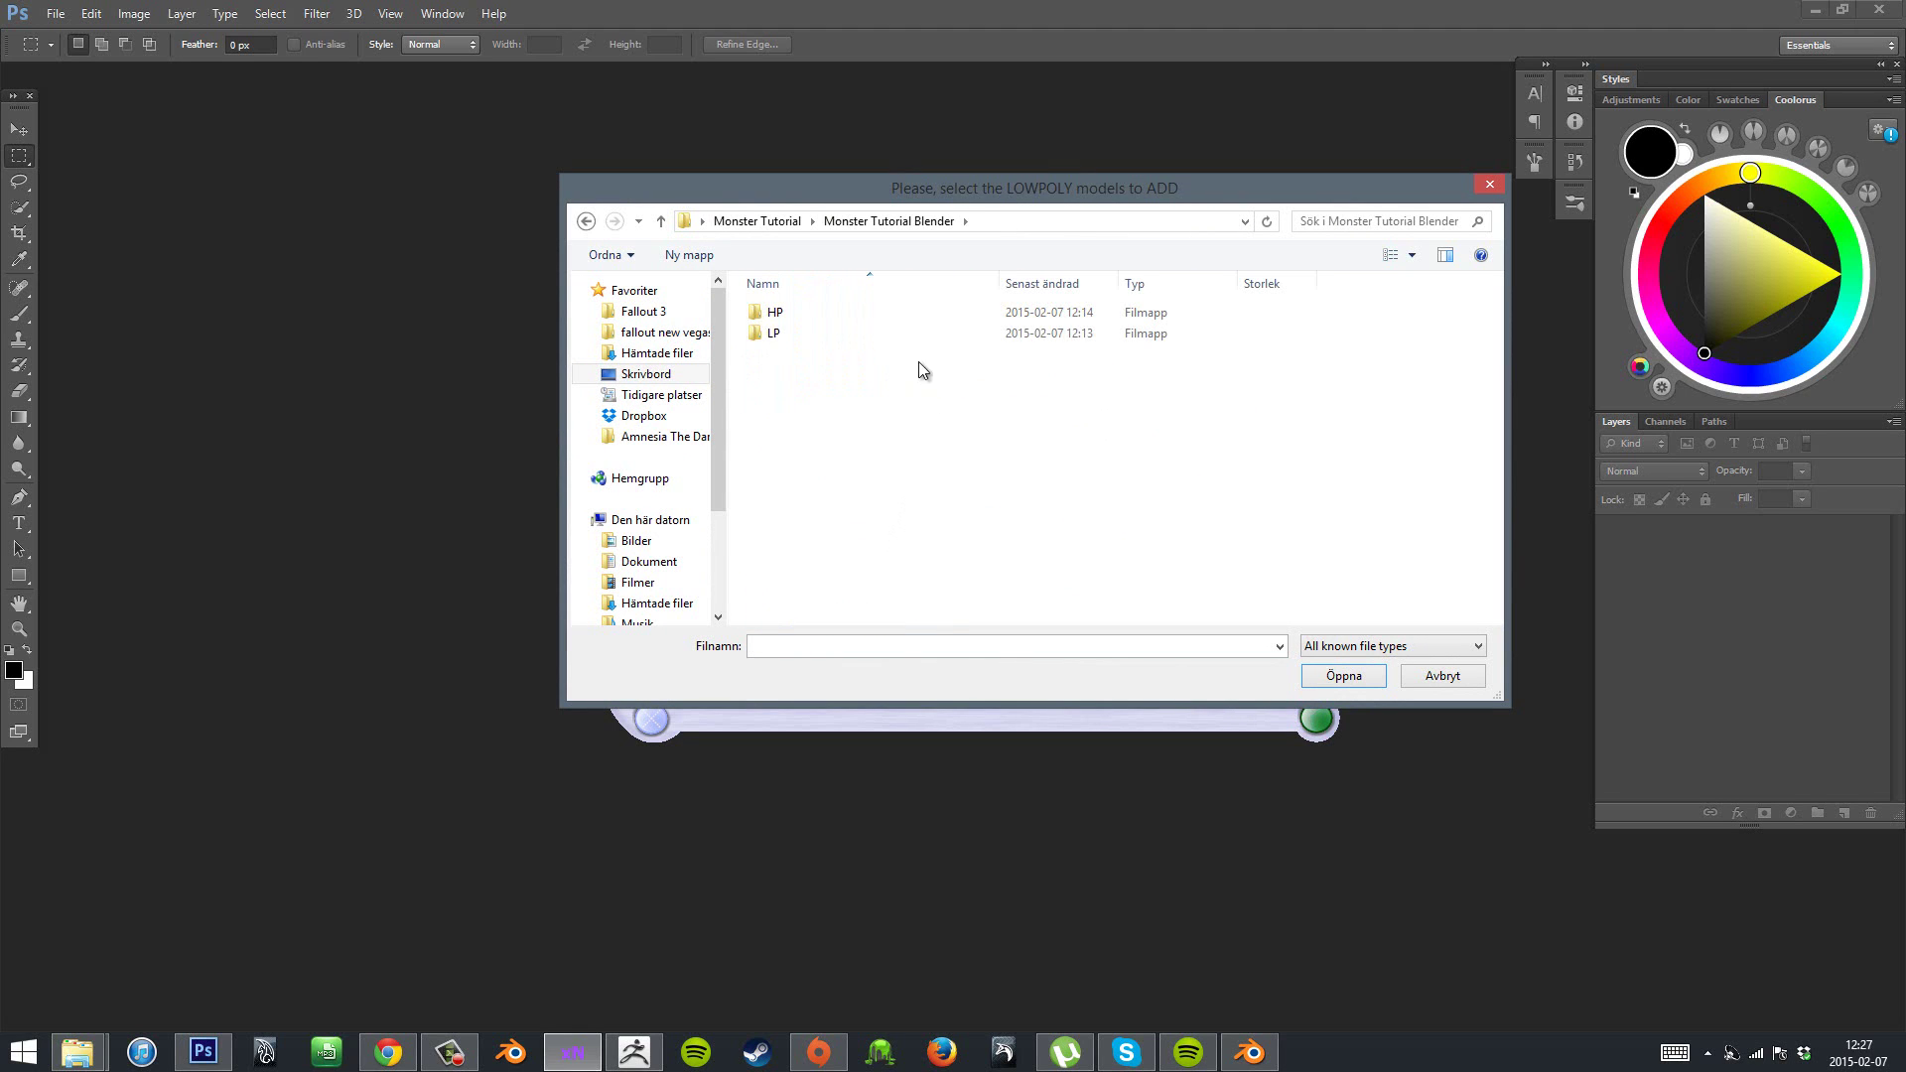
double_click(828, 332)
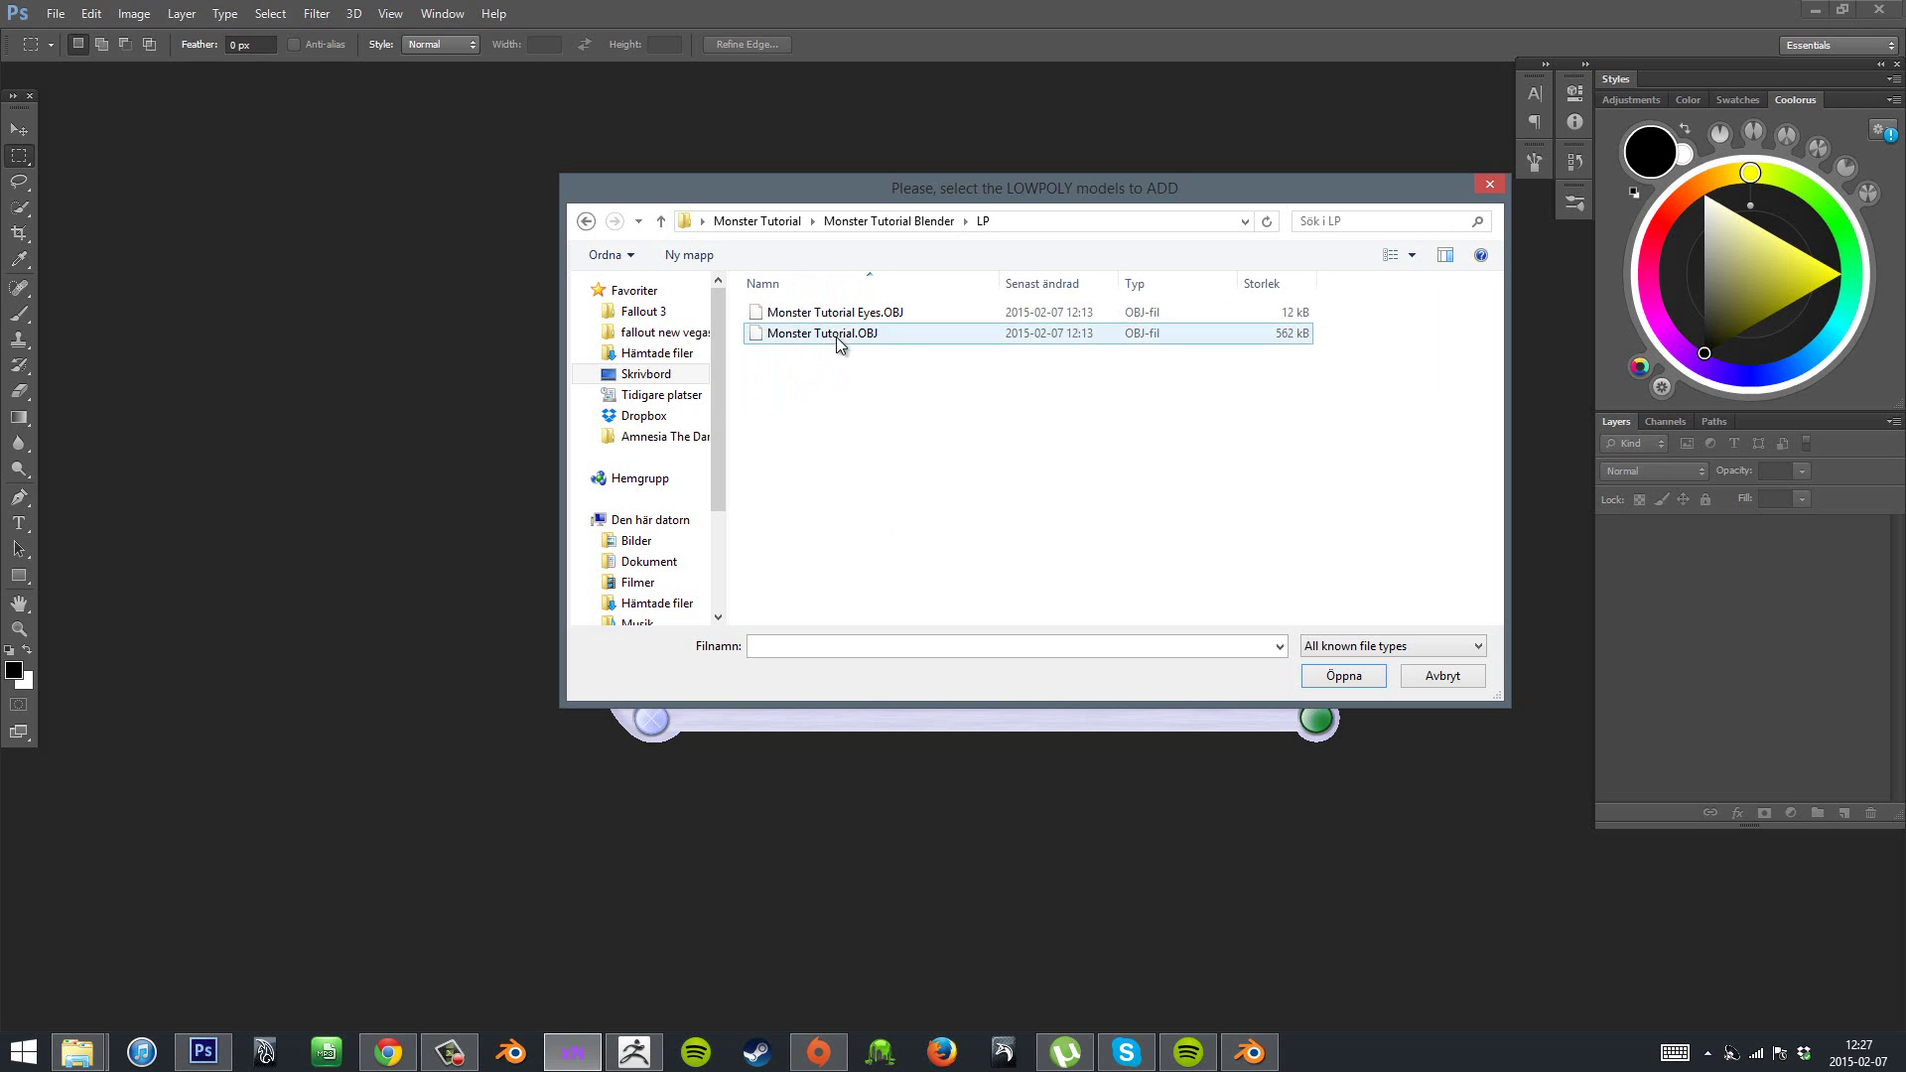
double_click(838, 336)
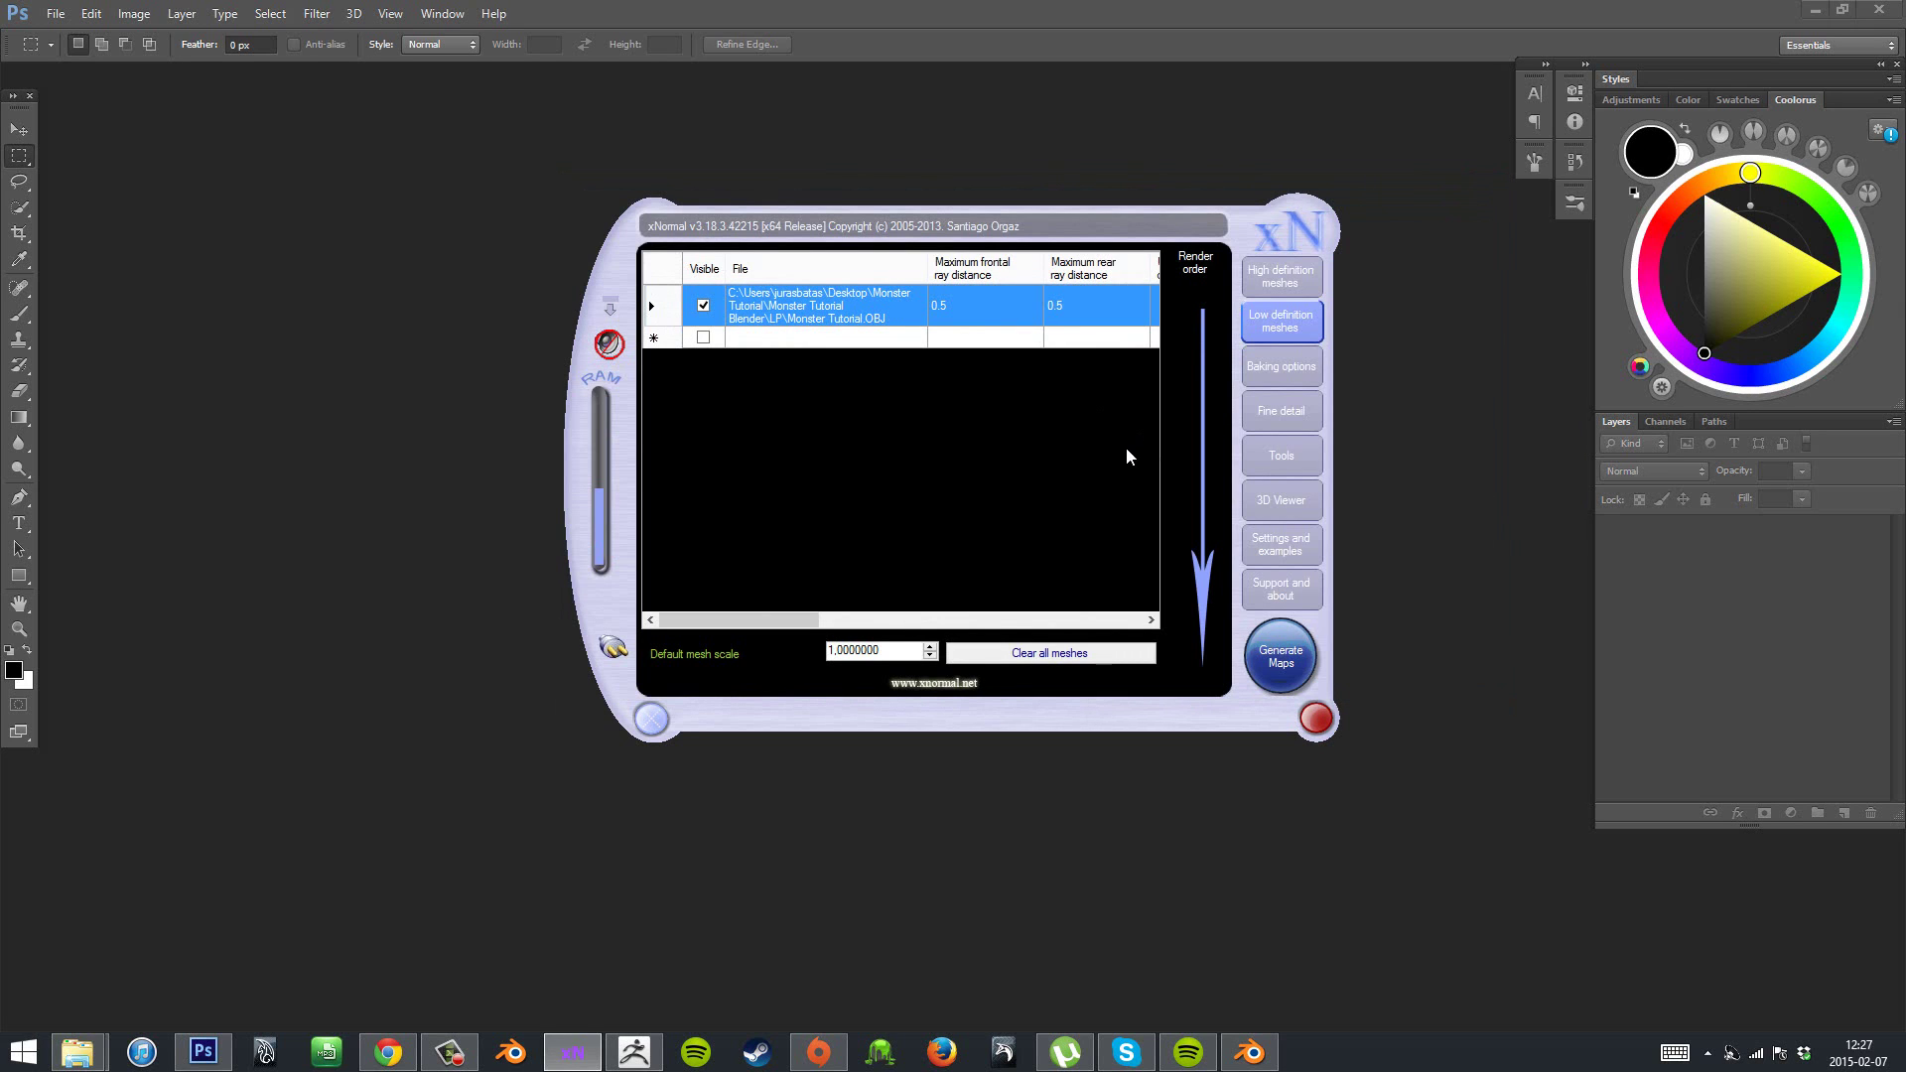
- Add Monster Tutorial Body.OBJ from the Monster Tutorial Blender > HP folder as the high definition mesh
click(1288, 286)
right_click(1045, 458)
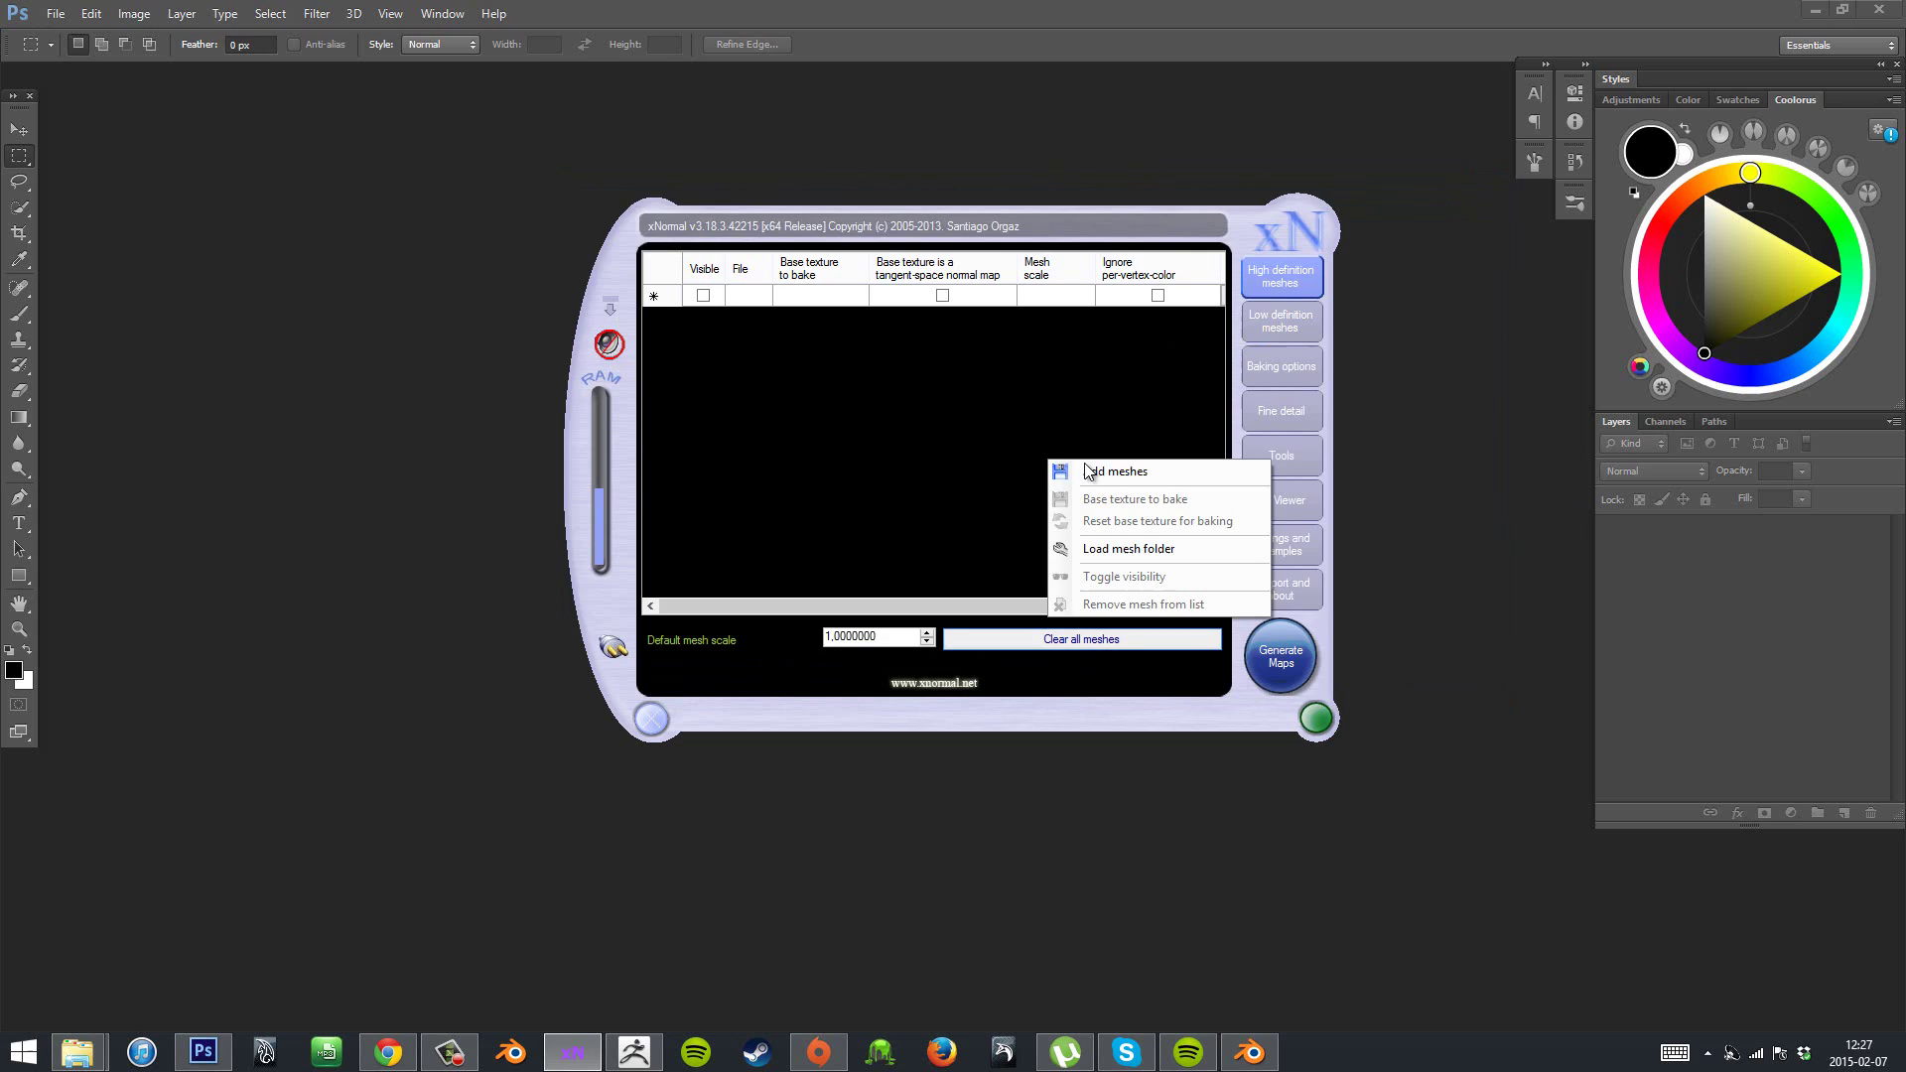
click(1082, 471)
click(860, 222)
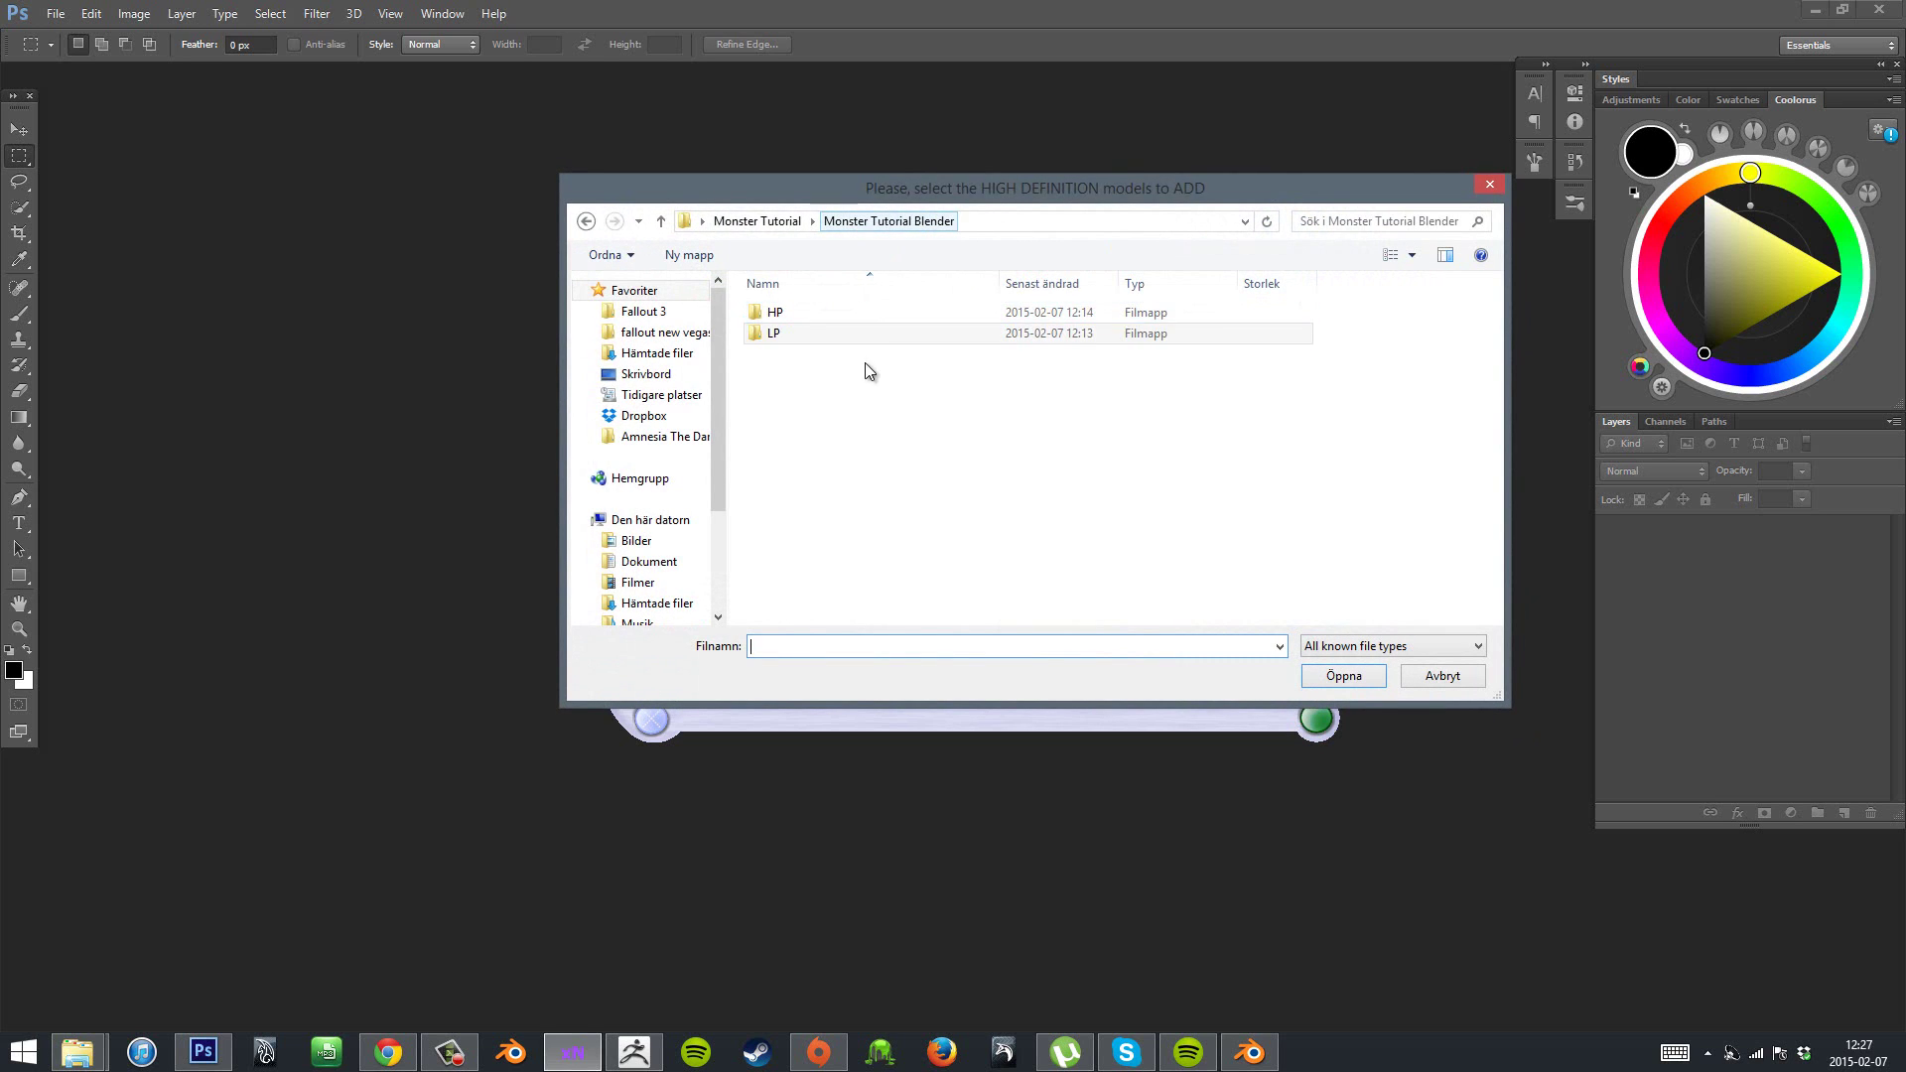
double_click(815, 311)
double_click(873, 312)
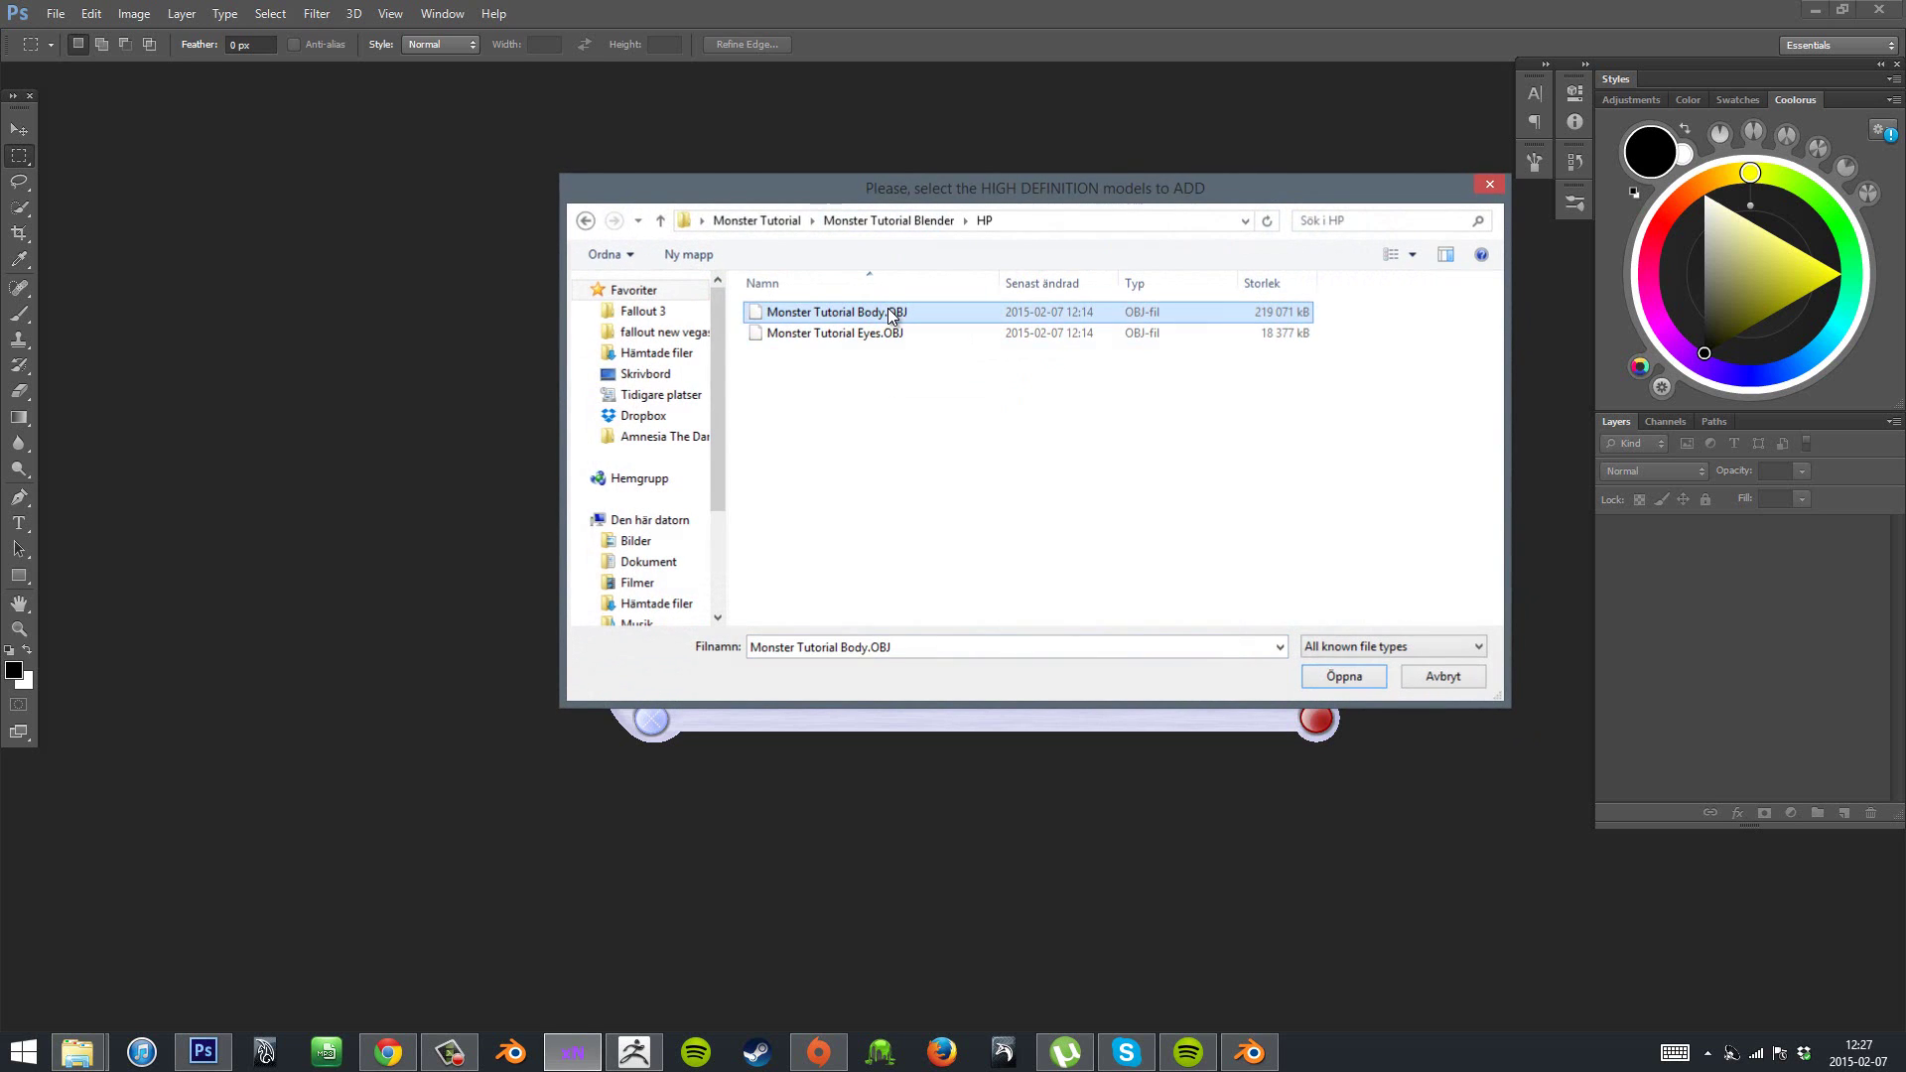
- Set the baking output file to a PNG named monster_tutorial in the desktop's Monster Tutorial > Texture Maps folder
click(1290, 373)
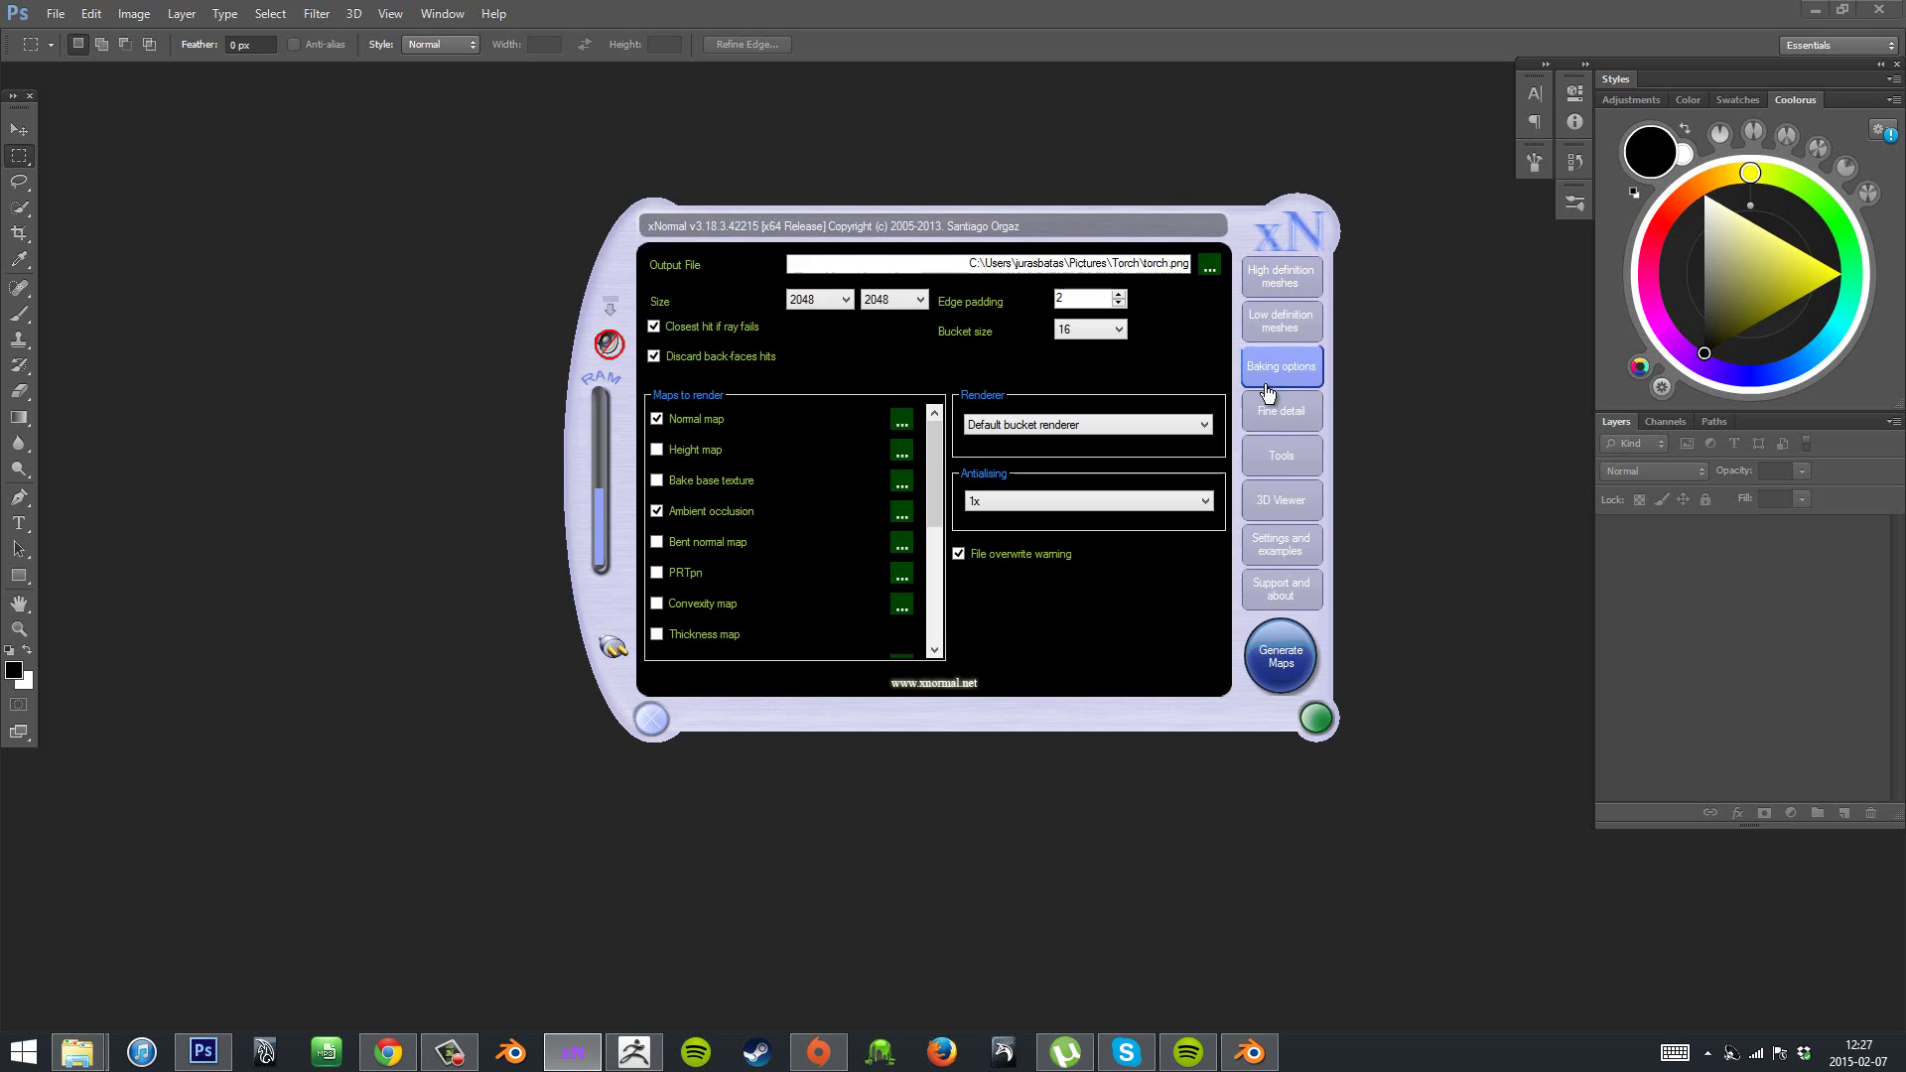
click(1208, 266)
click(635, 373)
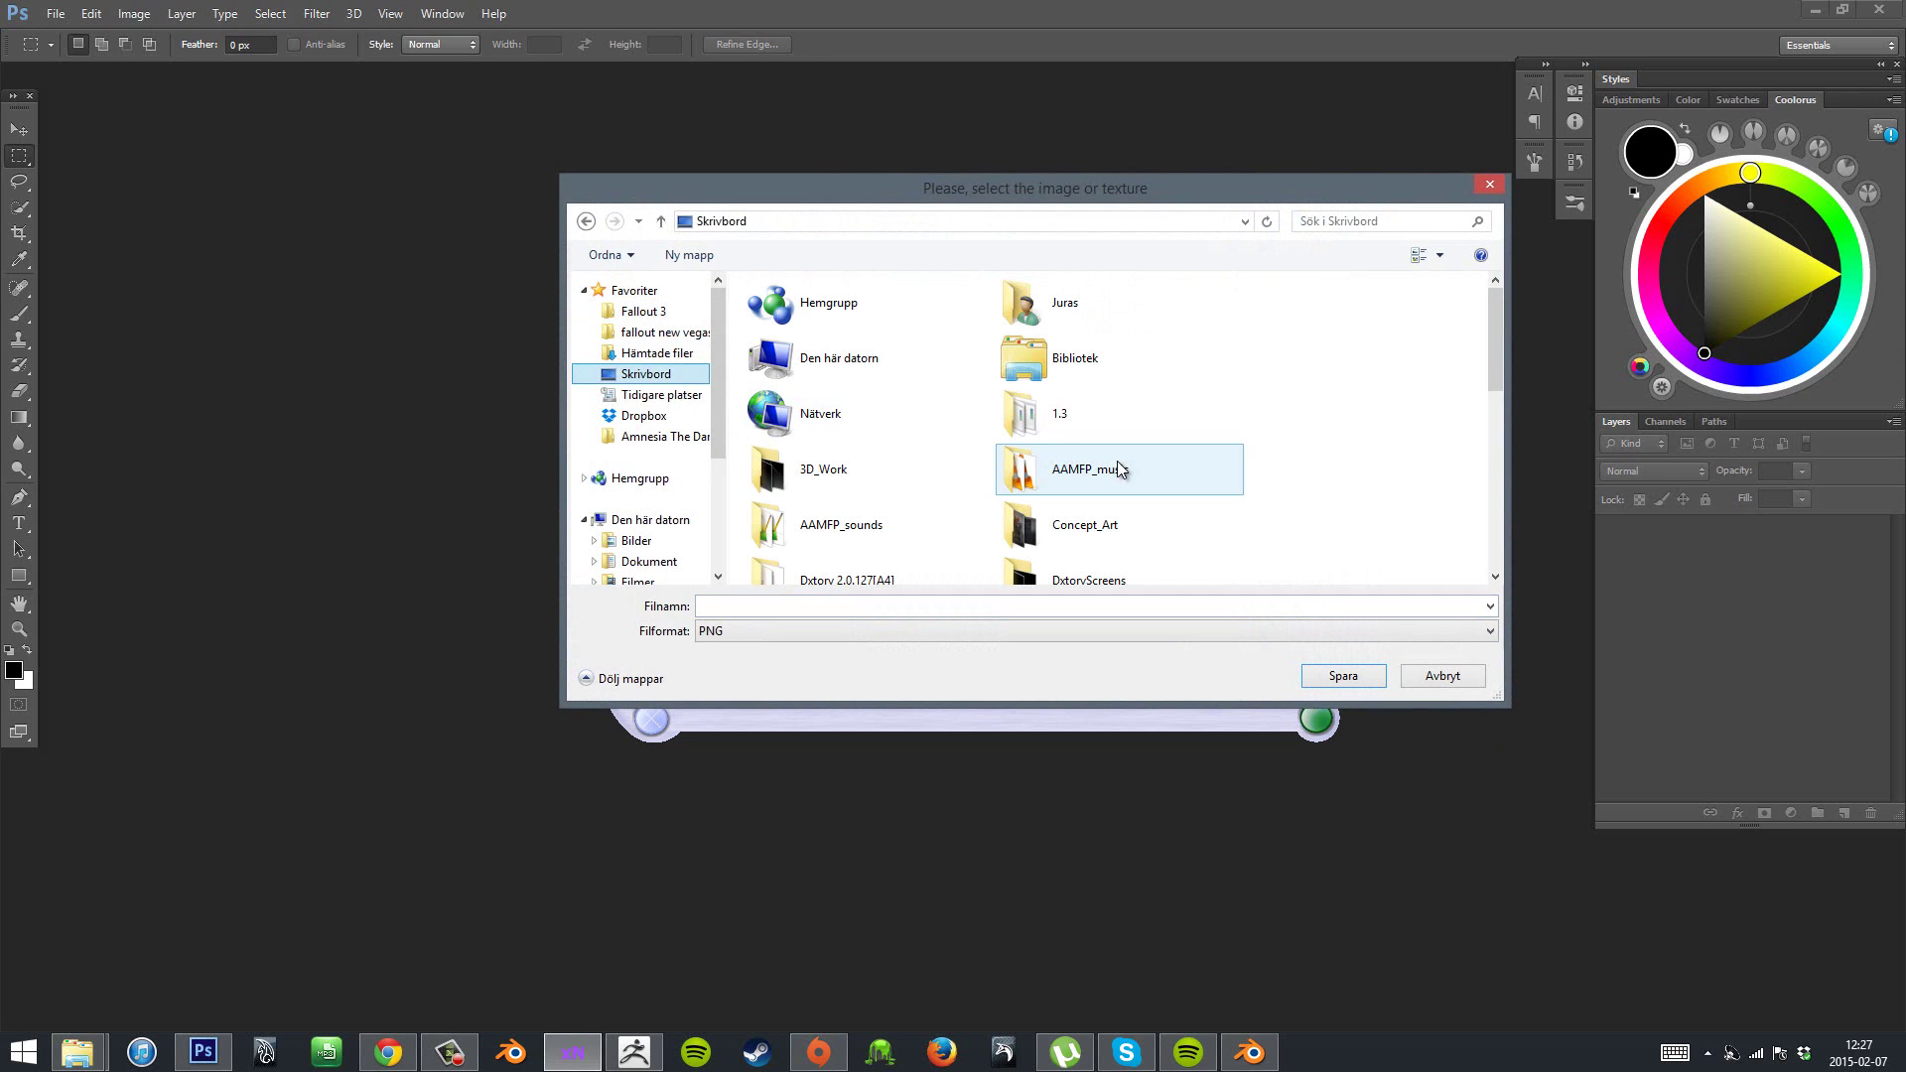
scroll(1485, 343, down, 3)
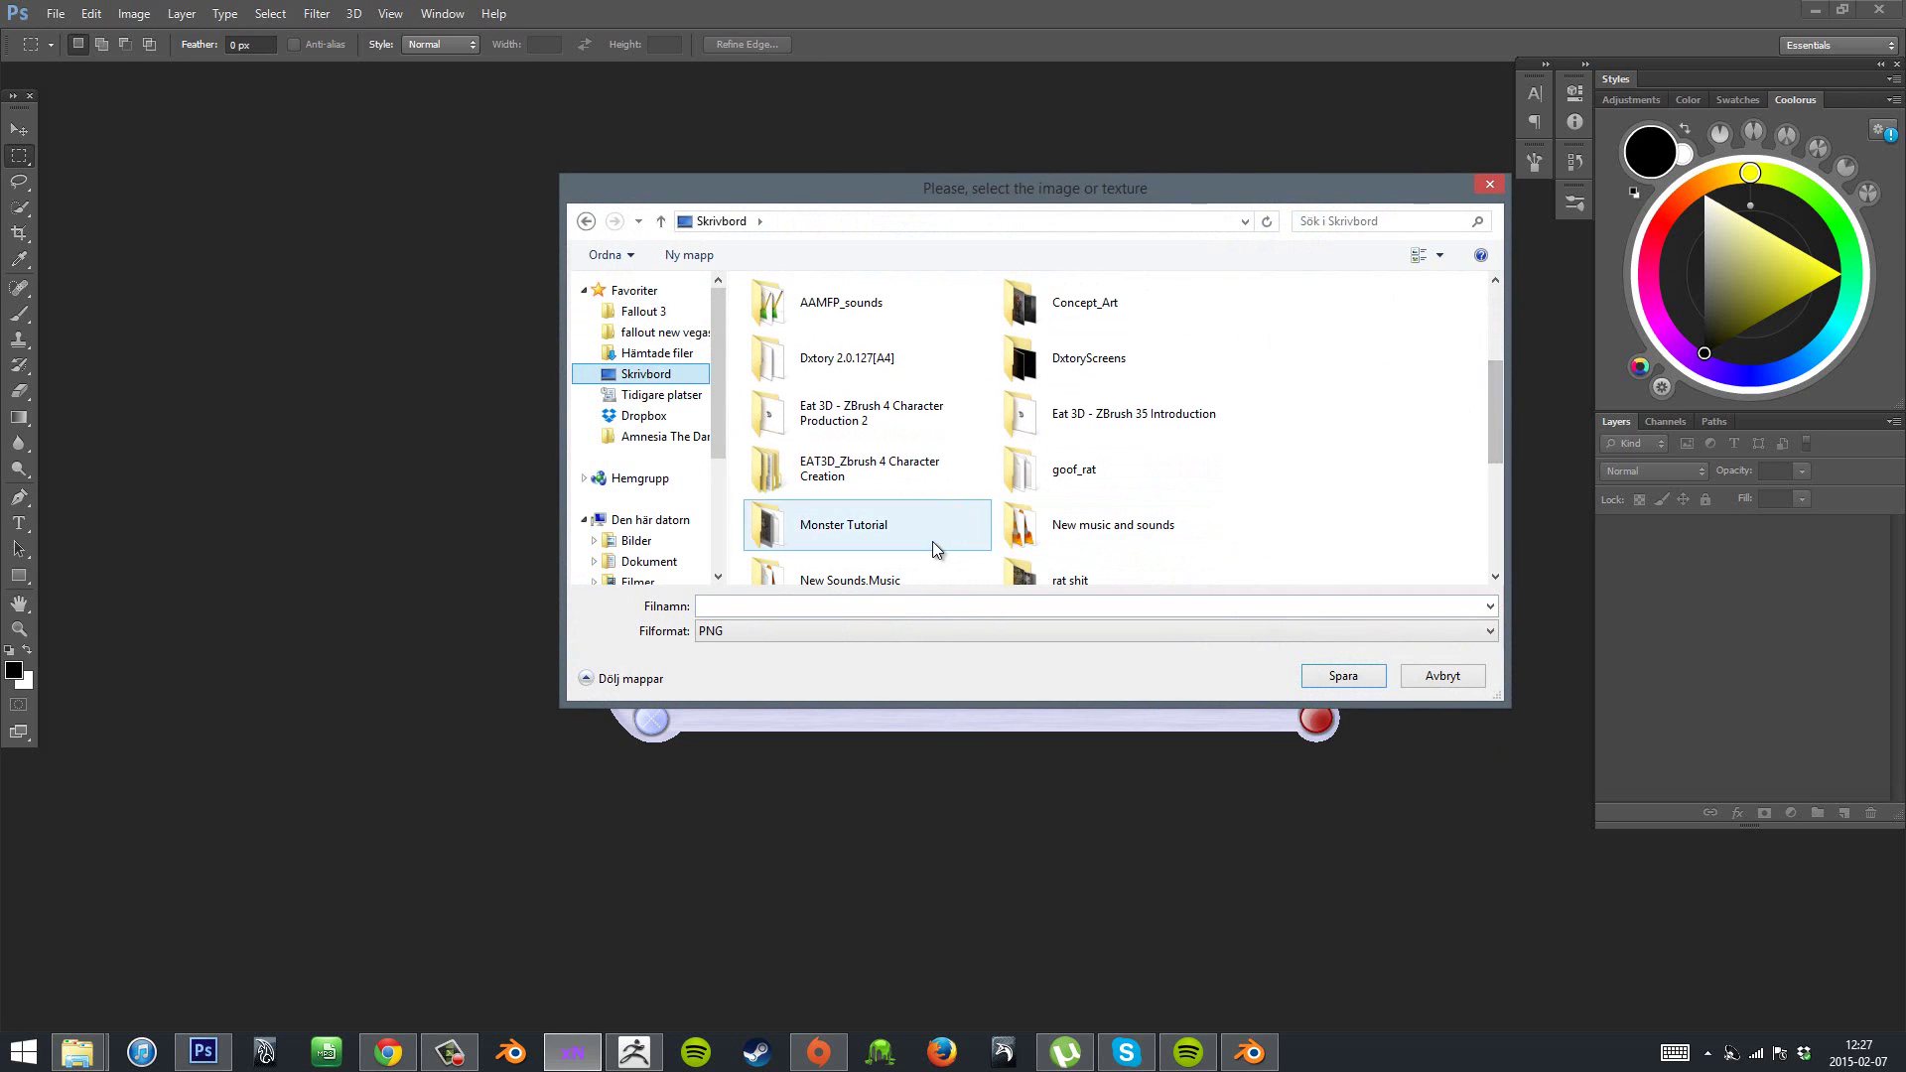
double_click(932, 540)
double_click(906, 348)
click(755, 603)
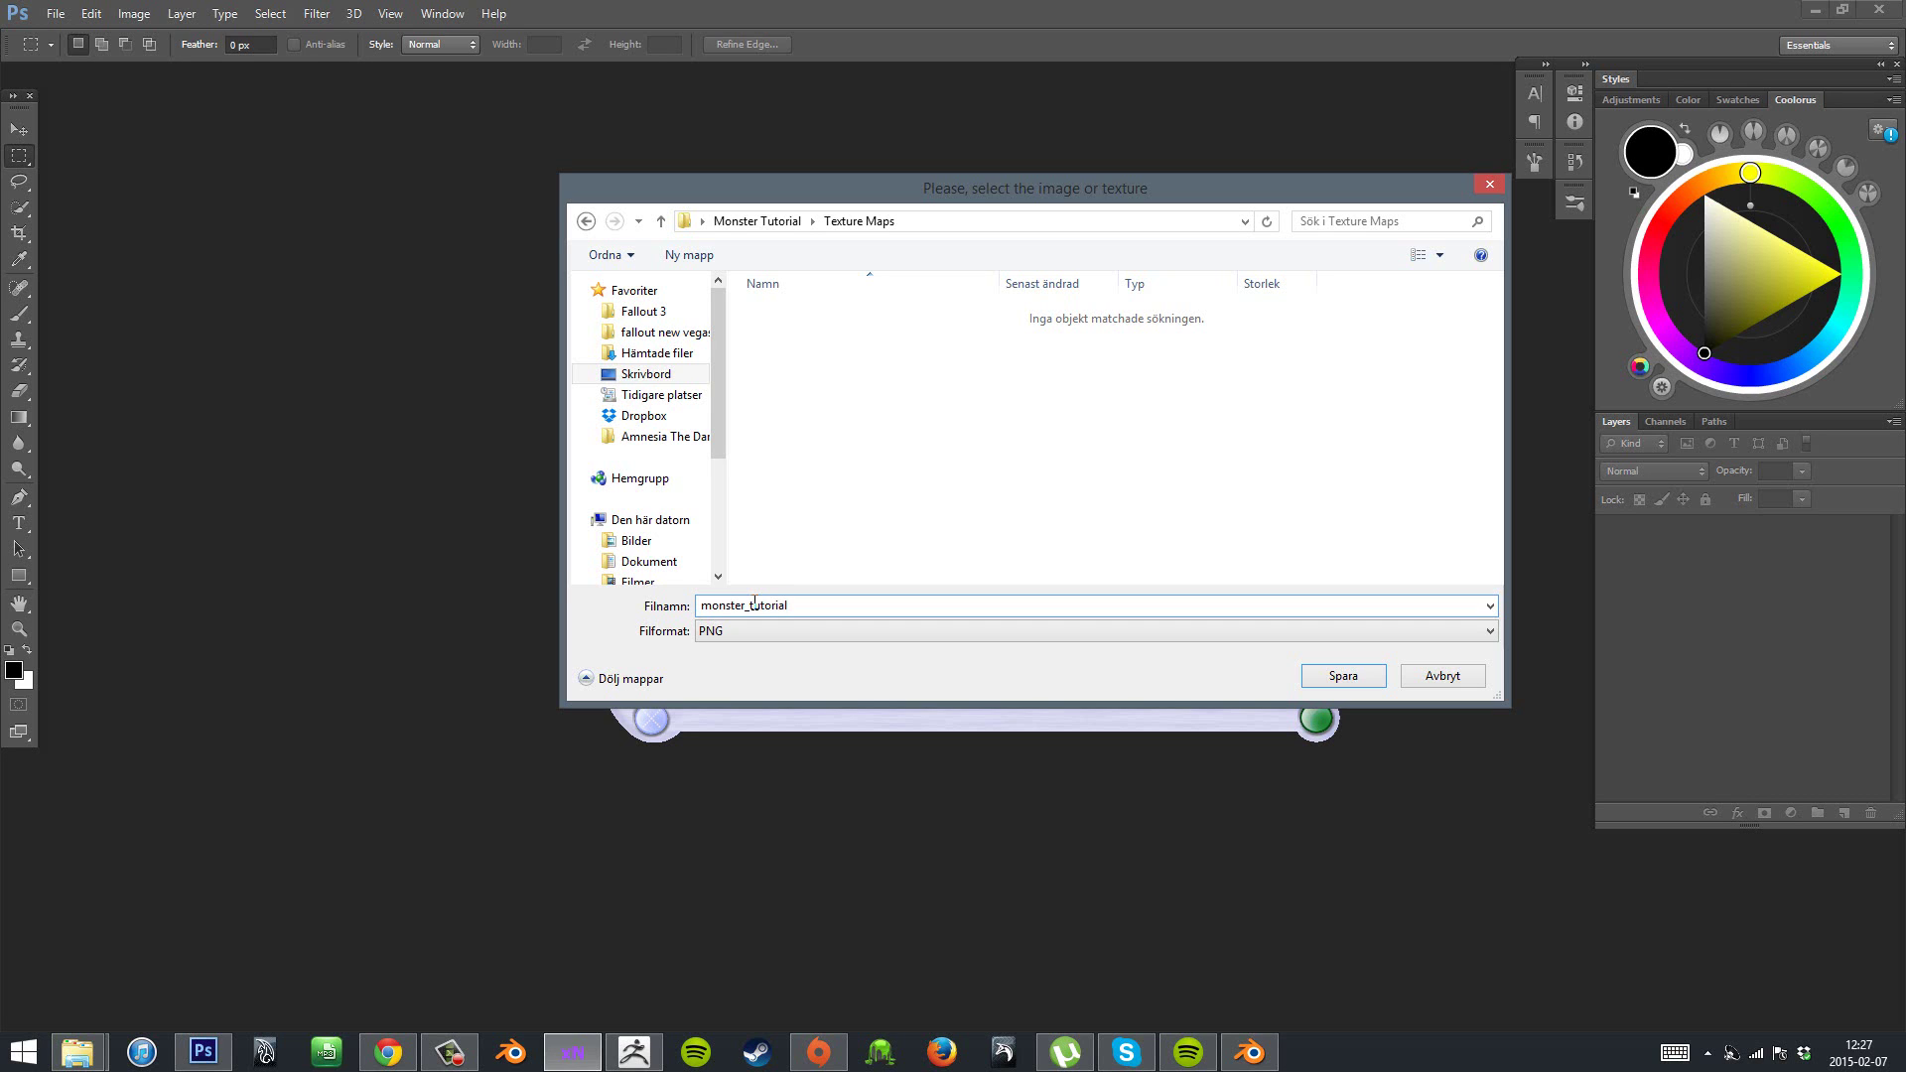
click(1350, 676)
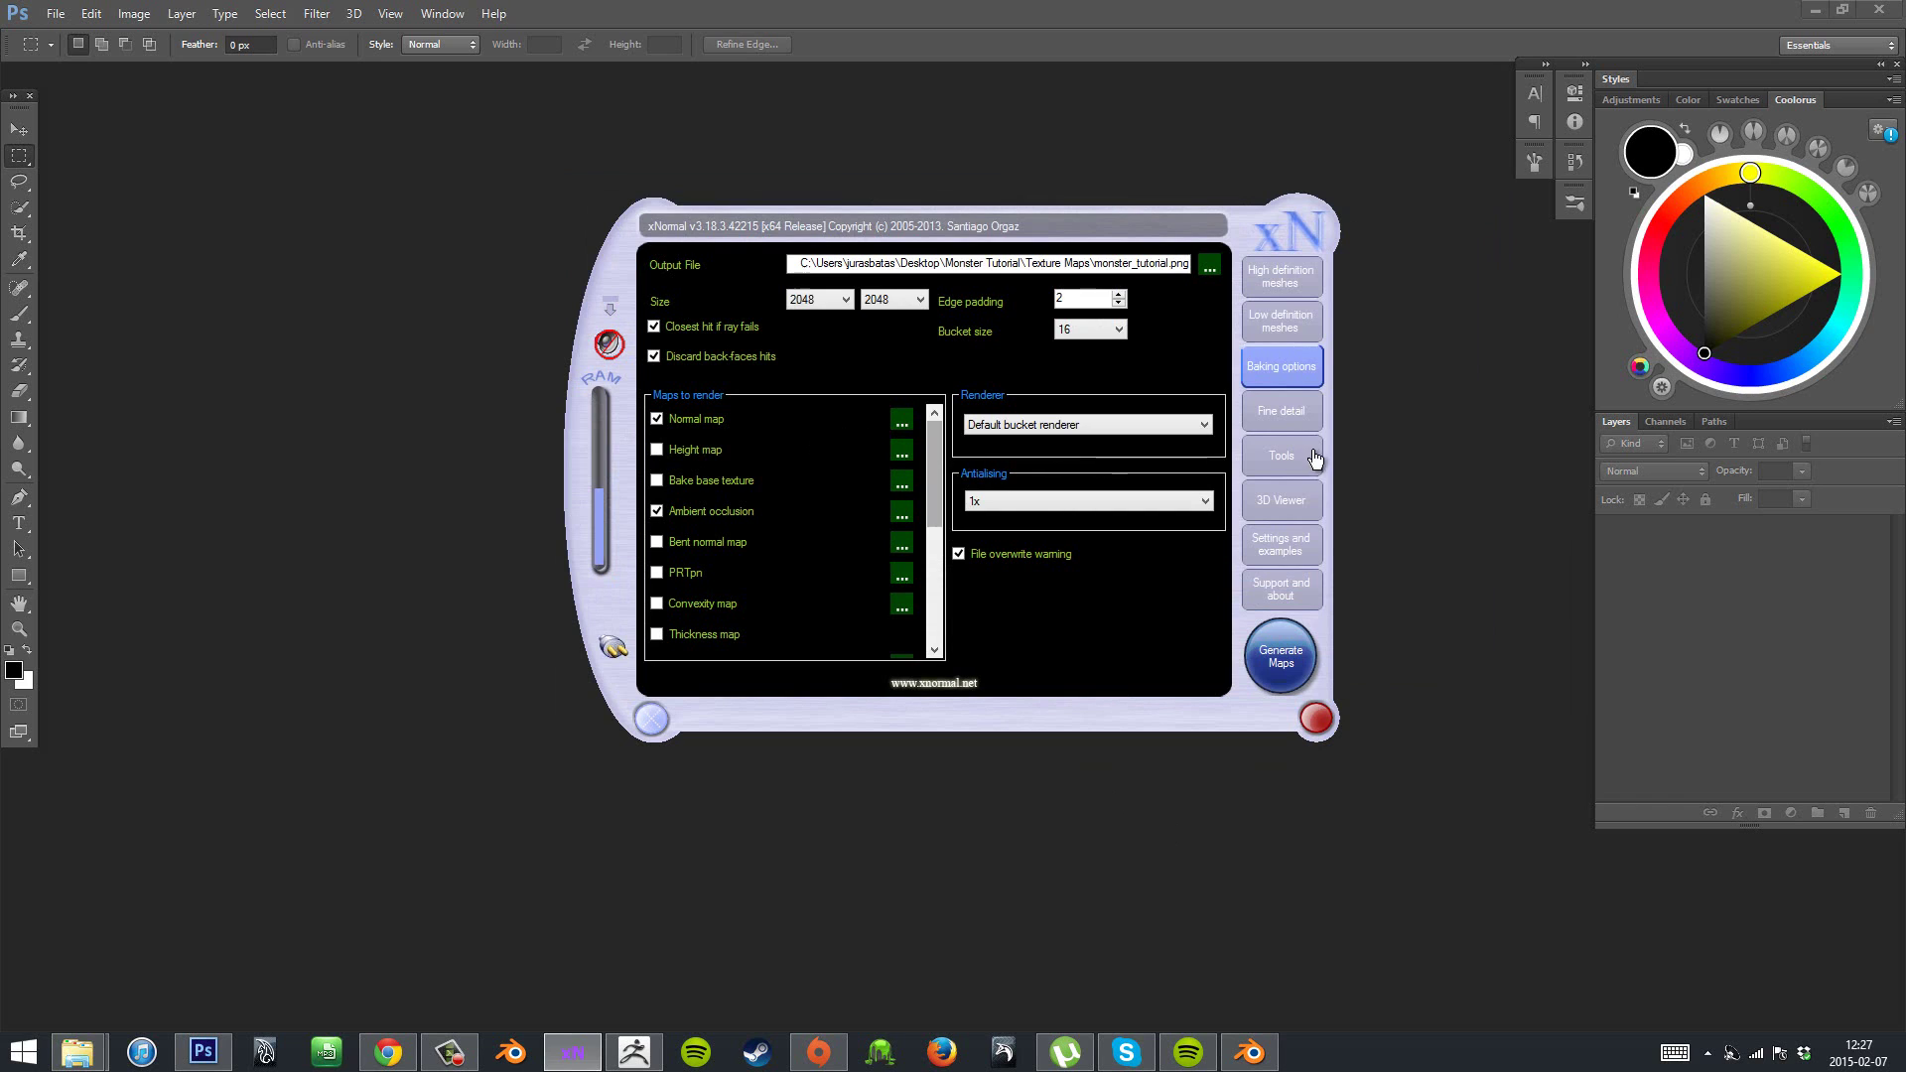
- Compute the low-poly mesh's ray distances with the Ray distance calculator, stop the calculation, copy the results and close the tool
click(1283, 456)
click(1143, 467)
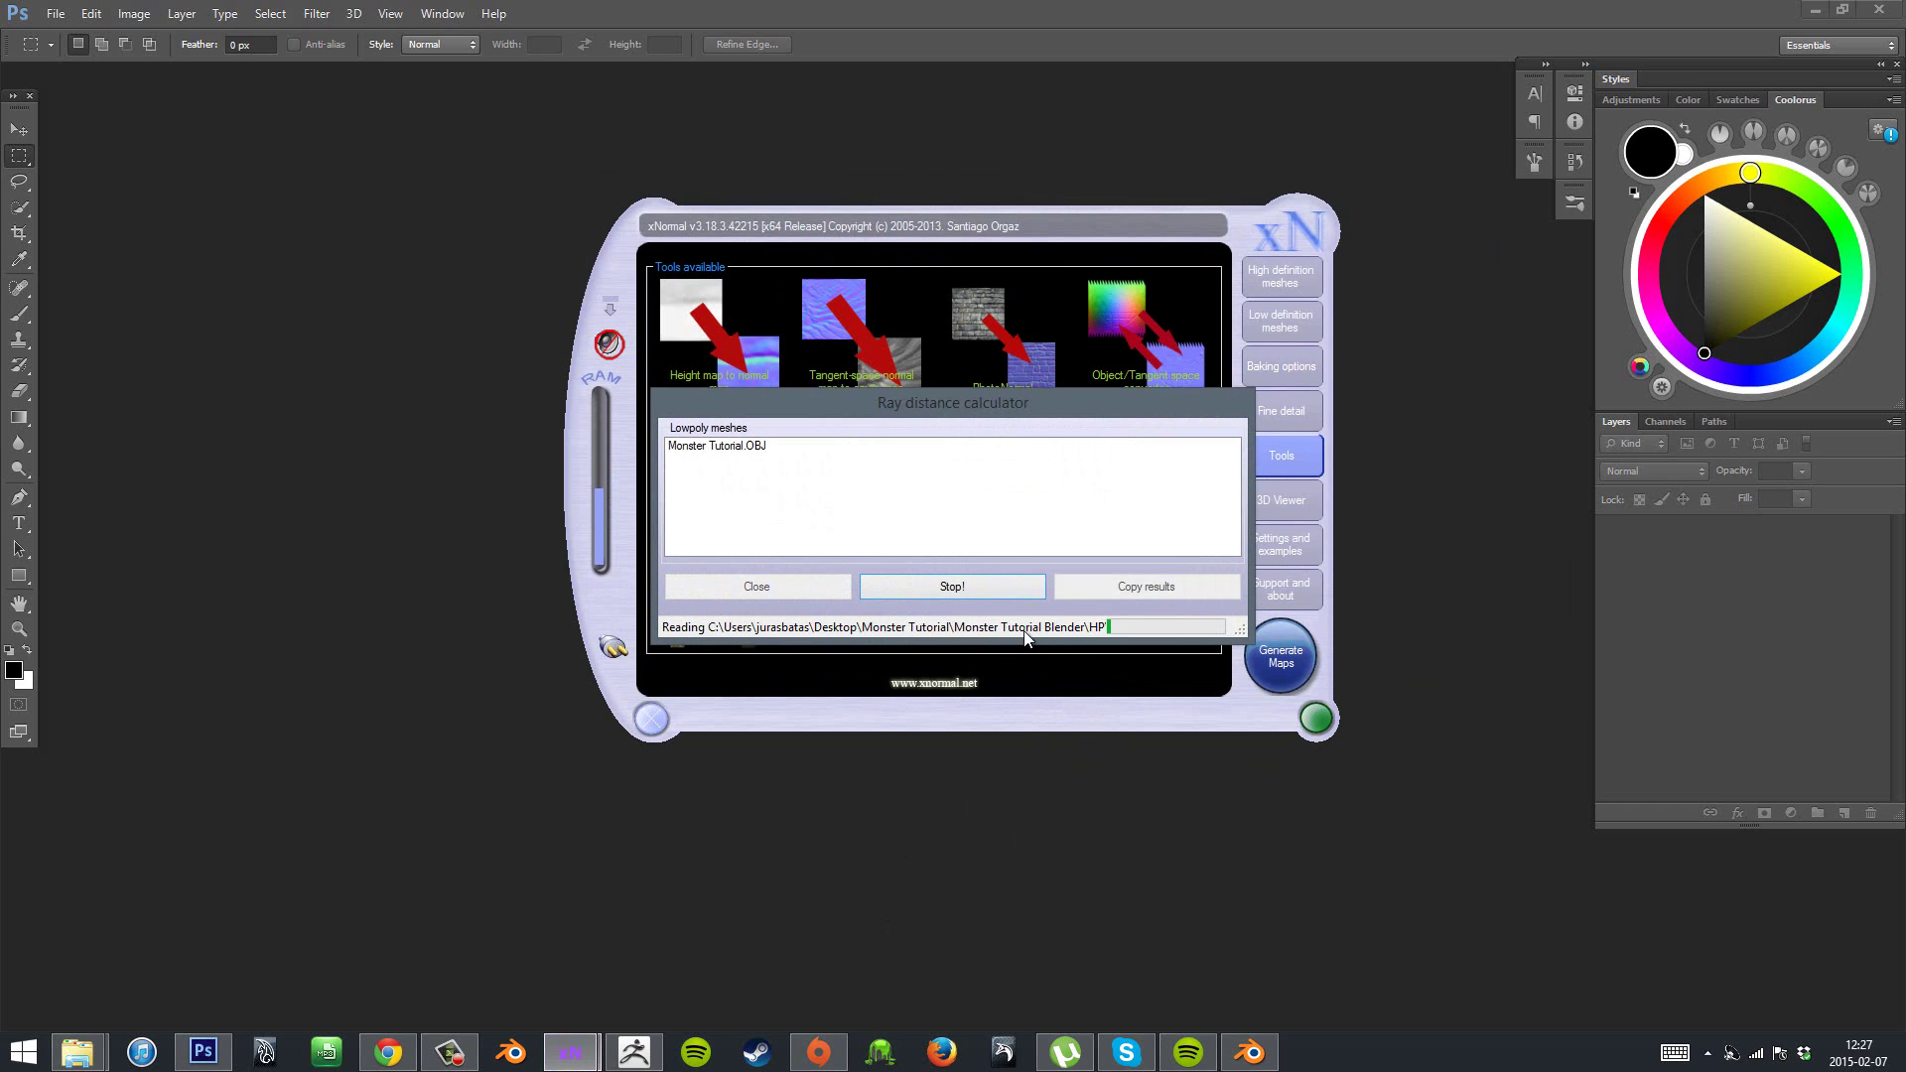
drag(1057, 407, 965, 496)
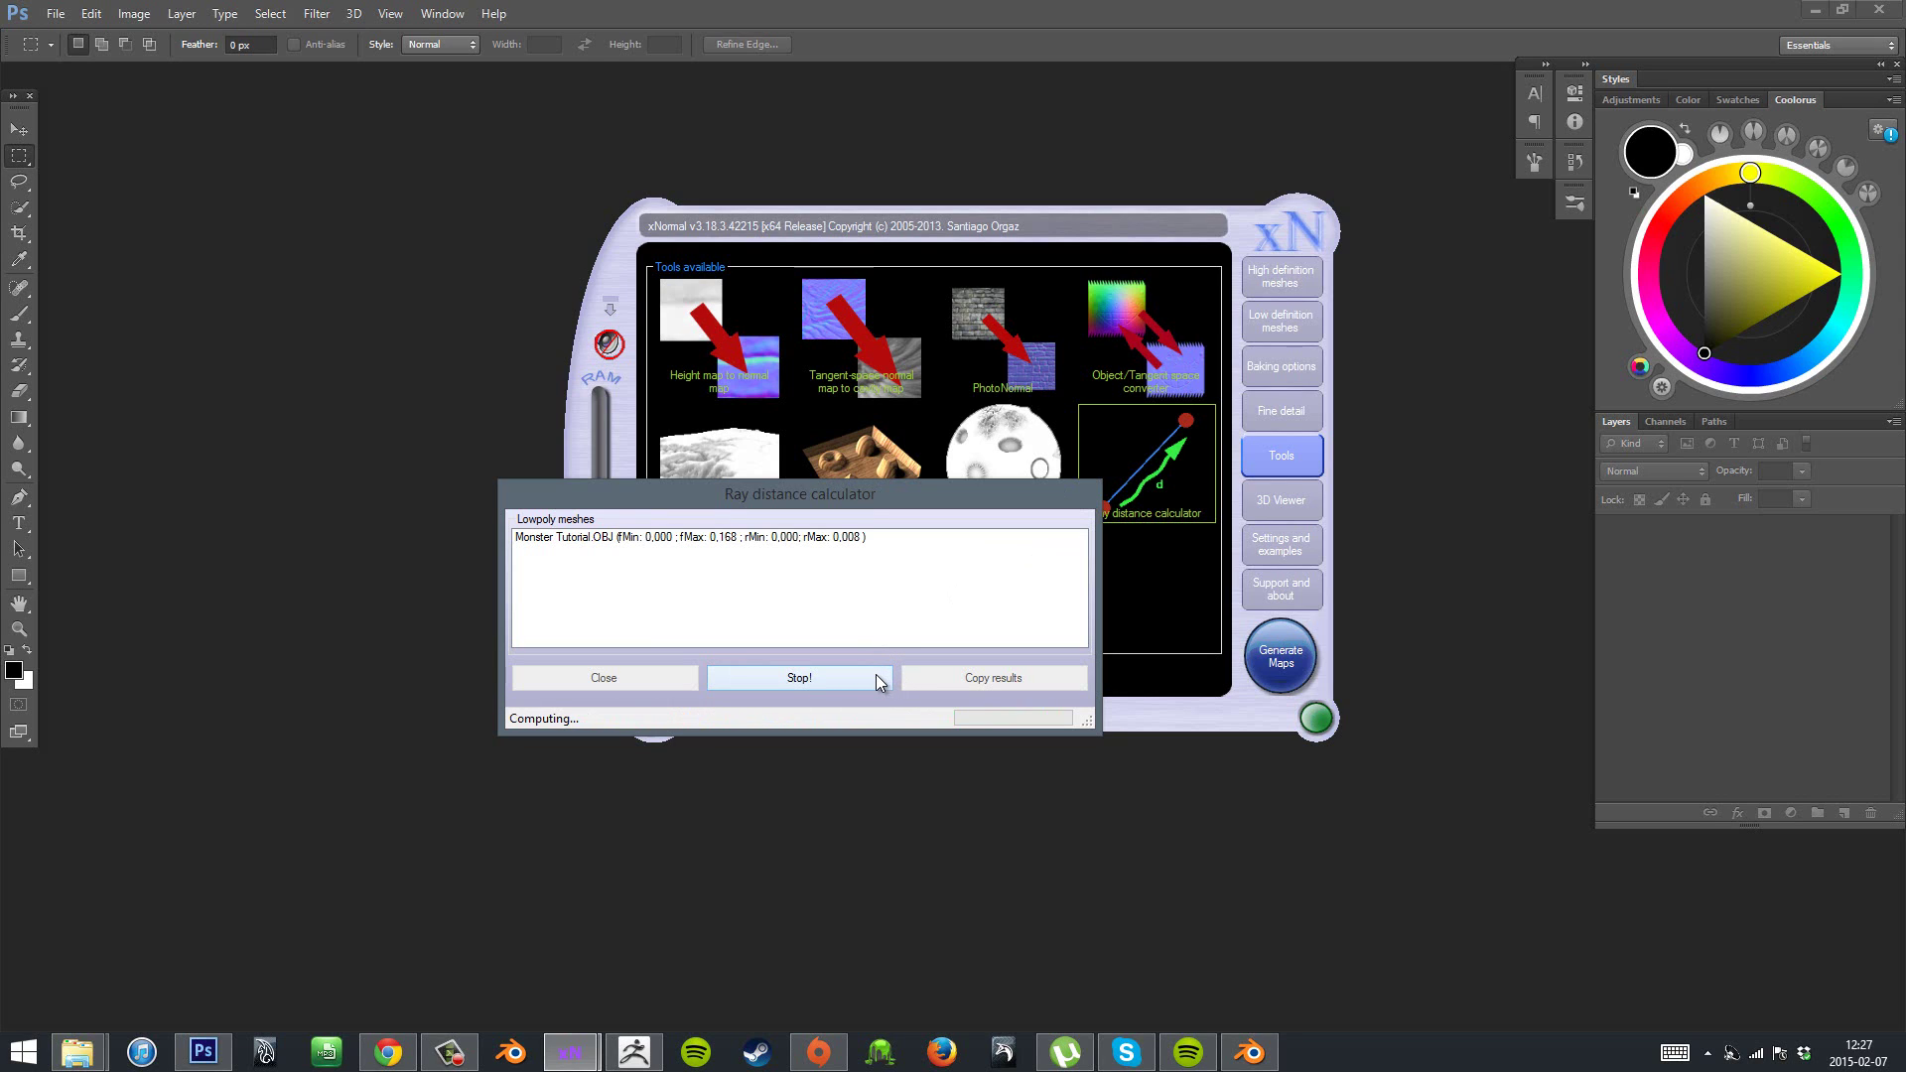
click(875, 675)
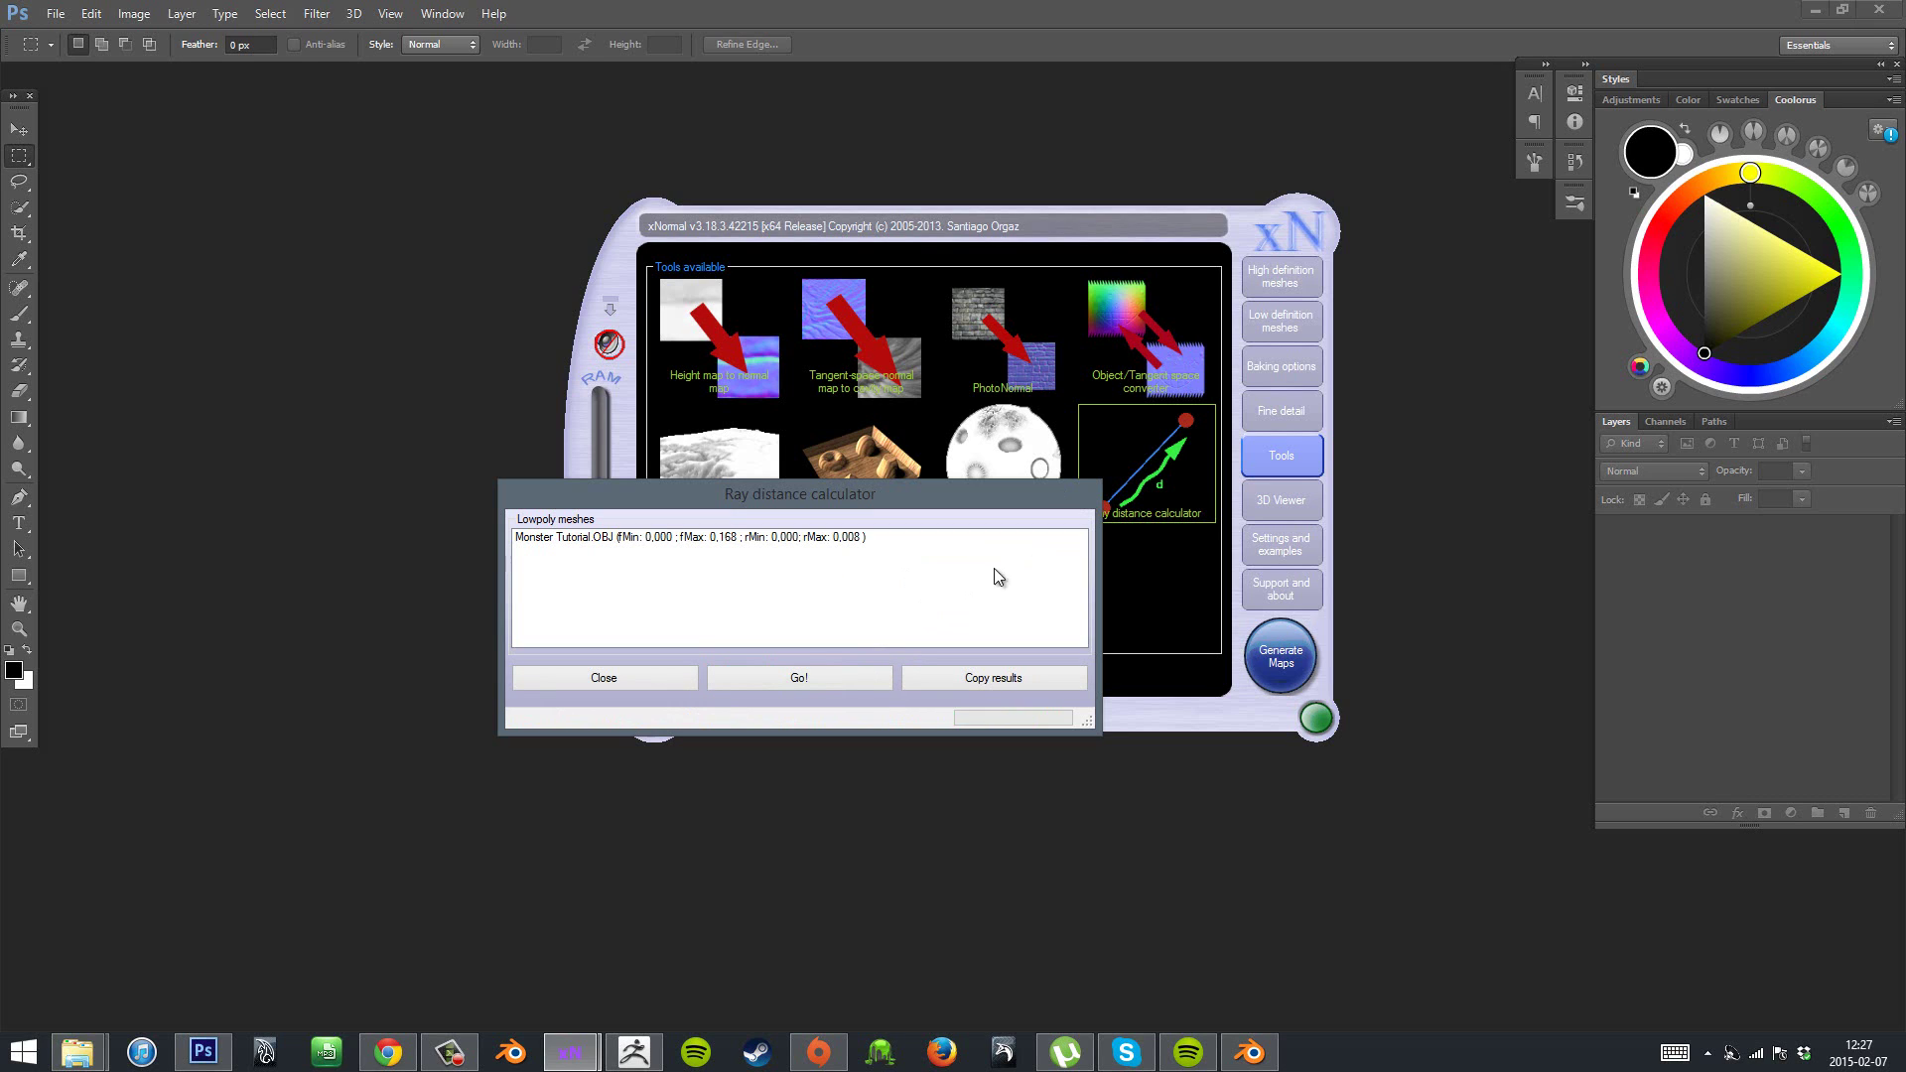
click(944, 681)
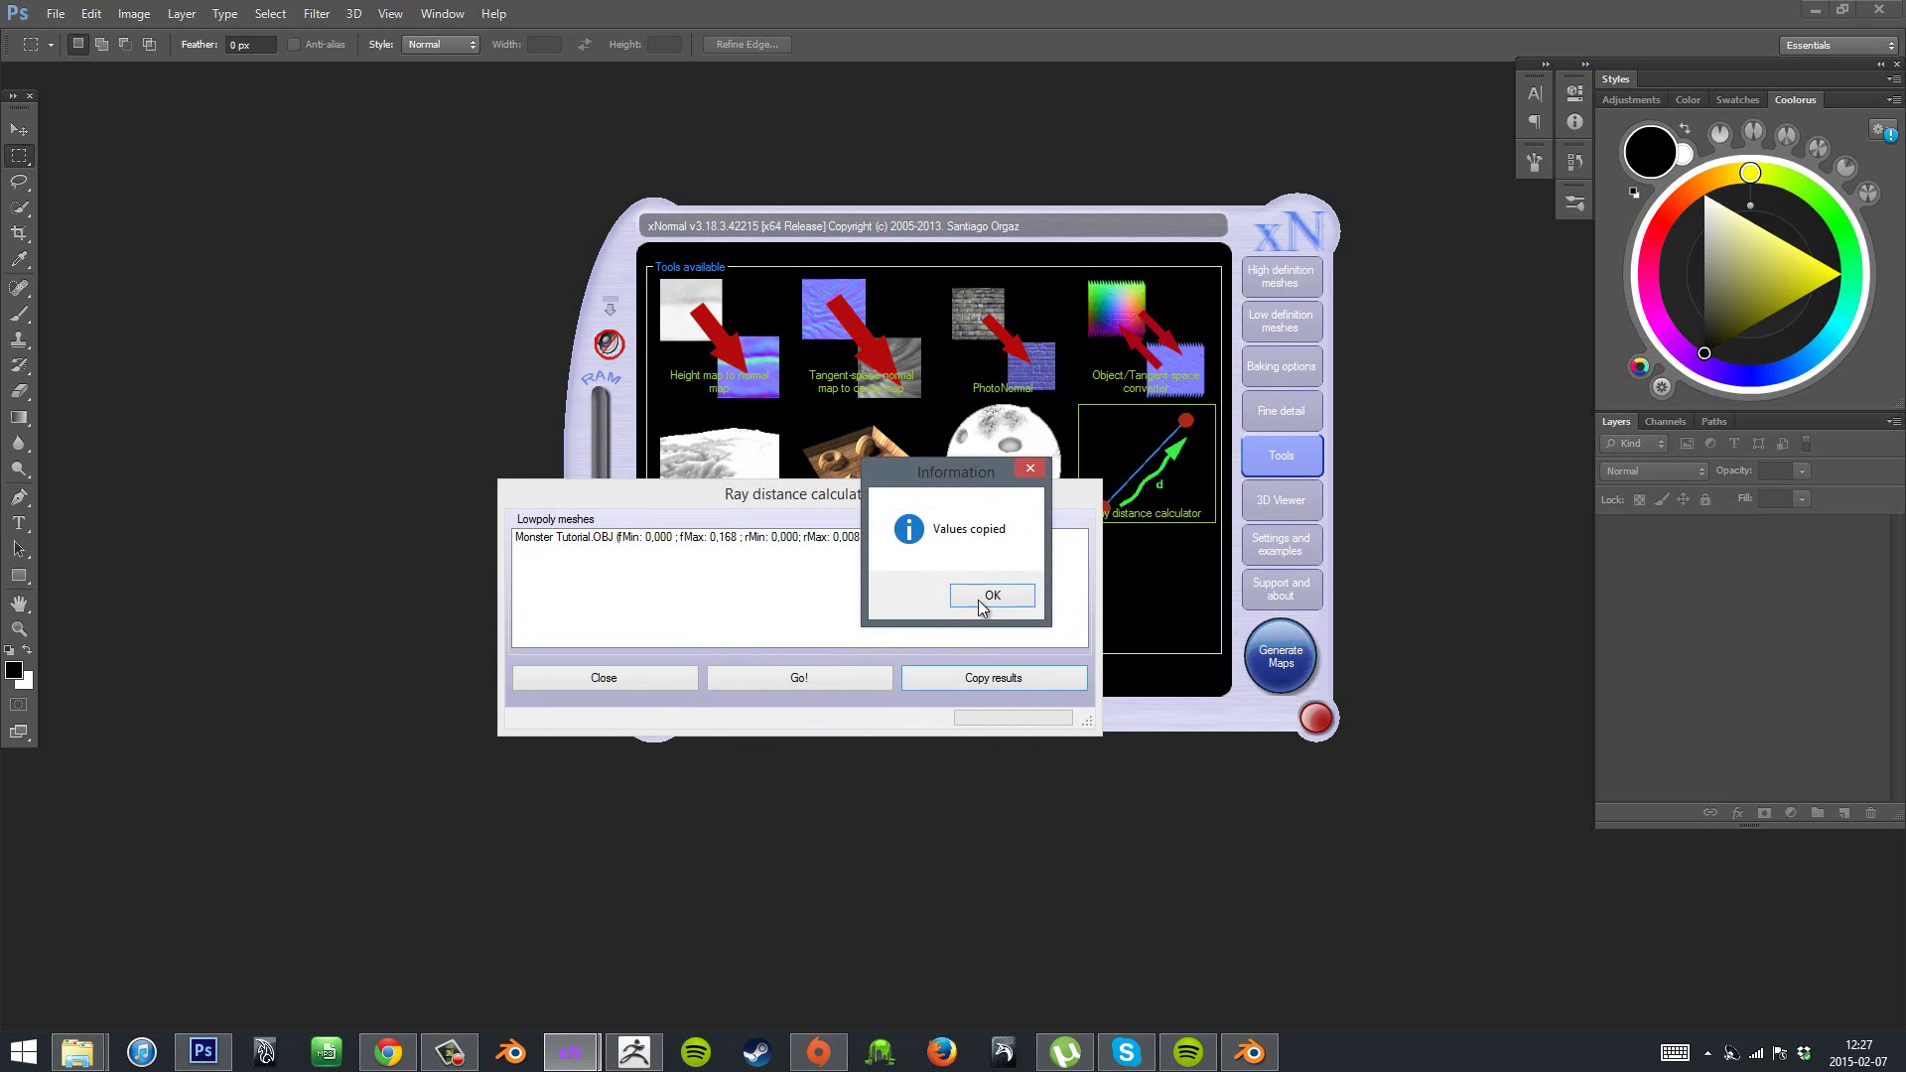
click(979, 600)
click(639, 681)
- Return to the baking options and generate the normal and ambient occlusion maps
click(1295, 372)
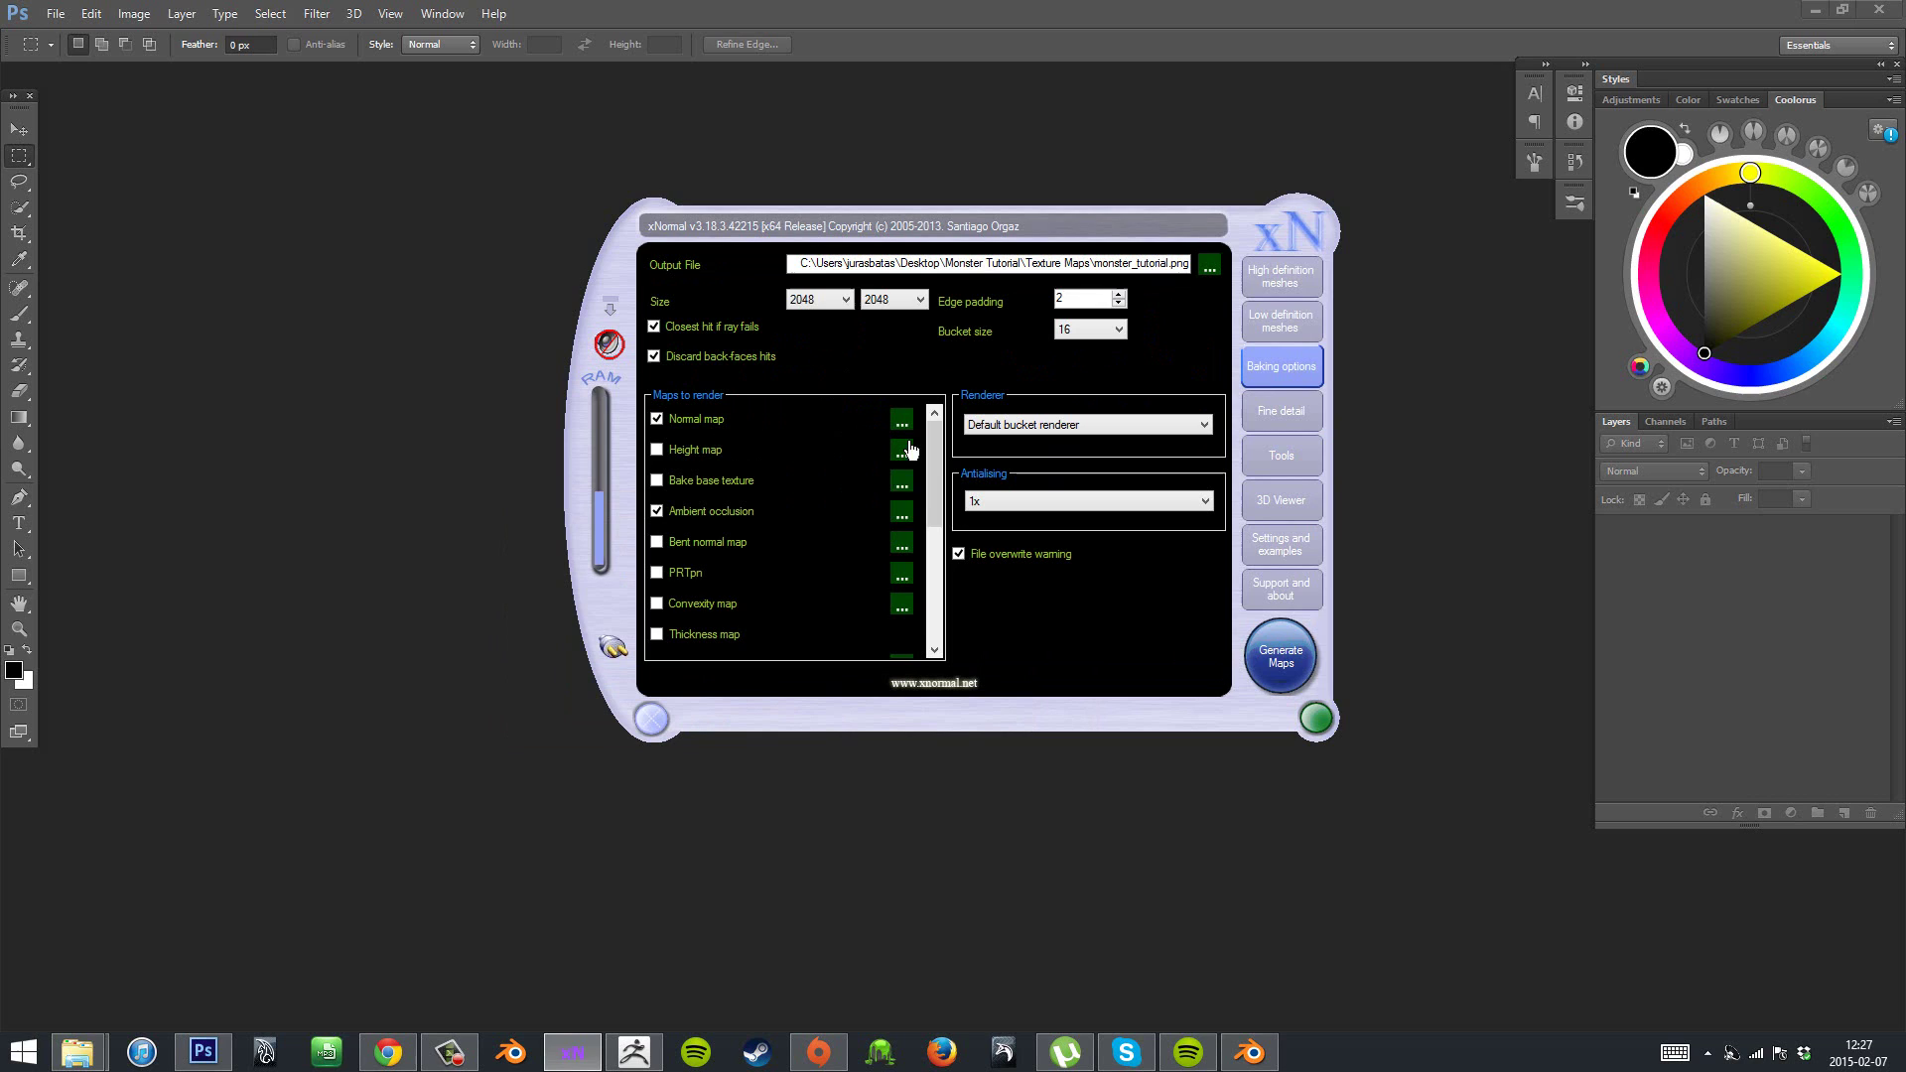
scroll(934, 476, down, 3)
scroll(931, 484, up, 3)
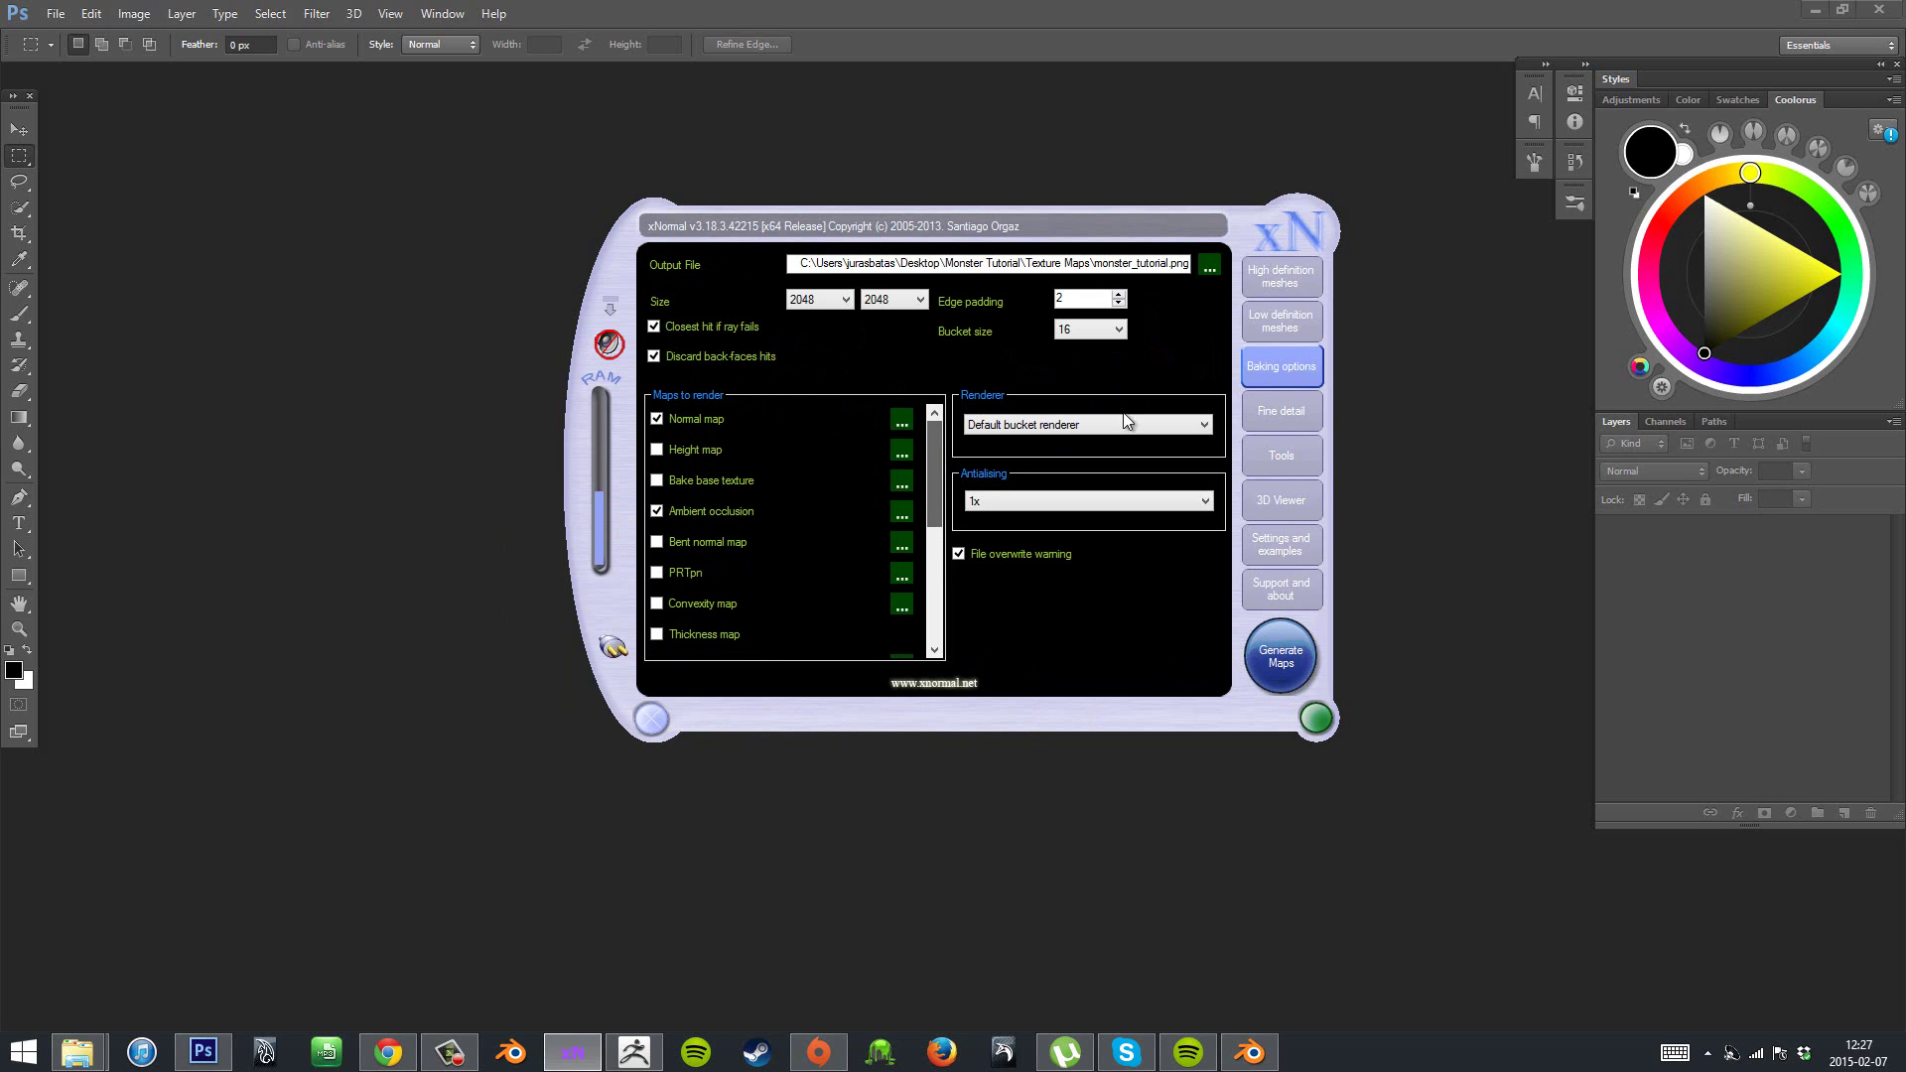
click(1280, 656)
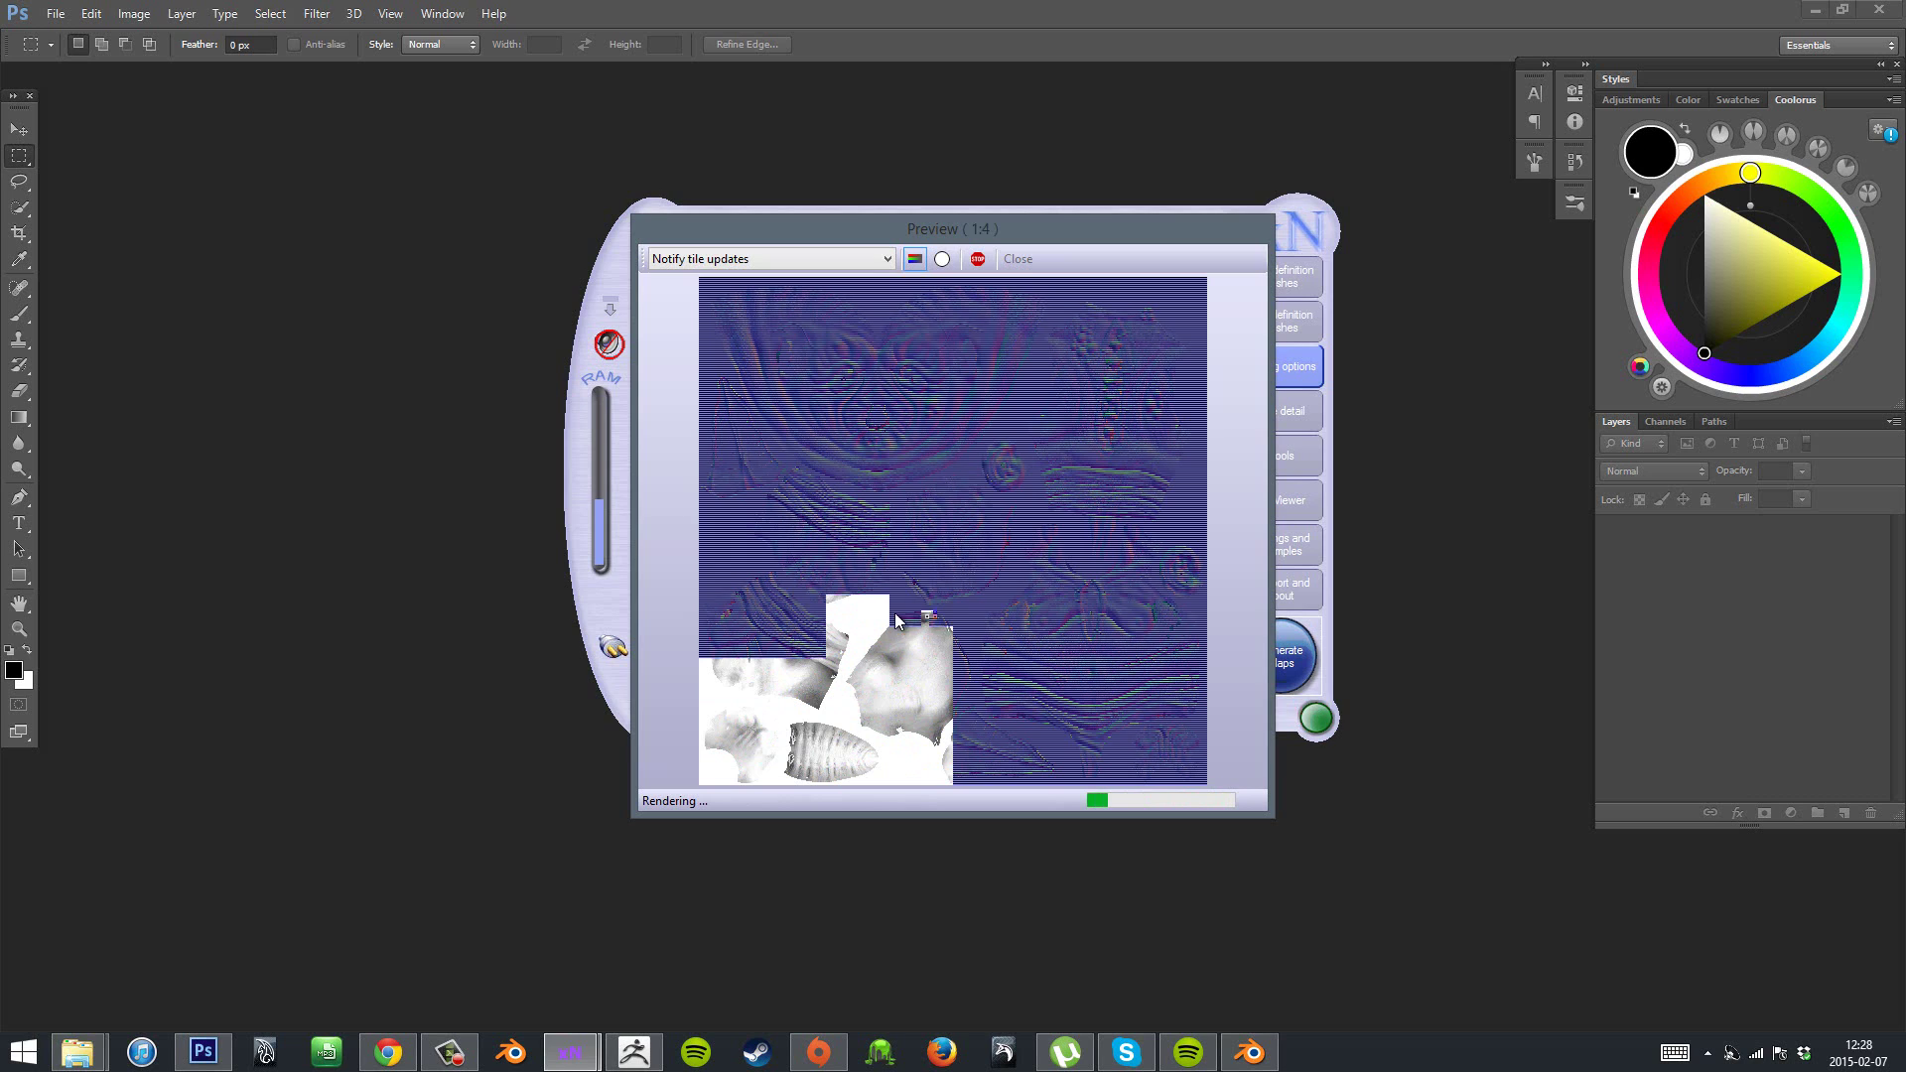
drag(1132, 226, 1121, 262)
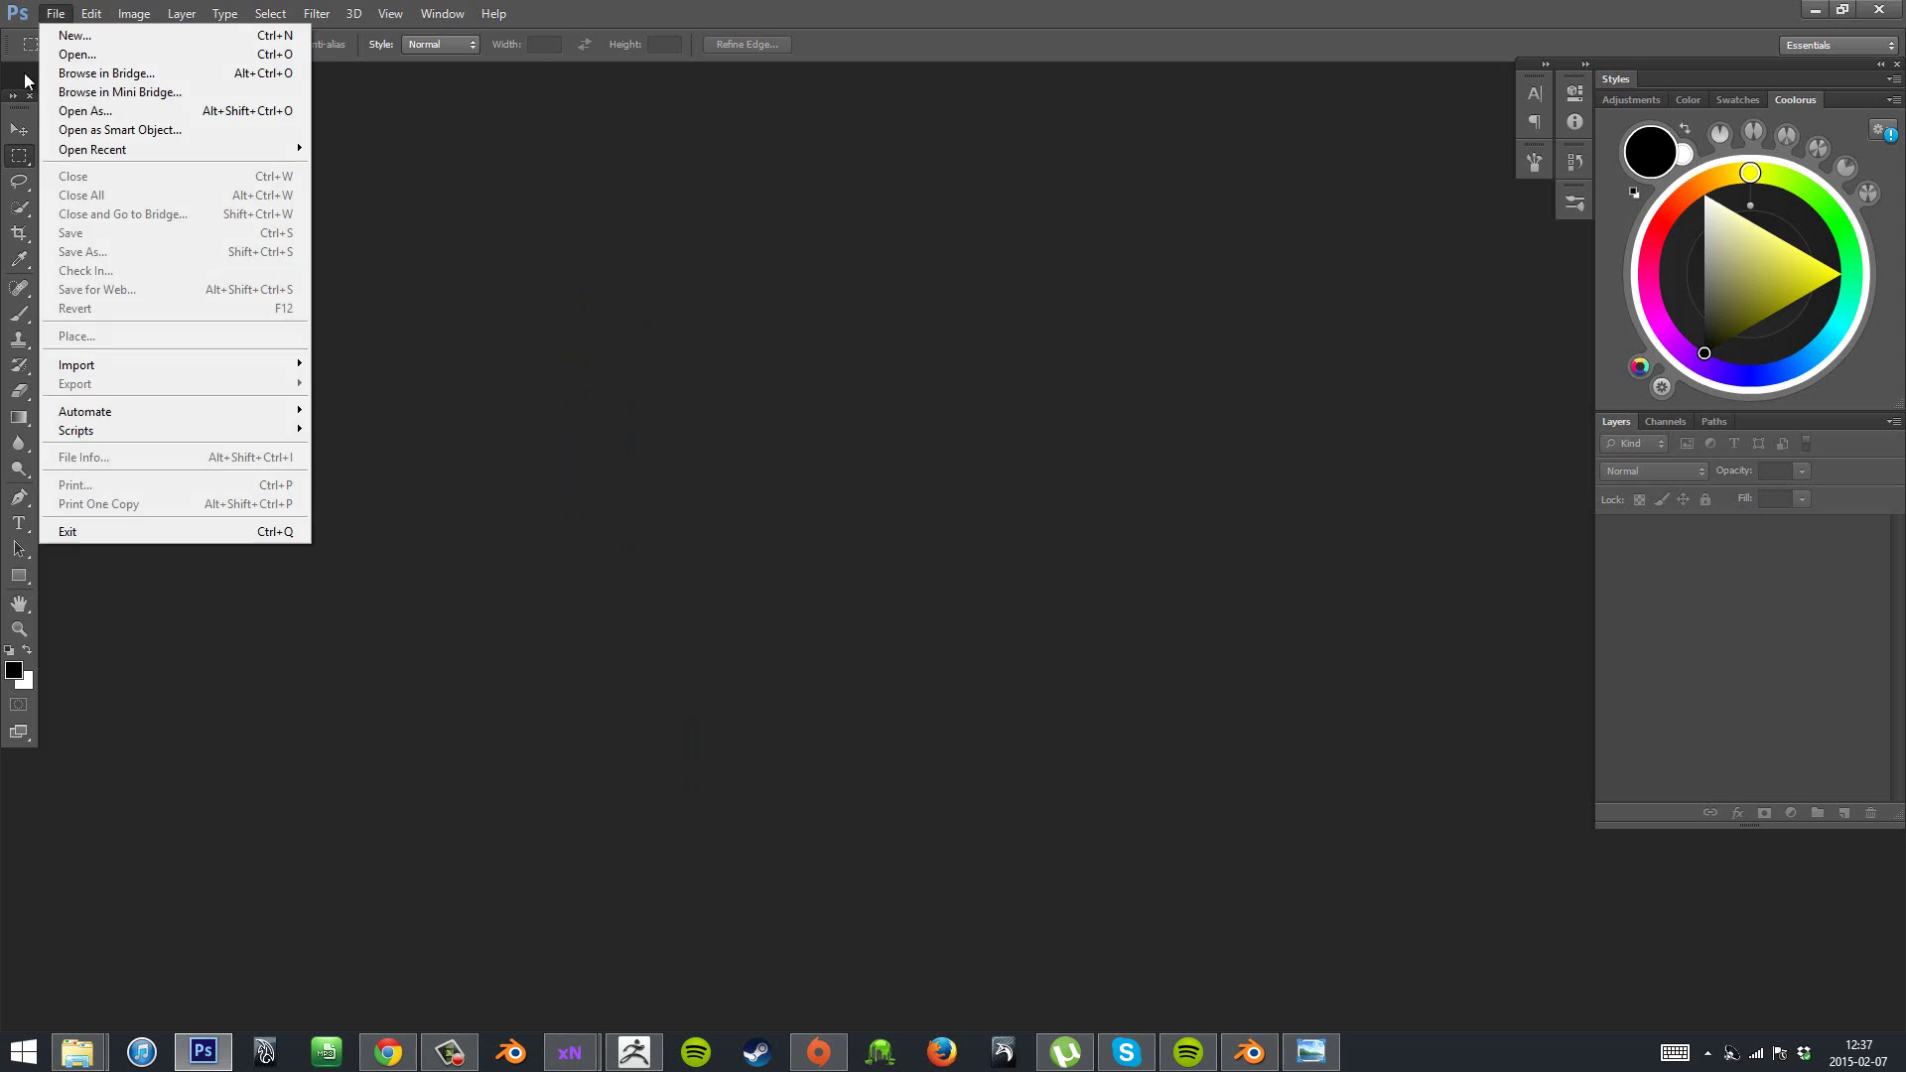
- Switch to Photoshop and open monster_tutorial_normals.png from the desktop's Monster Tutorial > Texture Maps folder
click(70, 30)
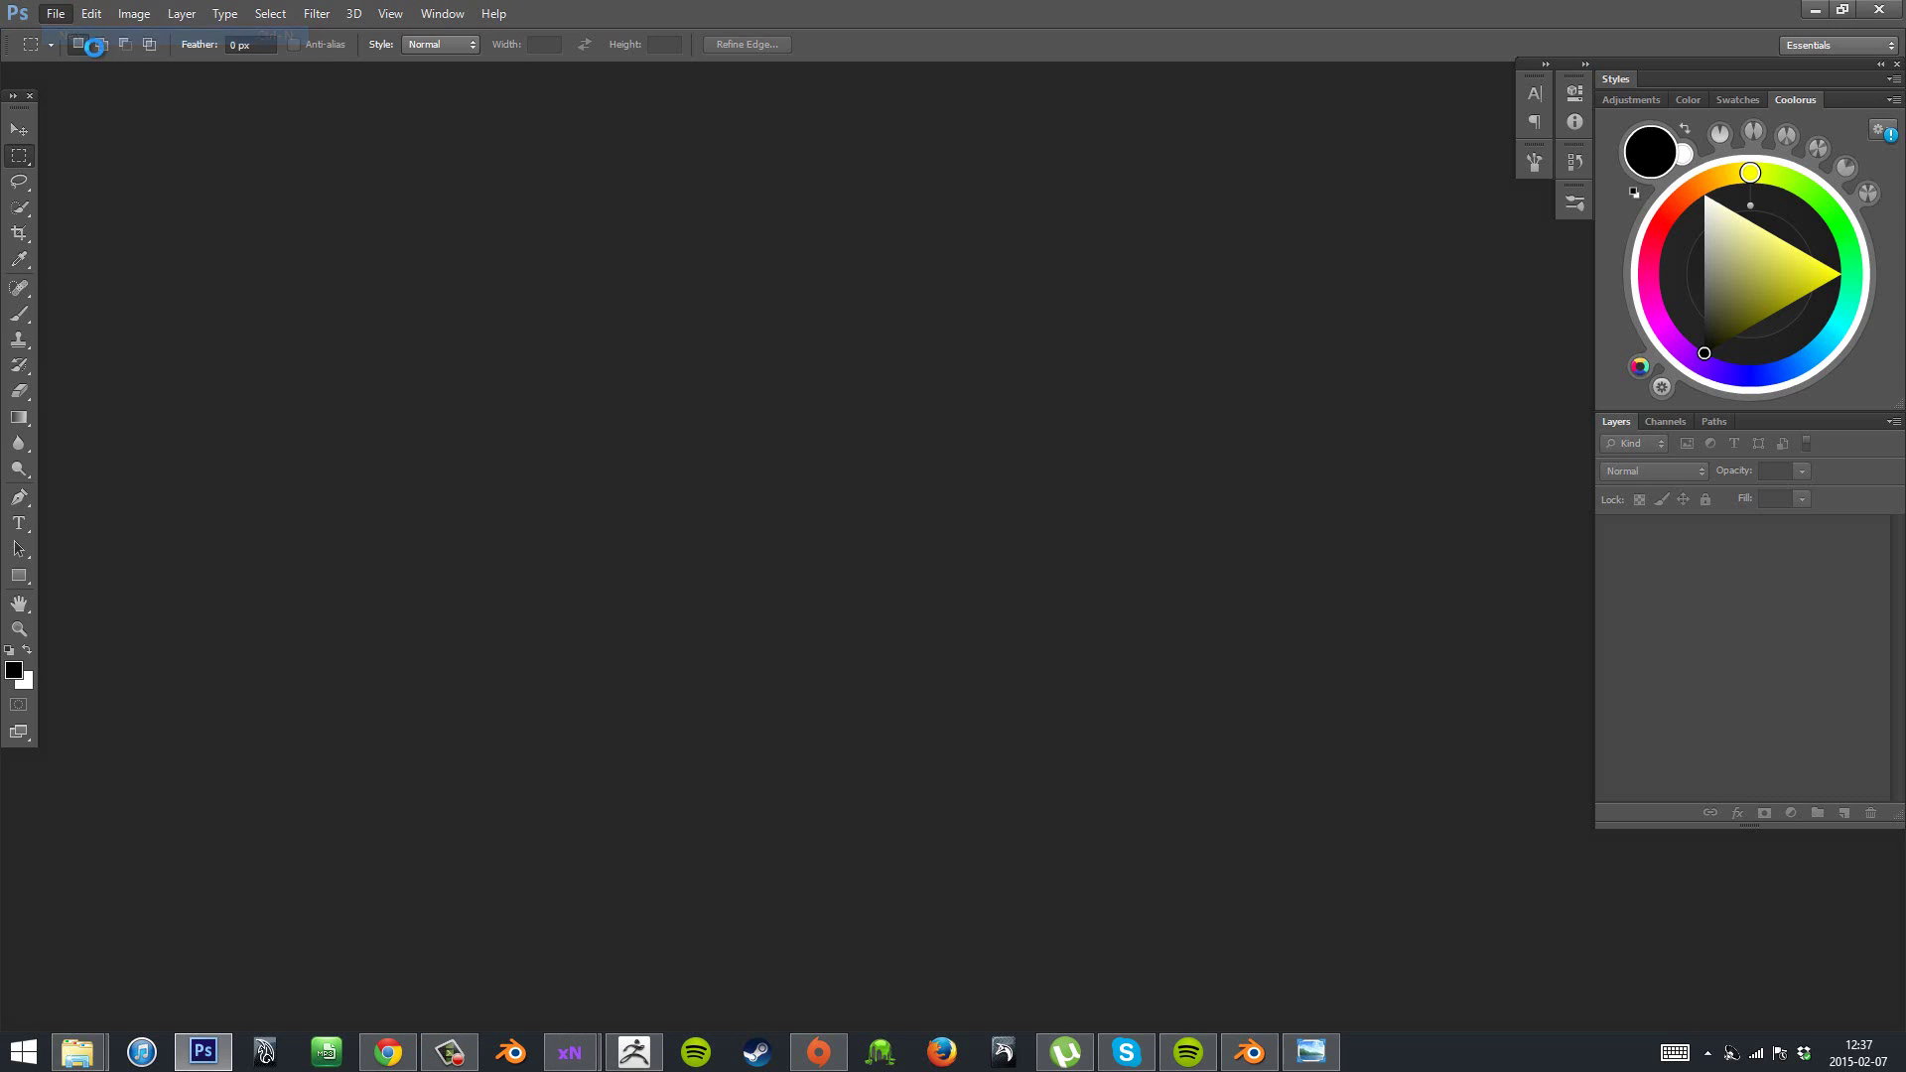
click(54, 12)
click(80, 55)
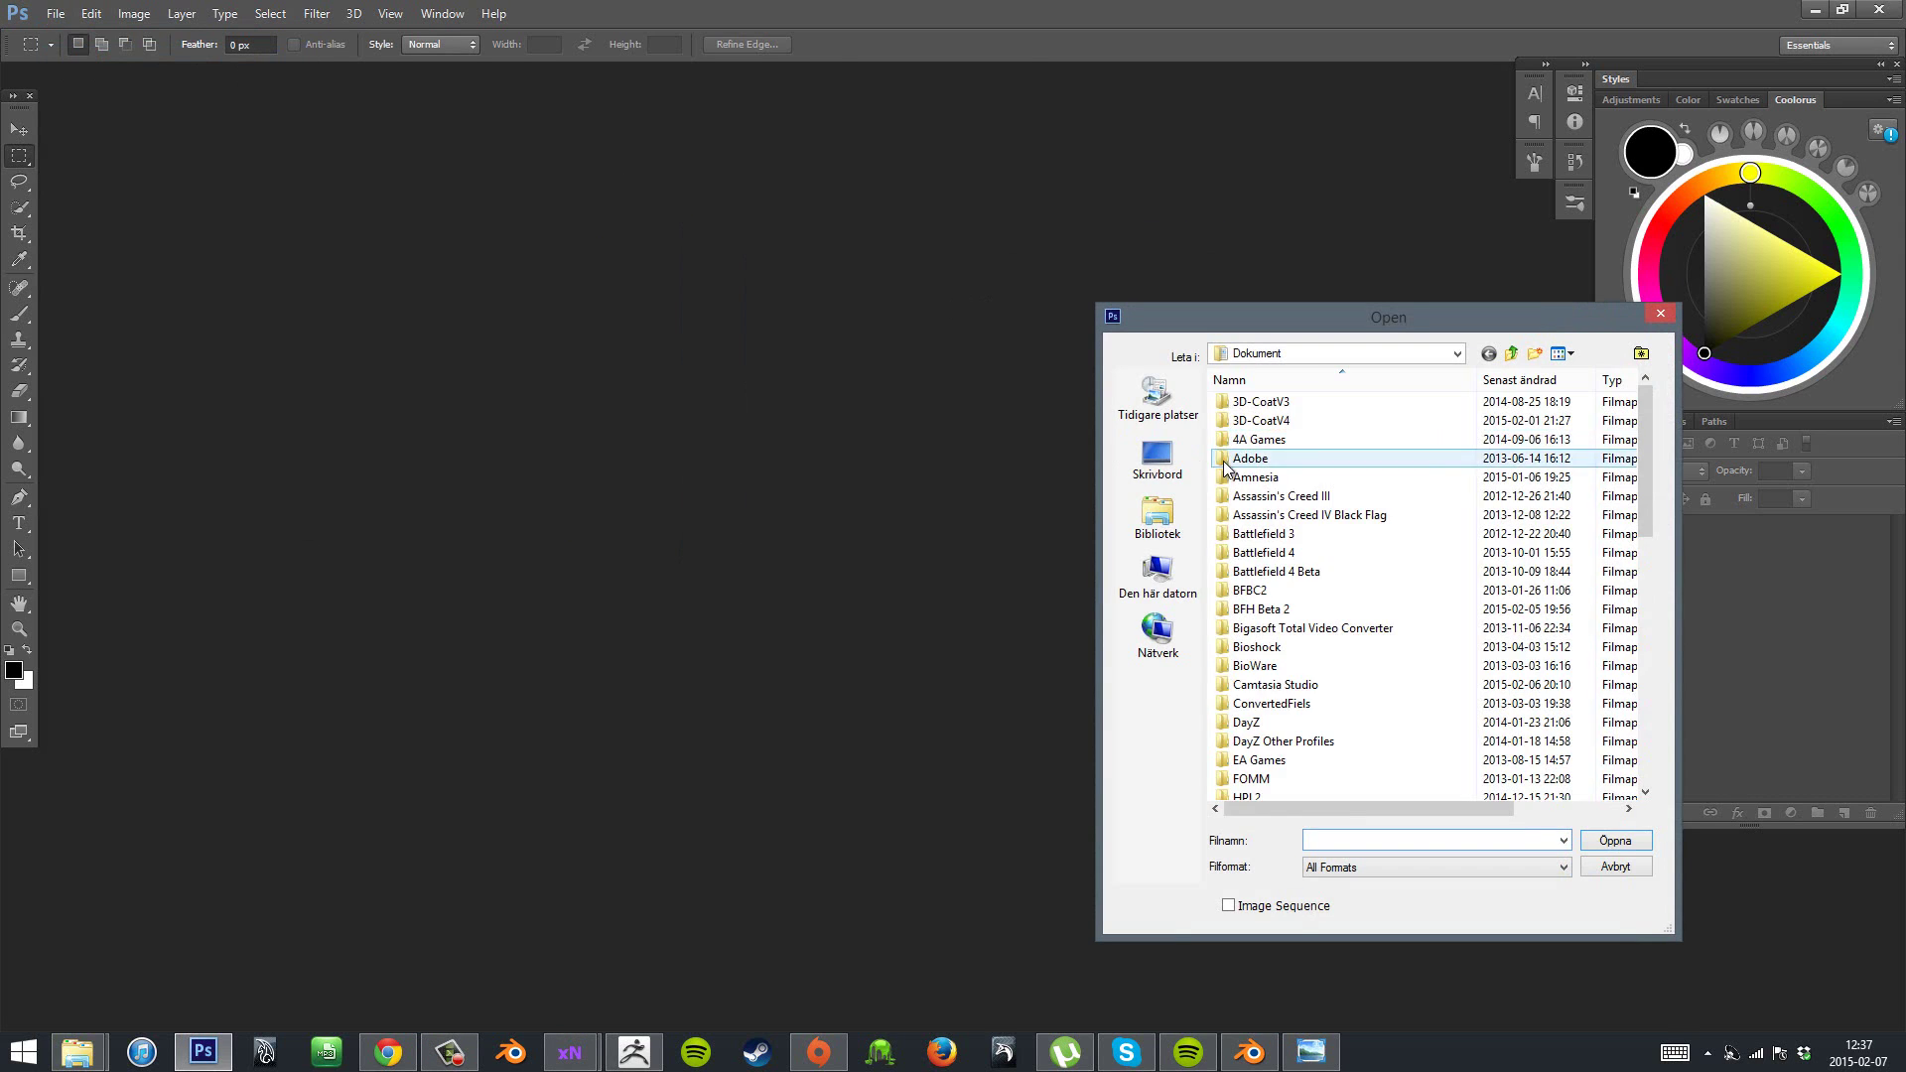
click(1157, 459)
drag(1642, 410, 1653, 592)
double_click(1291, 767)
double_click(1368, 425)
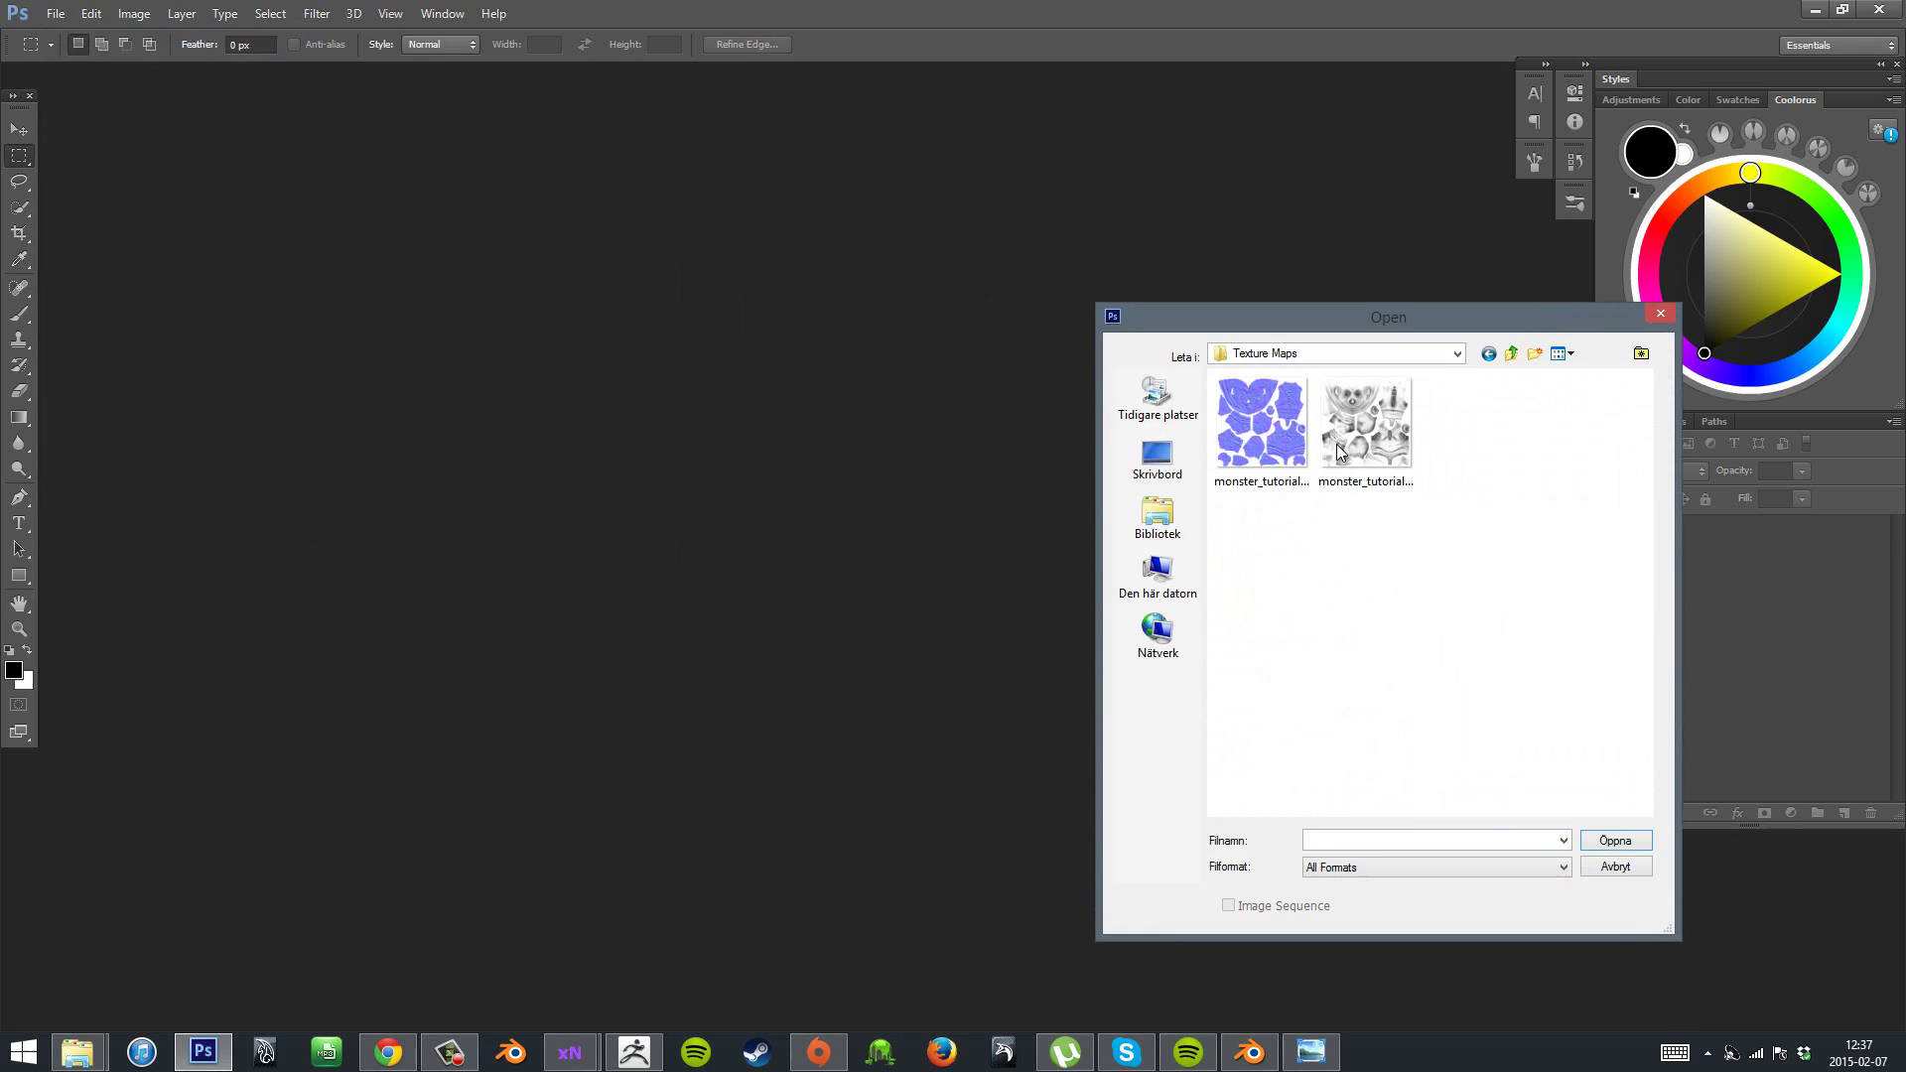
double_click(1281, 427)
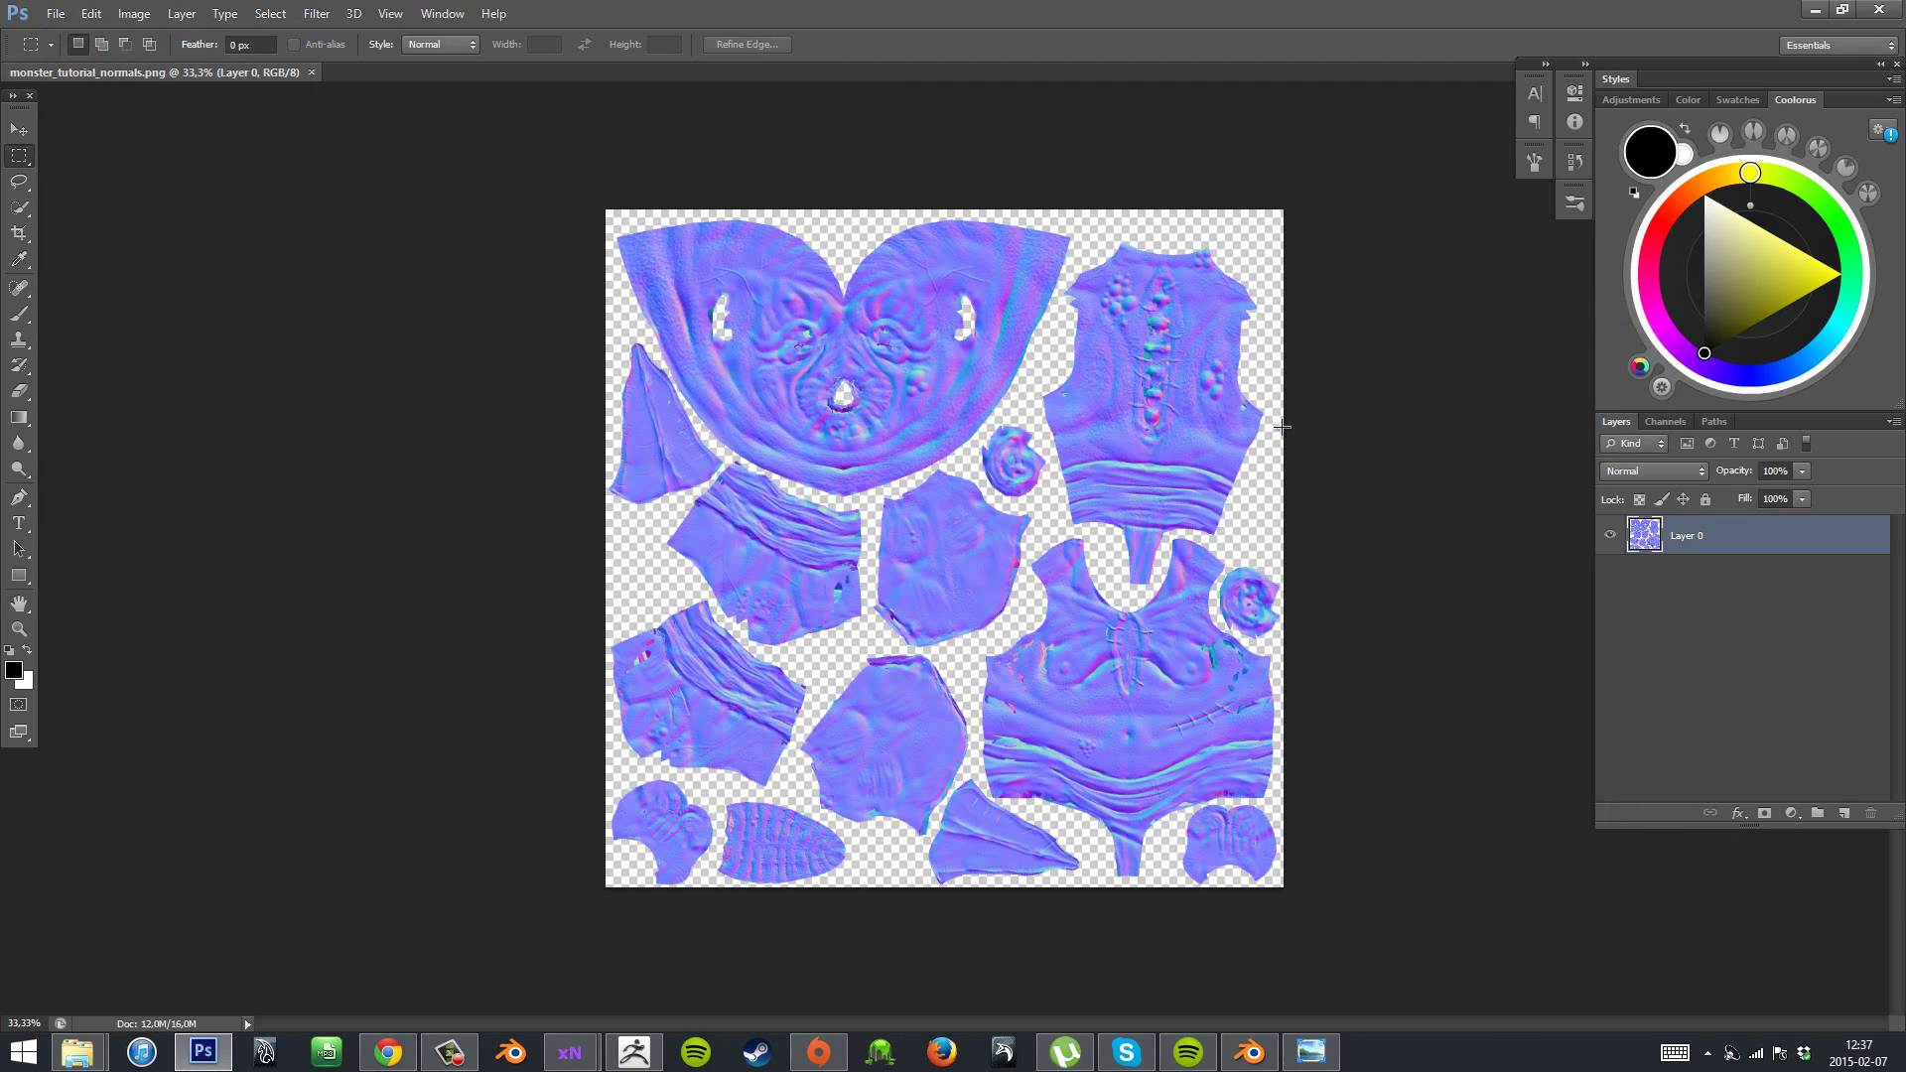
- Heal the red artifacts near the outer edge of the lower-left striped UV island with the content-aware Spot Healing Brush
key(z)
drag(687, 670, 1241, 652)
drag(684, 658, 819, 656)
click(18, 288)
mouse_move(845, 521)
mouse_down()
mouse_move(904, 517)
mouse_move(892, 558)
mouse_up()
drag(910, 434, 933, 429)
key([)
key([)
key([)
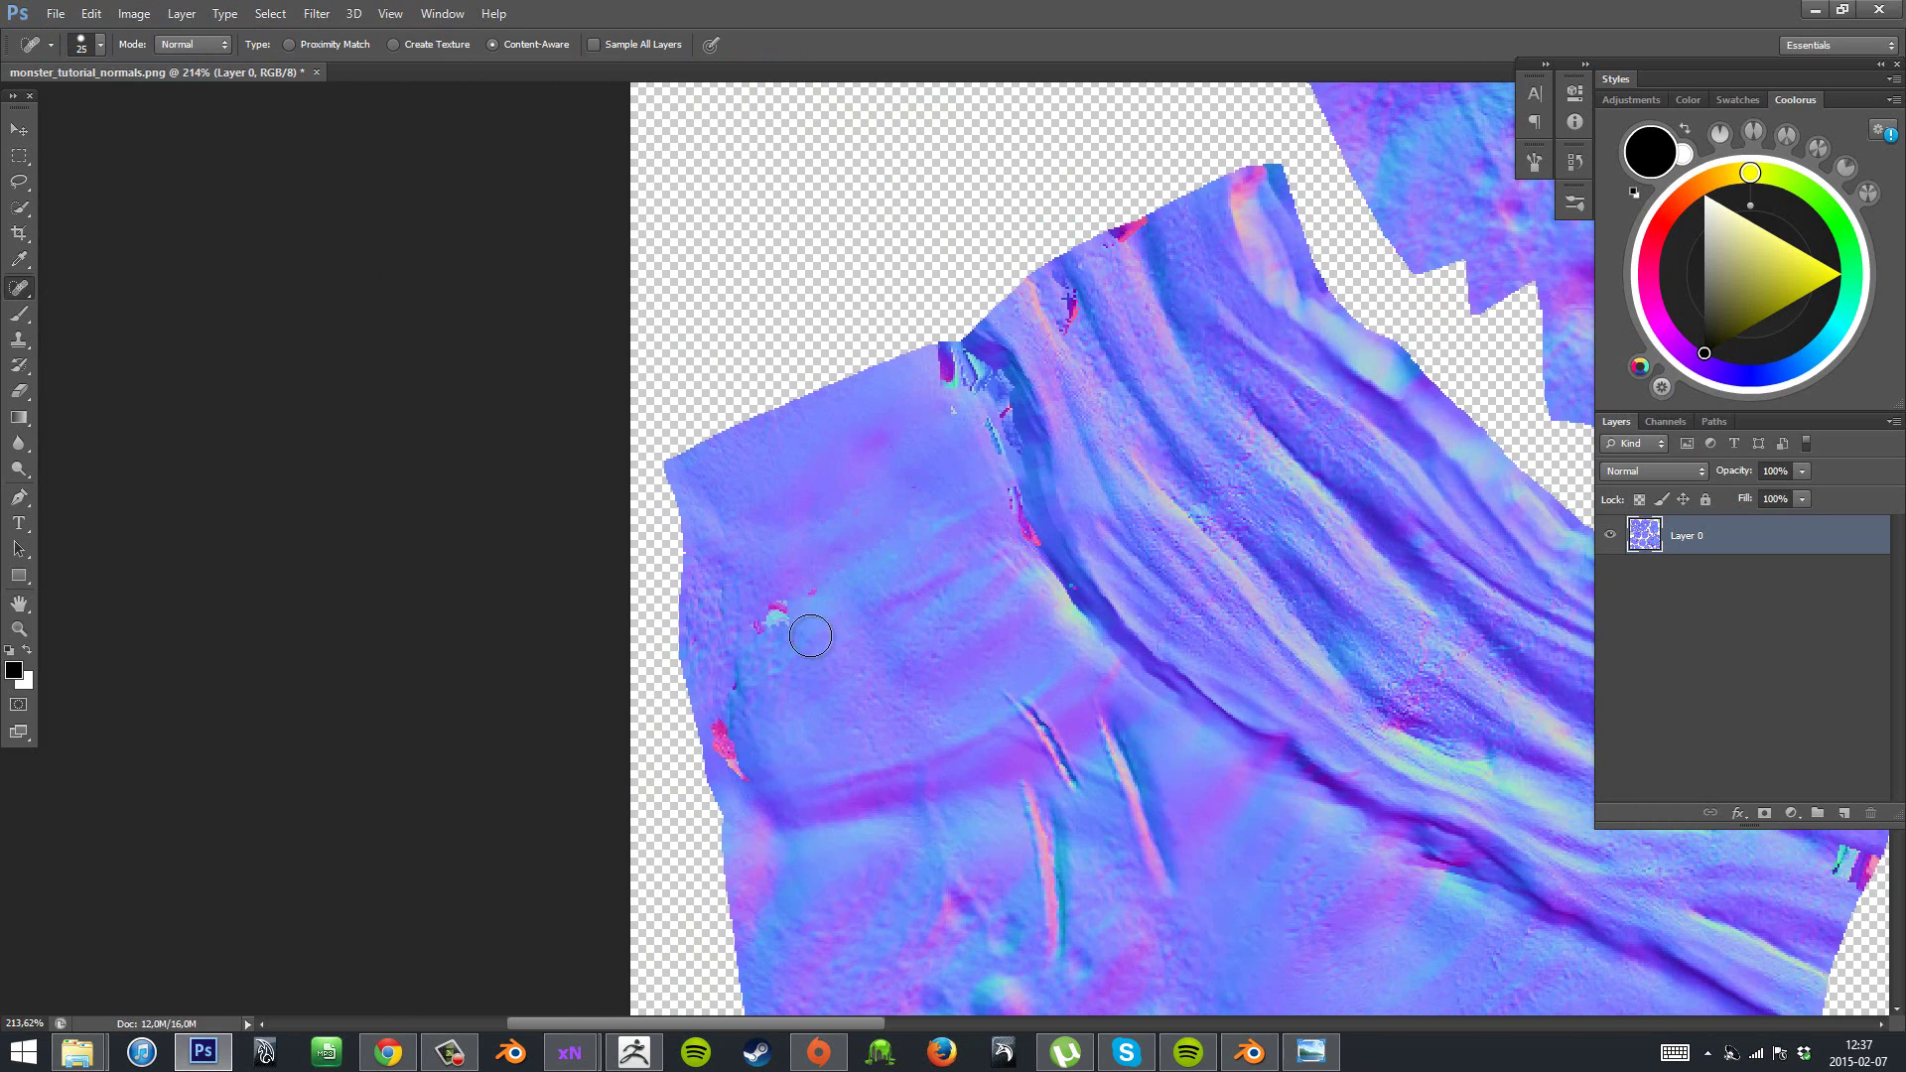
mouse_move(790, 614)
mouse_down()
mouse_move(767, 629)
mouse_move(824, 607)
mouse_up()
mouse_move(770, 781)
mouse_down()
mouse_move(724, 719)
mouse_move(743, 790)
mouse_up()
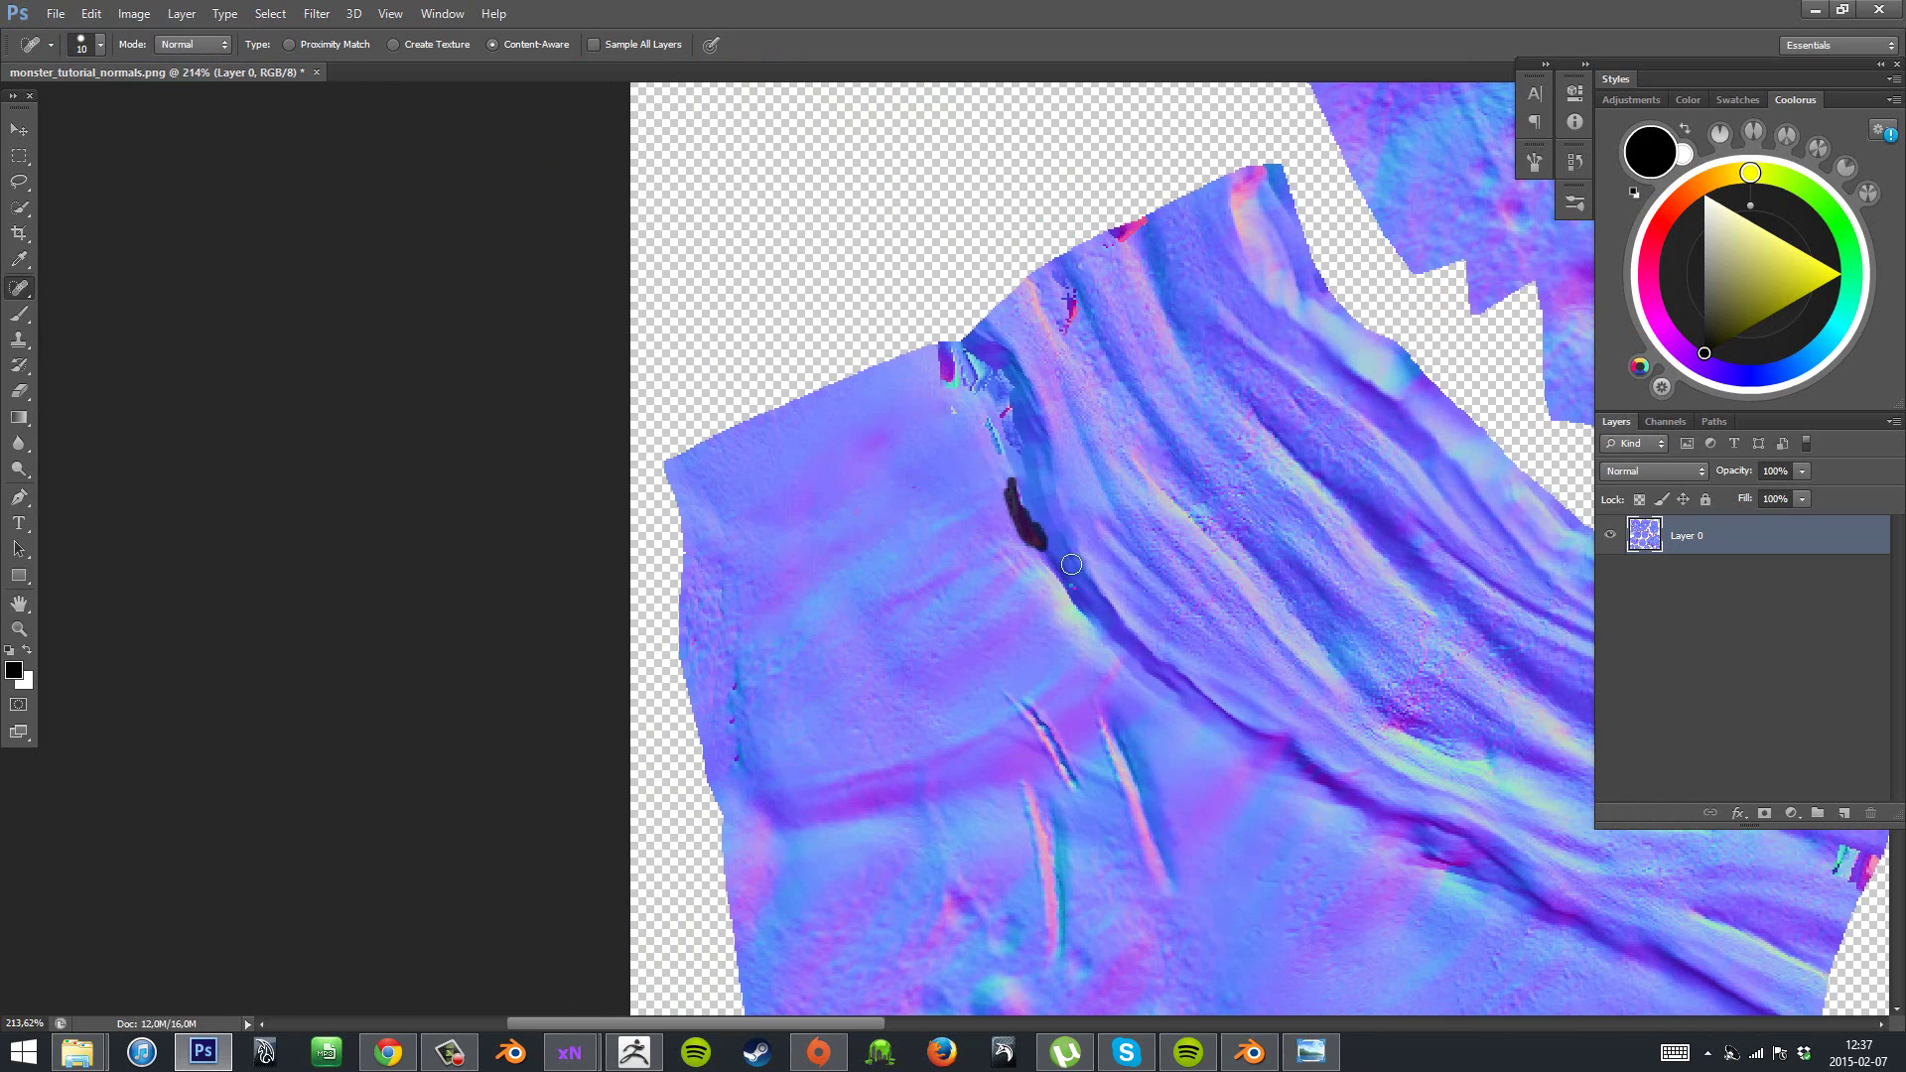
- Heal the dark, torn artifacts along the upper end of the crease on the striped UV island
drag(1071, 564, 1074, 570)
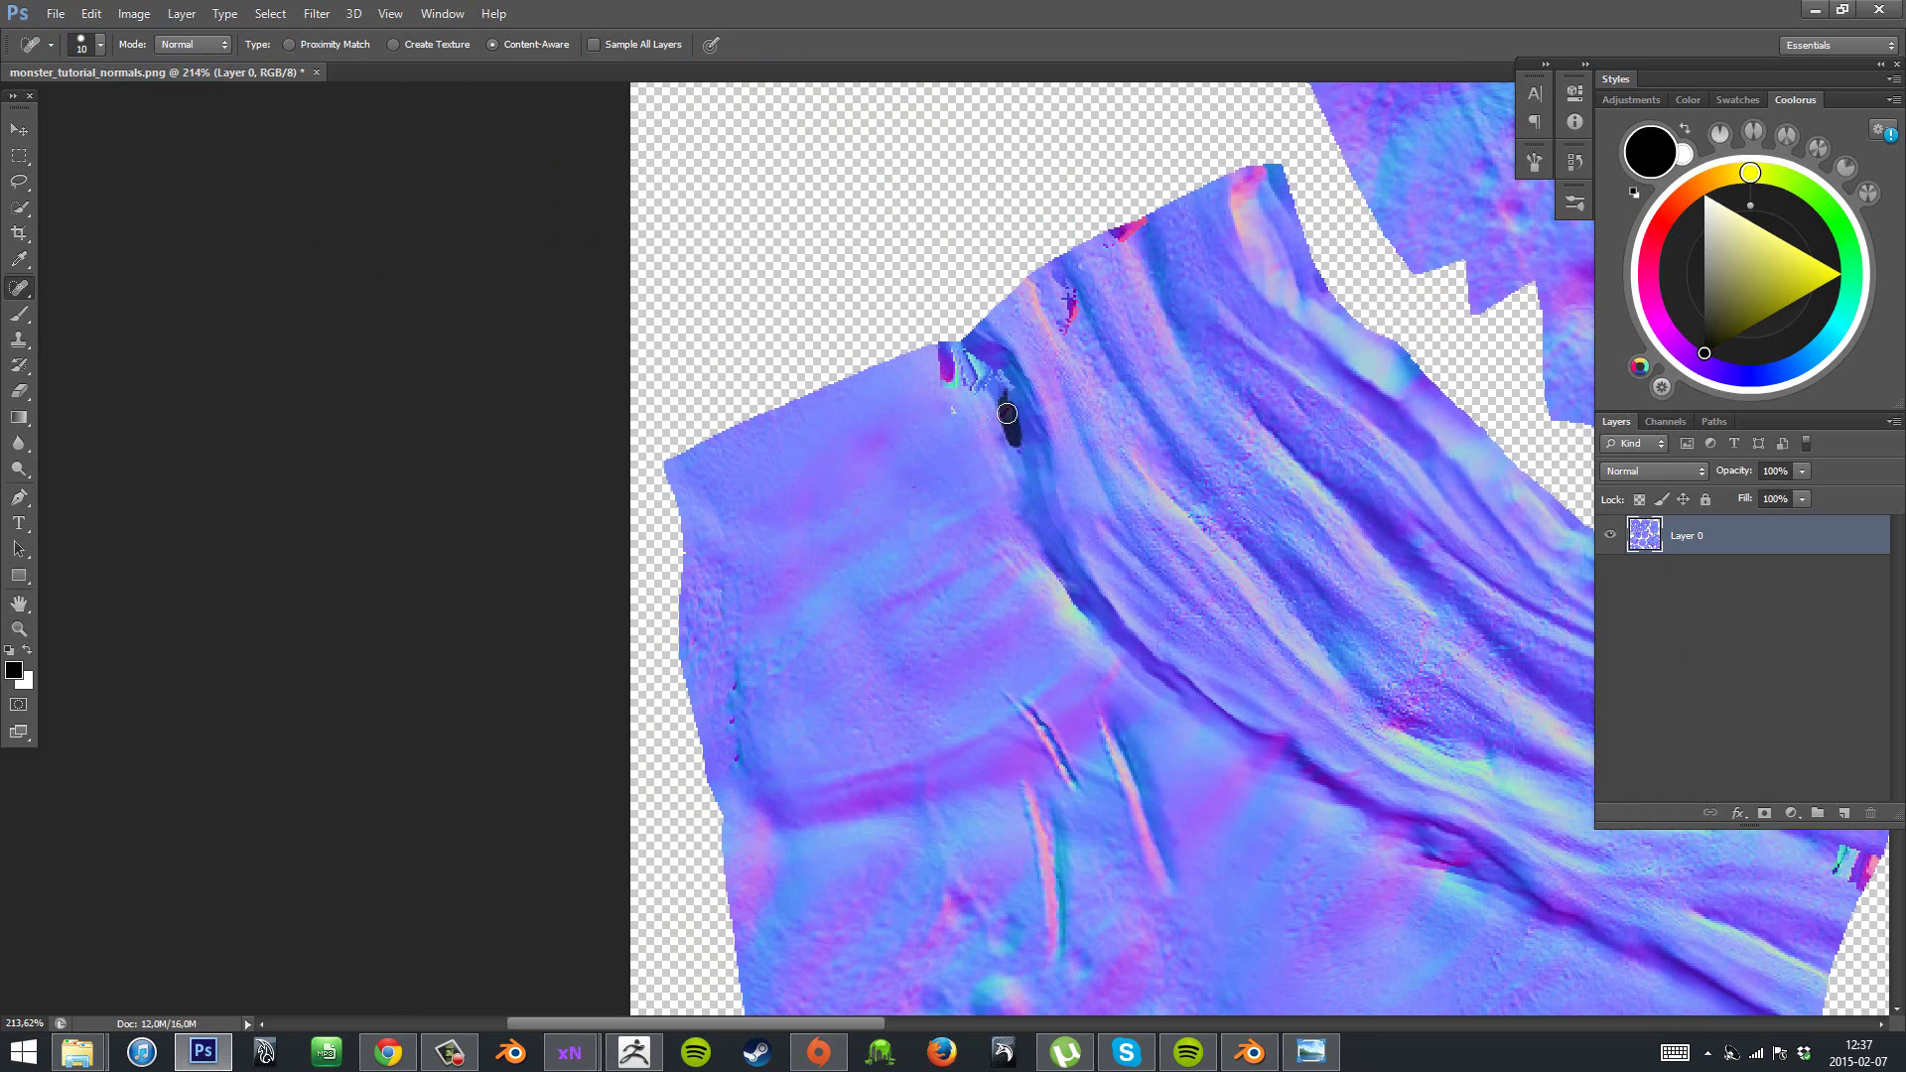
drag(999, 401, 1001, 403)
drag(1019, 464, 1016, 437)
mouse_move(950, 381)
mouse_down()
mouse_move(983, 386)
mouse_move(1000, 422)
mouse_up()
- Enlarge the healing brush to 25 and heal the red artifacts along the striped island's upper edge and corner
key(bracketright)
drag(1090, 308, 1070, 309)
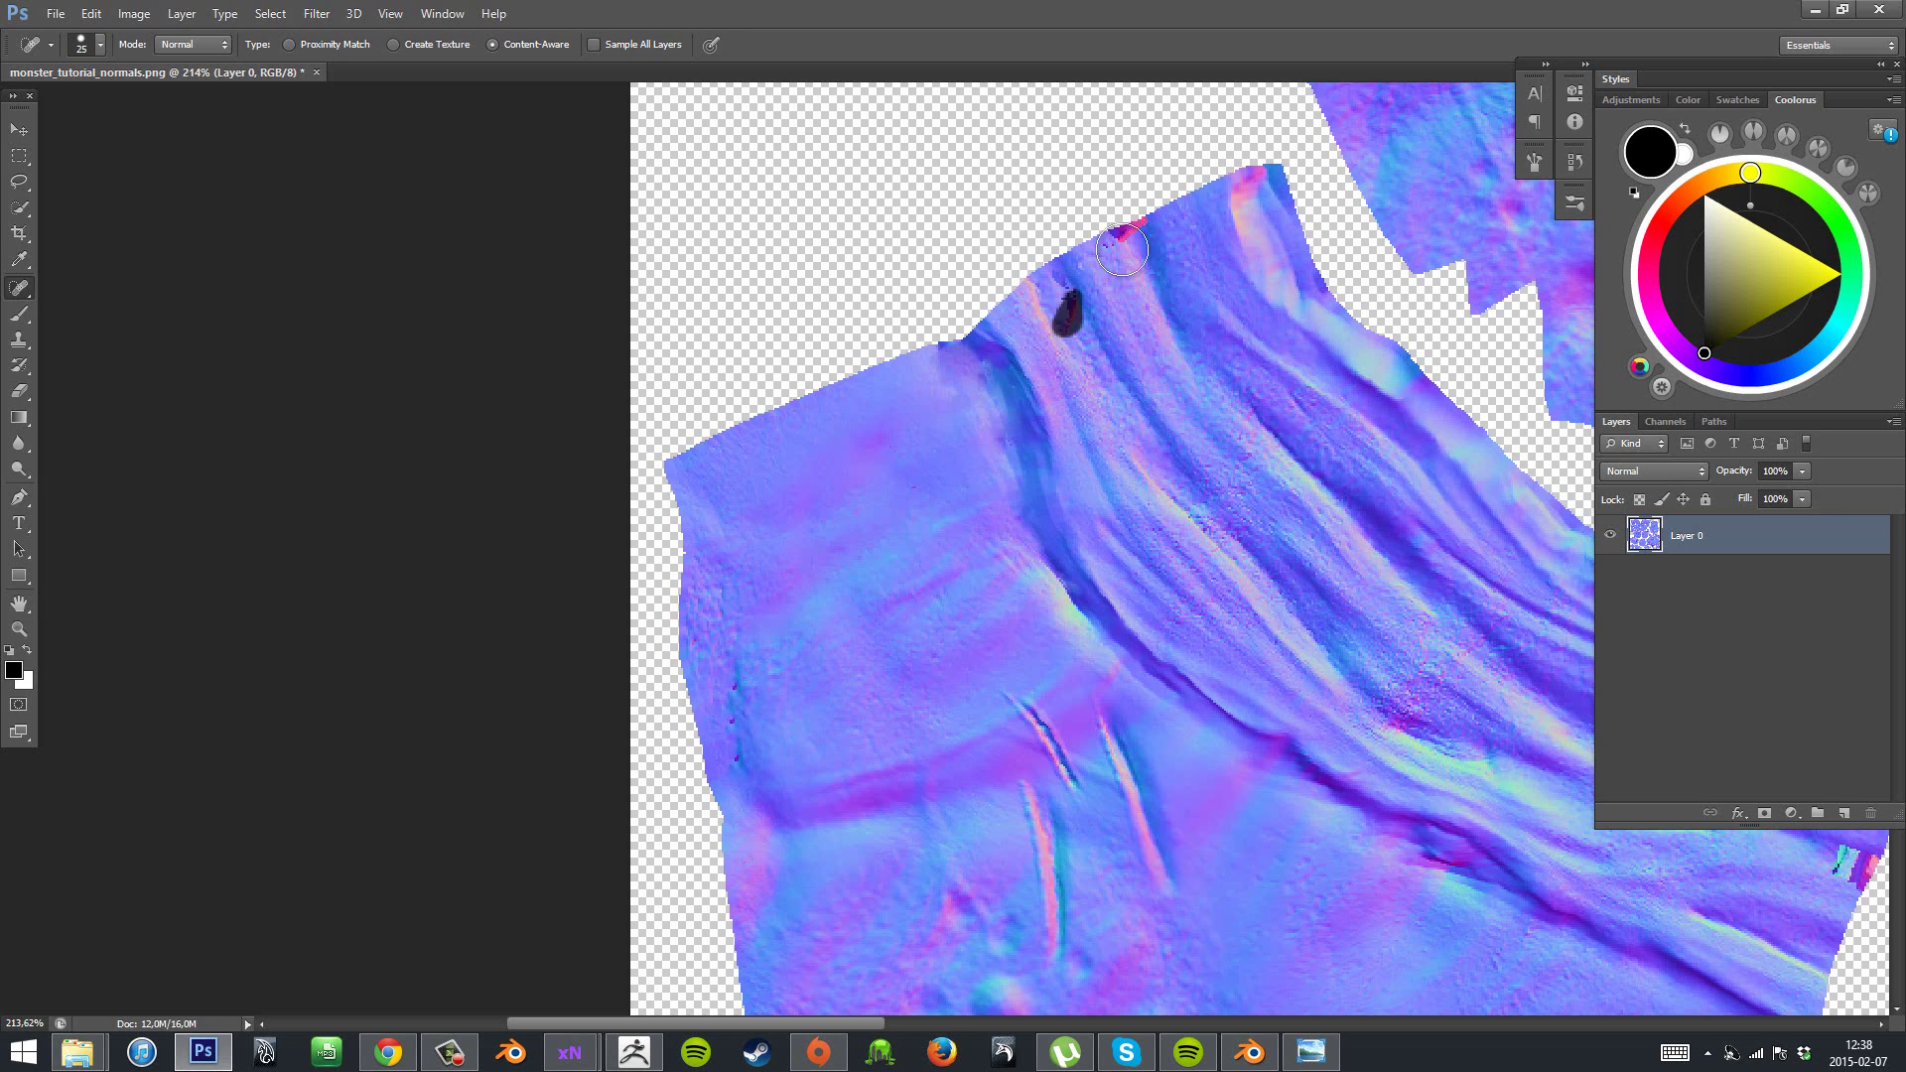
drag(1140, 222, 1121, 234)
mouse_move(1241, 194)
mouse_down()
mouse_move(1255, 177)
mouse_move(1243, 208)
mouse_up()
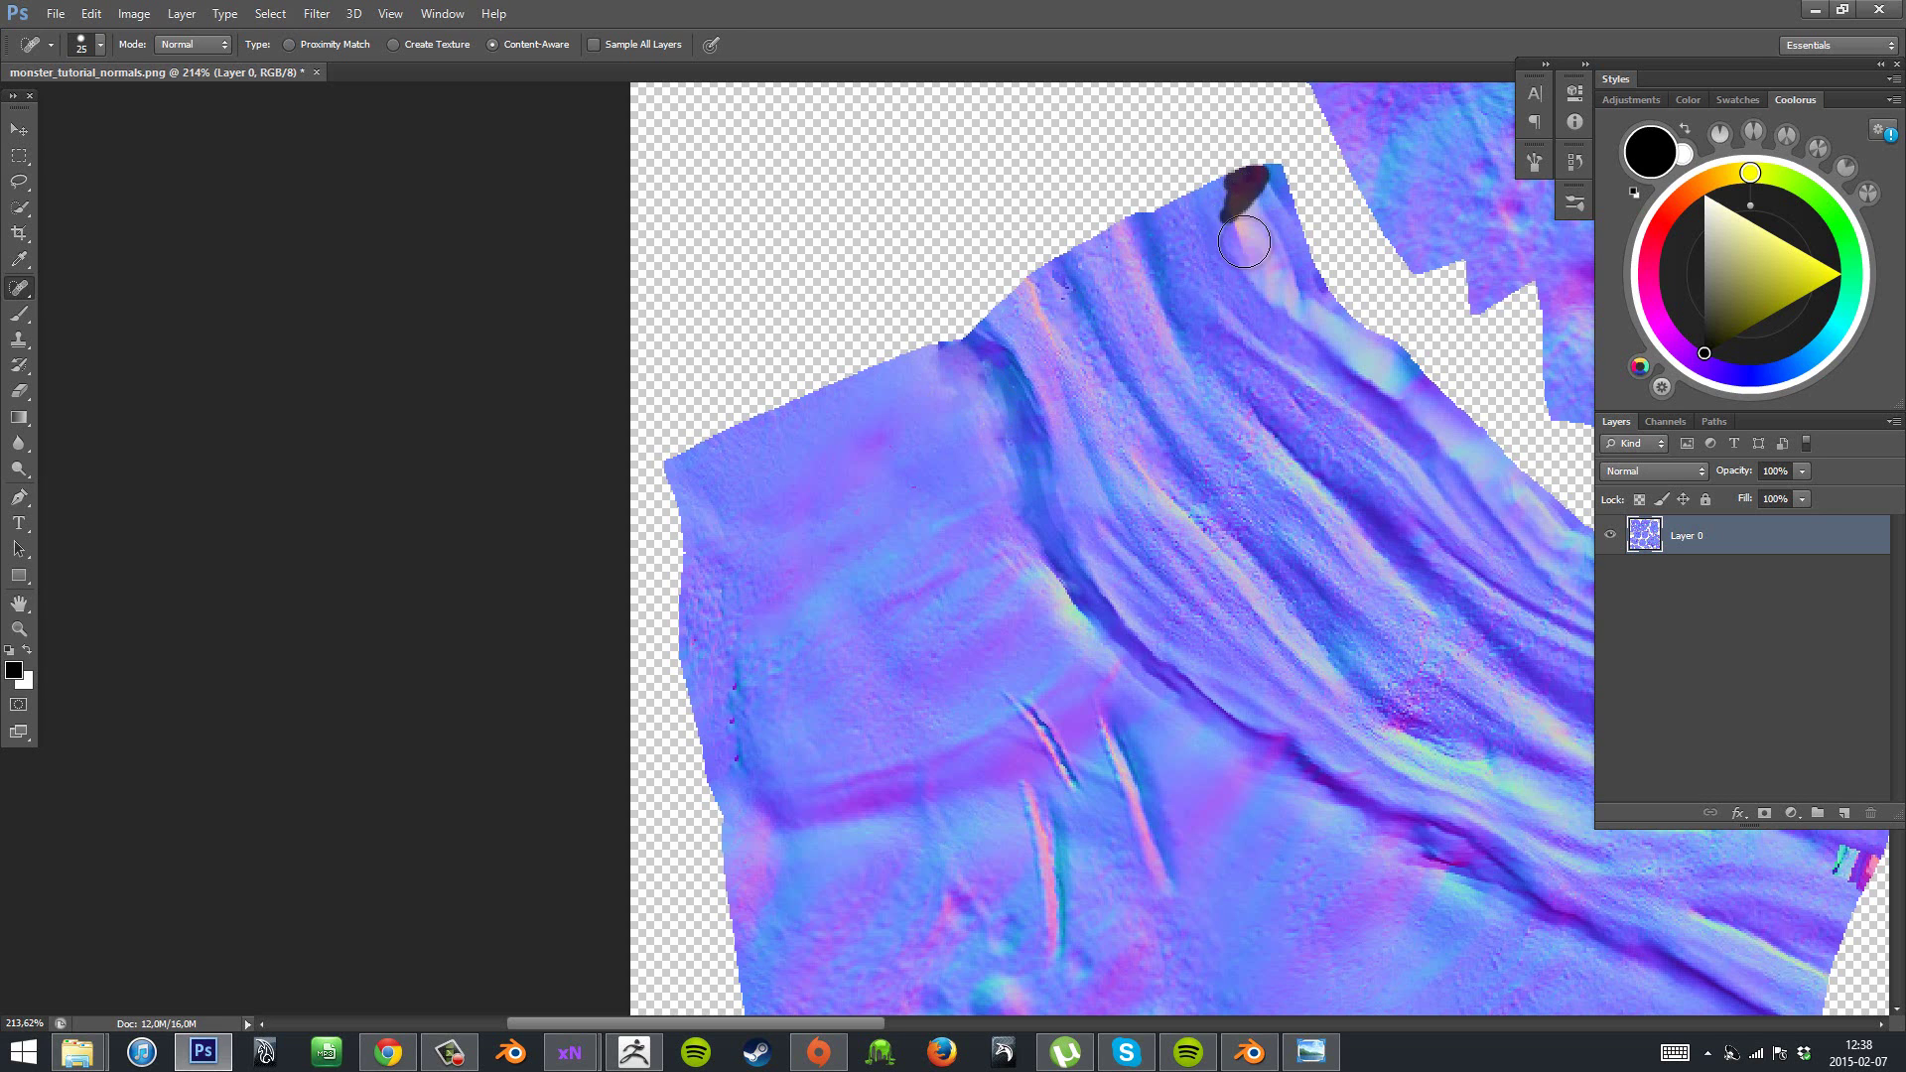
- Heal the discoloured patches along the right edge and outer corner of the striped island
mouse_move(1191, 515)
mouse_down()
mouse_move(963, 308)
mouse_move(735, 168)
mouse_up()
mouse_move(1315, 707)
mouse_down()
mouse_move(1292, 759)
mouse_move(1315, 713)
mouse_up()
mouse_move(1395, 491)
mouse_down()
mouse_move(1388, 534)
mouse_move(1398, 508)
mouse_up()
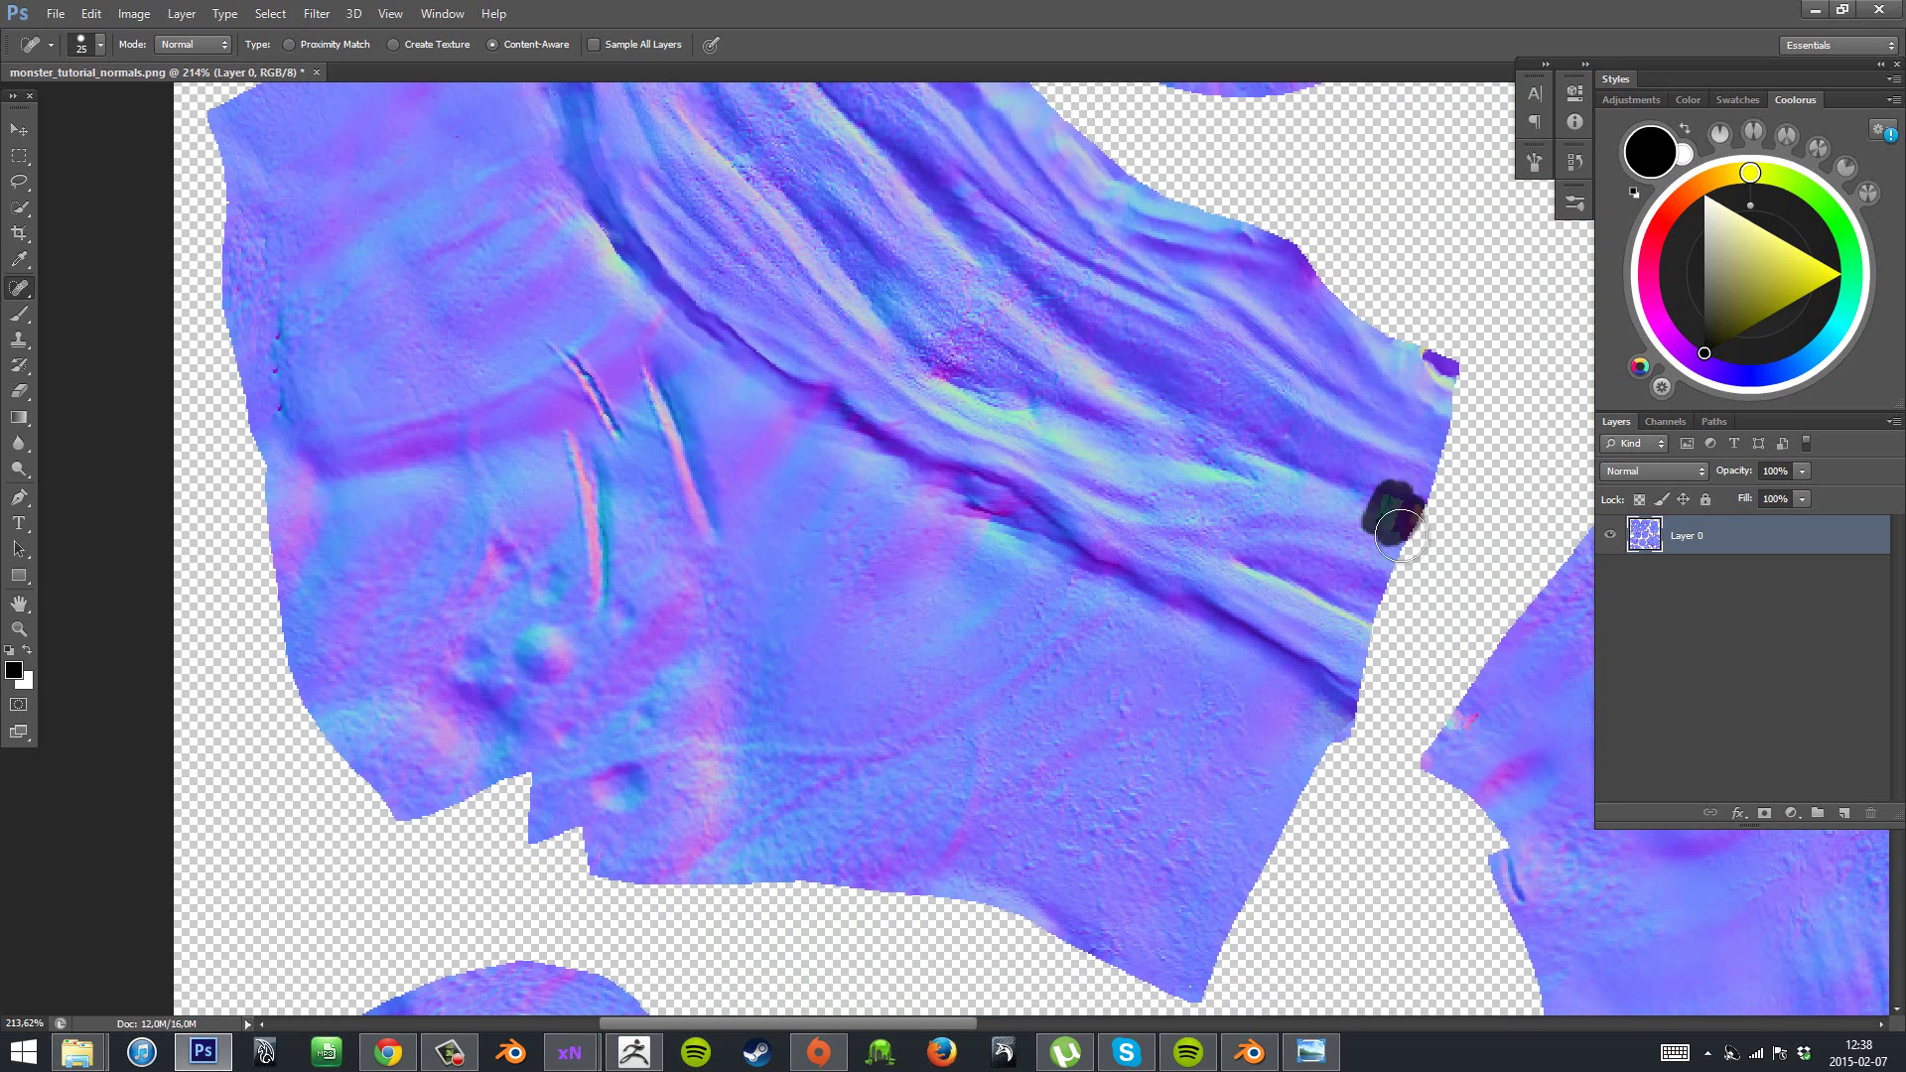
scroll(1353, 596, down, 2)
scroll(1353, 595, right, 1)
drag(1387, 248, 1382, 264)
- Heal the bright green spot on the double-lobed island below the striped one
scroll(1291, 427, down, 10)
scroll(1291, 426, left, 4)
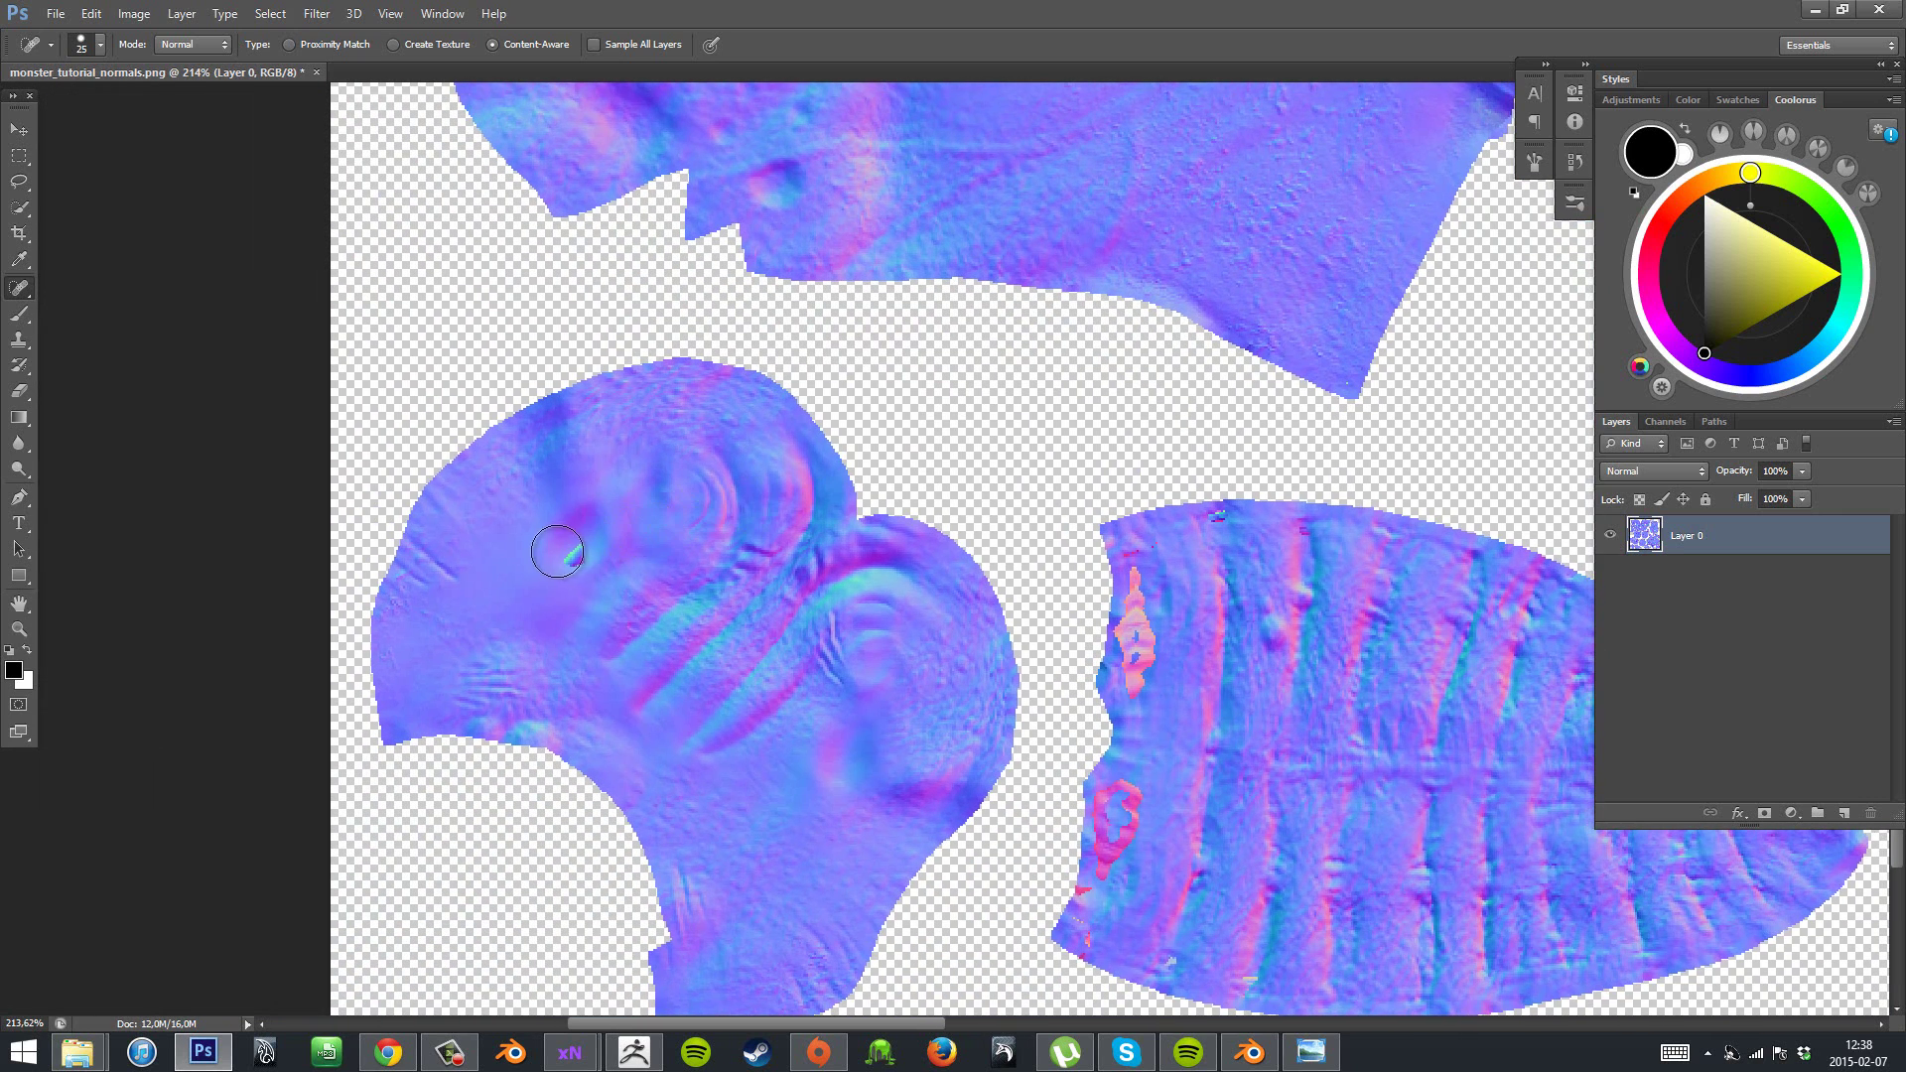
drag(557, 552, 583, 553)
- Heal the red ring-shaped artifacts and the small edge specks on the ribbed oval island
scroll(1004, 599, down, 2)
scroll(1004, 600, right, 4)
mouse_move(838, 566)
mouse_down()
mouse_move(865, 553)
mouse_move(842, 621)
mouse_up()
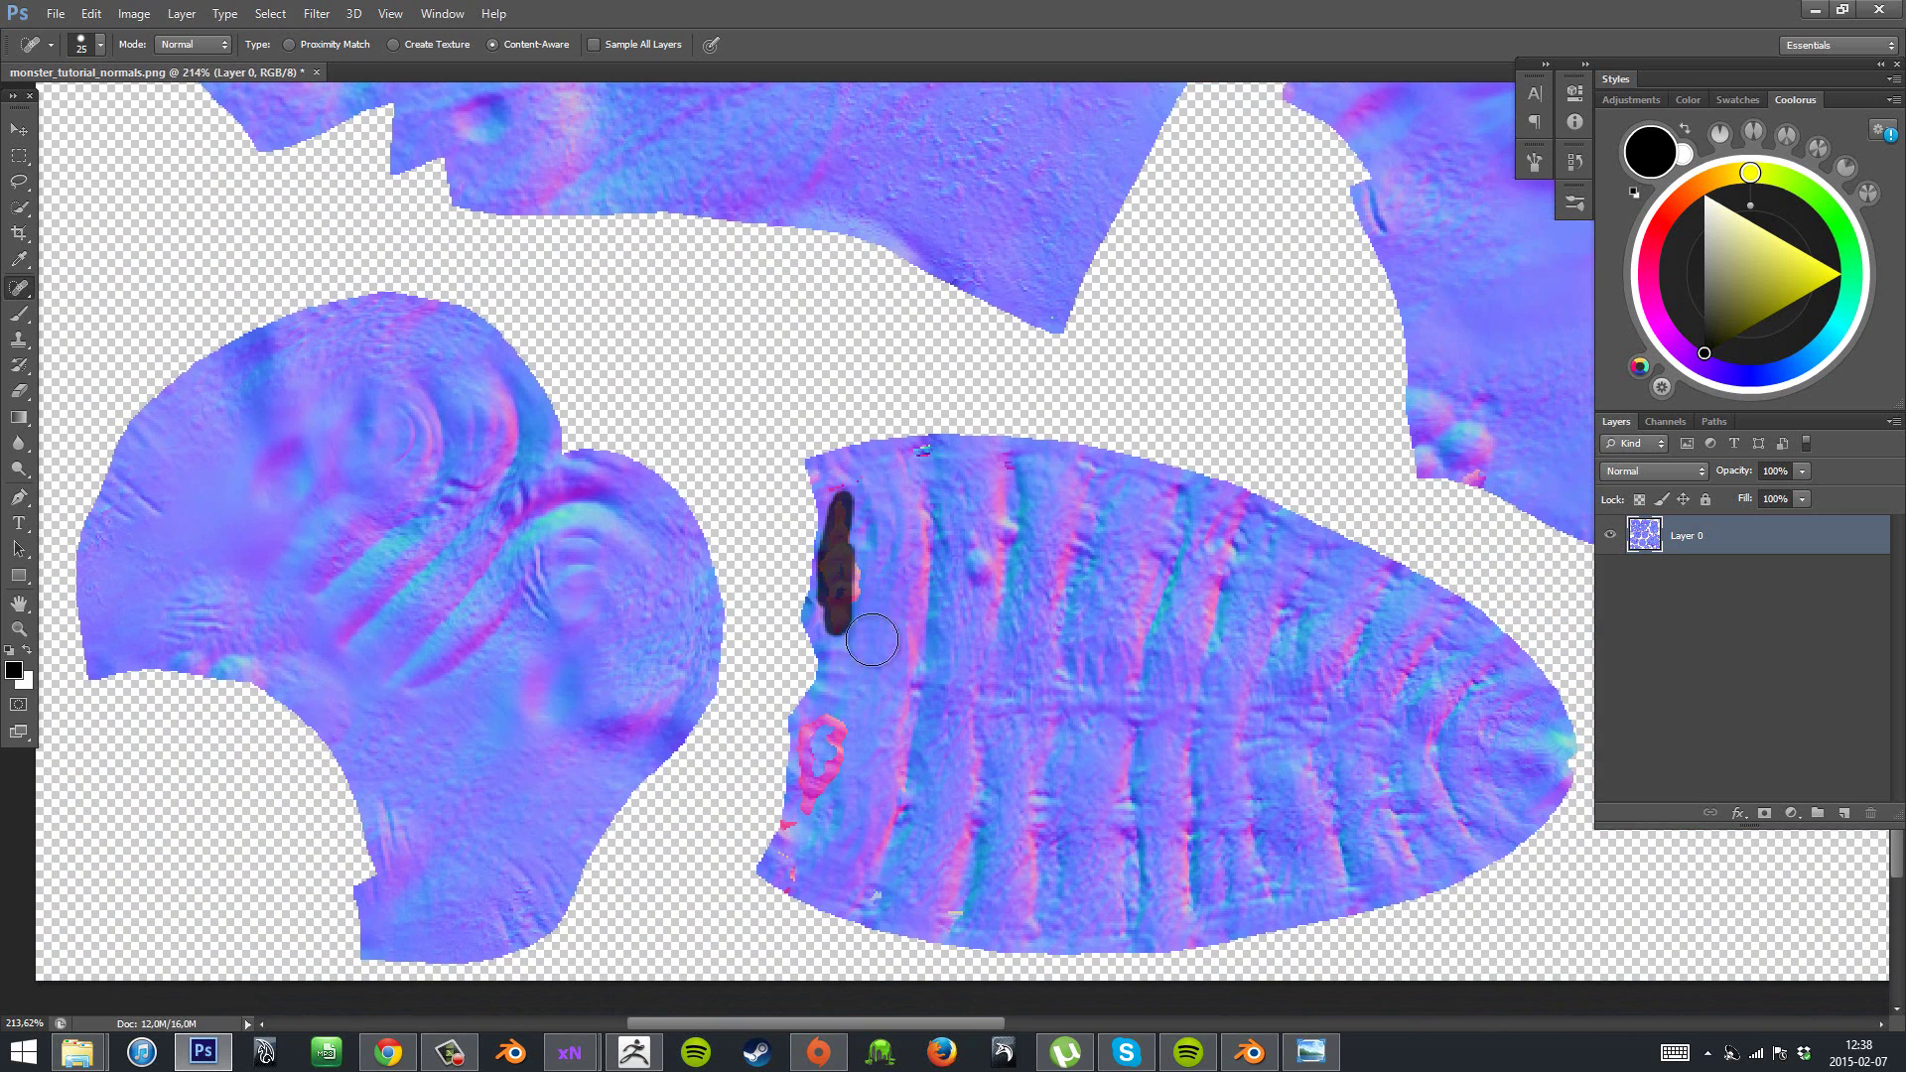
click(838, 485)
click(927, 452)
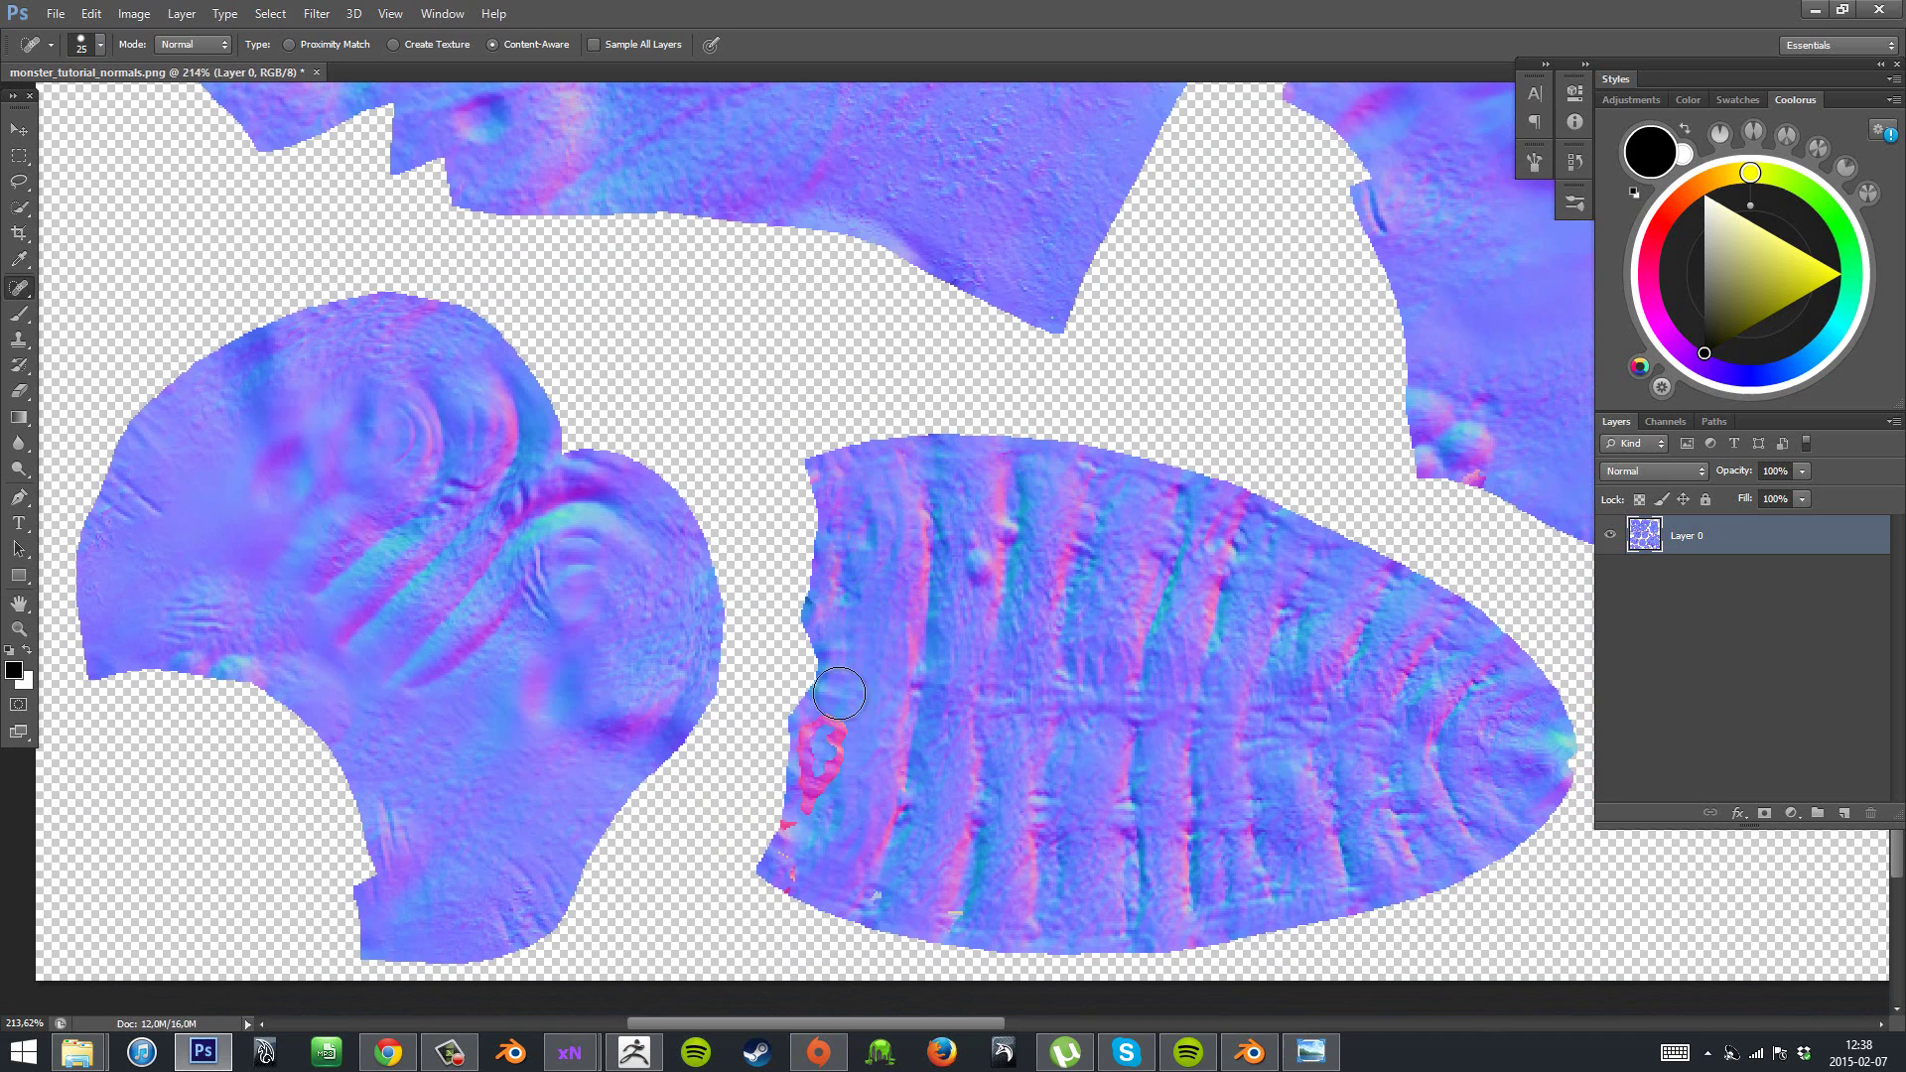
mouse_move(838, 713)
mouse_down()
mouse_move(829, 778)
mouse_move(803, 812)
mouse_move(833, 714)
mouse_move(786, 839)
mouse_up()
mouse_move(785, 862)
mouse_down()
mouse_move(789, 888)
mouse_move(872, 904)
mouse_up()
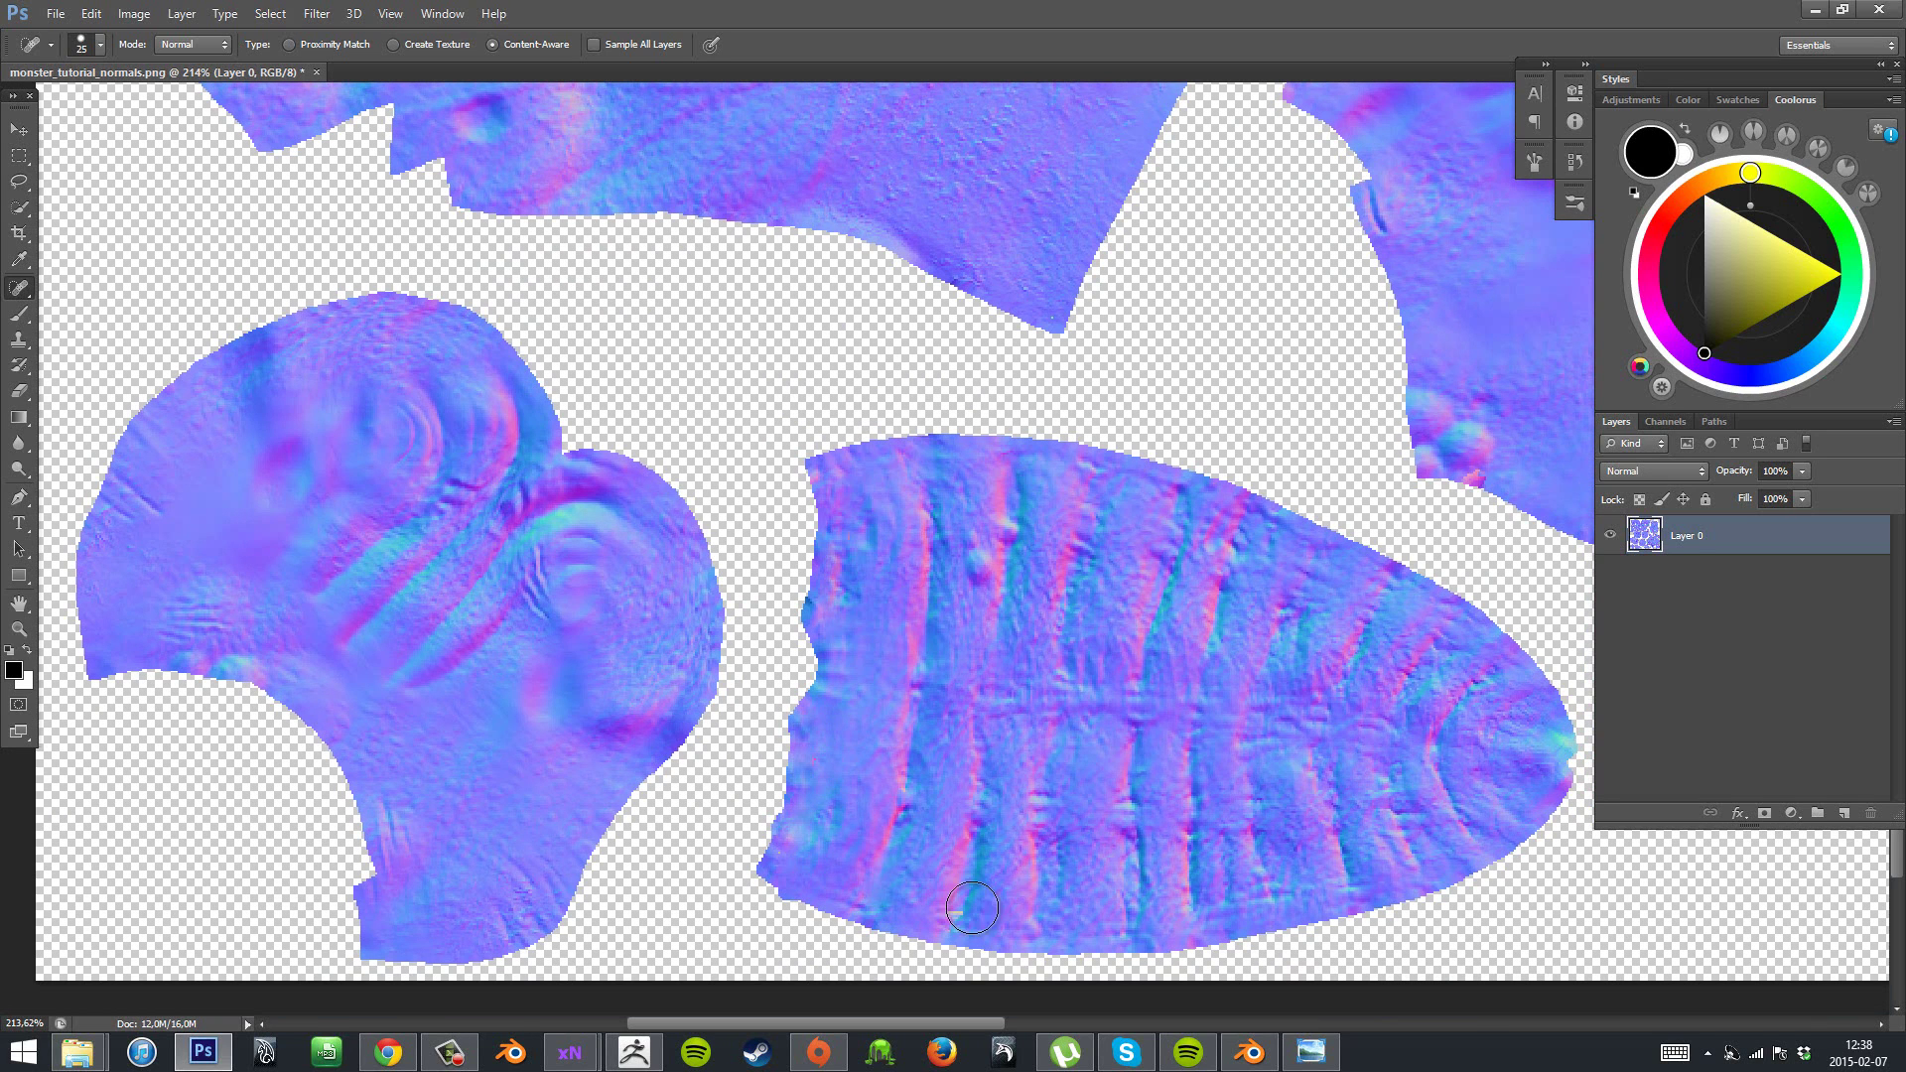
click(956, 912)
- Heal the discoloured artifacts from the bottom tip up the lower-right edge of the large rounded island
drag(1150, 598, 724, 738)
mouse_move(1295, 643)
mouse_down()
mouse_move(1315, 630)
mouse_move(1386, 670)
mouse_move(1377, 687)
mouse_up()
mouse_move(1584, 438)
mouse_down()
mouse_move(1125, 649)
mouse_move(1066, 603)
mouse_up()
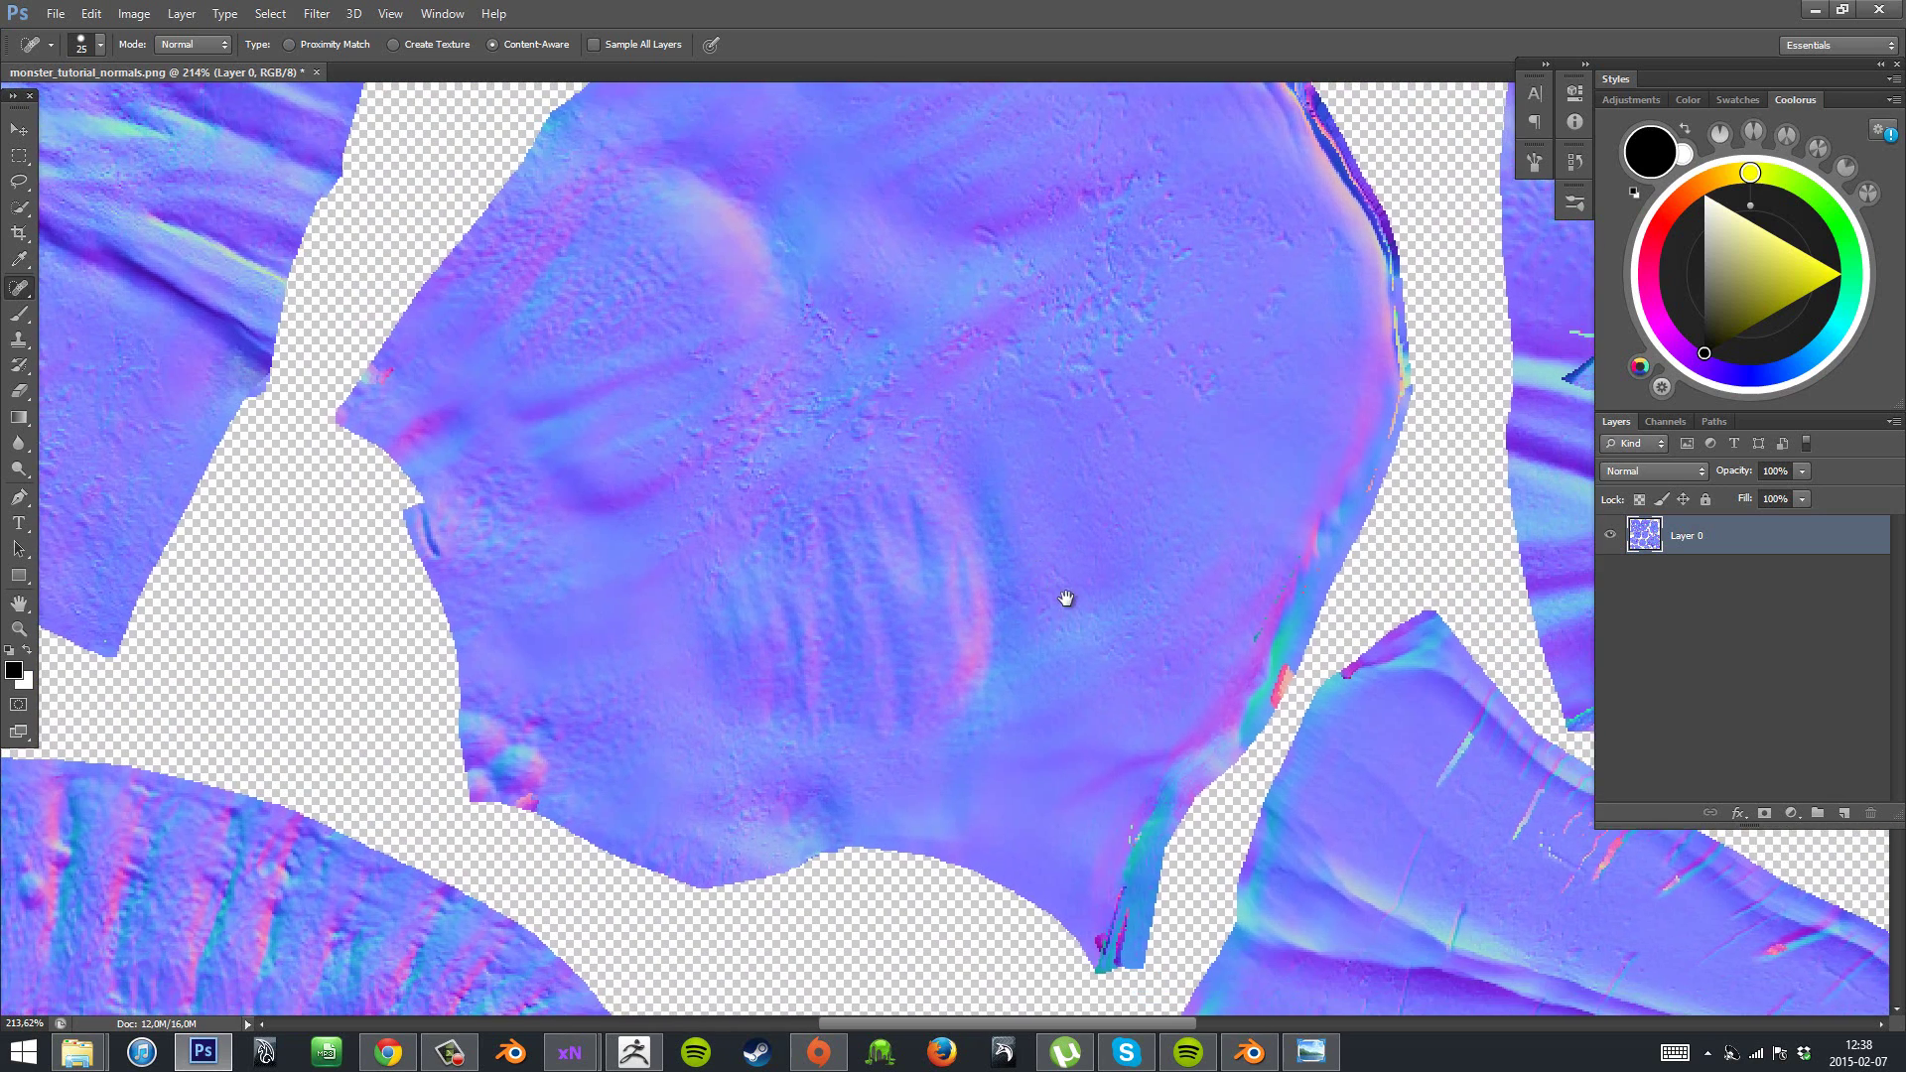
mouse_move(1121, 894)
mouse_down()
mouse_move(1101, 957)
mouse_move(1119, 946)
mouse_move(1123, 964)
mouse_up()
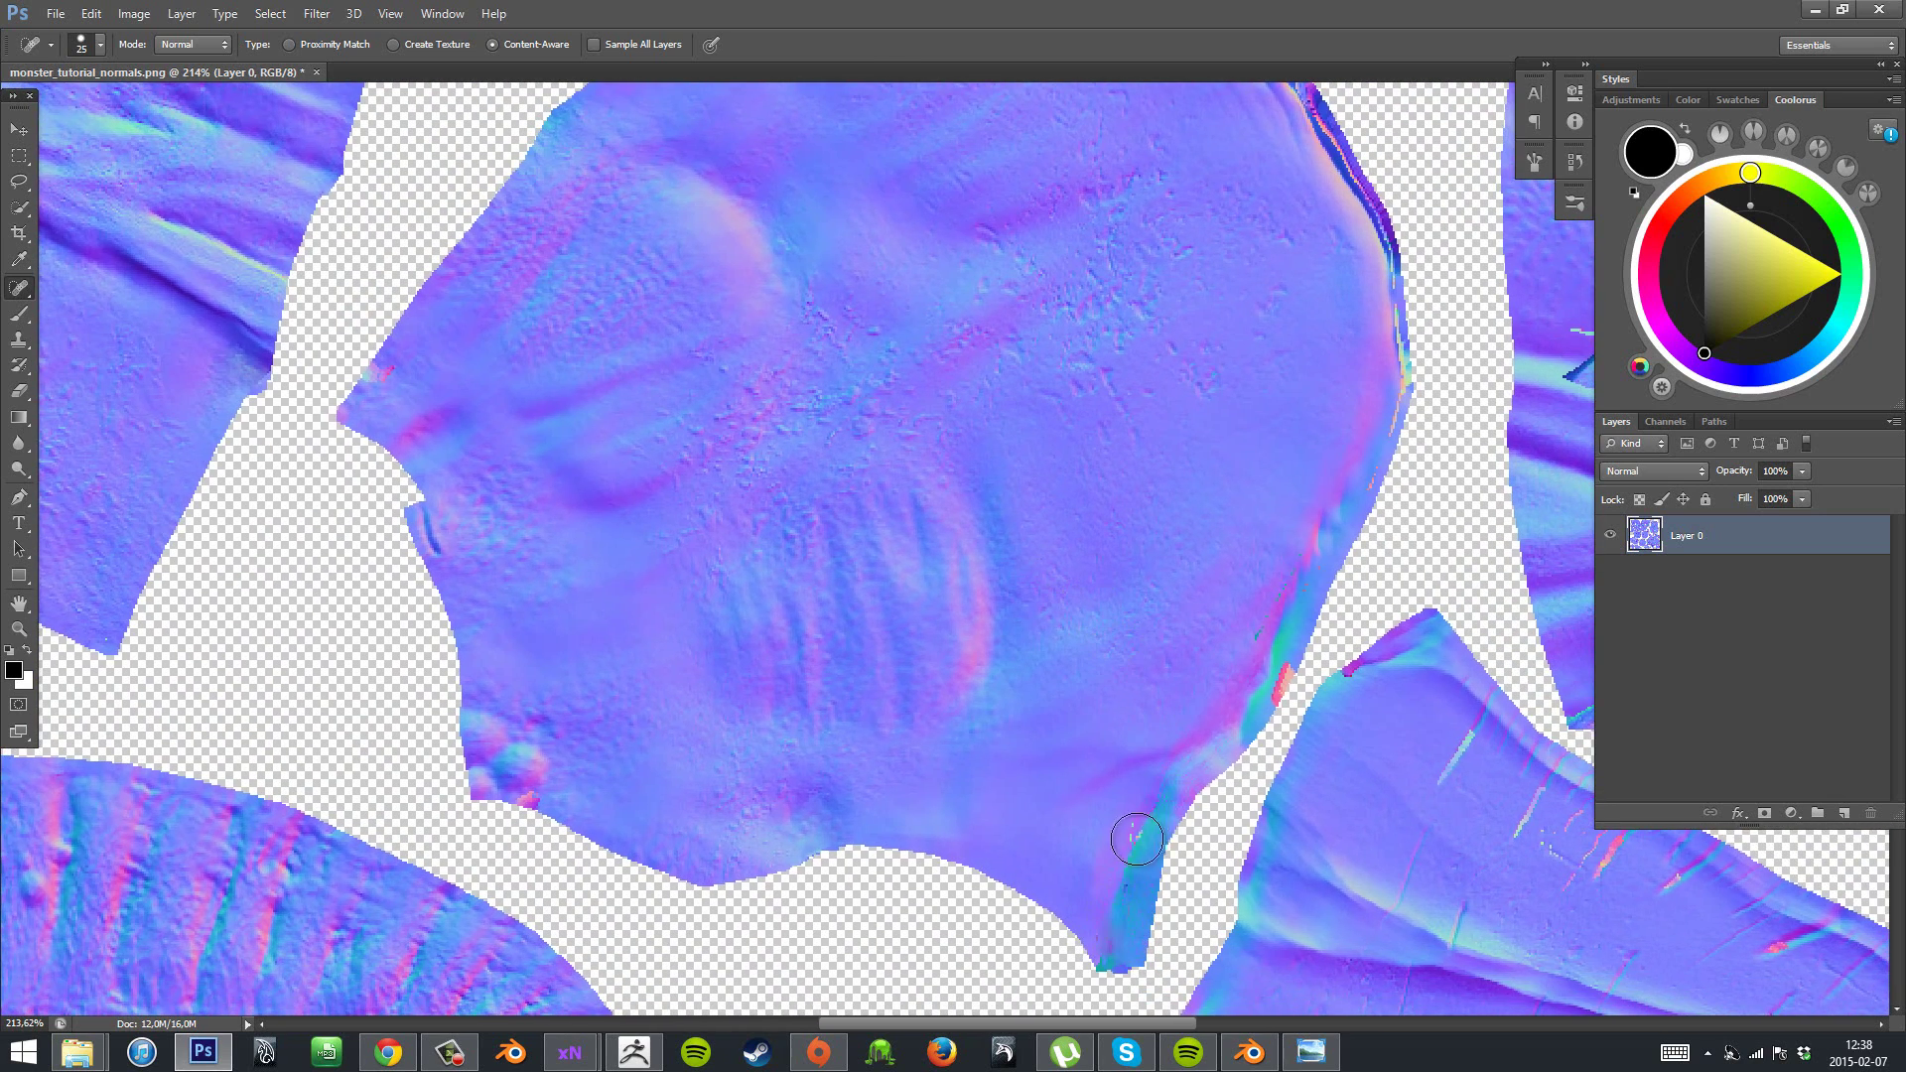
drag(1138, 840, 1147, 806)
drag(1265, 693, 1298, 662)
mouse_move(1291, 577)
mouse_down()
mouse_move(1262, 630)
mouse_move(1301, 601)
mouse_up()
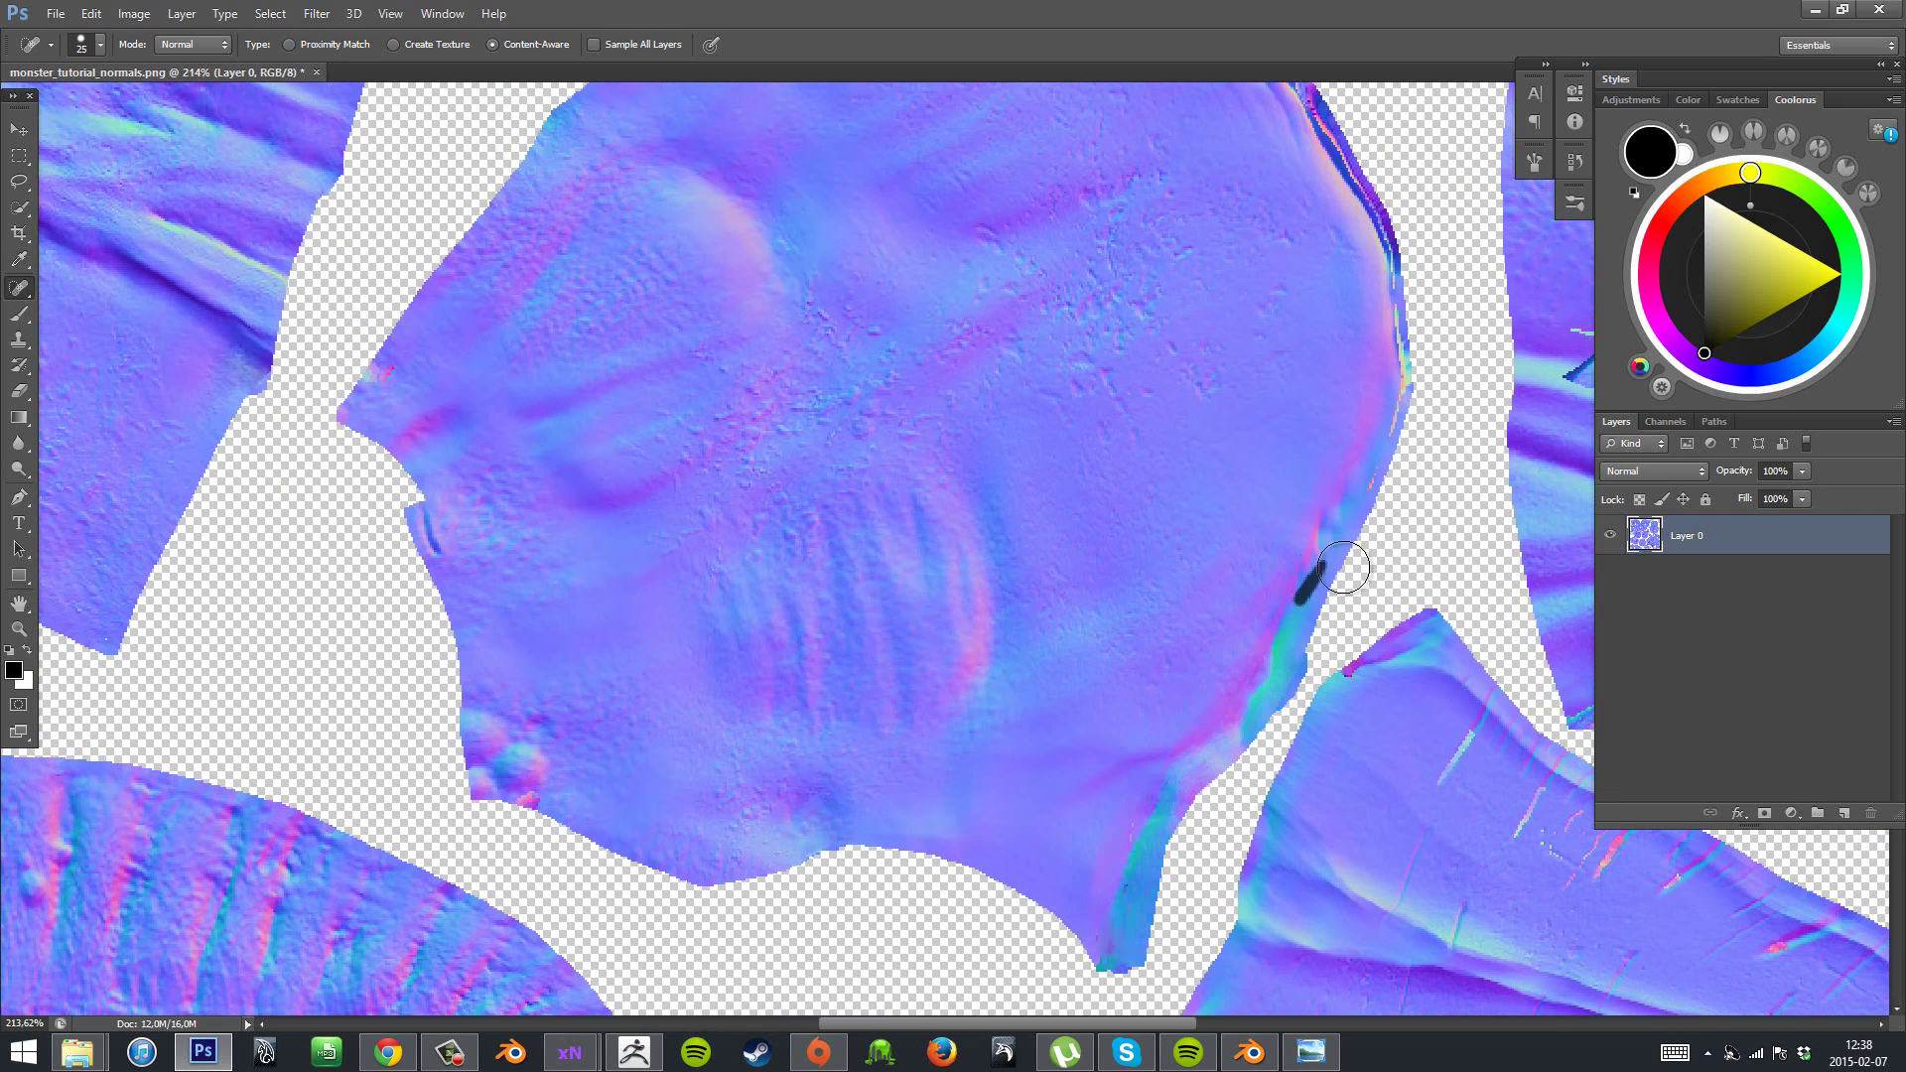
drag(1405, 443, 1316, 594)
- Reduce the brush to 10 and heal the artifacts along the rounded island's upper-right and top edges
drag(1308, 461, 1301, 592)
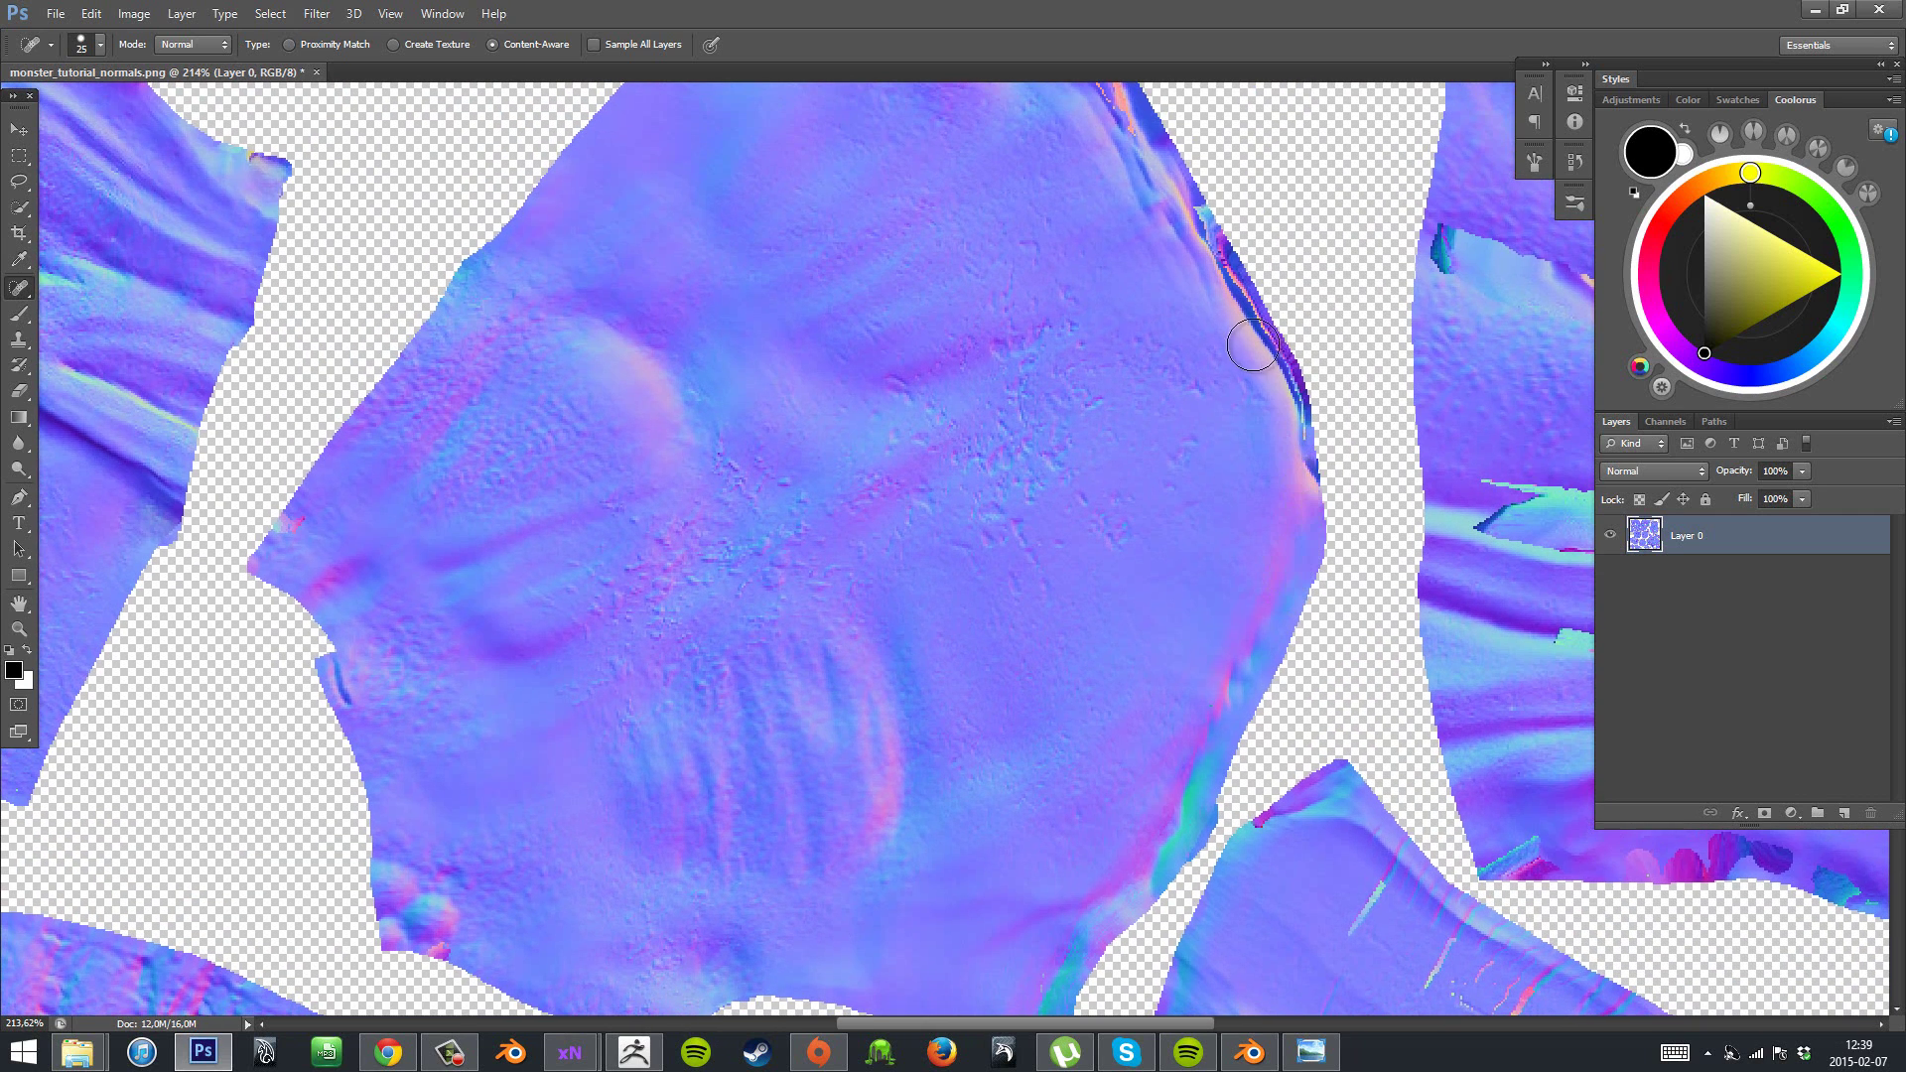
mouse_move(1265, 328)
mouse_down()
mouse_move(1302, 451)
mouse_move(1339, 479)
mouse_up()
key(bracketleft)
click(1257, 417)
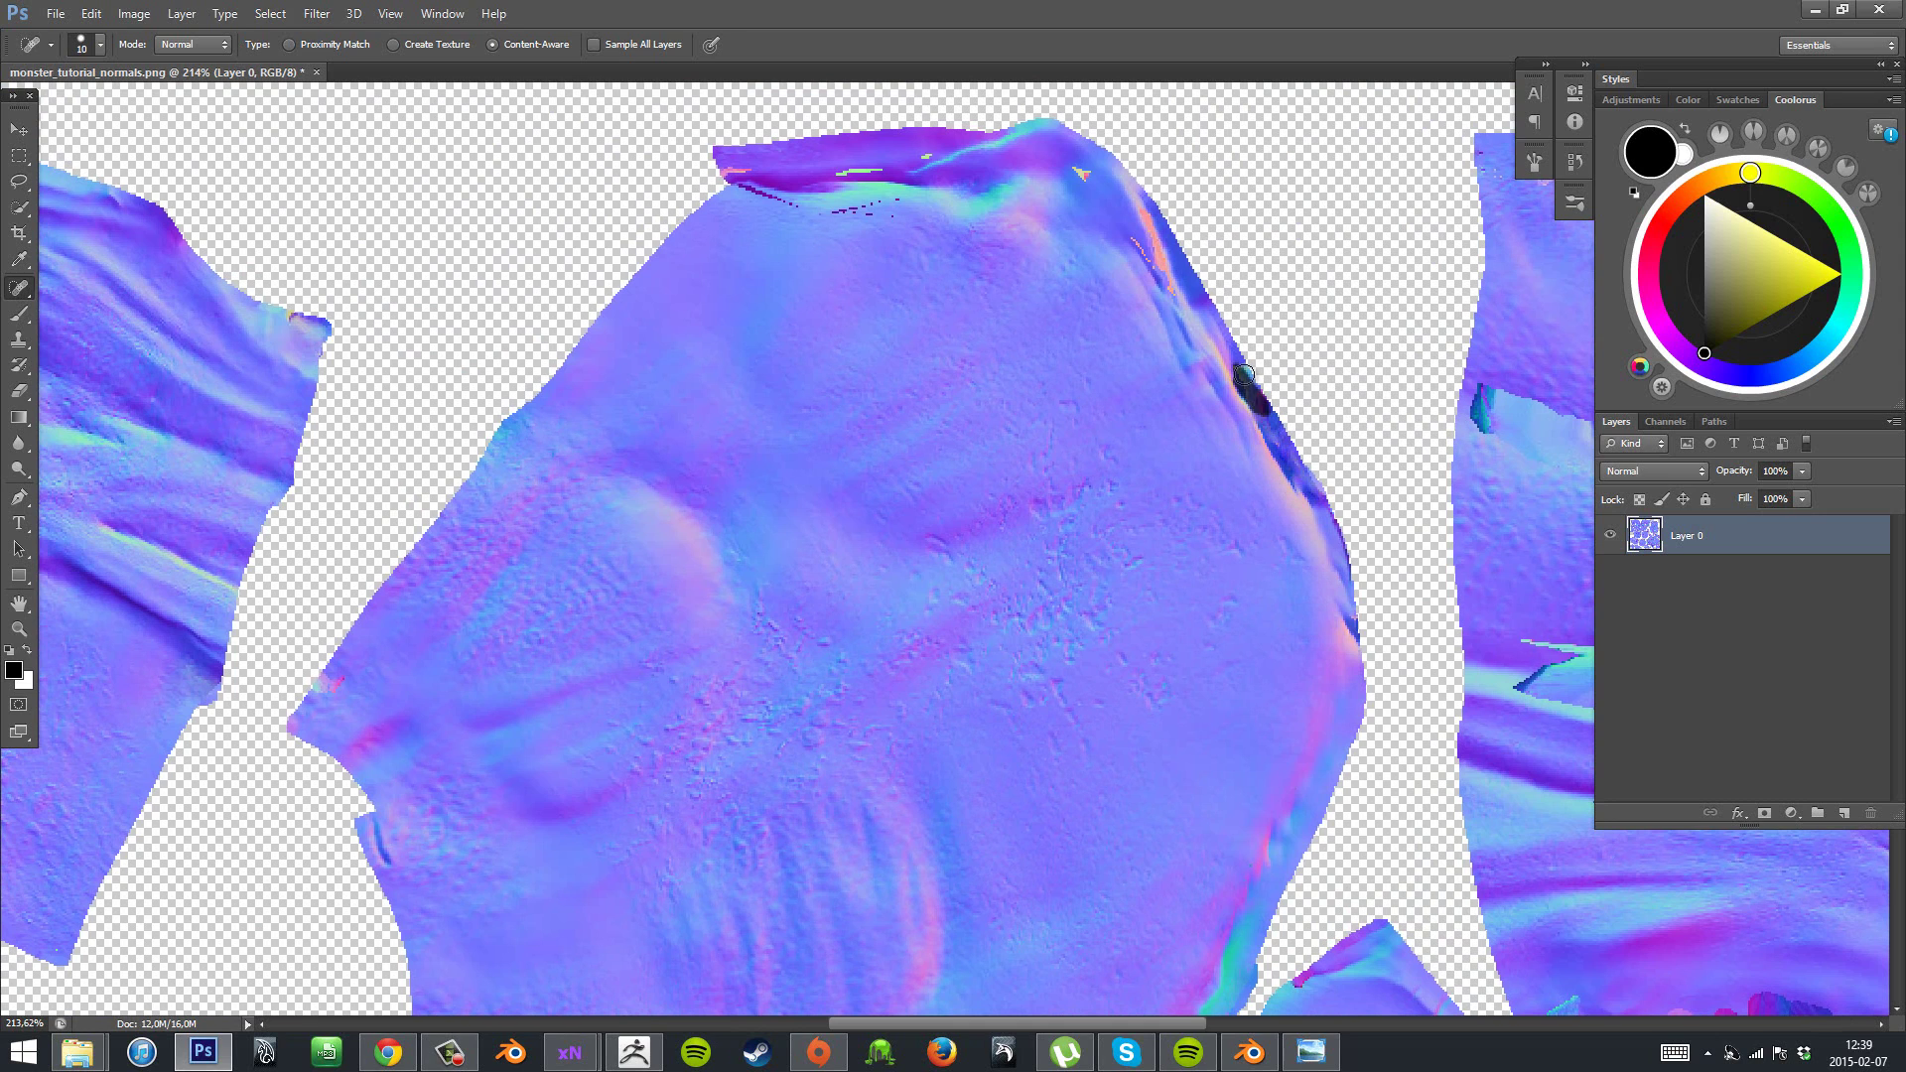
drag(1153, 232, 1144, 207)
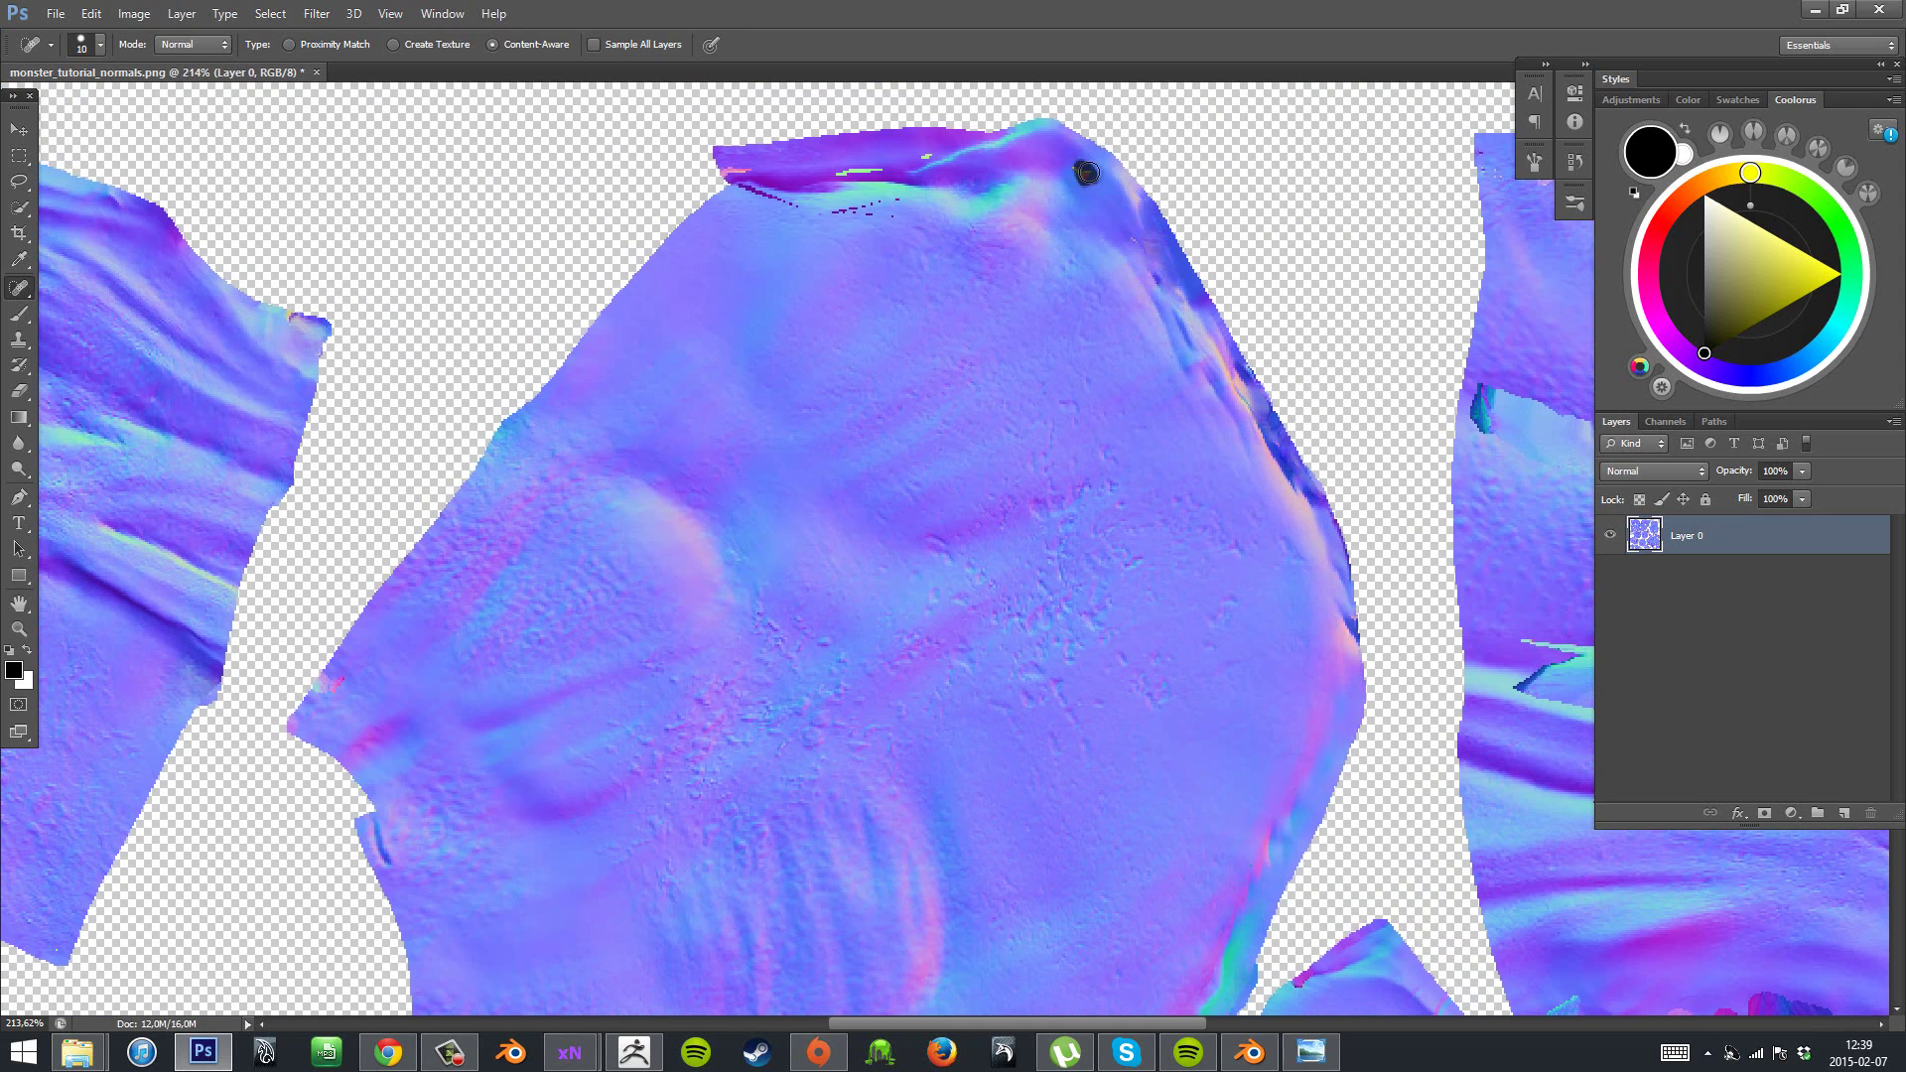
drag(845, 199, 846, 199)
click(847, 173)
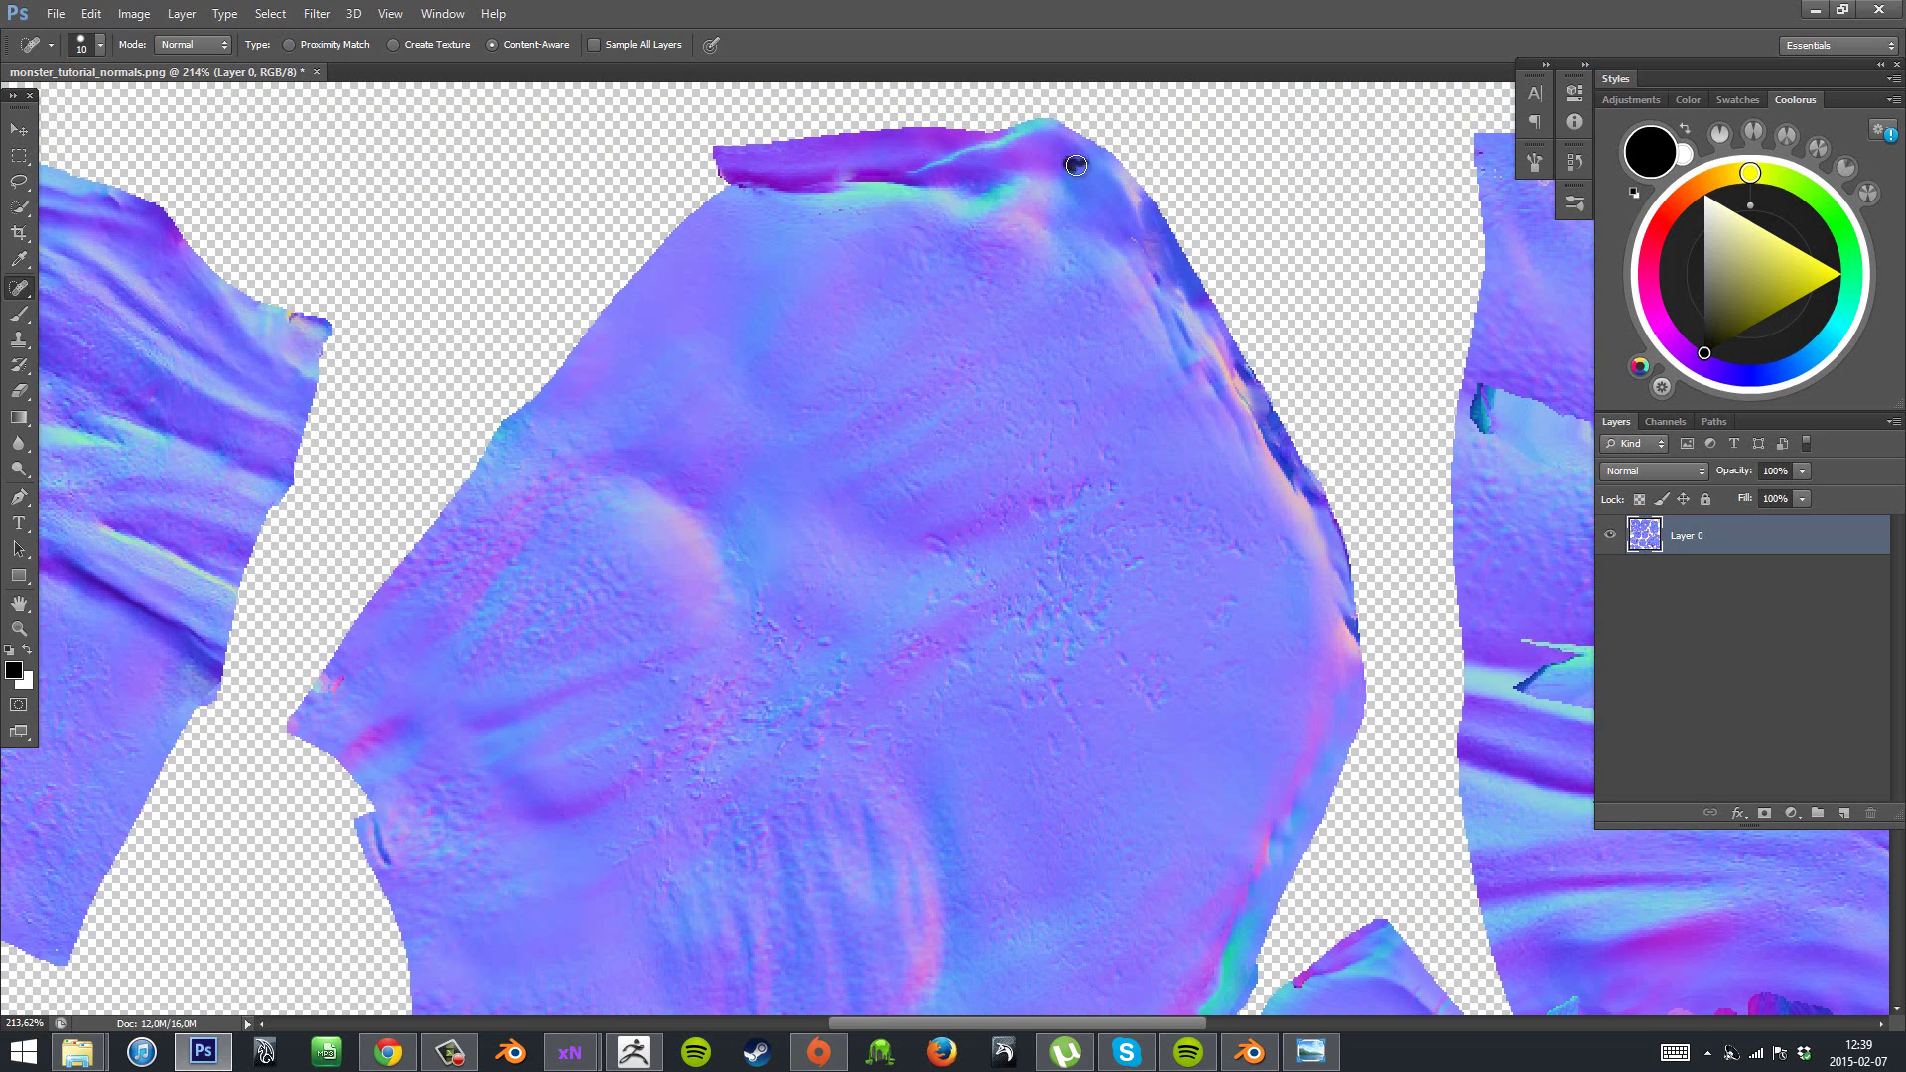
- Heal the red and green scratches near the upper edge of the fin-shaped island with a size 8 brush
drag(1290, 691, 1034, 184)
drag(1361, 536, 1259, 591)
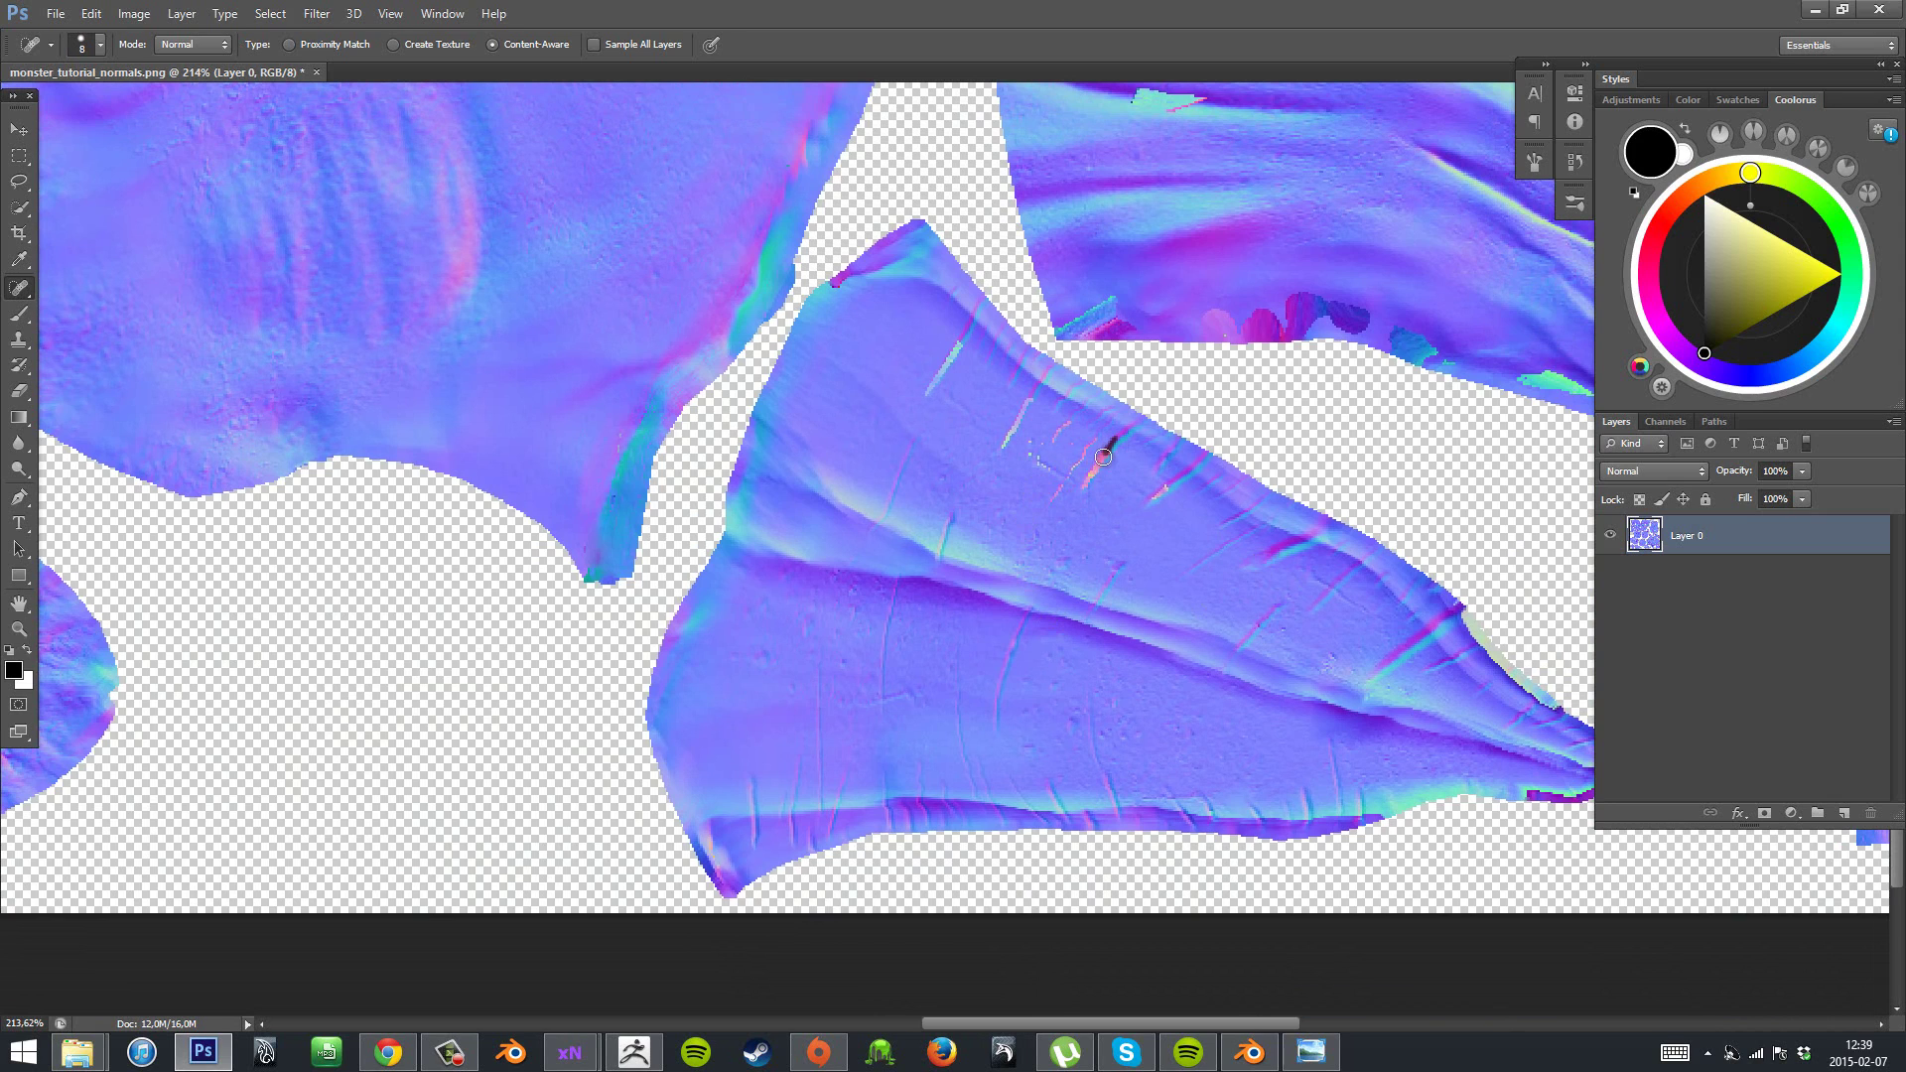
drag(1096, 473, 1054, 496)
mouse_move(1068, 423)
mouse_down()
mouse_move(1034, 440)
mouse_move(1025, 404)
mouse_move(1001, 452)
mouse_up()
drag(953, 348, 952, 348)
- Set the brush to 10 and heal the discoloured streaks and blotches at the torso island's lower-left corner
drag(1198, 578, 879, 573)
drag(1196, 457, 1036, 639)
key(bracketright)
key(bracketright)
key(bracketright)
mouse_move(633, 471)
mouse_down()
mouse_move(662, 510)
mouse_move(596, 511)
mouse_move(611, 496)
mouse_up()
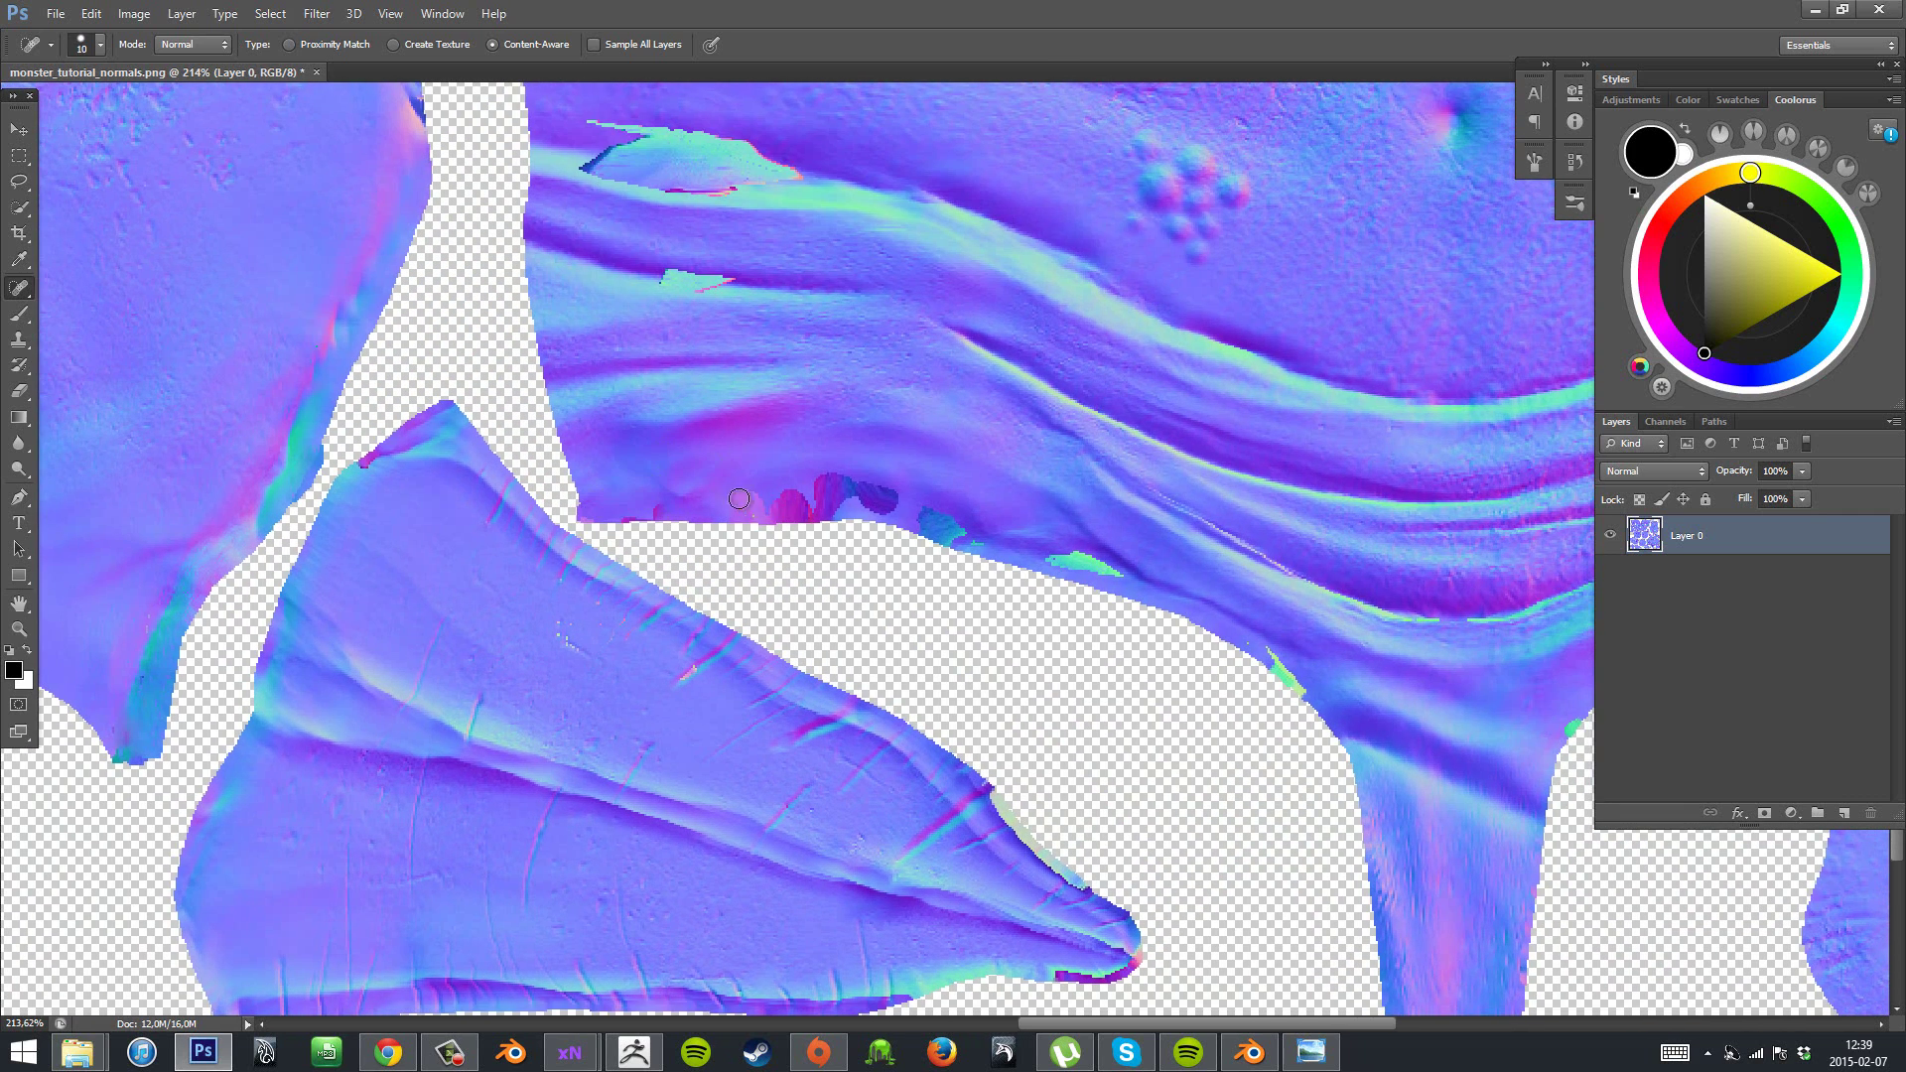
mouse_move(739, 499)
mouse_down()
mouse_move(775, 486)
mouse_move(799, 499)
mouse_move(748, 504)
mouse_move(828, 484)
mouse_move(896, 507)
mouse_move(742, 514)
mouse_up()
- Adjust the brush size and heal the red, teal and green blotches along the rest of the torso's lower-left edge
key(bracketright)
key(bracketright)
key(bracketright)
key(bracketleft)
drag(917, 516, 983, 543)
drag(836, 515, 867, 527)
drag(1059, 563, 1125, 573)
drag(1264, 651, 1315, 697)
- Heal the two torn green patches in the folds on the left side of the torso island
mouse_move(1166, 499)
mouse_down()
mouse_move(1307, 567)
mouse_move(1514, 623)
mouse_up()
drag(1122, 563, 1195, 766)
key(bracketright)
drag(757, 483, 798, 484)
mouse_move(660, 375)
mouse_down()
mouse_move(704, 344)
mouse_move(651, 331)
mouse_move(840, 355)
mouse_move(828, 377)
mouse_move(756, 393)
mouse_move(720, 346)
mouse_move(772, 365)
mouse_move(780, 391)
mouse_move(662, 378)
mouse_up()
key(bracketleft)
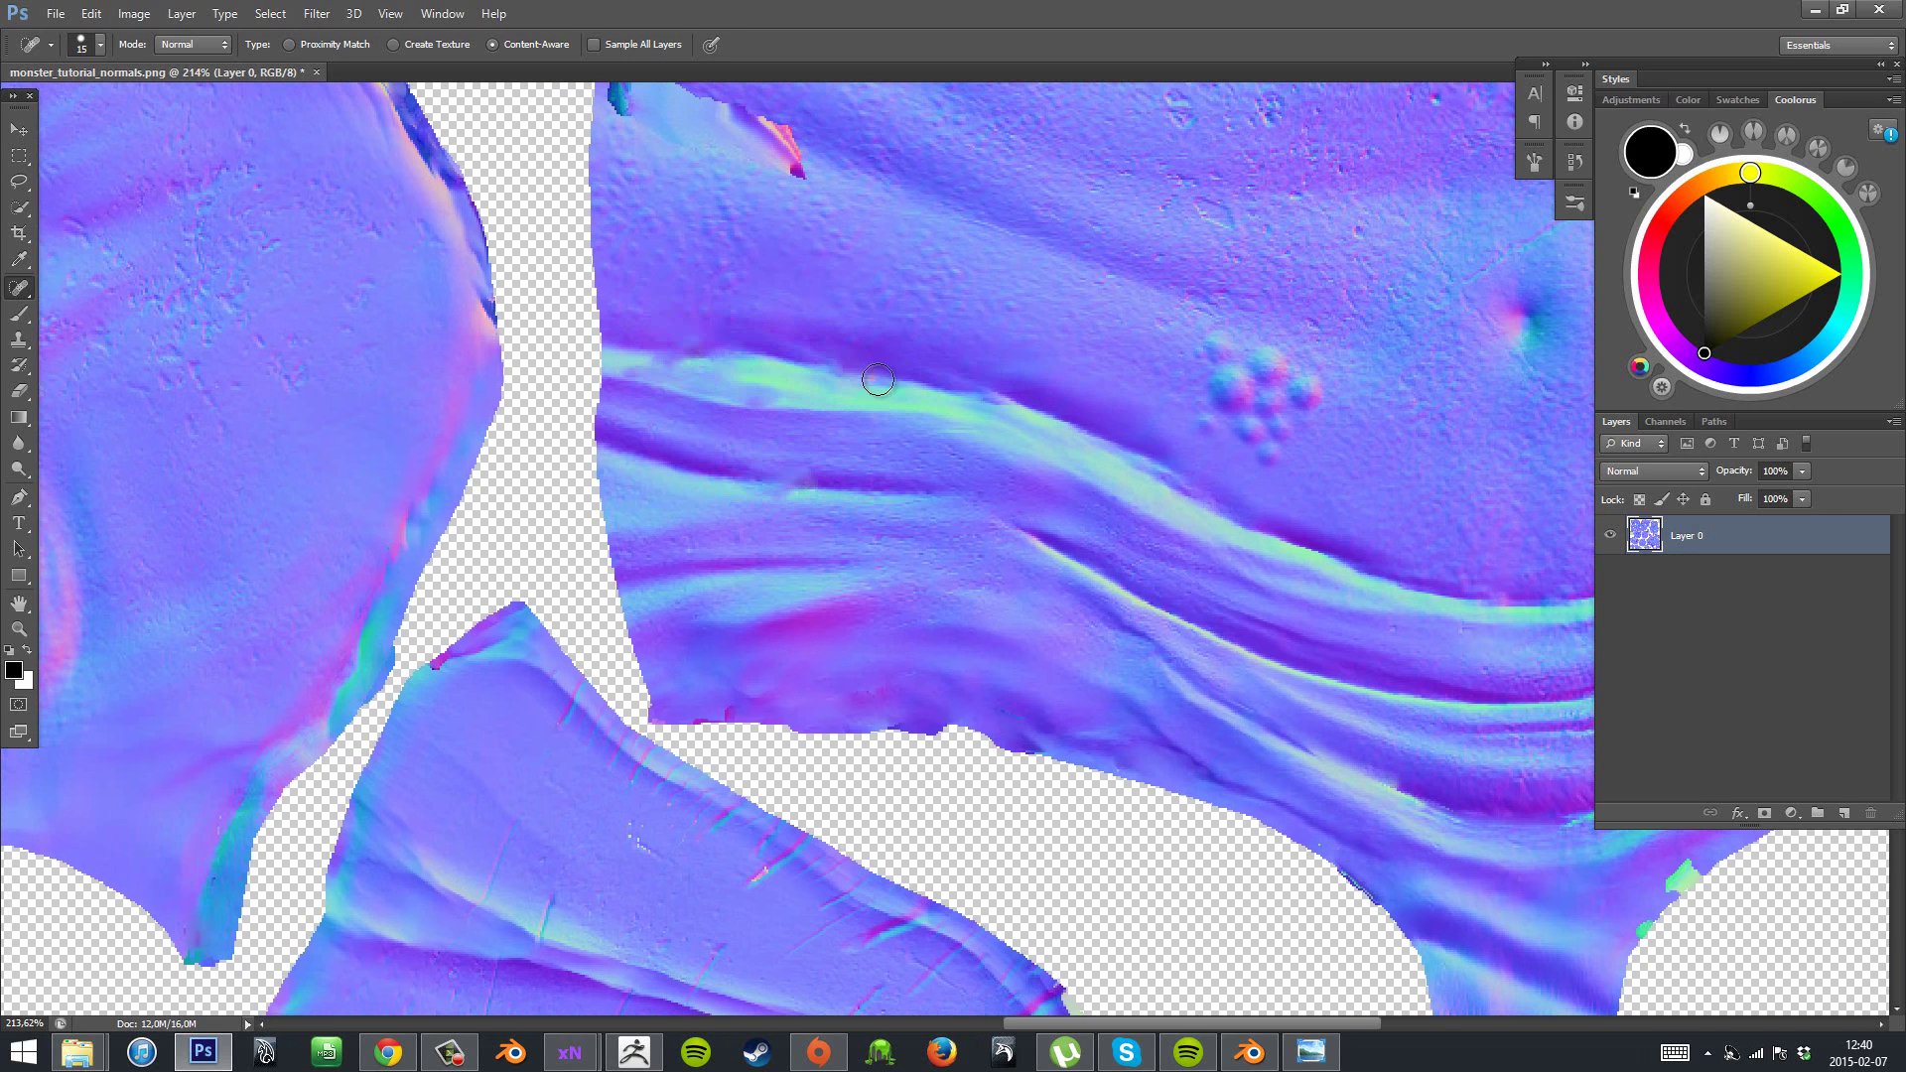
- Enlarge the brush to 25 and heal the large torn patch at the torso island's left edge
drag(1034, 353, 666, 569)
key(bracketright)
key(bracketright)
drag(248, 577, 497, 612)
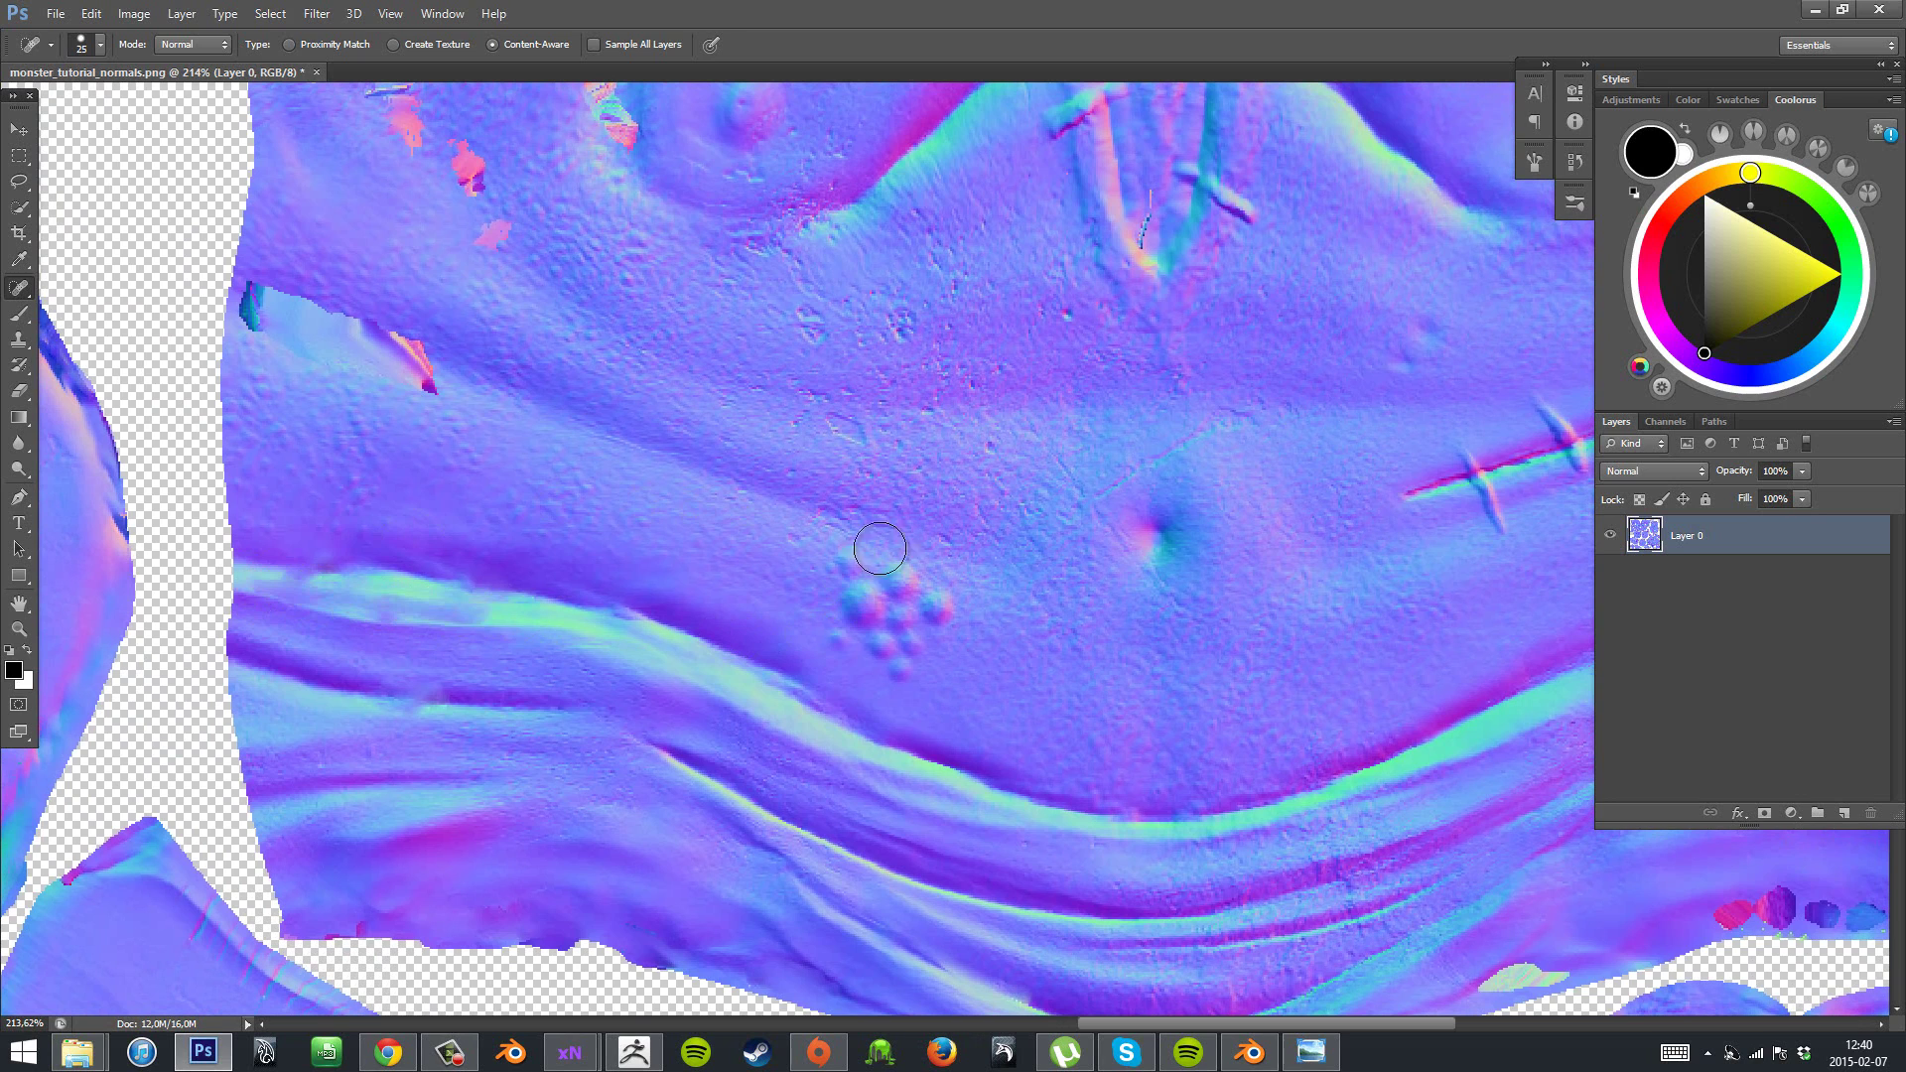
mouse_move(425, 382)
mouse_down()
mouse_move(378, 377)
mouse_move(330, 363)
mouse_move(269, 297)
mouse_move(245, 298)
mouse_move(303, 309)
mouse_up()
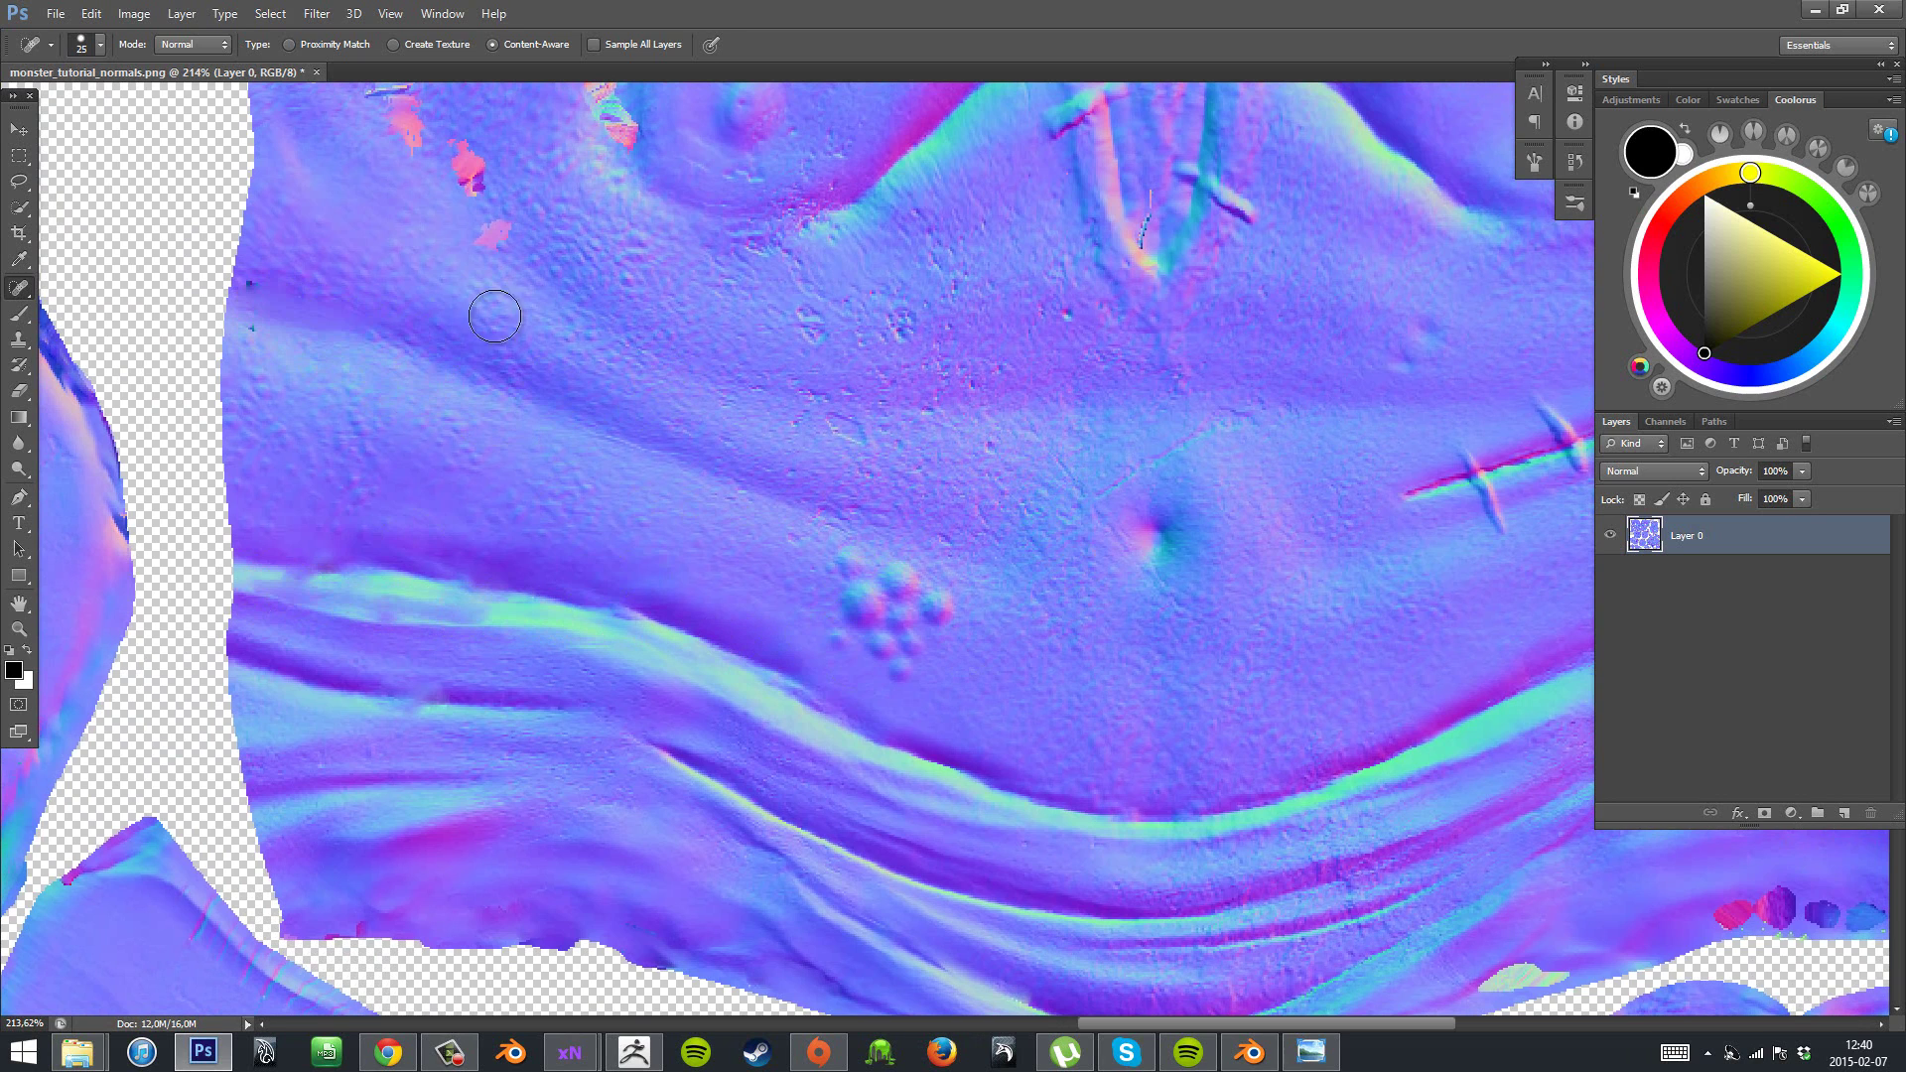
click(250, 283)
- Heal the red splotches and the torn patch on the upper-left chest of the torso island
drag(587, 229, 614, 395)
drag(502, 404, 515, 394)
drag(502, 333, 484, 318)
mouse_move(436, 297)
mouse_down()
mouse_move(413, 264)
mouse_move(478, 338)
mouse_up()
click(467, 221)
drag(641, 223, 654, 407)
- Heal the artifacts around the stitched chest opening, on the right chest and at the torso's right edge
drag(1241, 288, 736, 383)
drag(534, 223, 536, 268)
drag(671, 397, 664, 429)
drag(791, 407, 782, 435)
drag(736, 219, 789, 220)
drag(1207, 397, 1229, 452)
scroll(1229, 452, right, 4)
scroll(1229, 451, up, 1)
drag(1183, 826, 1411, 740)
mouse_move(1003, 659)
mouse_down()
mouse_move(927, 659)
mouse_move(948, 1017)
mouse_up()
- Adjust the brush size and heal the remaining artifacts above the torso and along the exposed spine, finishing with size 30
key(bracketright)
key(bracketright)
drag(1351, 552, 1351, 575)
drag(1413, 596, 1449, 606)
drag(508, 497, 509, 510)
drag(459, 685, 461, 701)
drag(151, 863, 183, 927)
drag(260, 800, 258, 826)
key(bracketleft)
drag(982, 627, 943, 675)
drag(943, 477, 943, 631)
- Heal the artifacts in both eye sockets and around the mouth opening of the face island
drag(1000, 487, 978, 370)
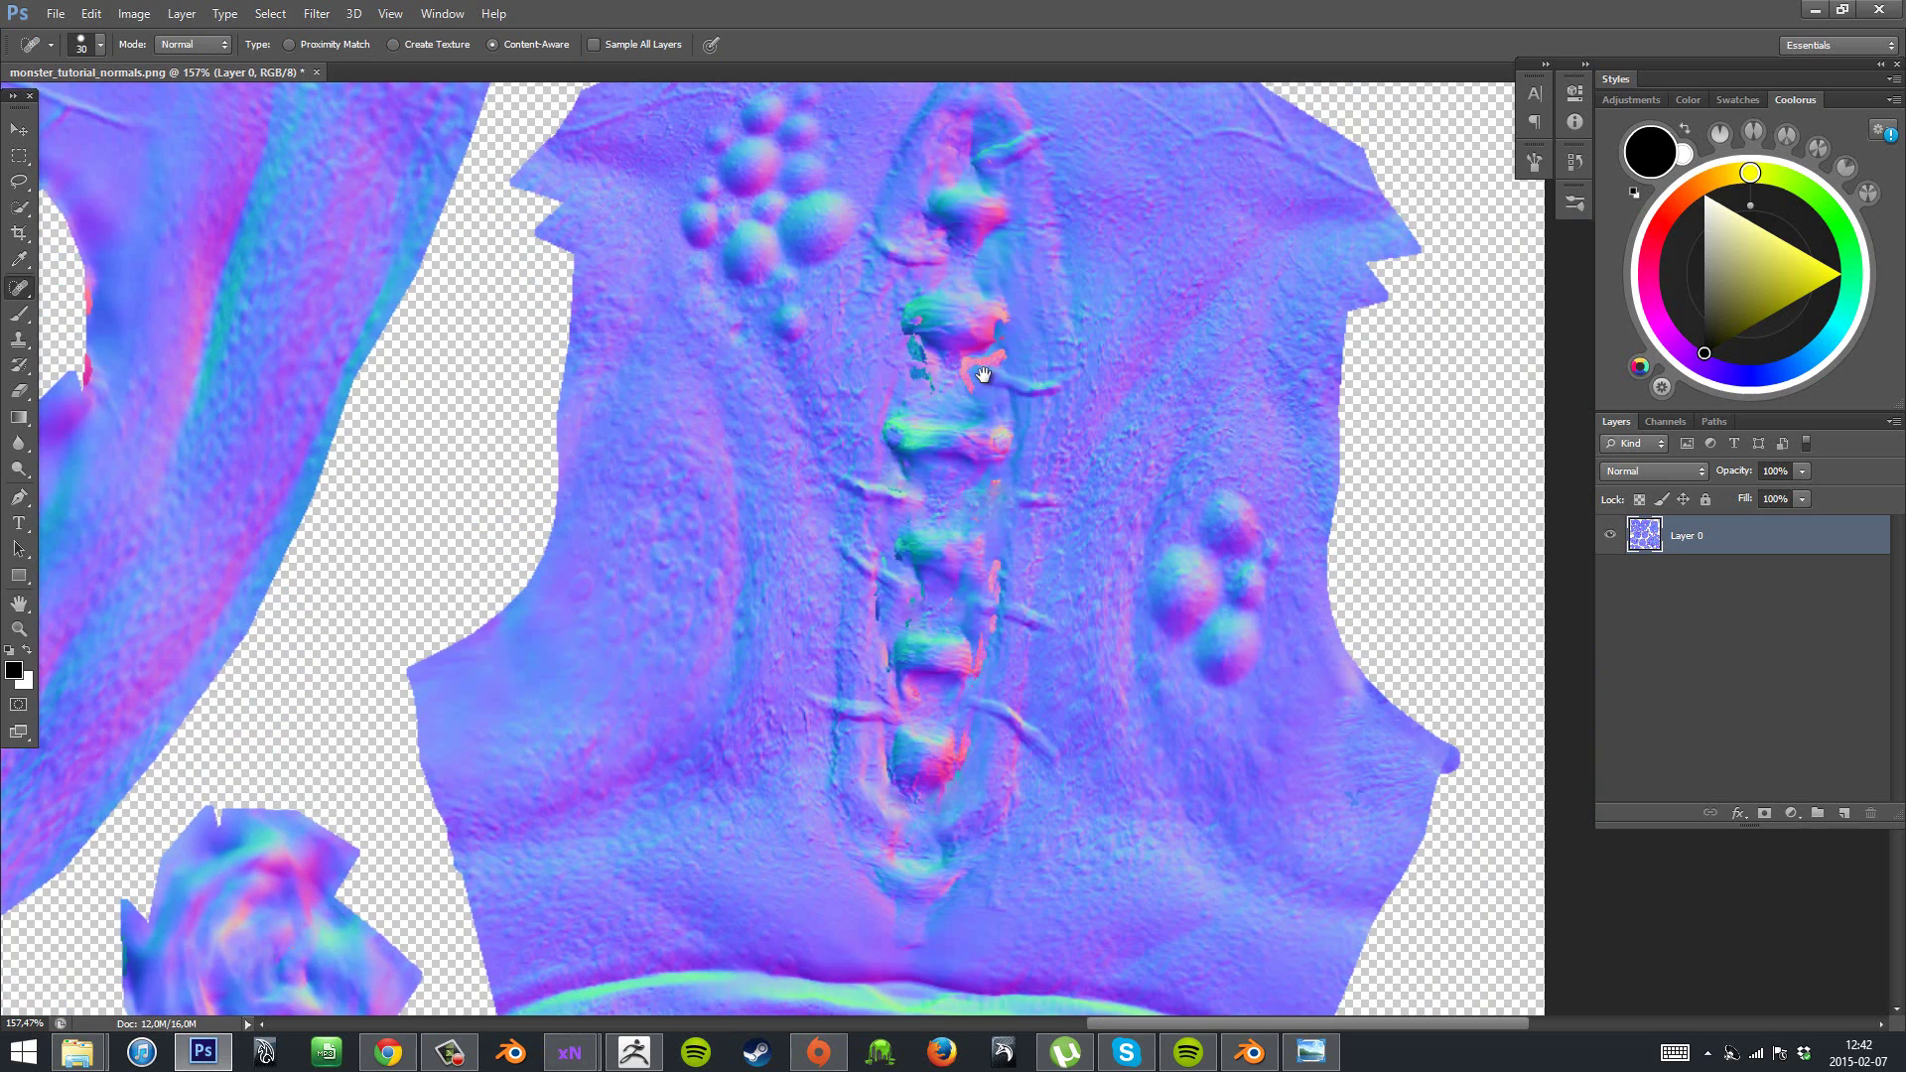
drag(298, 456, 1353, 487)
drag(685, 458, 750, 473)
drag(570, 625, 645, 695)
drag(342, 392, 360, 422)
drag(327, 475, 370, 453)
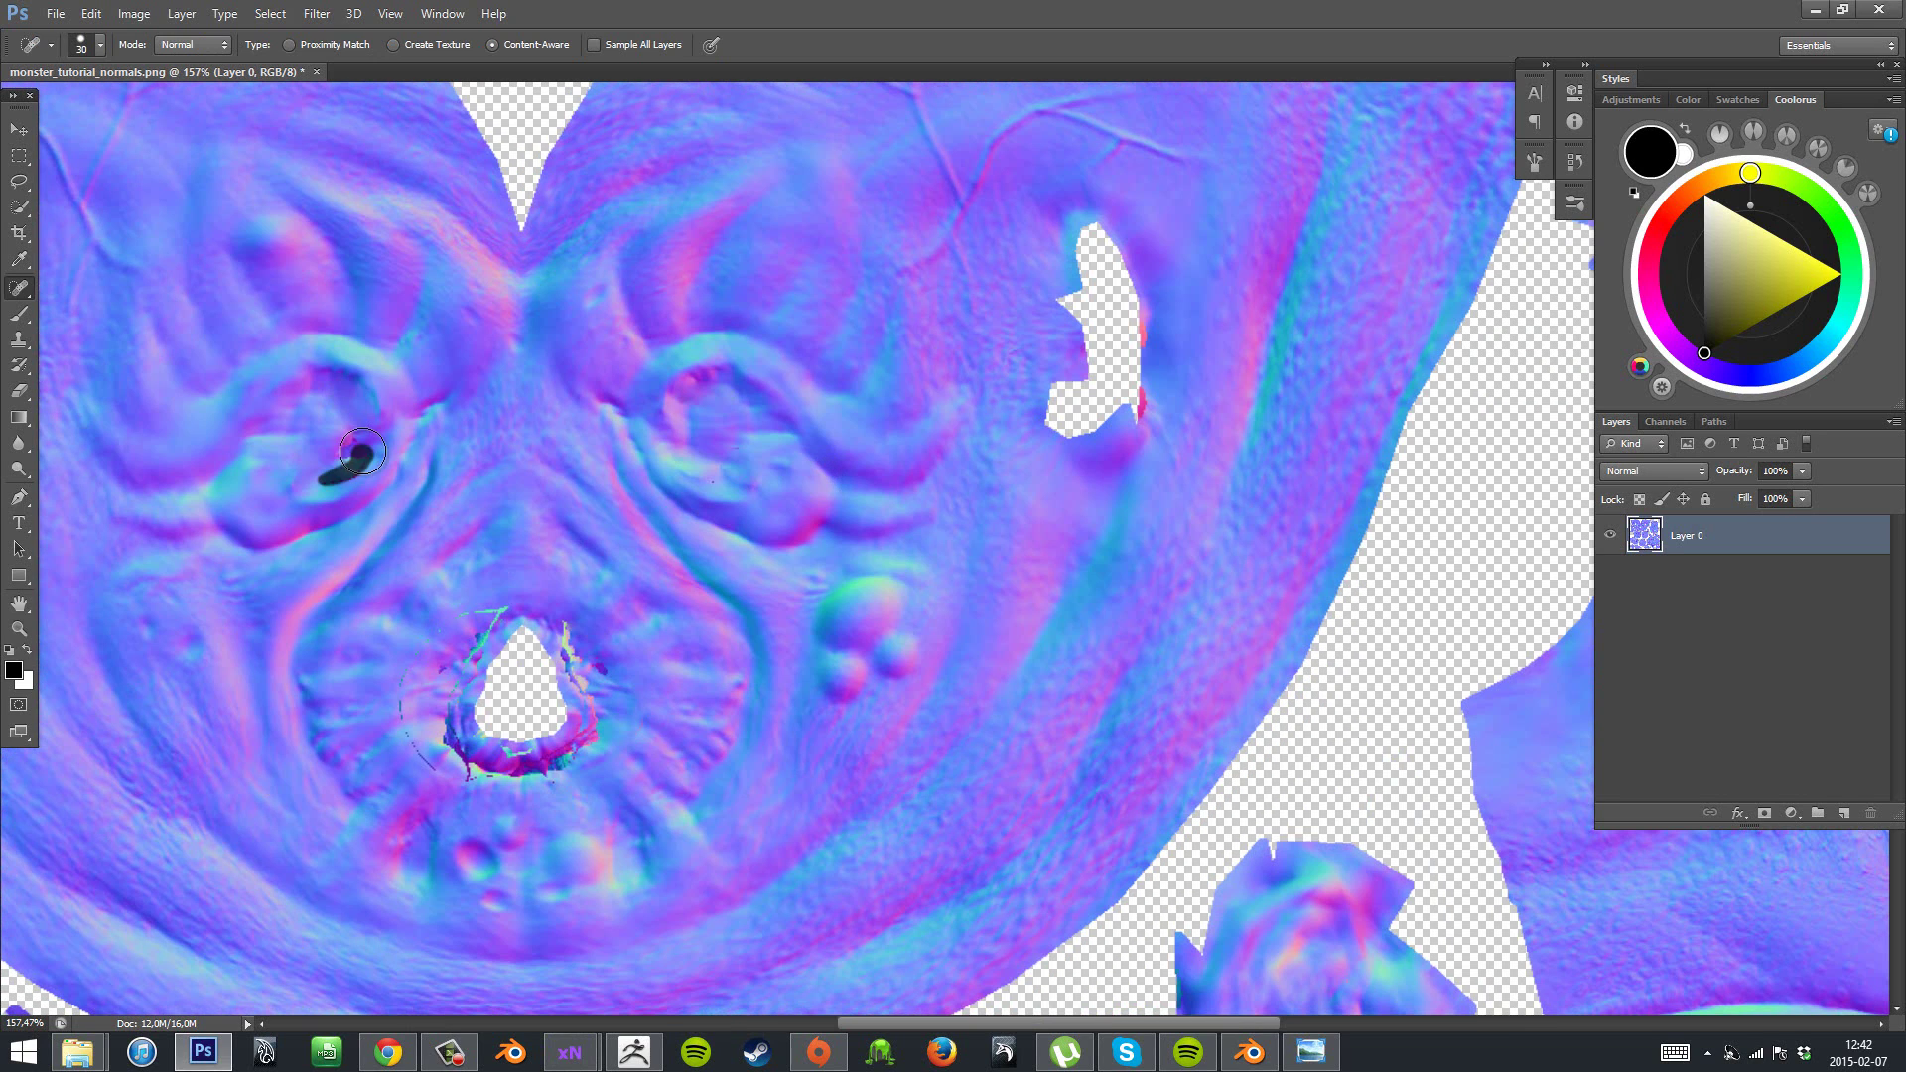
drag(586, 675, 521, 772)
drag(482, 646, 473, 703)
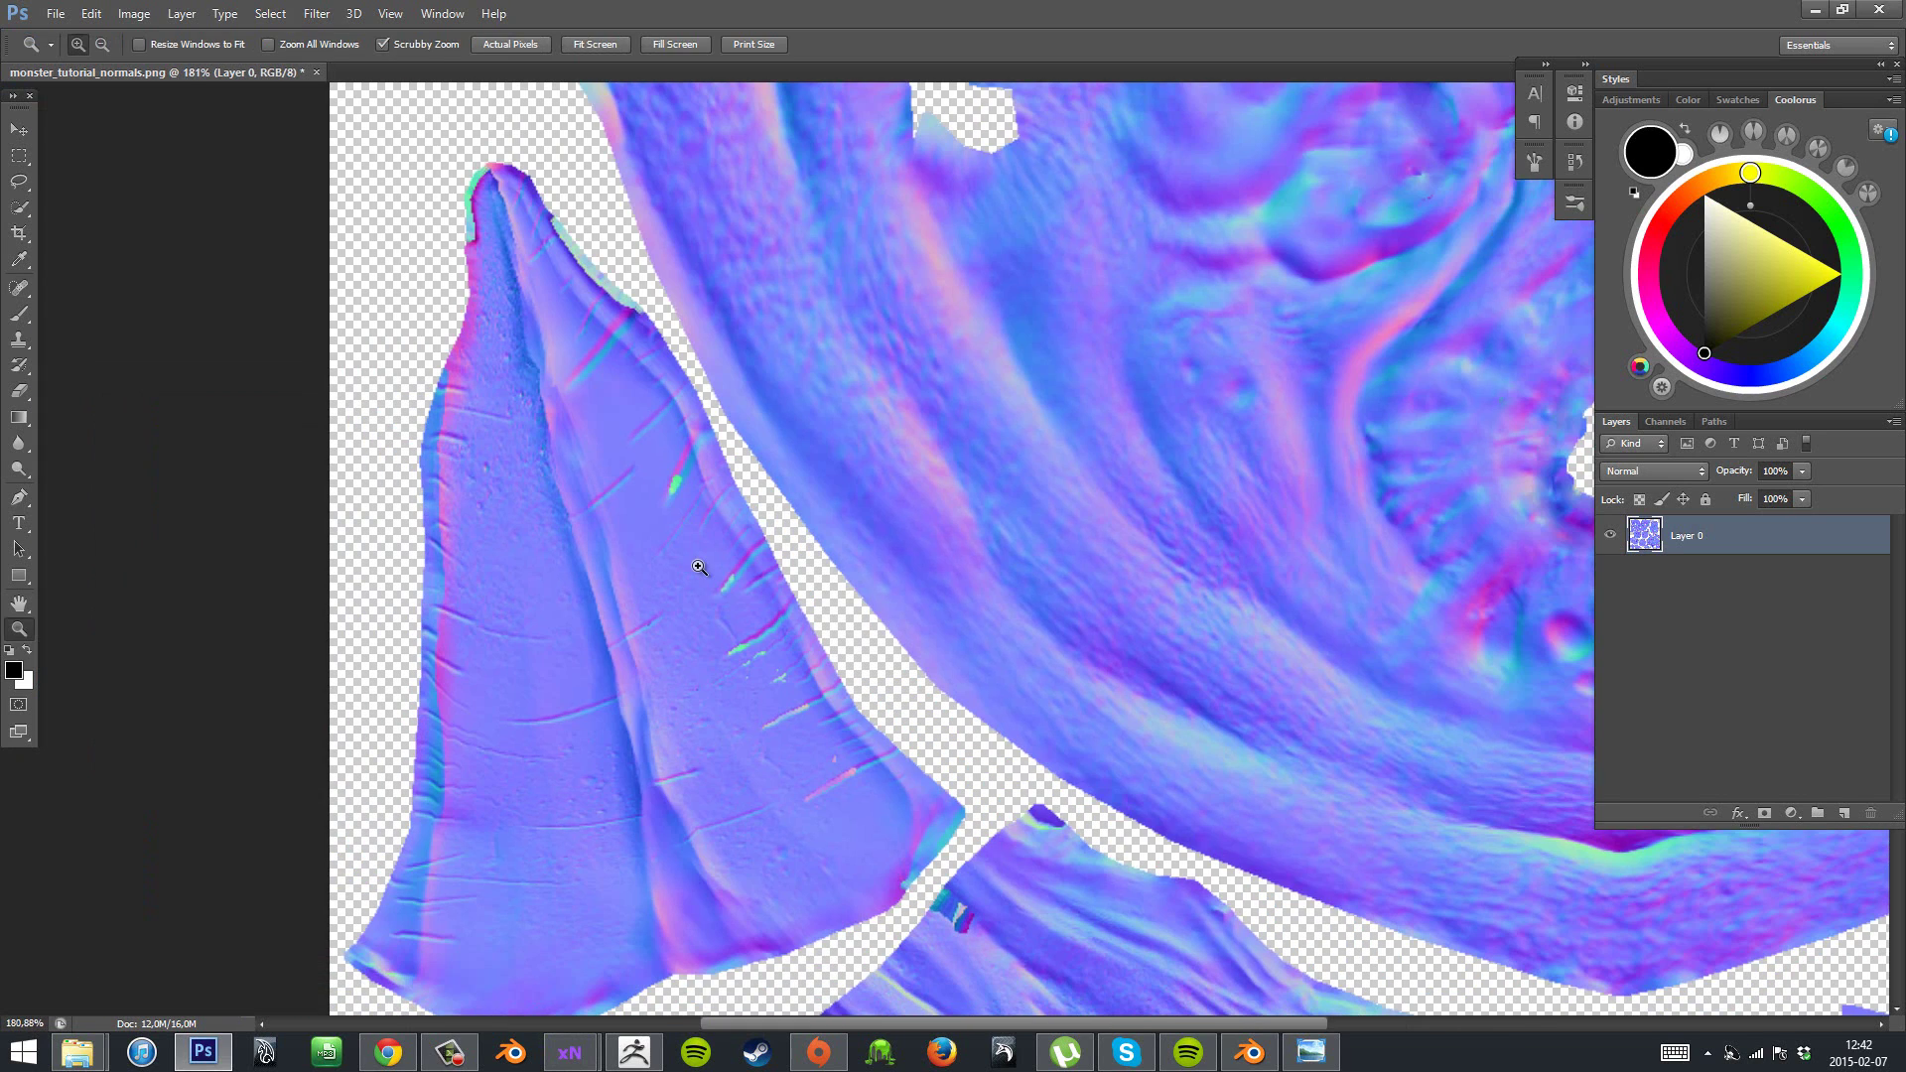
- Heal the dark and green patches near the right edge of the upper striped island with a size 20 brush
drag(759, 634, 735, 624)
drag(1142, 893, 849, 332)
drag(1146, 586, 1149, 616)
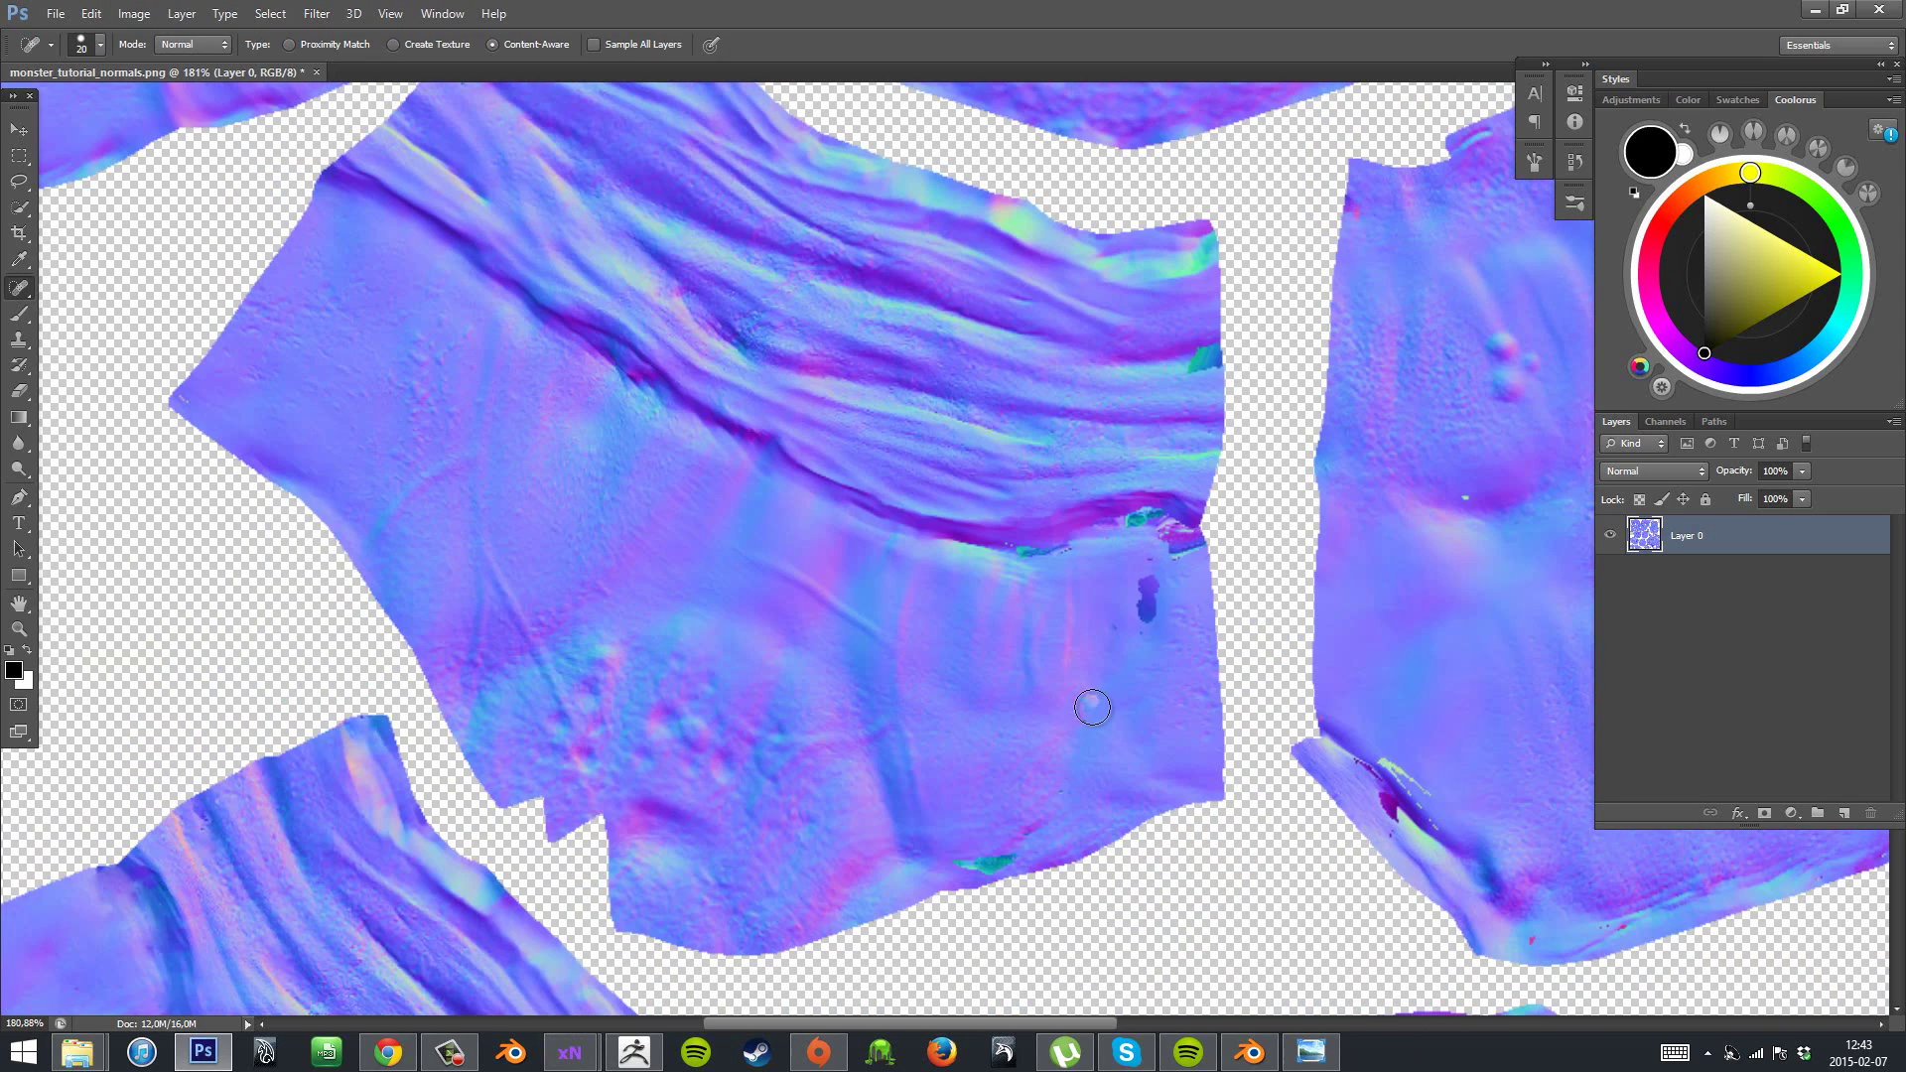
drag(1191, 526, 1092, 546)
scroll(1012, 577, down, 1)
scroll(1072, 635, right, 8)
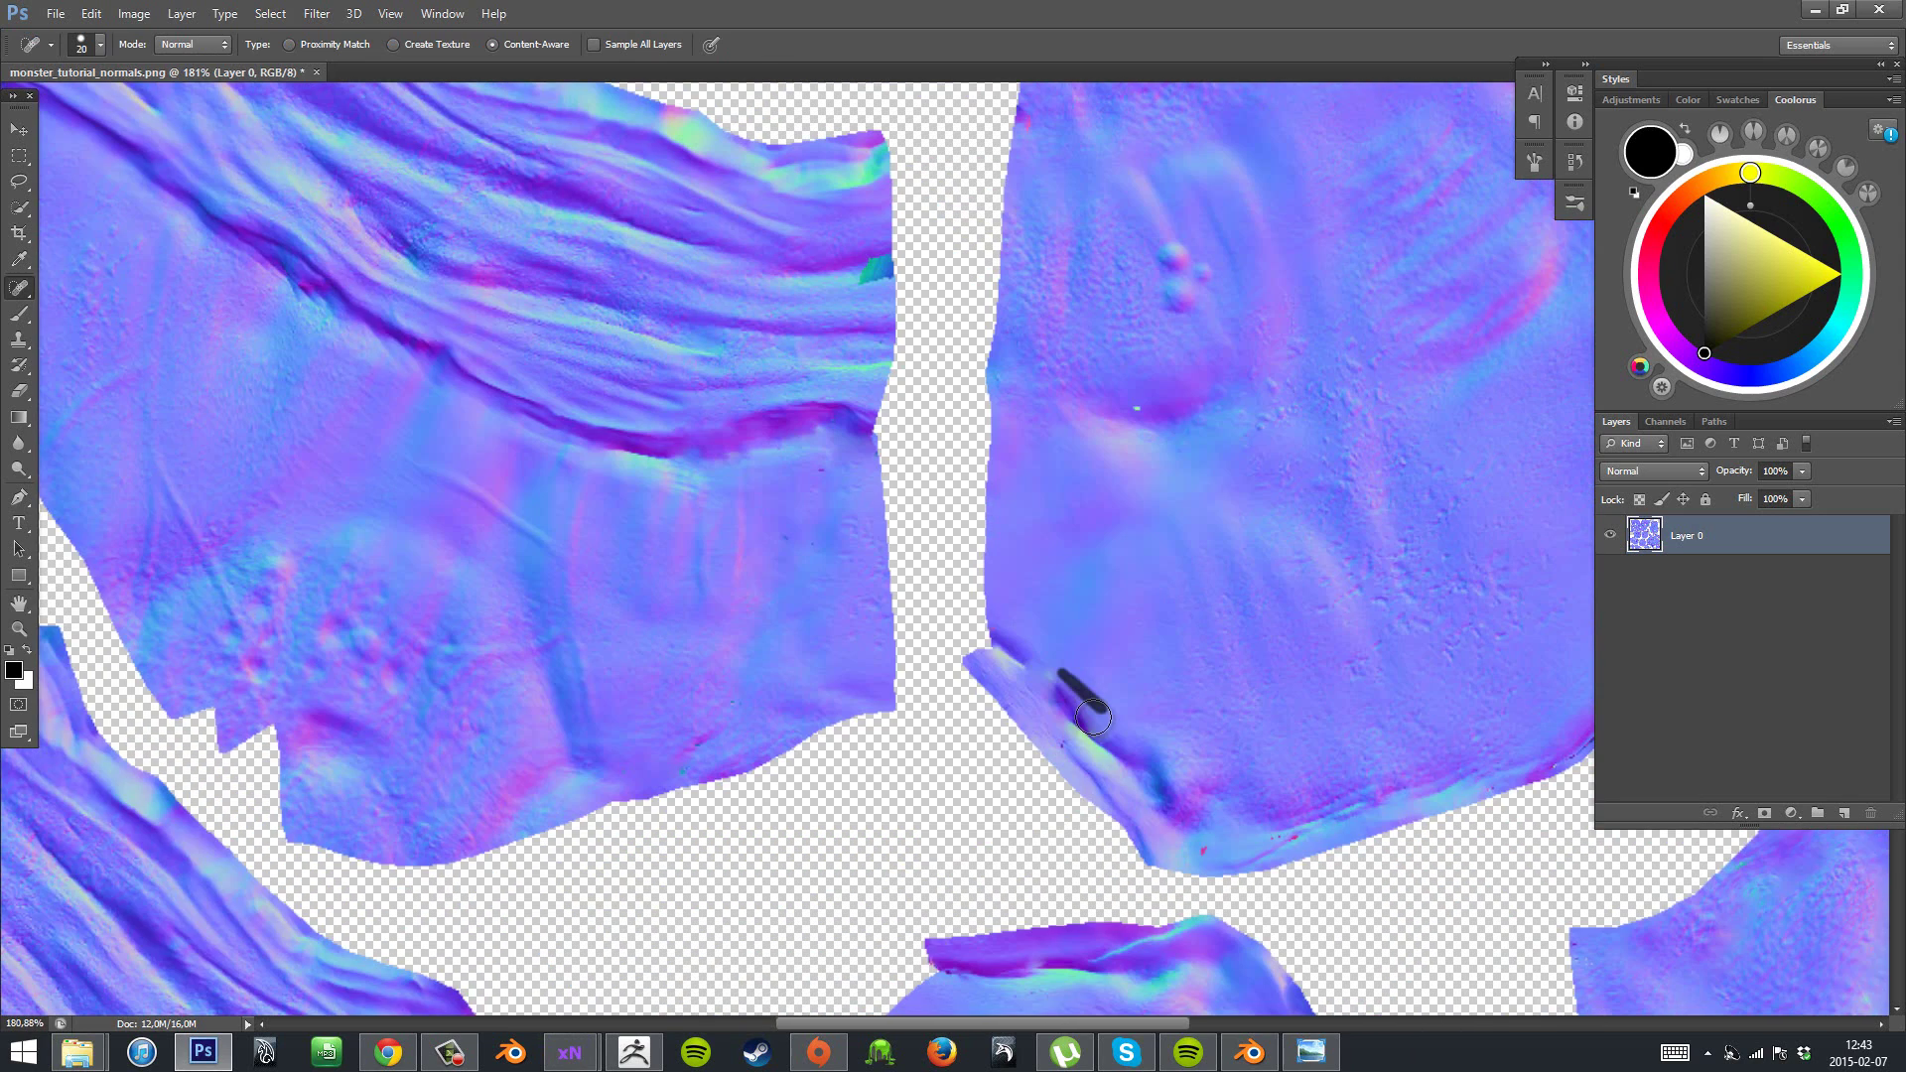
- Heal the coloured patches along the lower edge and in the folds of the torso island's right half
key(z)
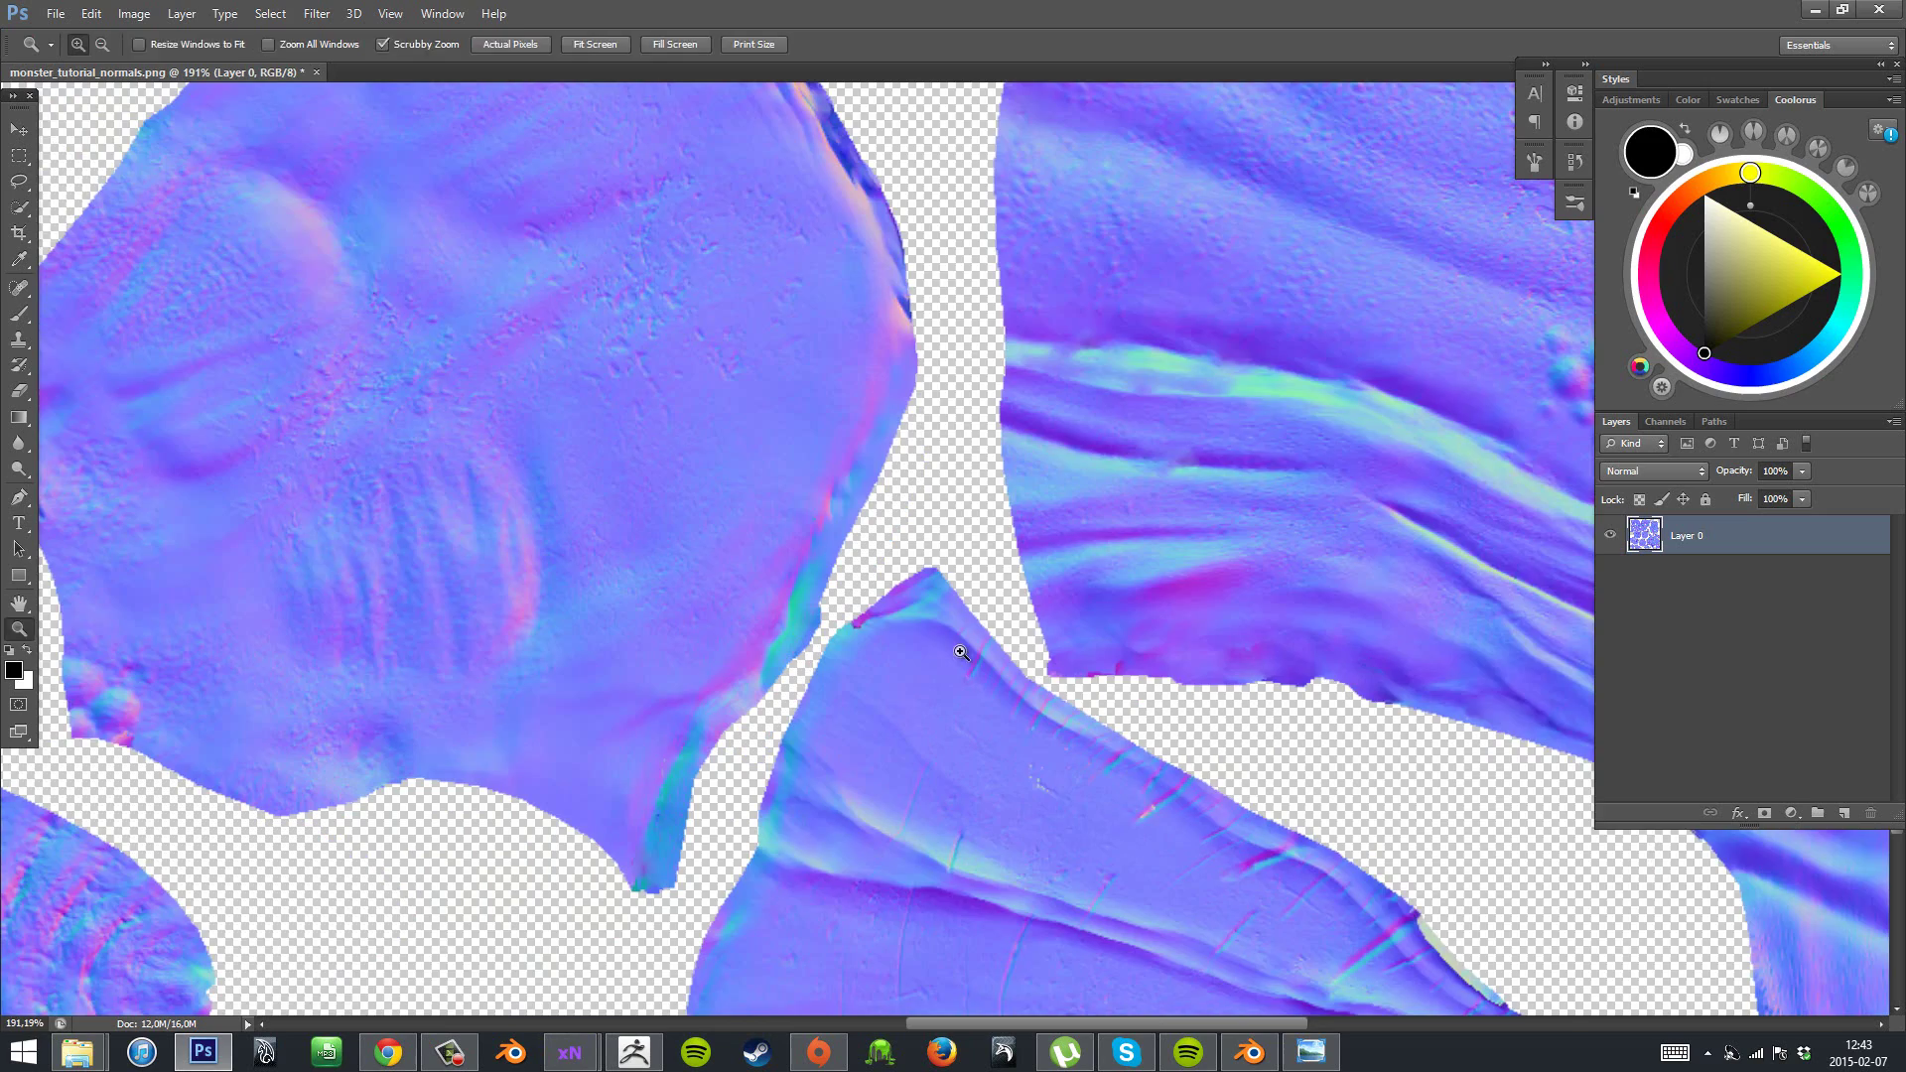
key(j)
drag(1419, 794, 218, 508)
drag(757, 546, 779, 522)
drag(843, 417, 844, 640)
drag(928, 647, 999, 647)
drag(1136, 591, 1195, 582)
drag(1290, 405, 1362, 383)
drag(1196, 300, 1405, 296)
drag(1079, 353, 1085, 783)
key(z)
drag(1085, 596, 874, 595)
drag(919, 464, 881, 532)
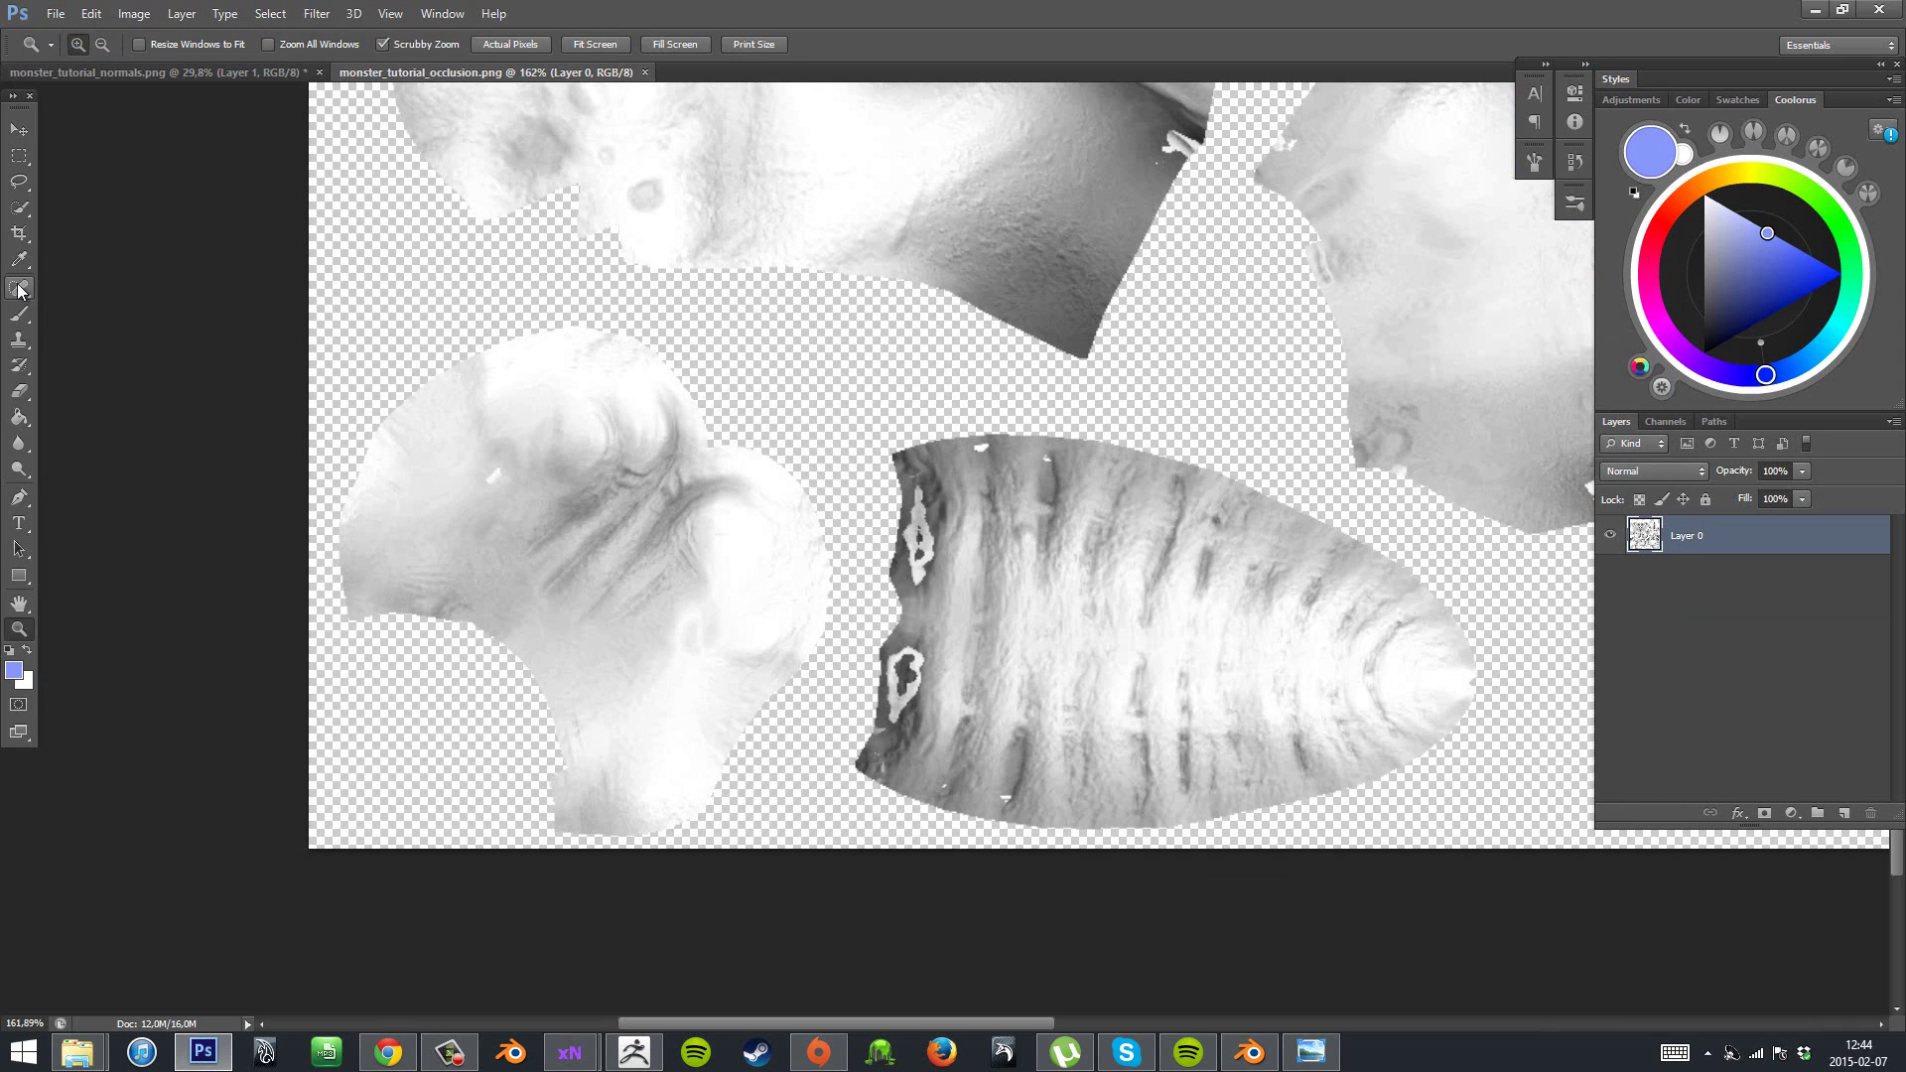
- In monster_tutorial_occlusion.png, spot-heal the white rings on the ribbed island and the artifacts at the striped island's crease
click(19, 289)
drag(918, 491, 919, 581)
drag(907, 651, 895, 719)
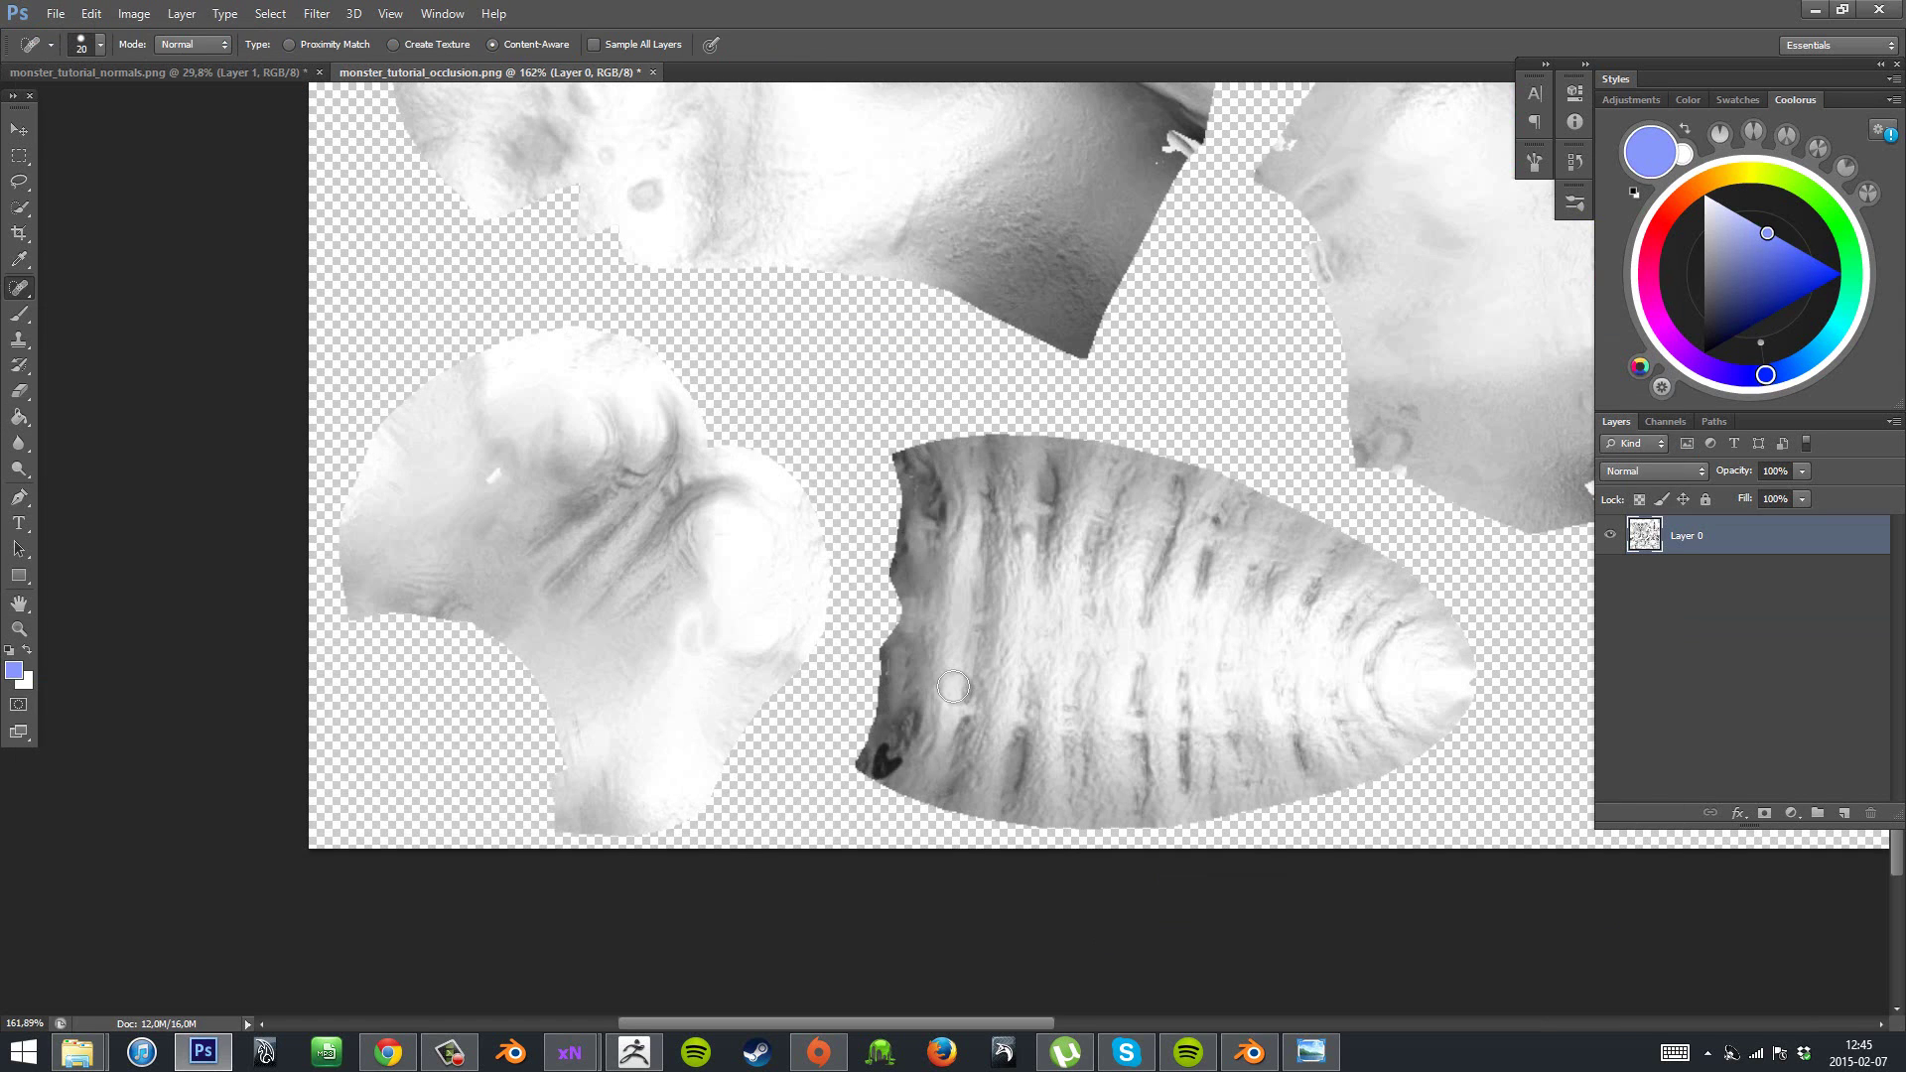
mouse_move(1216, 110)
mouse_down()
mouse_move(1182, 354)
mouse_move(1343, 566)
mouse_up()
drag(672, 206, 709, 244)
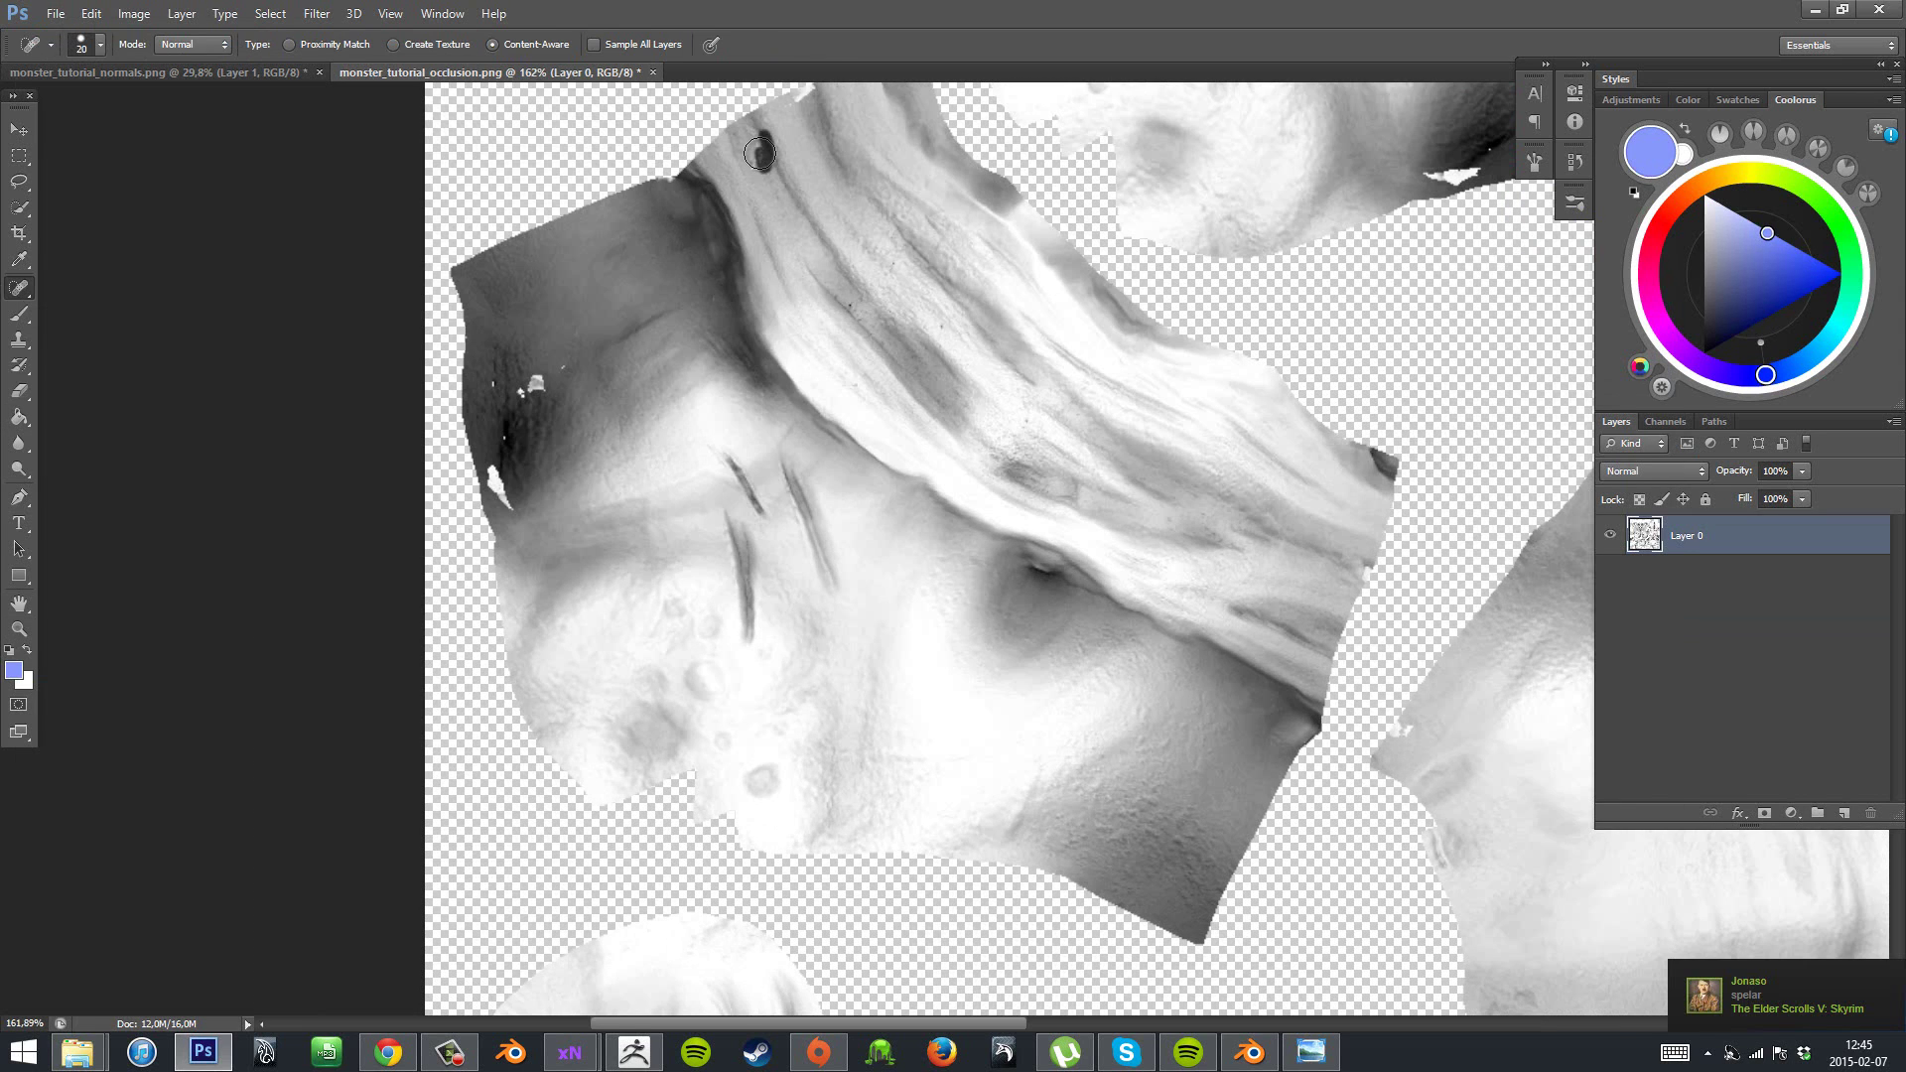
- Heal the white artifacts at the left tip and along the lower edges of the occlusion map's large rounded island
drag(1498, 764, 838, 564)
drag(743, 528, 736, 553)
drag(1141, 754, 850, 579)
drag(759, 707, 784, 713)
drag(1023, 762, 1003, 802)
drag(1129, 608, 1142, 584)
- Heal the artifacts on the upper-left torso and the two white patches in its left folds in the occlusion map
mouse_move(1215, 387)
mouse_down()
mouse_move(1201, 453)
mouse_move(1340, 487)
mouse_up()
scroll(955, 314, up, 3)
scroll(956, 314, right, 1)
drag(1315, 298, 1327, 268)
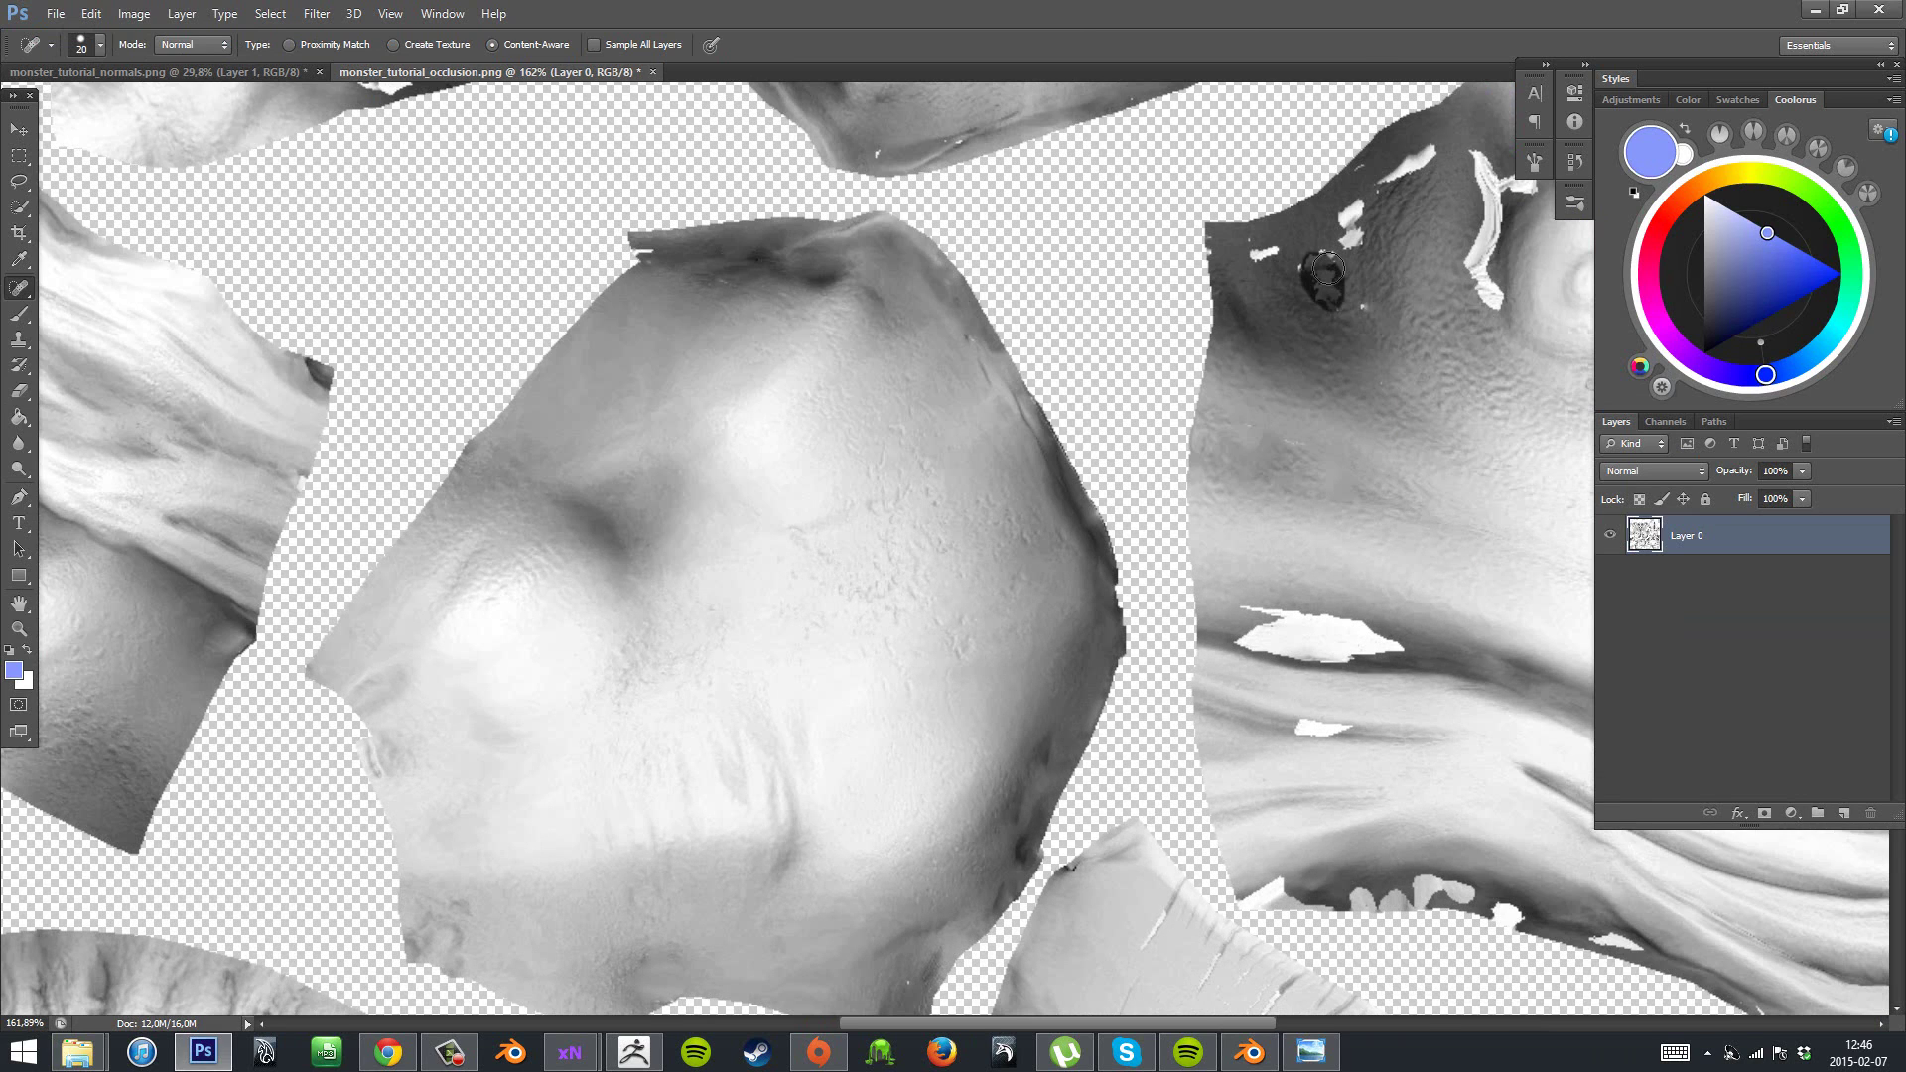
mouse_move(1242, 607)
mouse_down()
mouse_move(1397, 645)
mouse_move(1251, 643)
mouse_up()
drag(1299, 728, 1348, 729)
- Heal the white streak on the left chest and the marks near the stitched opening in the occlusion map
drag(1389, 596, 551, 728)
drag(950, 216, 965, 236)
drag(972, 375, 981, 393)
drag(638, 289, 651, 435)
- Heal the white patches on the right chest and the torn patch at the torso's right edge in the occlusion map
drag(1291, 398, 937, 499)
drag(1074, 399, 1122, 516)
drag(1171, 395, 1191, 409)
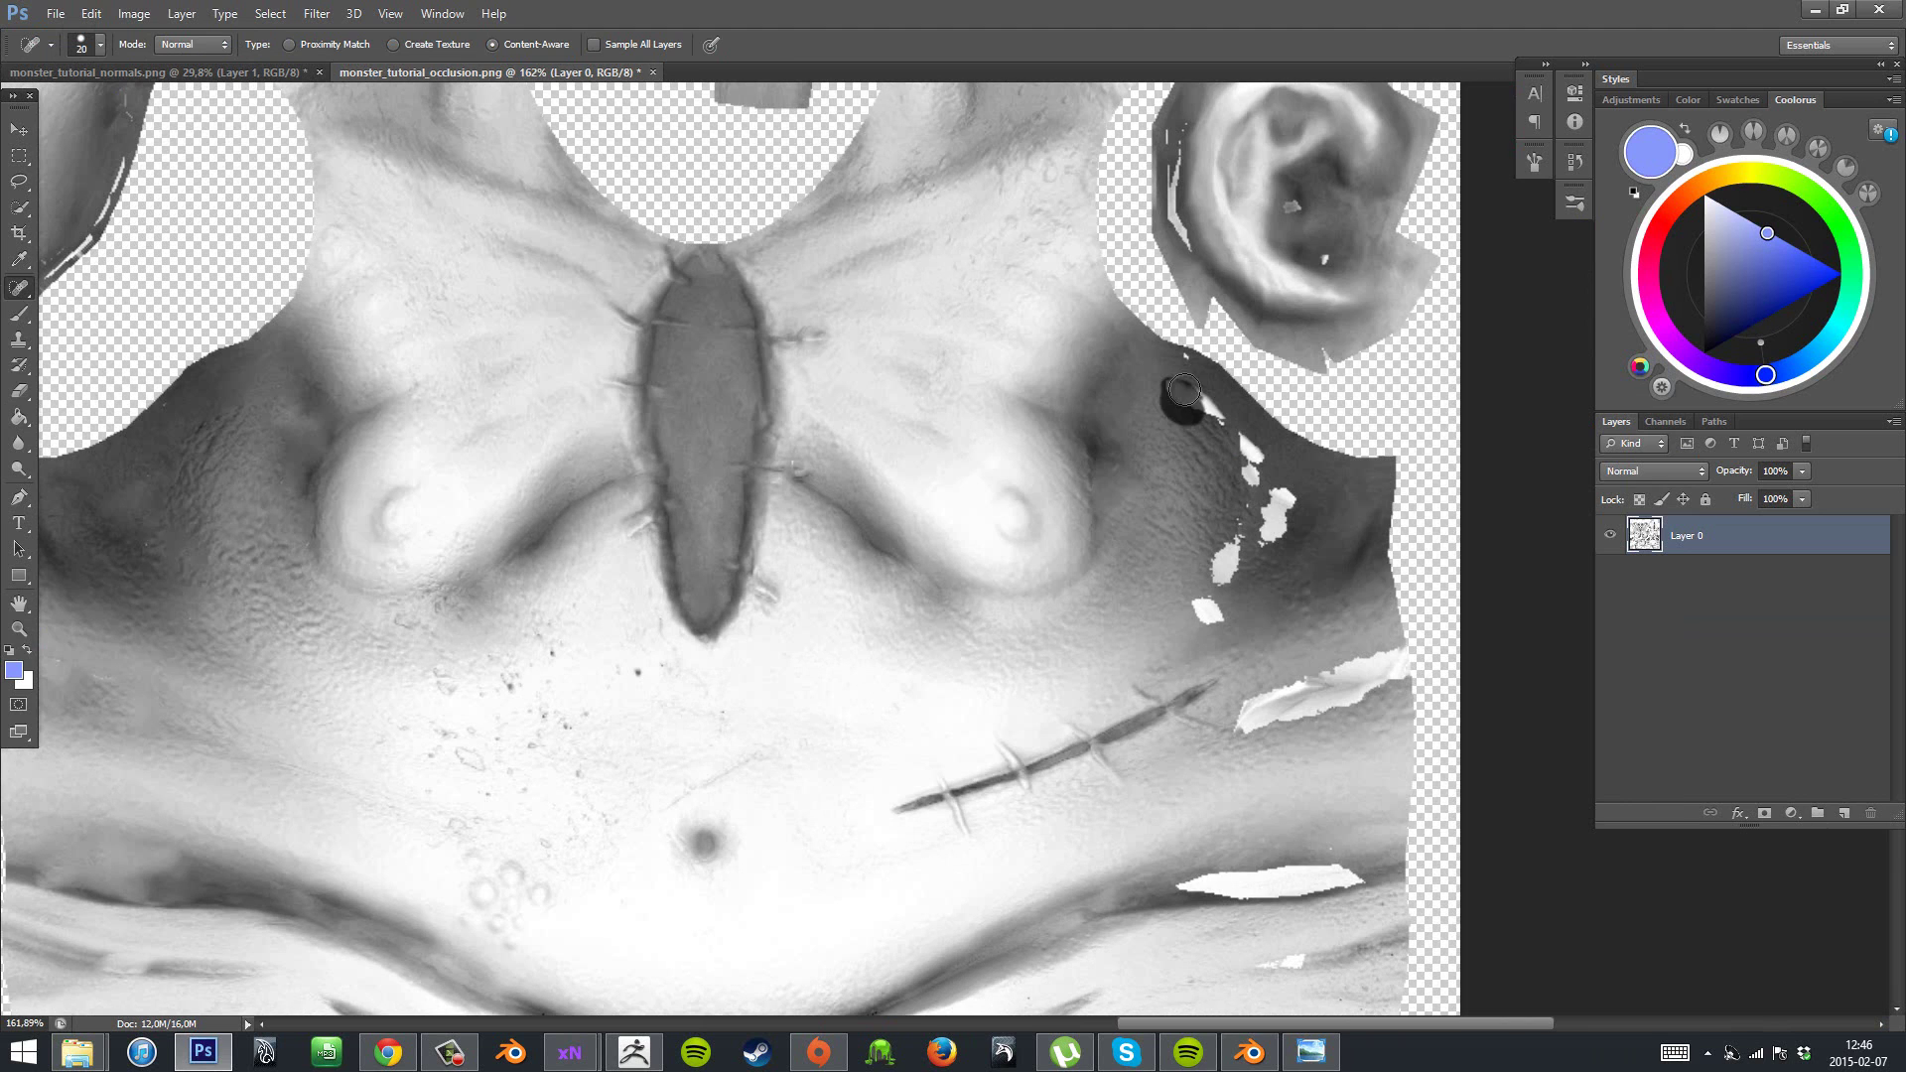
drag(1280, 490, 1283, 534)
drag(1251, 700, 1405, 675)
- Heal the white patches on the torso's right flank and at the right end of the belly fold in the occlusion map
drag(1373, 719, 1289, 464)
drag(1097, 628, 1275, 622)
drag(1175, 707, 1217, 703)
drag(871, 923, 925, 914)
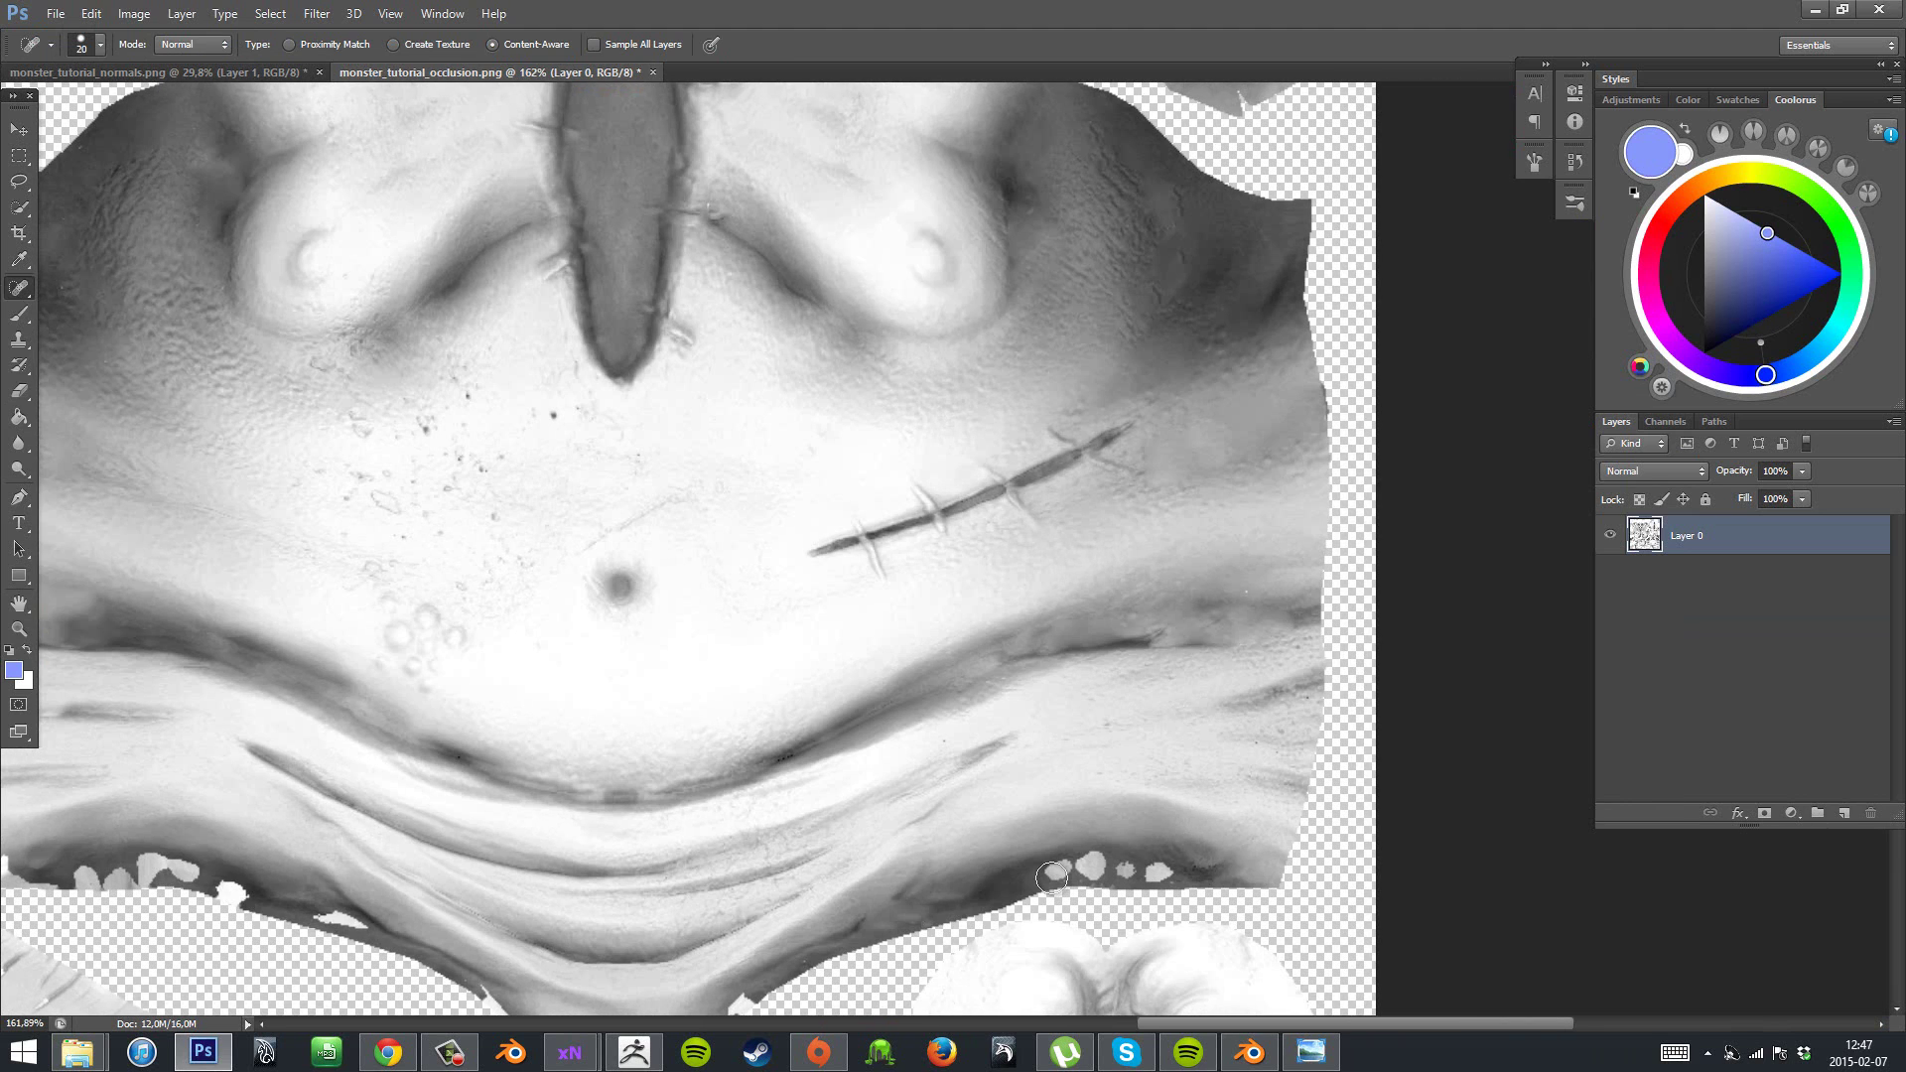
- Heal the light spots along the torso island's lower edge in the occlusion map
drag(1051, 877, 1163, 874)
drag(893, 953, 1130, 595)
key(bracketright)
click(938, 689)
key(bracketleft)
mouse_move(402, 489)
mouse_down()
mouse_move(435, 519)
mouse_move(208, 511)
mouse_move(1169, 681)
mouse_up()
- Heal the remaining artifacts on the lower horn-shaped island of the occlusion map
scroll(1012, 670, up, 2)
mouse_move(1008, 677)
mouse_down()
mouse_move(988, 708)
mouse_move(1058, 789)
mouse_up()
drag(893, 828, 724, 496)
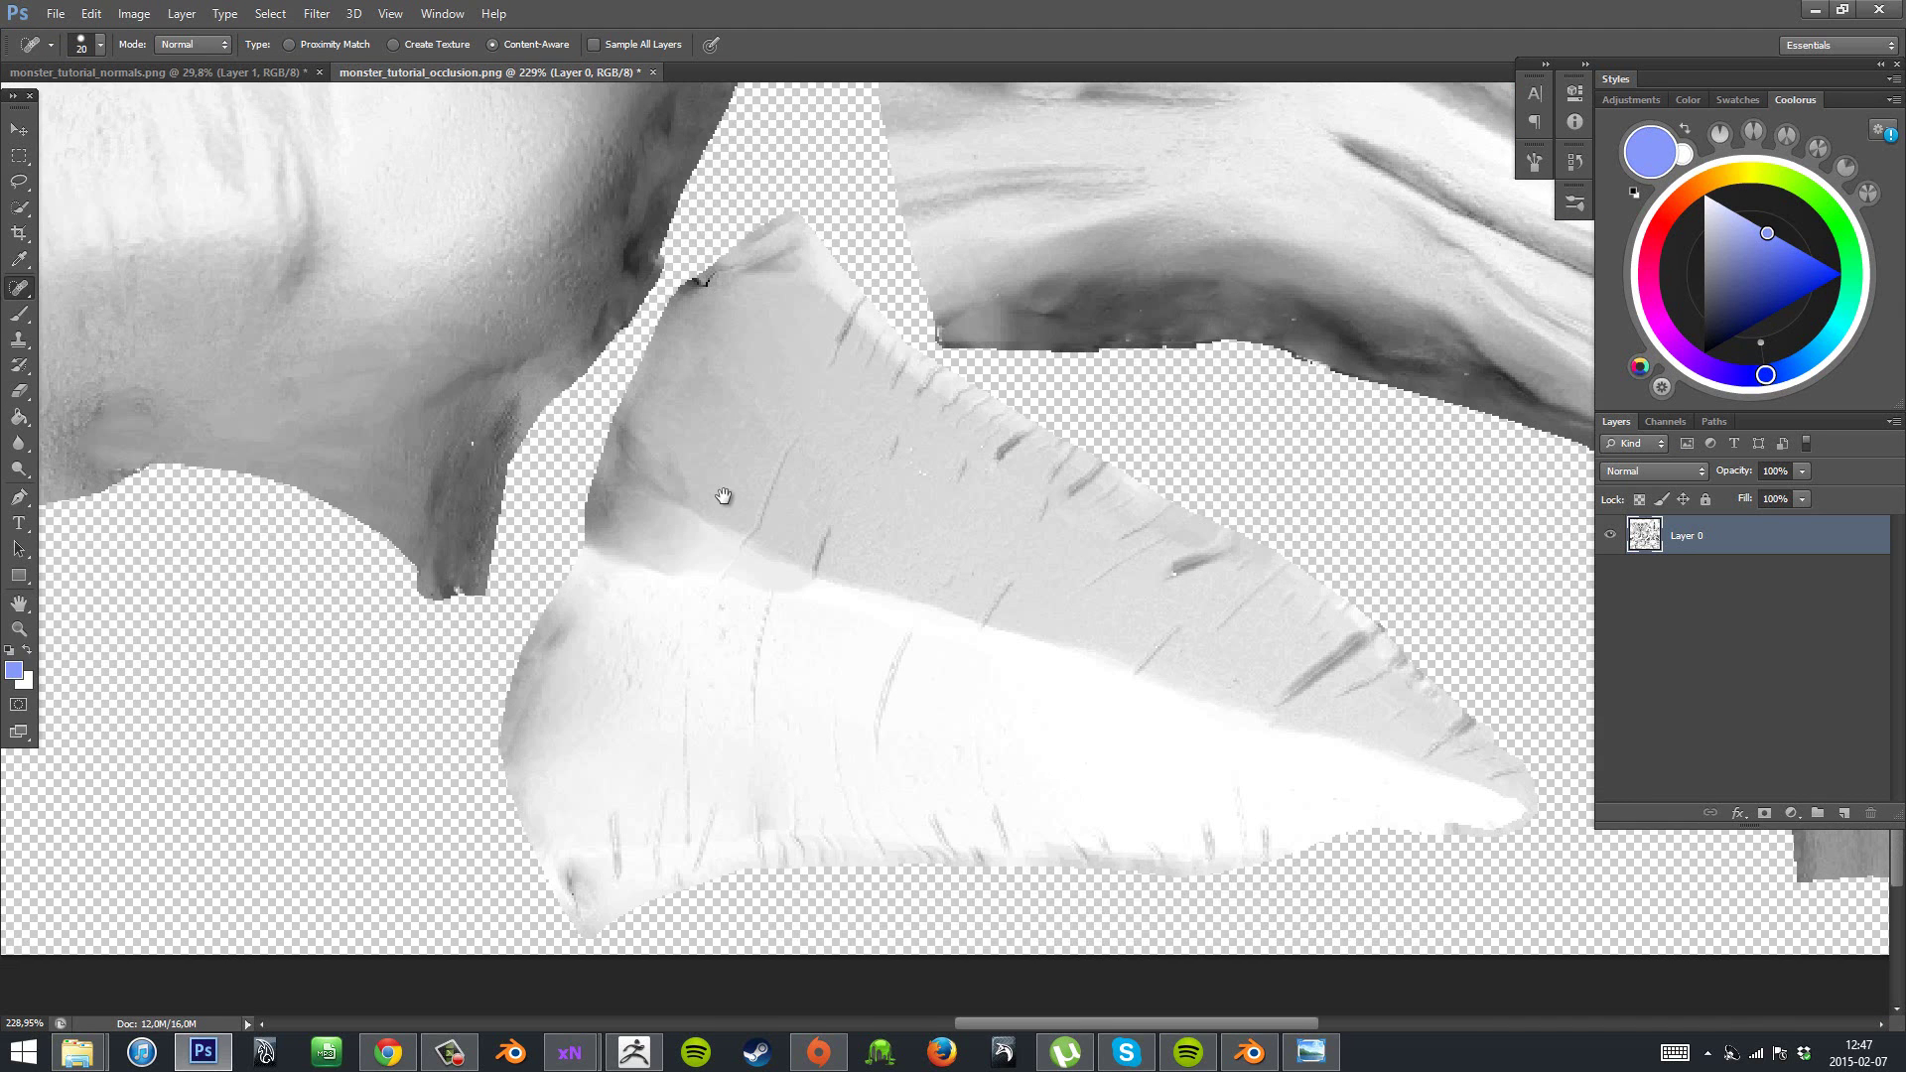
- Heal the artifact at the left edge of the upper folded-skin island in the occlusion map
scroll(723, 496, down, 3)
drag(298, 308, 1128, 634)
mouse_move(457, 312)
mouse_down()
mouse_move(461, 284)
mouse_move(809, 790)
mouse_up()
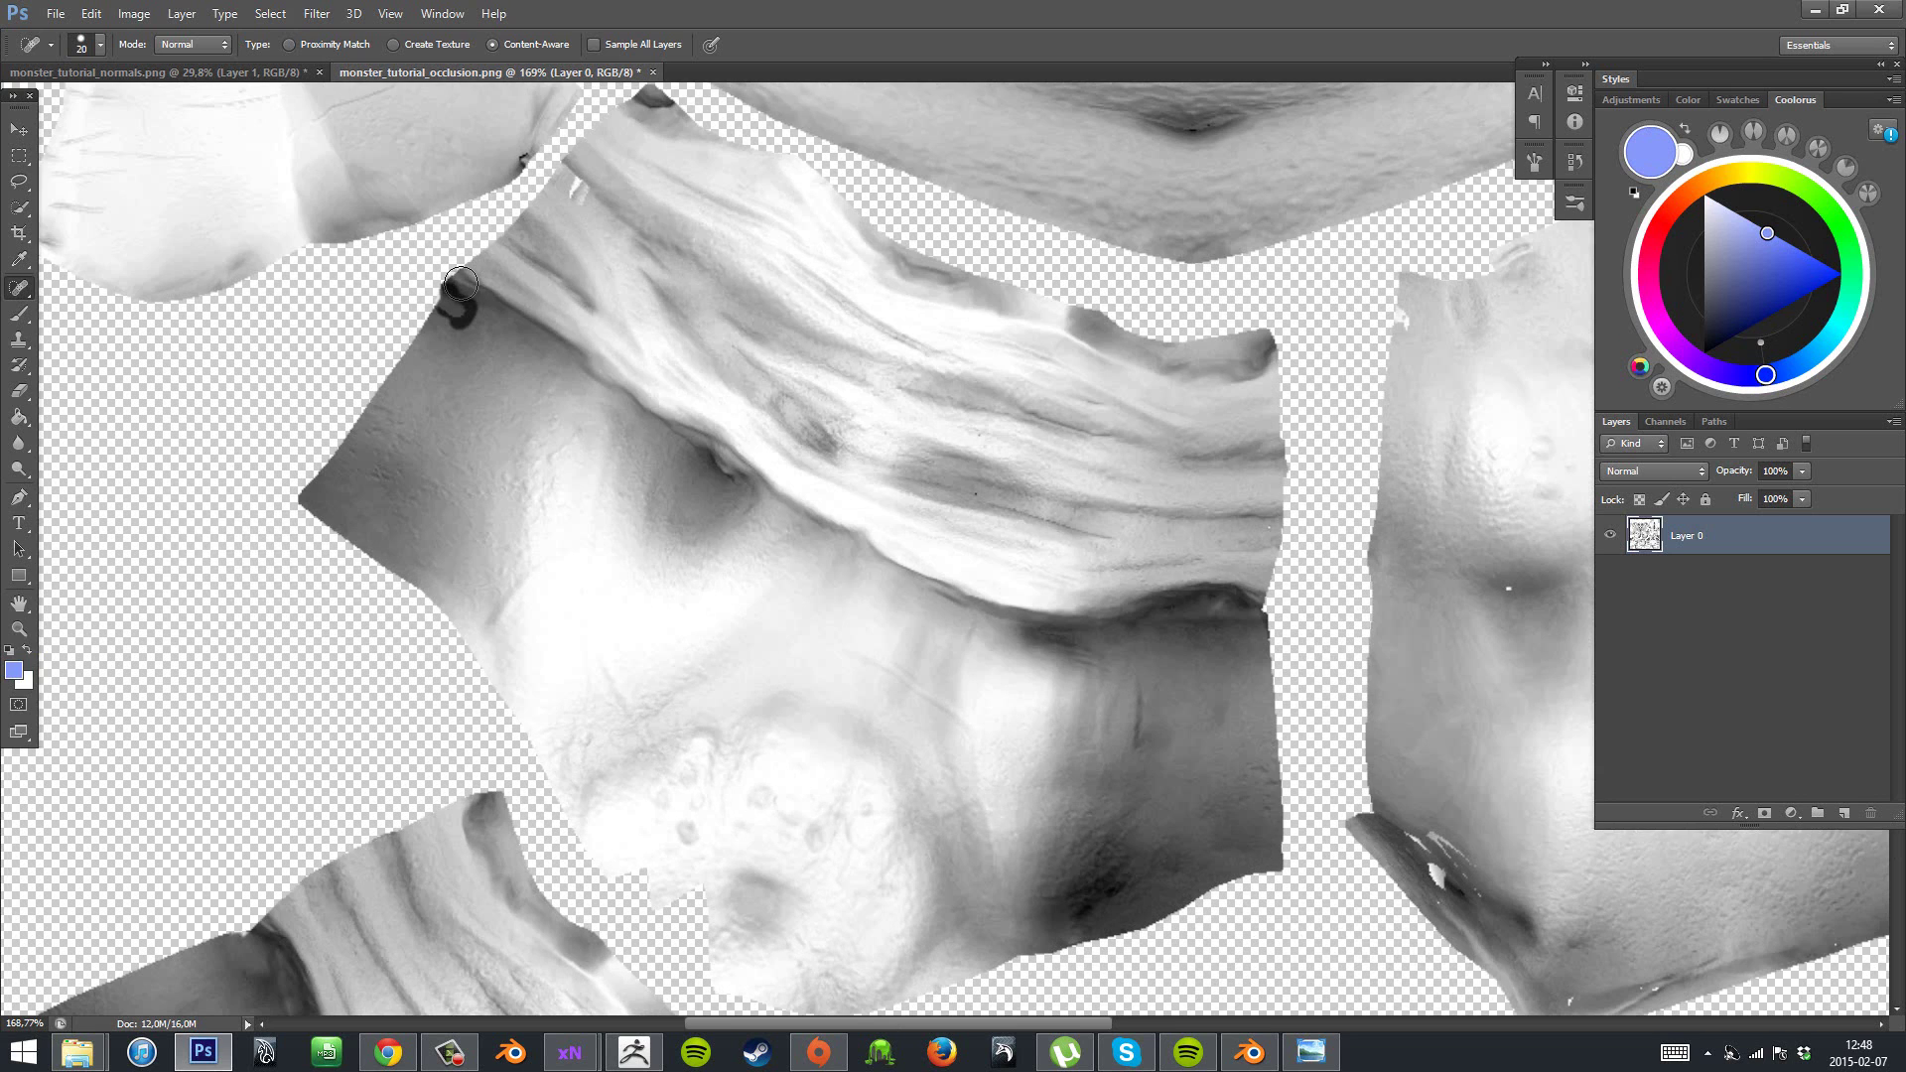
drag(715, 438, 372, 681)
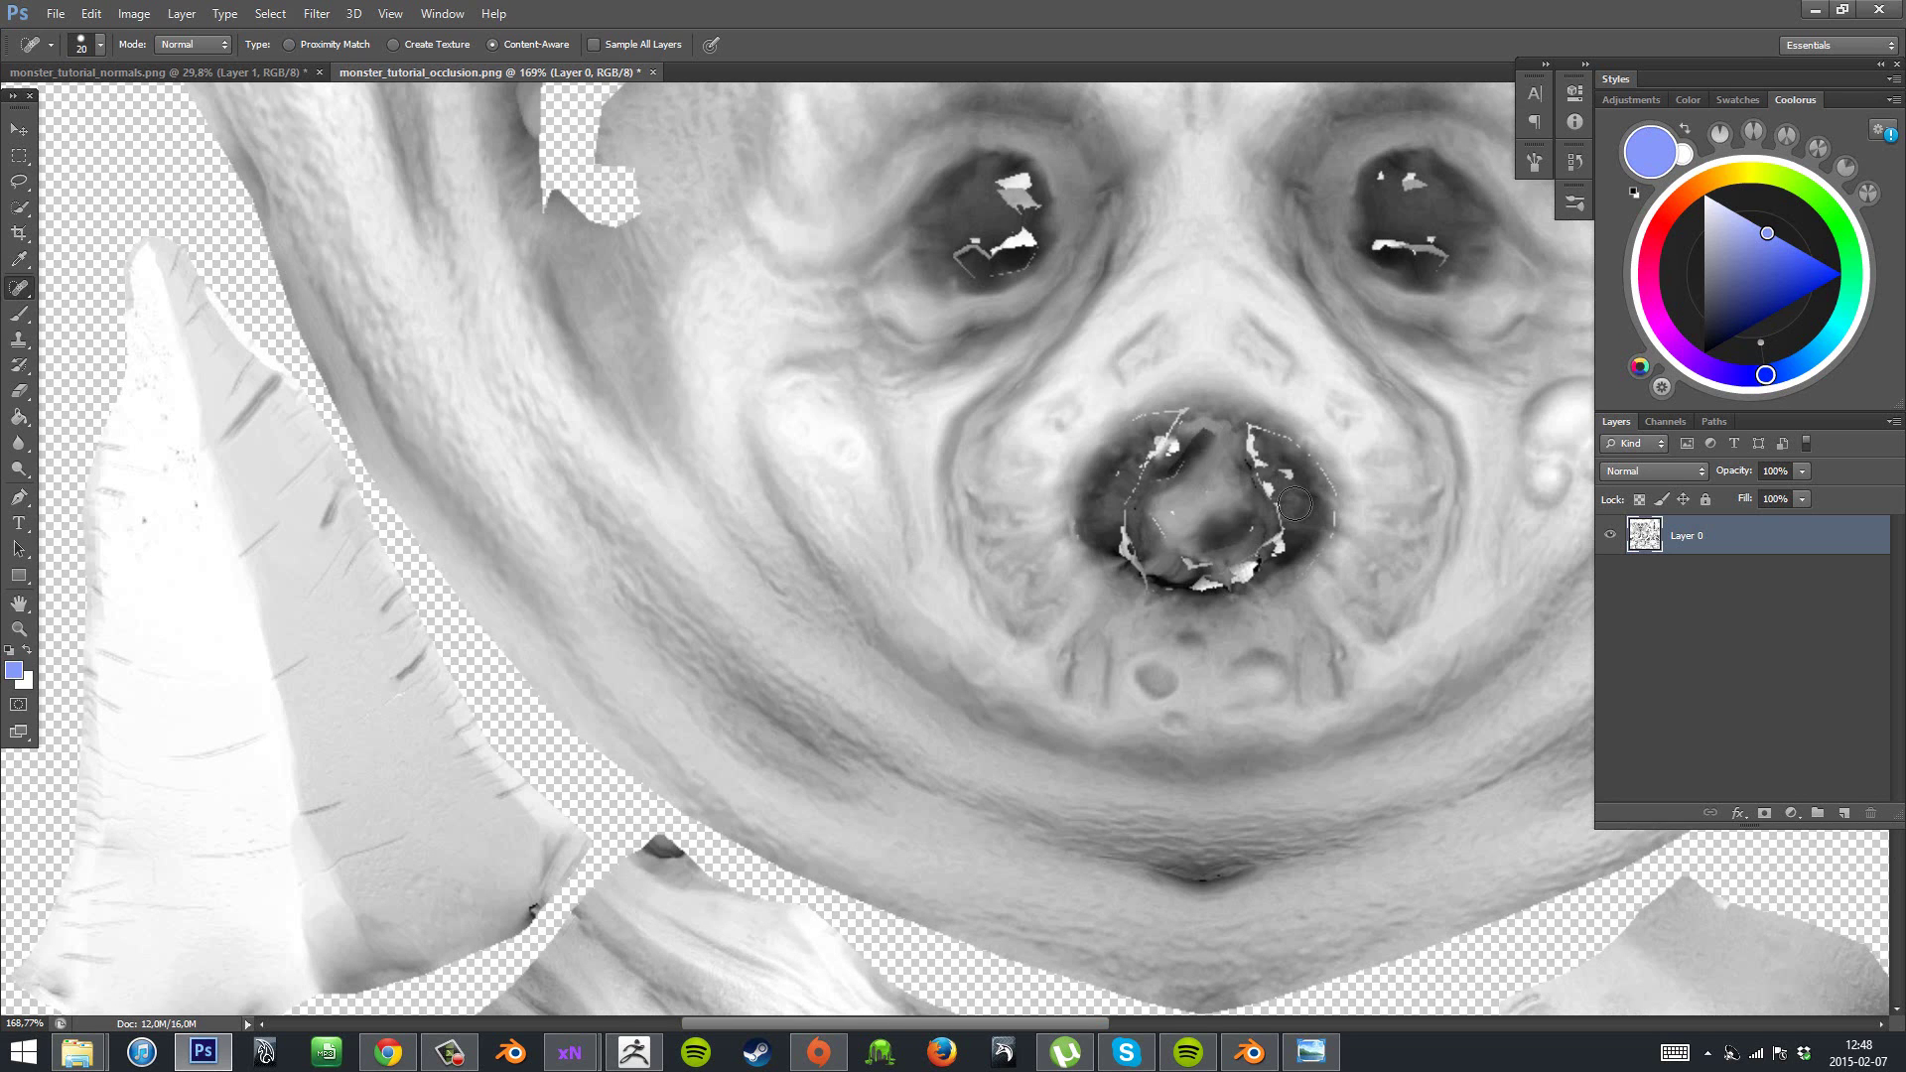
- Heal the white artifacts inside the mouth and the eye sockets of the face in the occlusion map
drag(1294, 503, 1269, 557)
drag(964, 243, 978, 256)
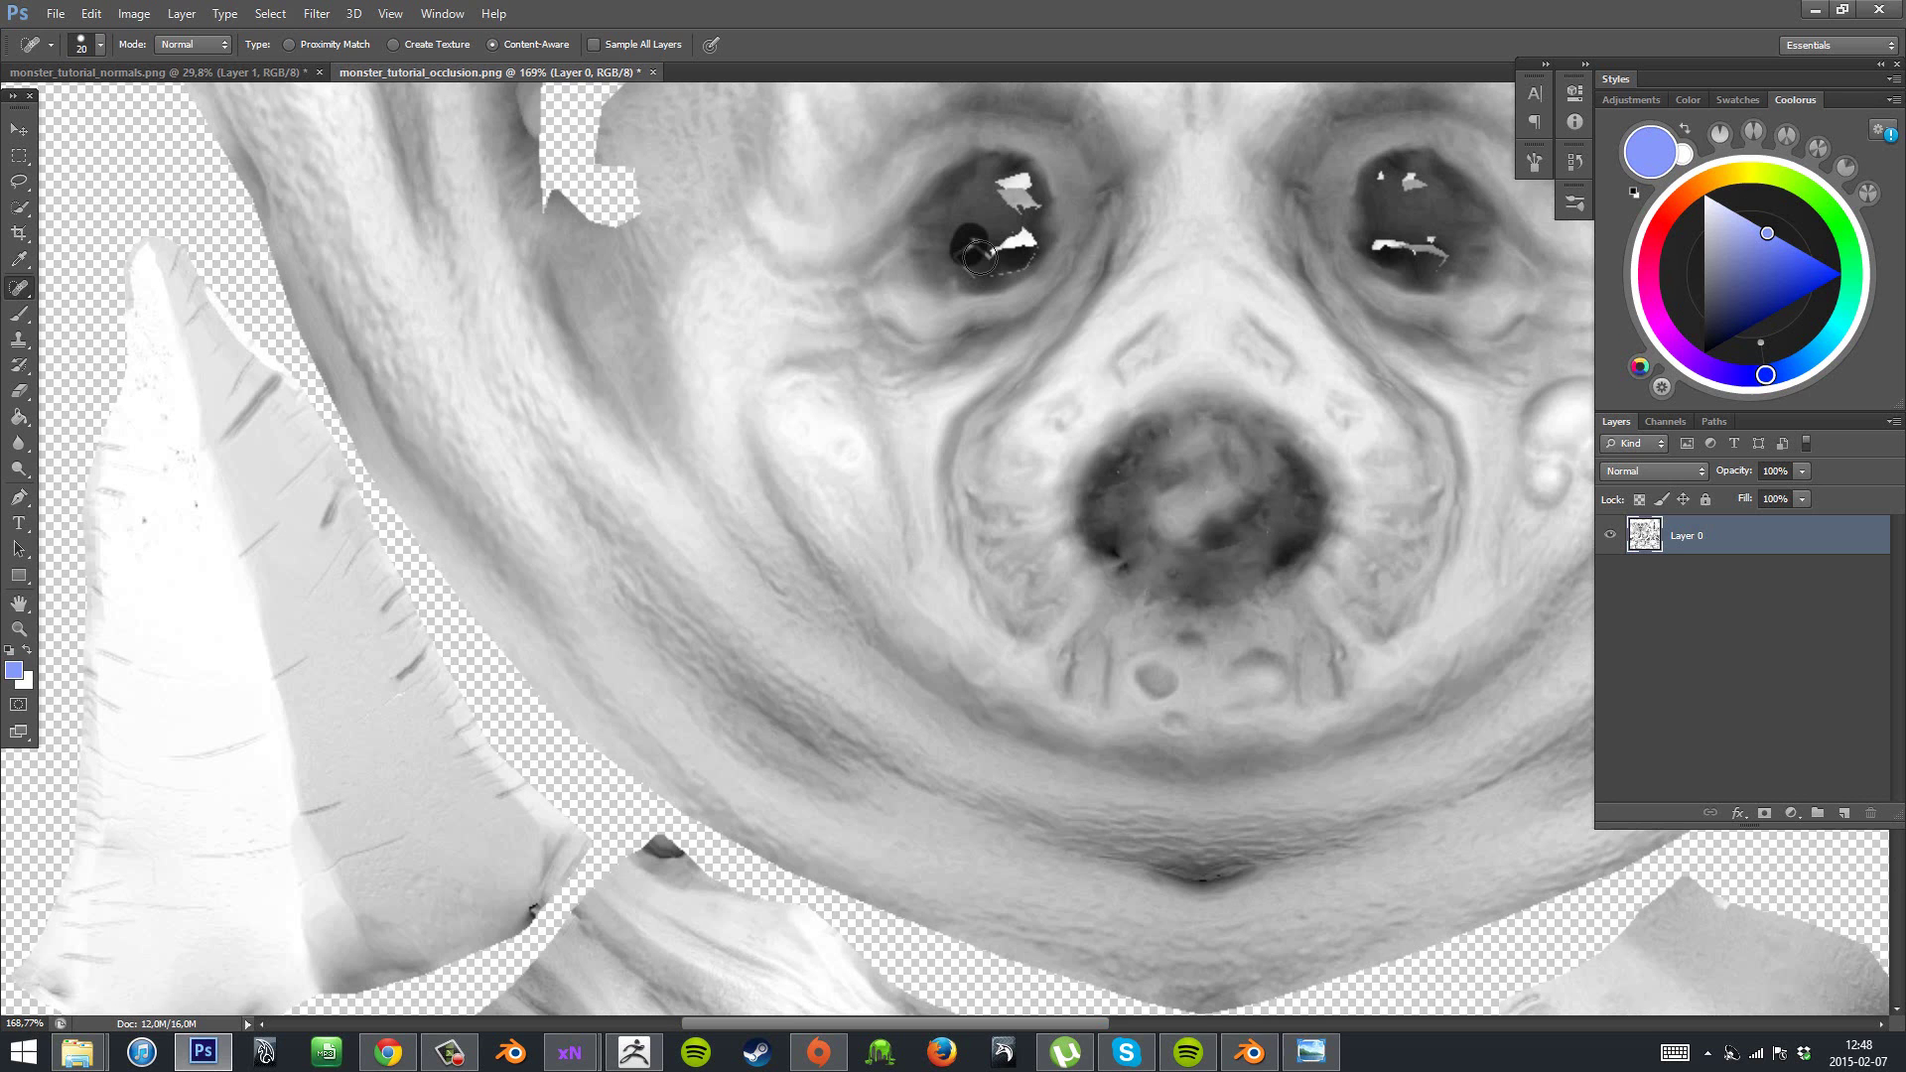
drag(1222, 880, 1181, 802)
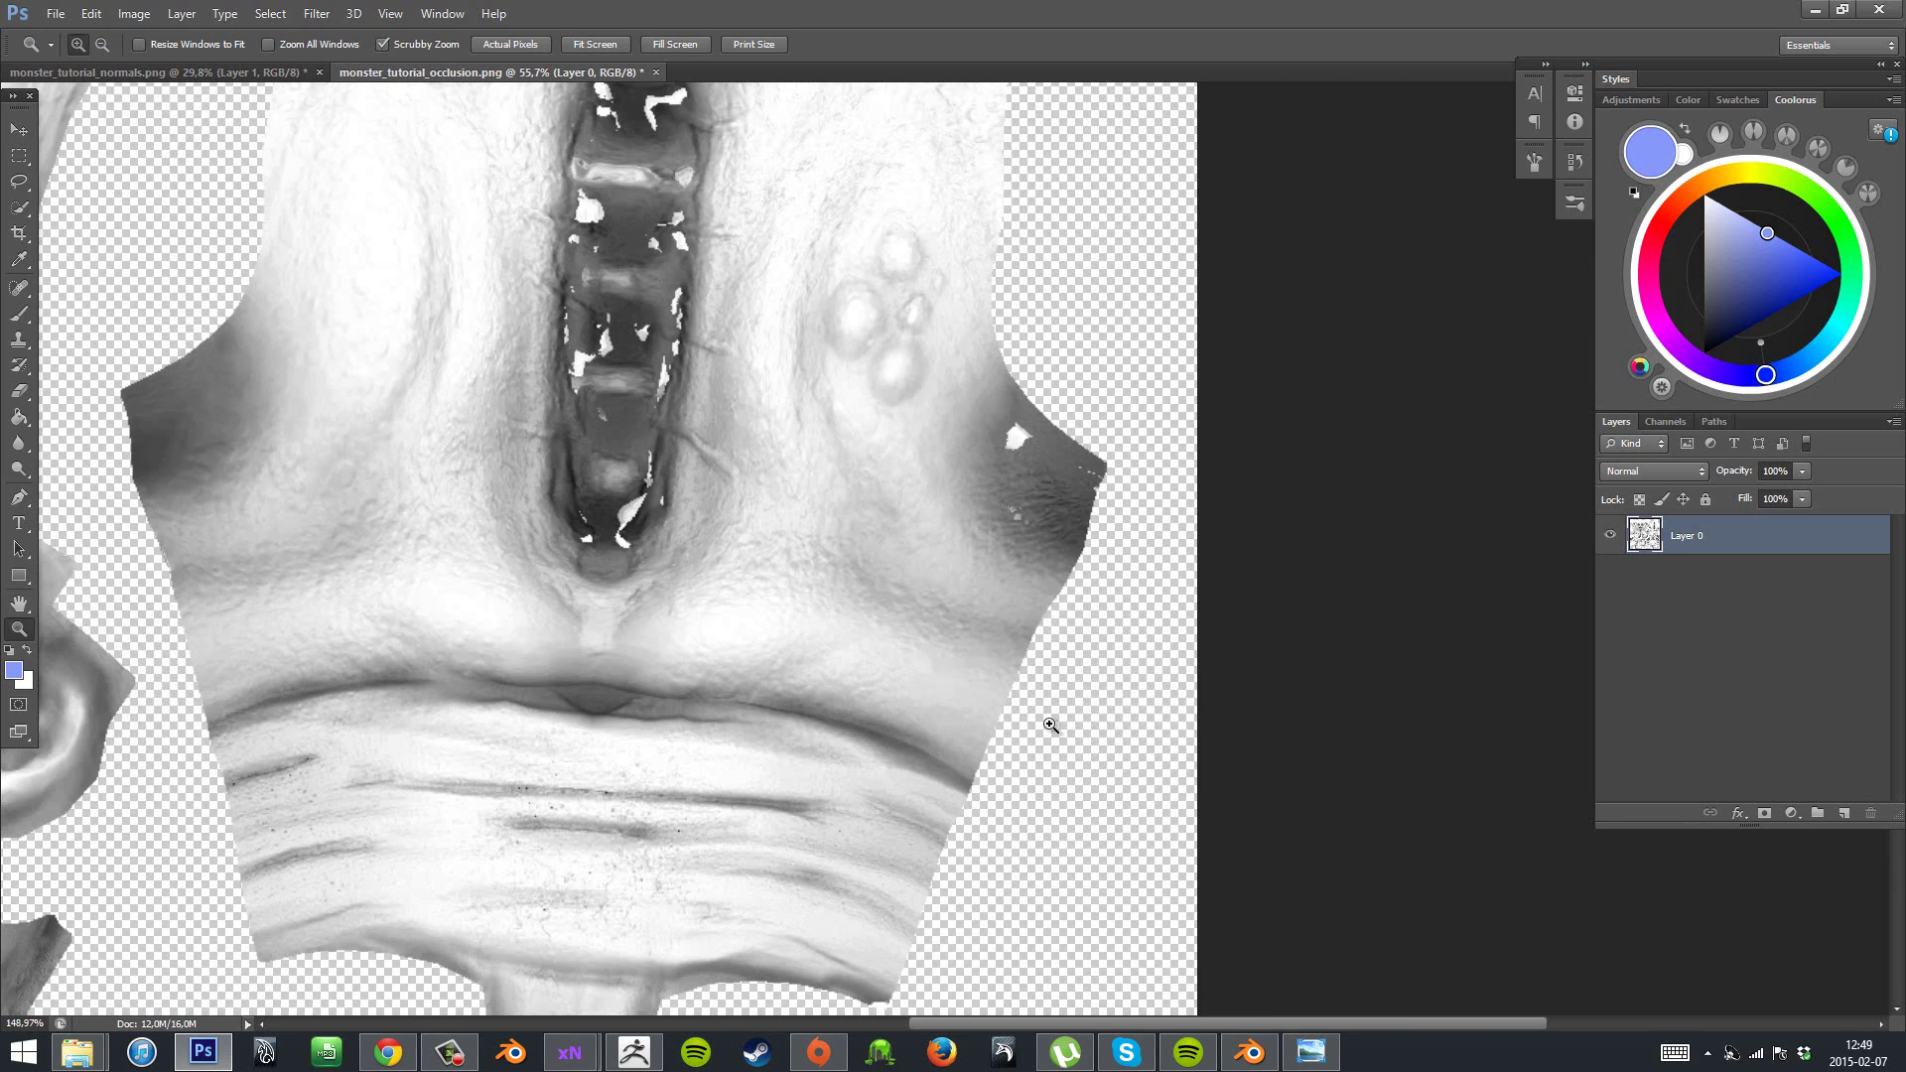
- Heal the white artifacts inside the exposed spine on the back island of the occlusion map
drag(691, 499, 693, 472)
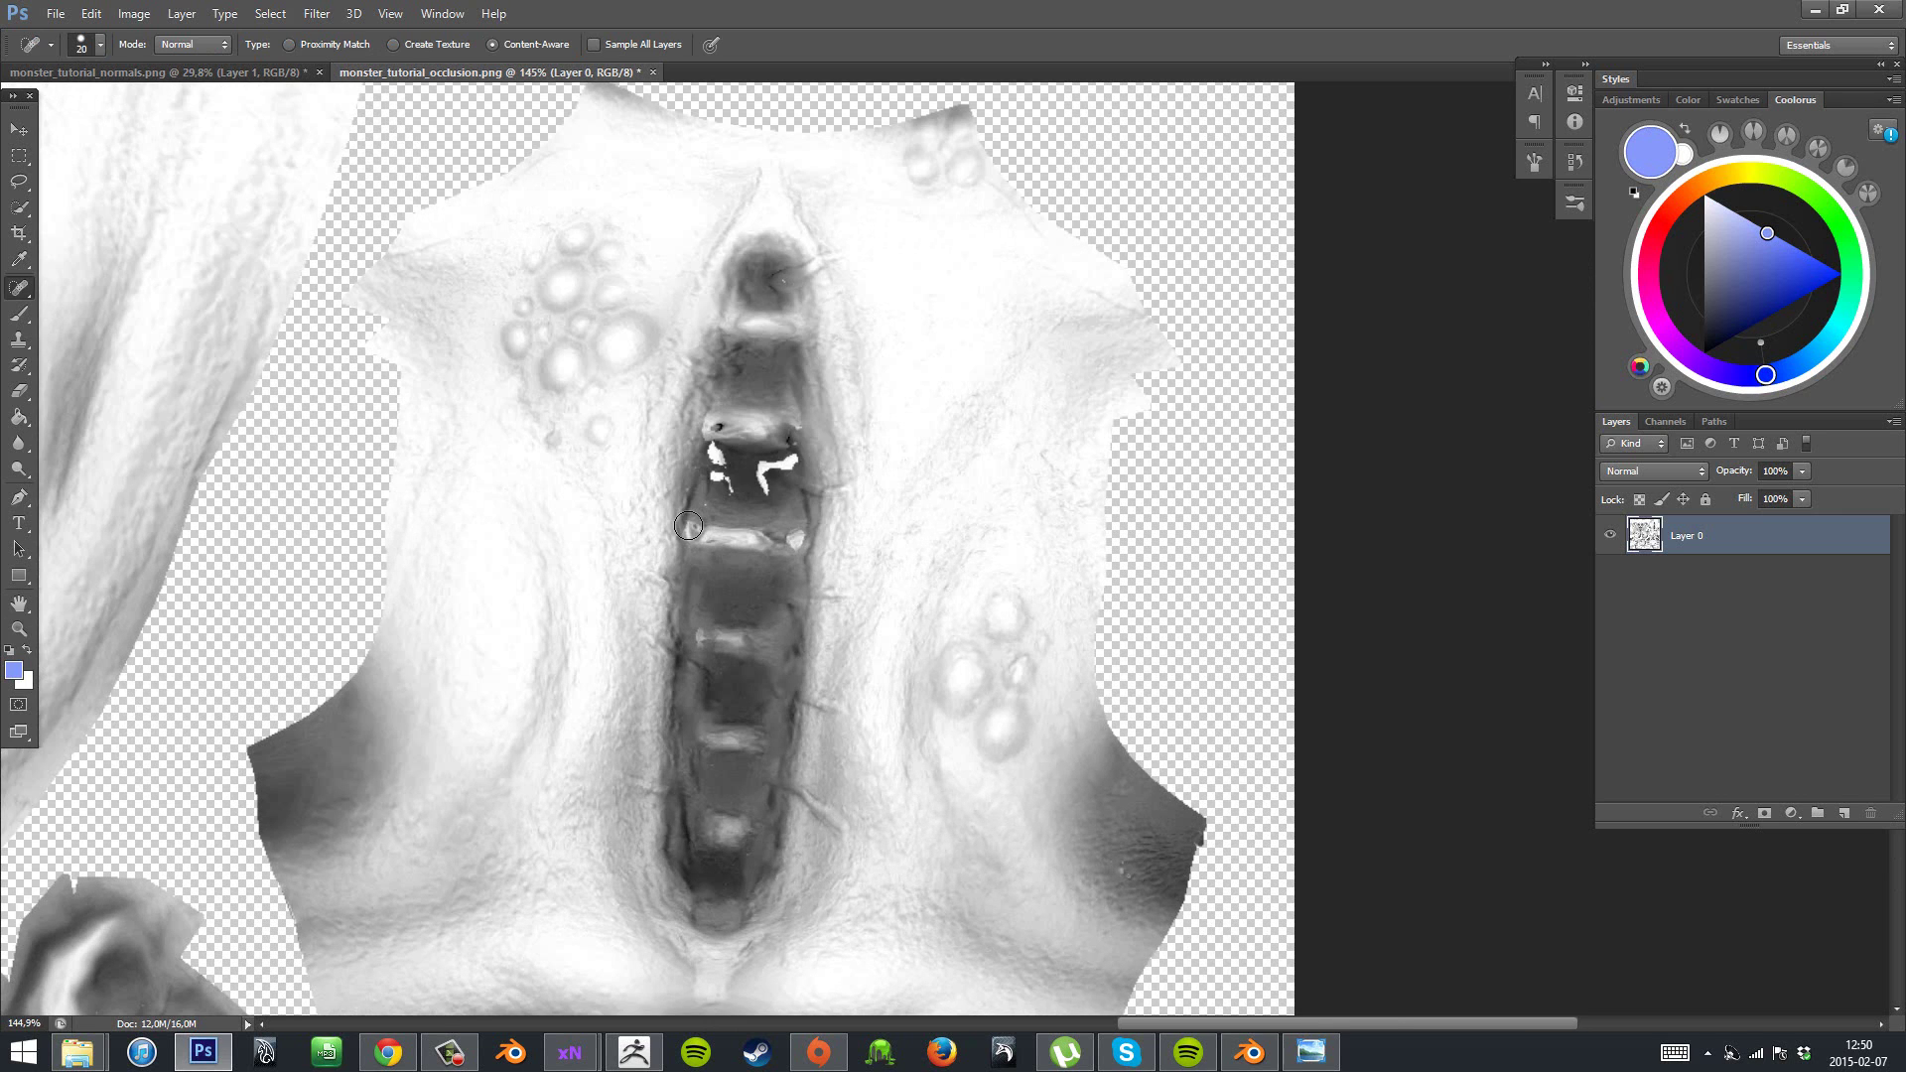
mouse_move(717, 453)
mouse_down()
mouse_move(723, 469)
mouse_move(596, 468)
mouse_up()
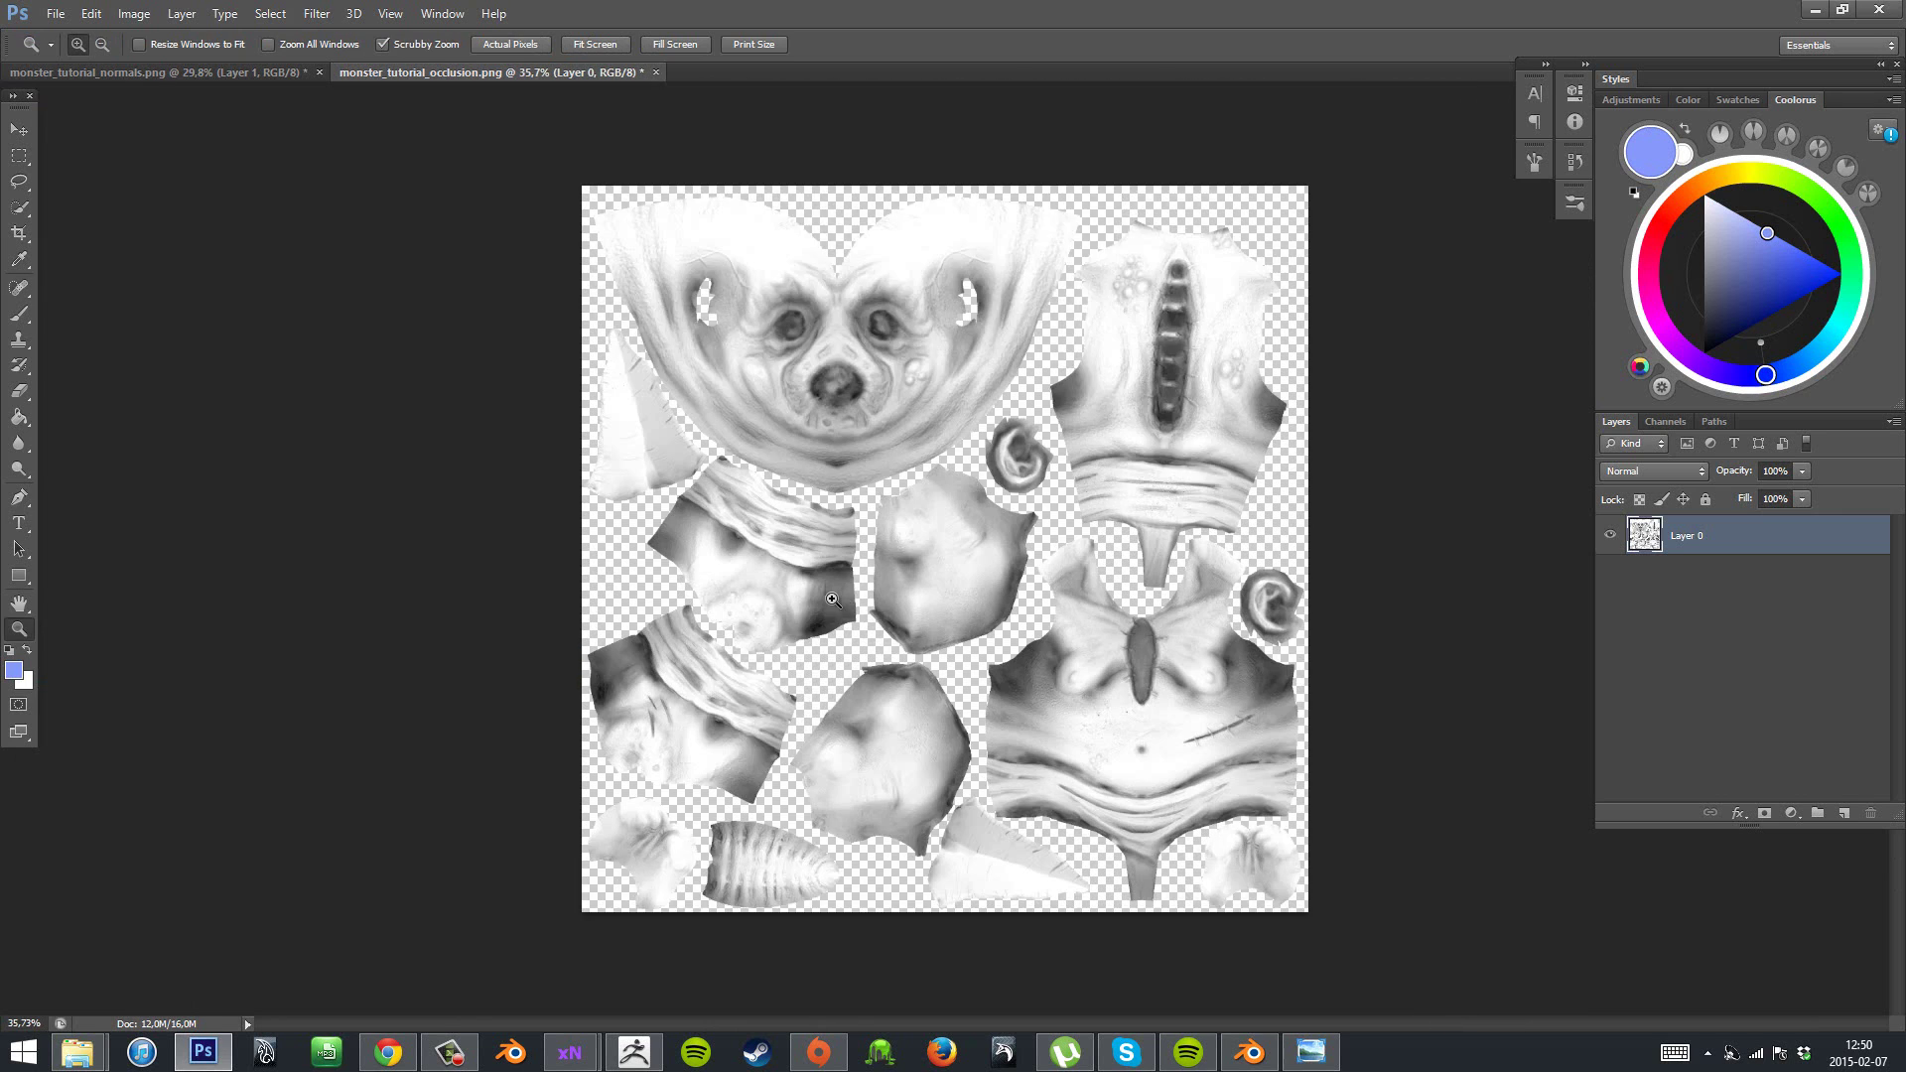
drag(843, 596, 825, 660)
drag(851, 558, 783, 487)
- Switch to xNormal, leave the finished bake preview, and enable Cavity map and Bake highpoly's vertex colors for rendering
click(1814, 8)
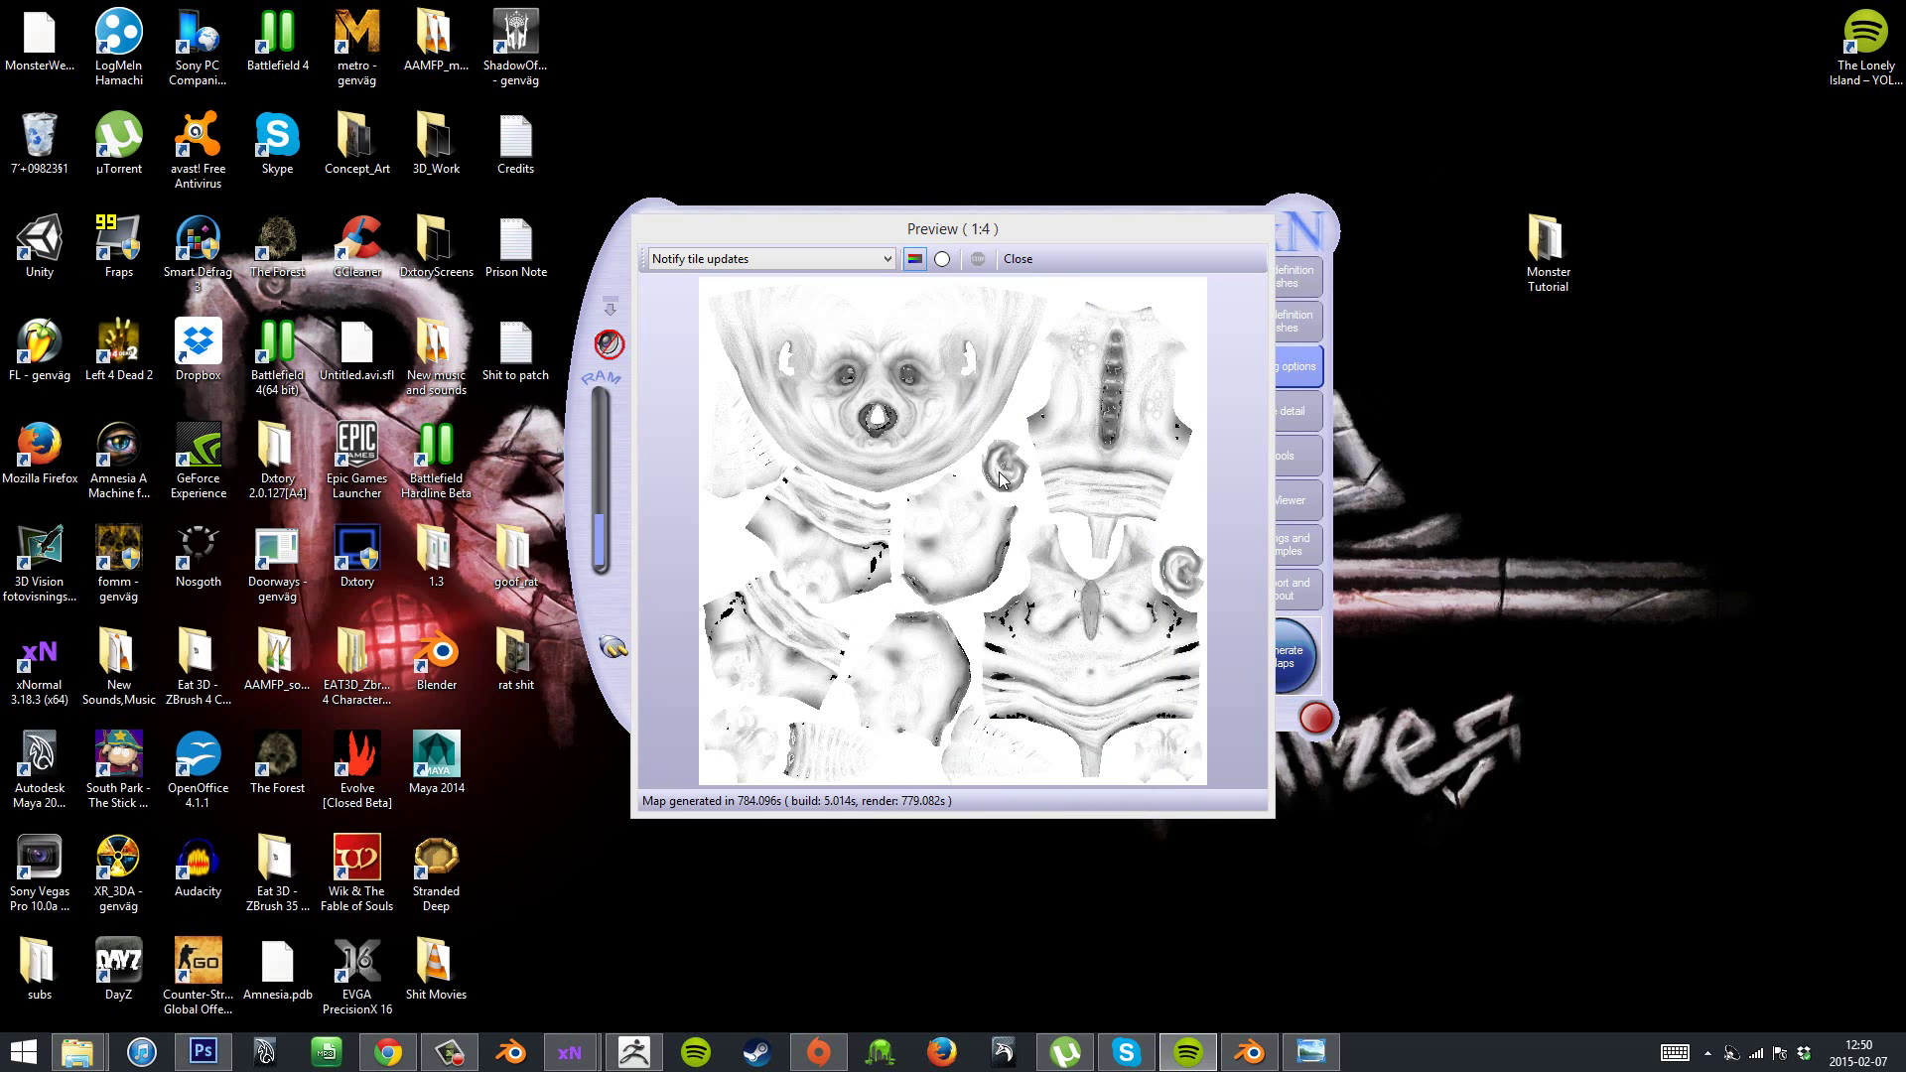
click(203, 1051)
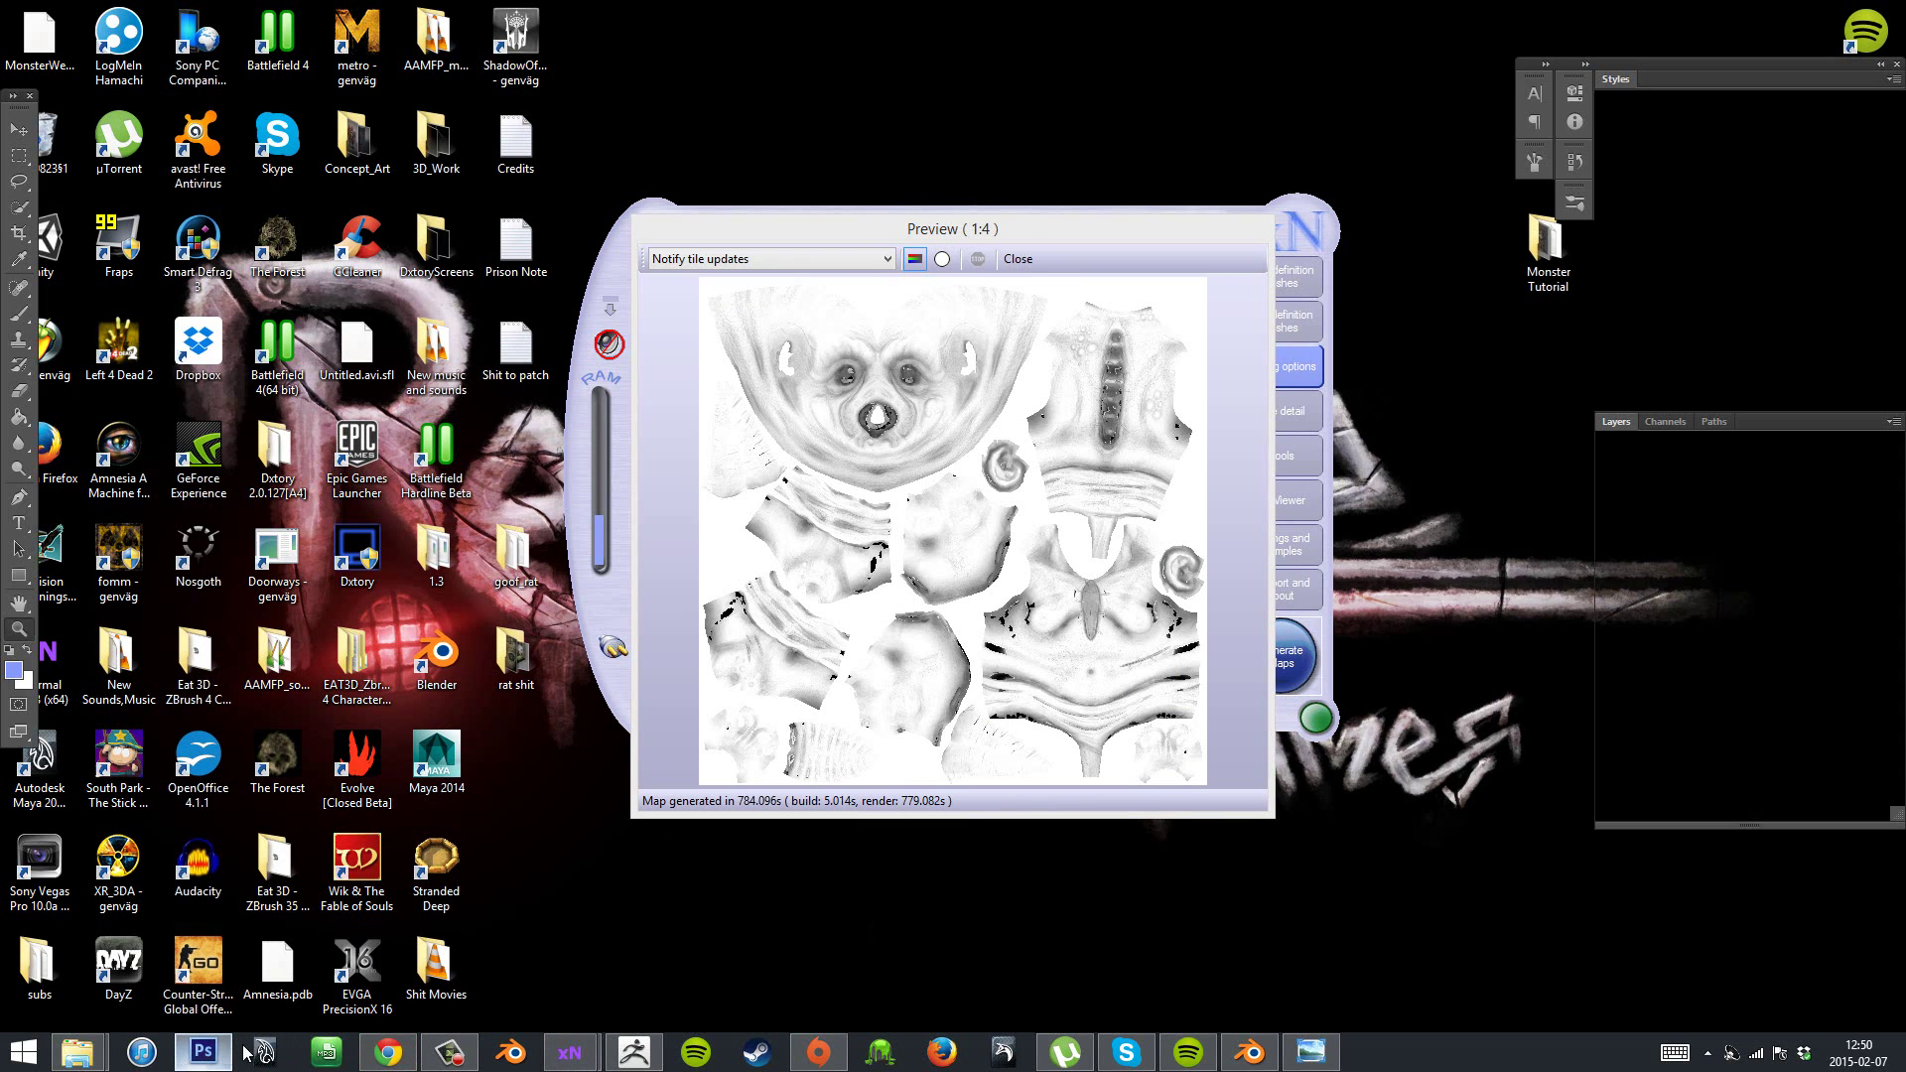
mouse_move(570, 1051)
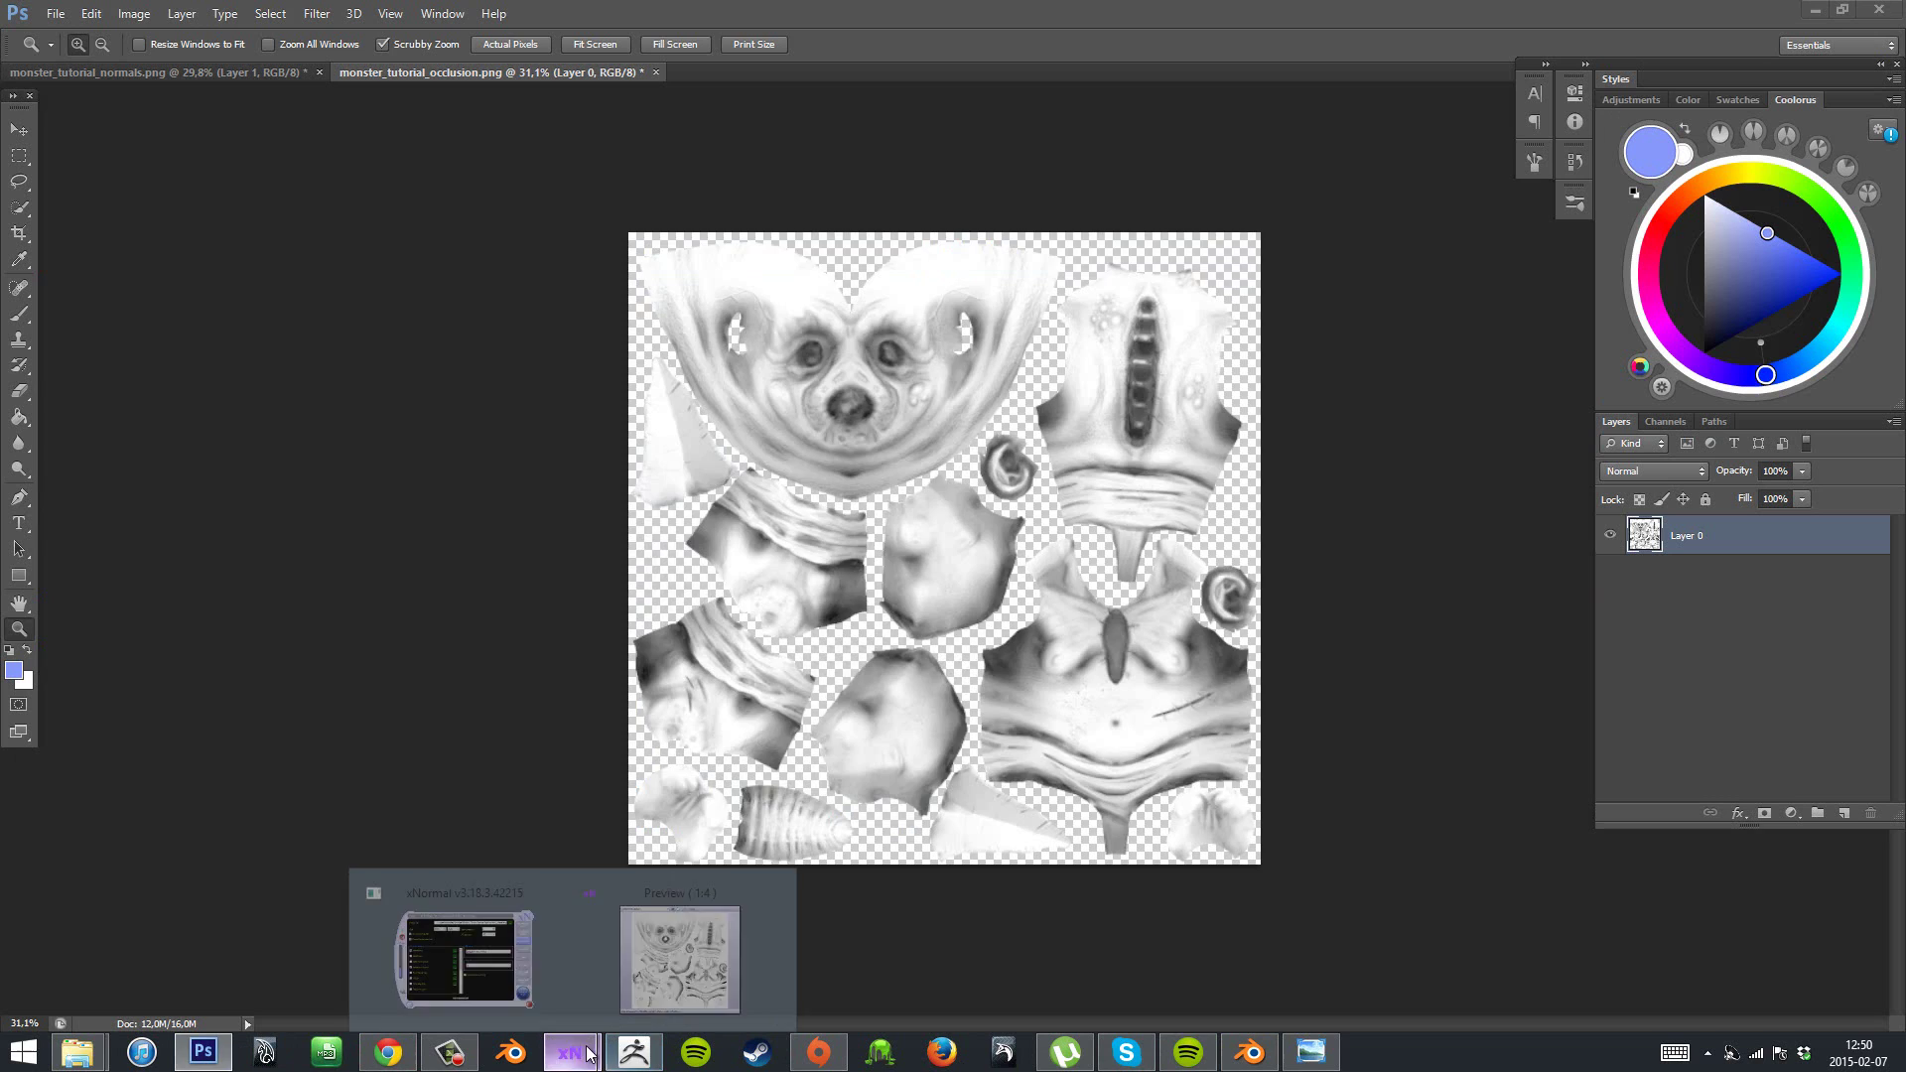
click(690, 948)
click(1018, 259)
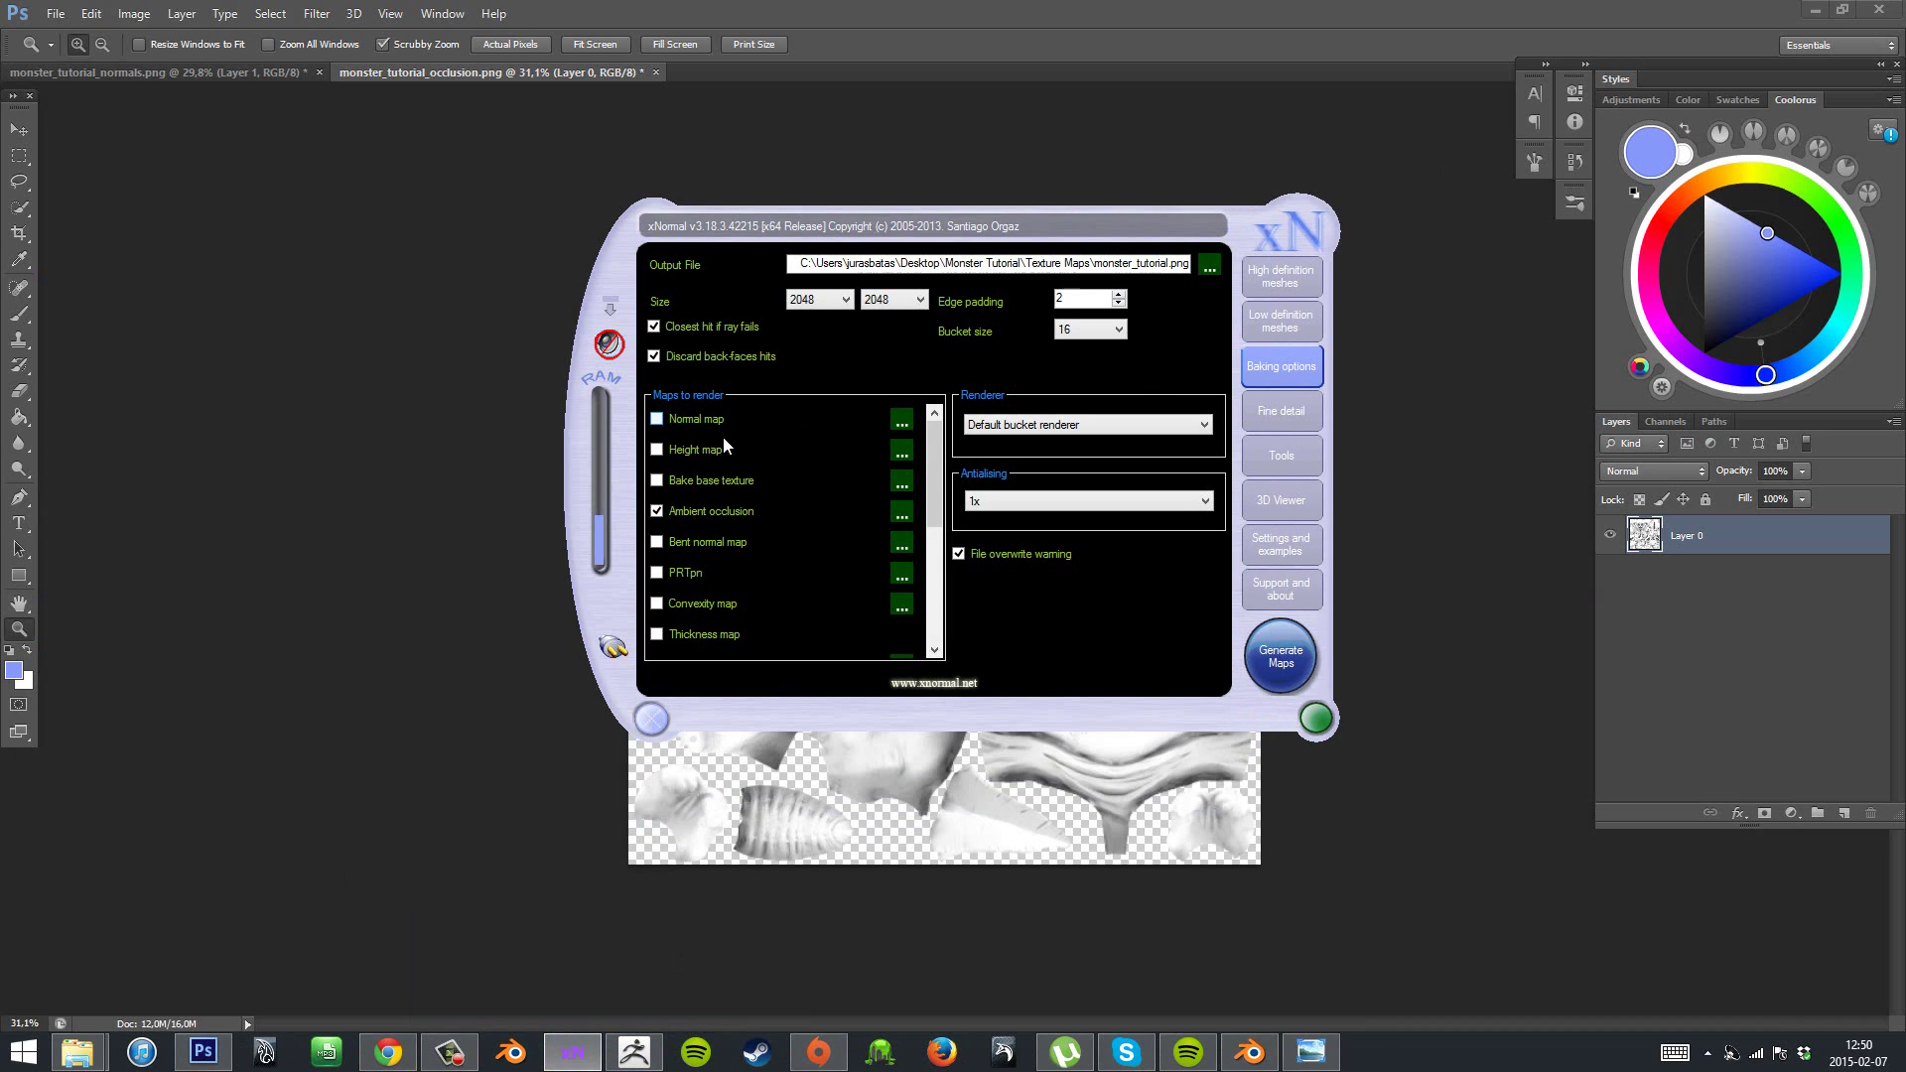
scroll(754, 536, down, 5)
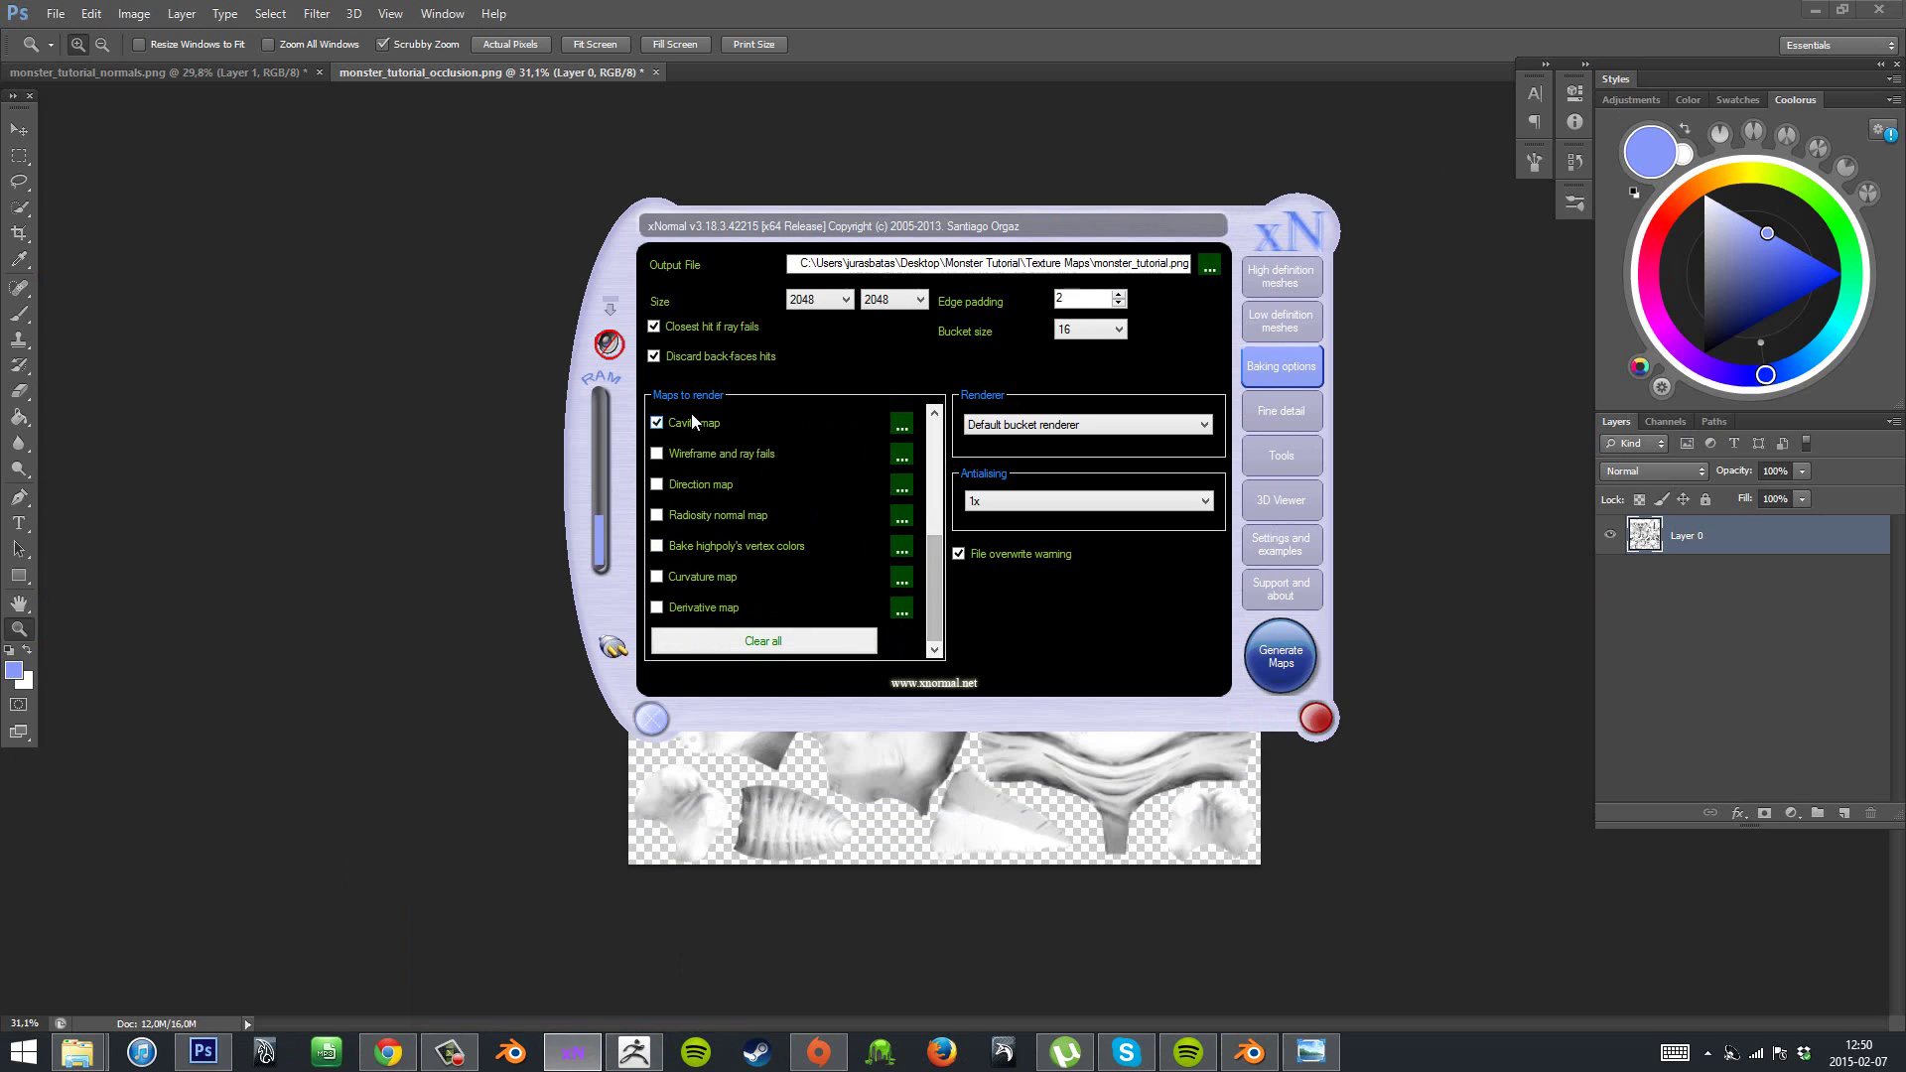
click(657, 545)
- Turn off Ignore per-vertex-color for the high definition body mesh and generate the maps
click(1308, 284)
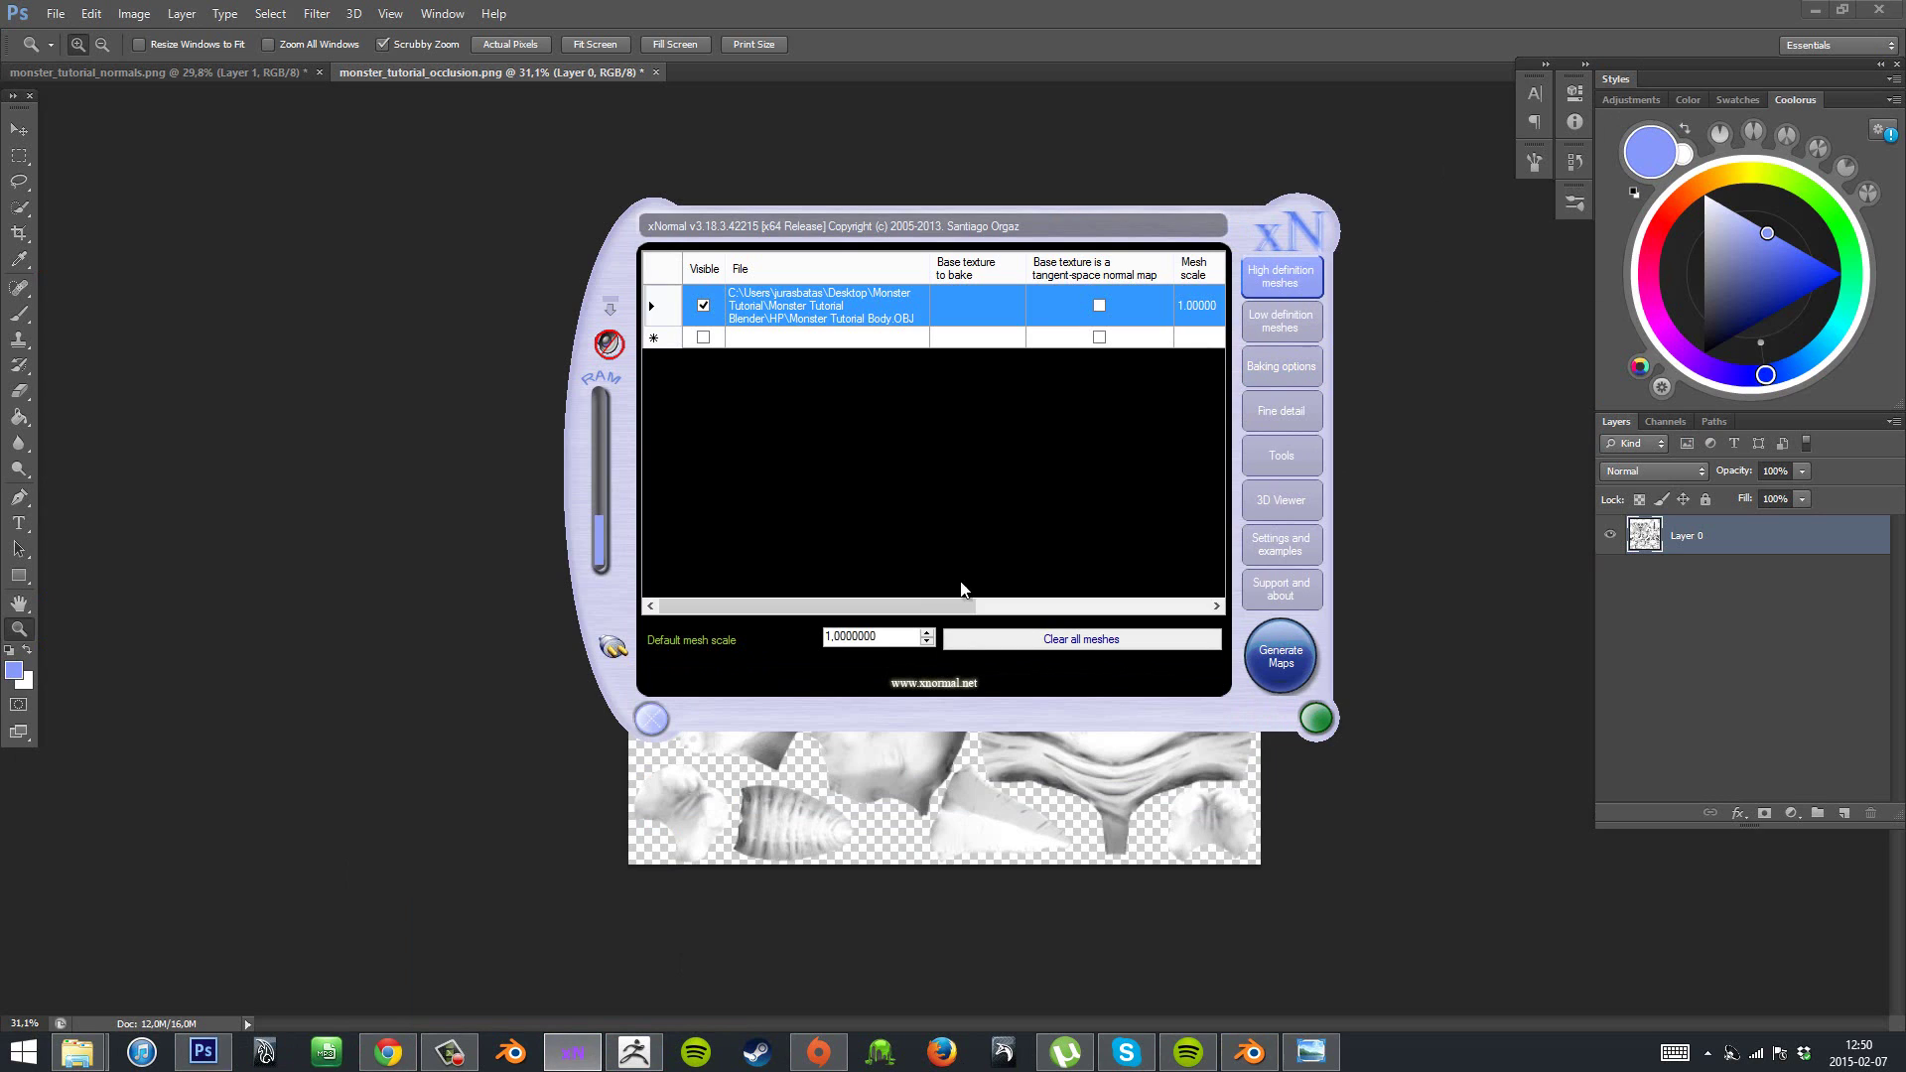
drag(919, 605, 1034, 603)
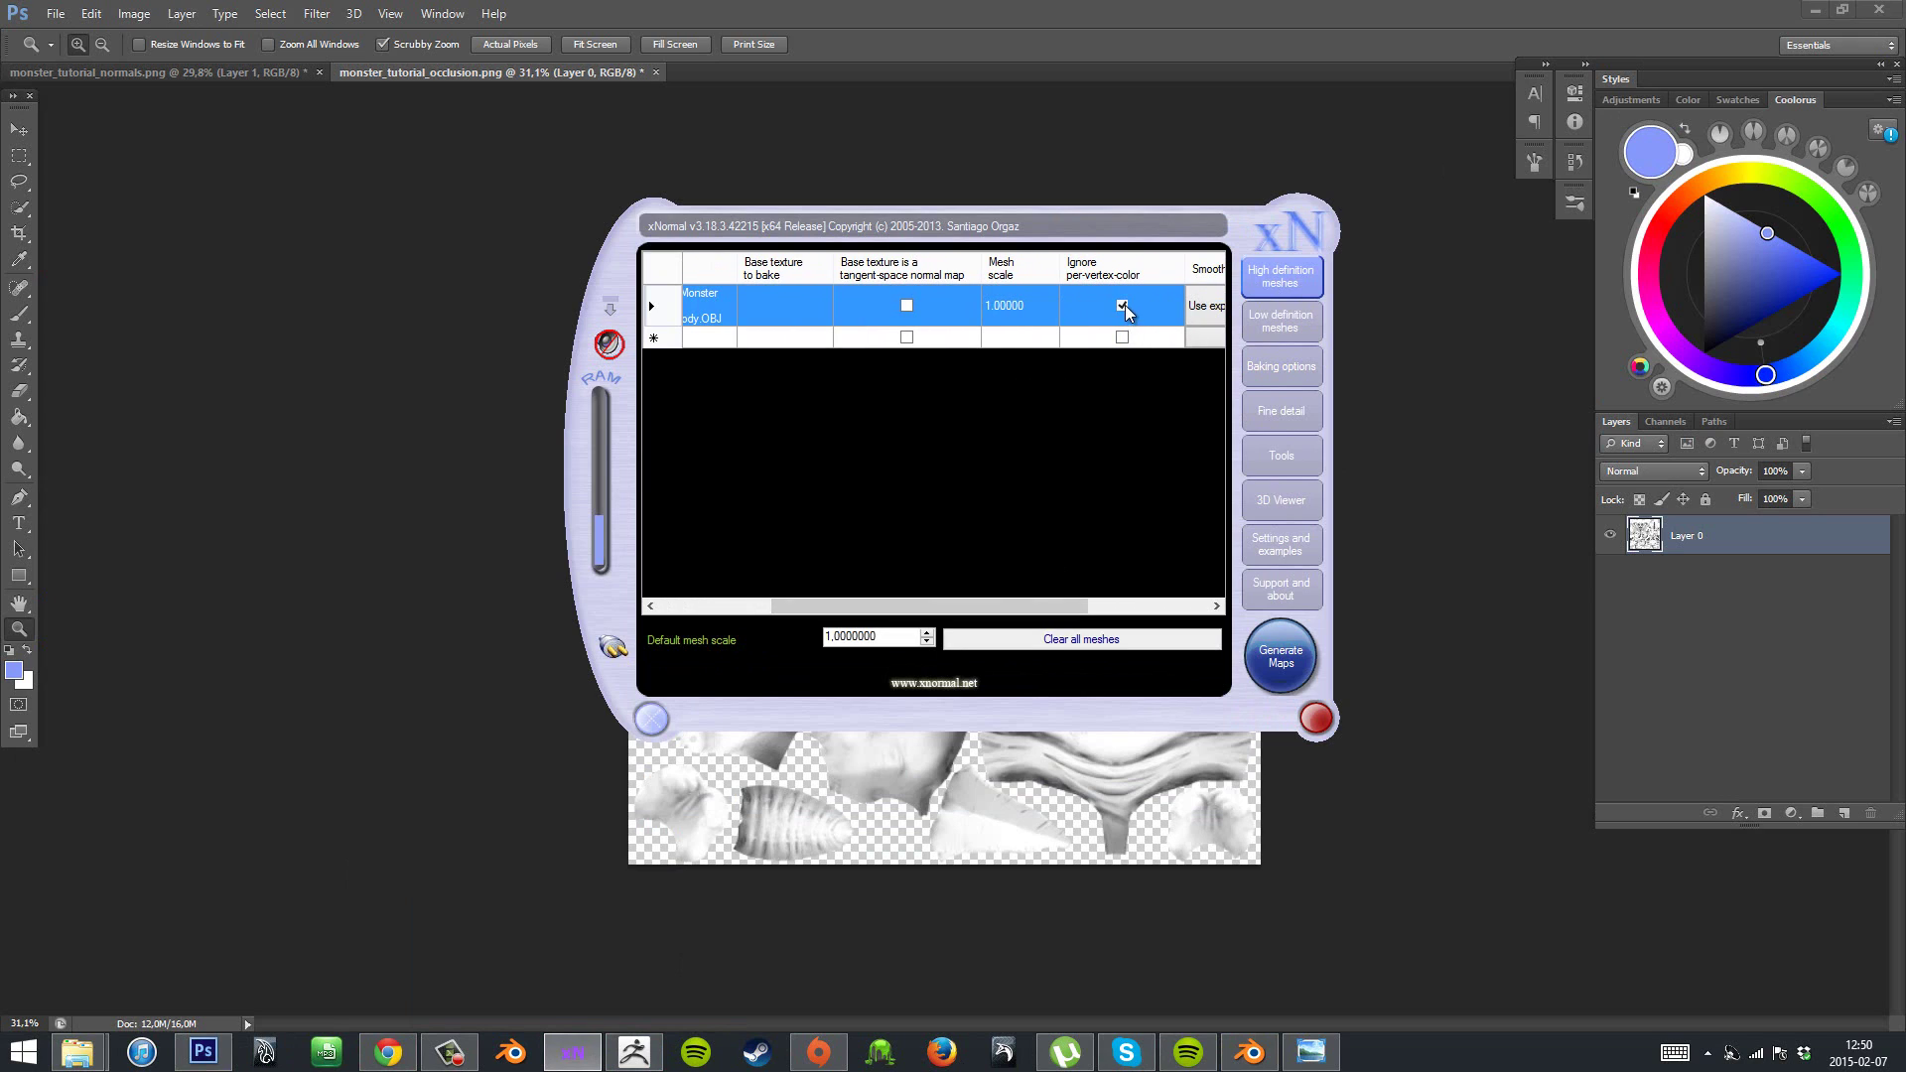
click(1265, 649)
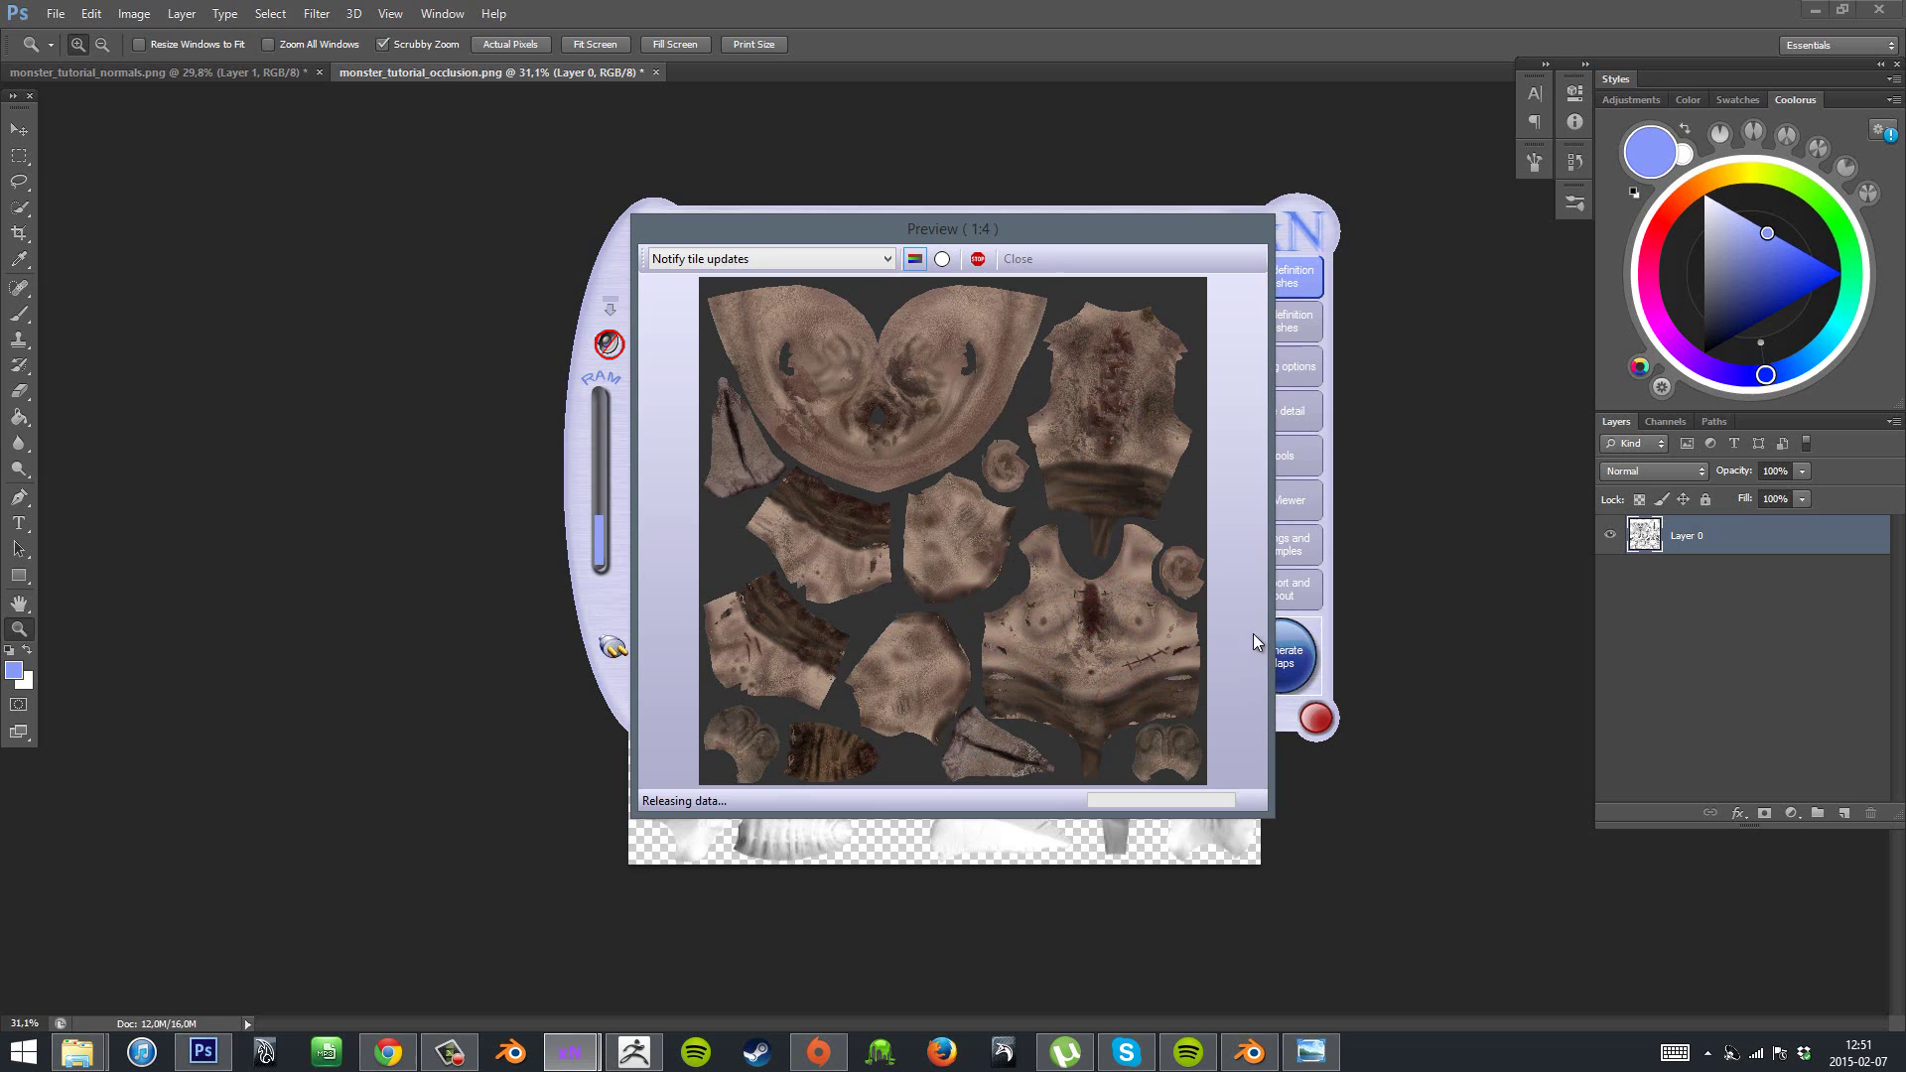
click(1015, 259)
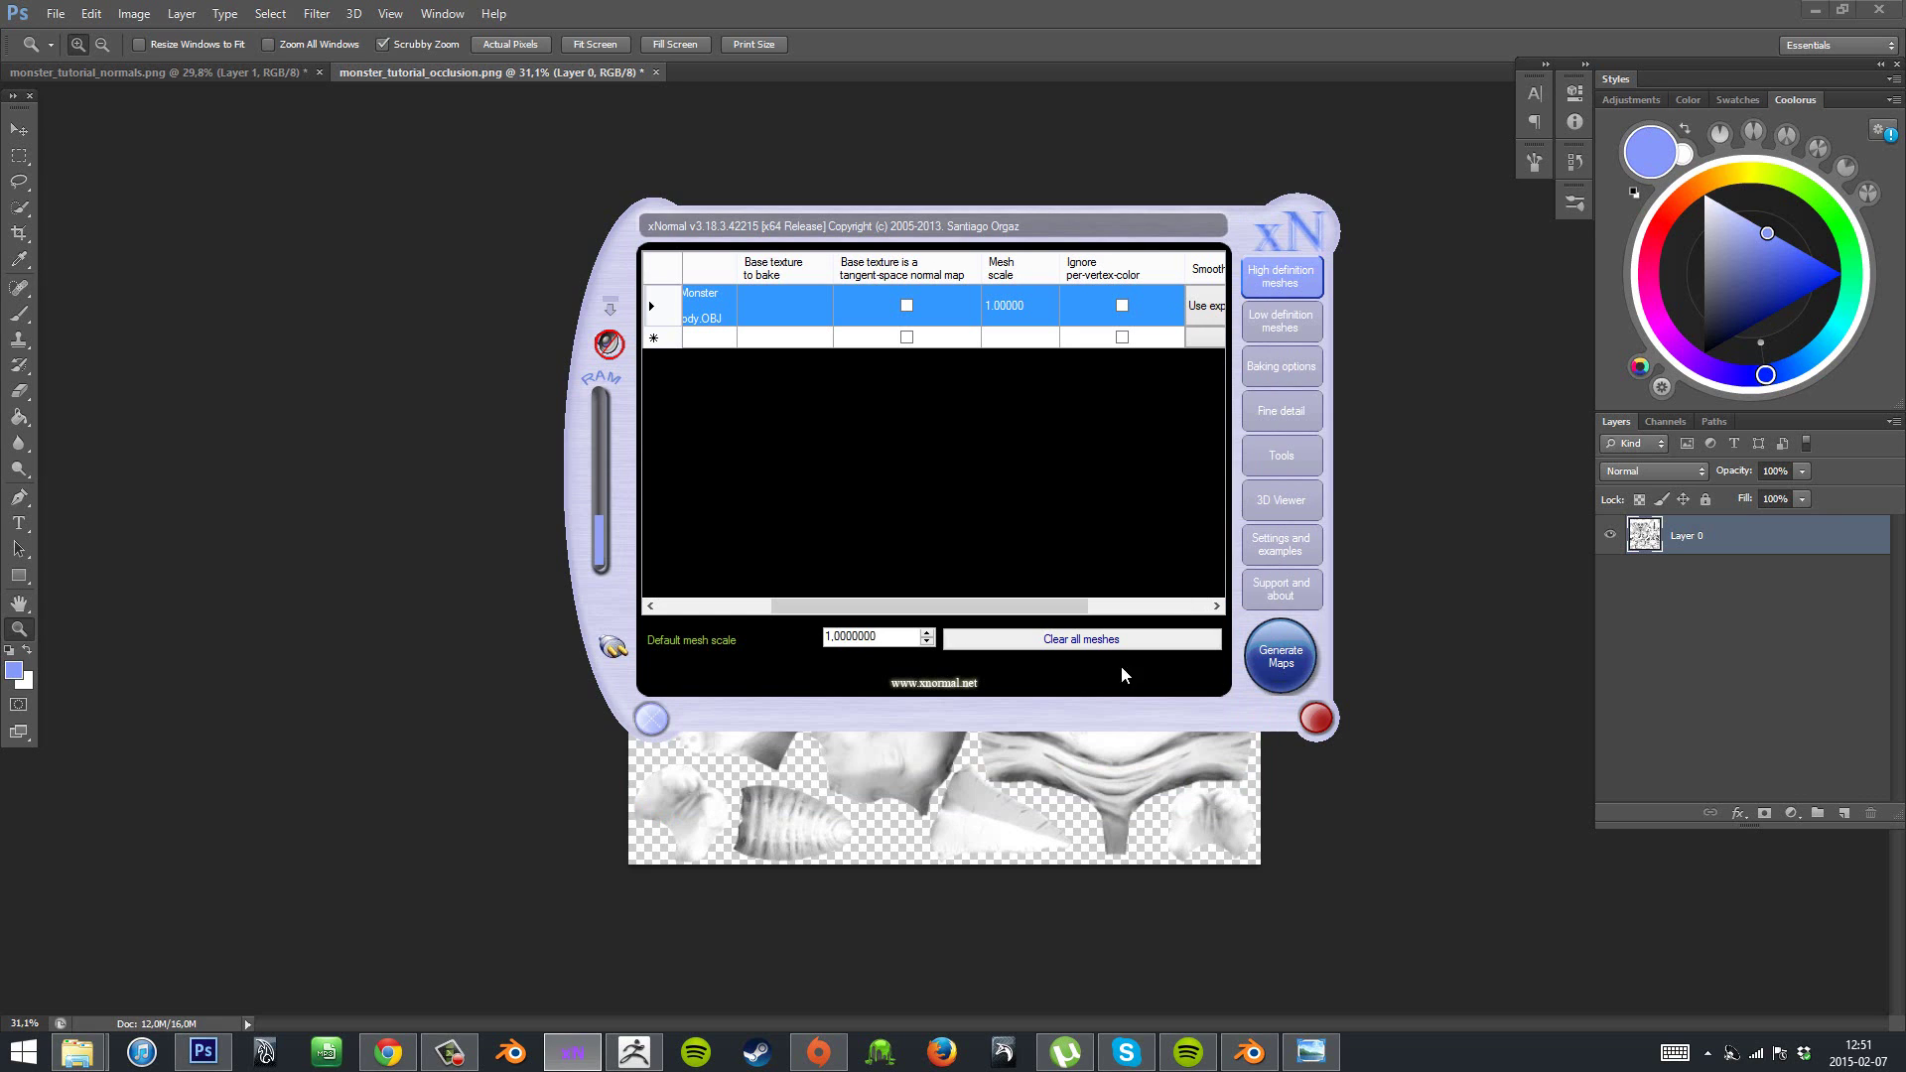
click(1164, 739)
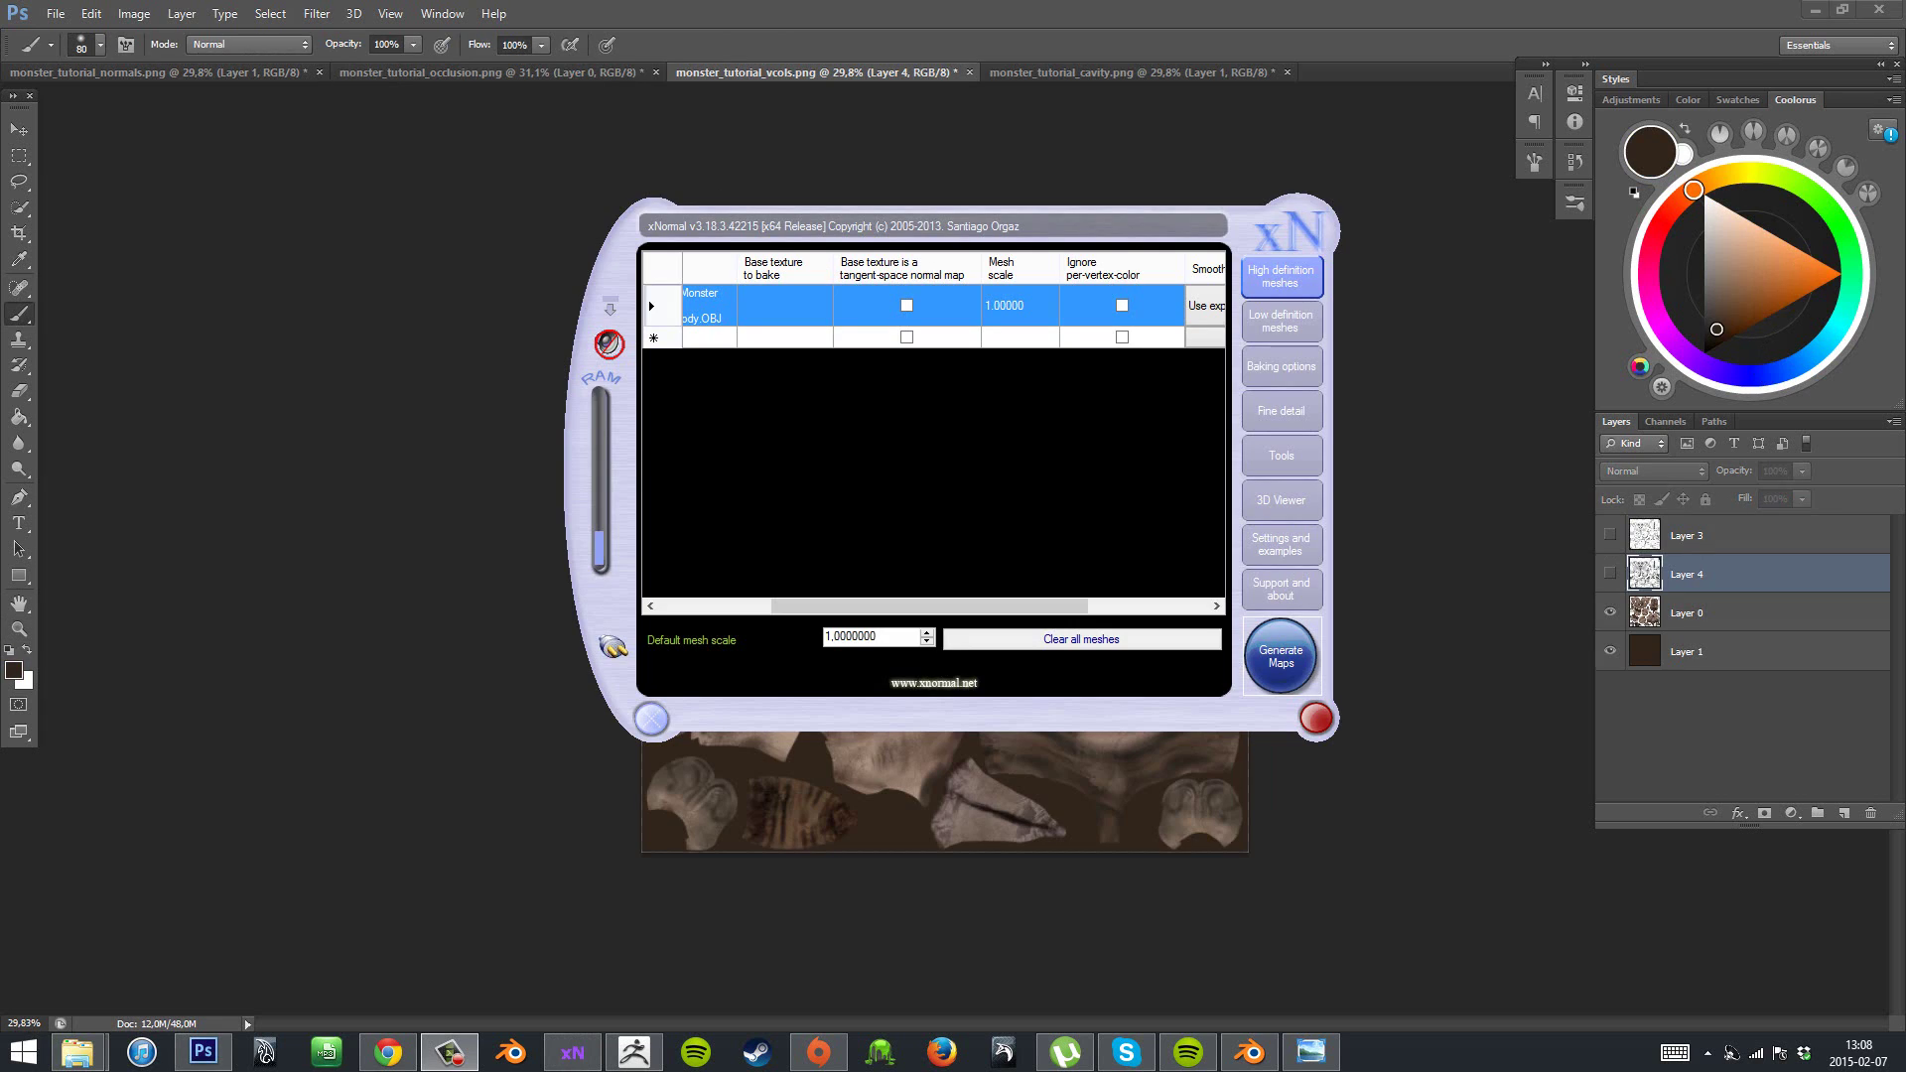
- Replace the high definition body mesh with Monster Tutorial Eyes.OBJ from the HP folder
click(1081, 639)
double_click(1131, 473)
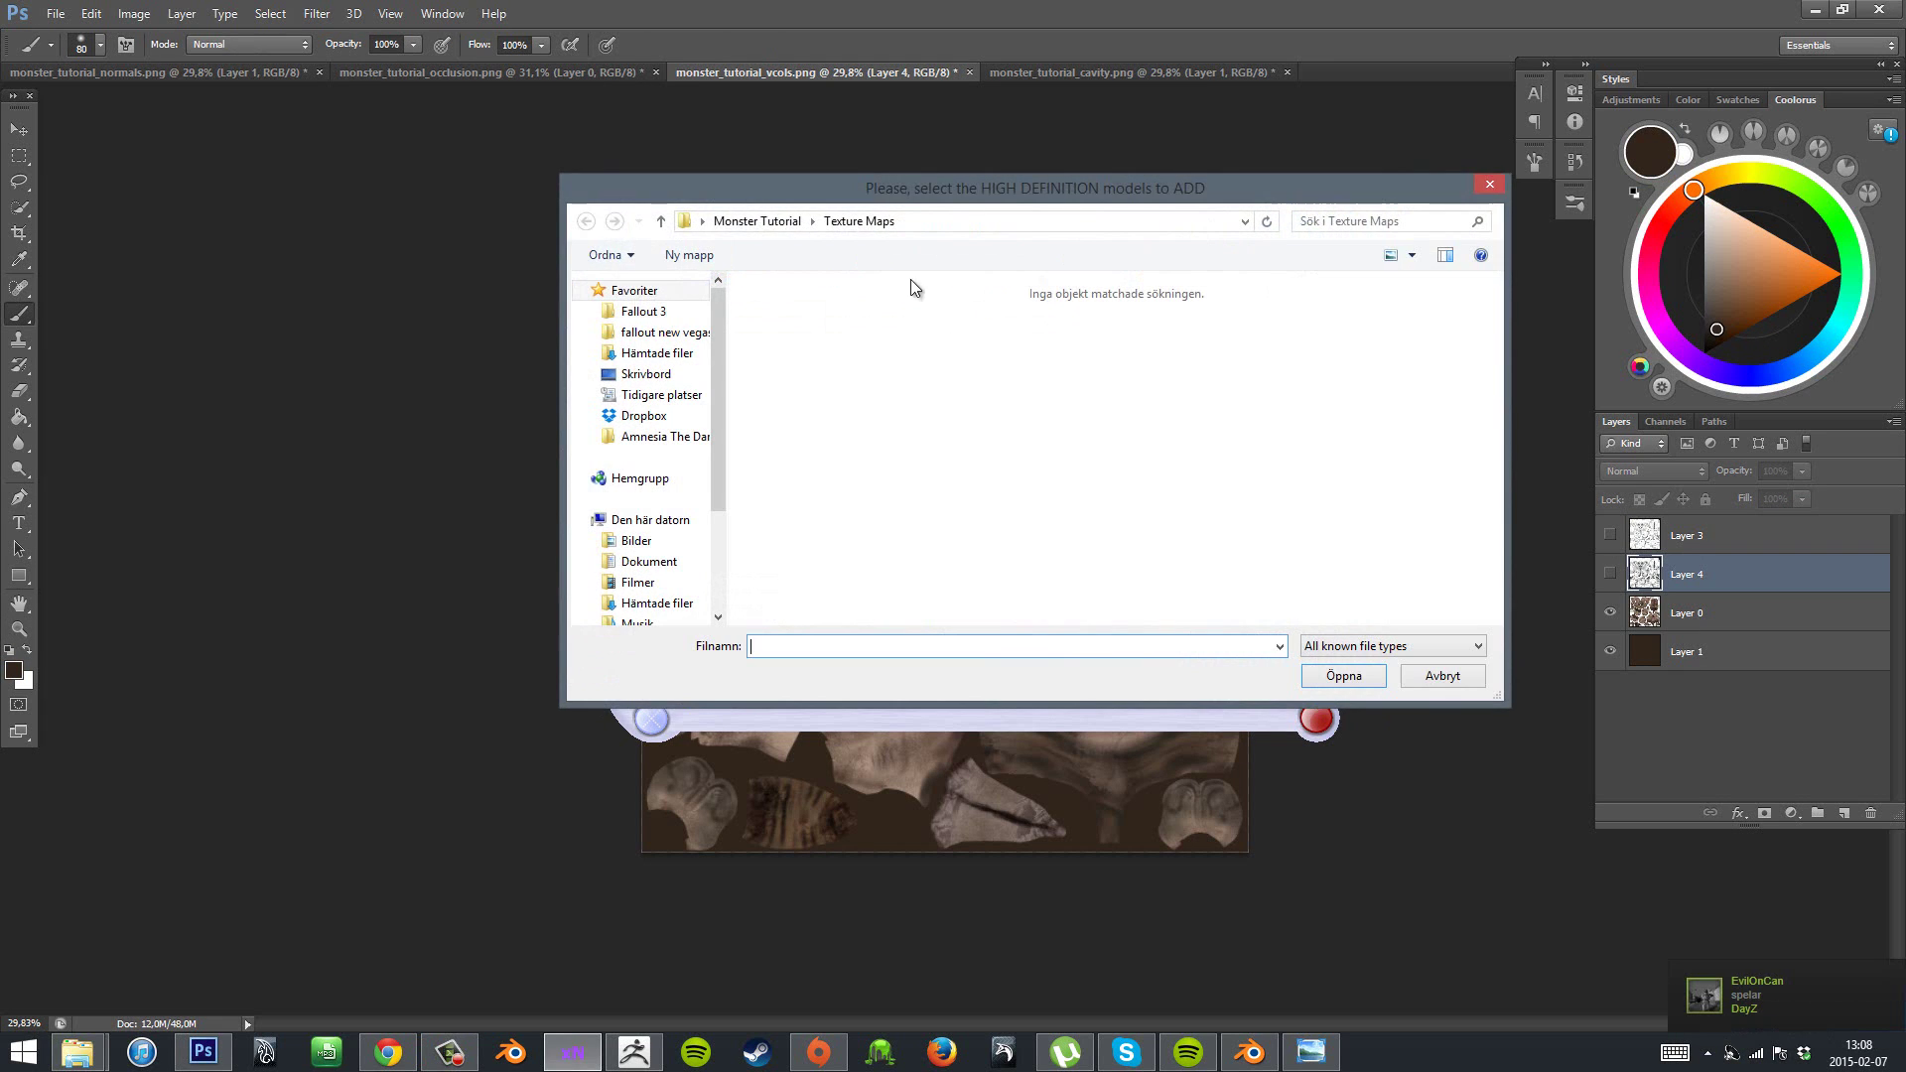
click(809, 225)
double_click(824, 336)
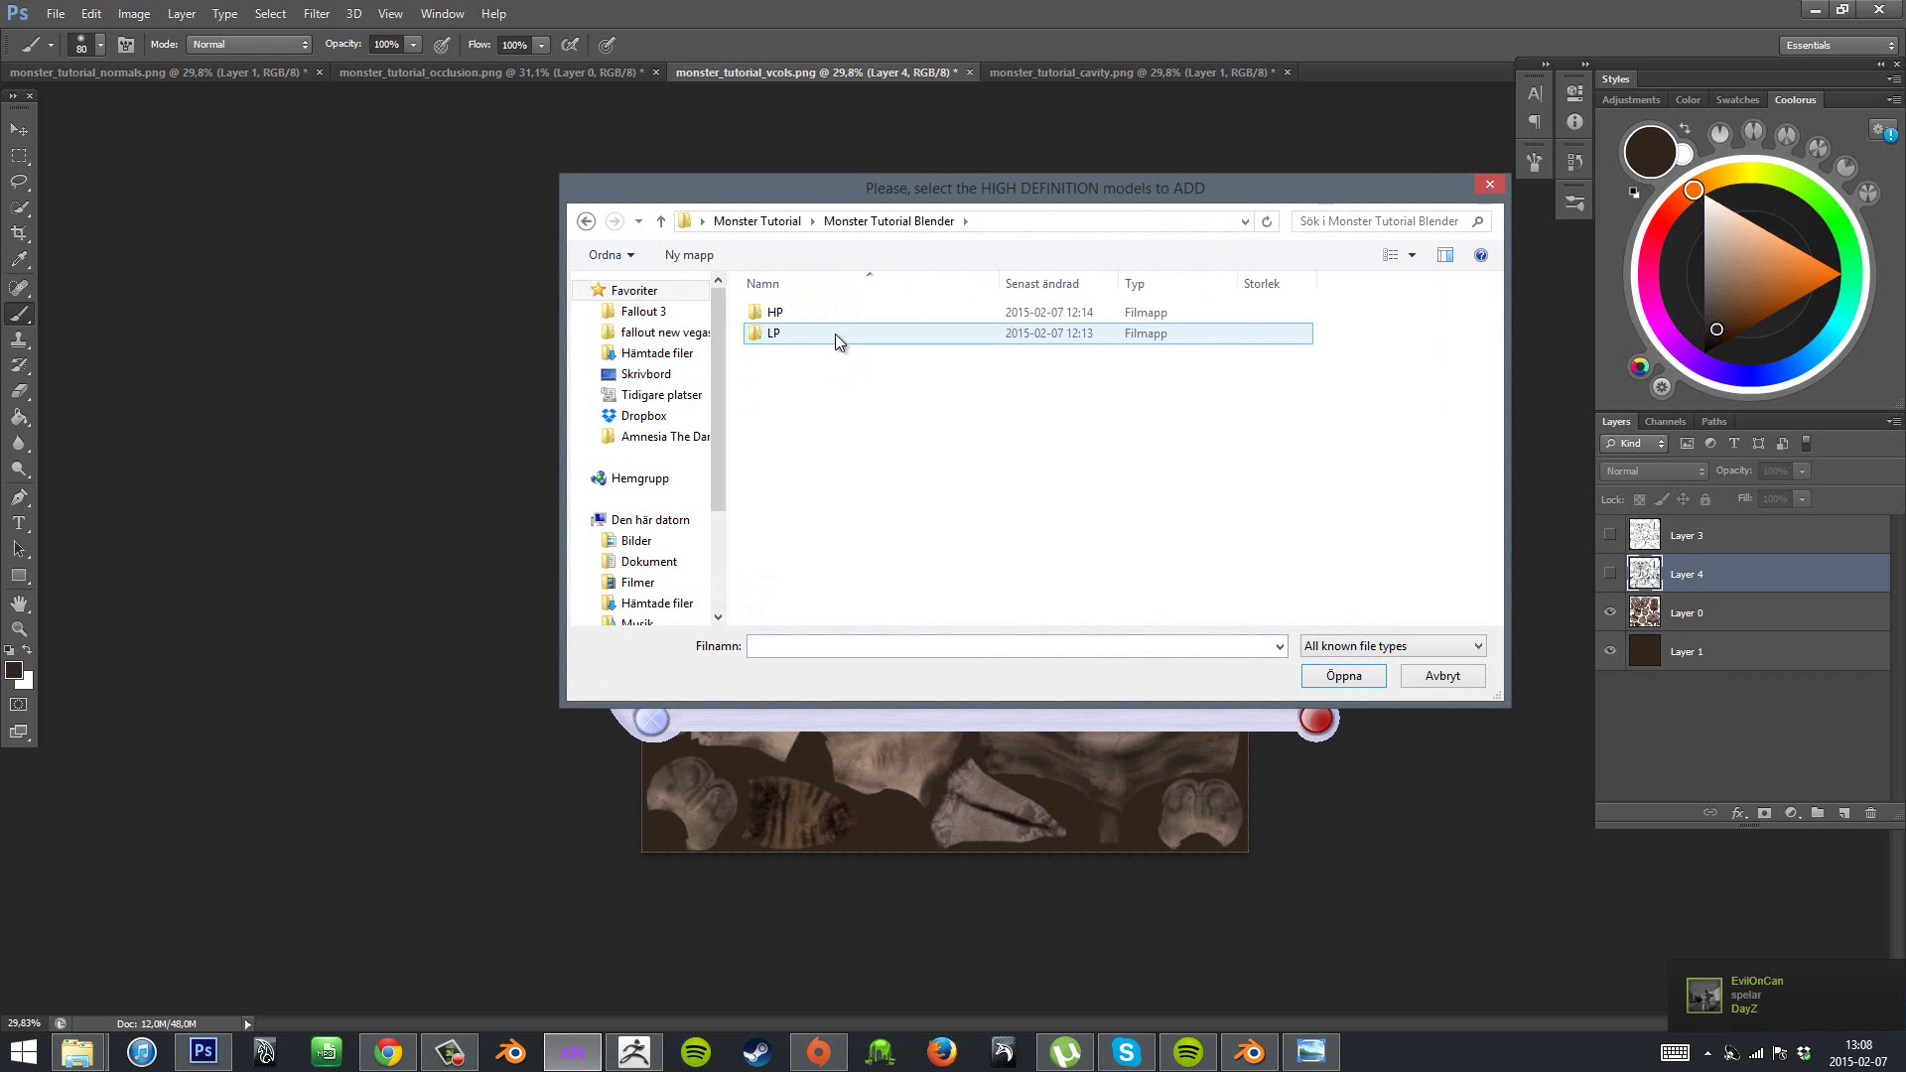
click(844, 313)
double_click(844, 313)
double_click(846, 333)
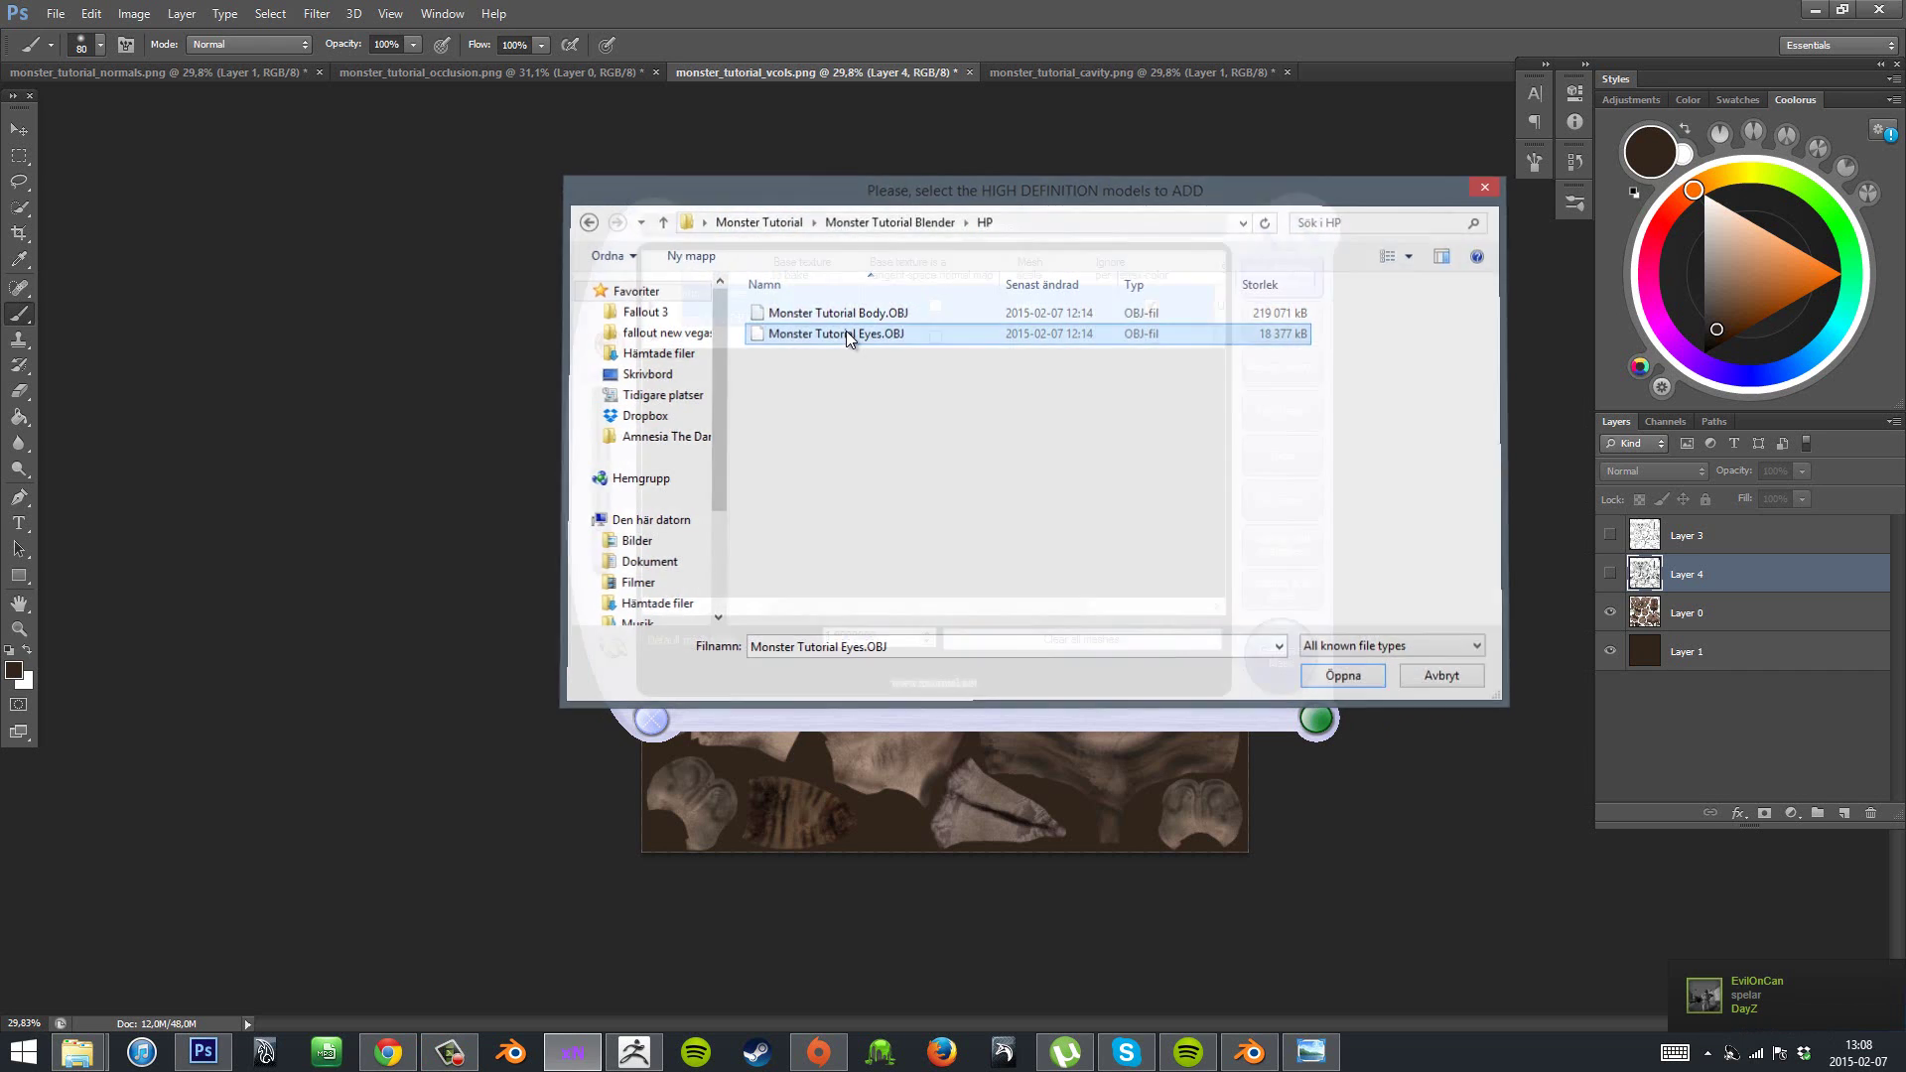
- Replace the low definition mesh with Monster Tutorial Eyes.OBJ from the HP folder
click(1280, 321)
click(1052, 652)
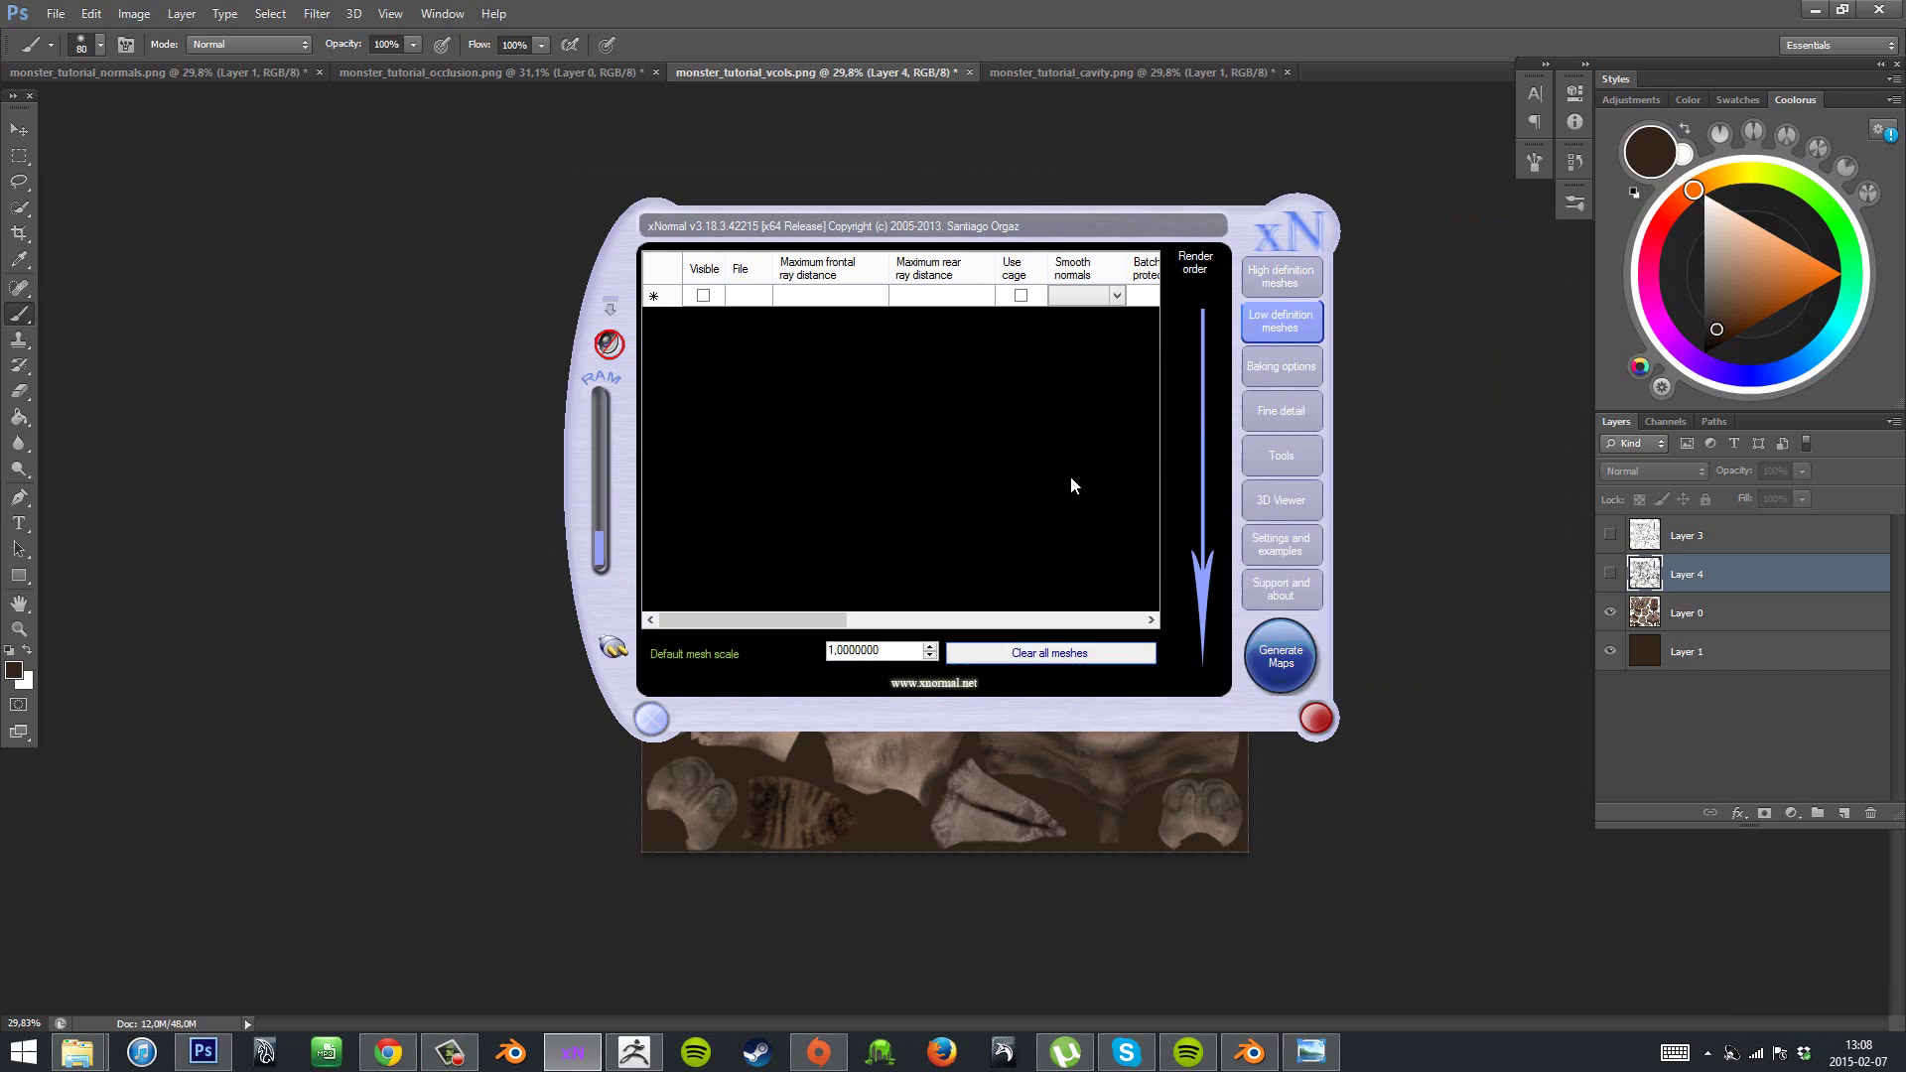
right_click(1070, 475)
click(1142, 488)
double_click(913, 331)
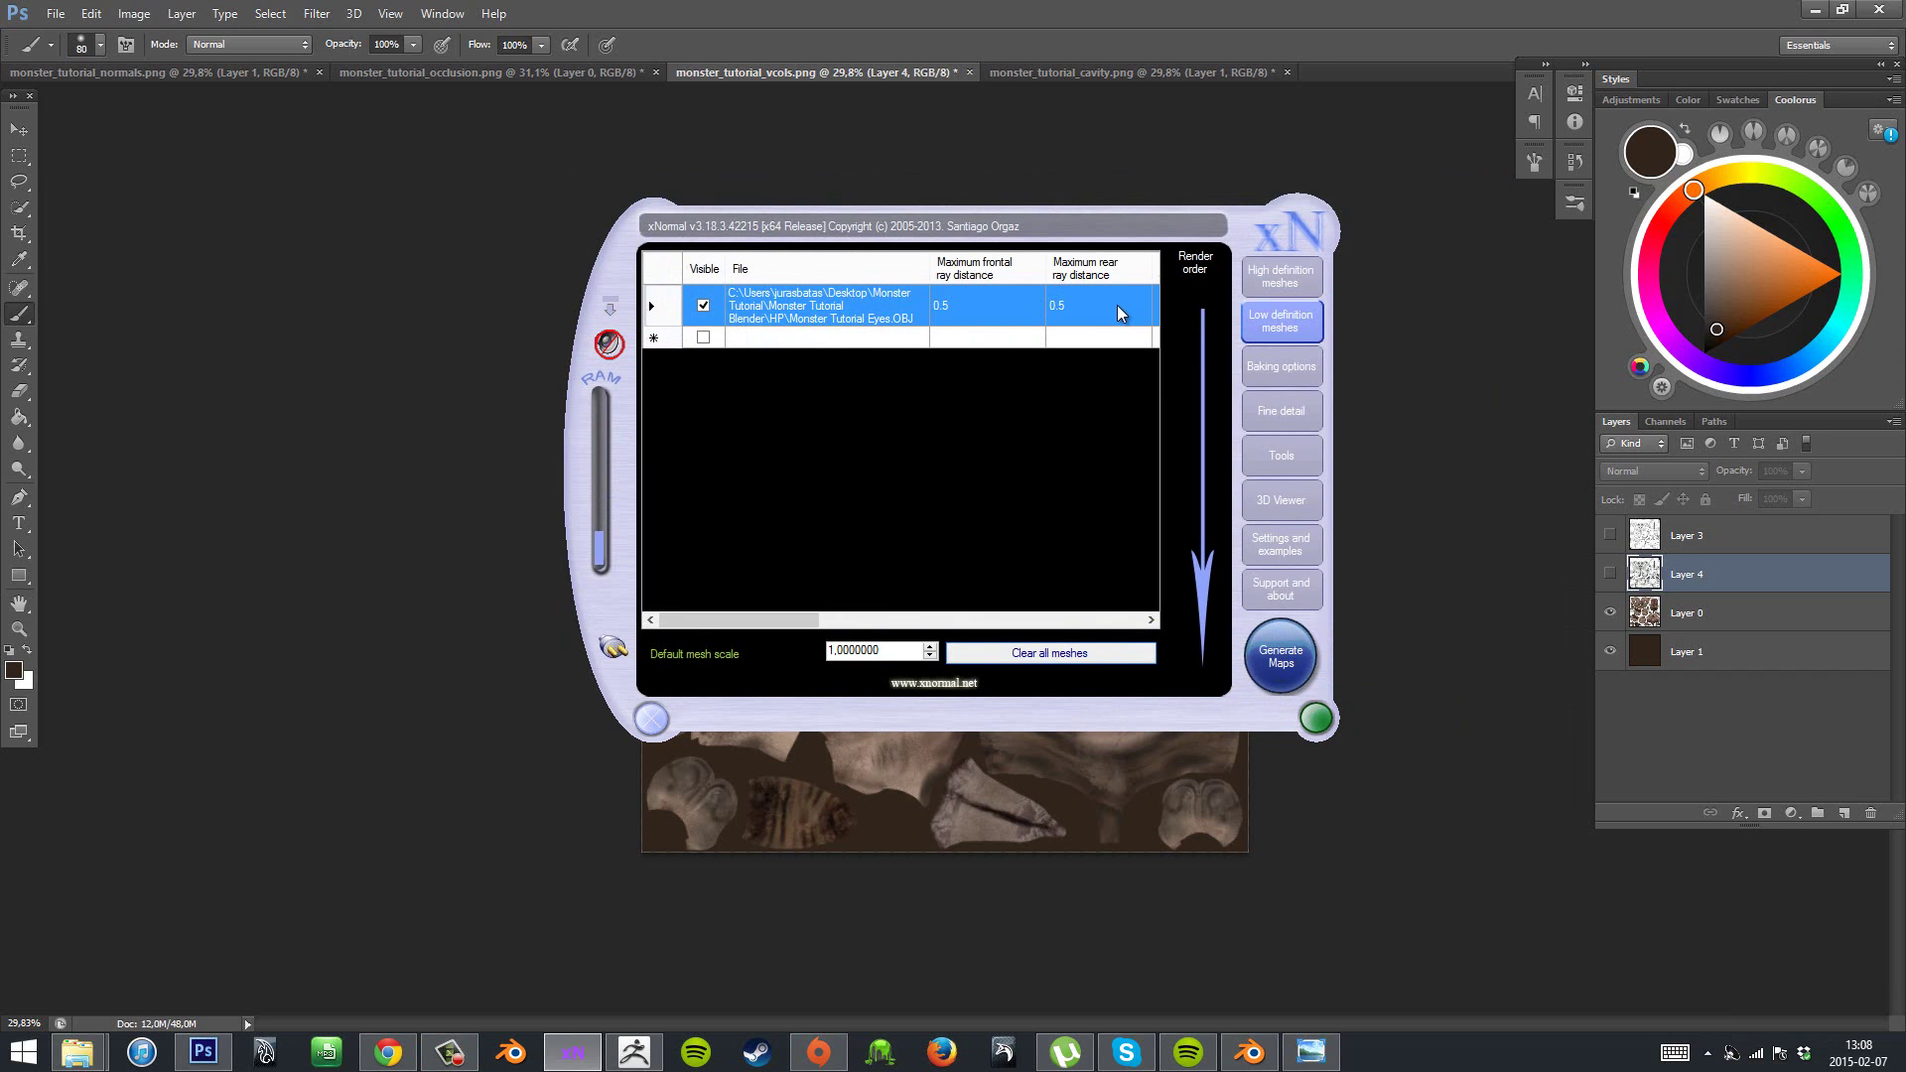
- Turn off Ignore per-vertex-color for the high definition eyes mesh
click(1294, 367)
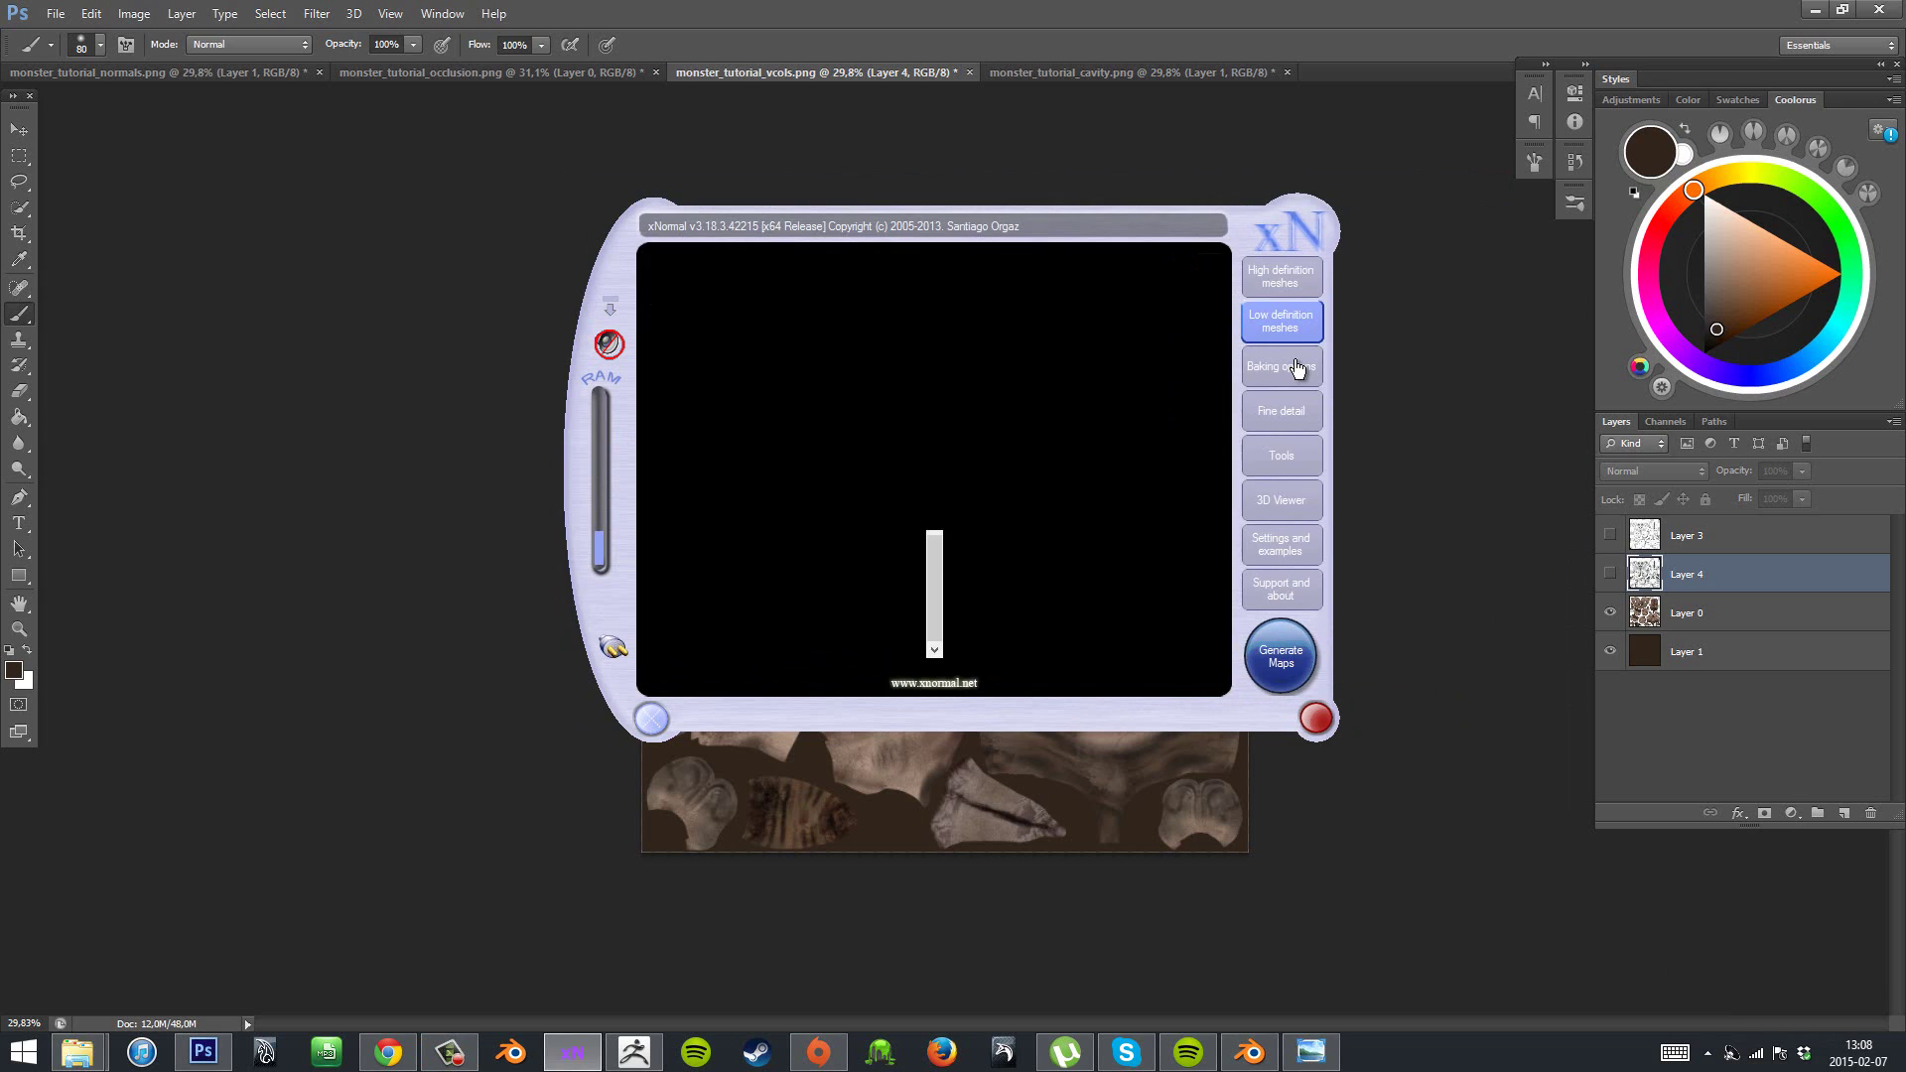
click(1255, 290)
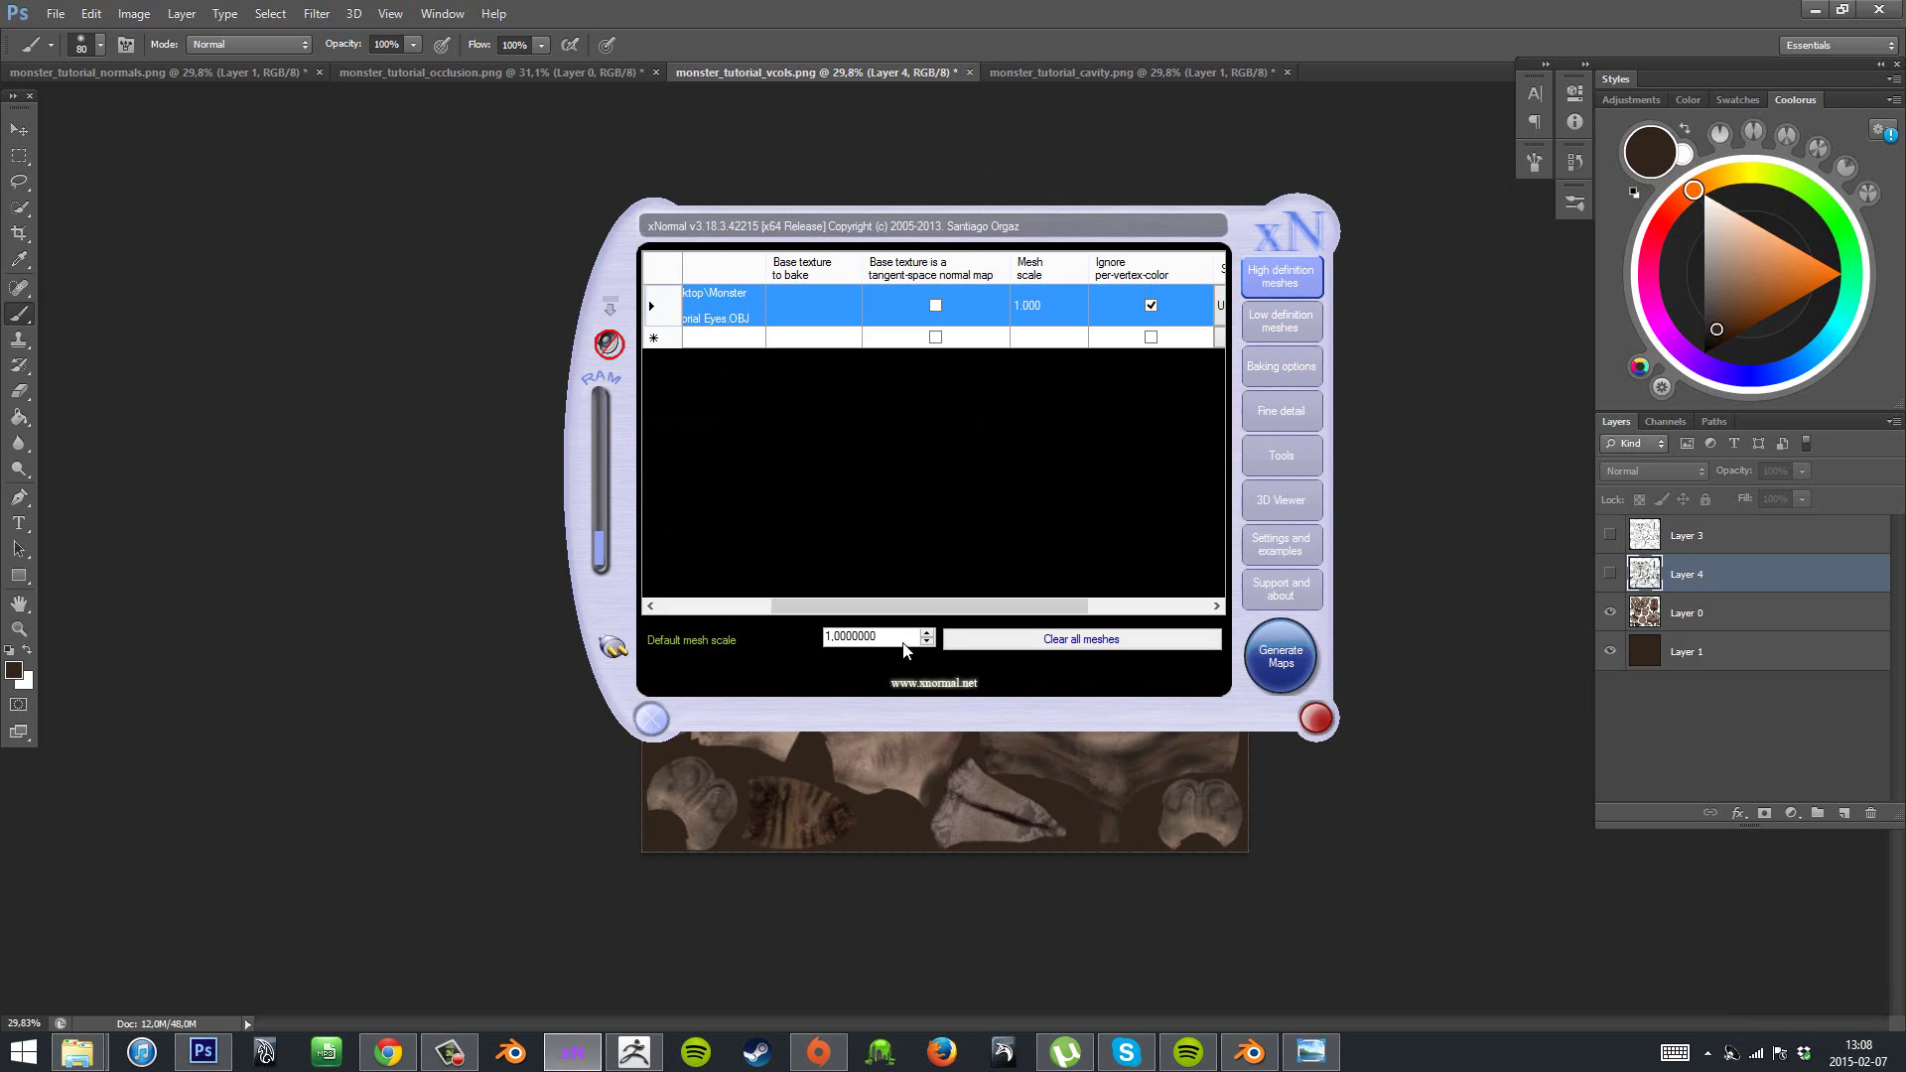
drag(935, 608, 1004, 413)
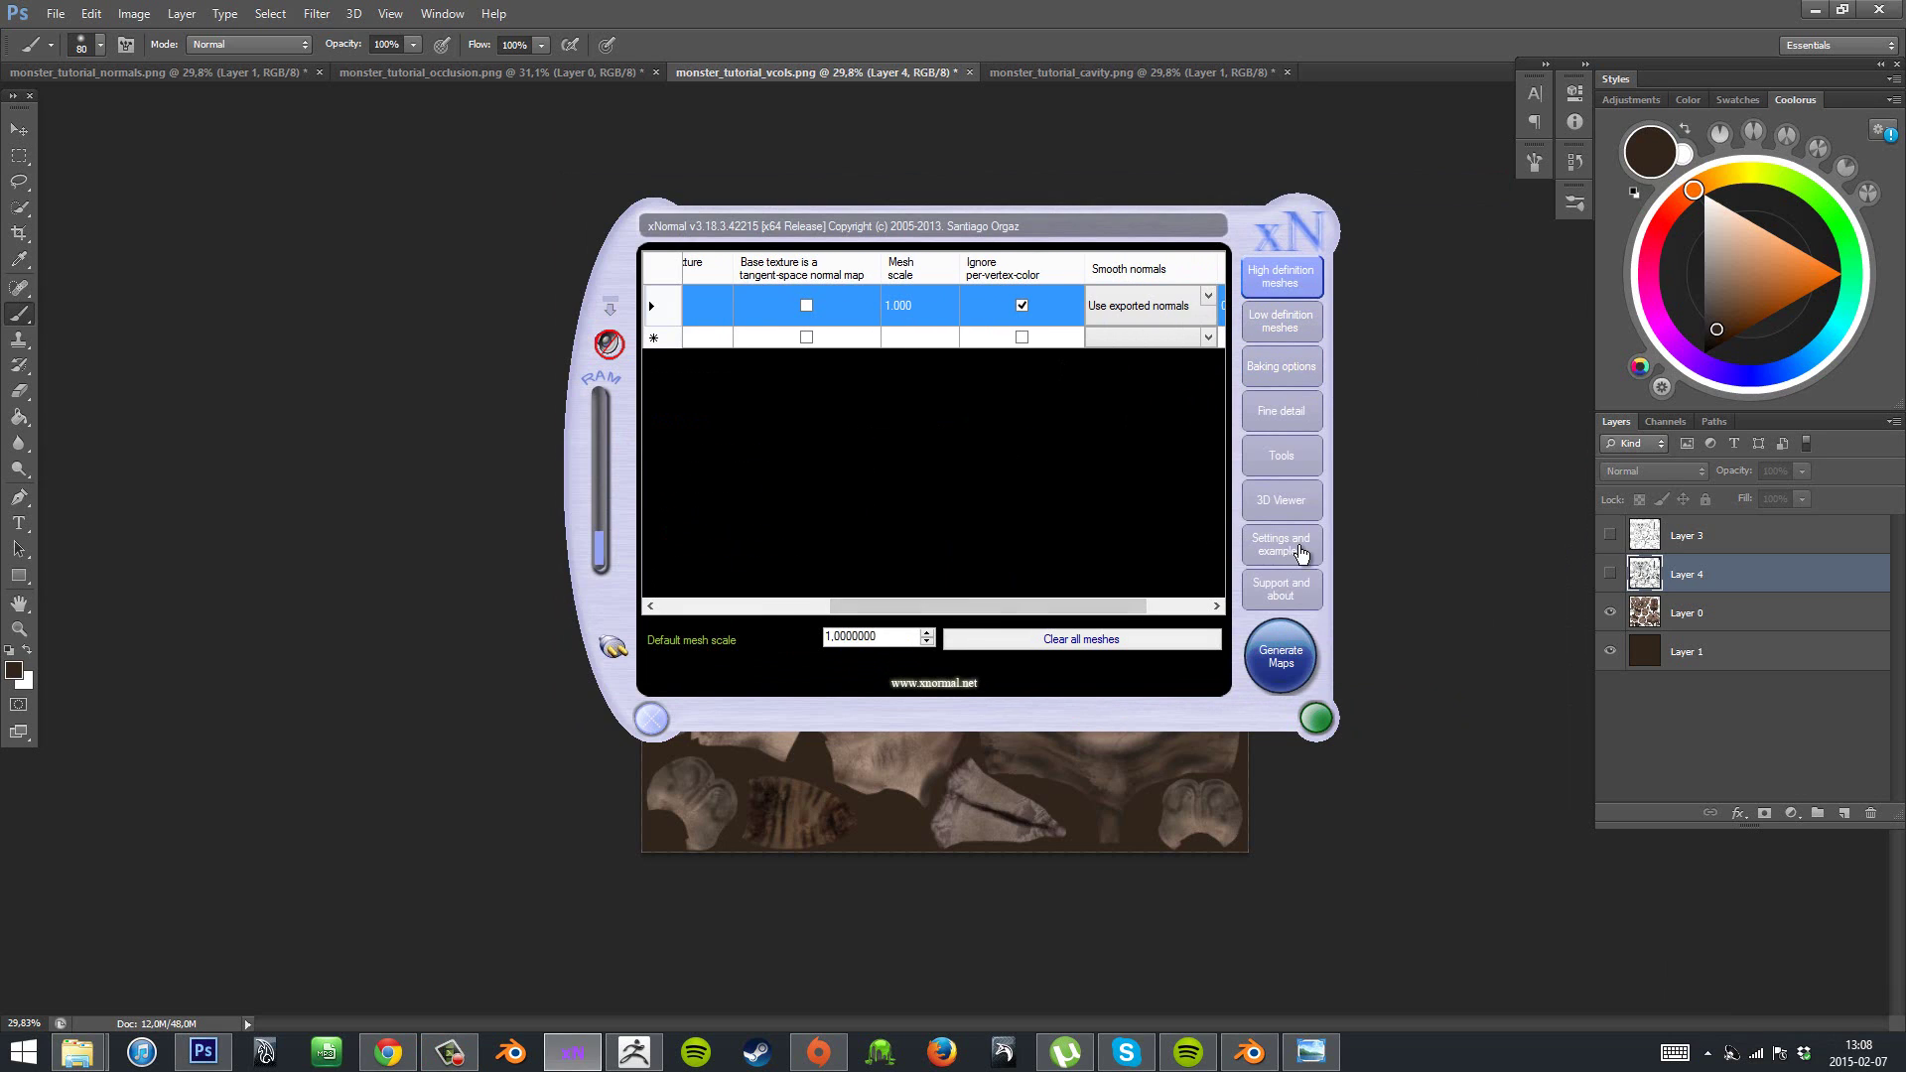
right_click(1025, 308)
click(1024, 307)
- Try to calculate the ray distances for the eyes with the Ray distance calculator
click(1283, 457)
click(1121, 536)
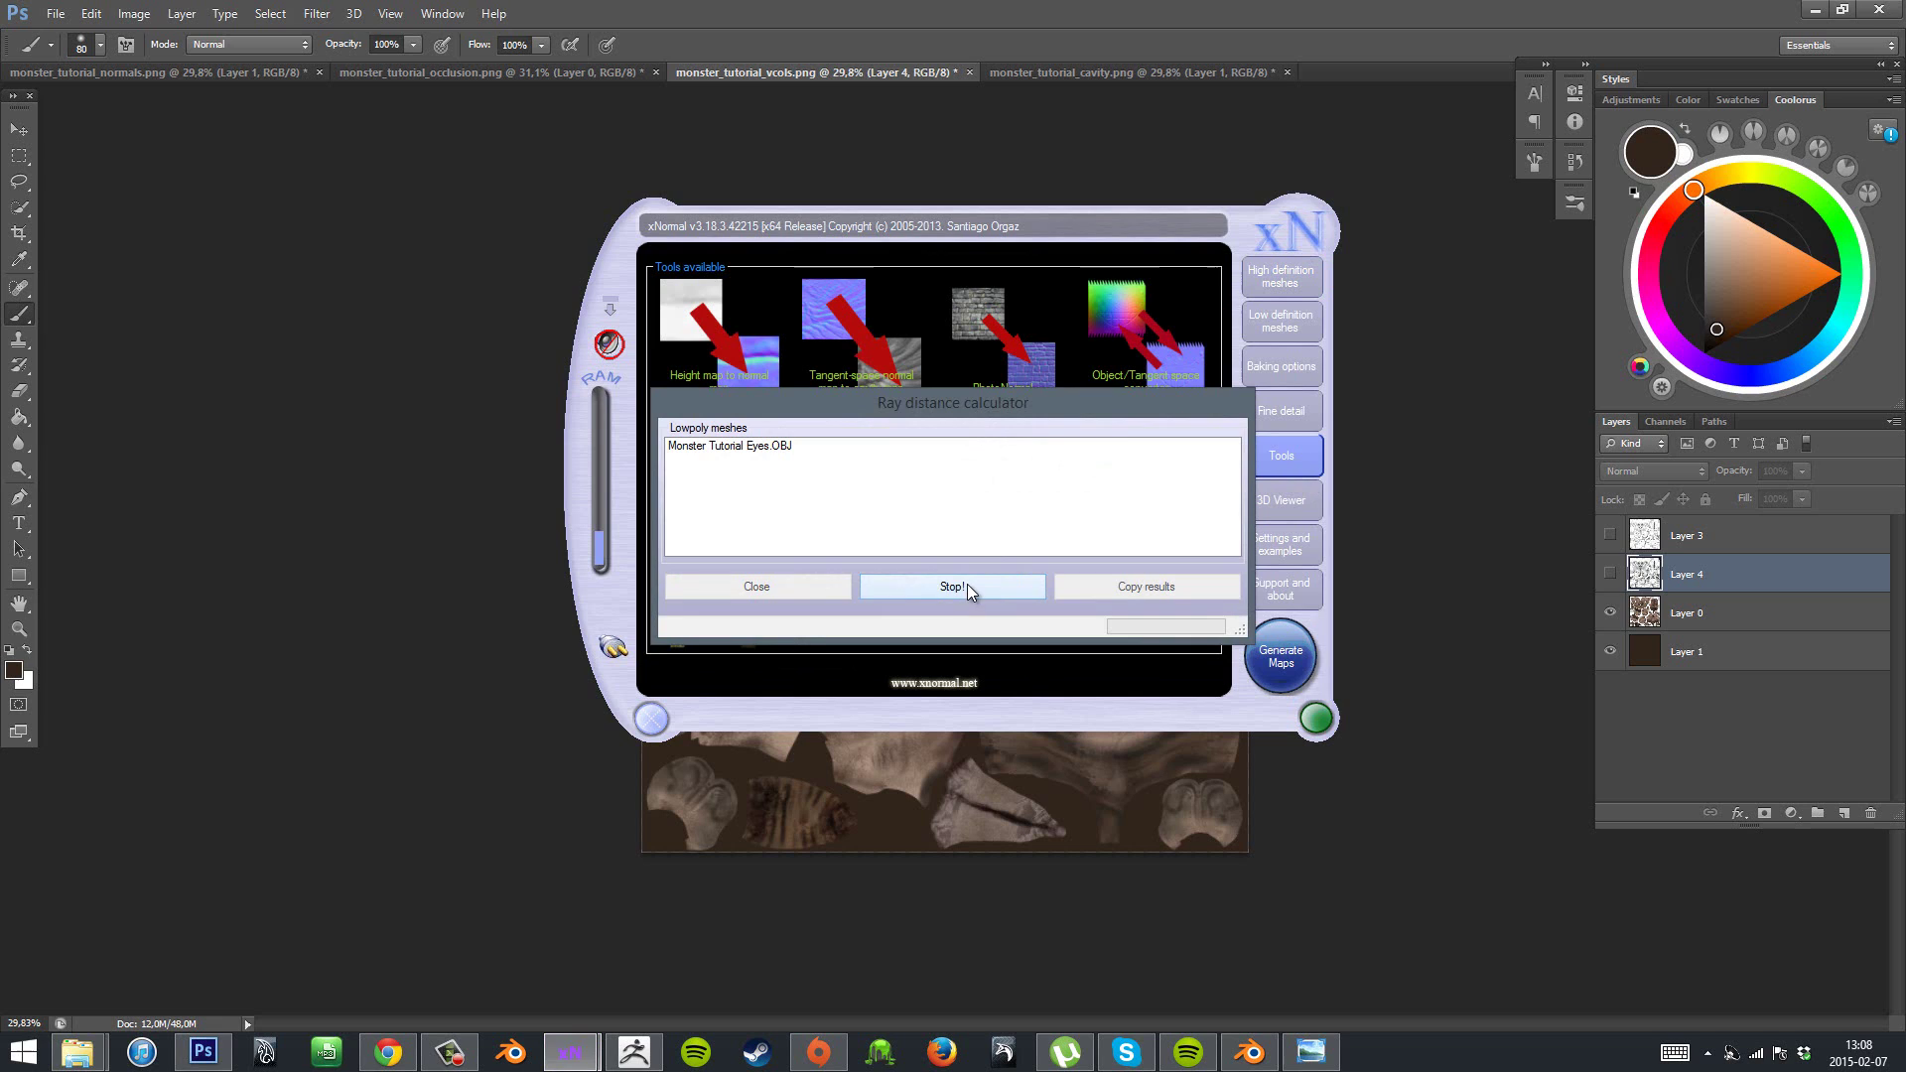
click(967, 587)
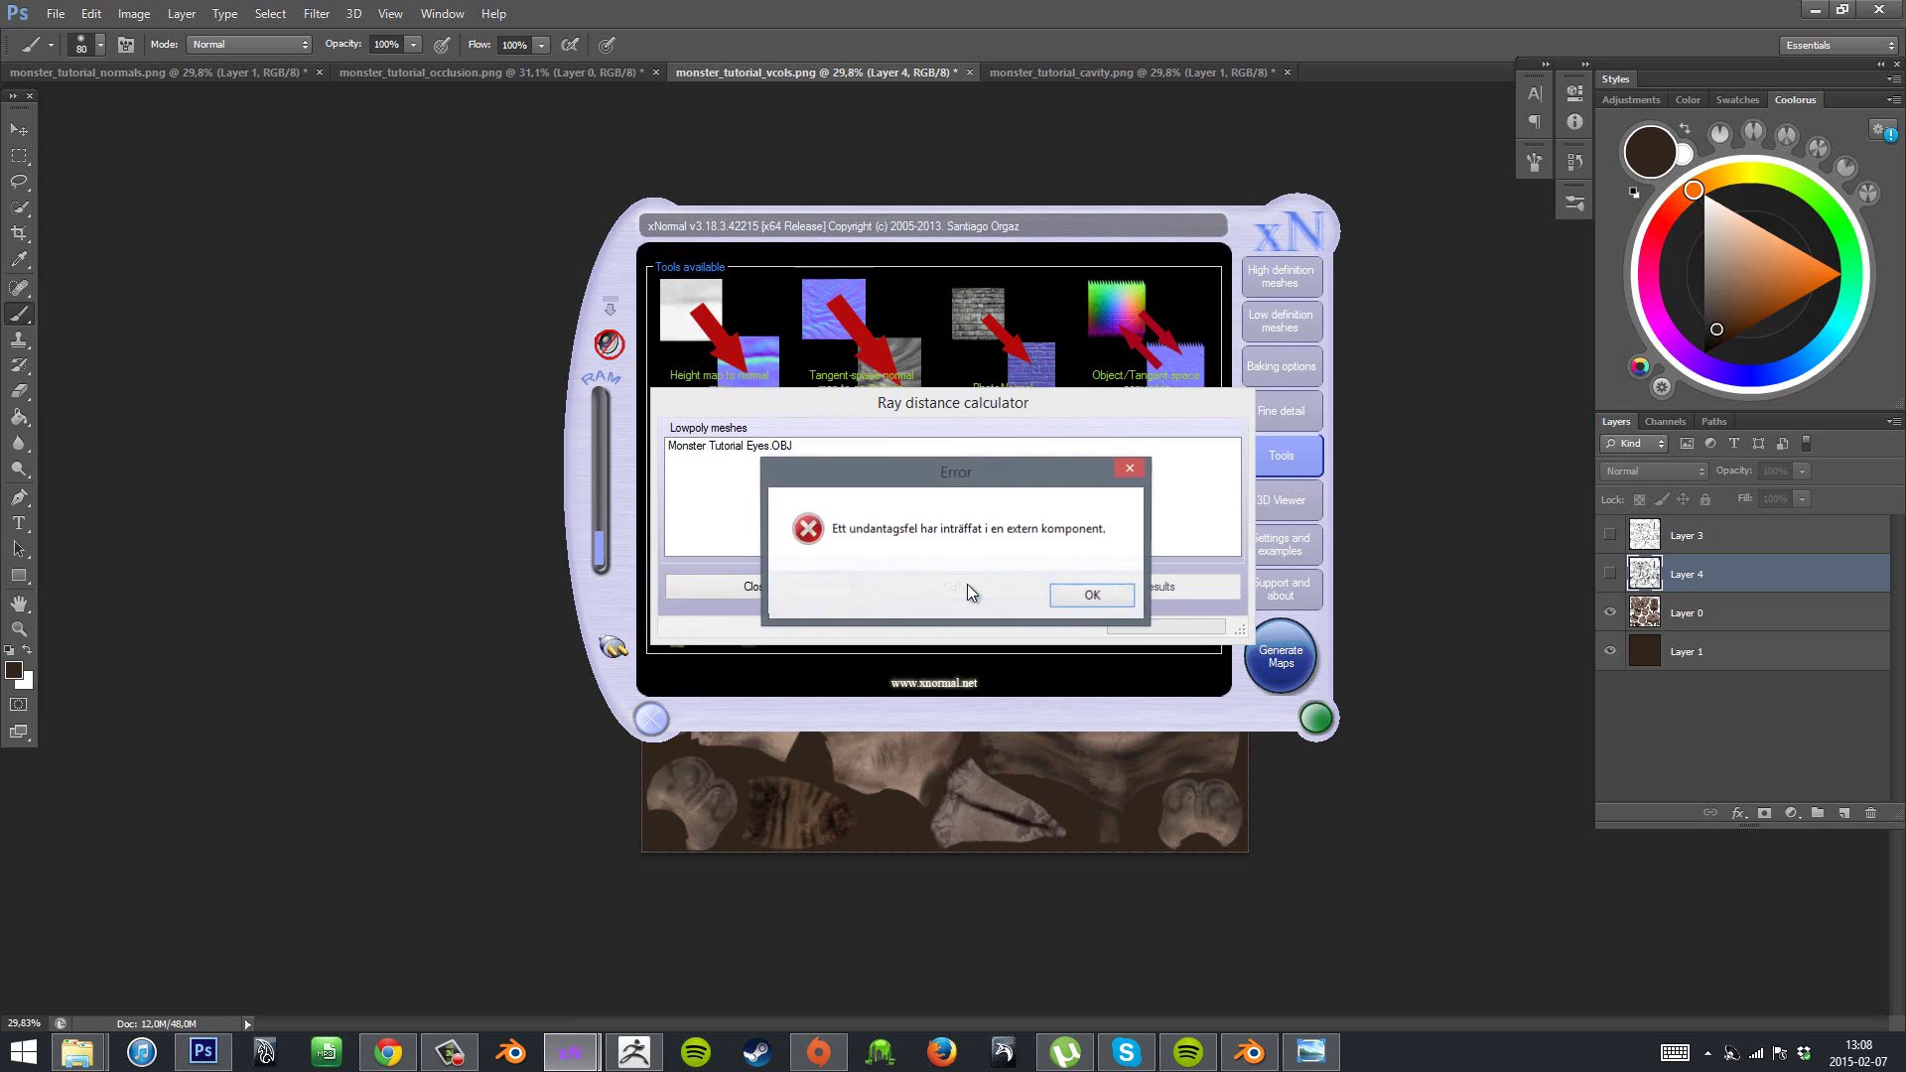
click(1109, 597)
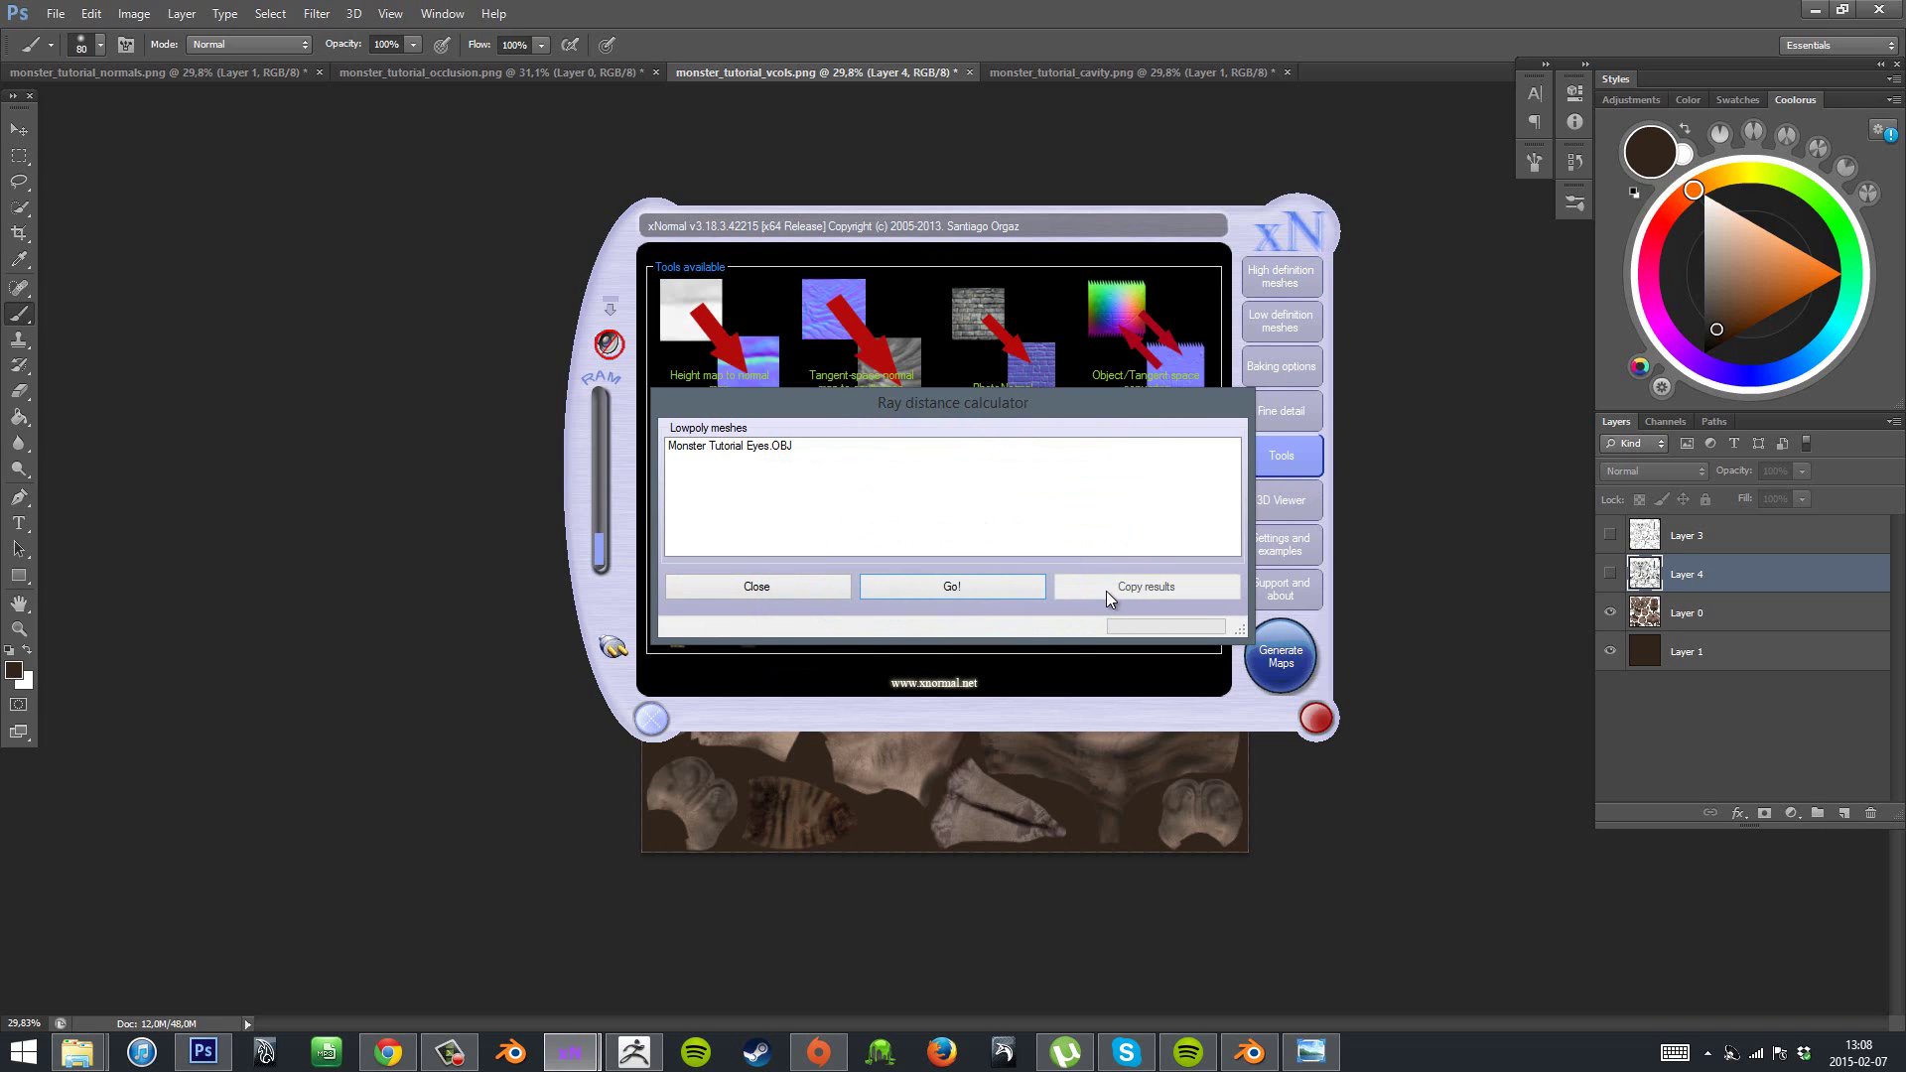
click(790, 586)
- Replace the low definition mesh with Monster Tutorial Eyes.OBJ from the LP folder
click(1318, 313)
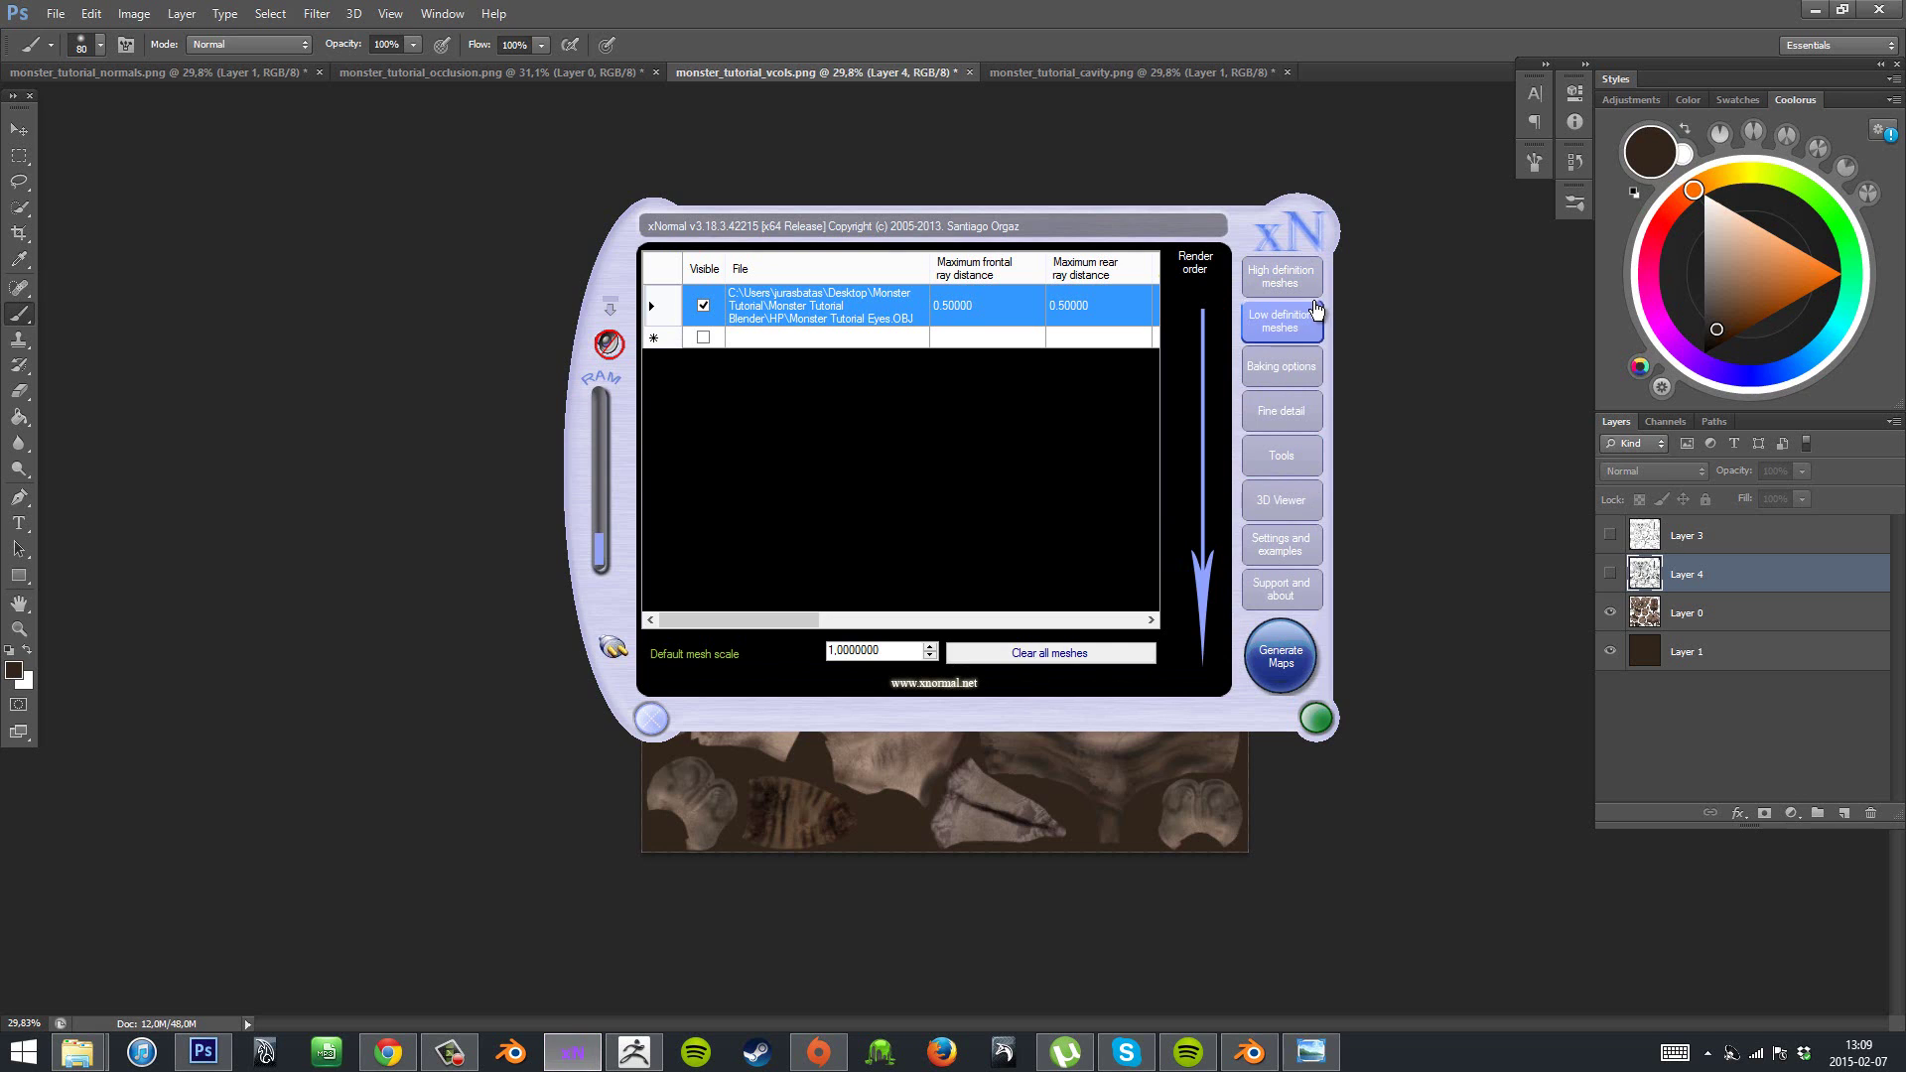
click(1054, 666)
right_click(1004, 474)
click(1105, 487)
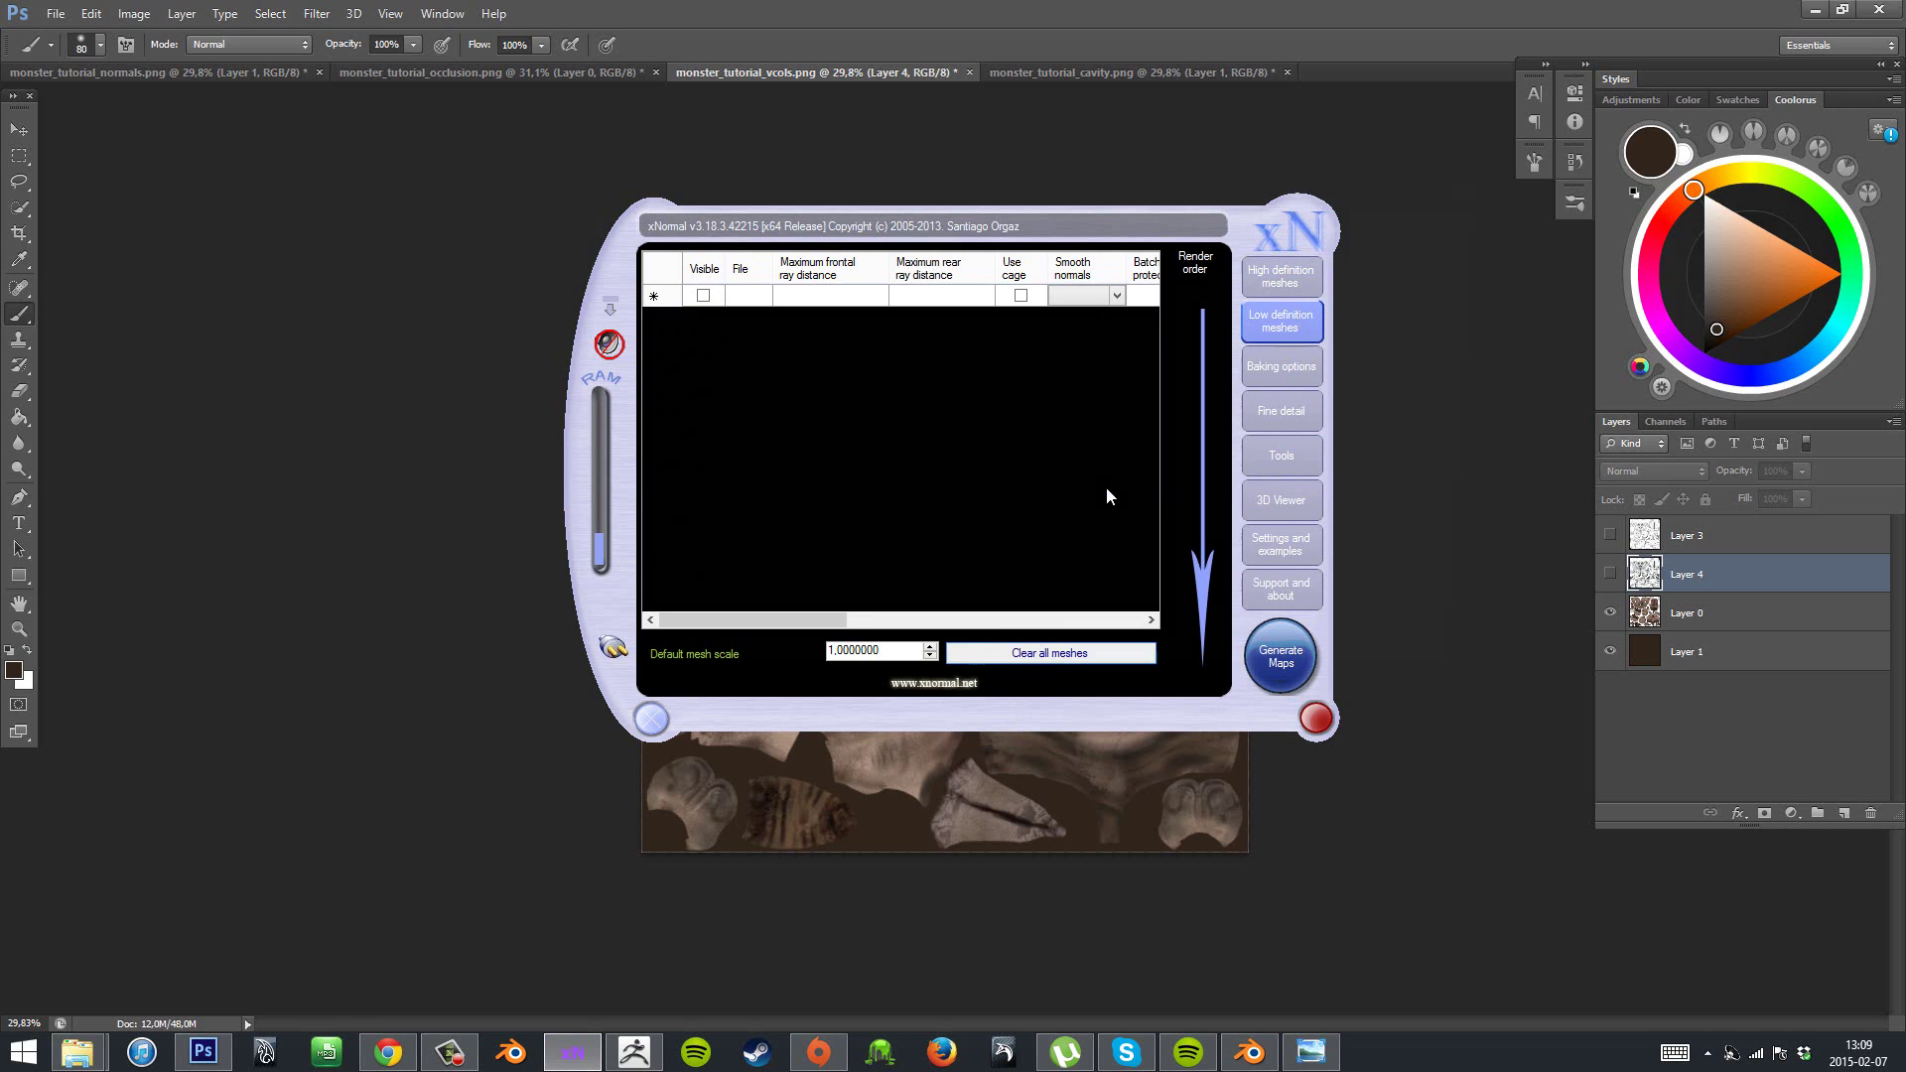
click(882, 223)
double_click(794, 331)
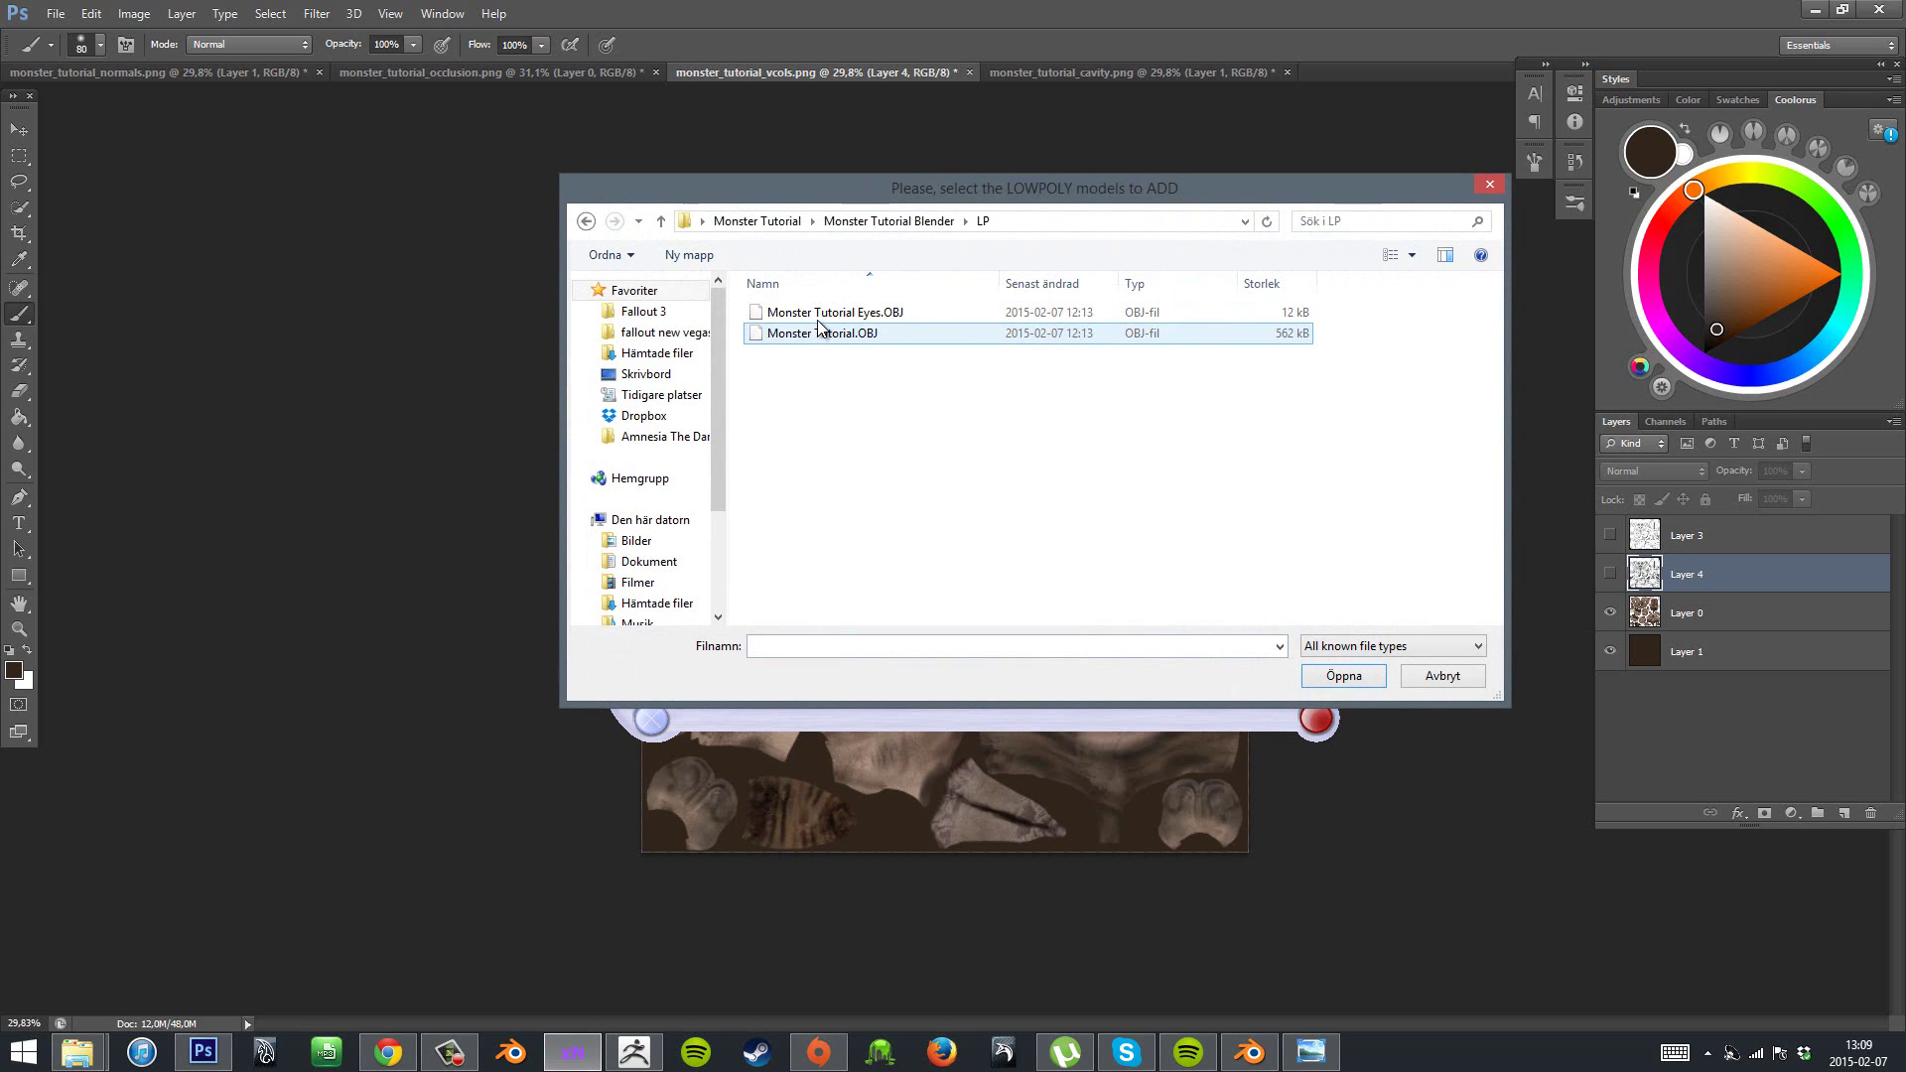
double_click(794, 312)
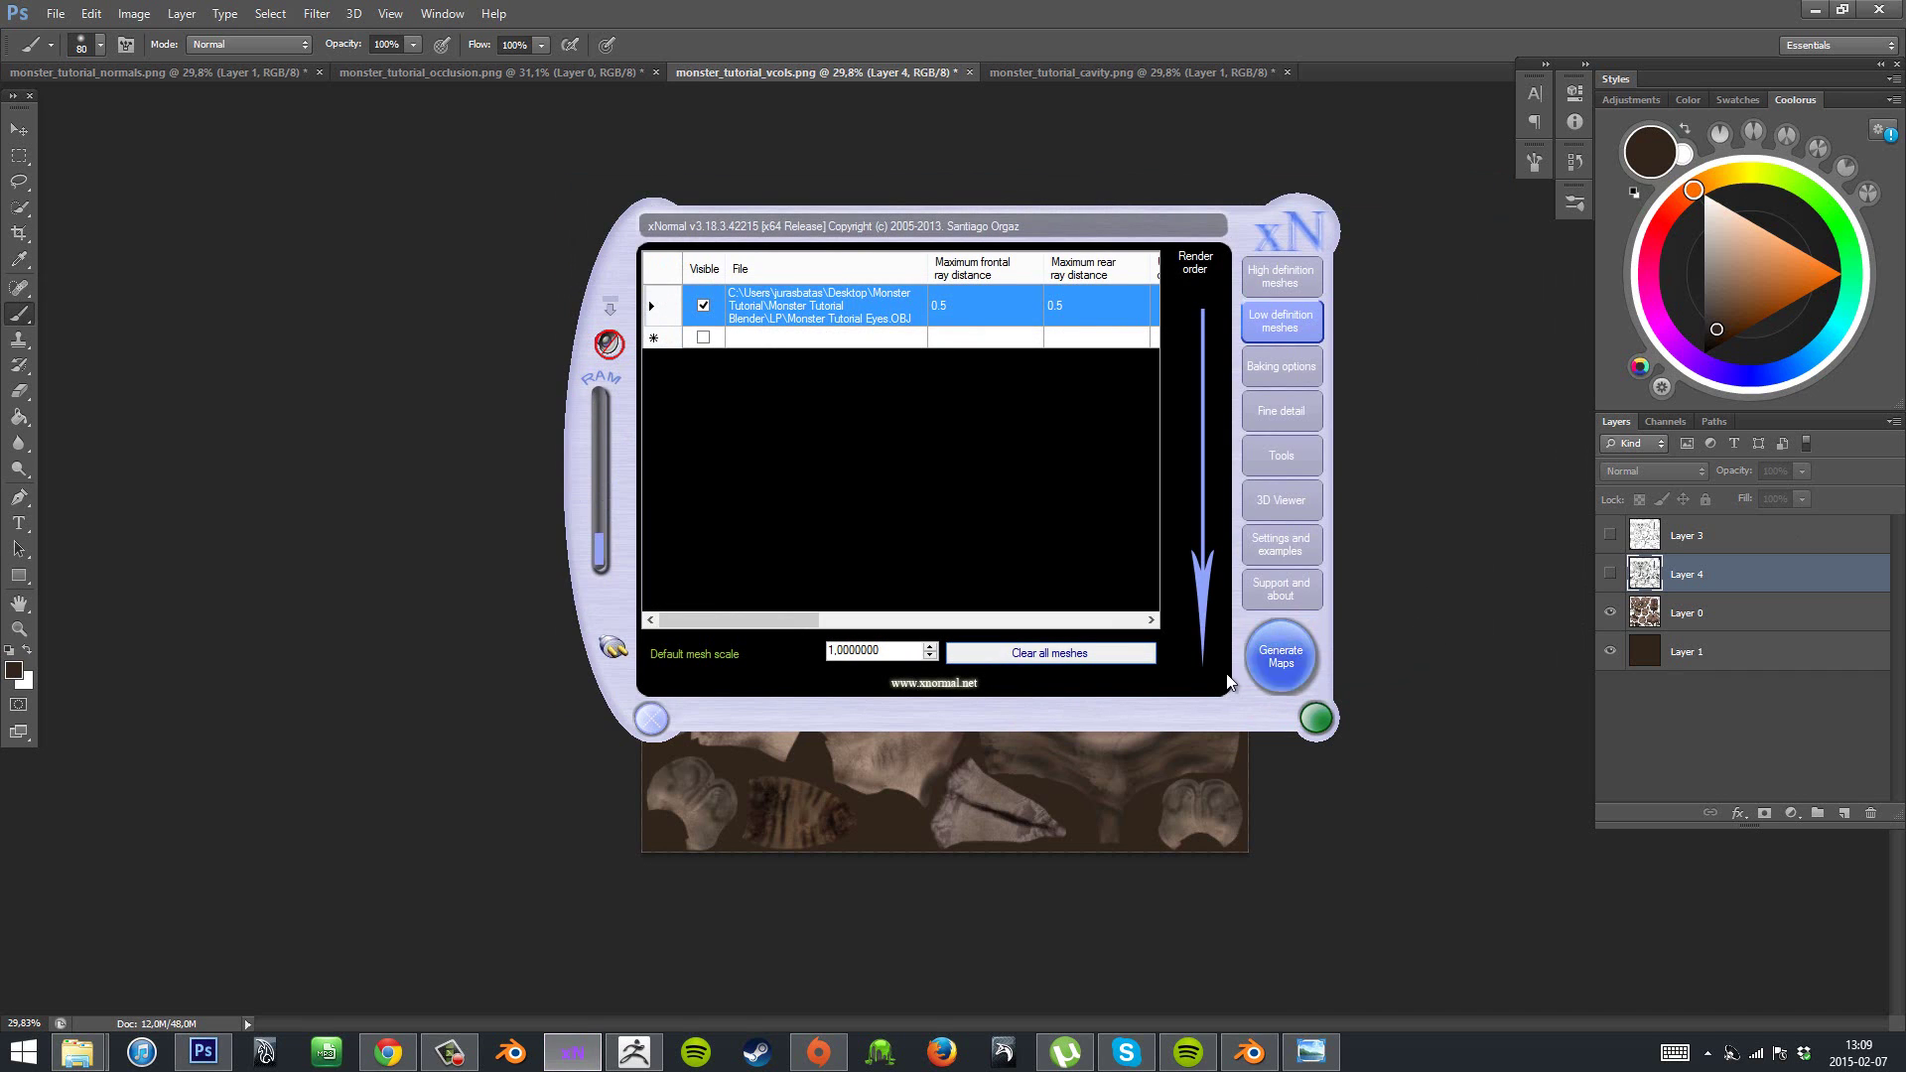
- Calculate the ray distances for the low definition eyes mesh with the Ray distance calculator and copy the results
click(1278, 463)
click(1173, 512)
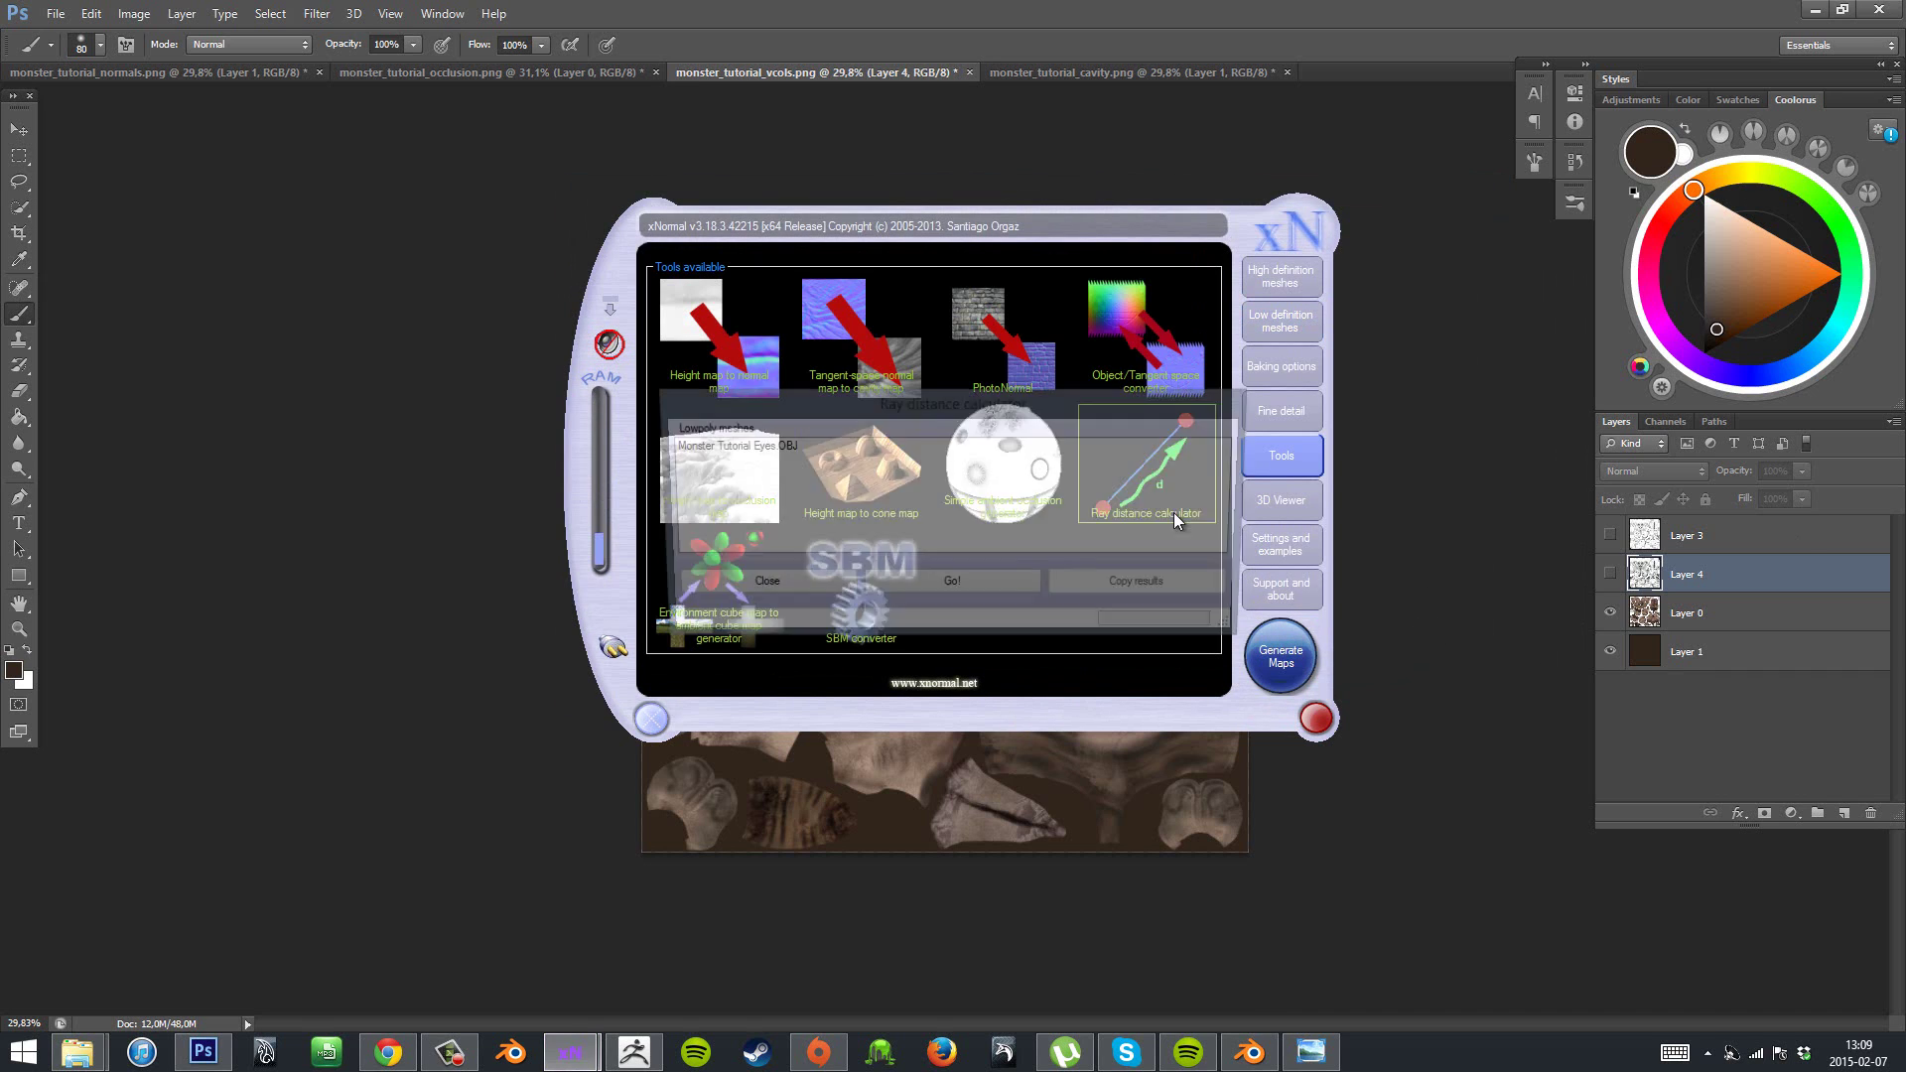
click(996, 576)
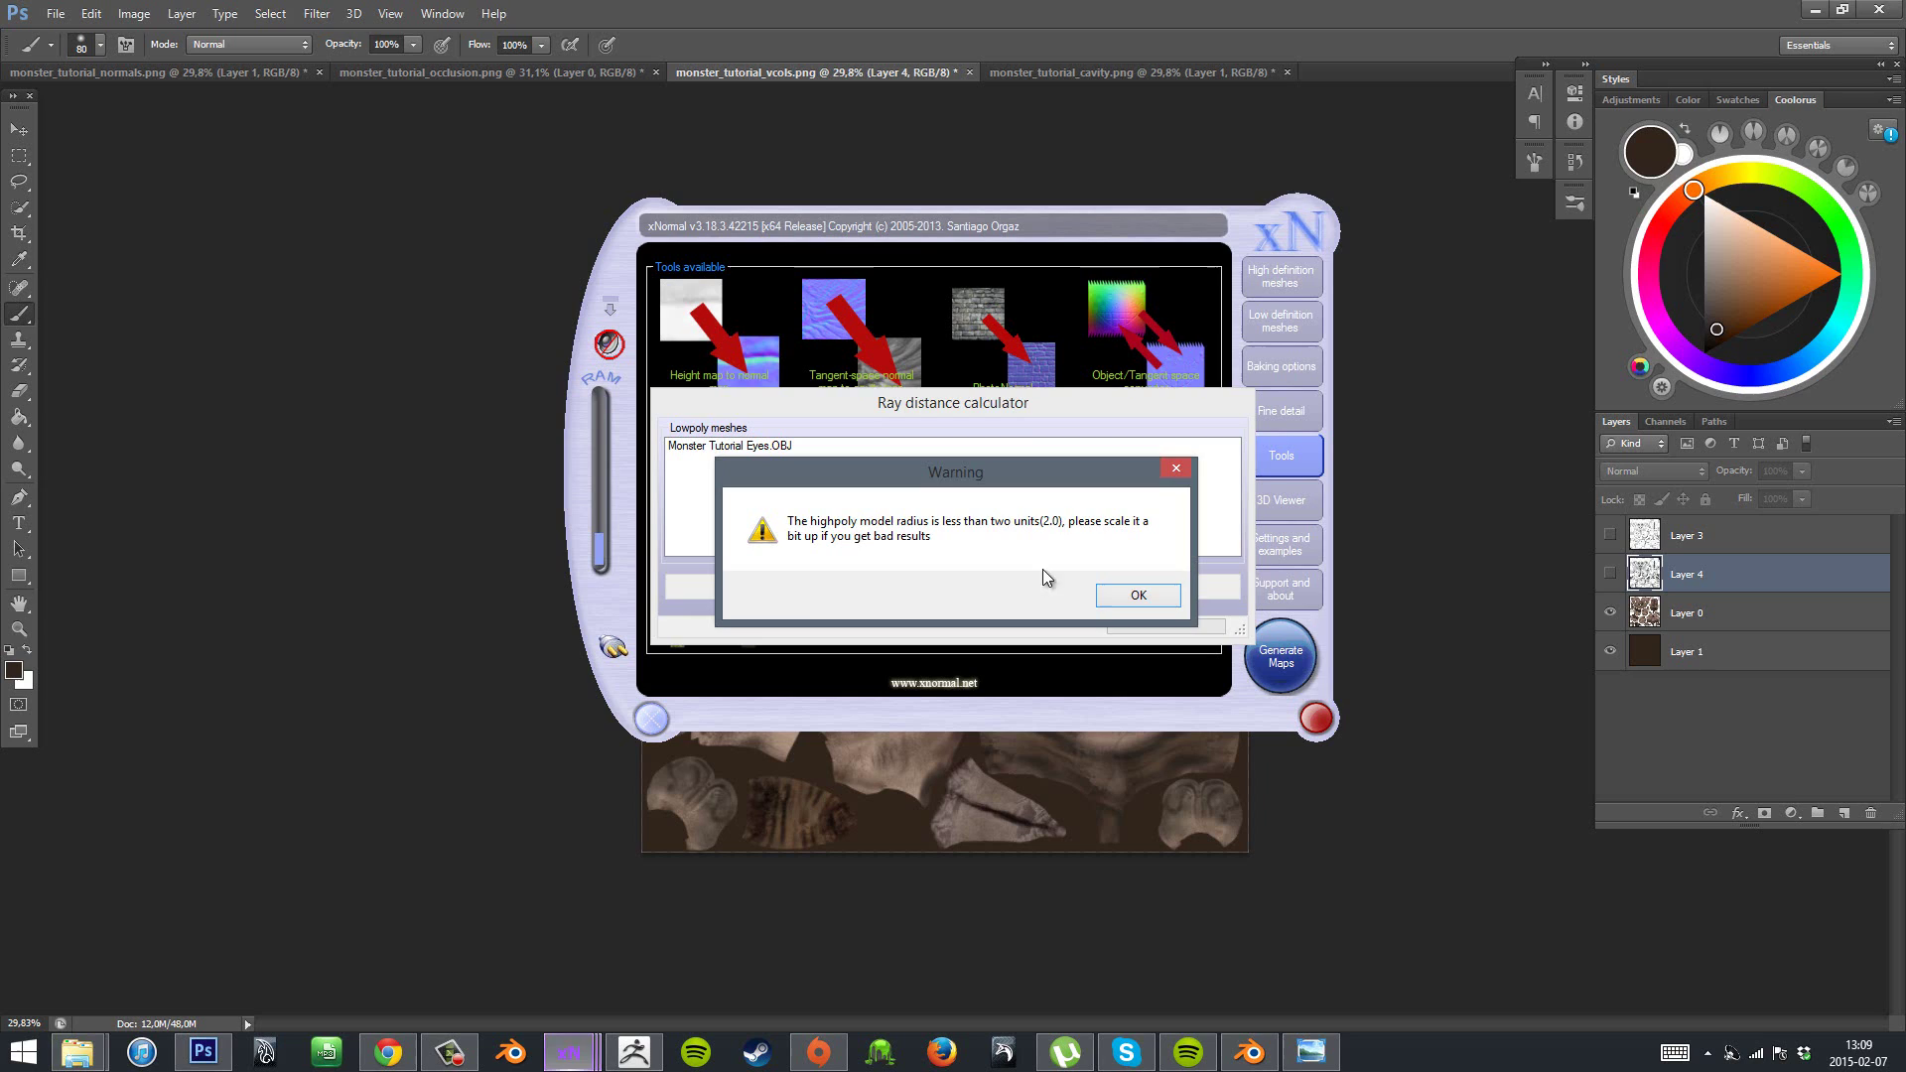
click(1111, 599)
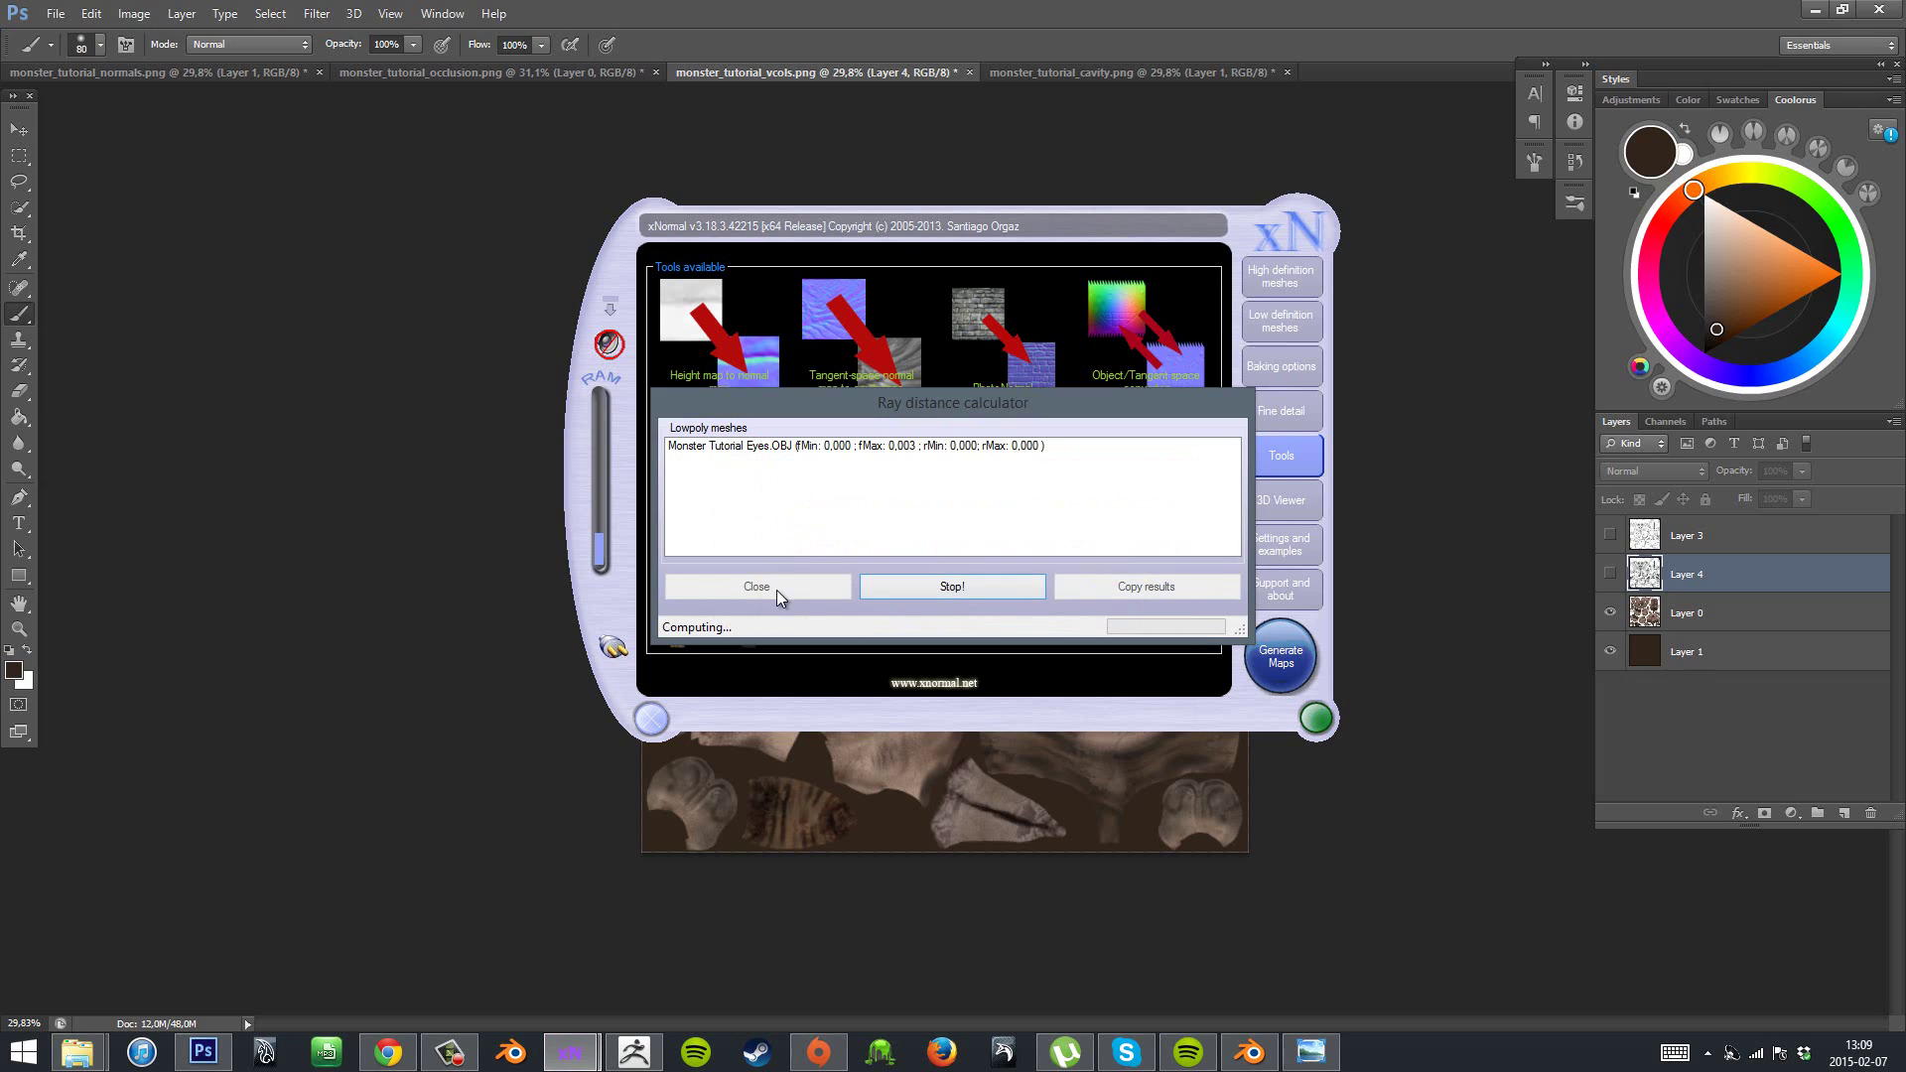
click(984, 581)
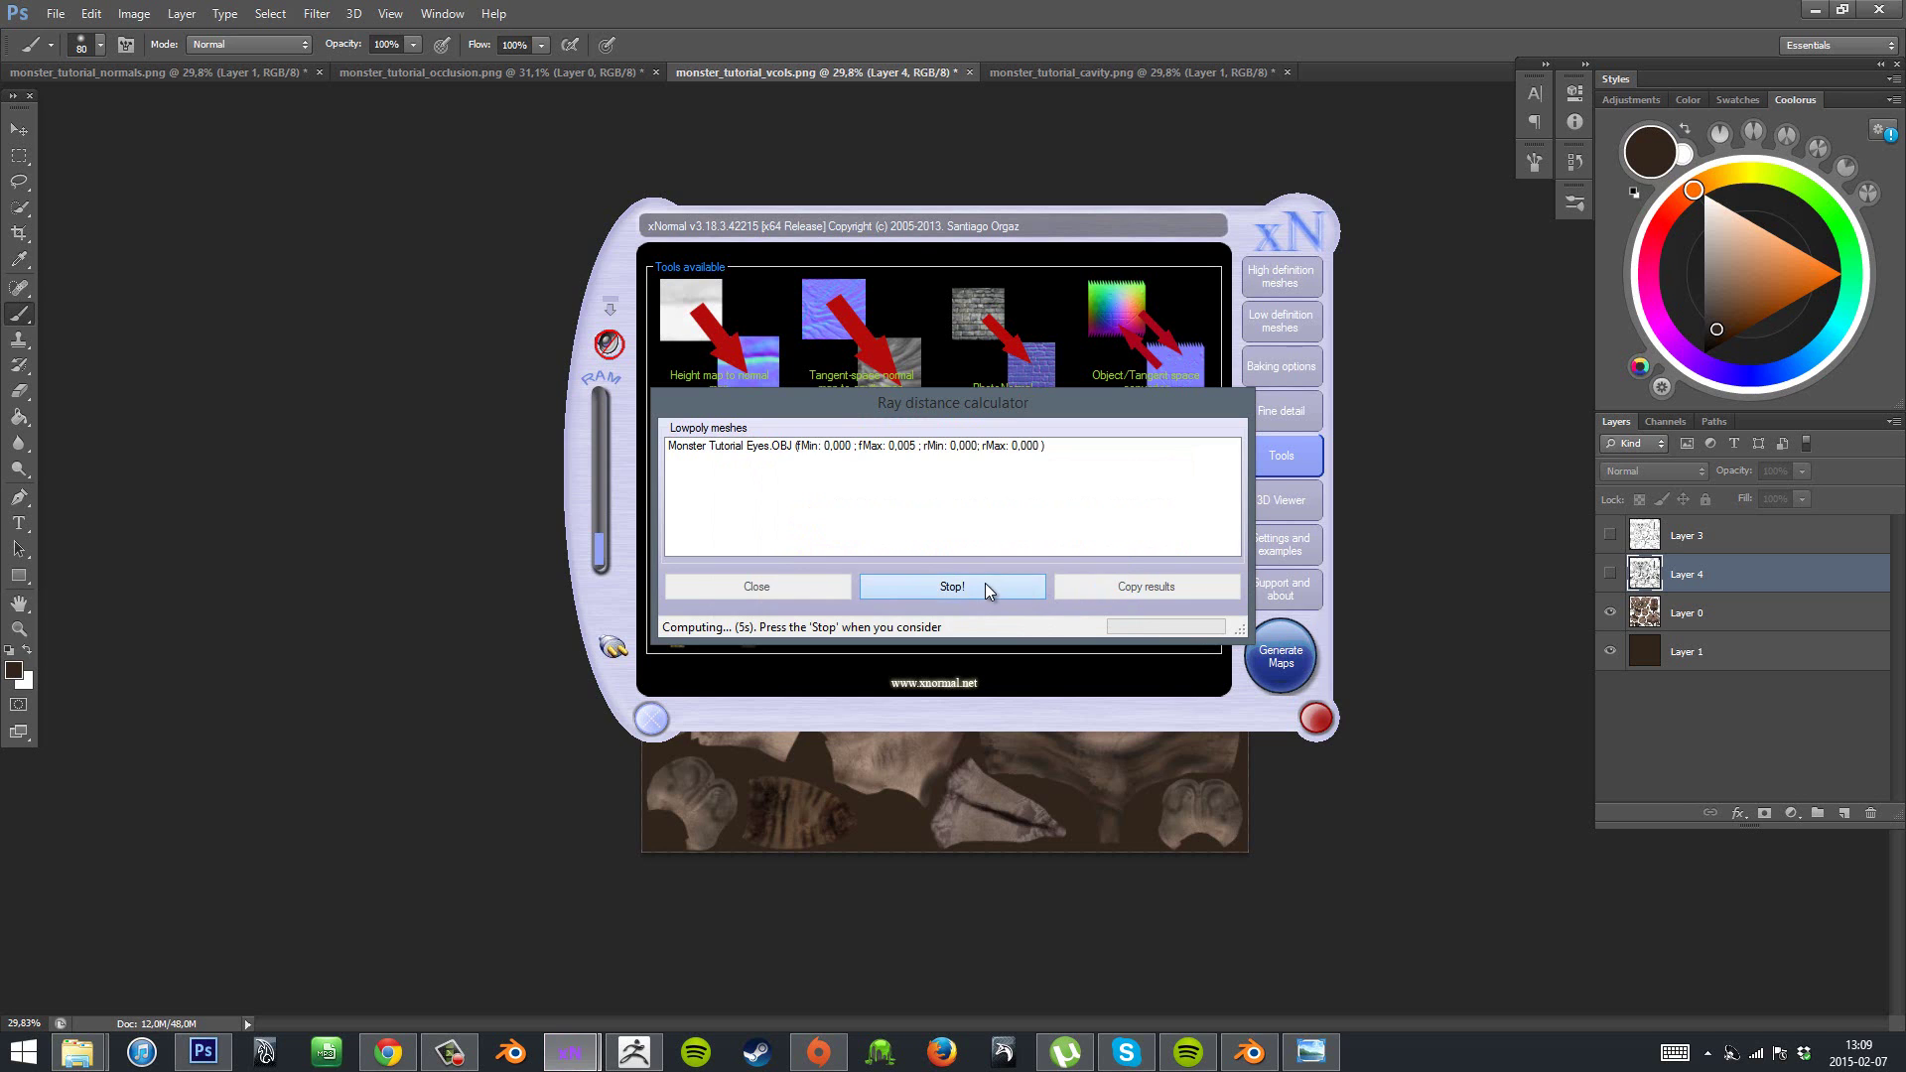
click(1130, 586)
click(990, 594)
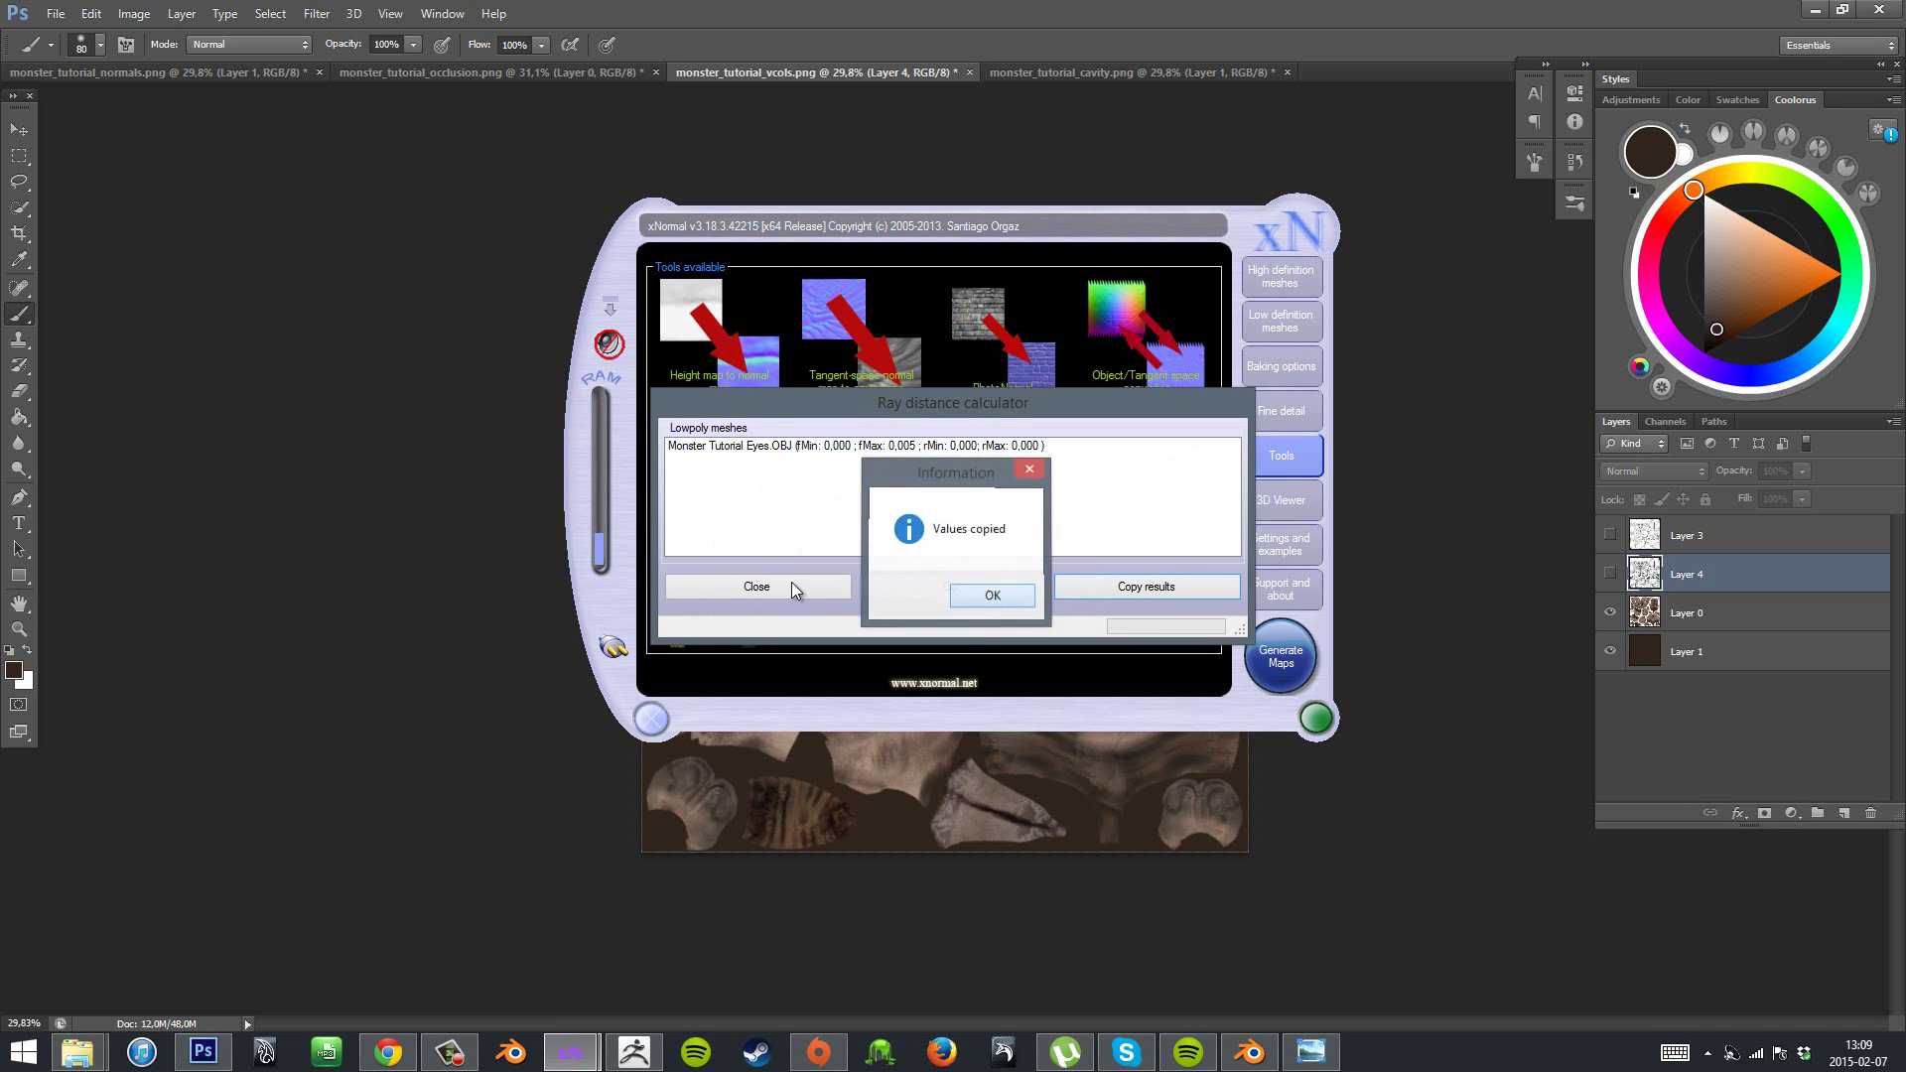
click(793, 587)
- Set the bake's output file to monster_tutorial_eyes as PNG in the Texture Maps folder
click(1299, 368)
click(1208, 260)
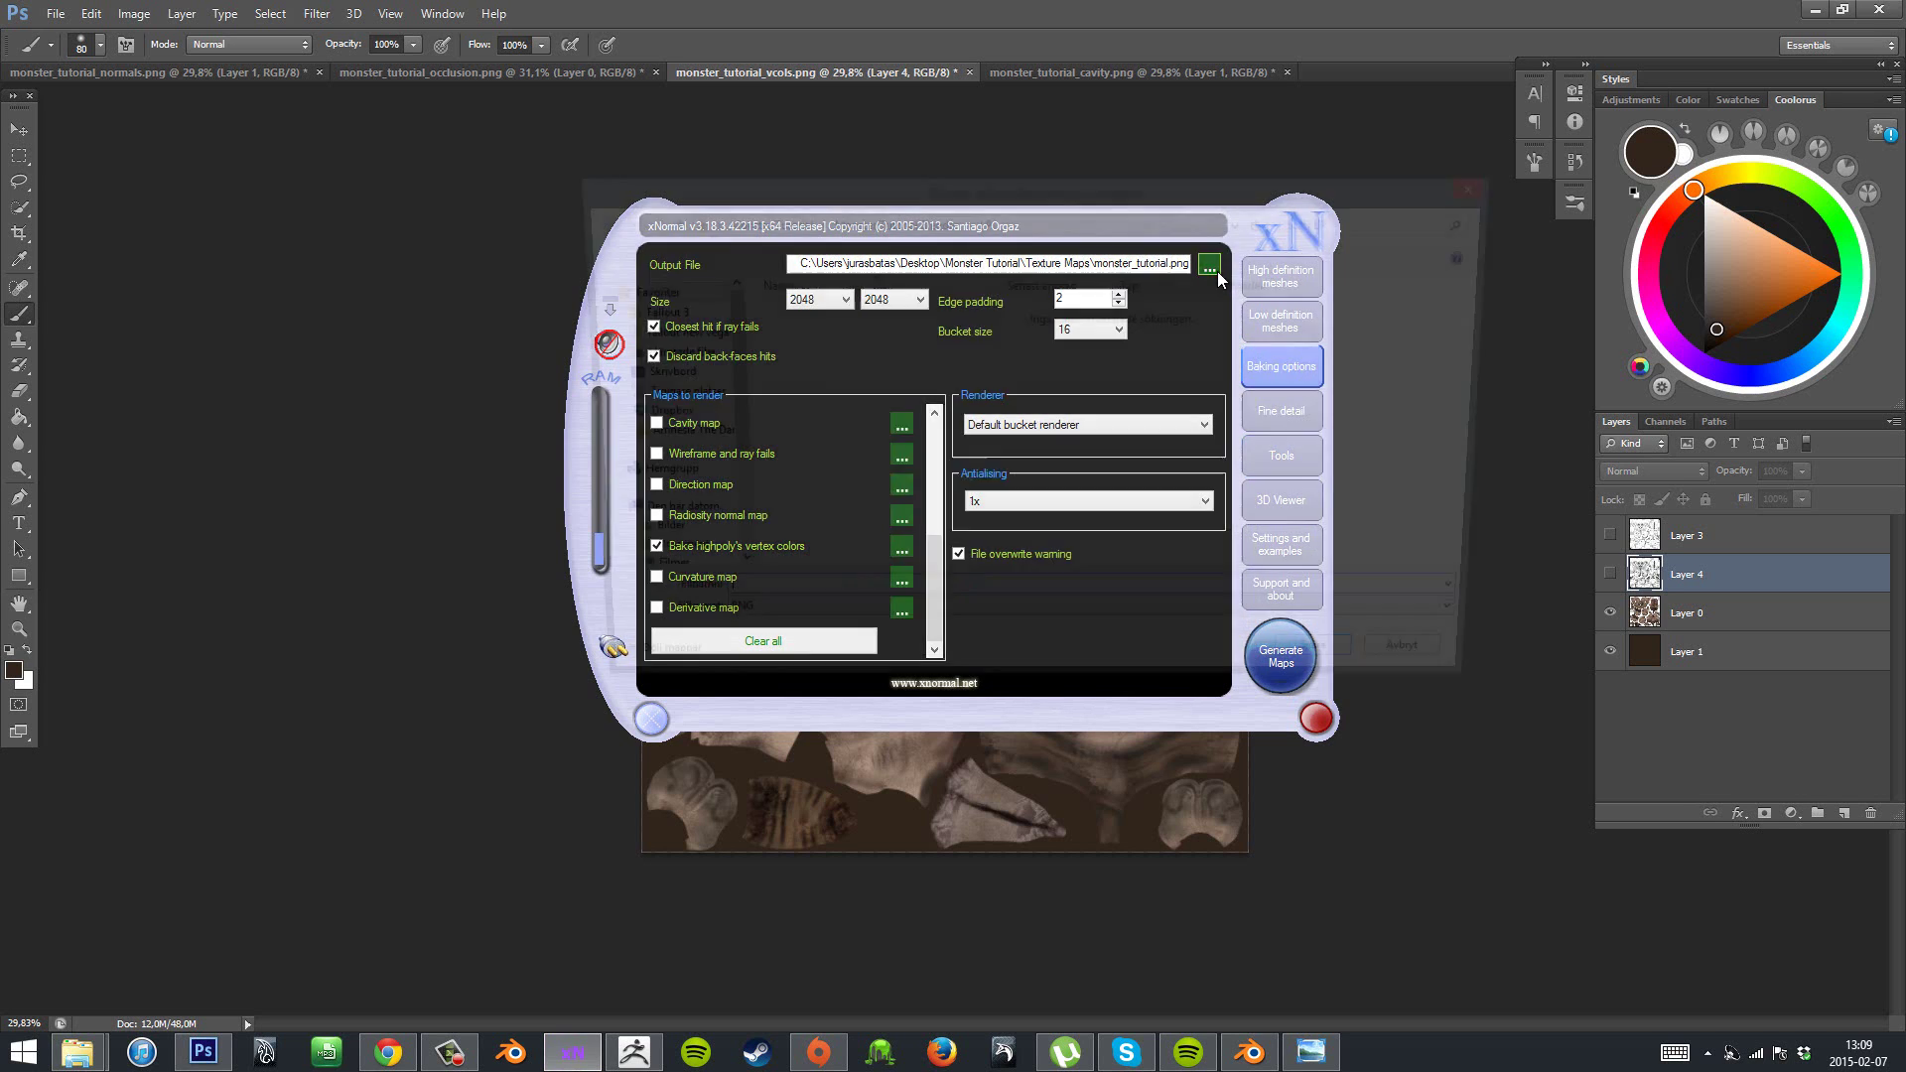
click(922, 222)
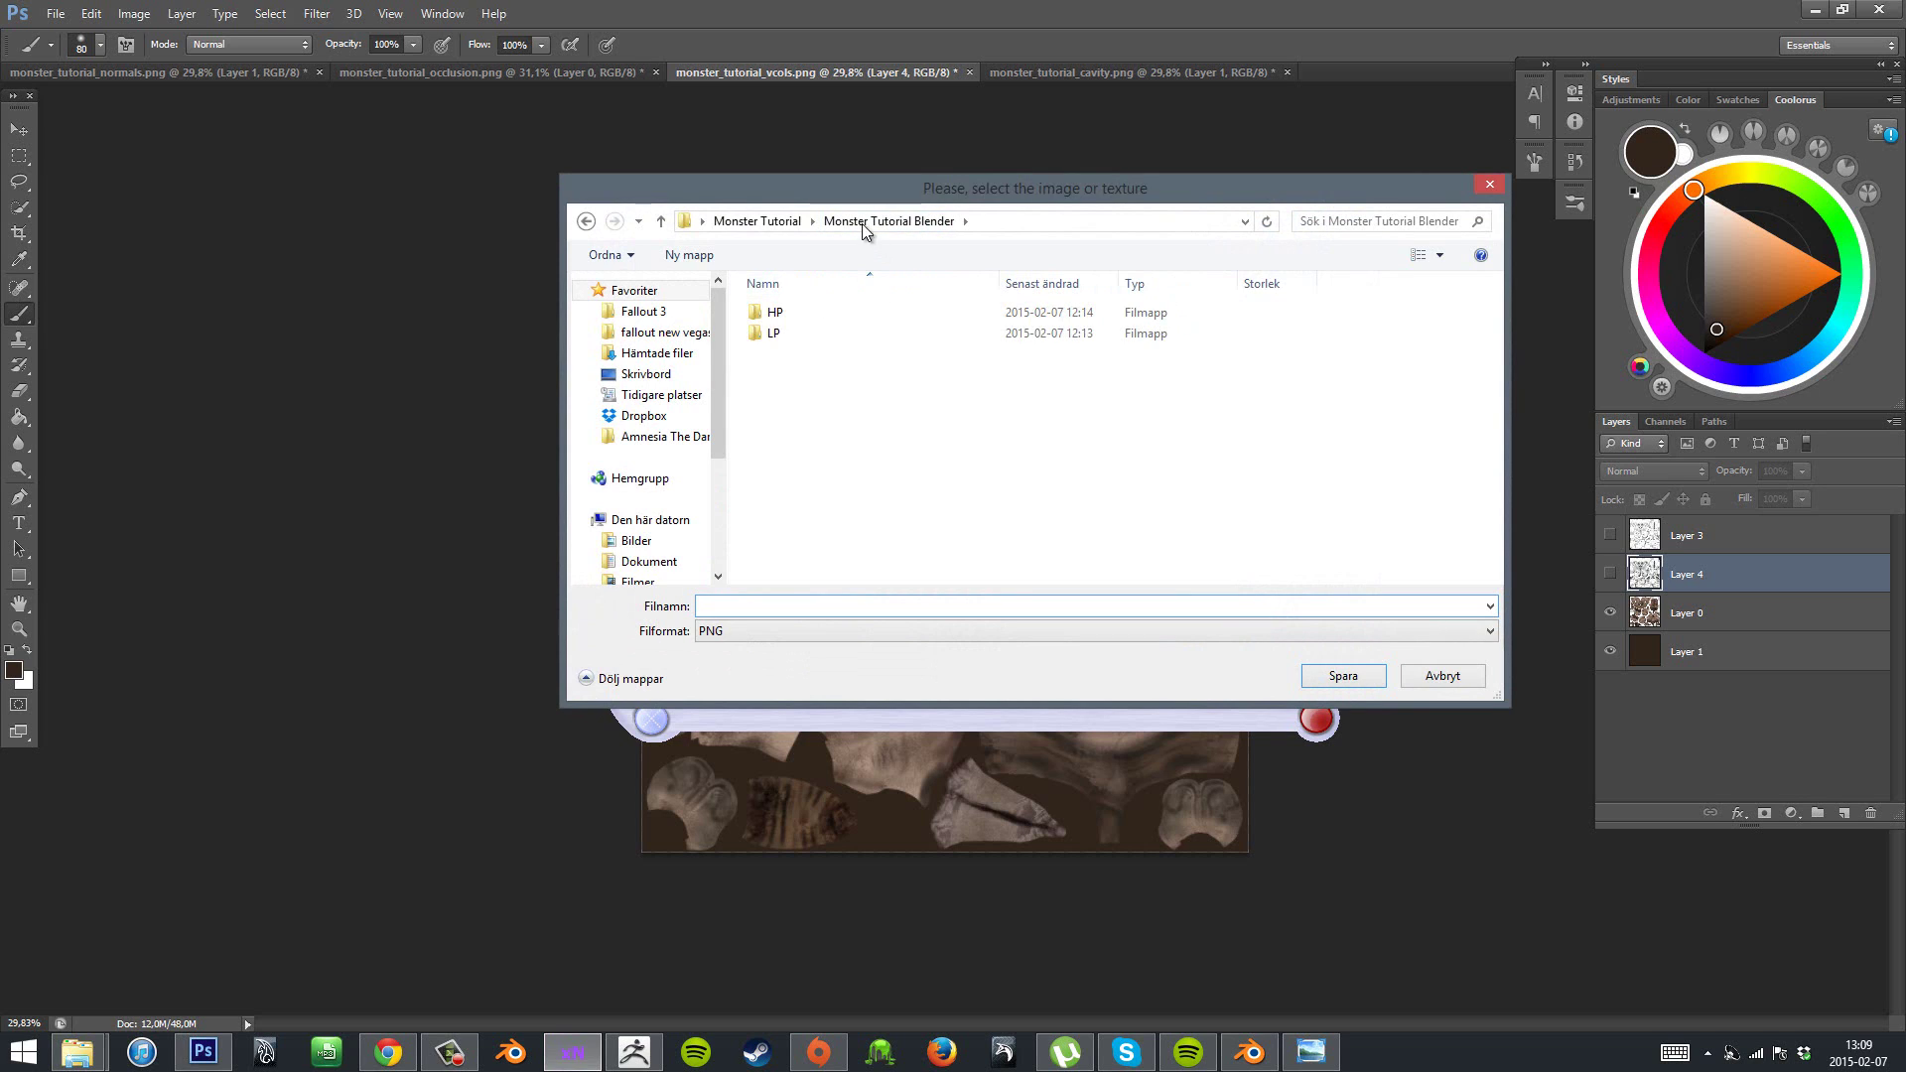
click(757, 220)
double_click(918, 332)
click(1120, 338)
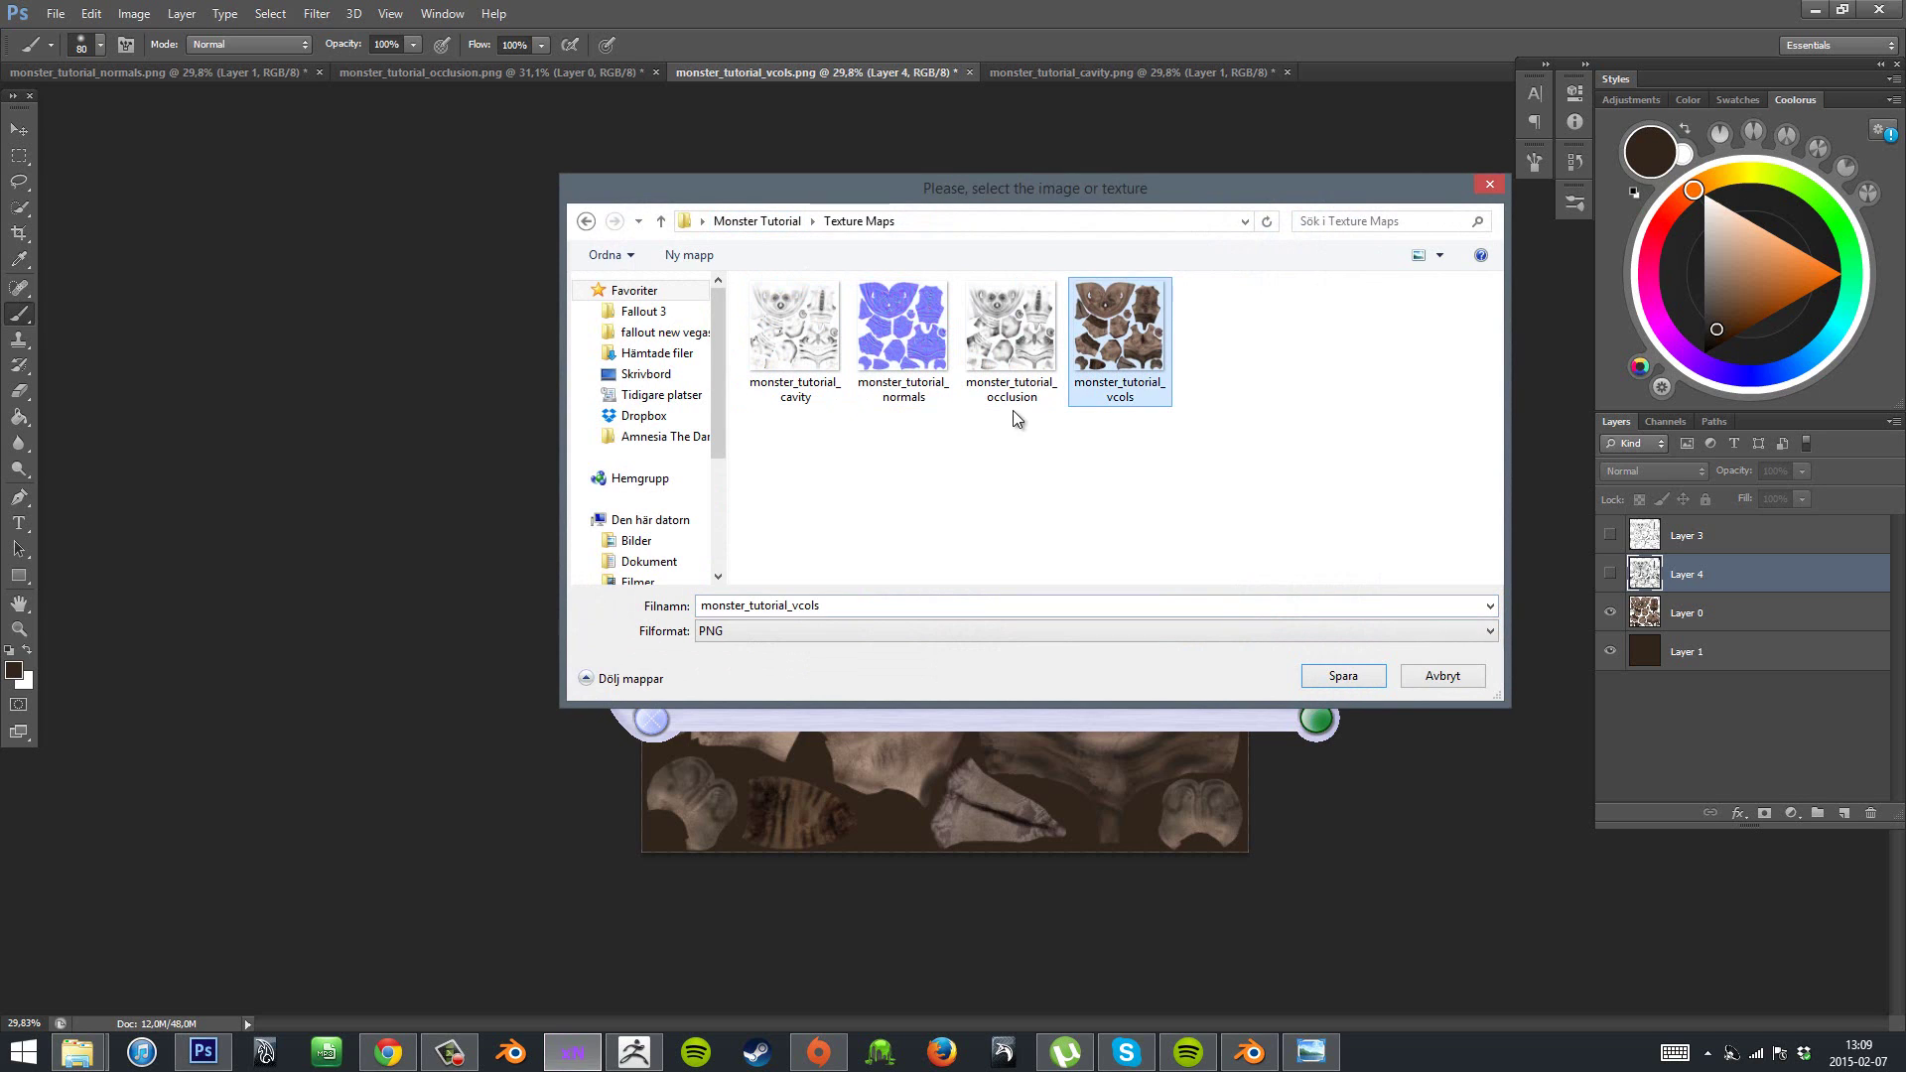
click(845, 605)
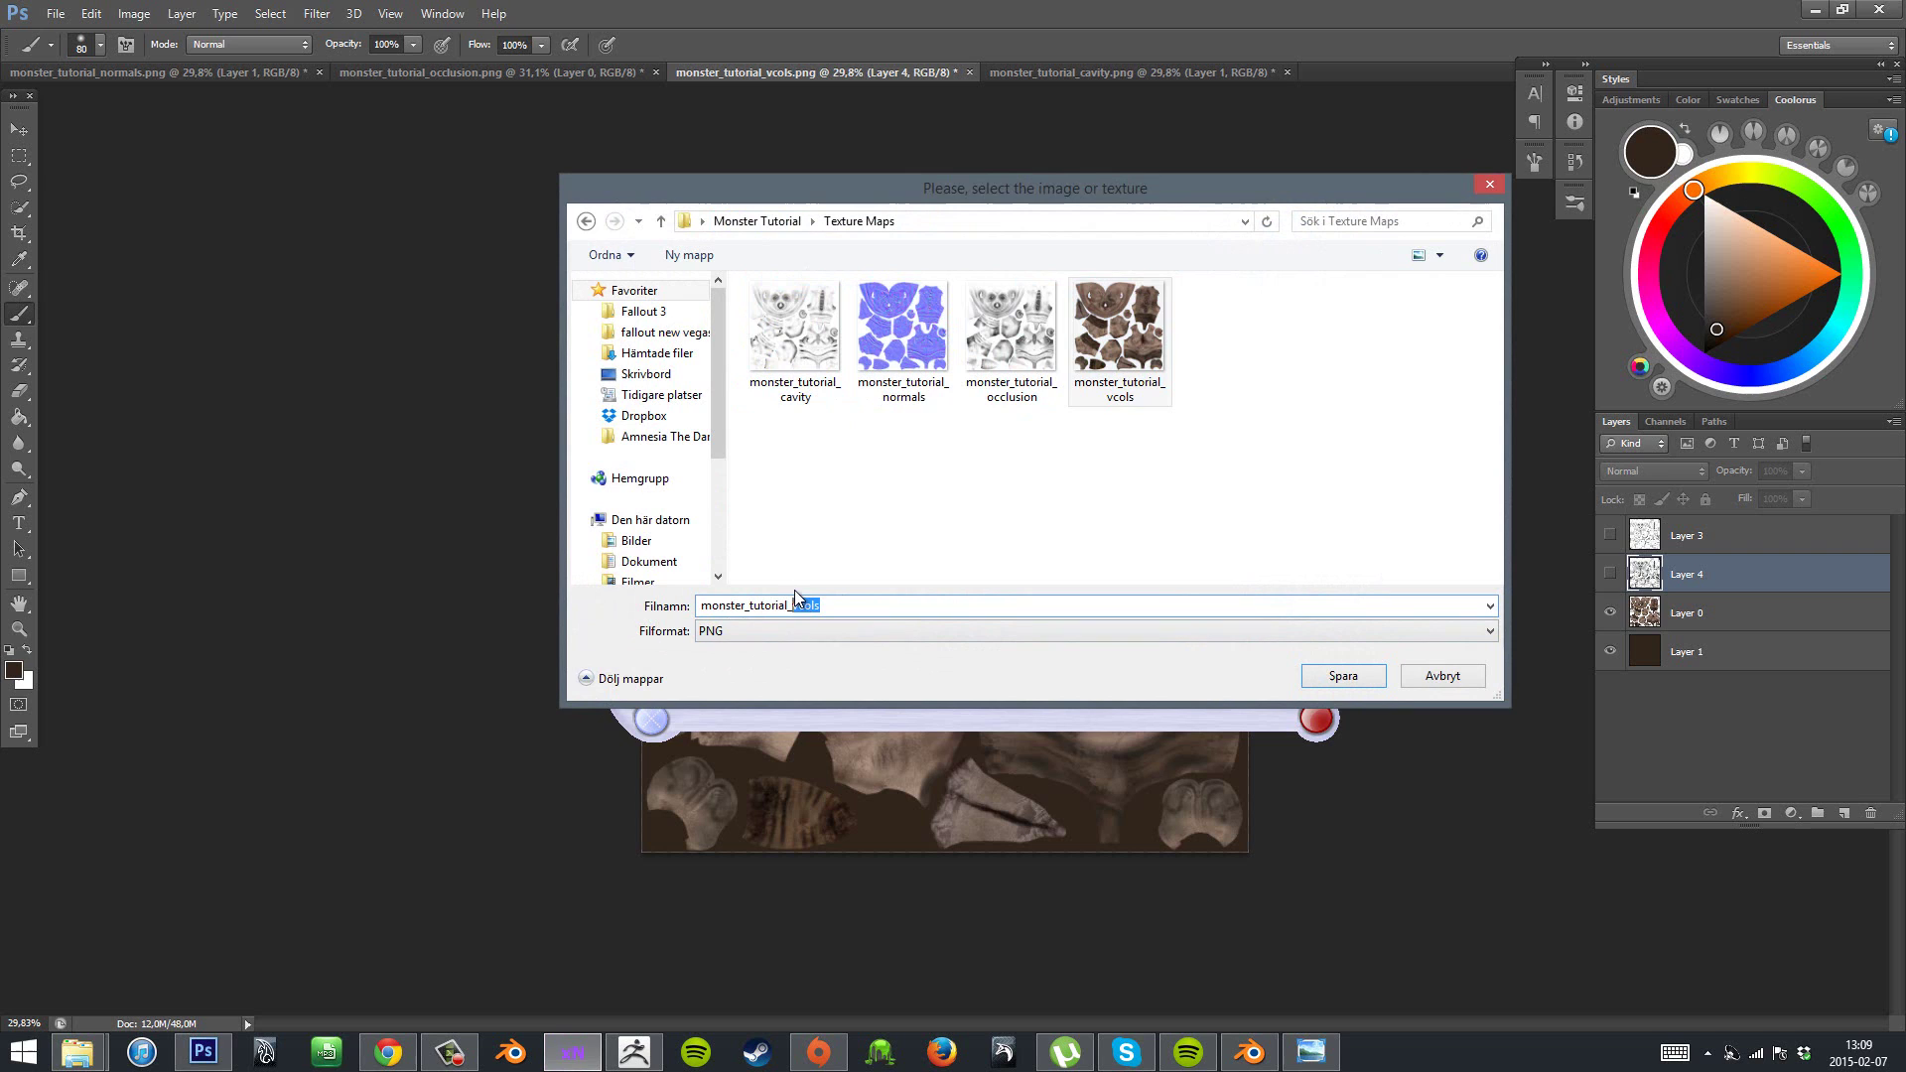
text(eye)
click(1340, 676)
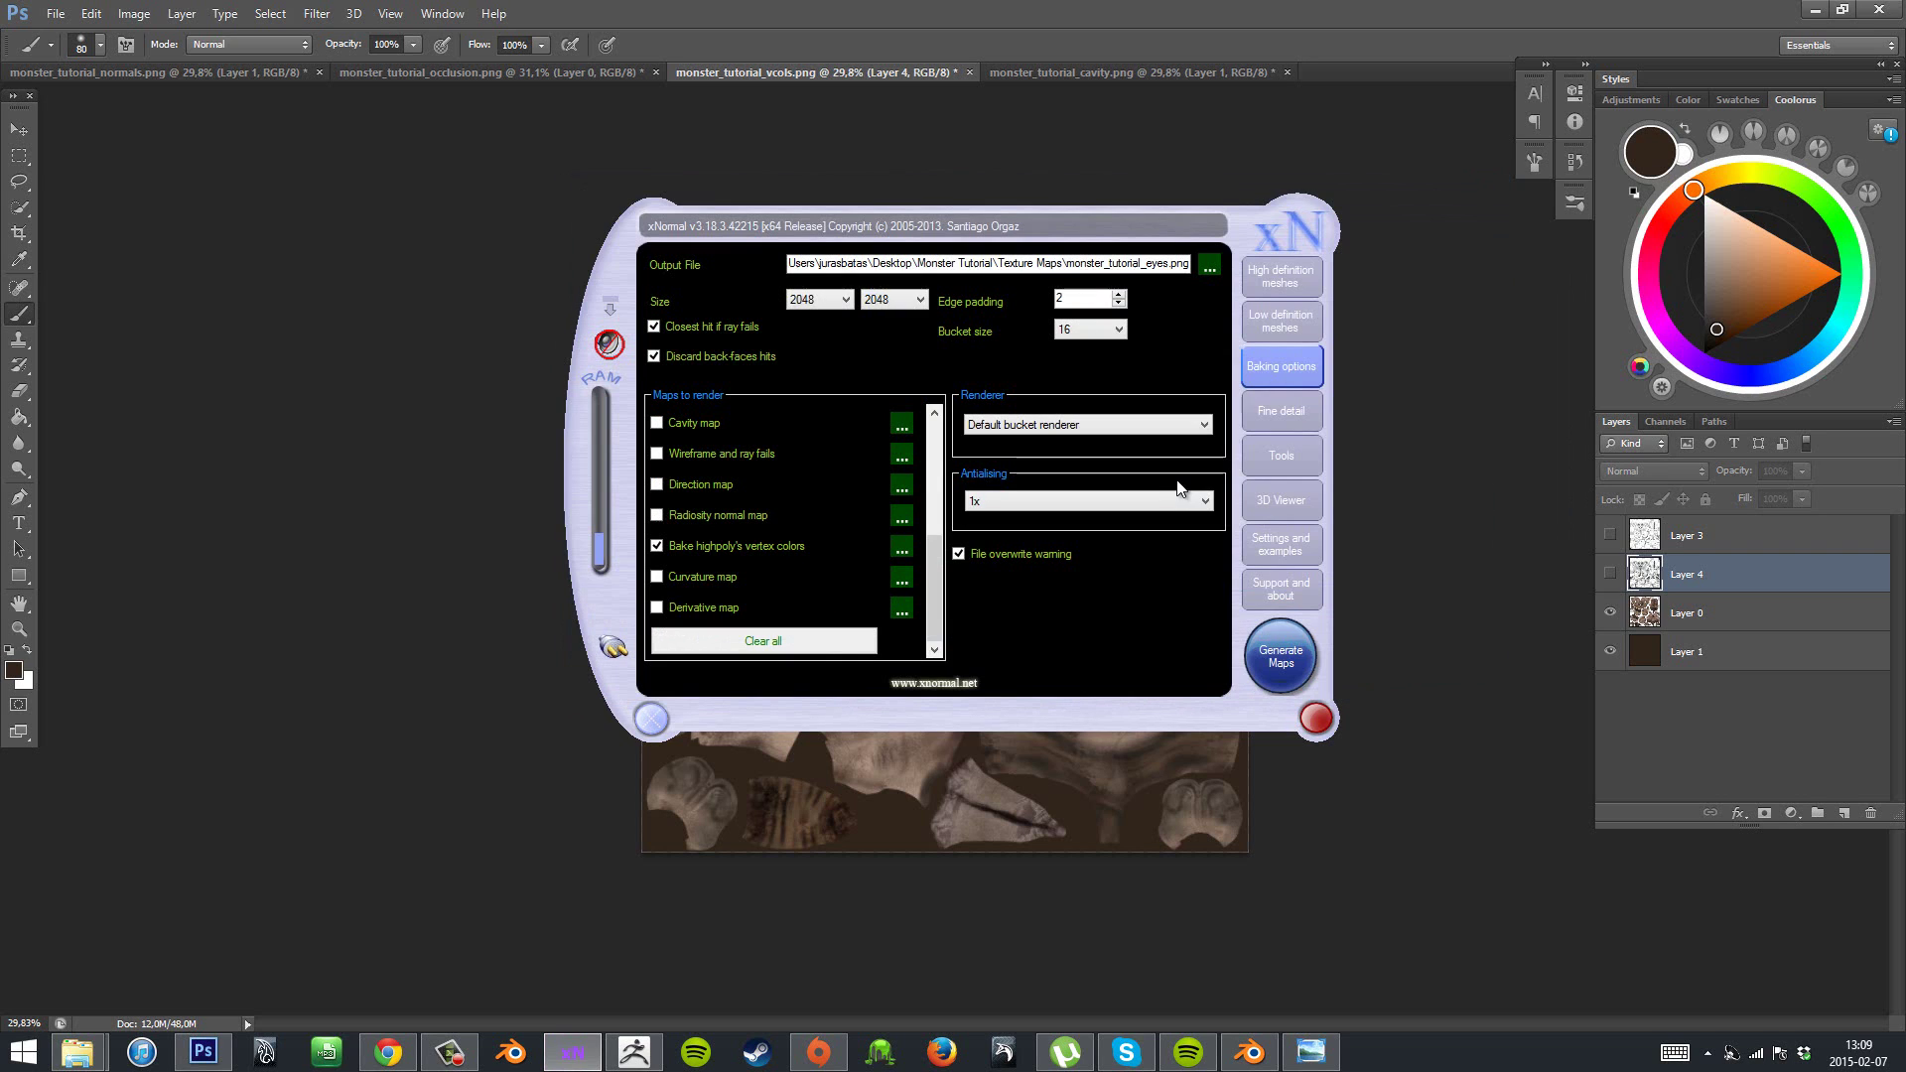
- Bake the highpoly's vertex colors for the eyes at 2048 × 2048 and close the preview
click(1291, 653)
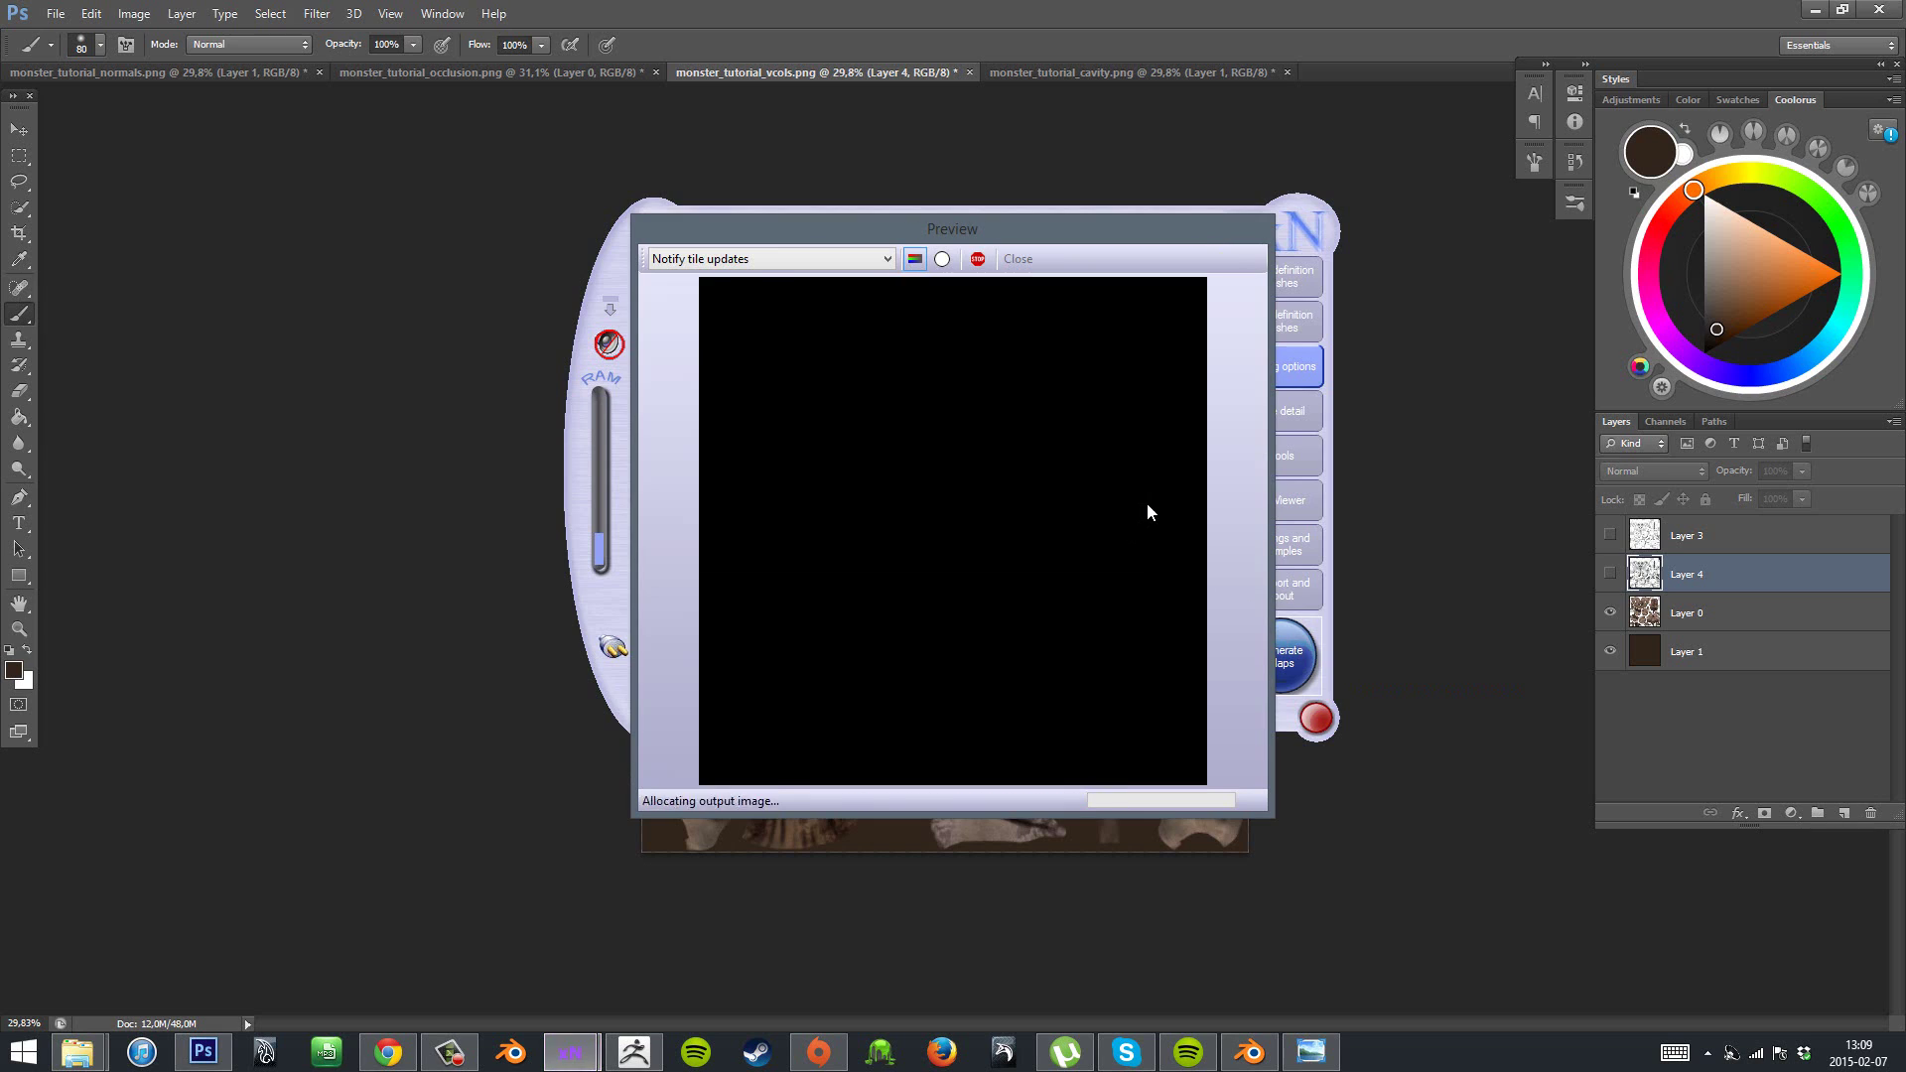
click(1152, 595)
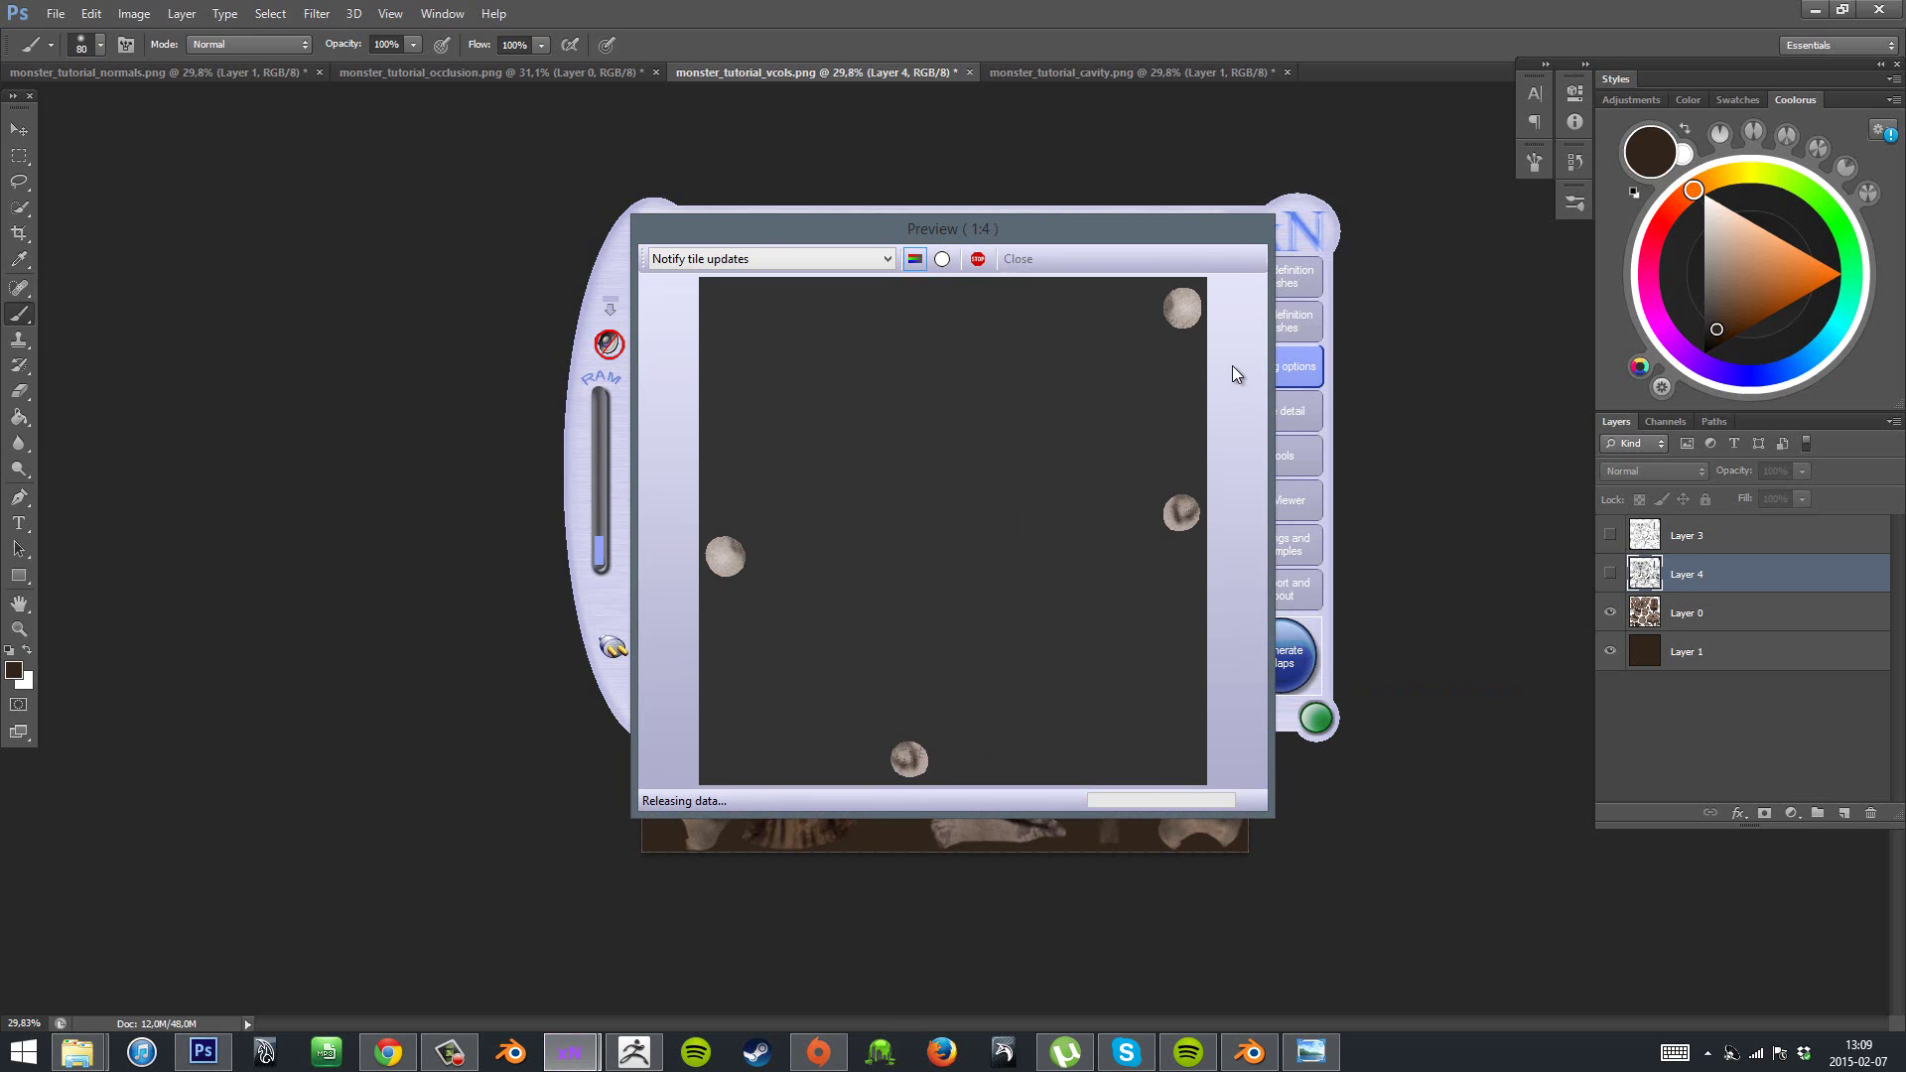
click(1020, 260)
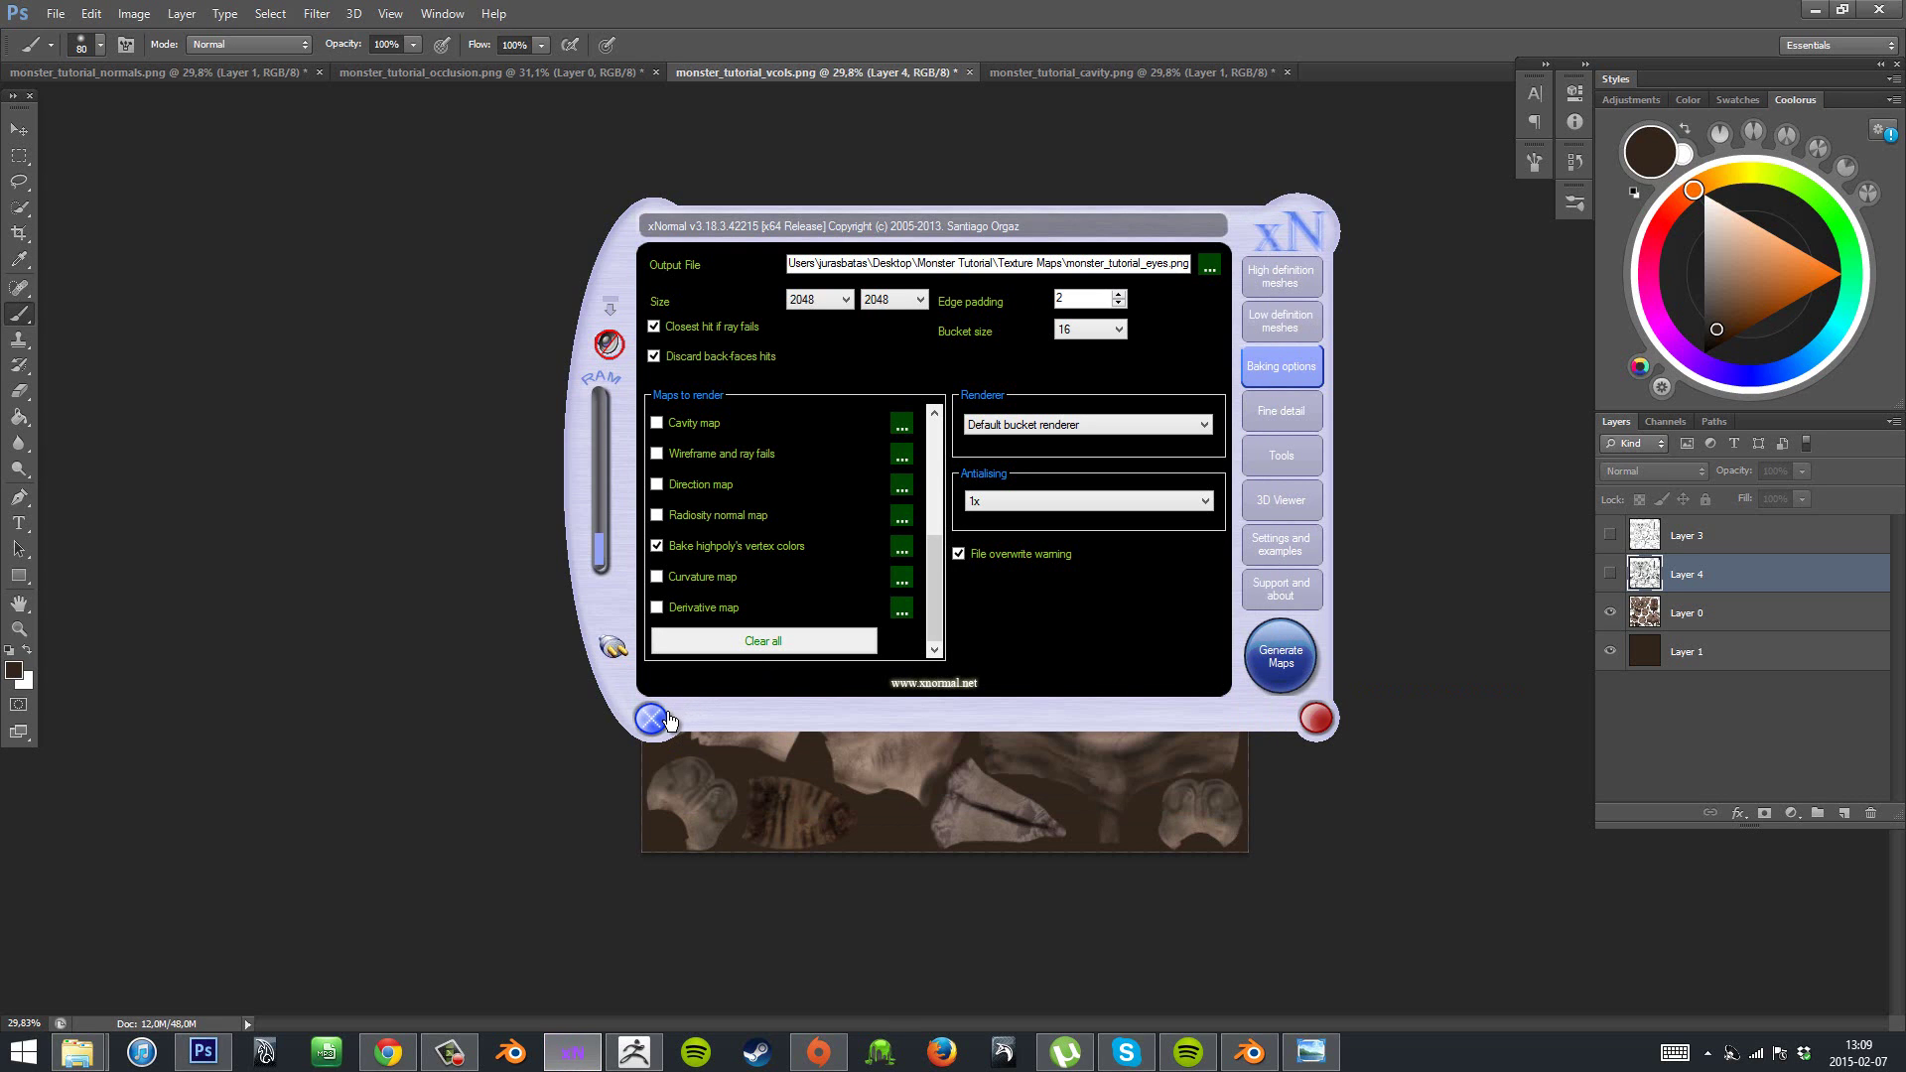
- Switch to Photoshop and add a new empty layer above Layer 0 in monster_tutorial_vcols.png
click(1505, 650)
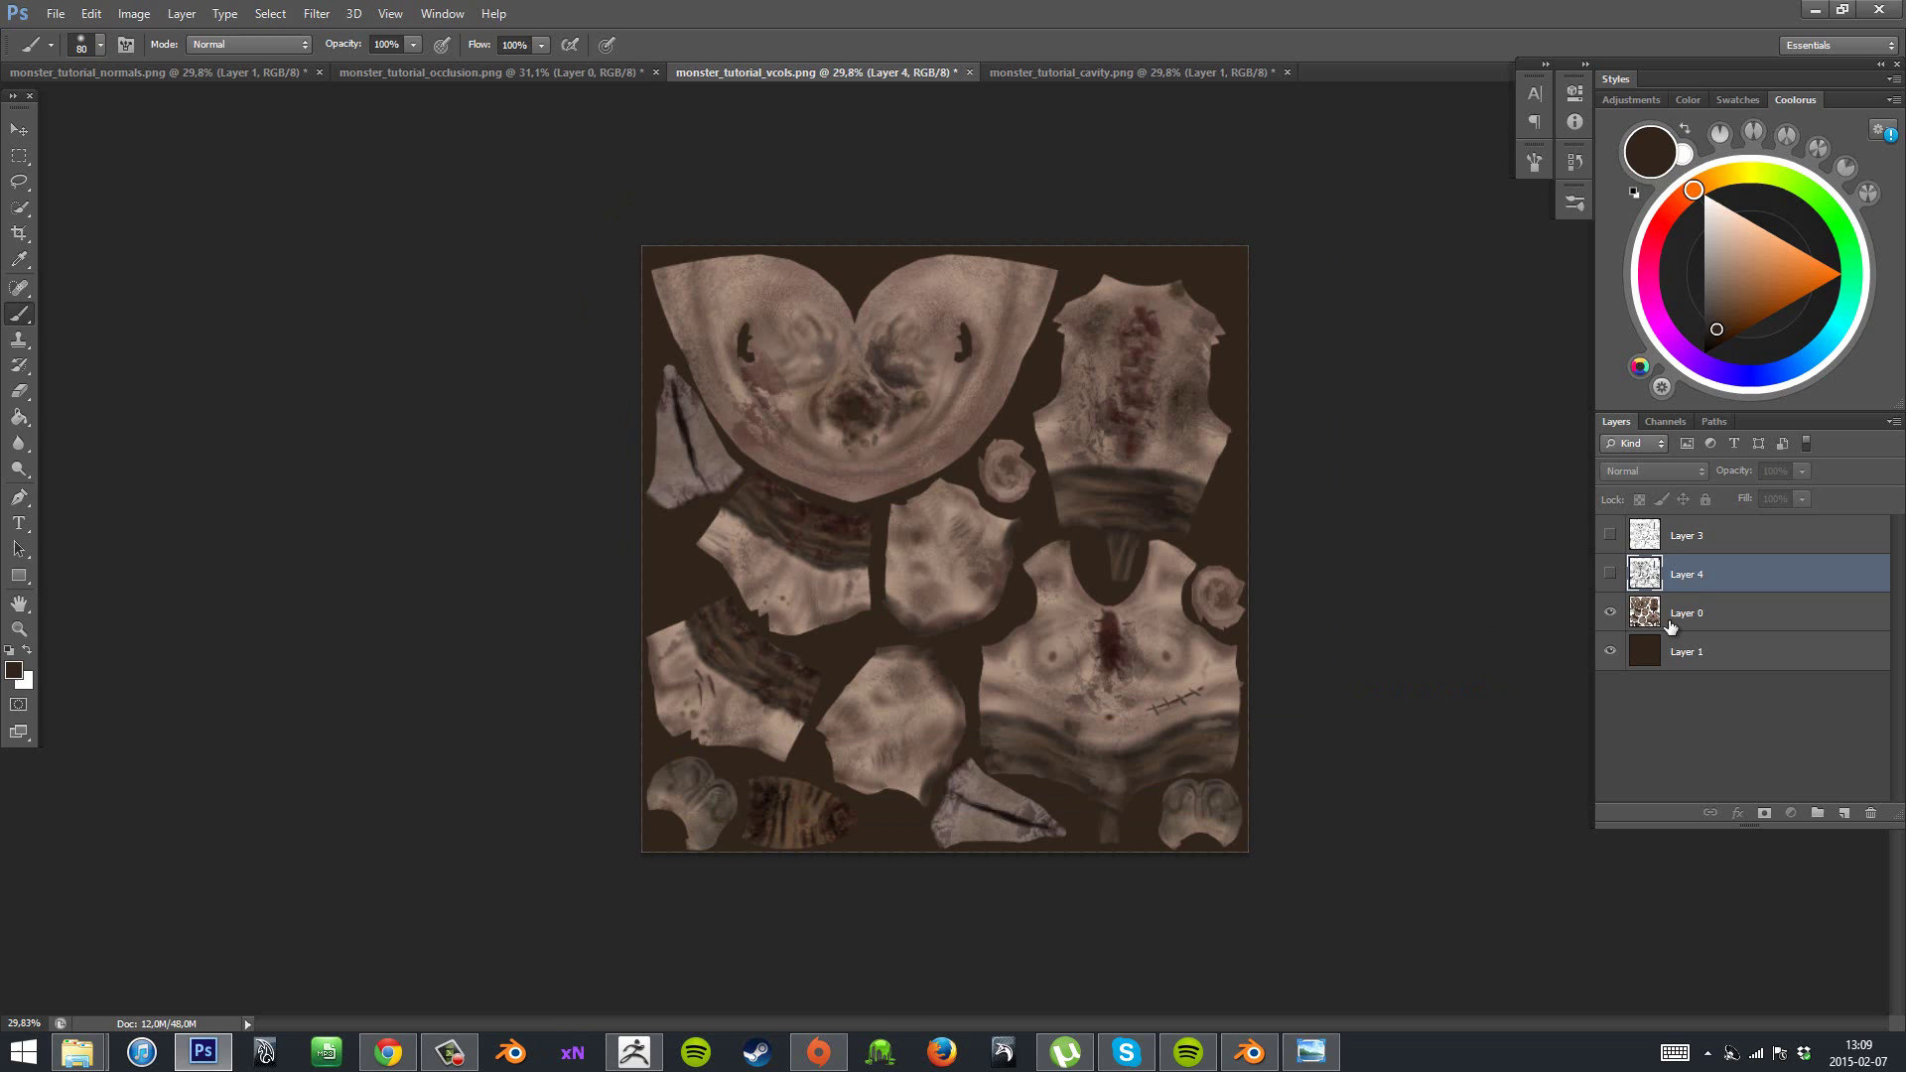
click(1670, 621)
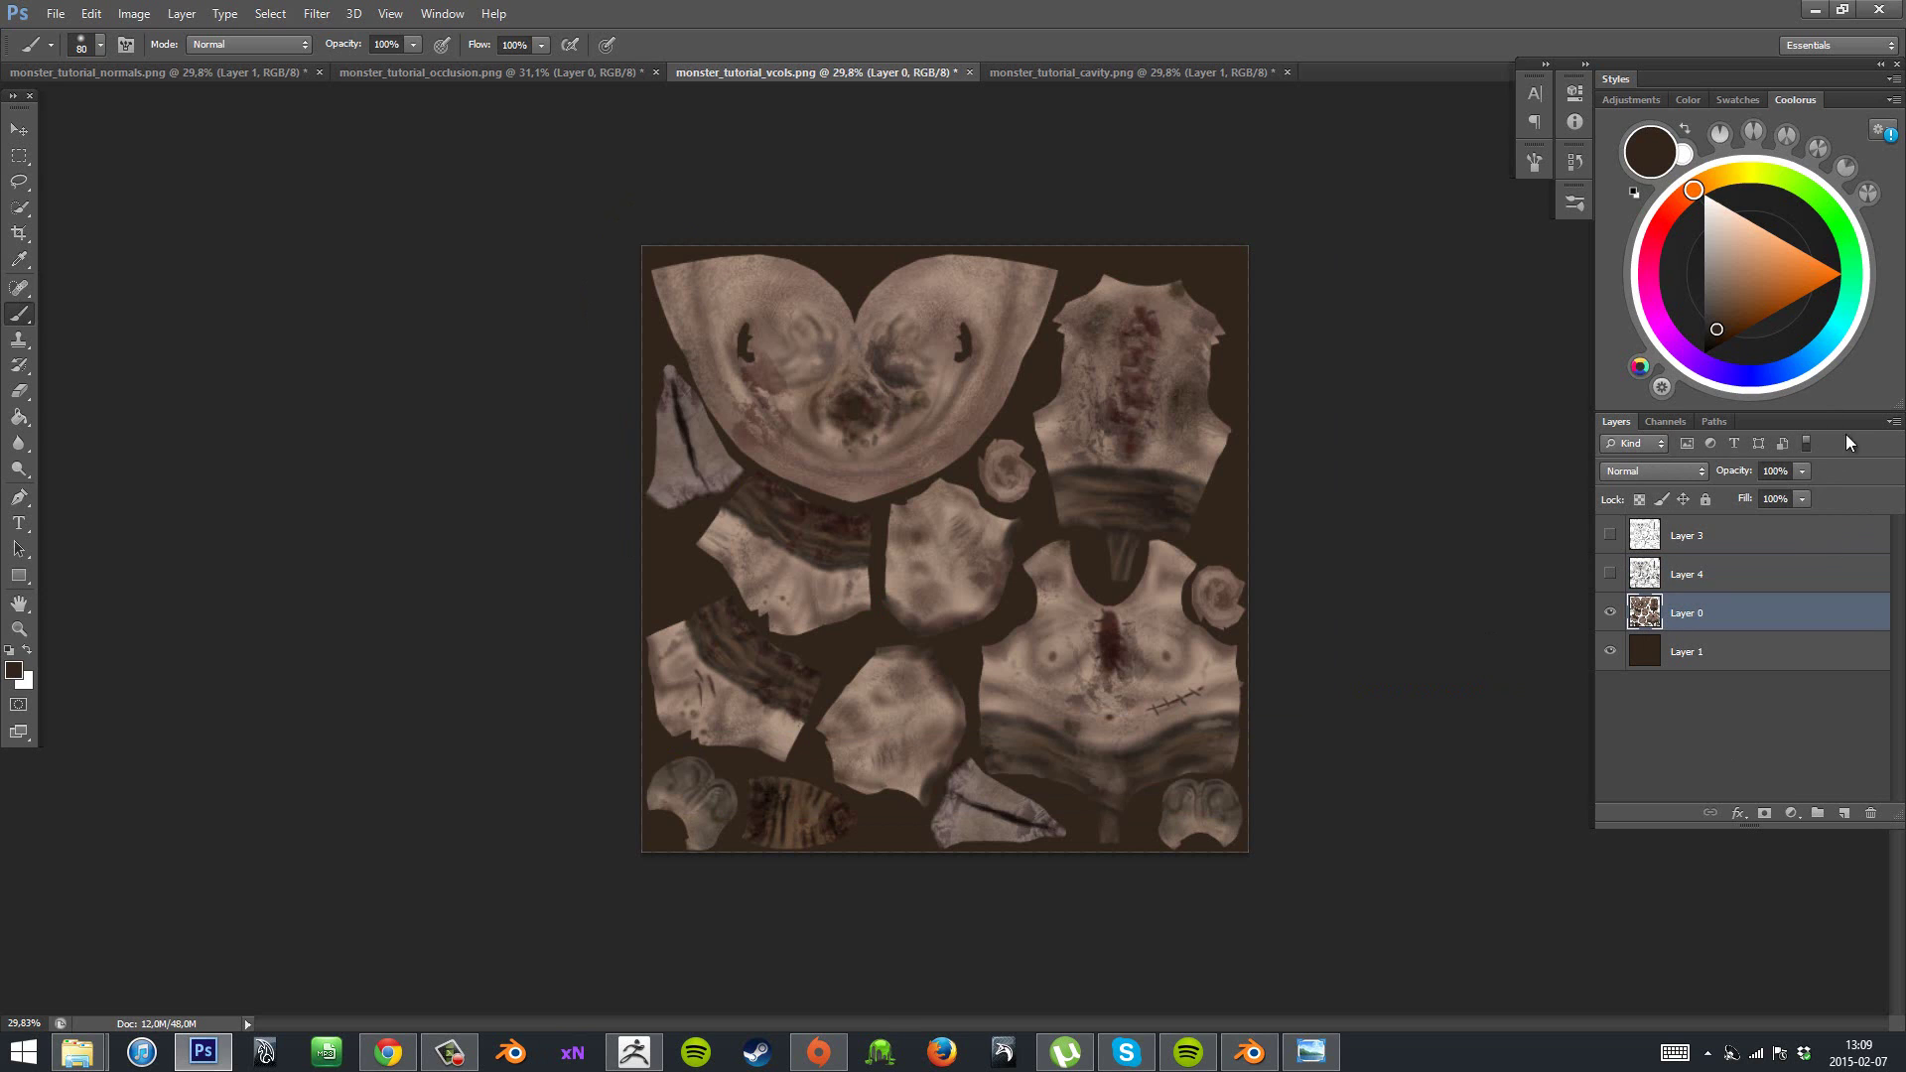
click(1844, 813)
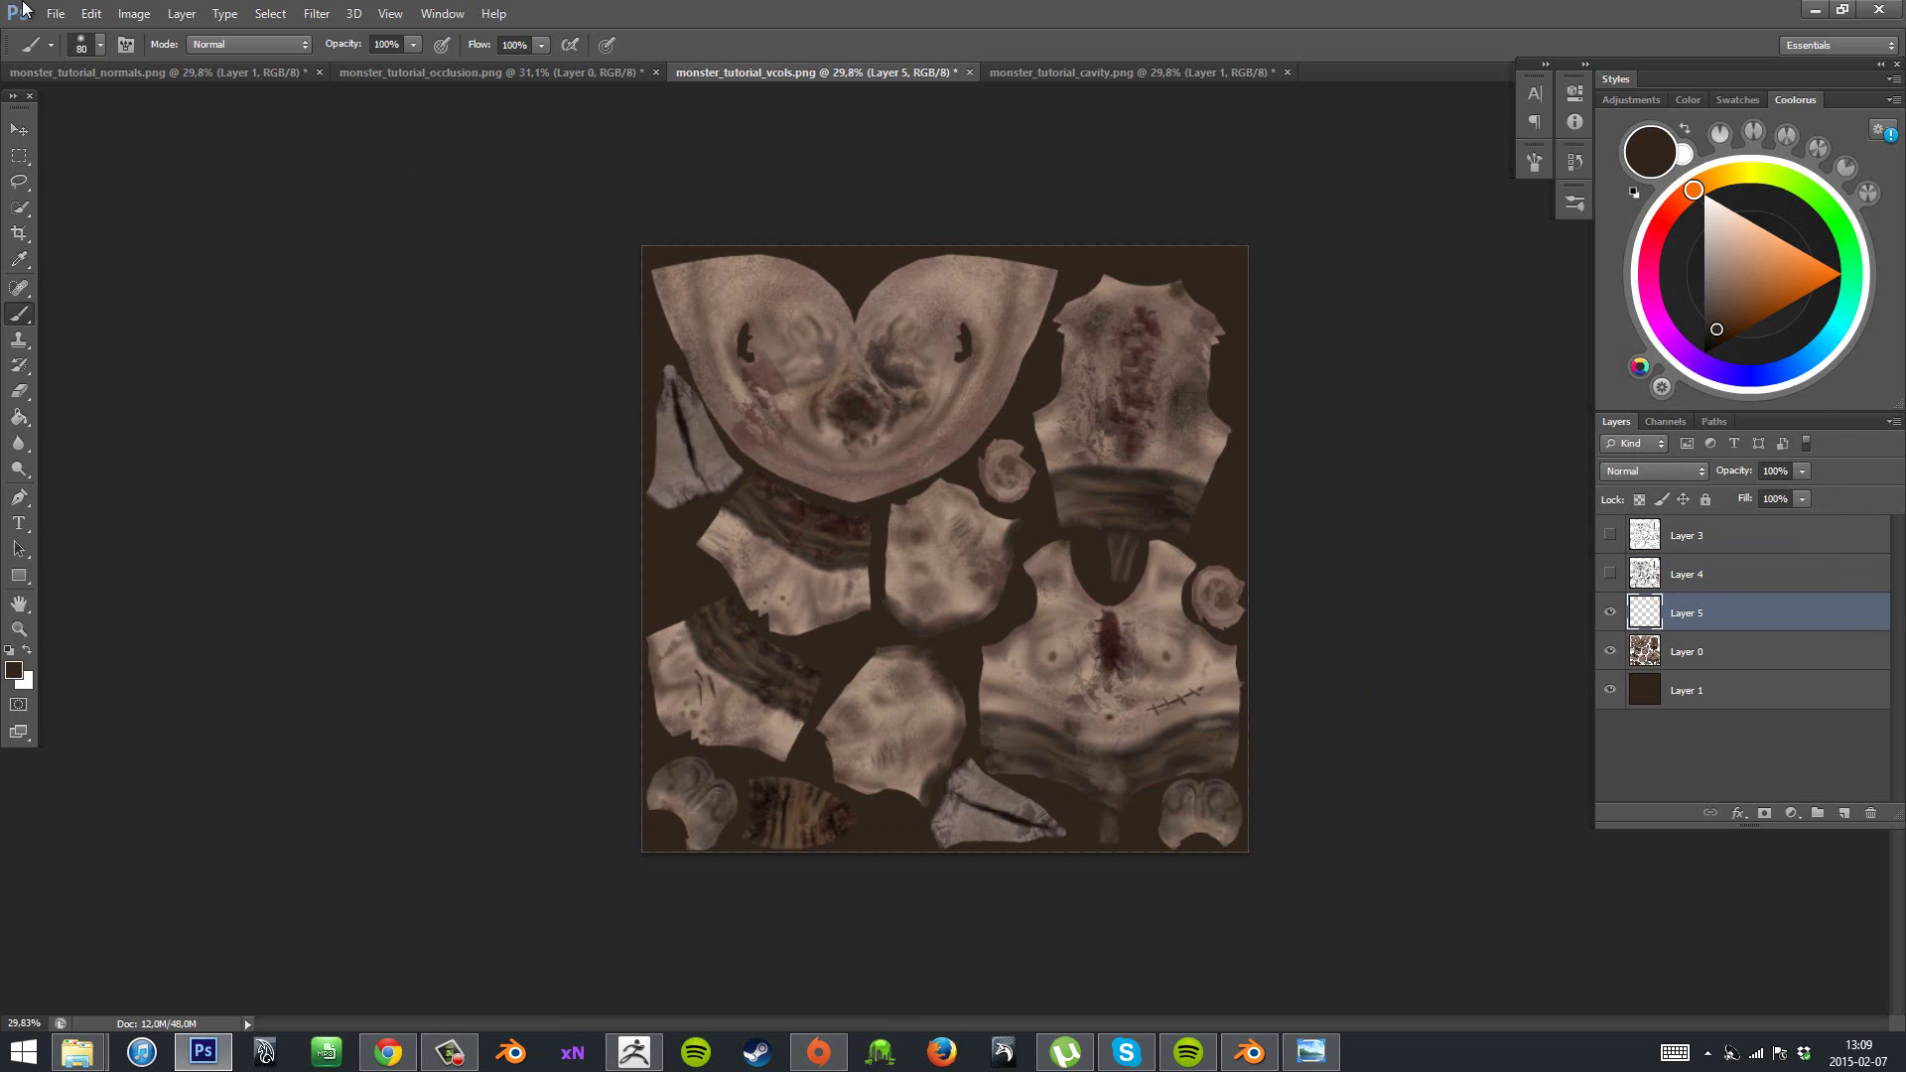
click(56, 13)
click(84, 51)
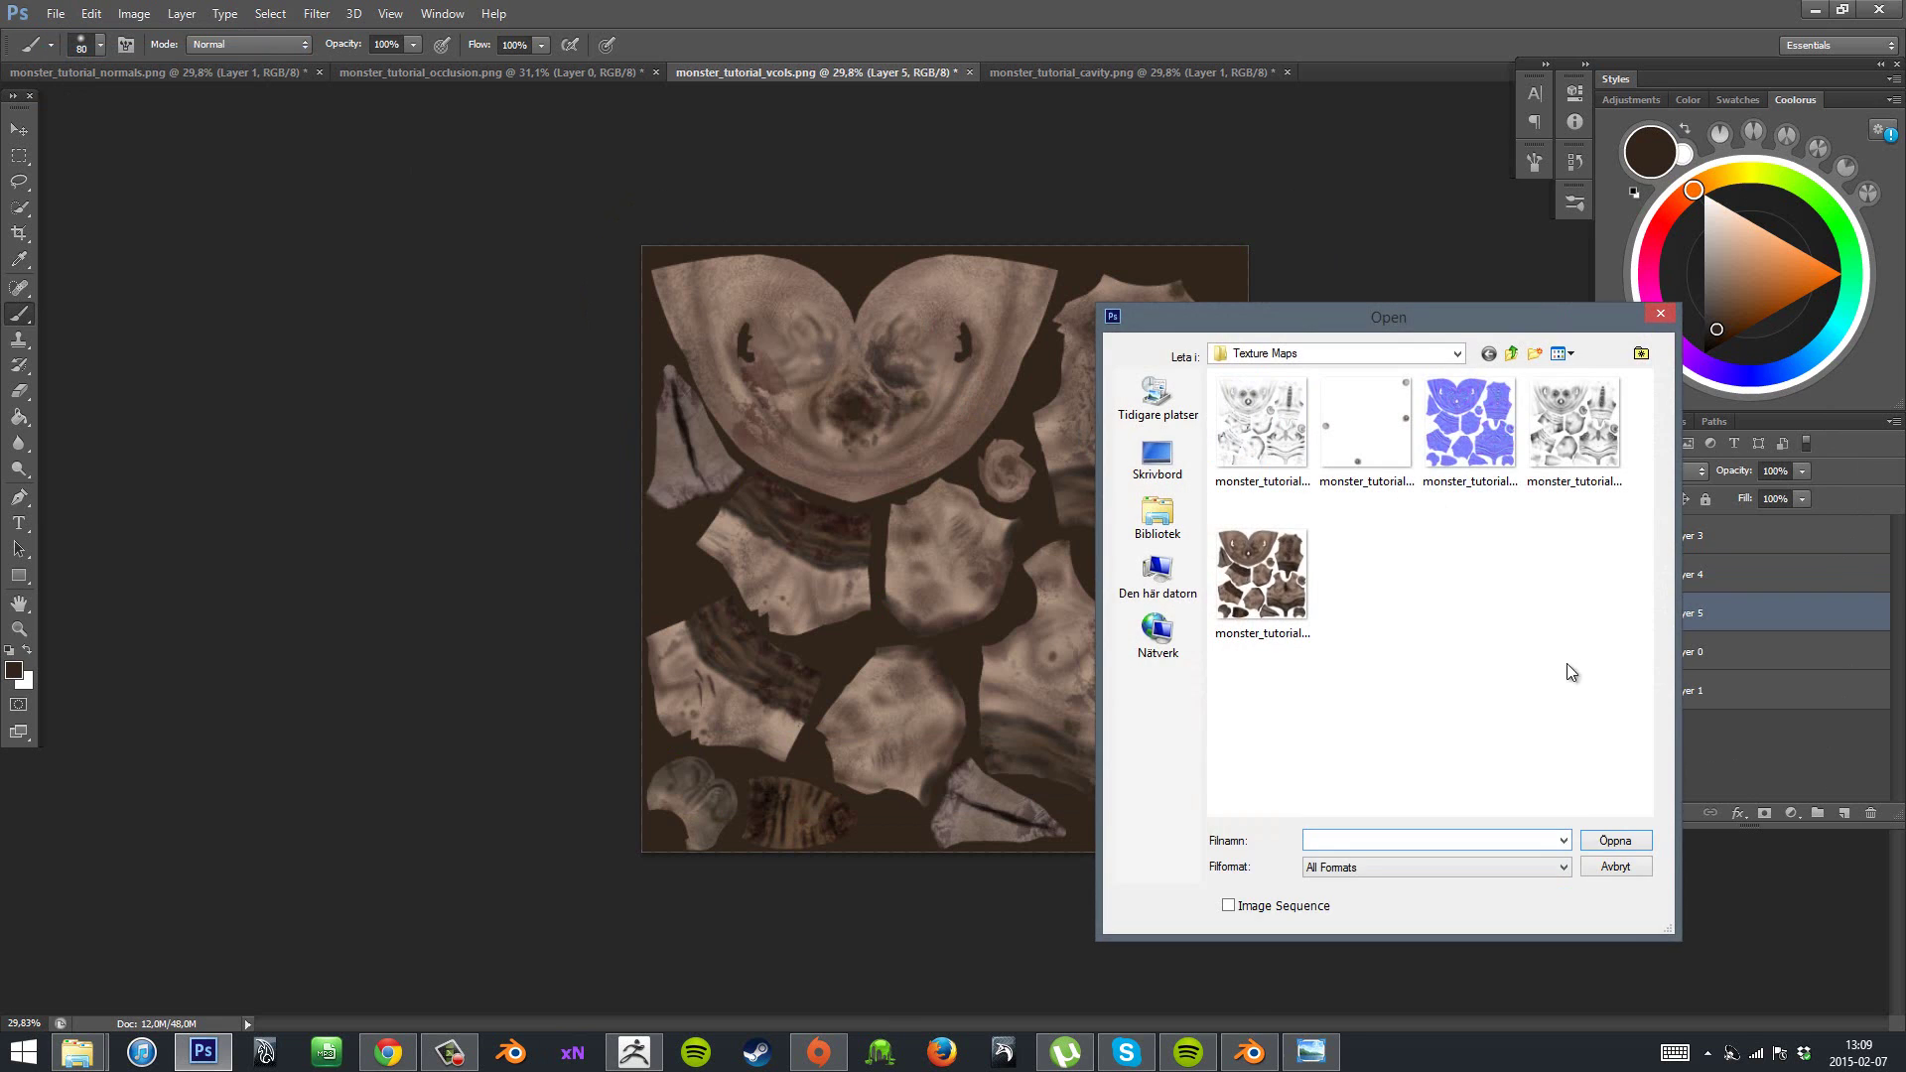
click(1605, 869)
drag(53, 27, 52, 18)
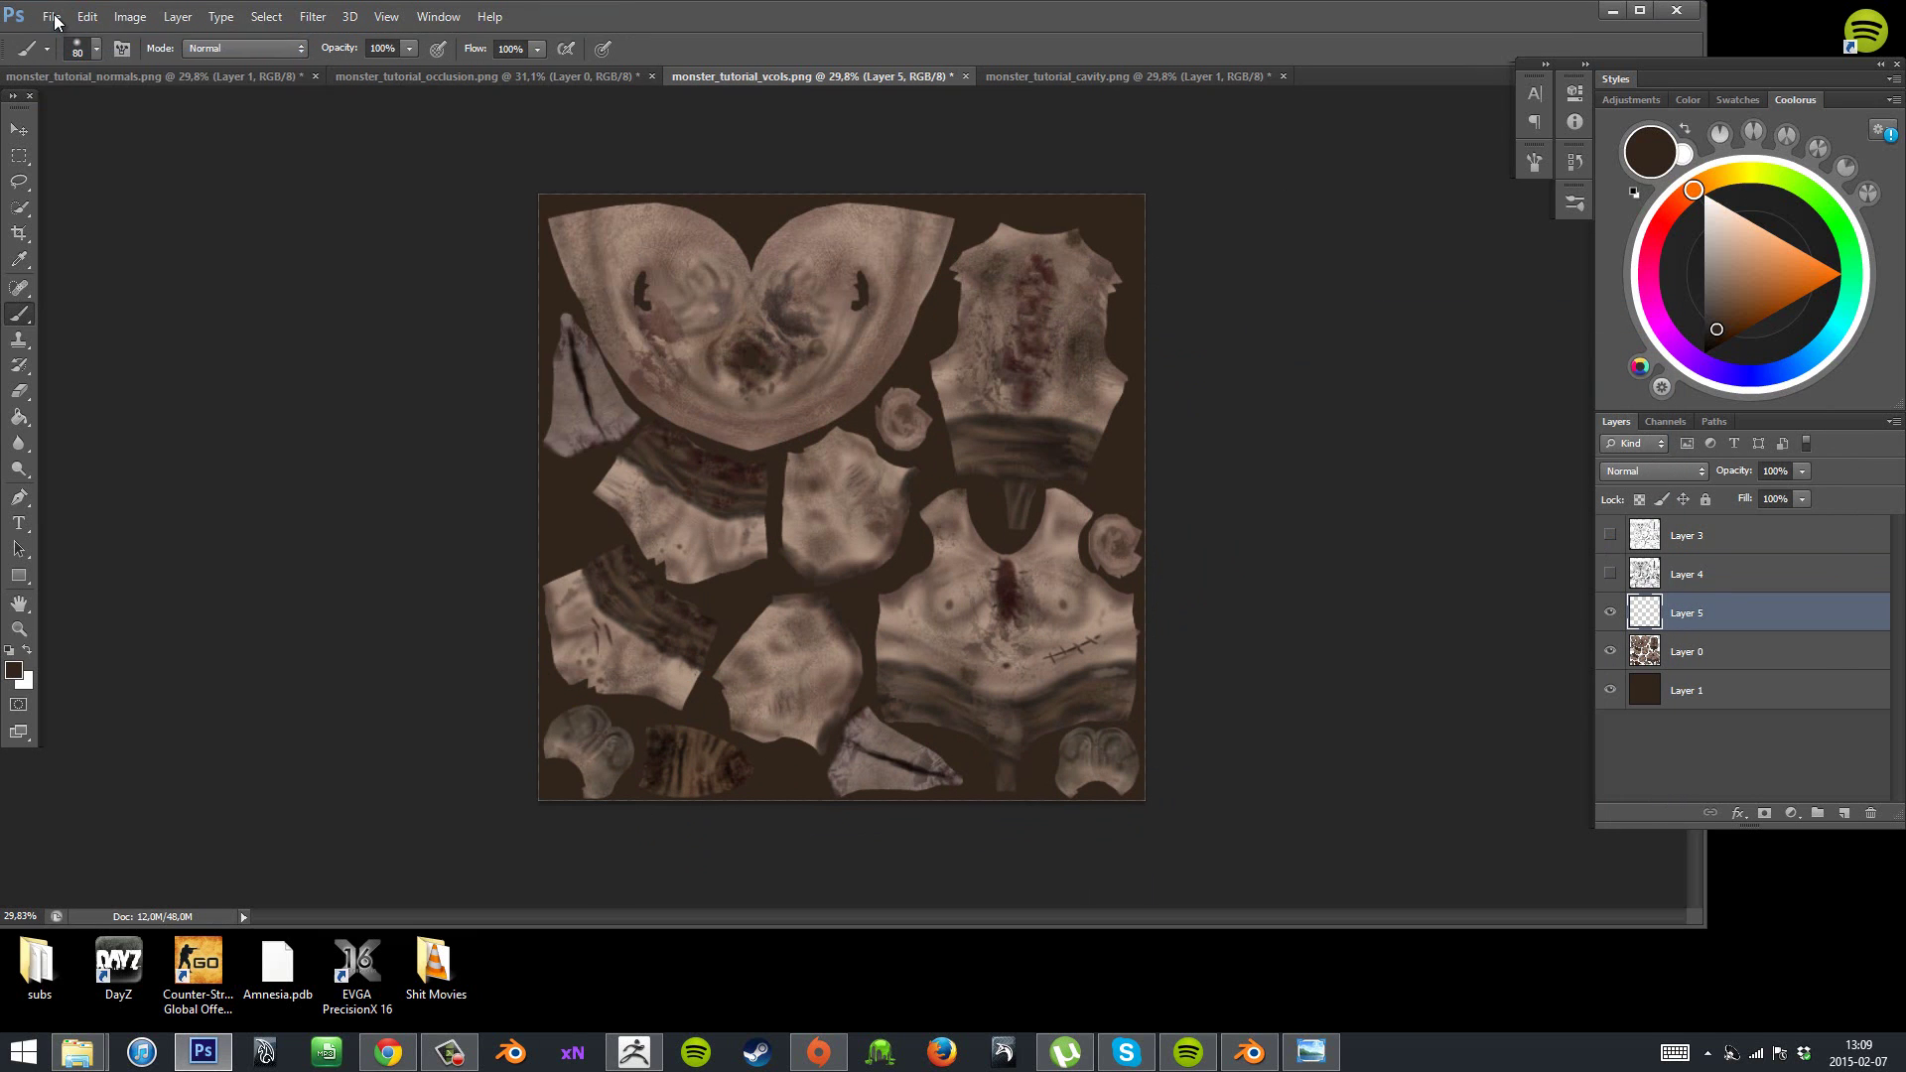
click(54, 17)
click(1636, 17)
click(1640, 12)
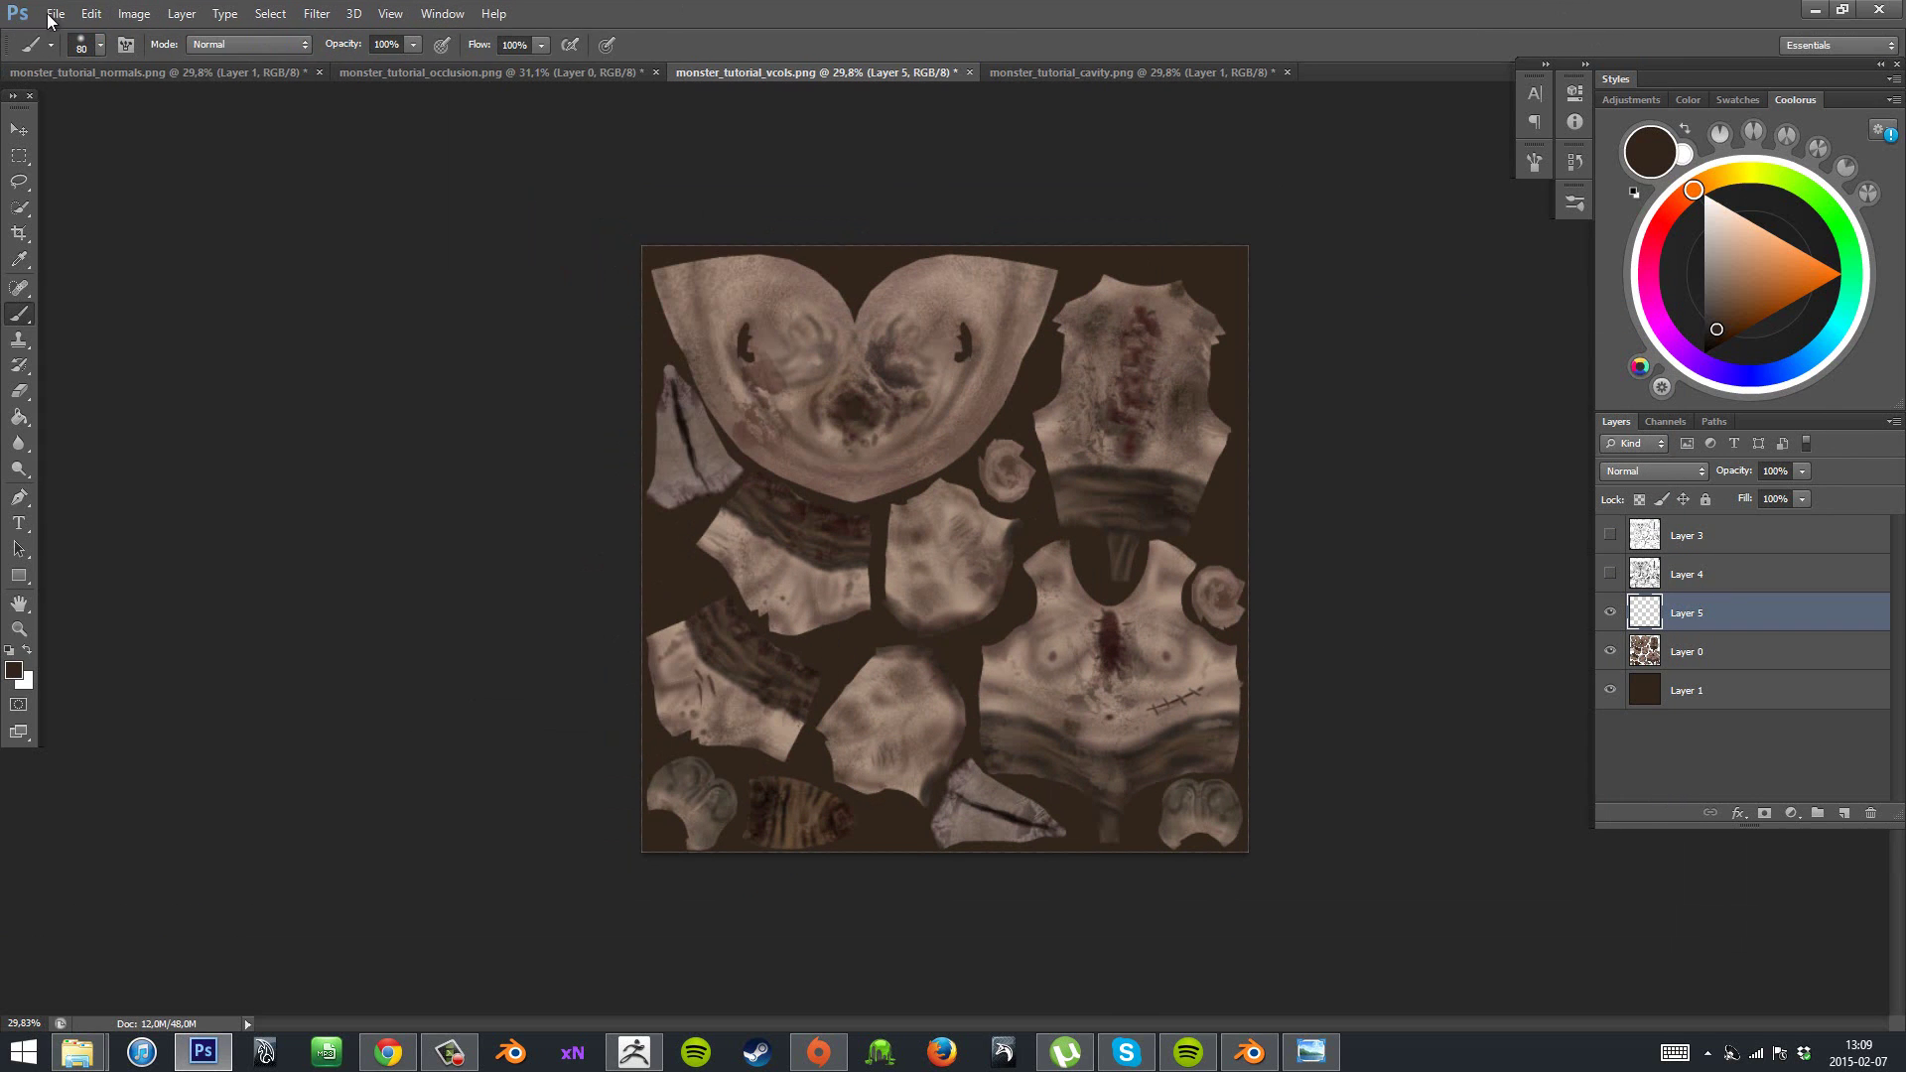
- Place the monster_tutorial_eyes_vcols image into the vertex color document at its original size and position
click(55, 13)
click(102, 335)
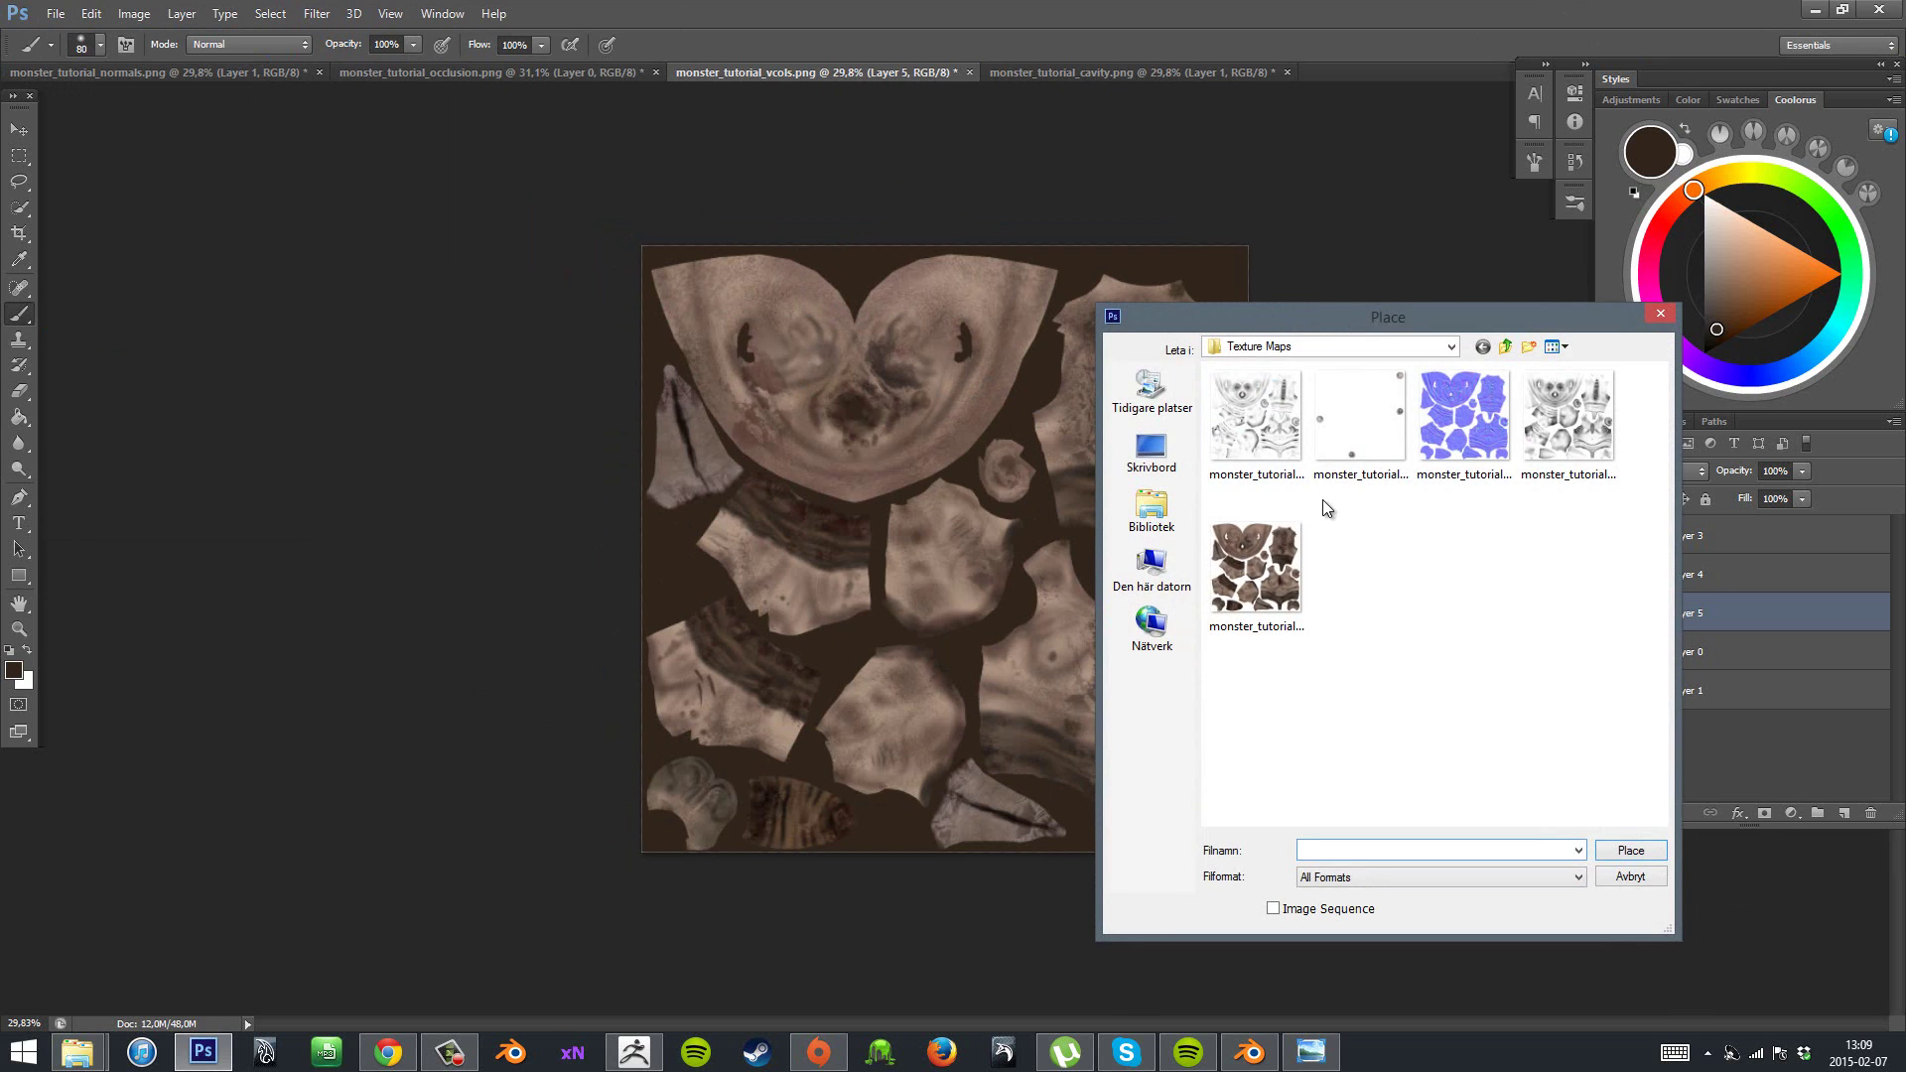
double_click(1343, 423)
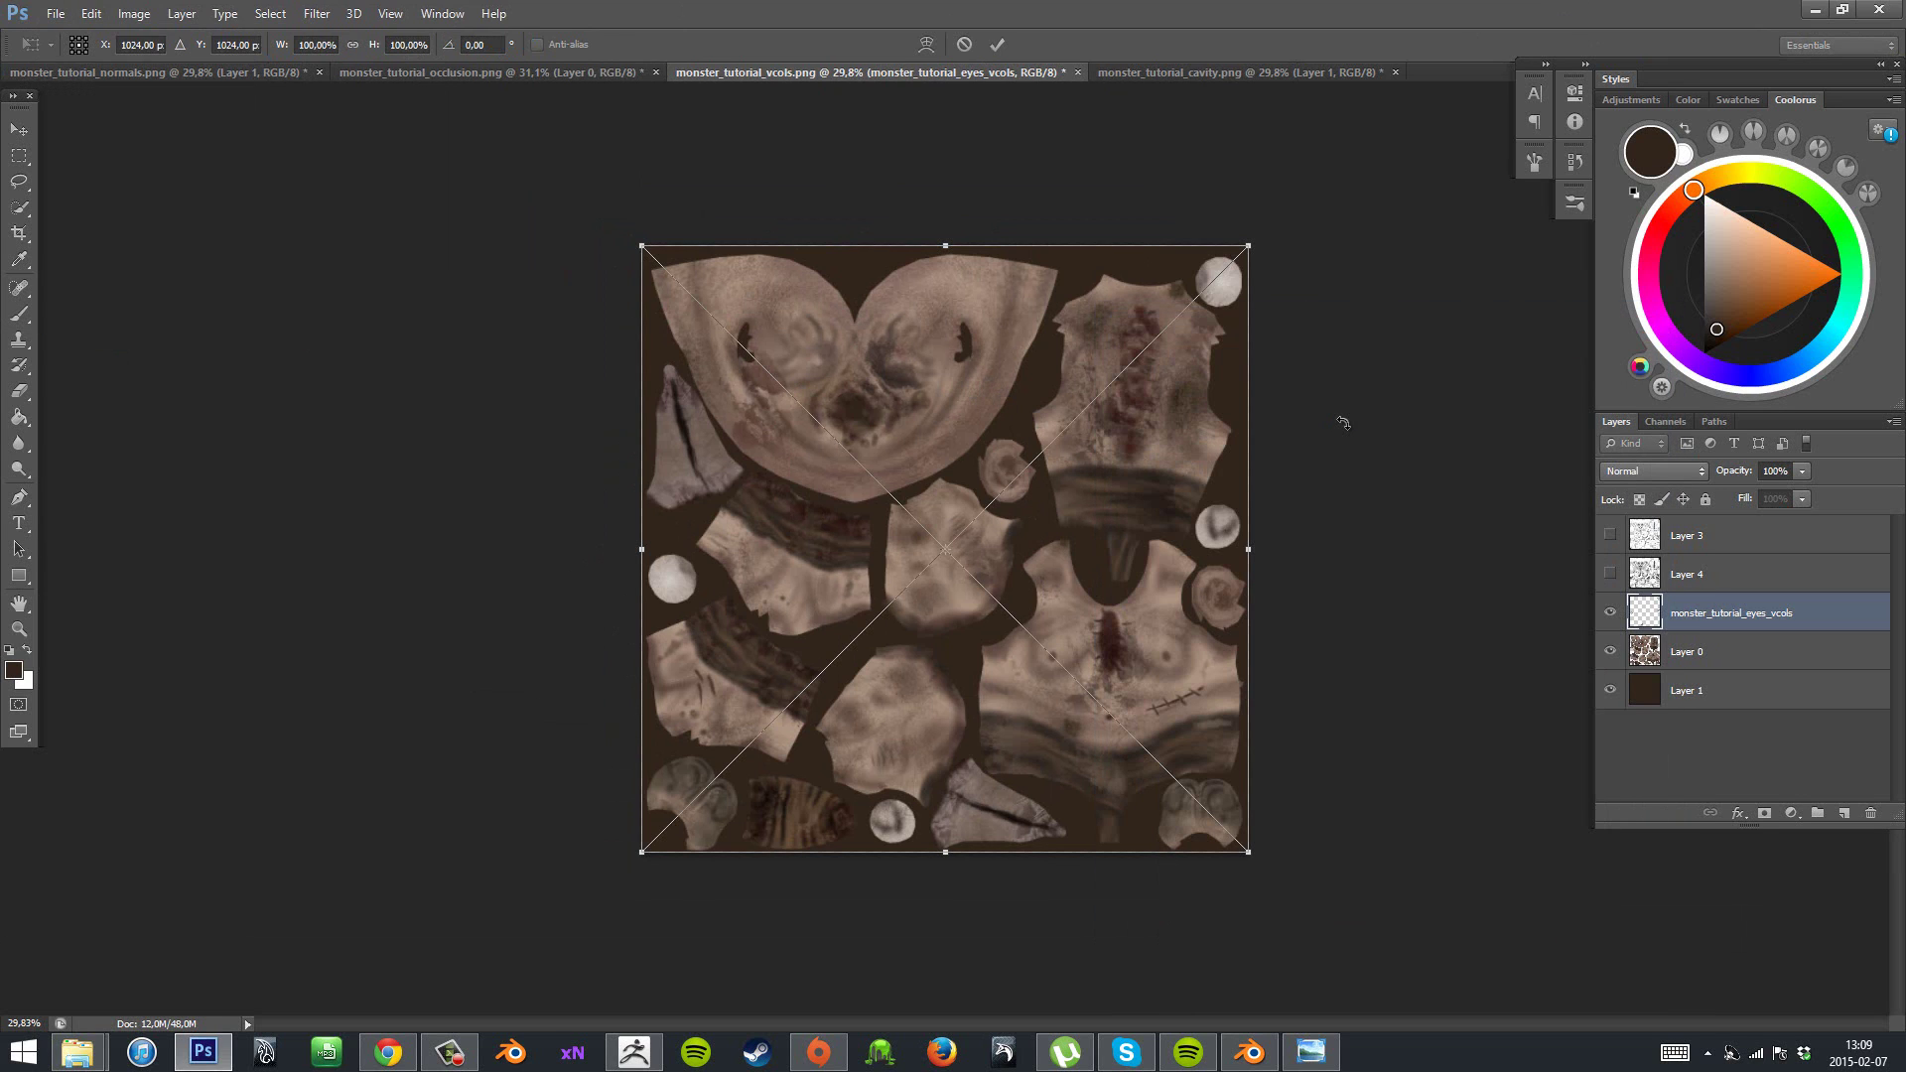
key(Return)
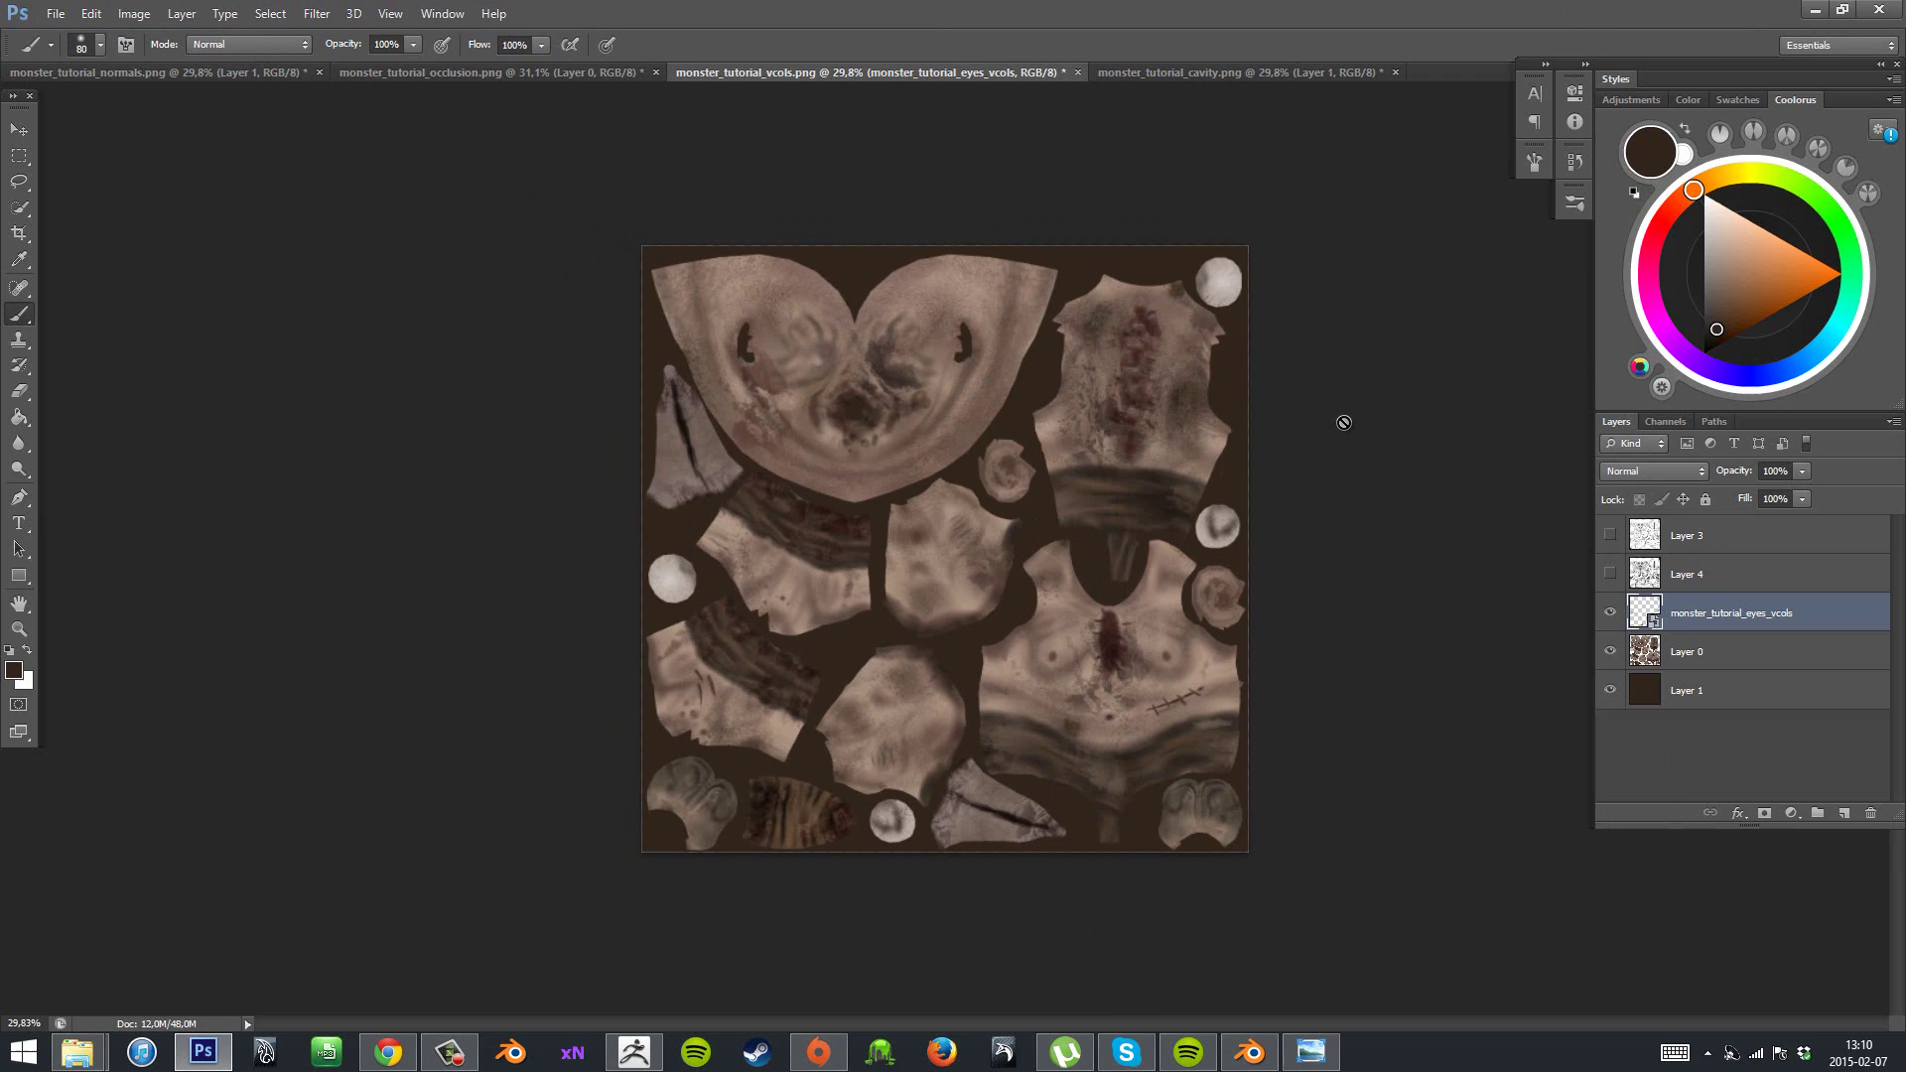
- Show Layer 4 with the occlusion map and set its blend mode to Multiply
click(1610, 575)
click(1610, 537)
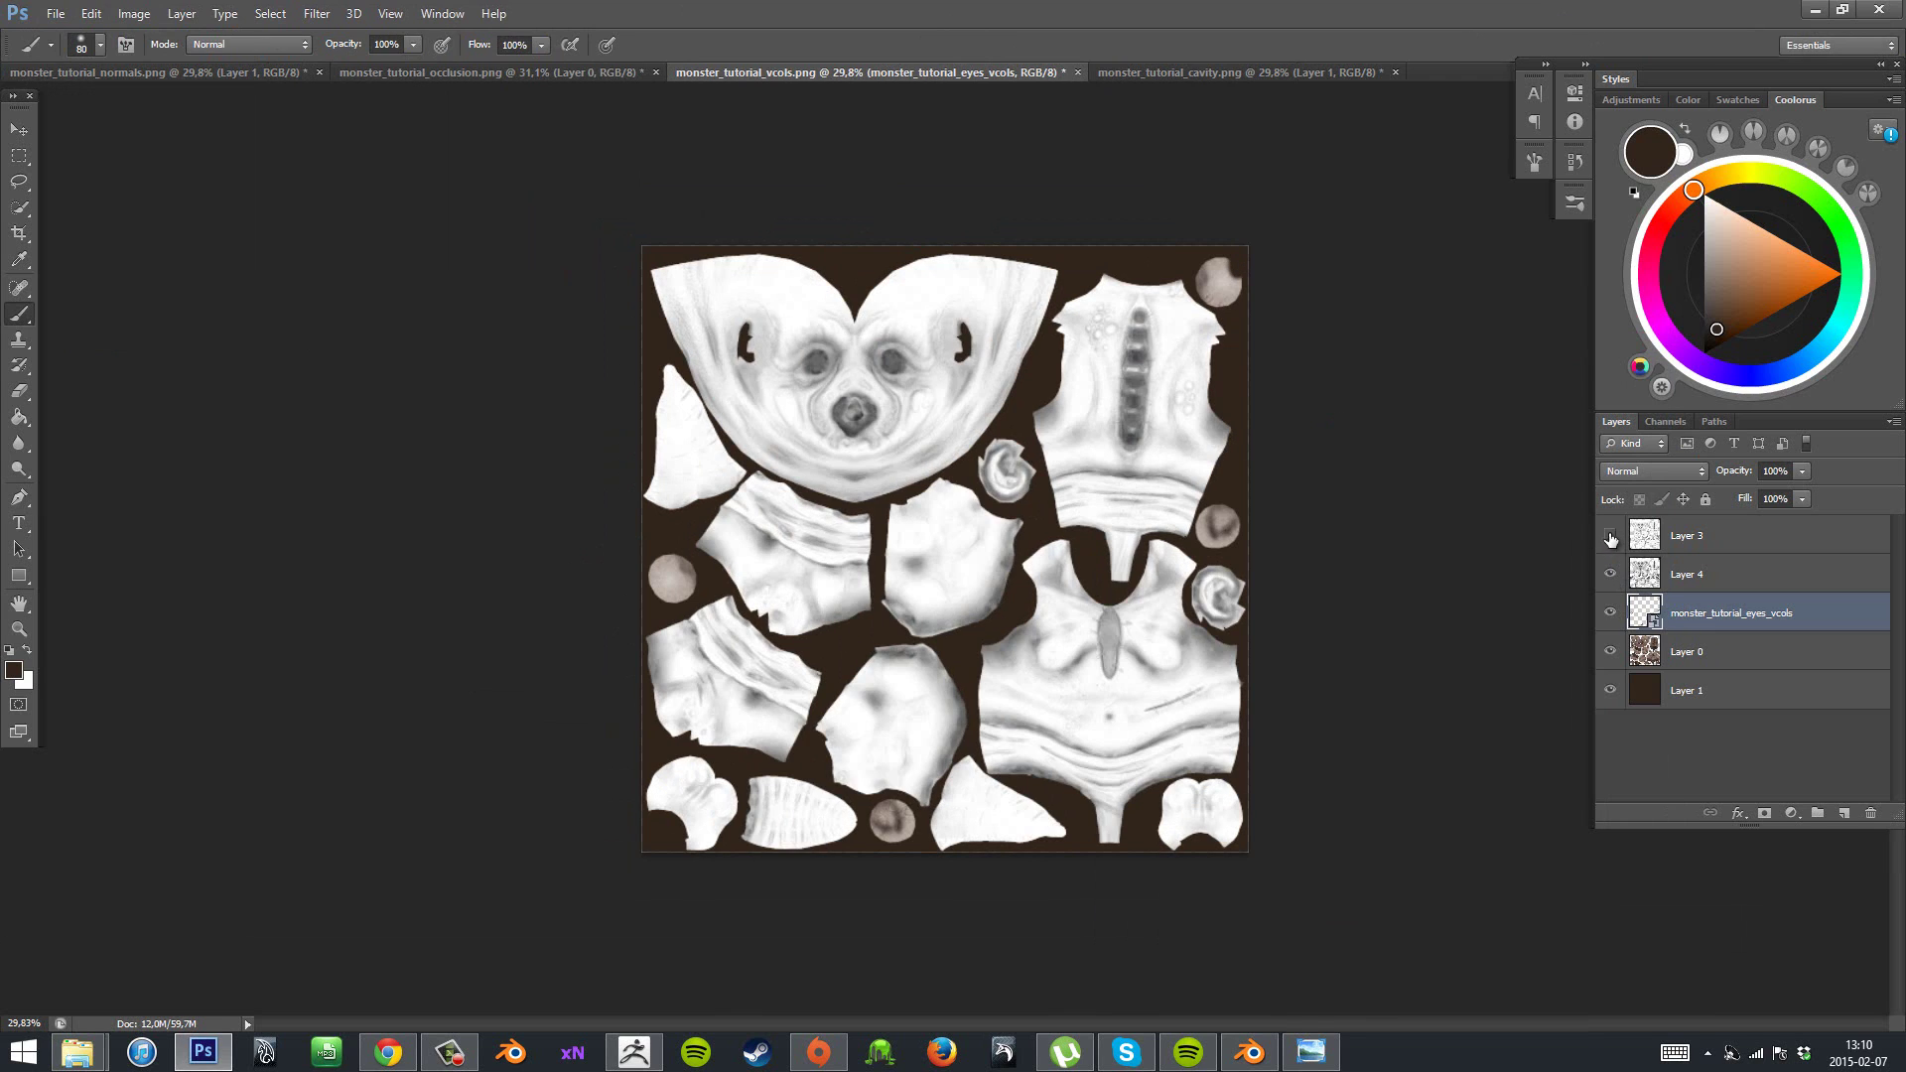
click(1610, 537)
click(1688, 574)
click(1689, 470)
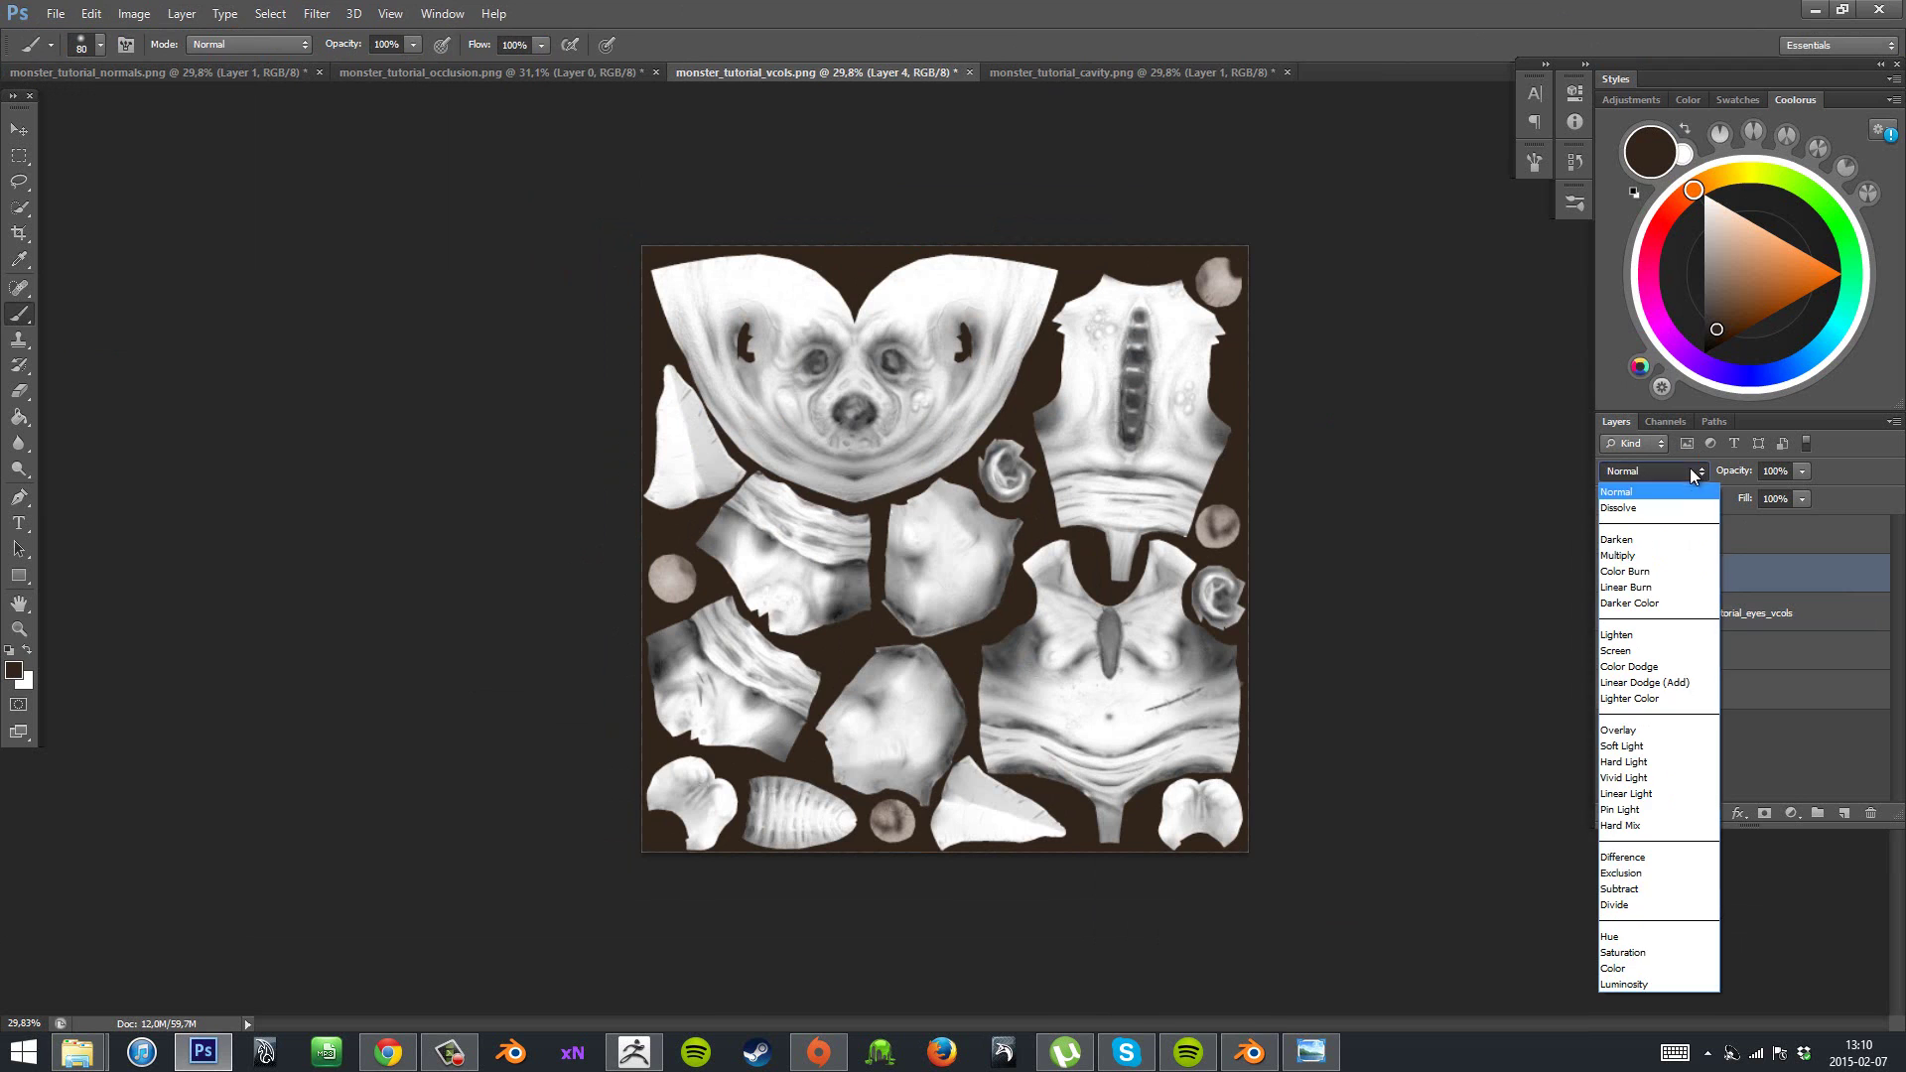
click(1650, 554)
key(z)
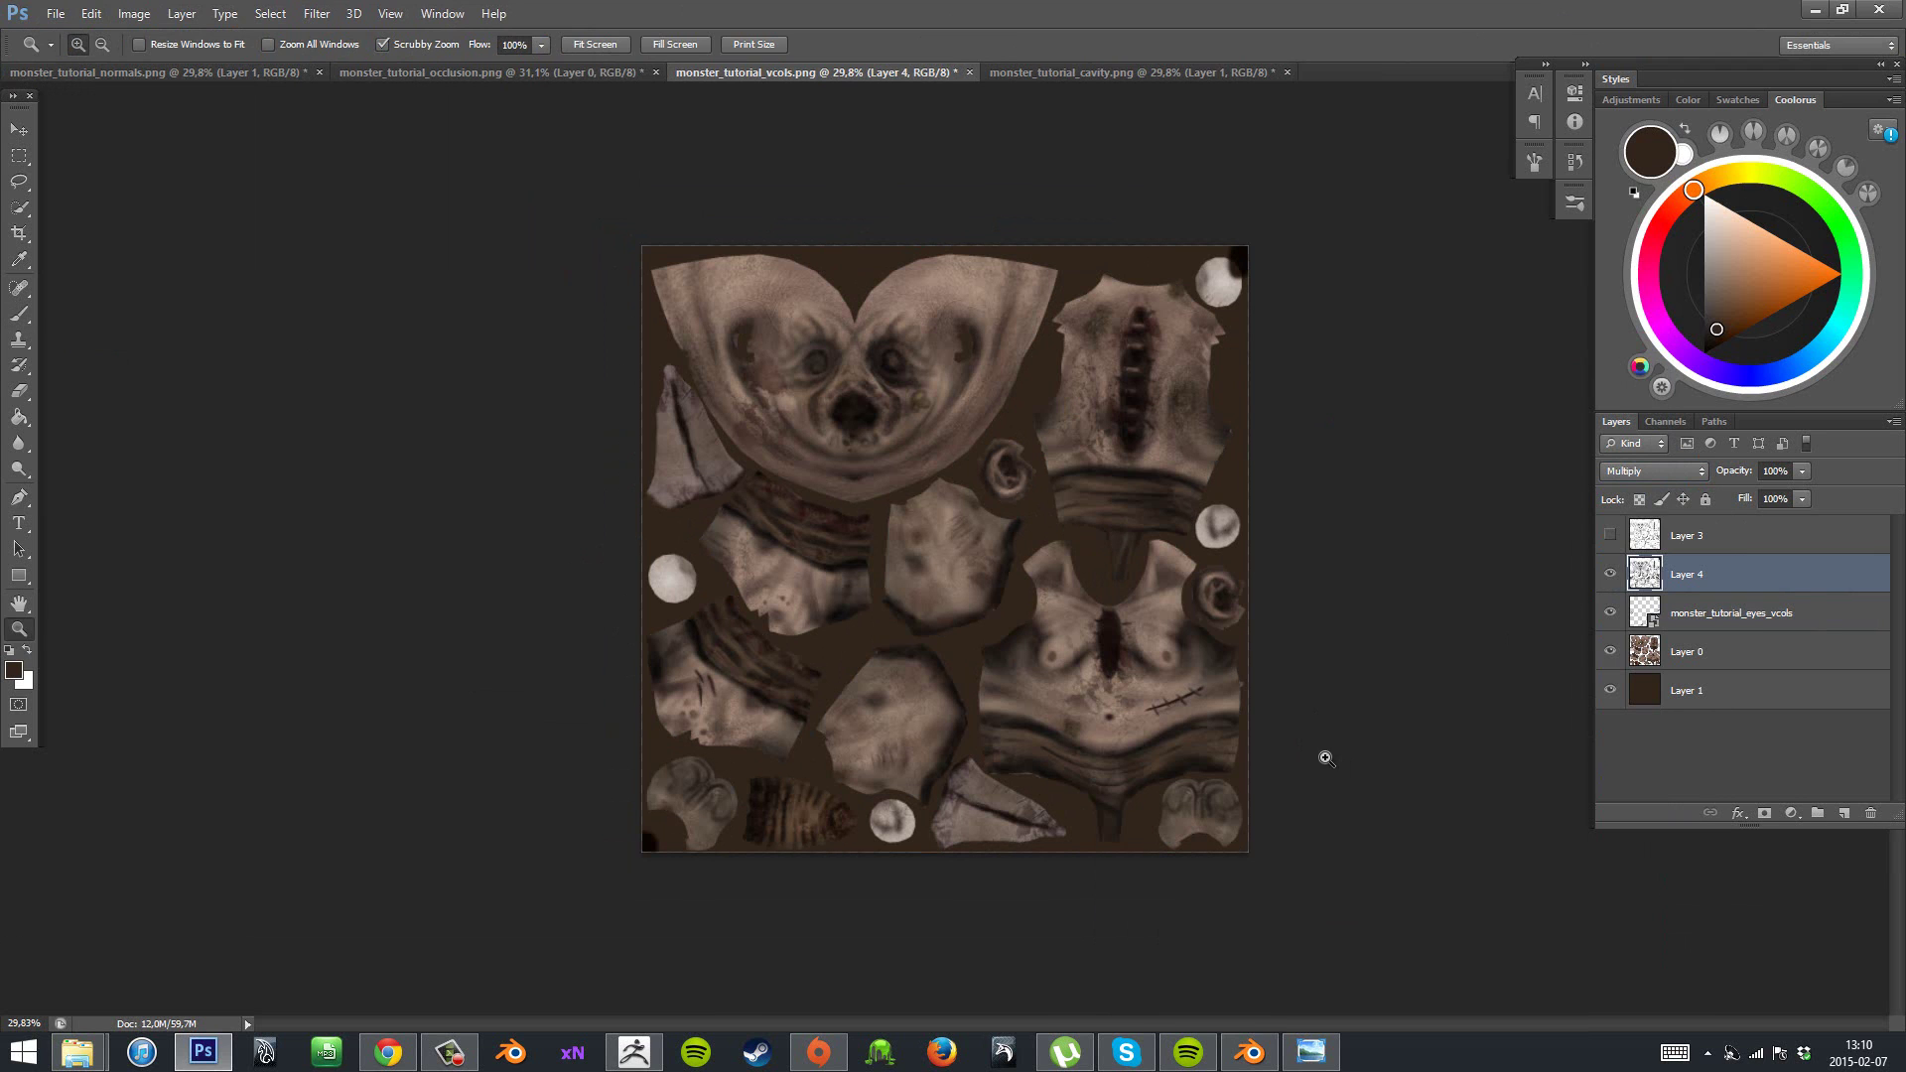
drag(1391, 791, 1348, 752)
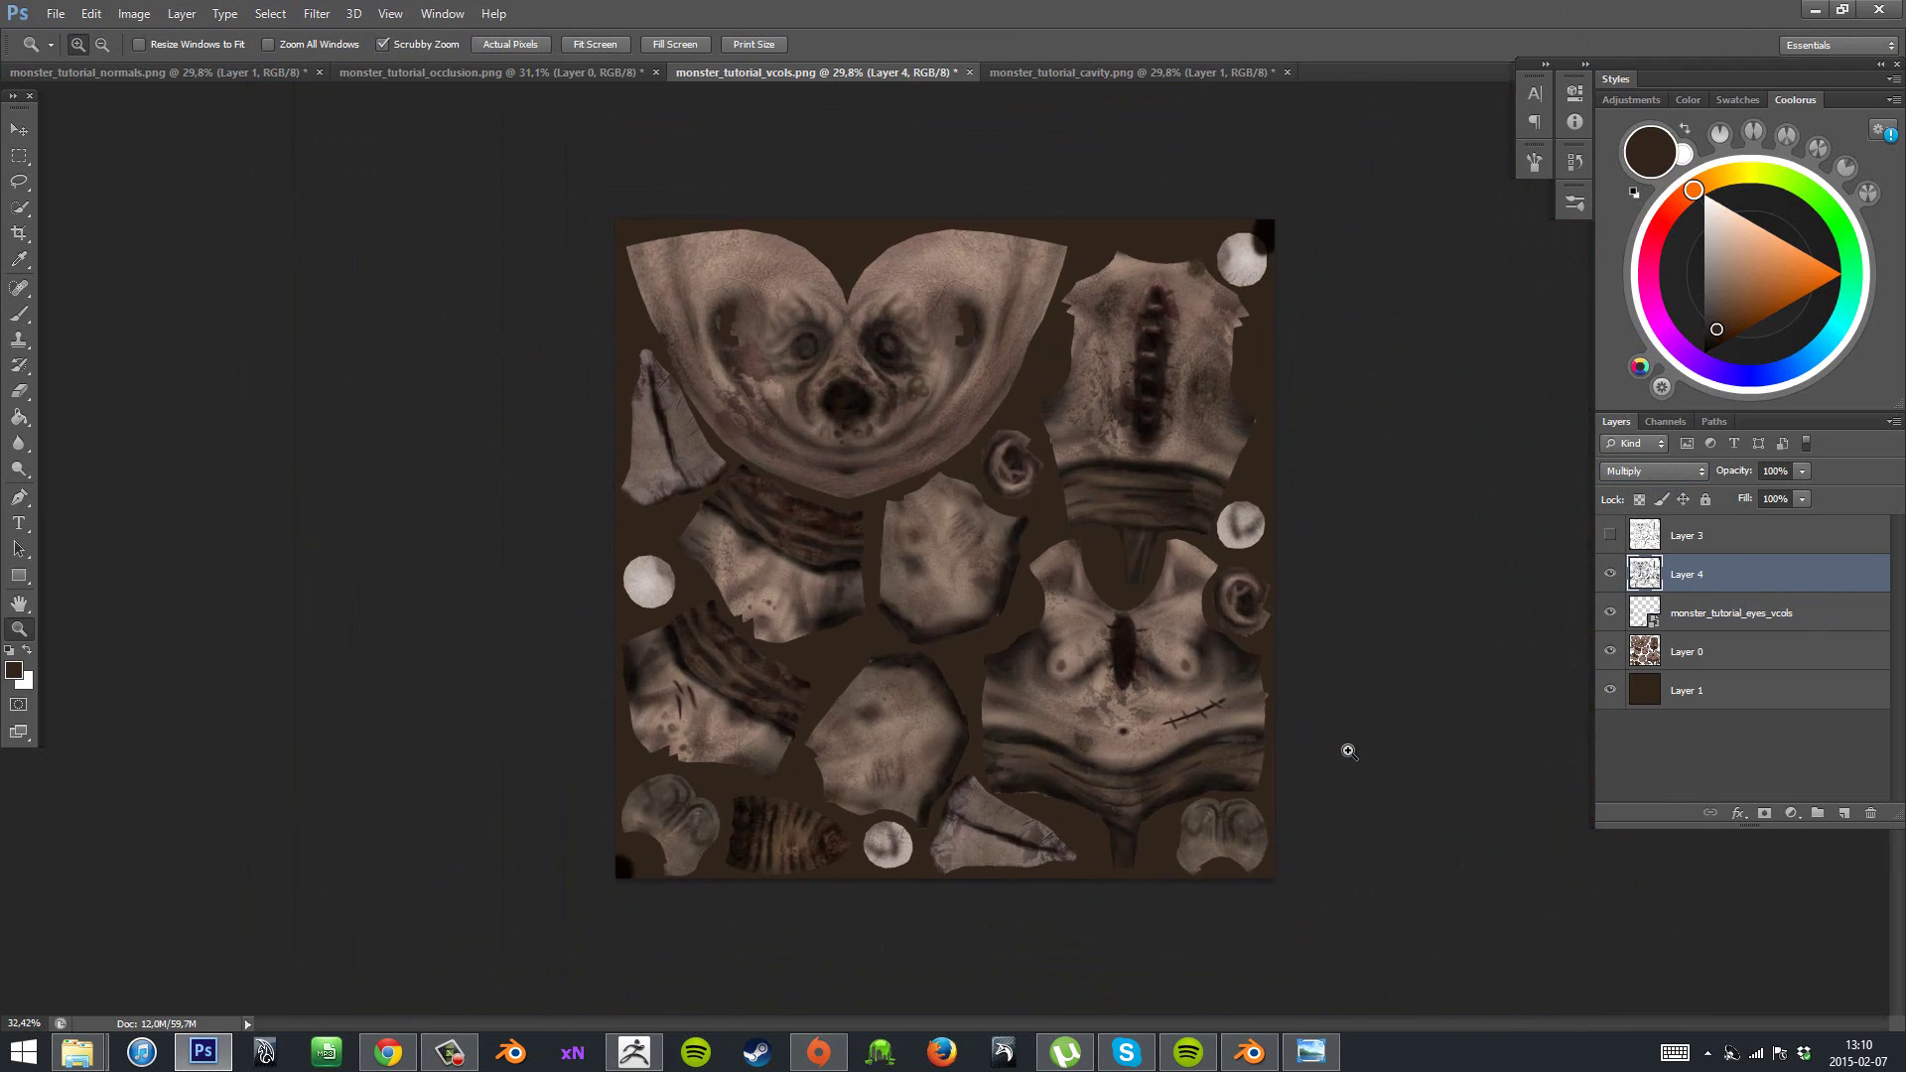
- Show Layer 3 above the occlusion layer and set its blend mode to Multiply
click(1622, 537)
click(1610, 537)
click(1648, 474)
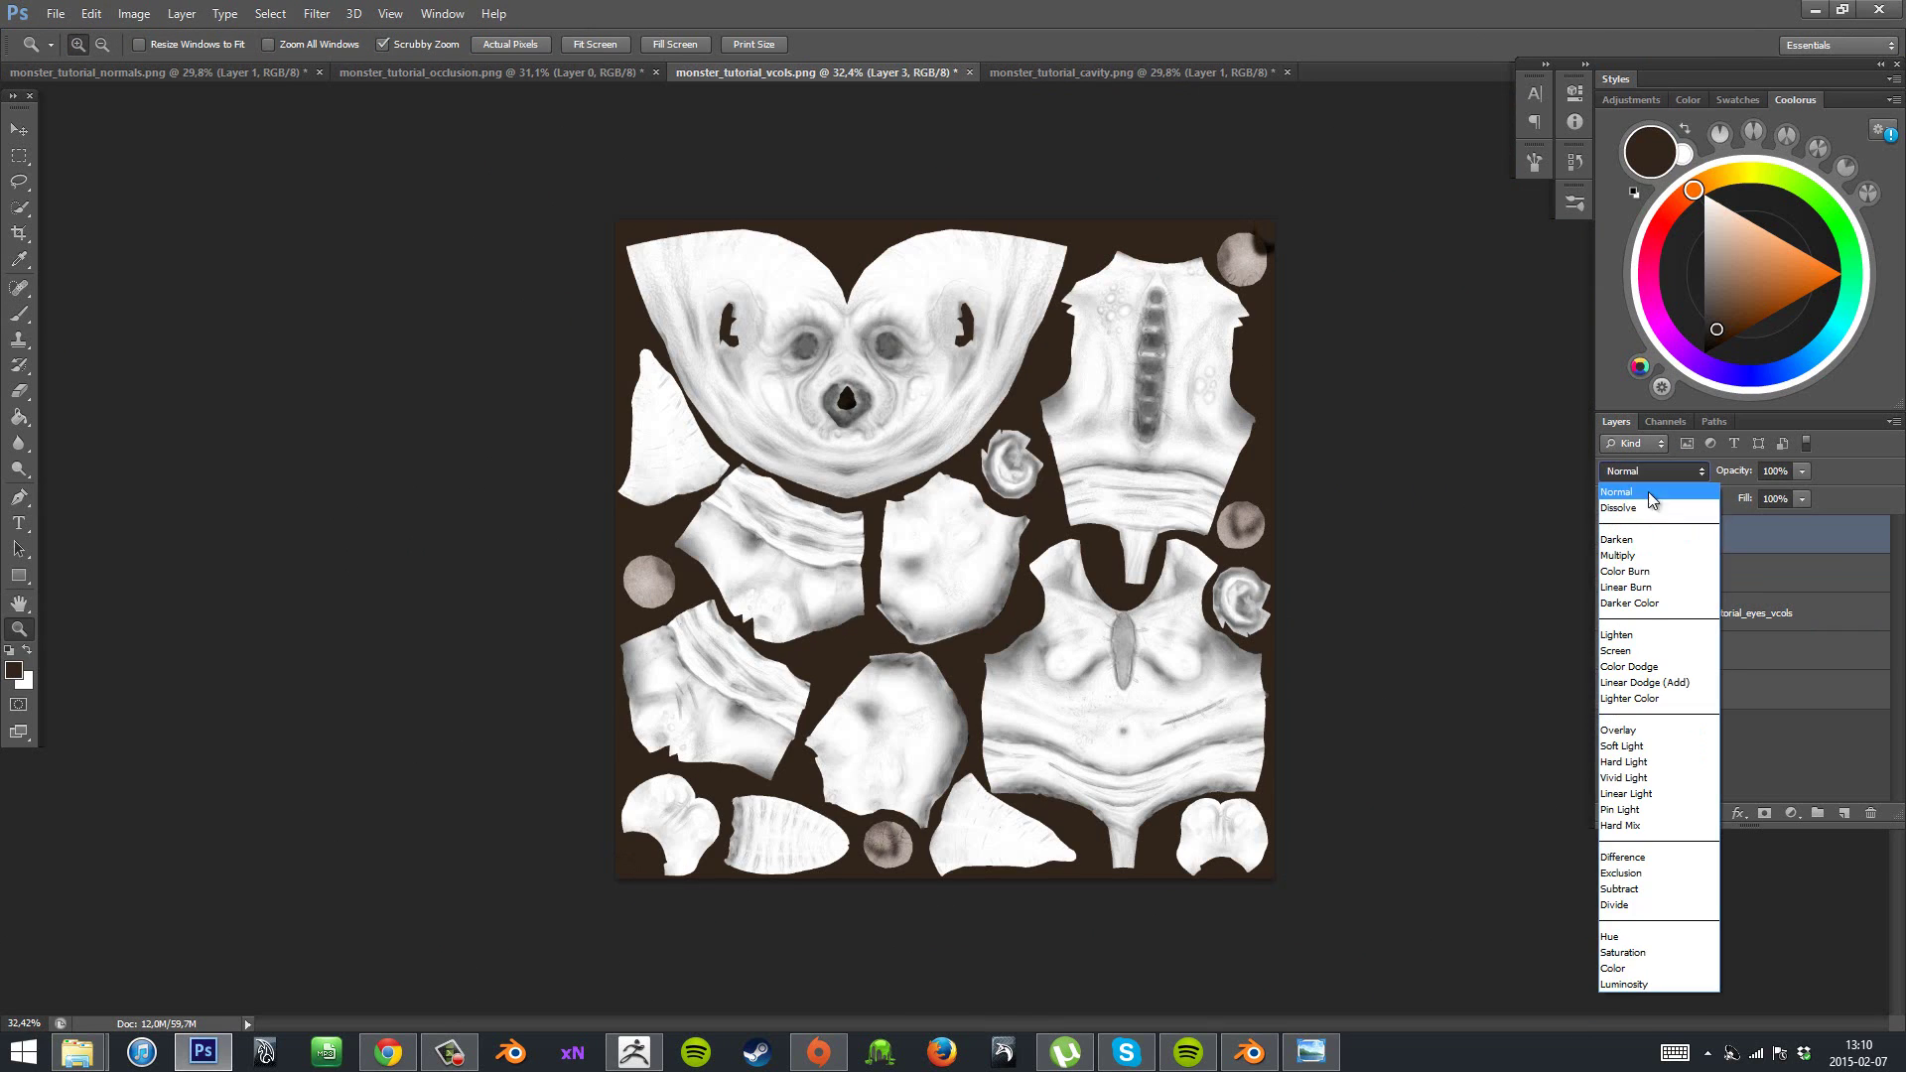
click(1640, 547)
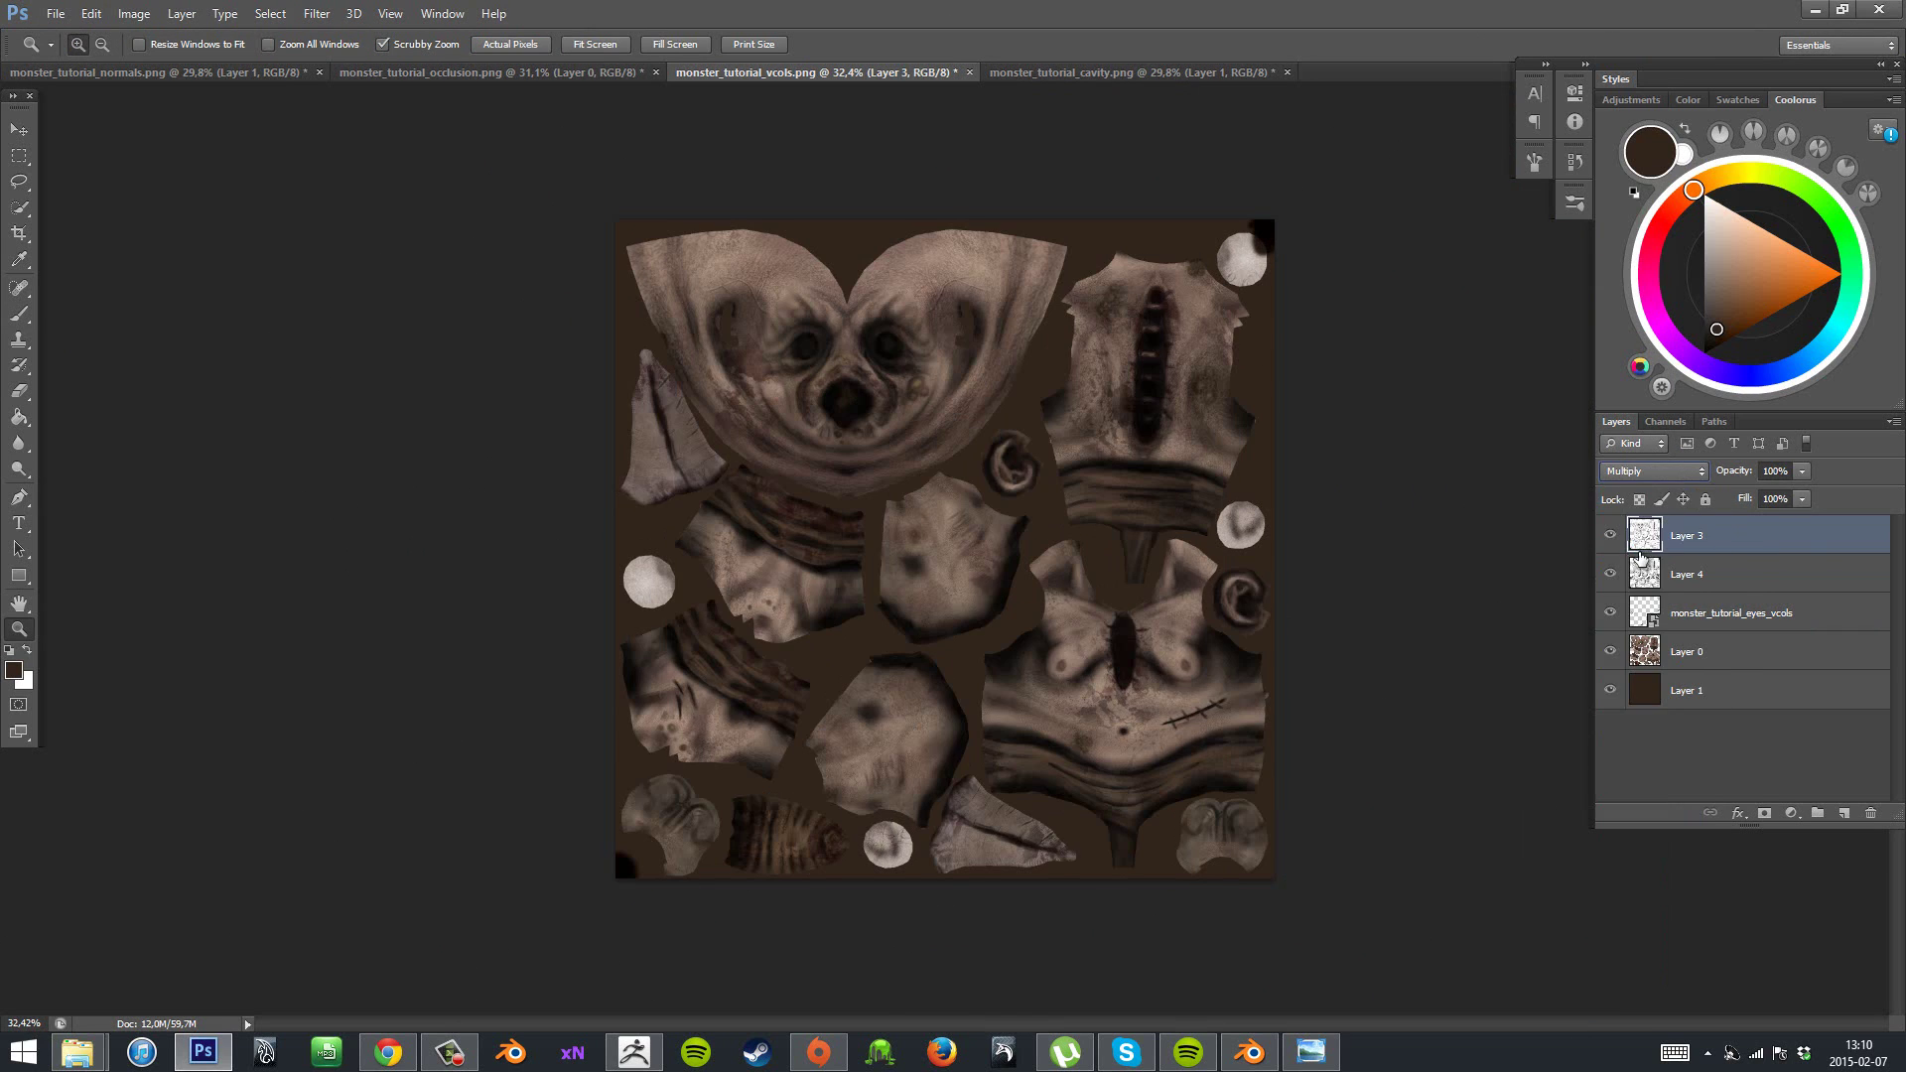
- Lower Layer 3's opacity to 33% and compare the texture with the layer hidden and shown
click(1611, 541)
click(1611, 537)
click(1611, 537)
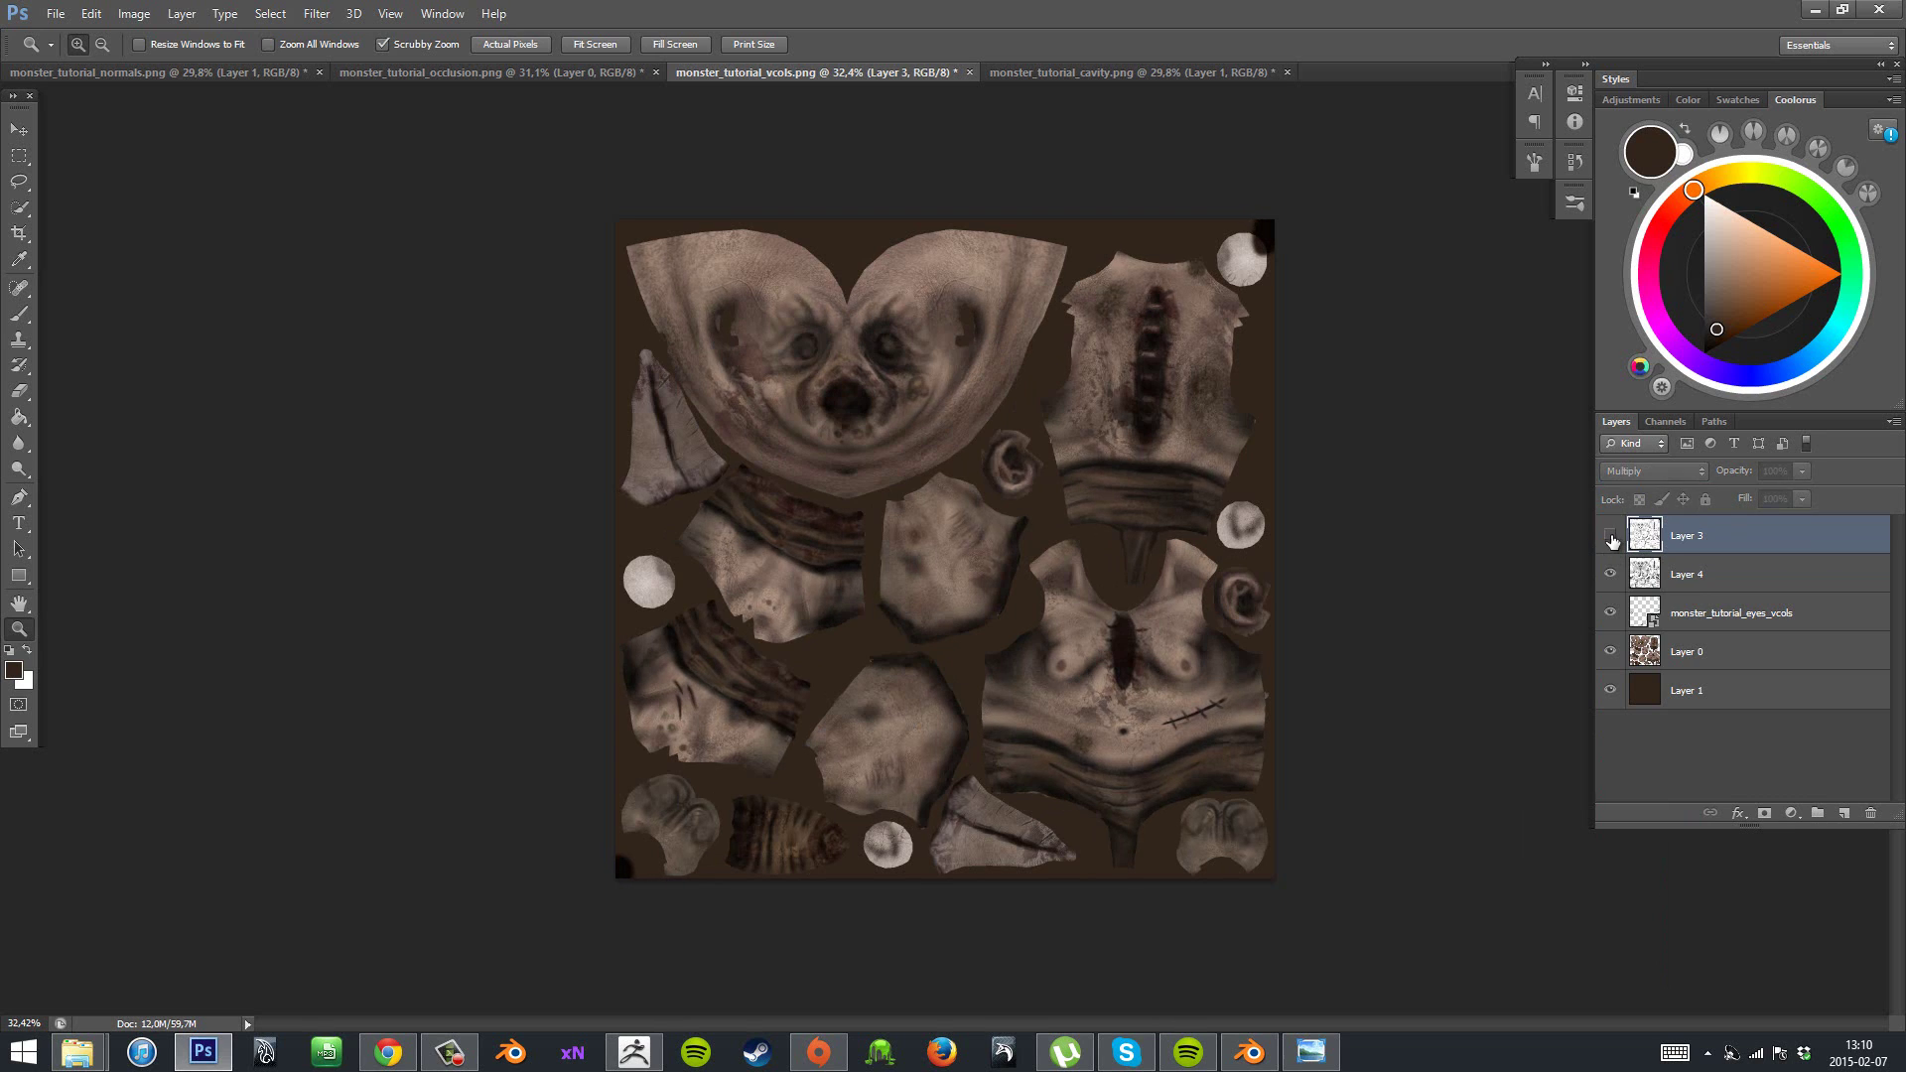
click(1611, 537)
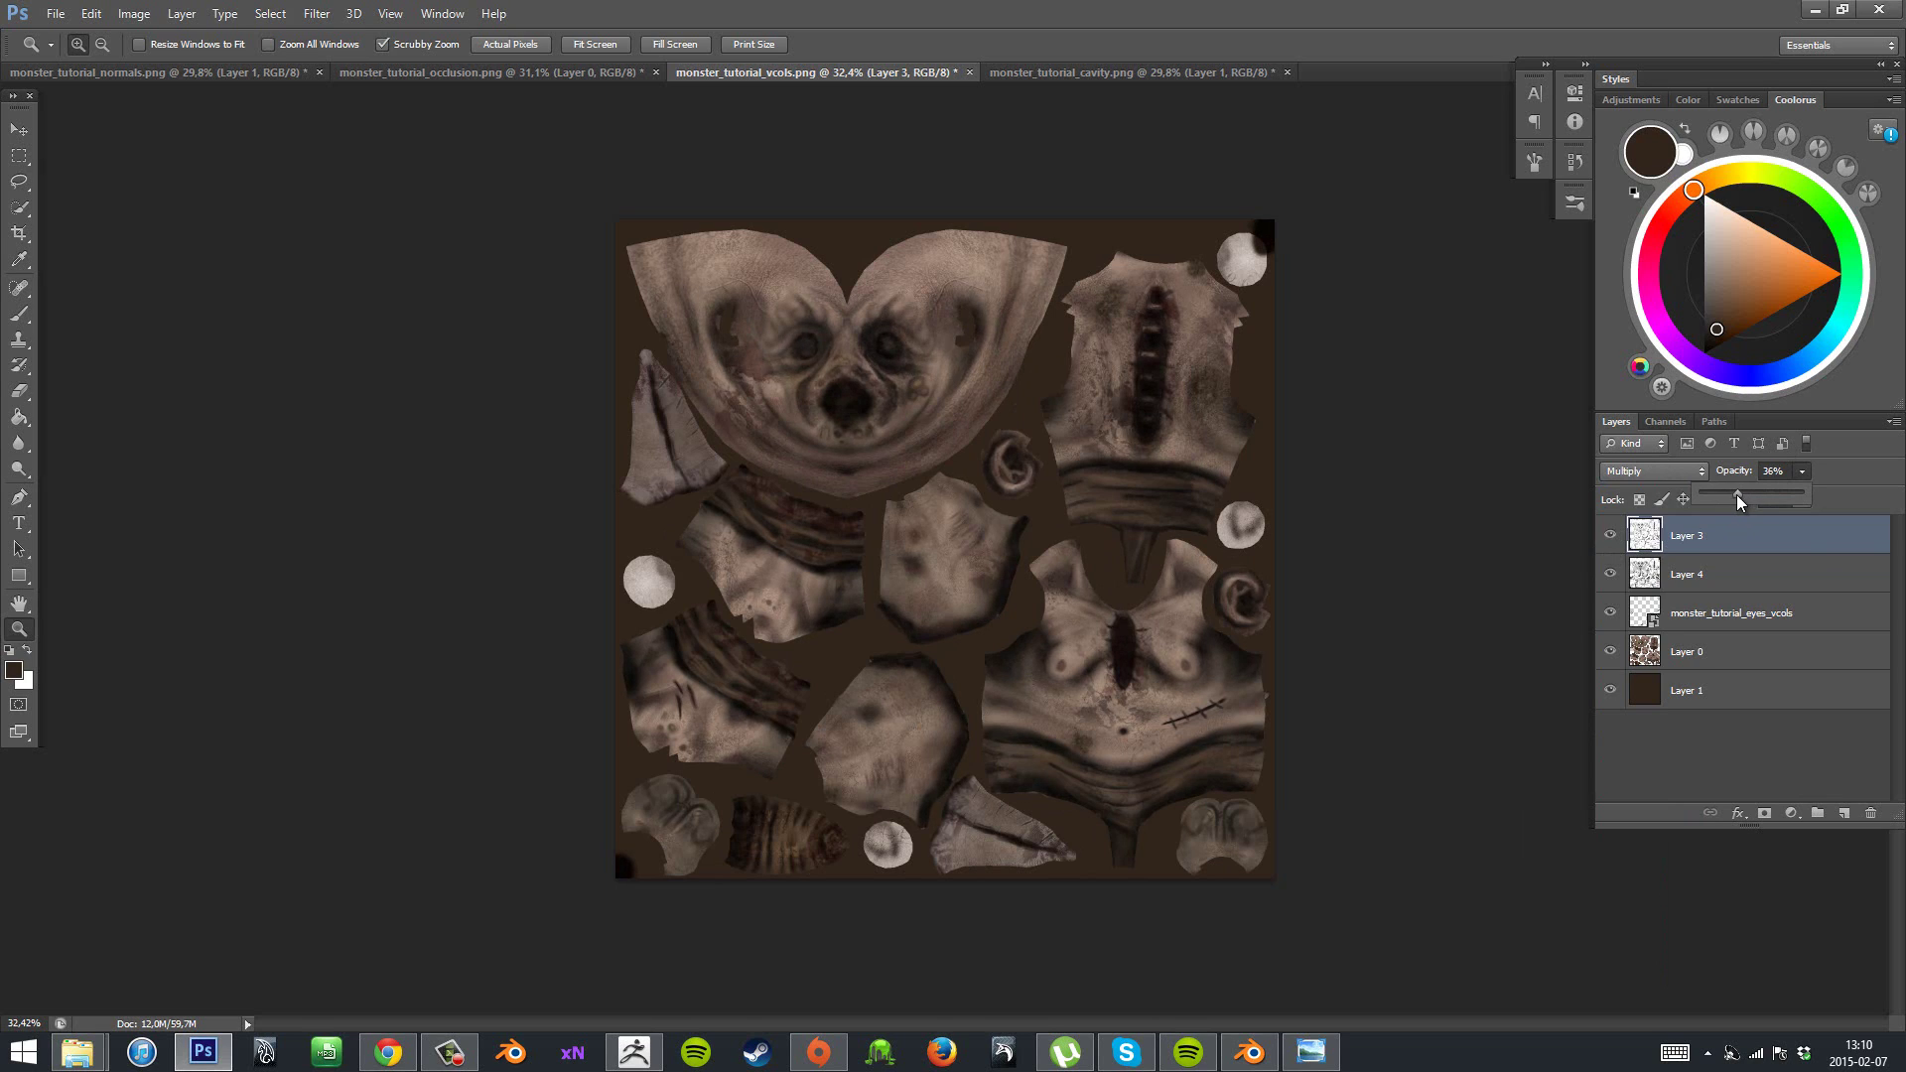
drag(1736, 495, 1733, 495)
click(1611, 537)
click(1611, 537)
click(1612, 541)
click(1612, 541)
mouse_move(1459, 655)
mouse_down()
mouse_move(1374, 626)
mouse_move(1432, 671)
mouse_move(1440, 624)
mouse_up()
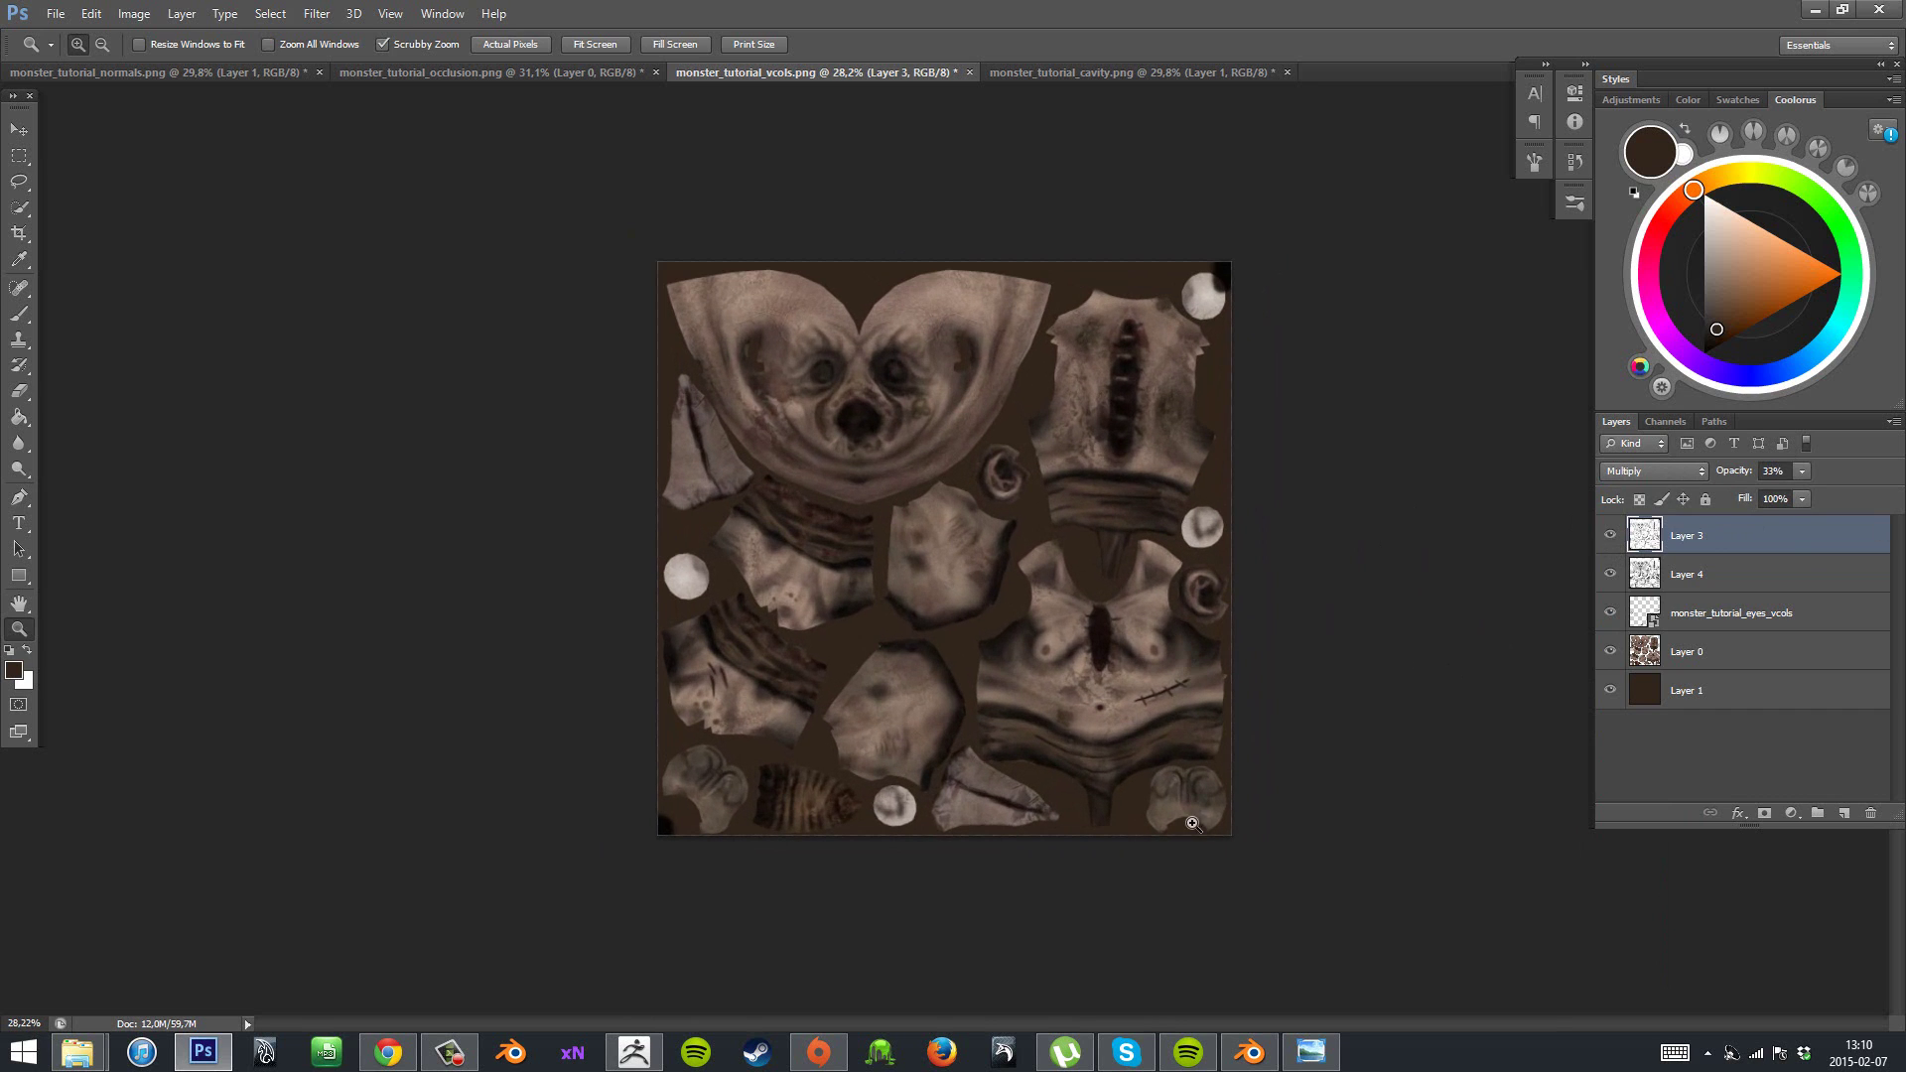
- Hide Layer 1 in the monster_tutorial_normals document and make Layer 0 the active layer
click(421, 70)
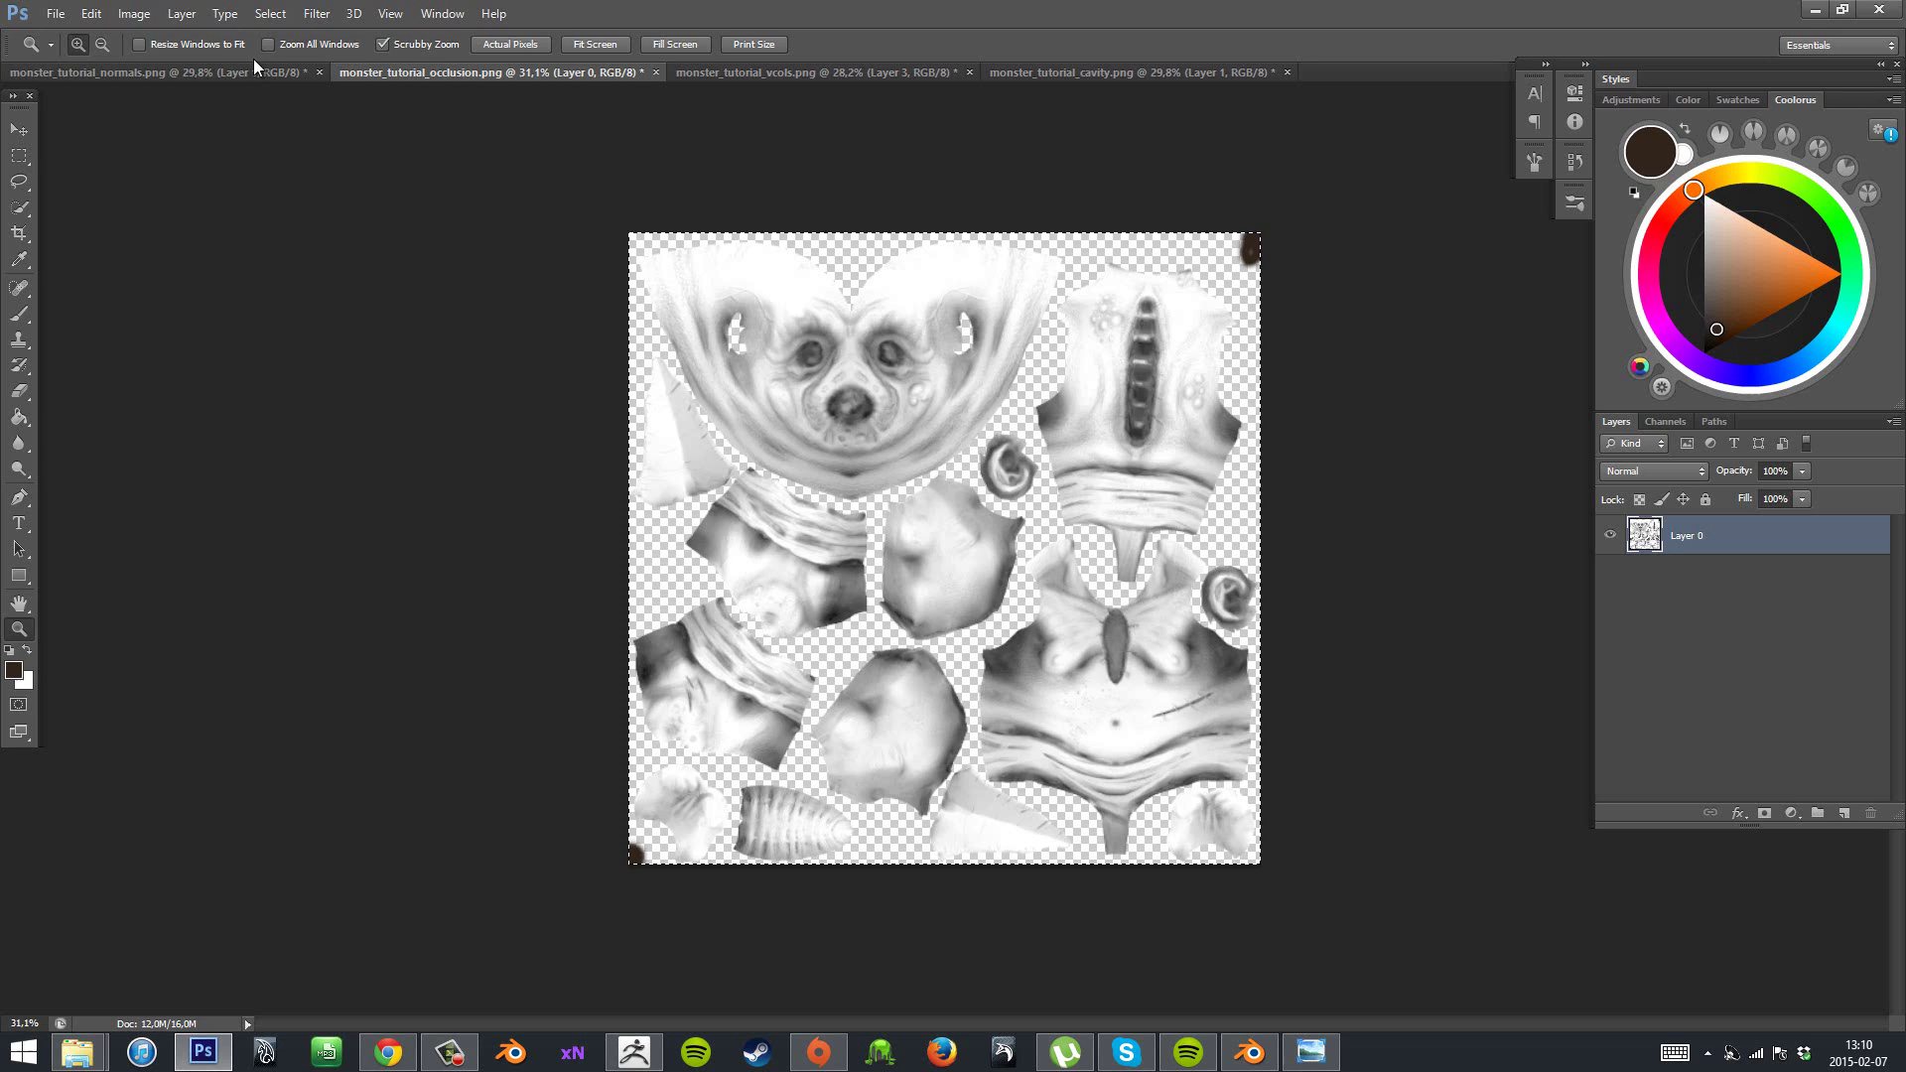
click(226, 70)
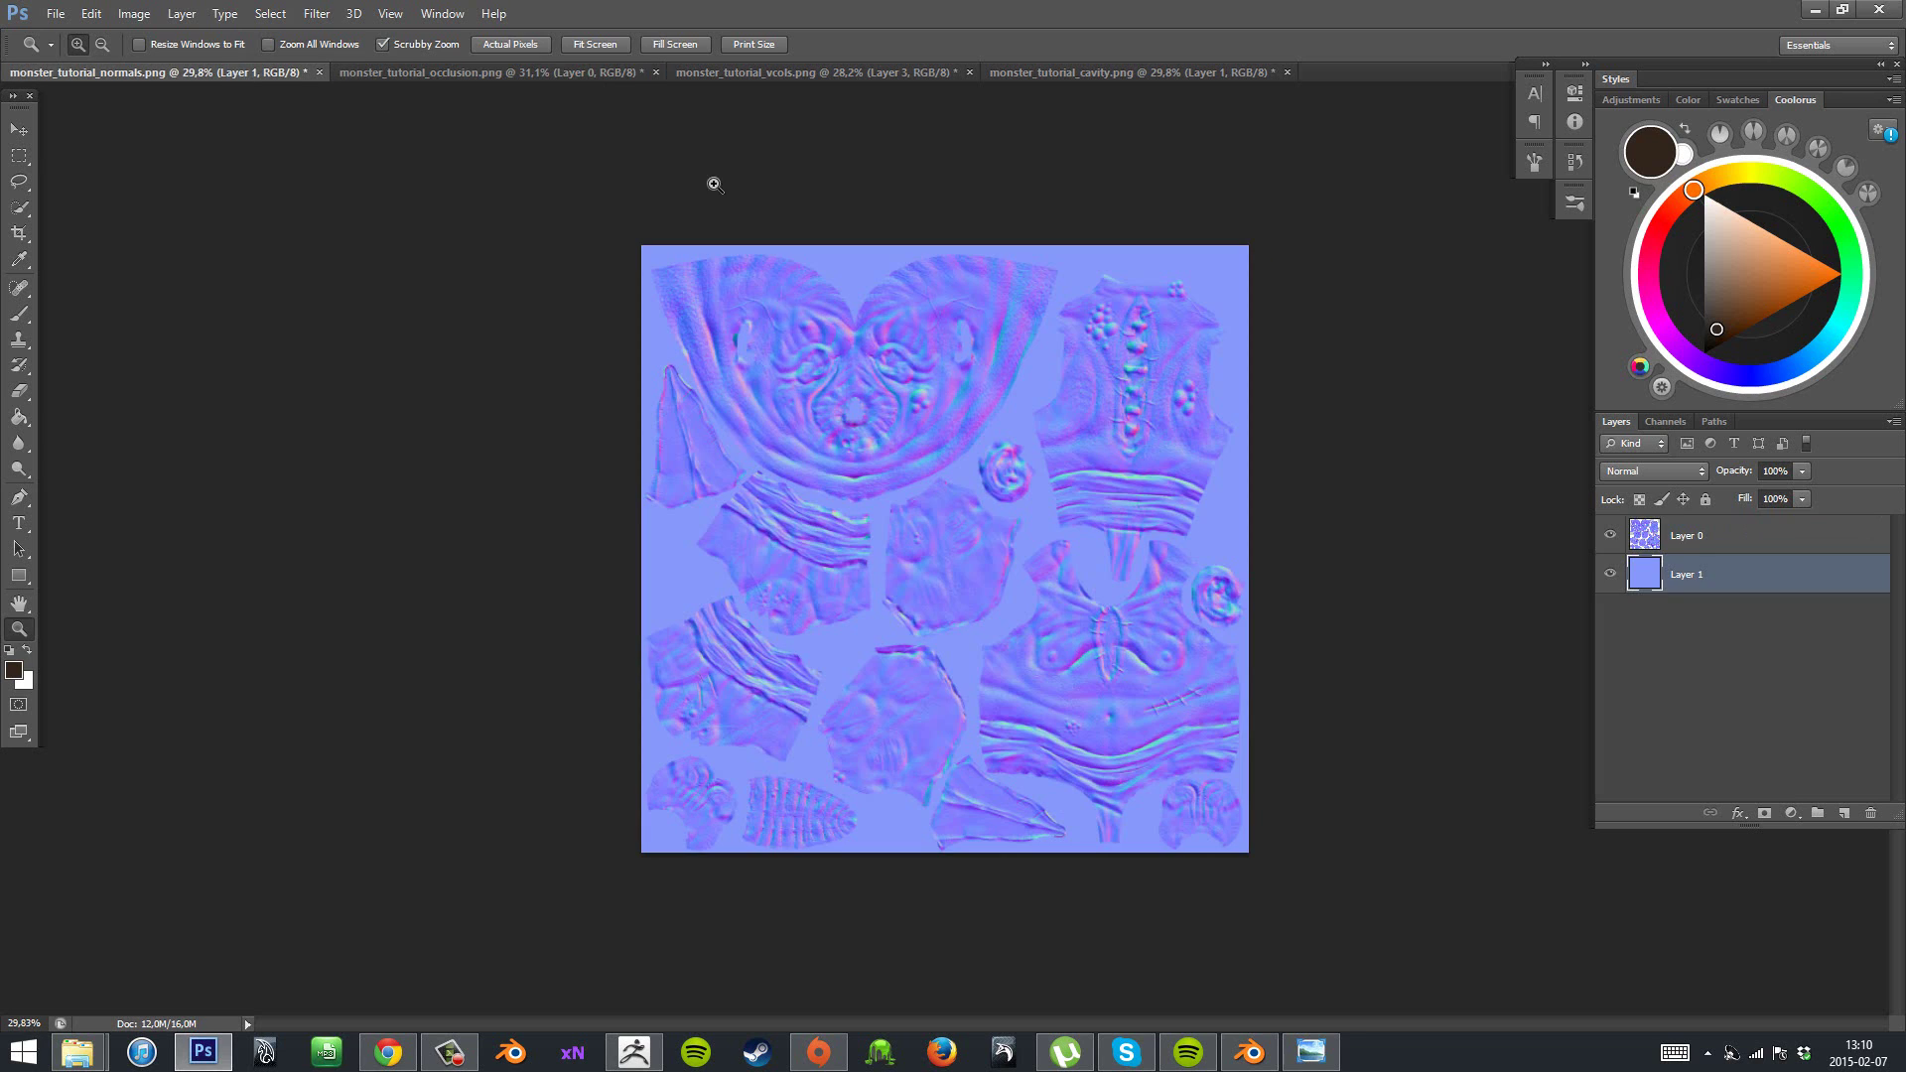
click(1610, 574)
click(1675, 541)
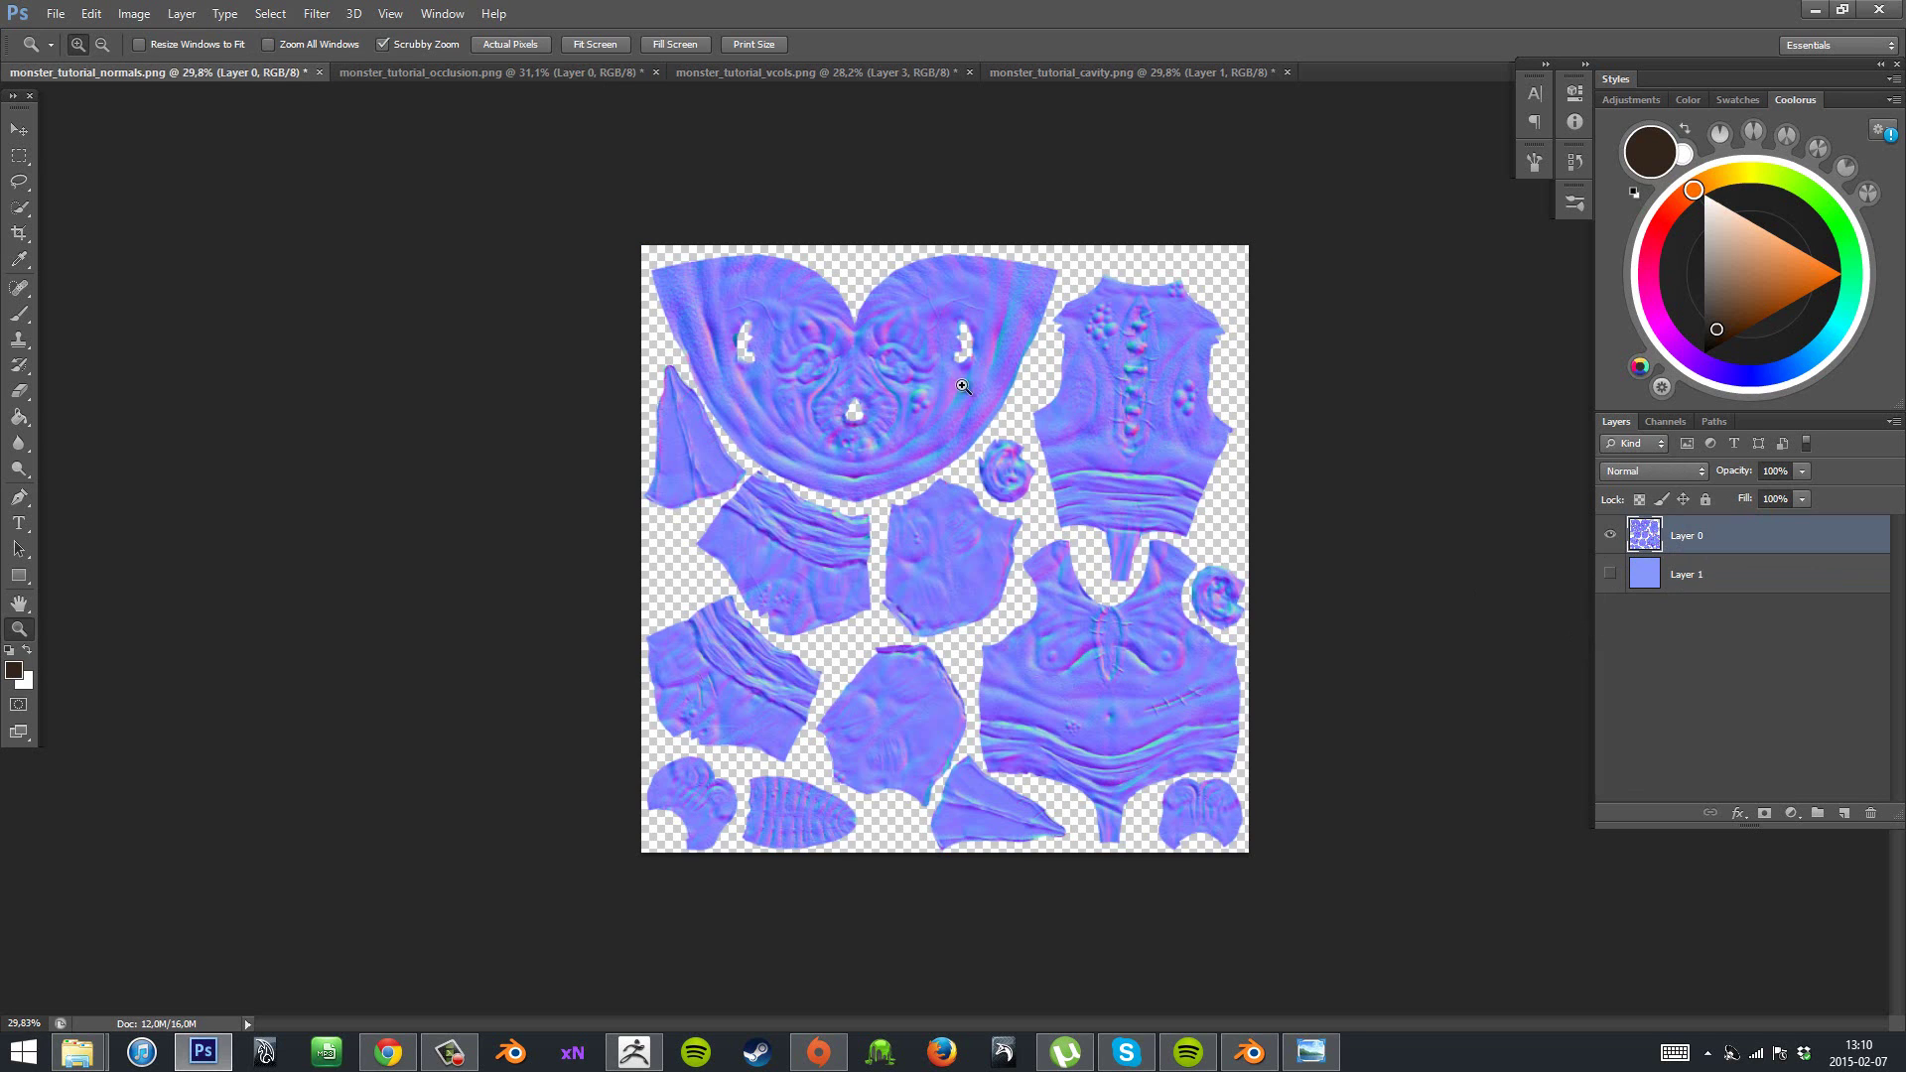
- Convert the normal map on Layer 0 to a cavity map with xNormal's Normals2Cavity filter, using the EDT method
click(316, 13)
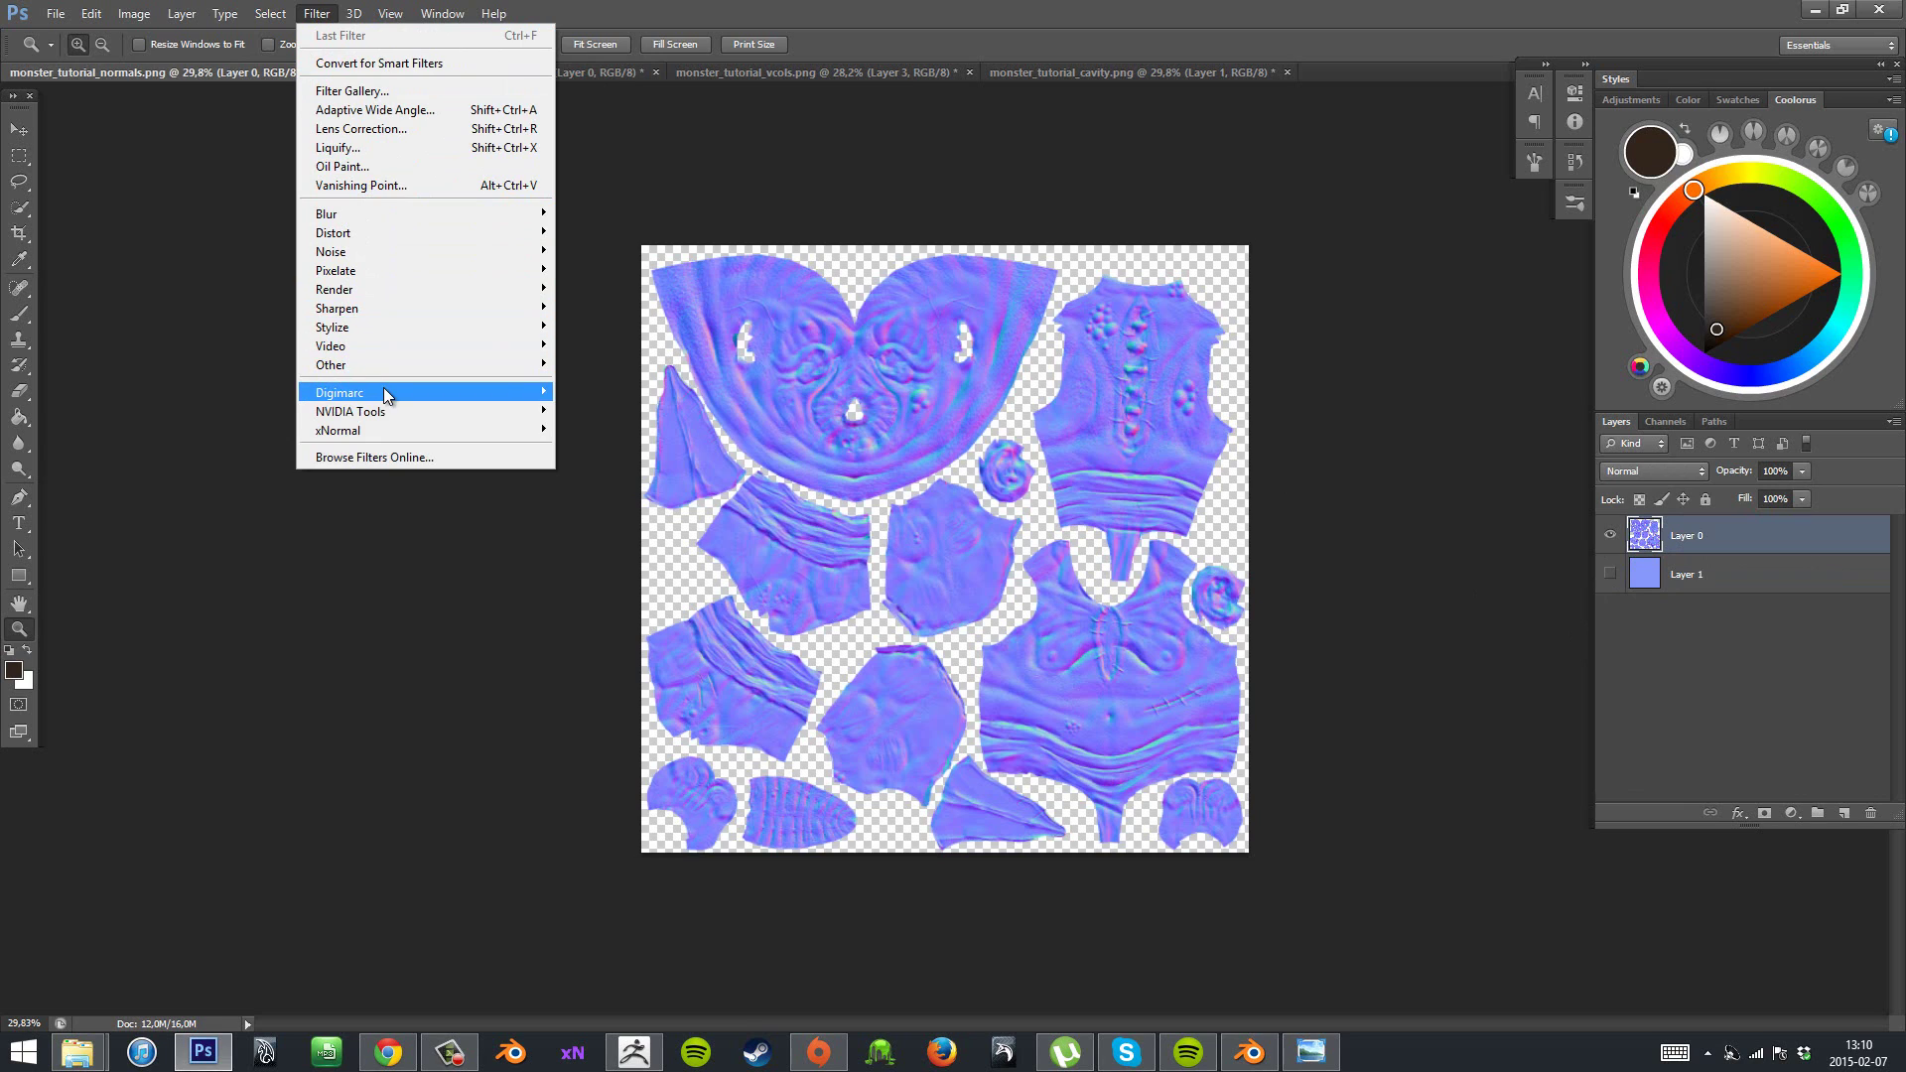
mouse_move(354, 427)
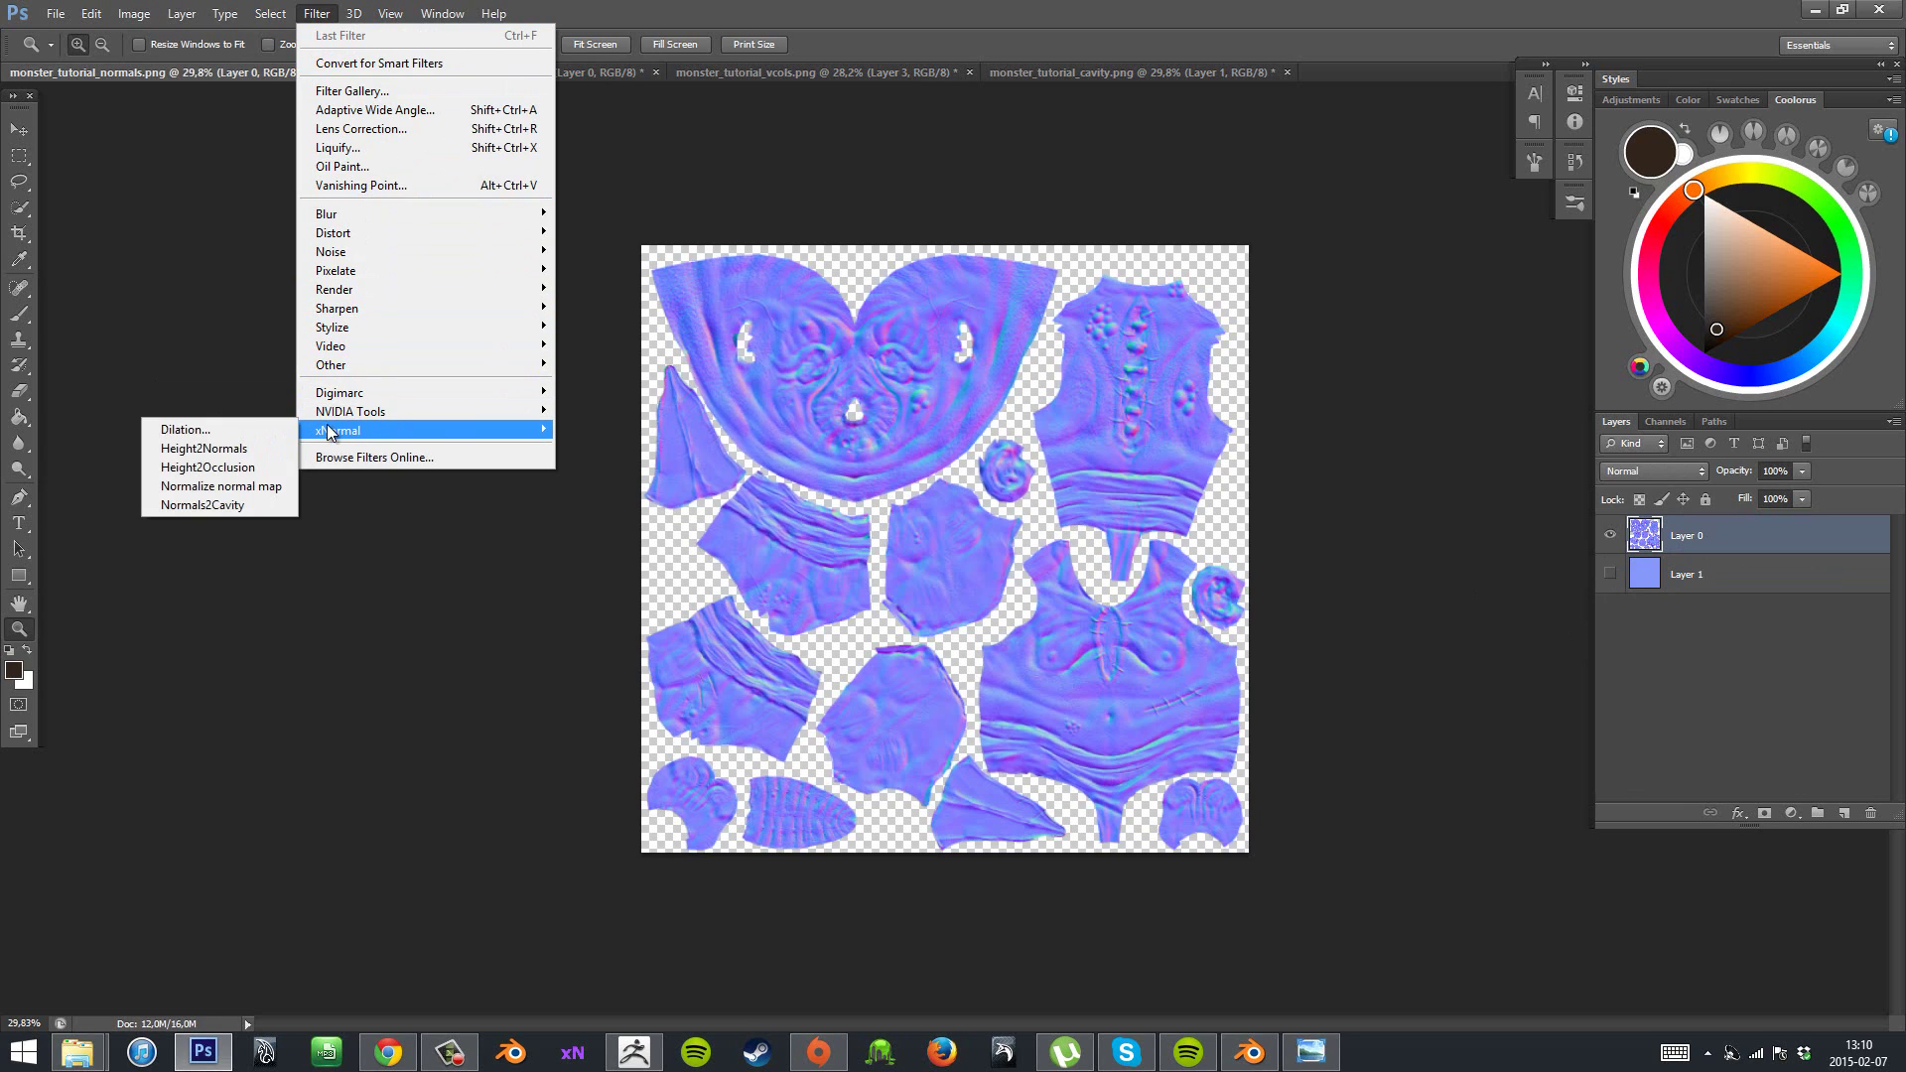
click(253, 503)
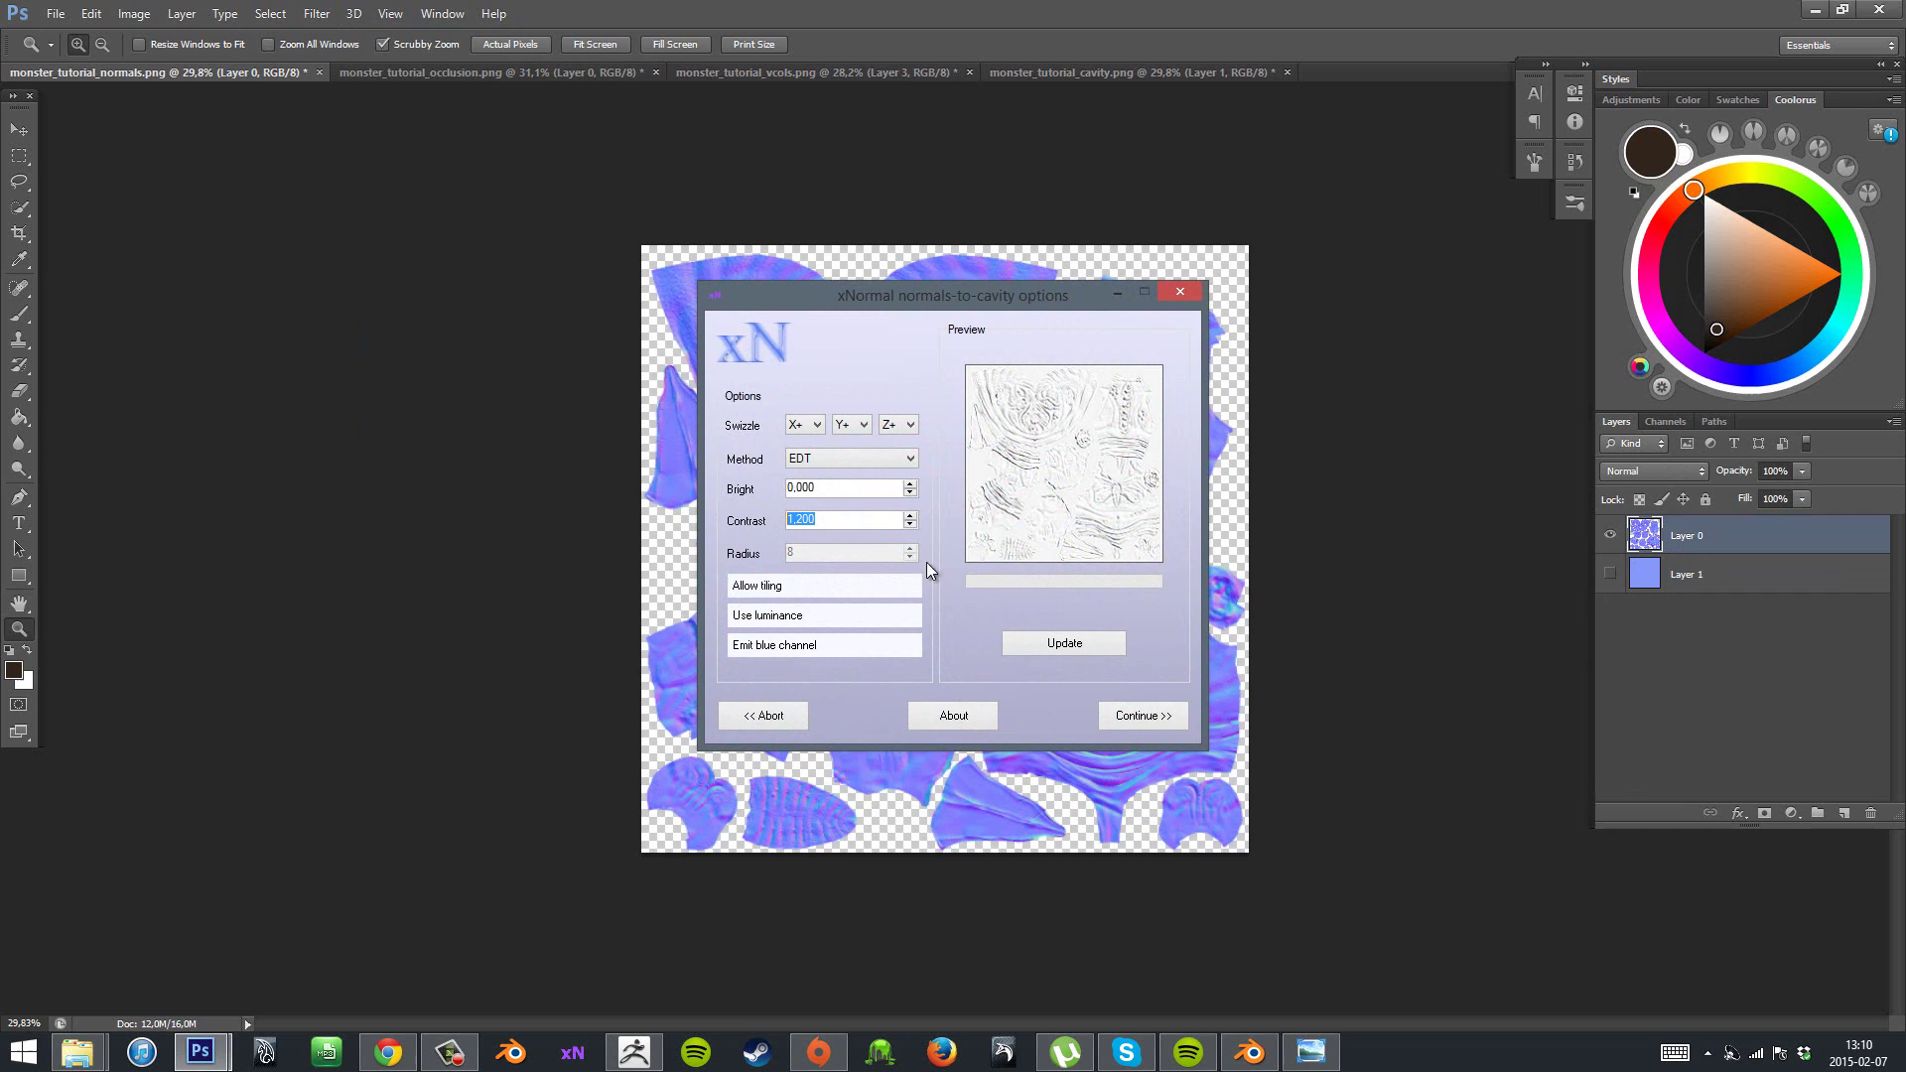
click(1141, 716)
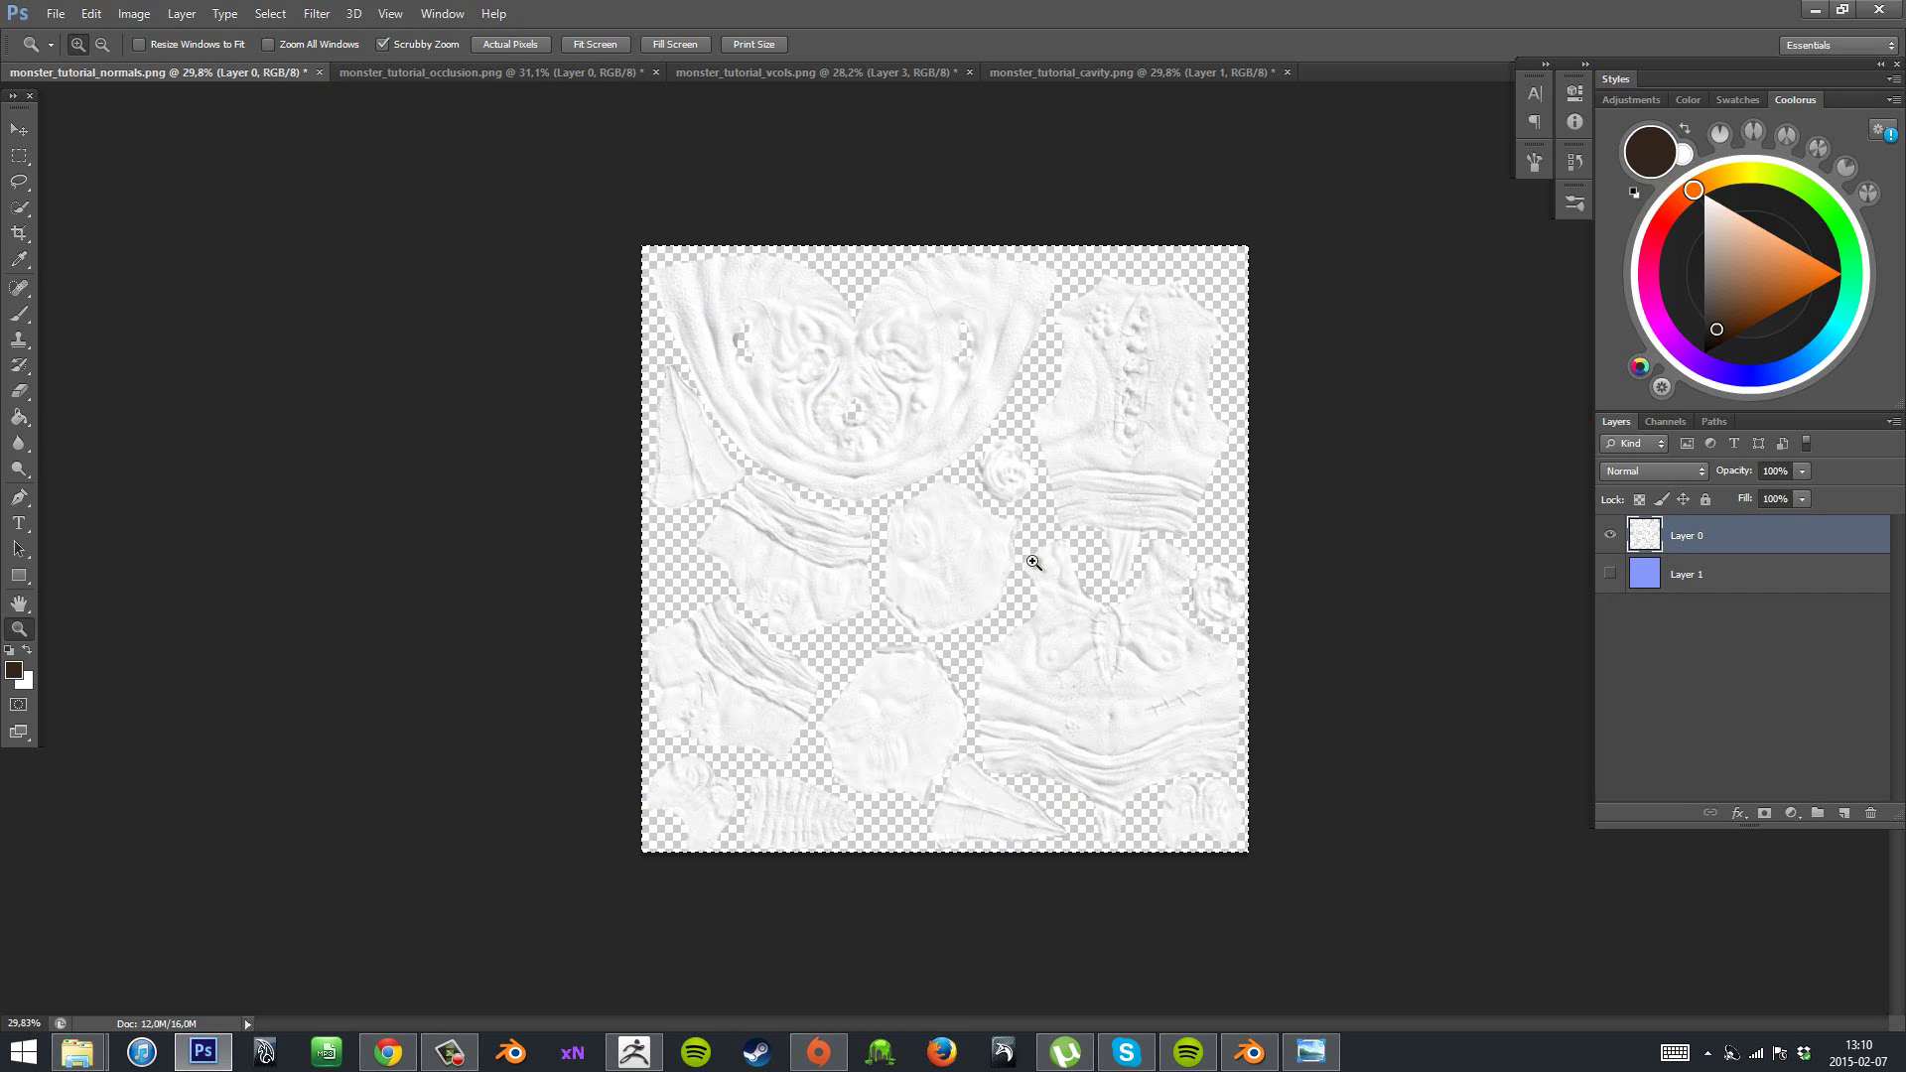
- Try pasting the generated cavity map into the monster_tutorial_vcols document, and delete the pasted layer
click(1090, 68)
key(ctrl+plus)
click(774, 72)
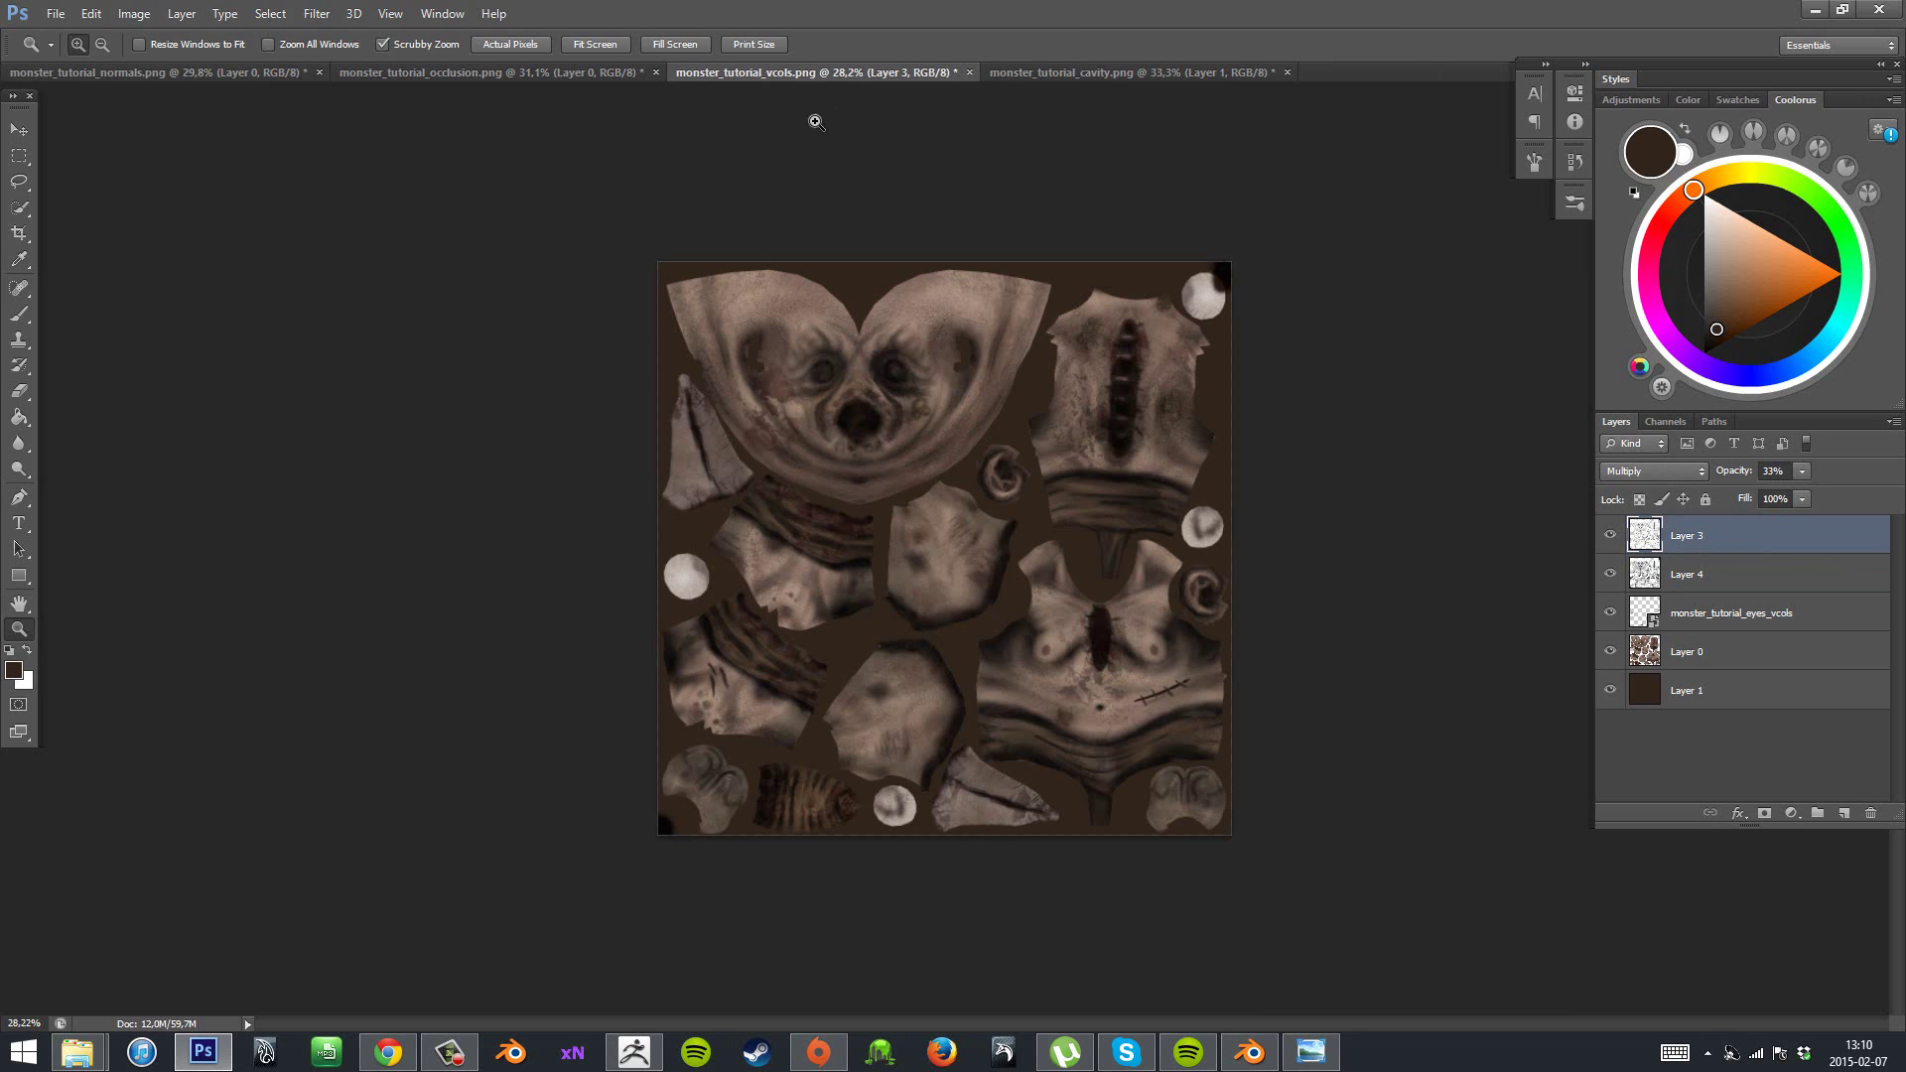
key(ctrl+v)
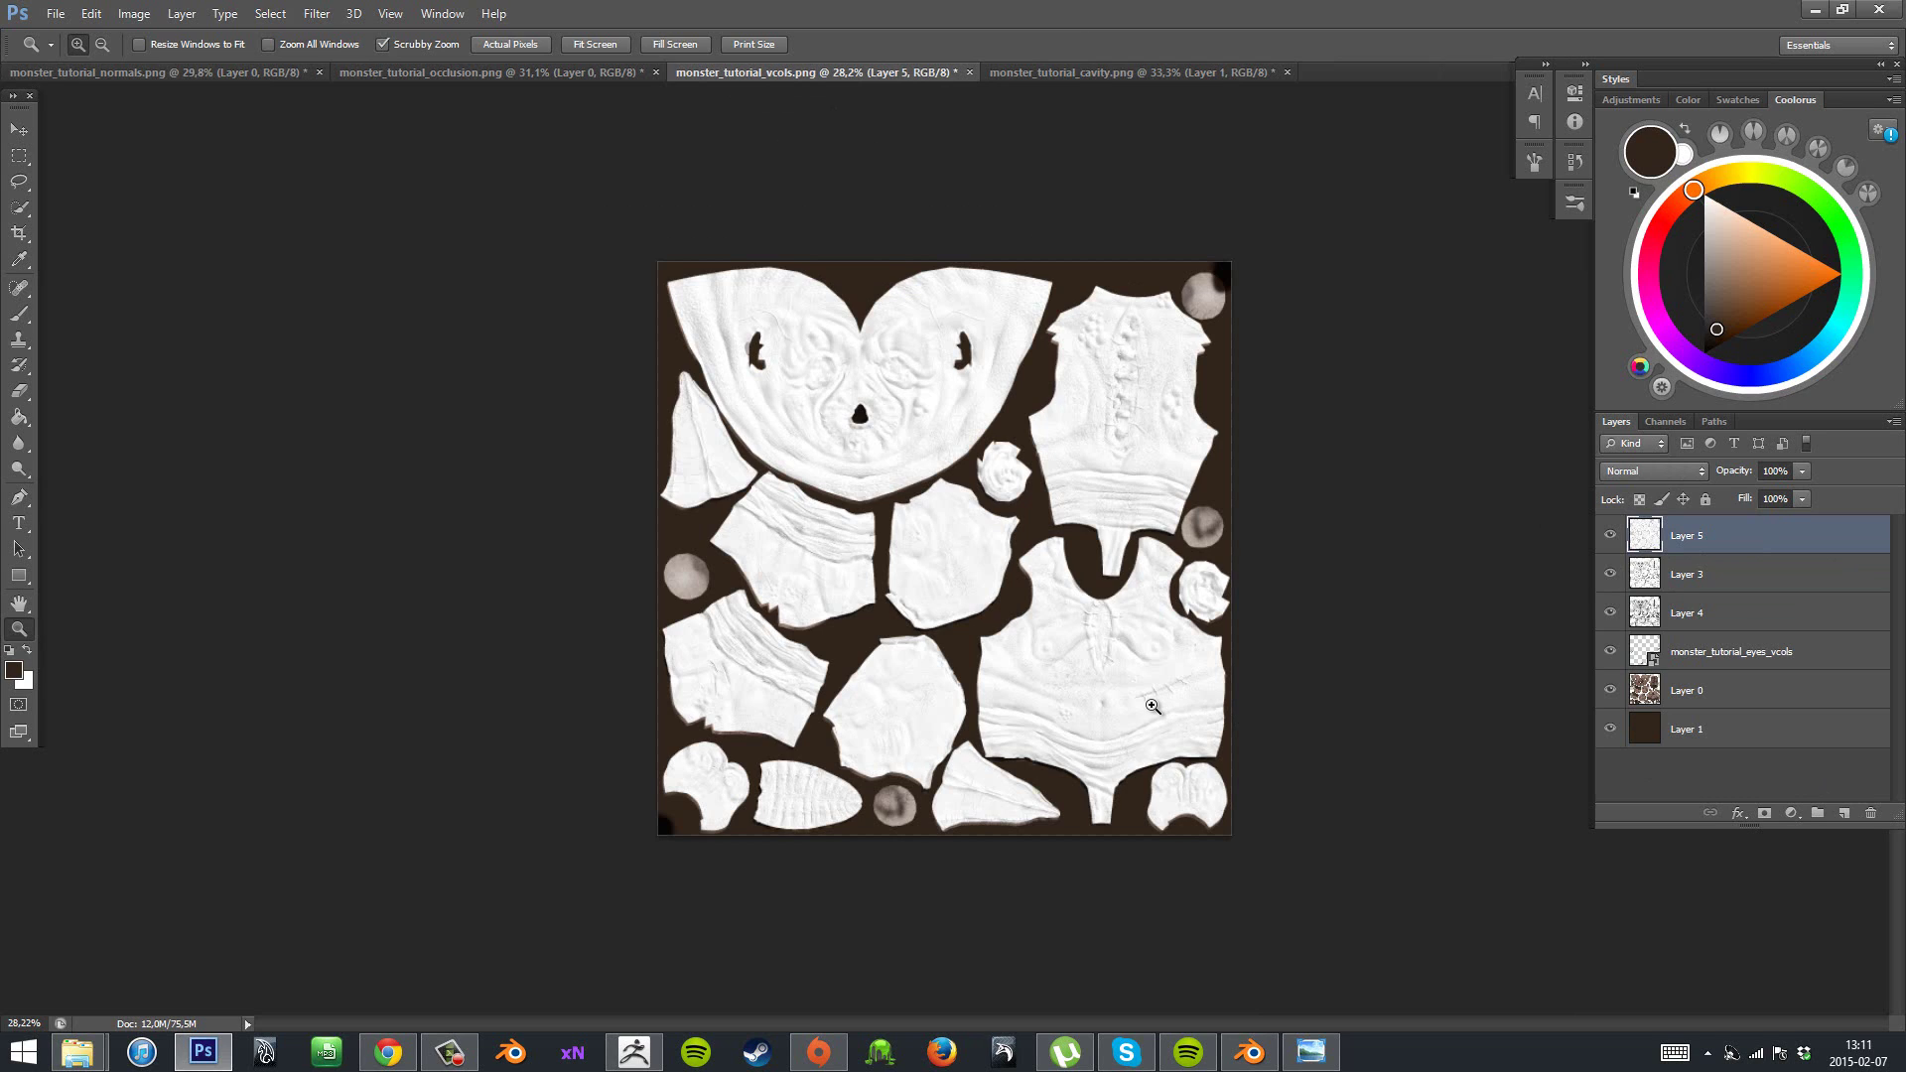
click(1870, 813)
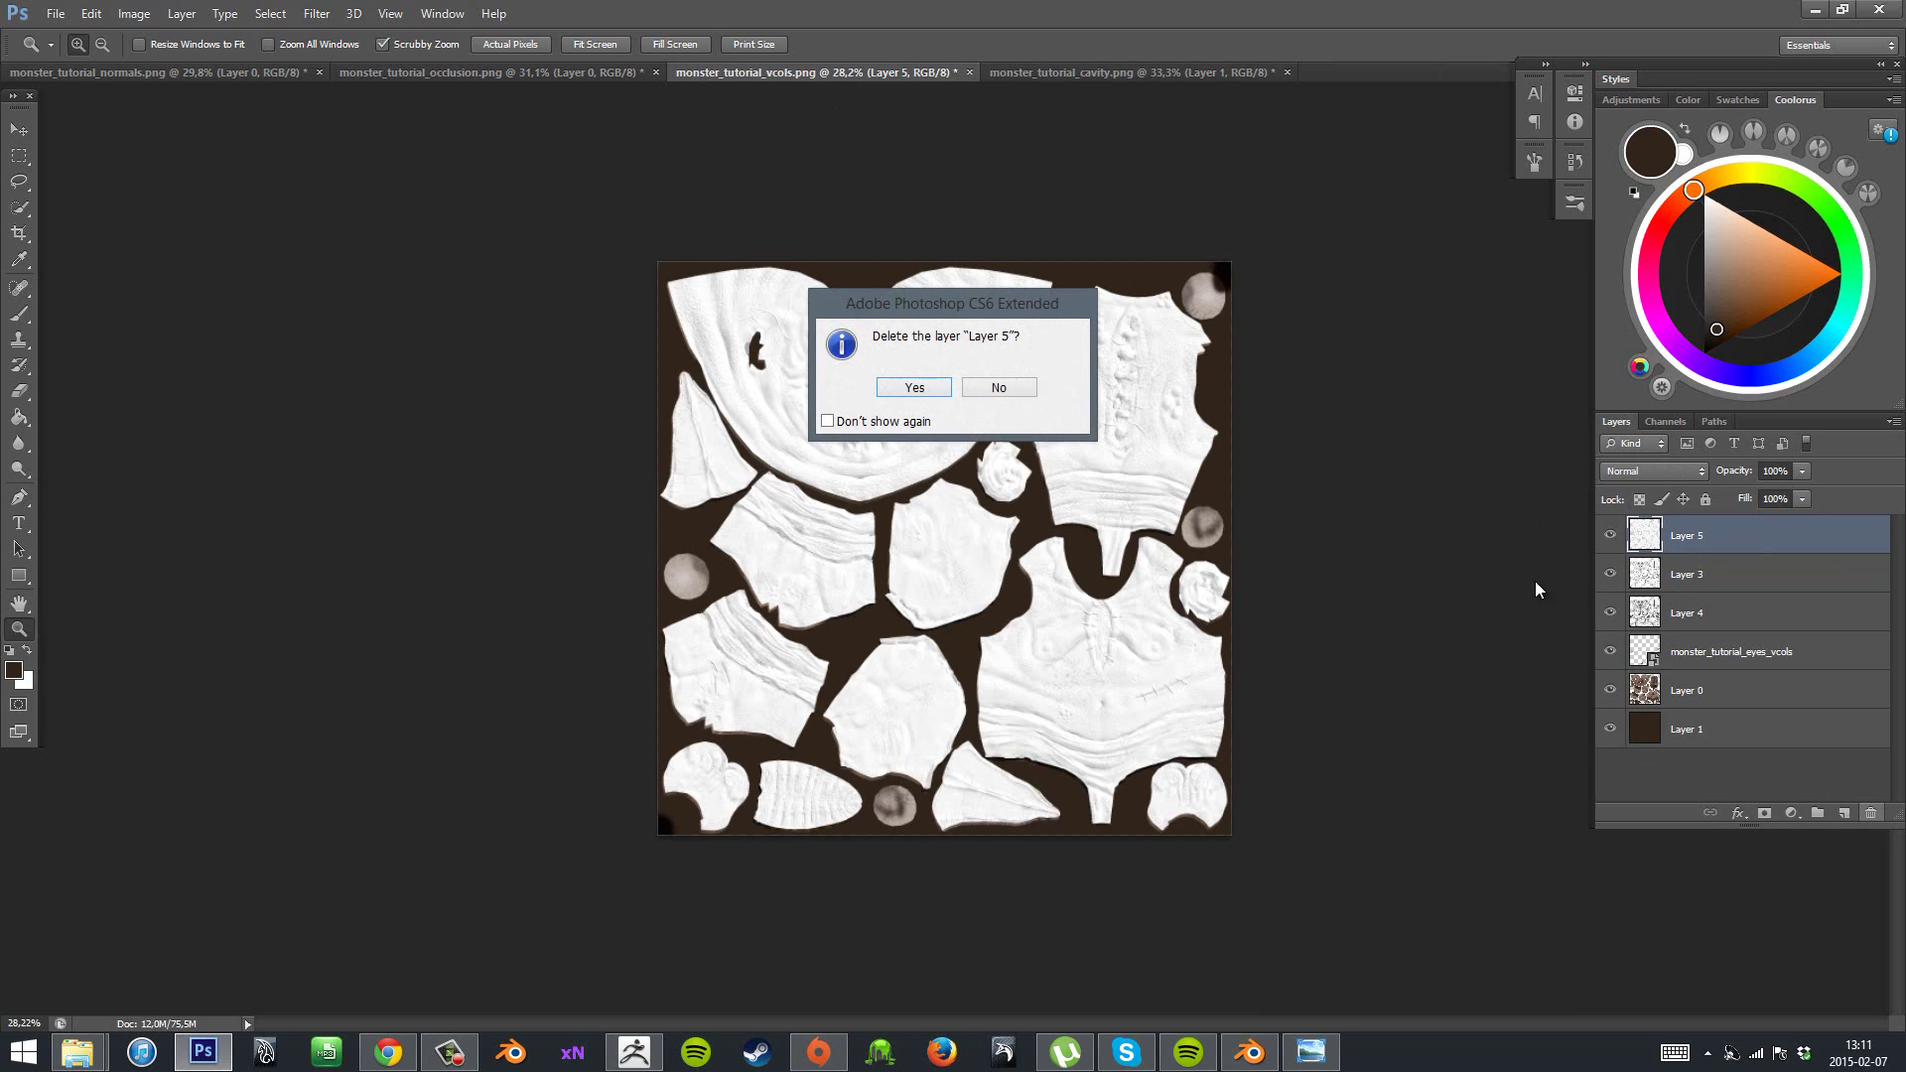
click(945, 389)
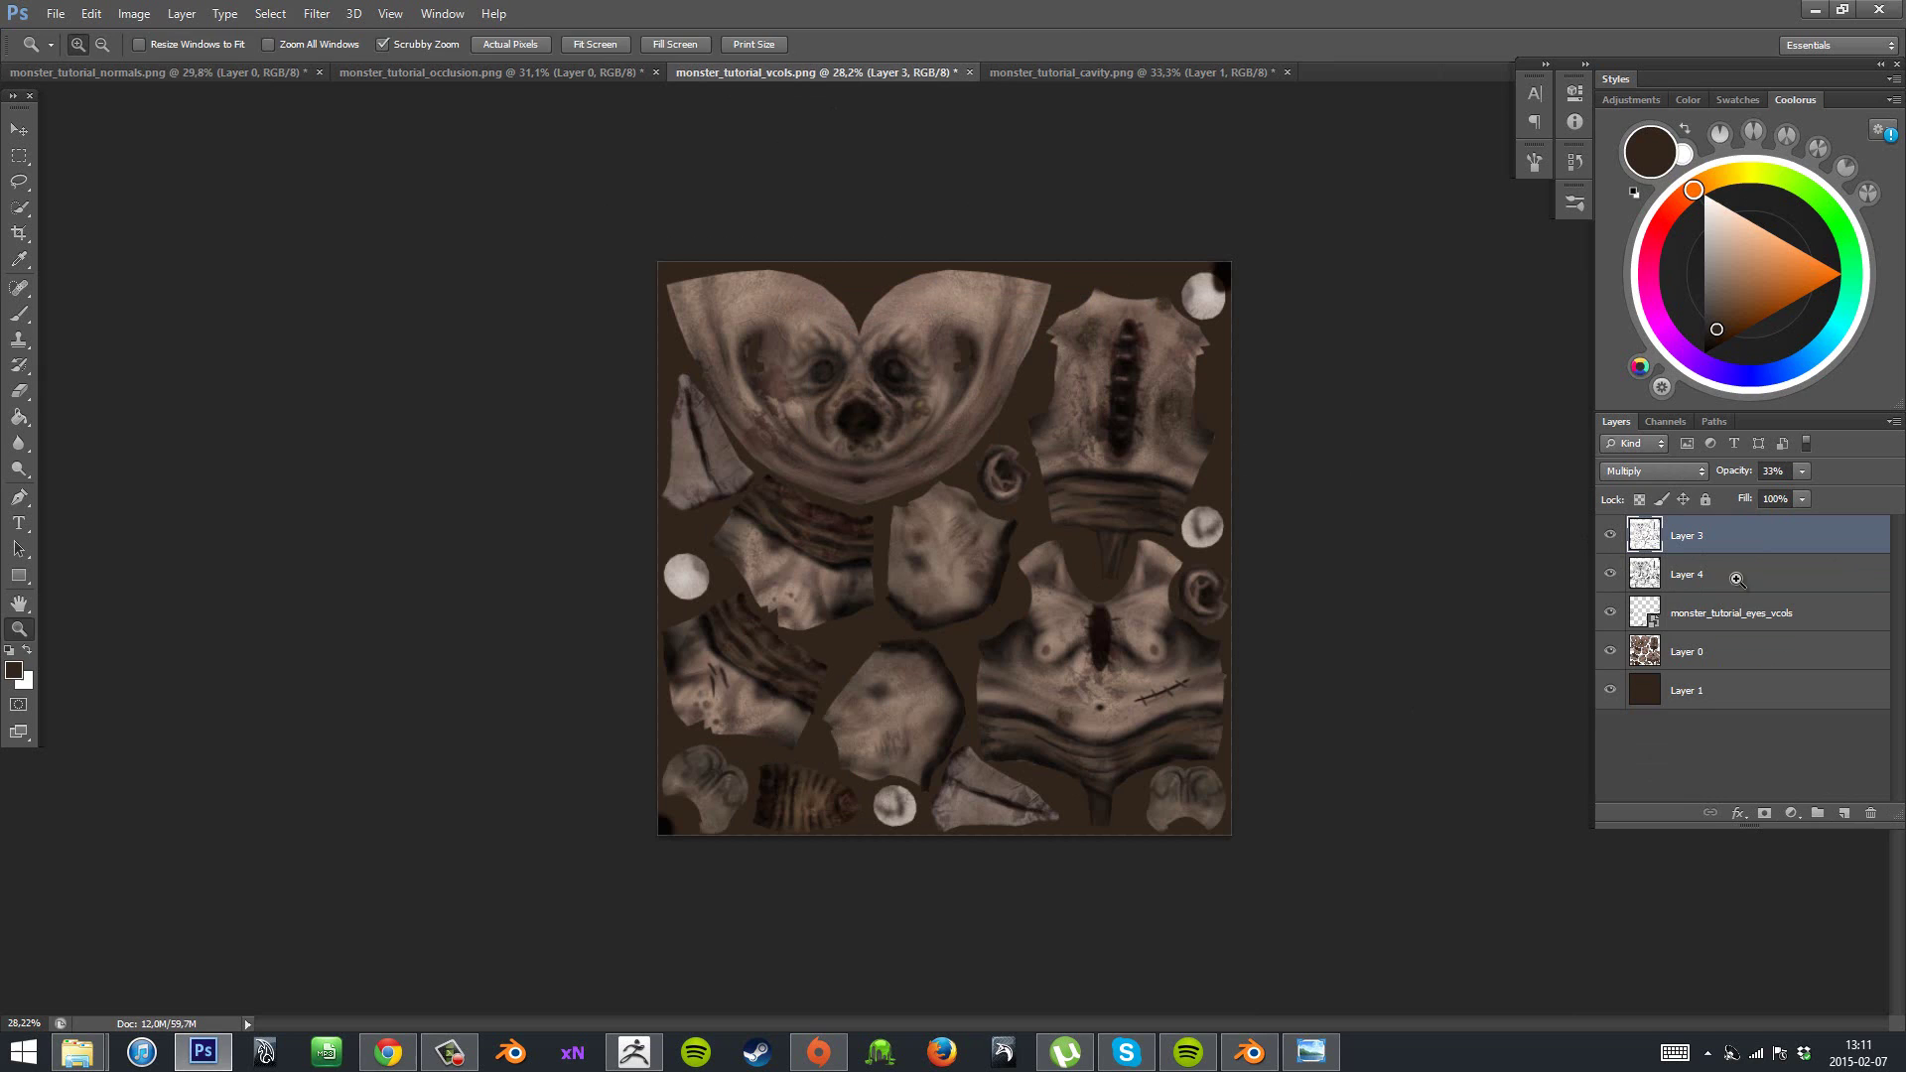
- Erase the dark marks in the top-right and bottom-left corners of occlusion Layer 4 with a 175 px eraser, and reselect Layer 3
key(e)
key(bracketright)
key(bracketright)
key(bracketright)
key(bracketright)
key(bracketright)
key(bracketright)
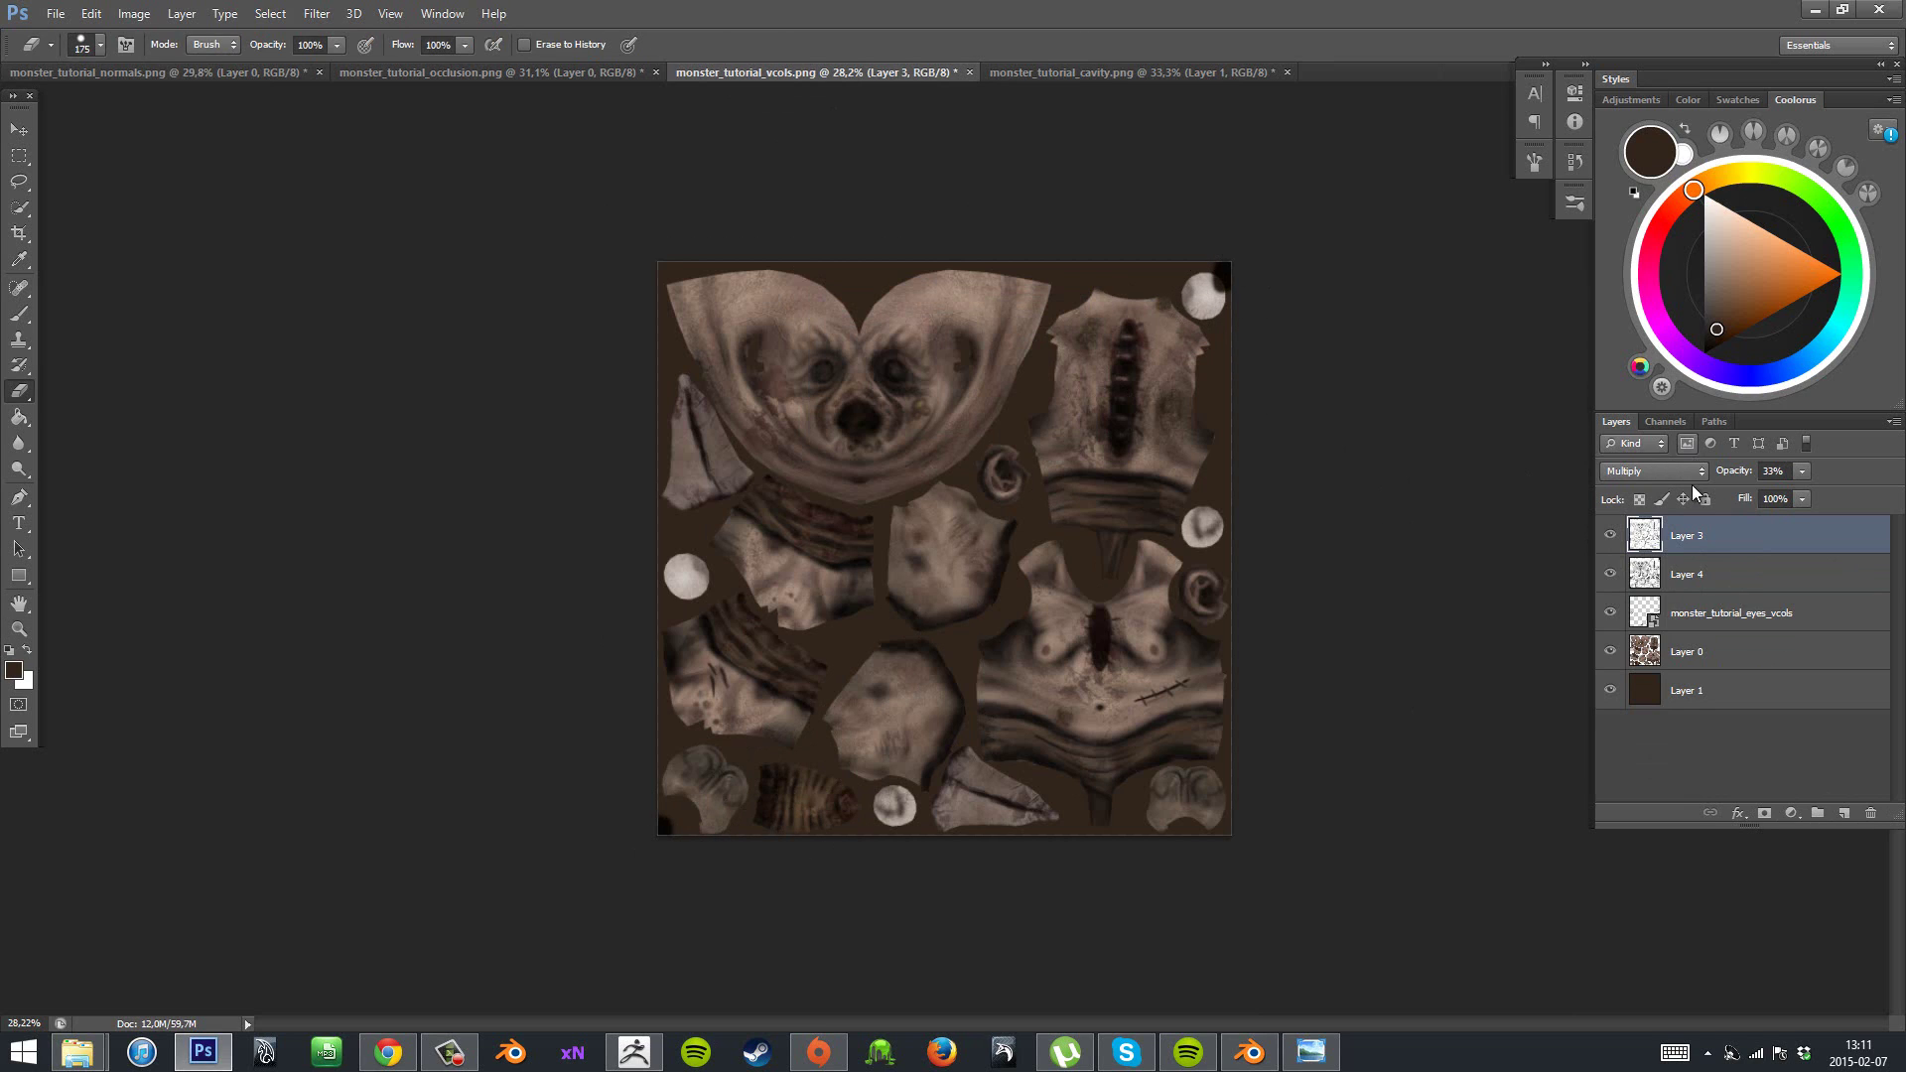
click(1690, 575)
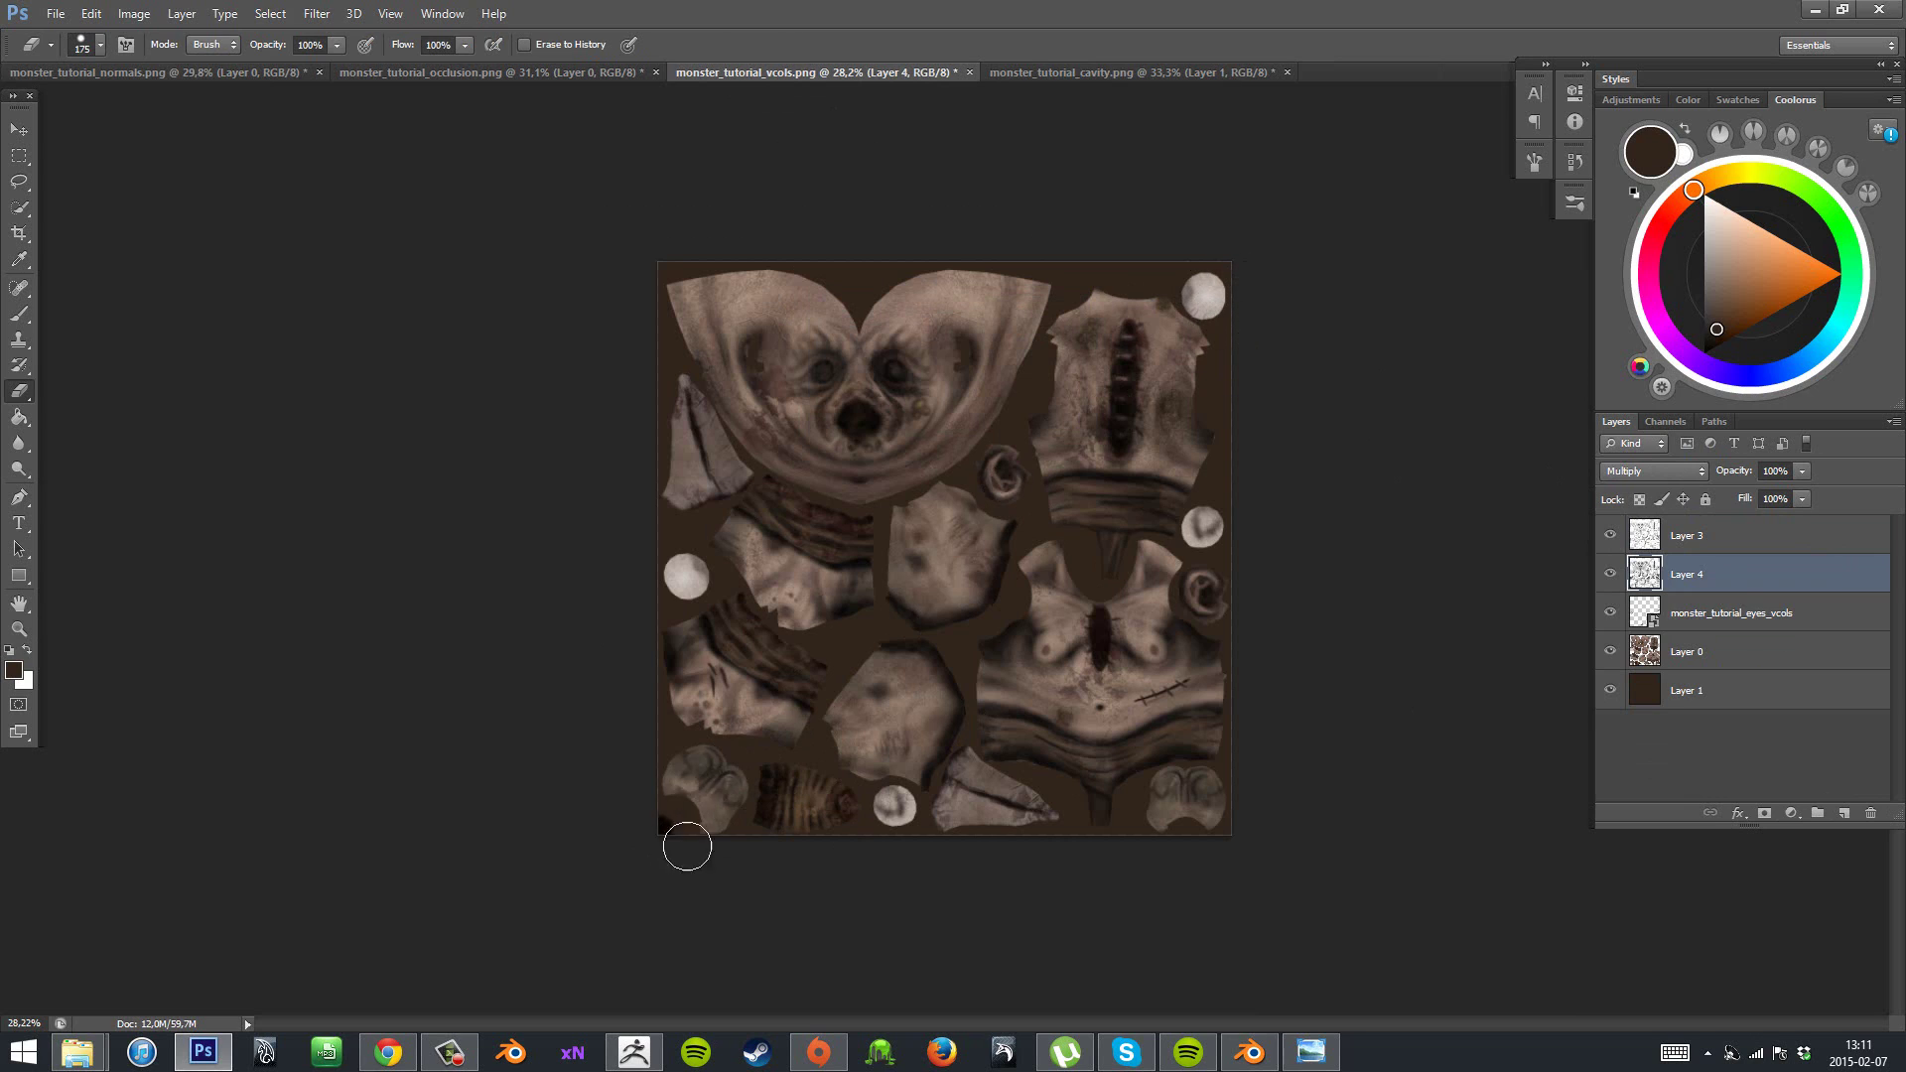
mouse_move(684, 846)
mouse_down()
mouse_move(670, 761)
mouse_move(734, 729)
mouse_move(841, 835)
mouse_up()
key(ctrl+z)
click(1690, 545)
- Paint dark marks in the top-right and bottom-left corners of the generated cavity map in the normals document with a 200 px brush
click(204, 79)
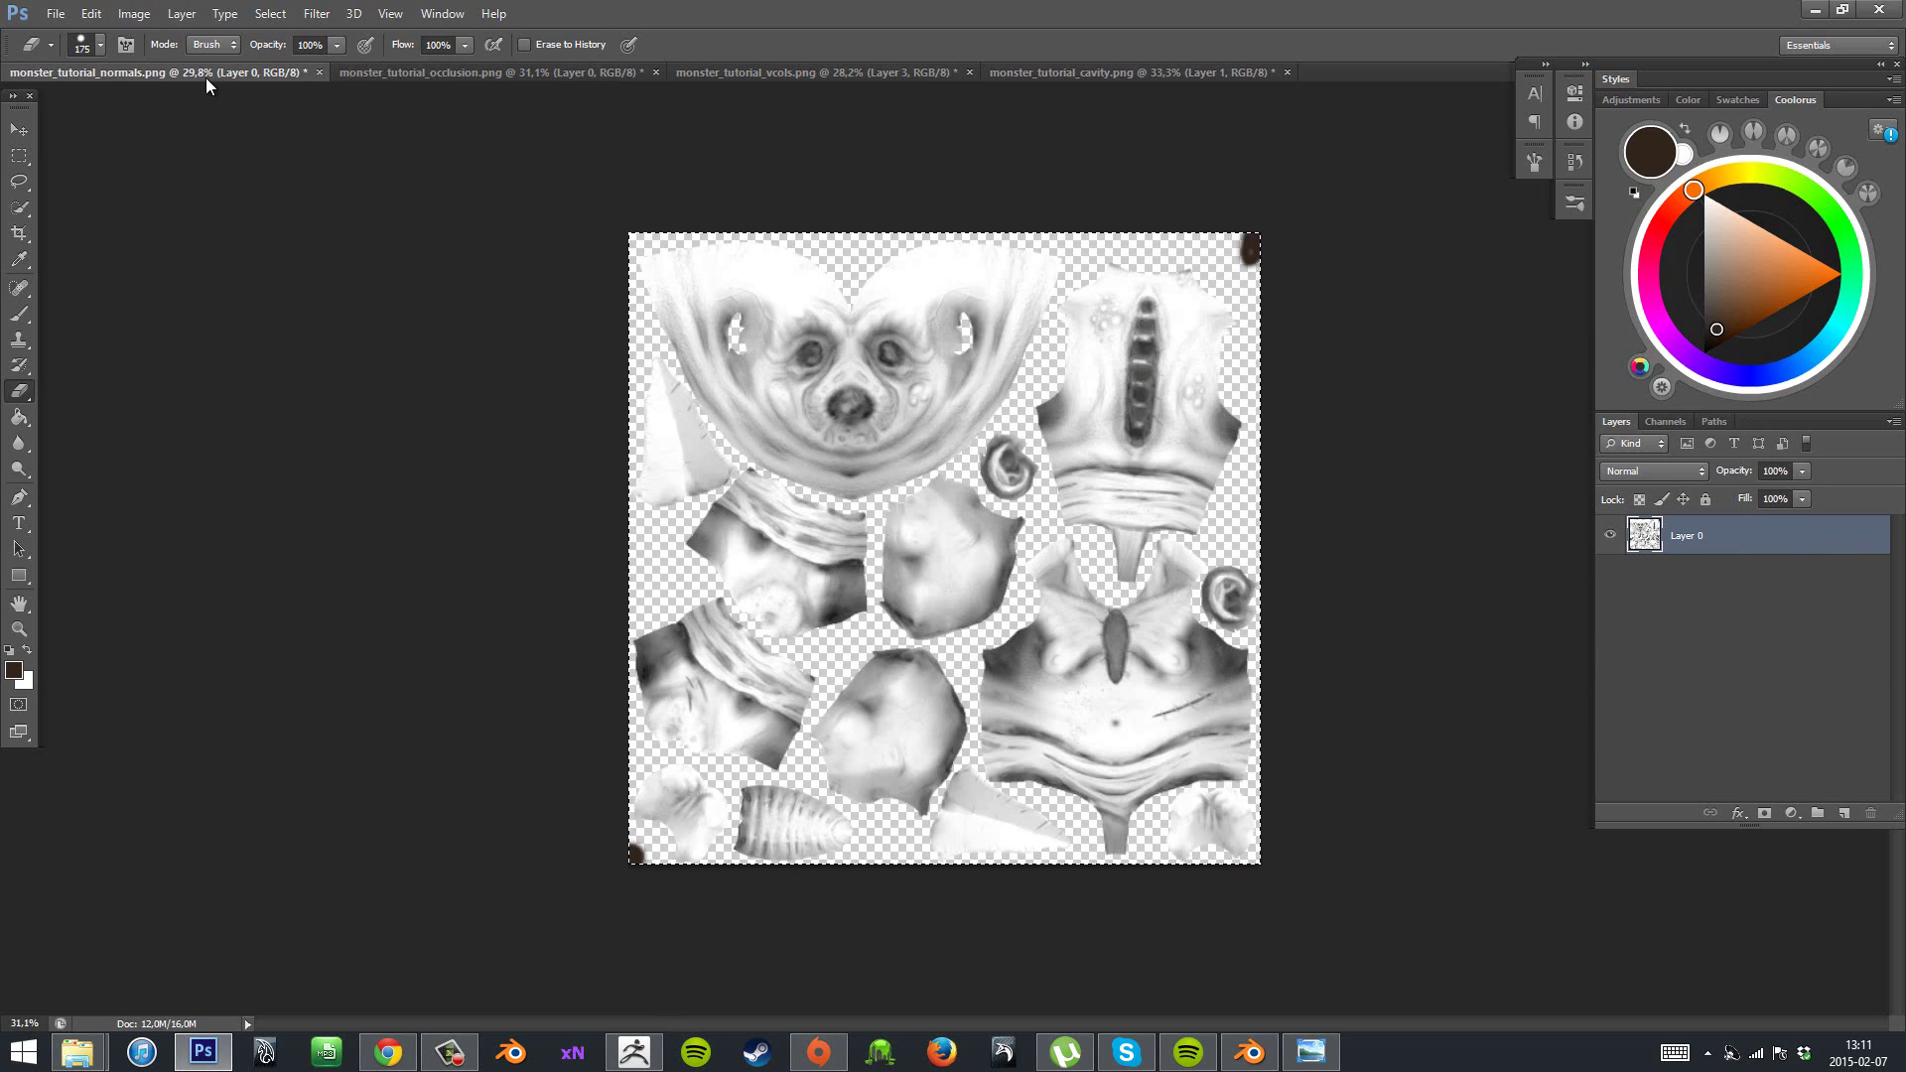
key(b)
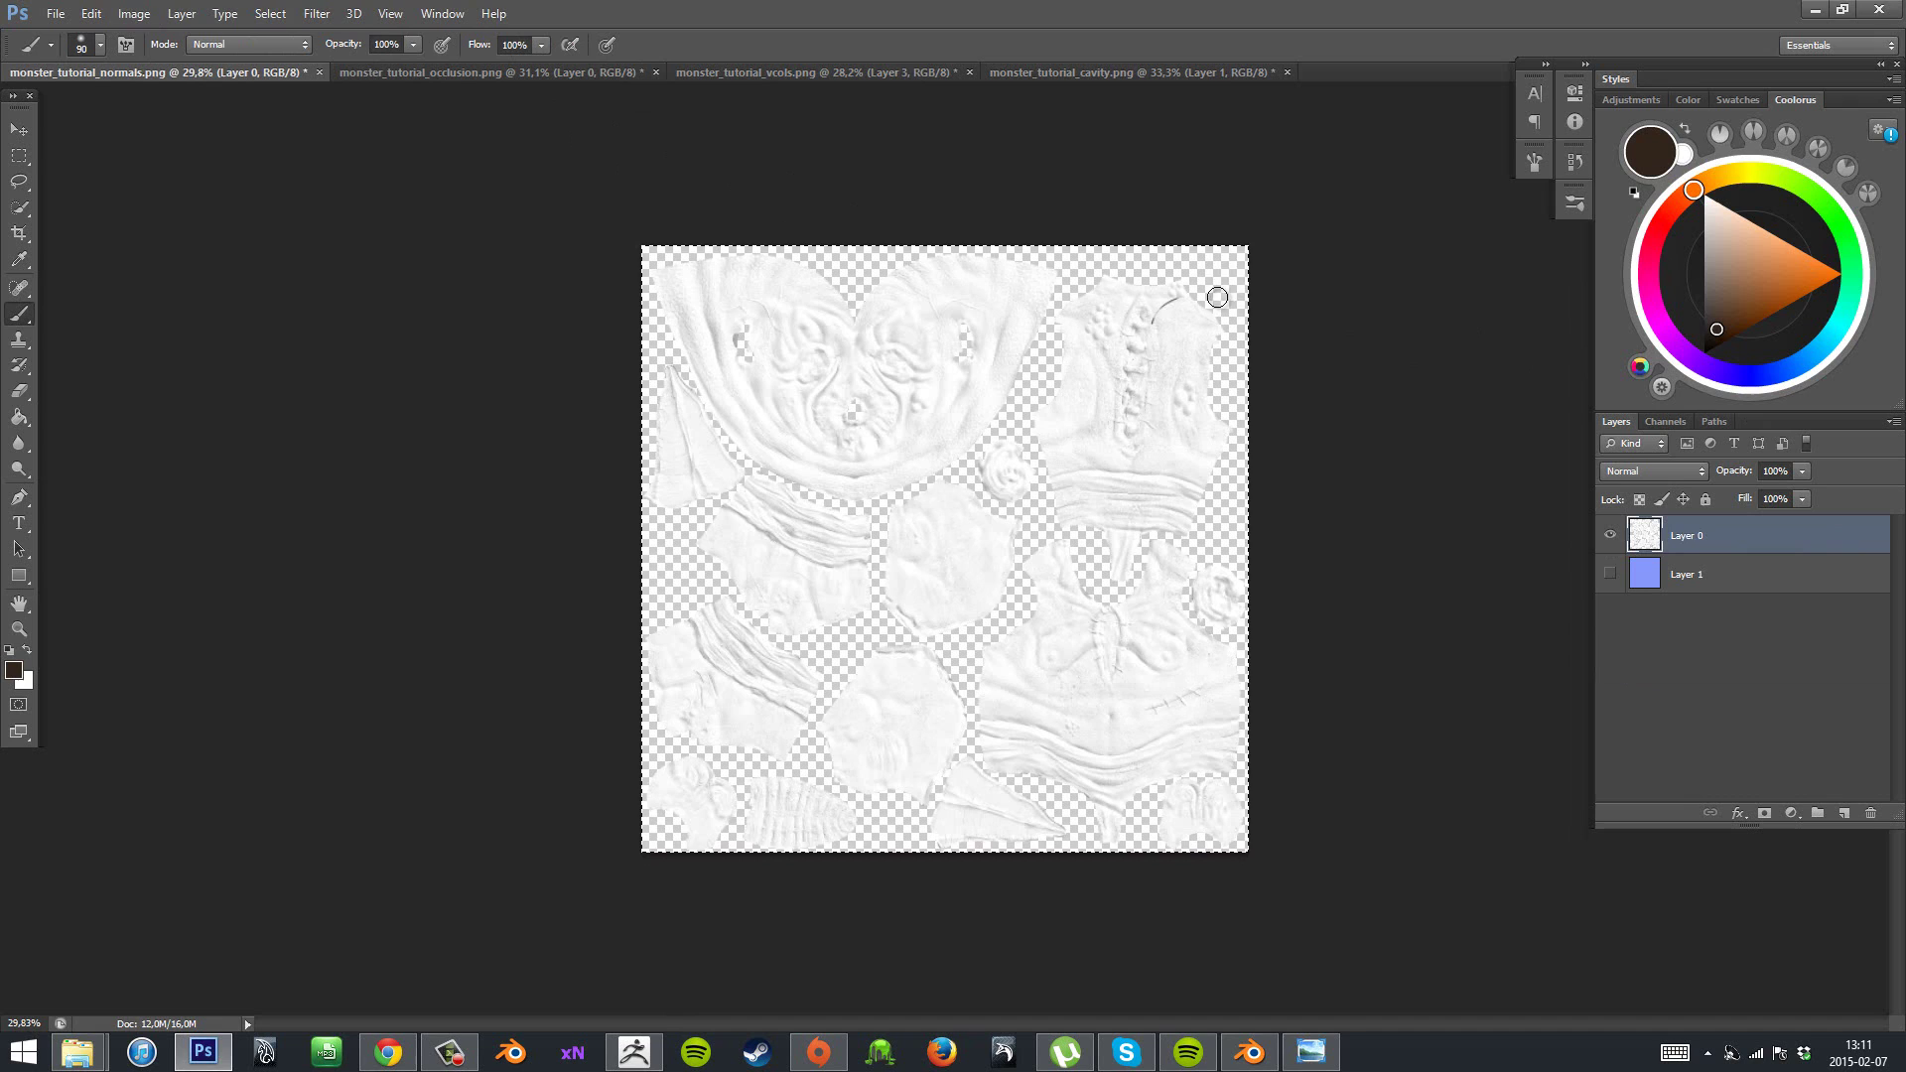
key(ctrl+z)
key(bracketright)
key(bracketright)
key(bracketright)
key(bracketright)
key(bracketright)
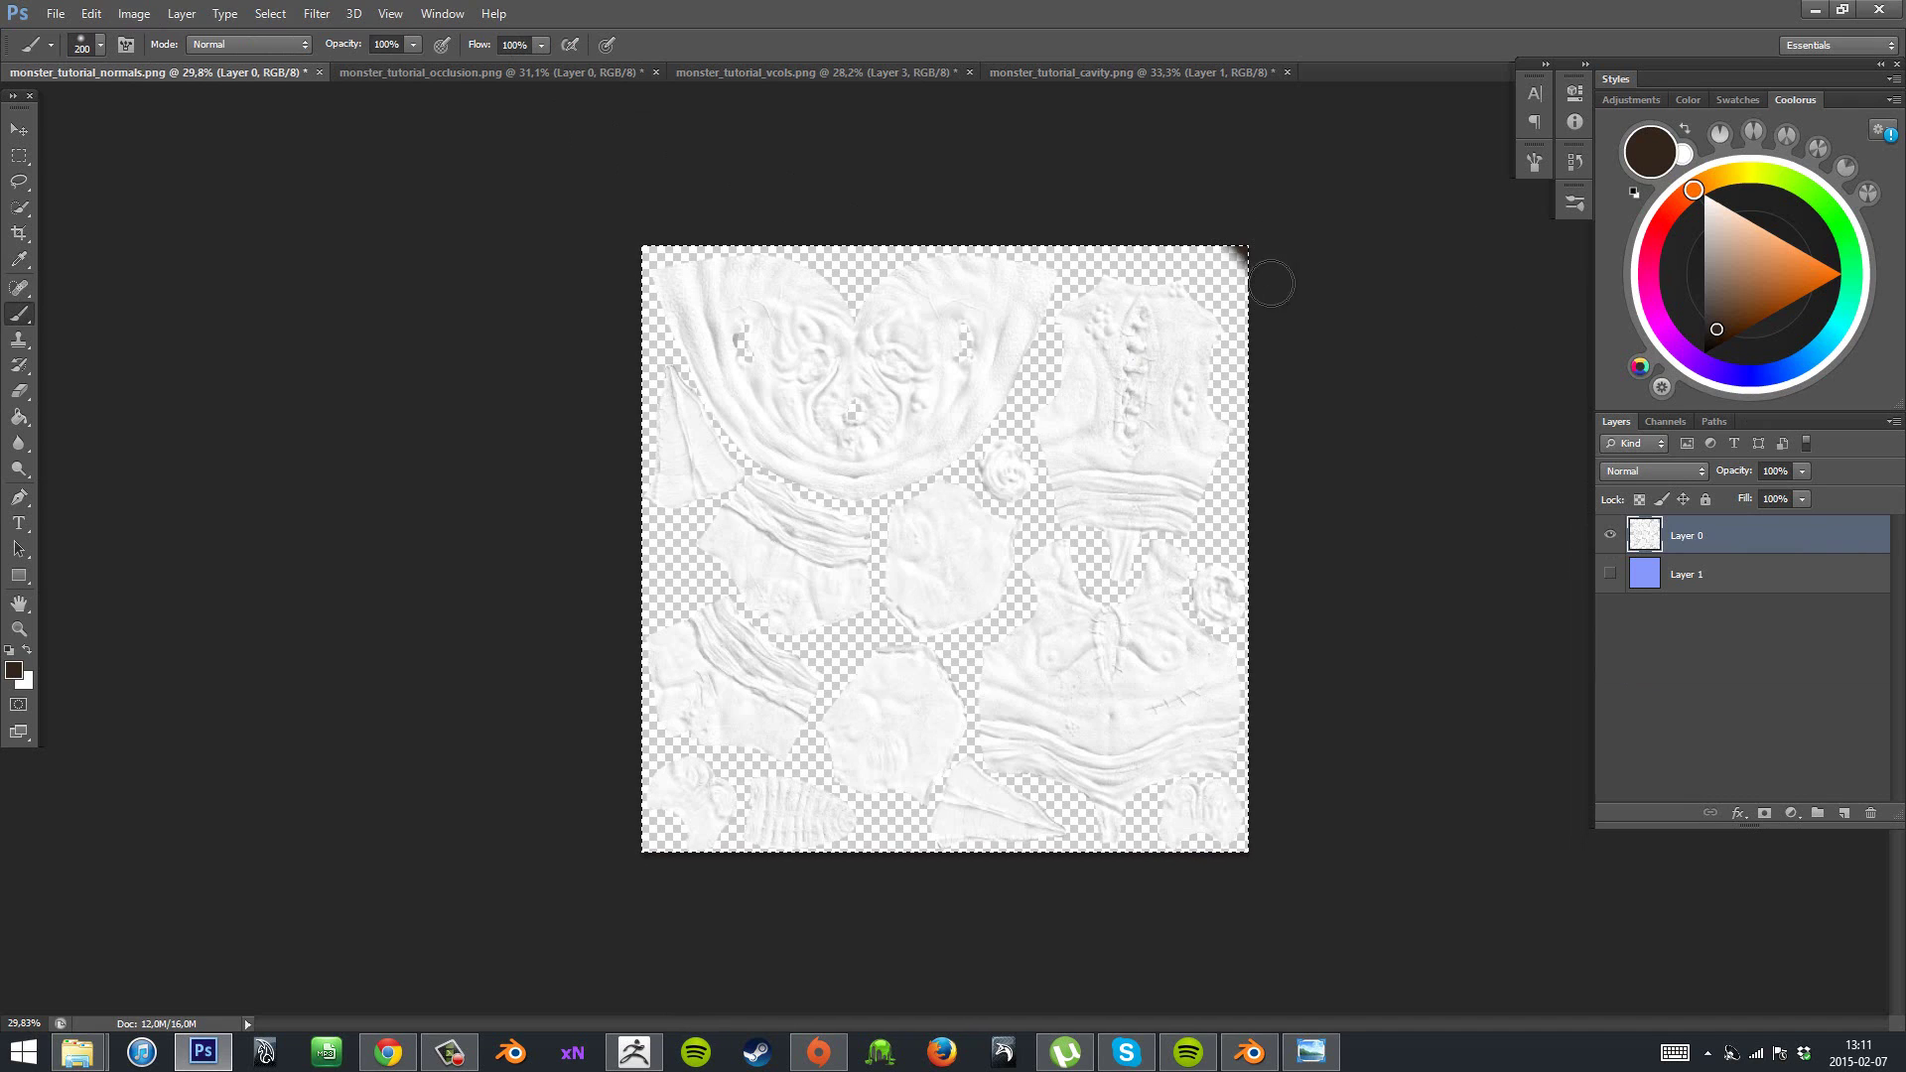
drag(1272, 284, 1258, 248)
drag(628, 834, 643, 850)
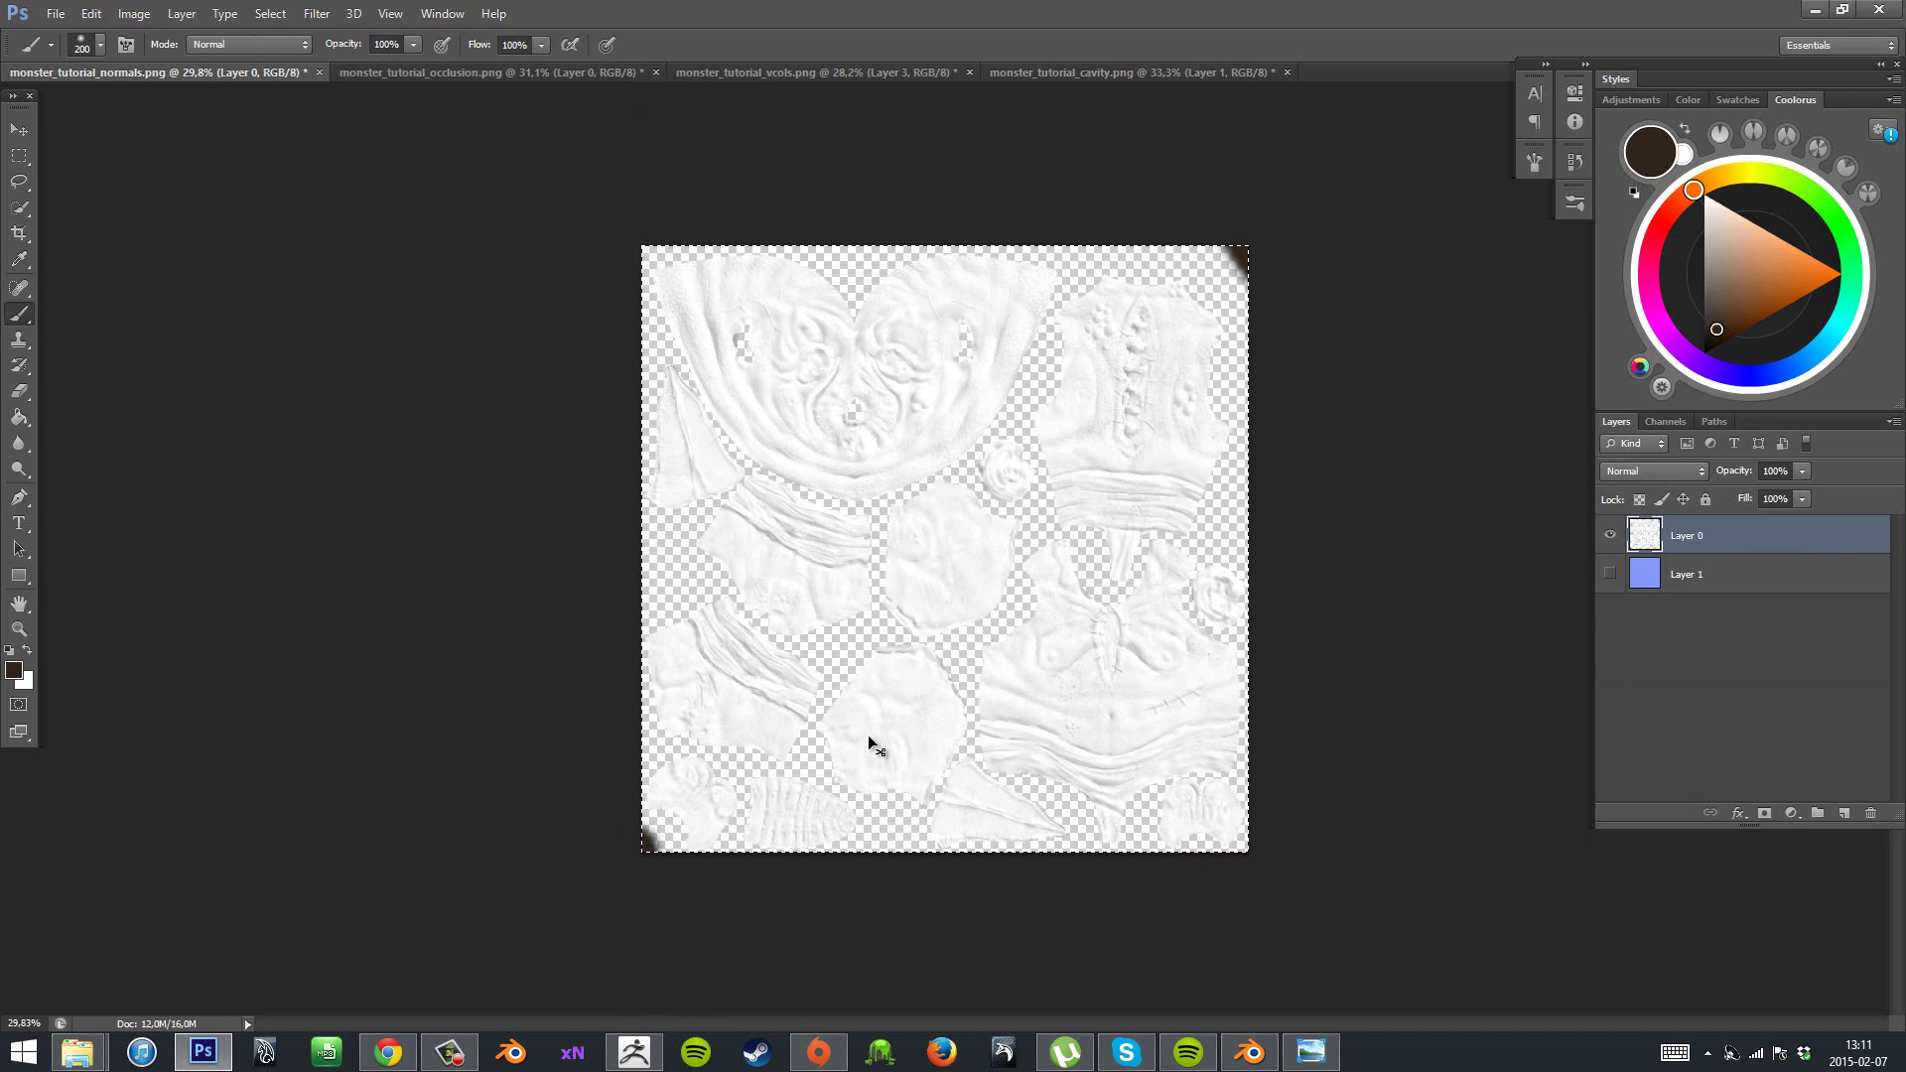
- Paste the corner-marked cavity map into the vertex color document as Layer 5 and set its blend mode to Multiply
click(905, 72)
click(1844, 812)
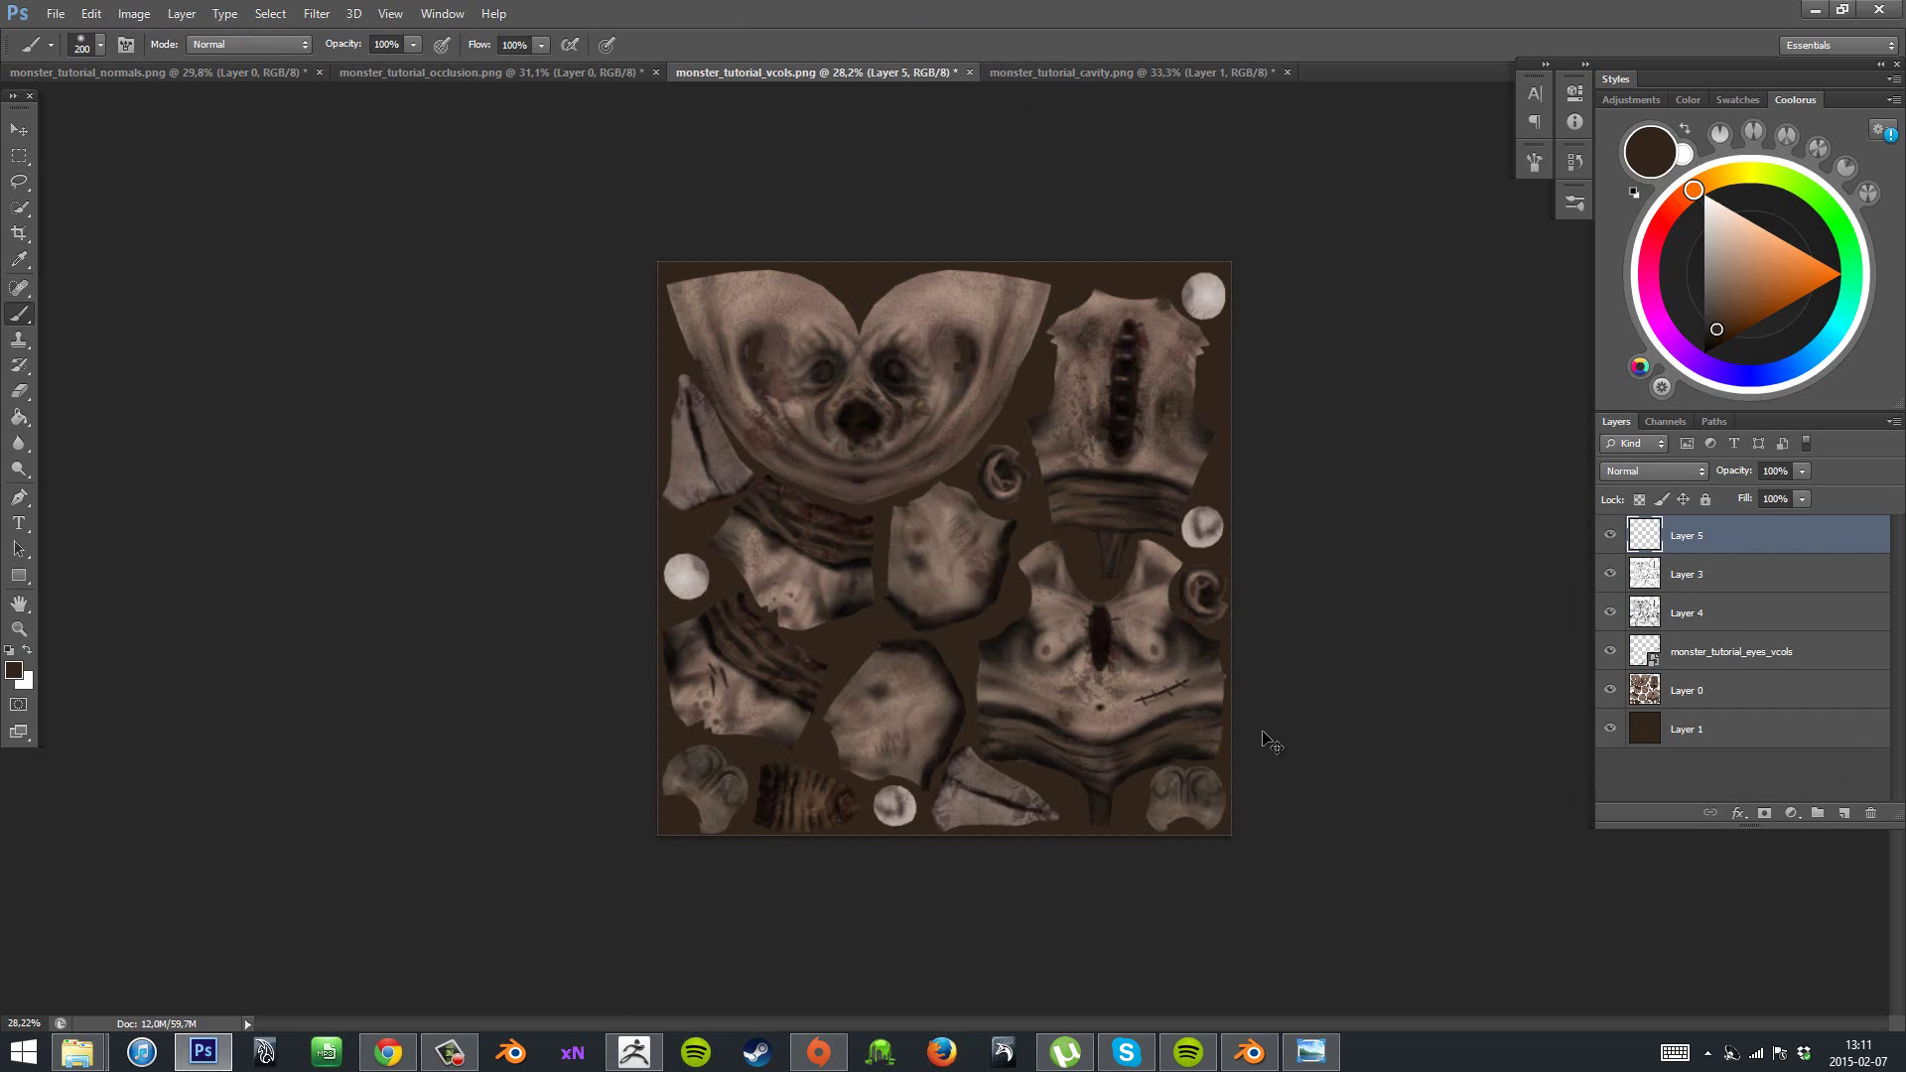
key(ctrl+v)
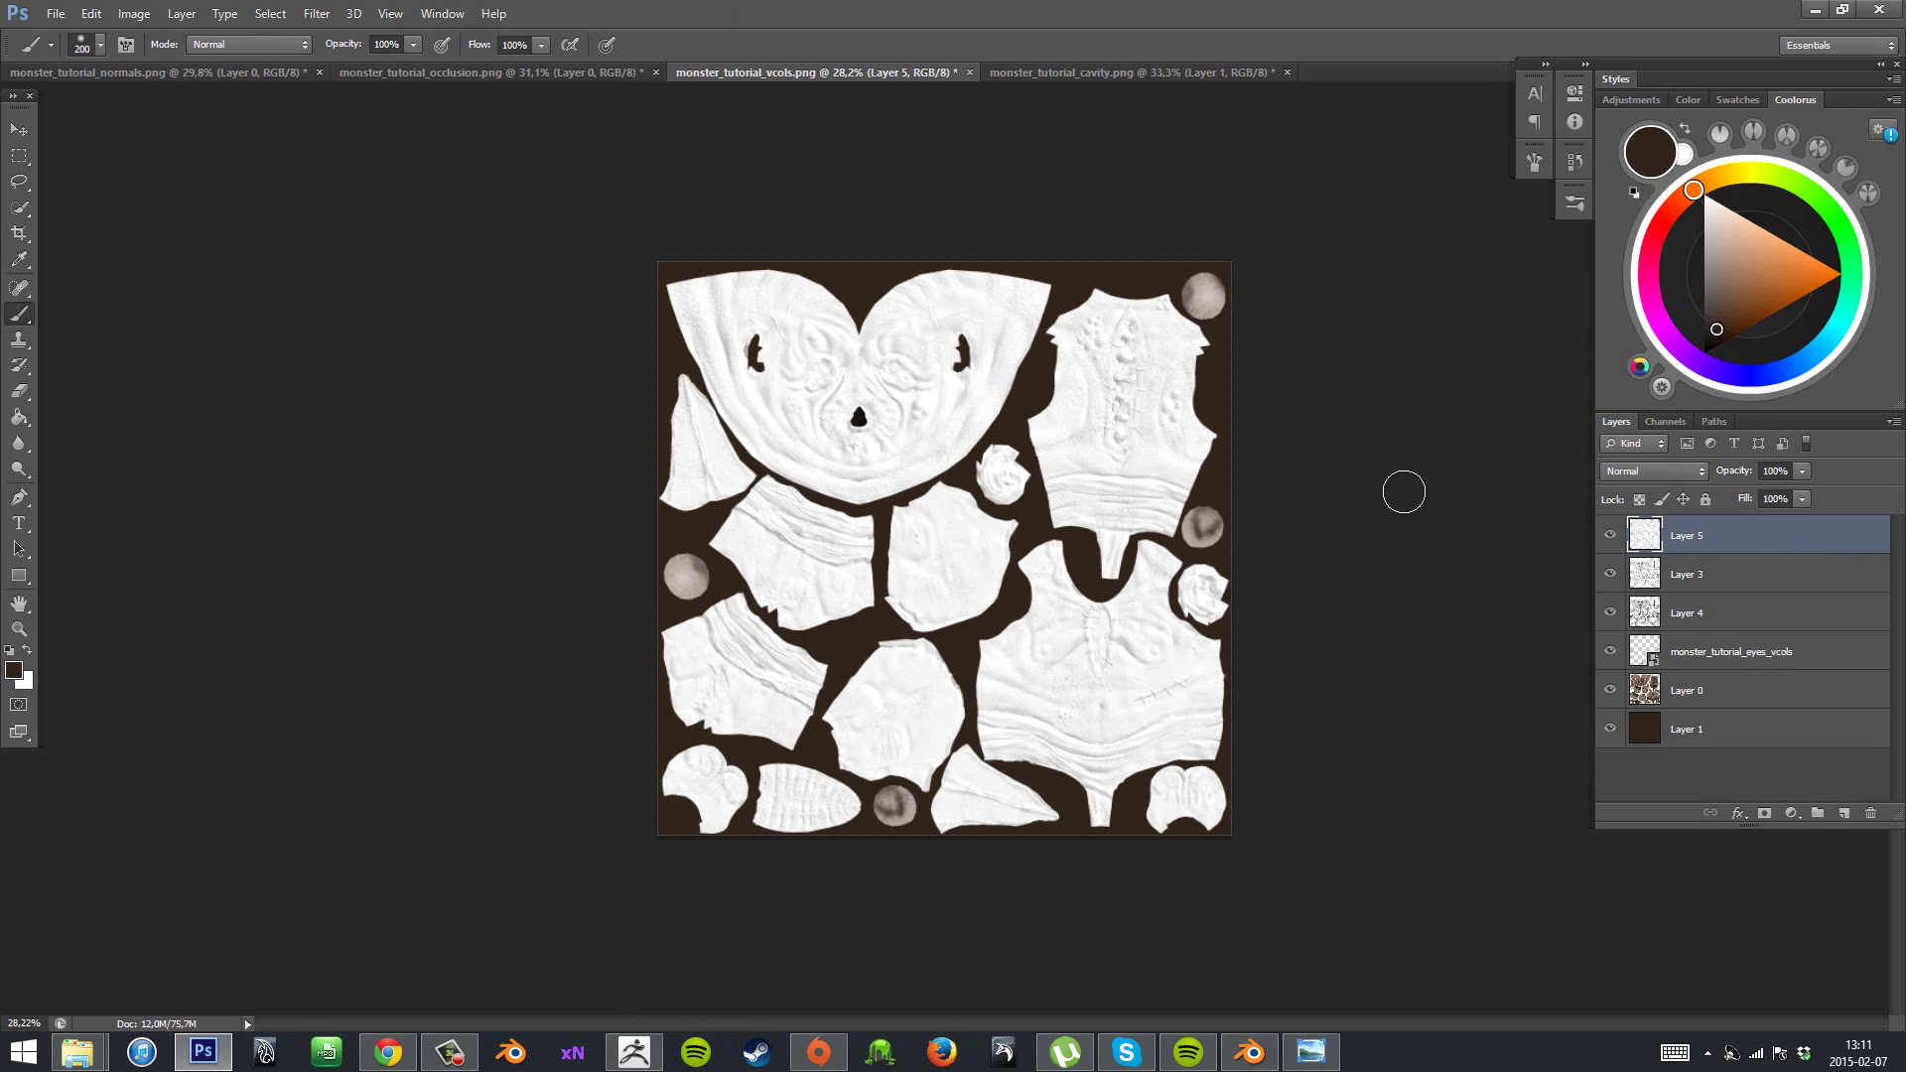
key(e)
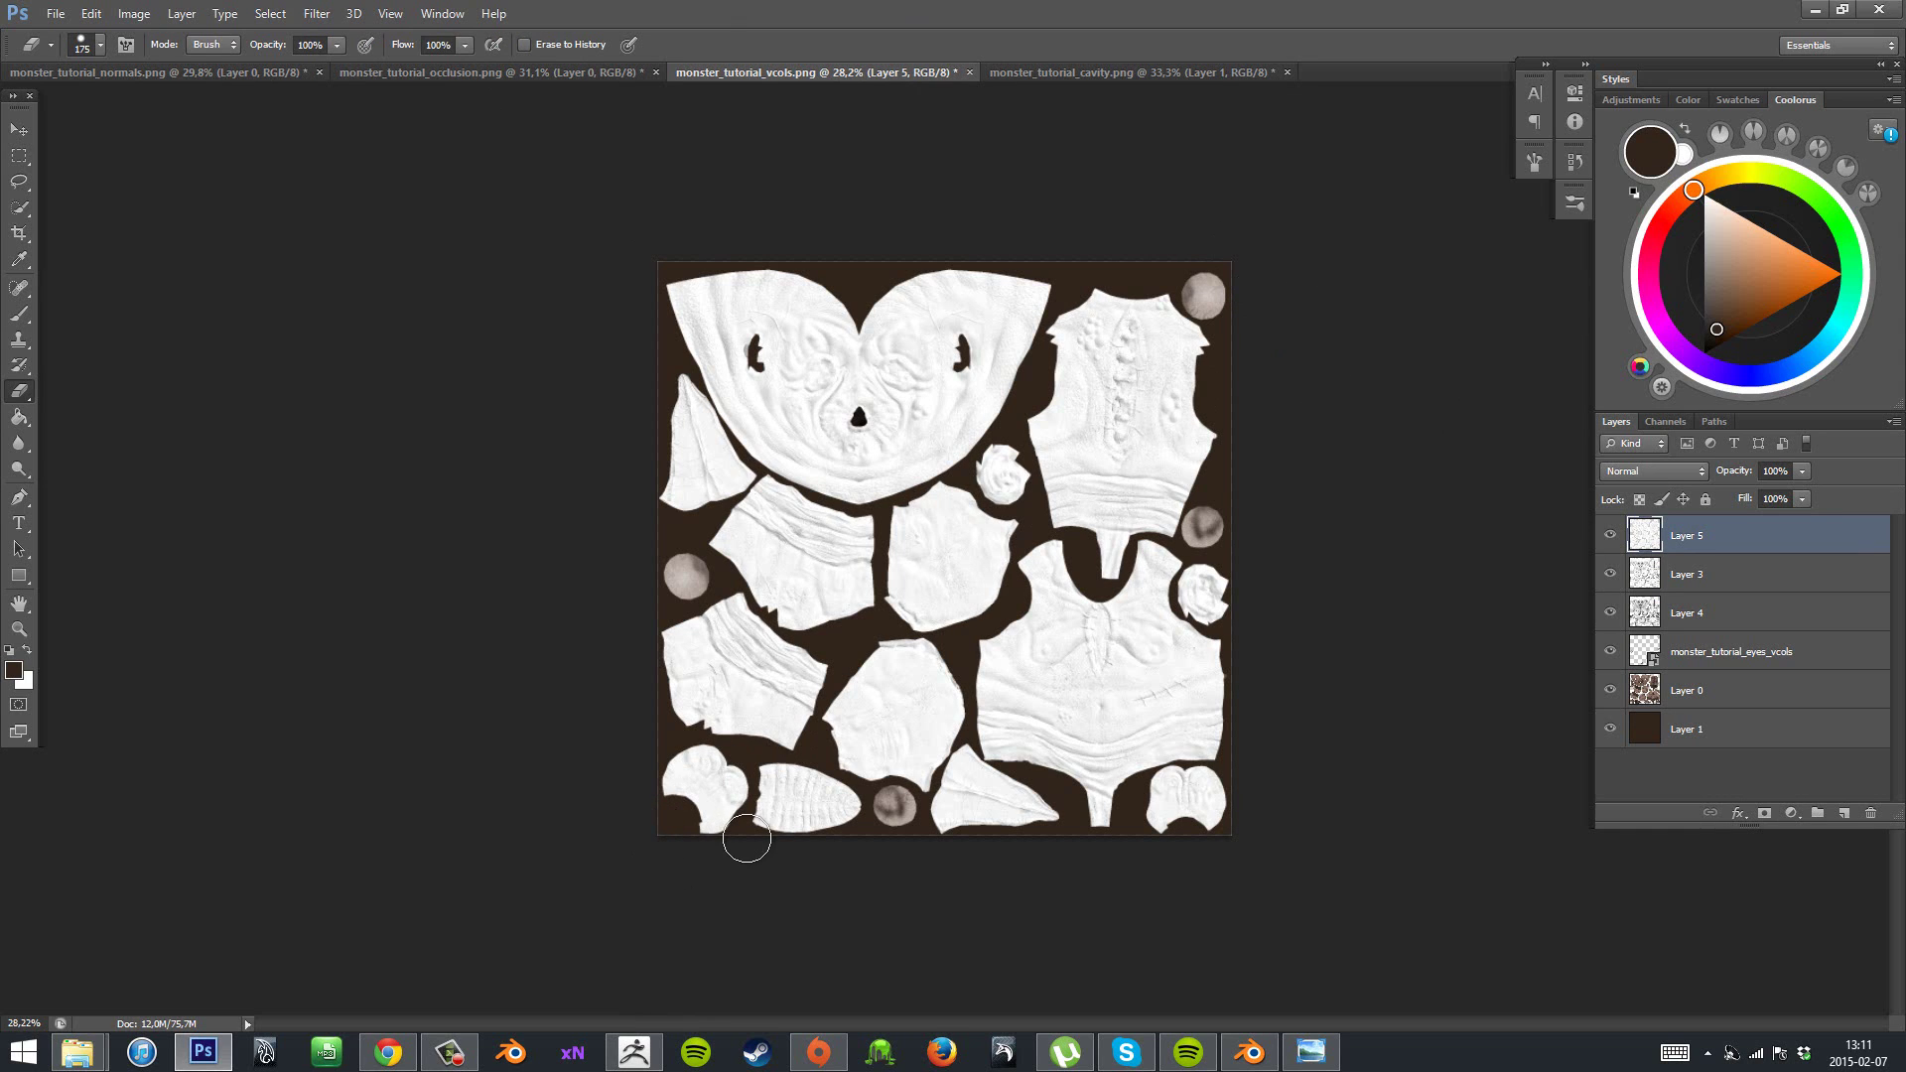
click(1642, 473)
click(1638, 544)
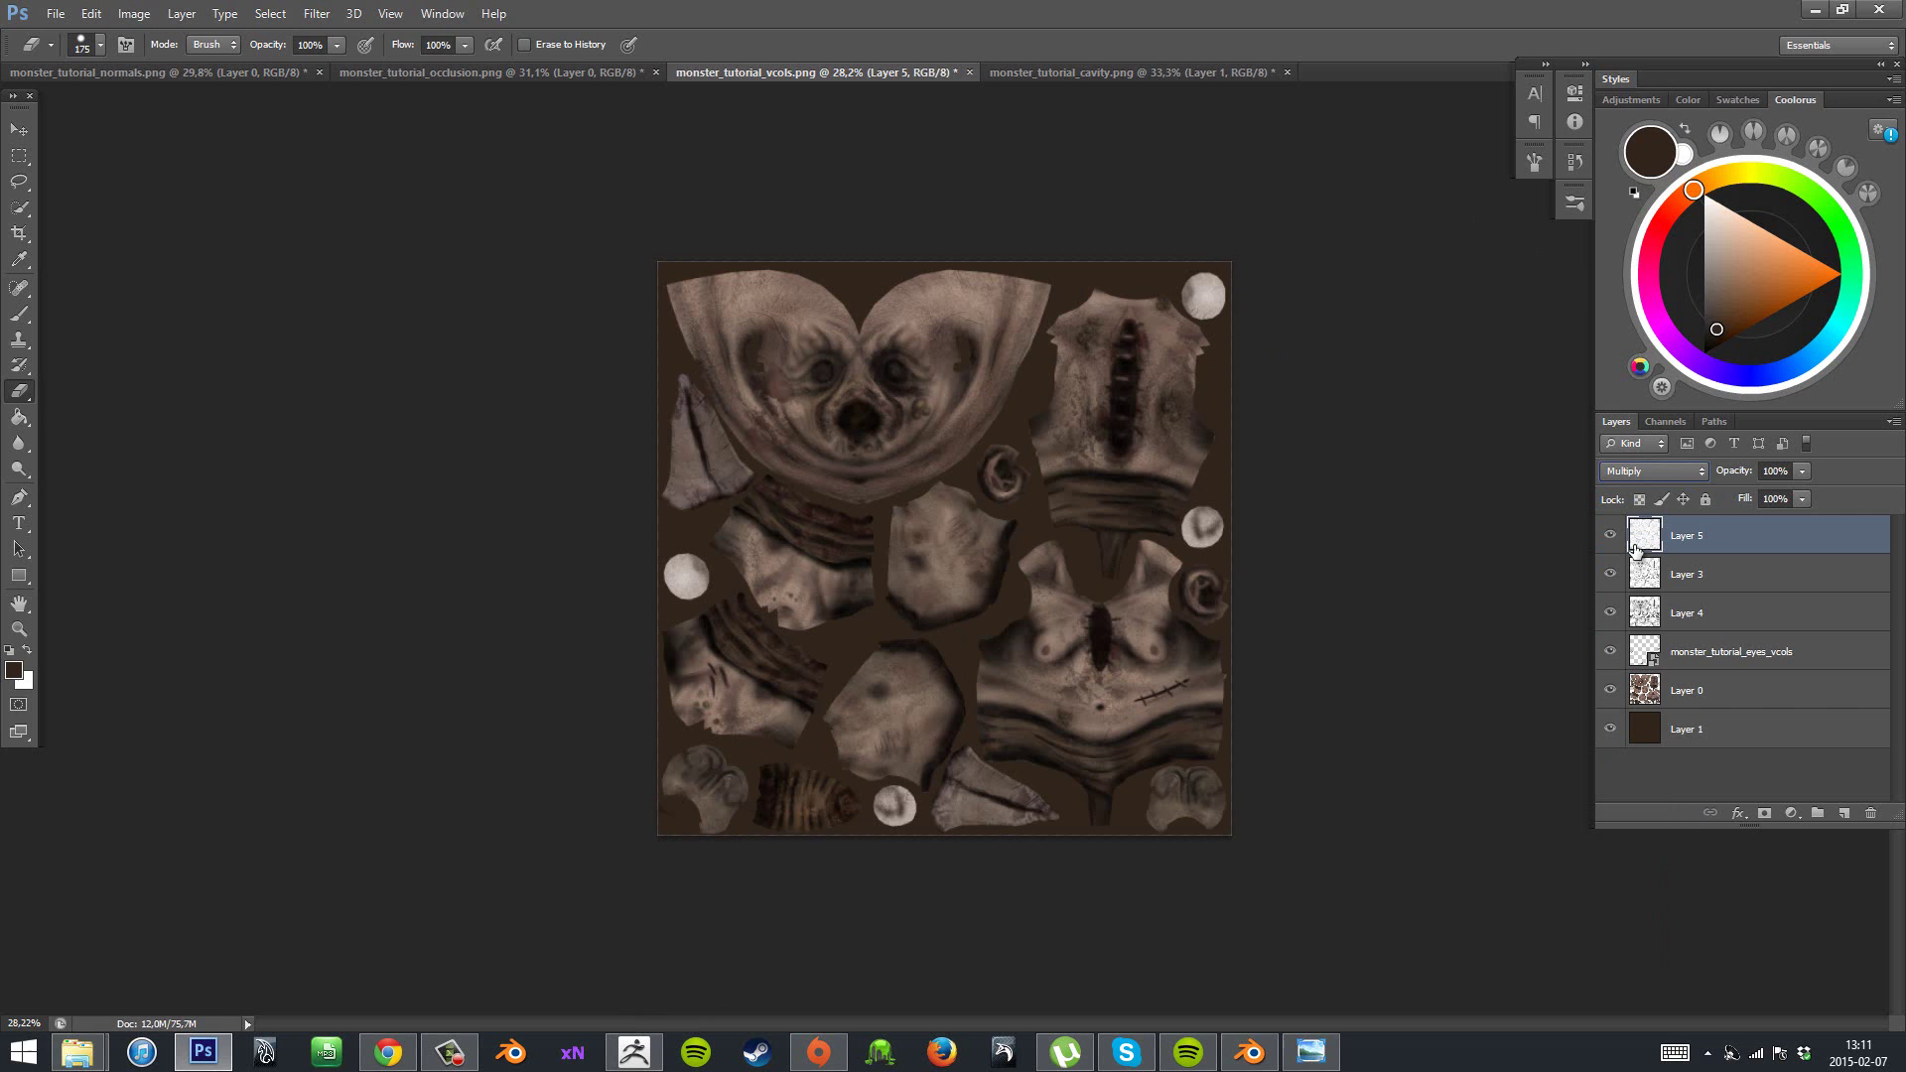
- Compare the texture with Layer 5 hidden and shown
key(z)
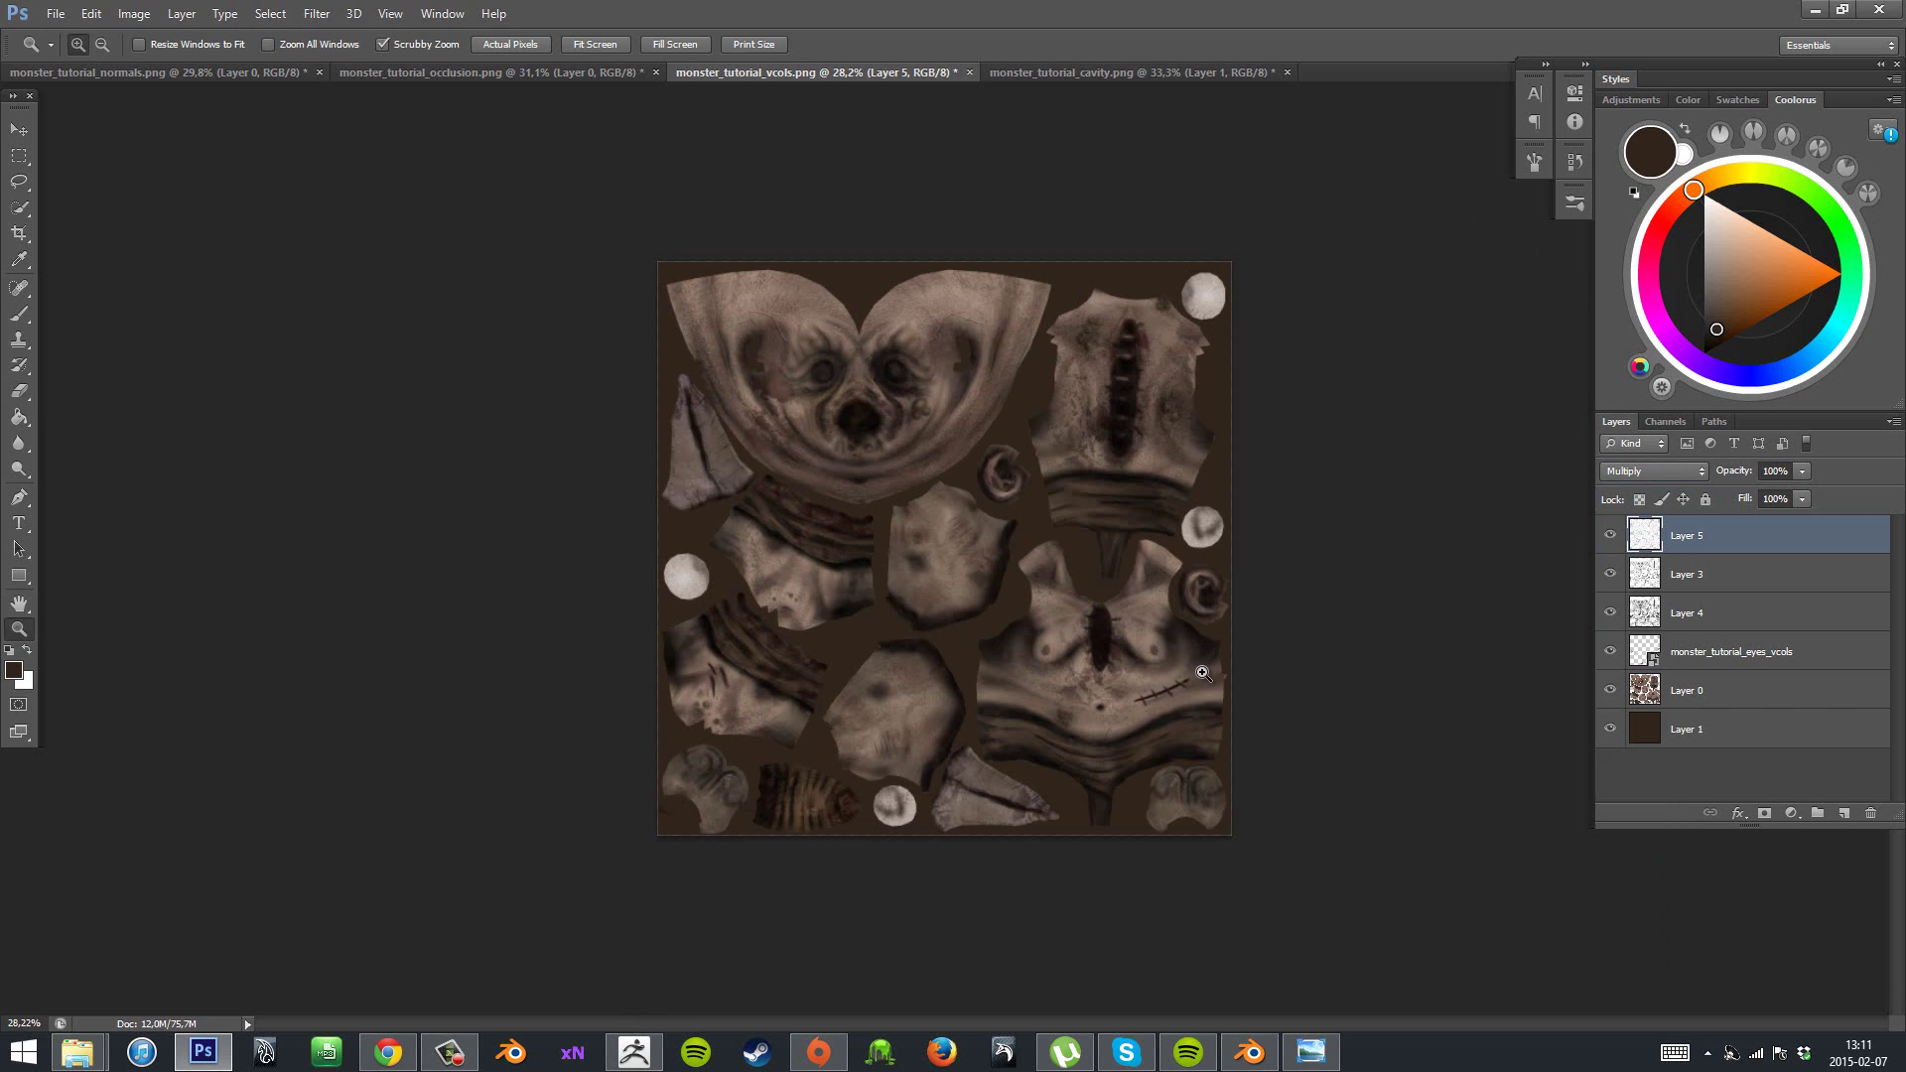
drag(1201, 668, 1206, 647)
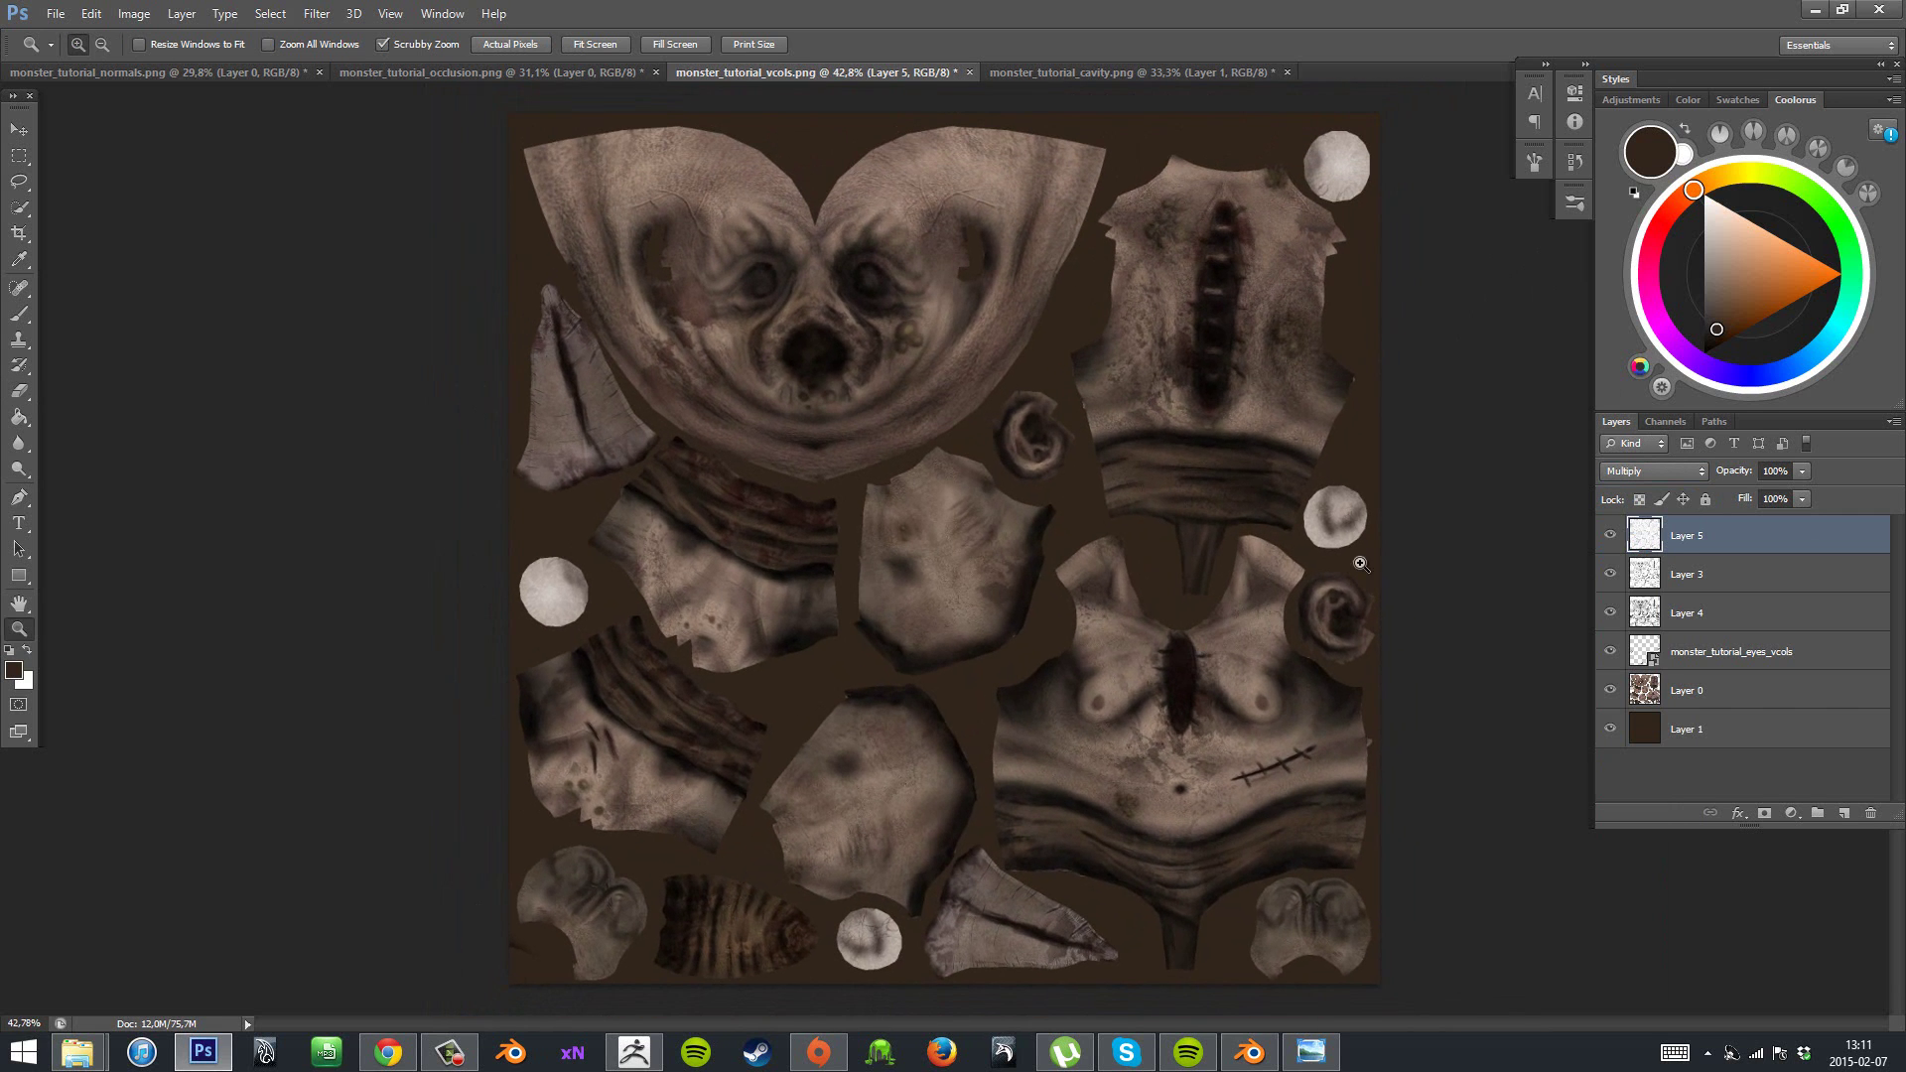
click(1611, 535)
click(1611, 535)
click(1610, 536)
click(1609, 536)
click(1609, 537)
click(1609, 537)
click(1609, 537)
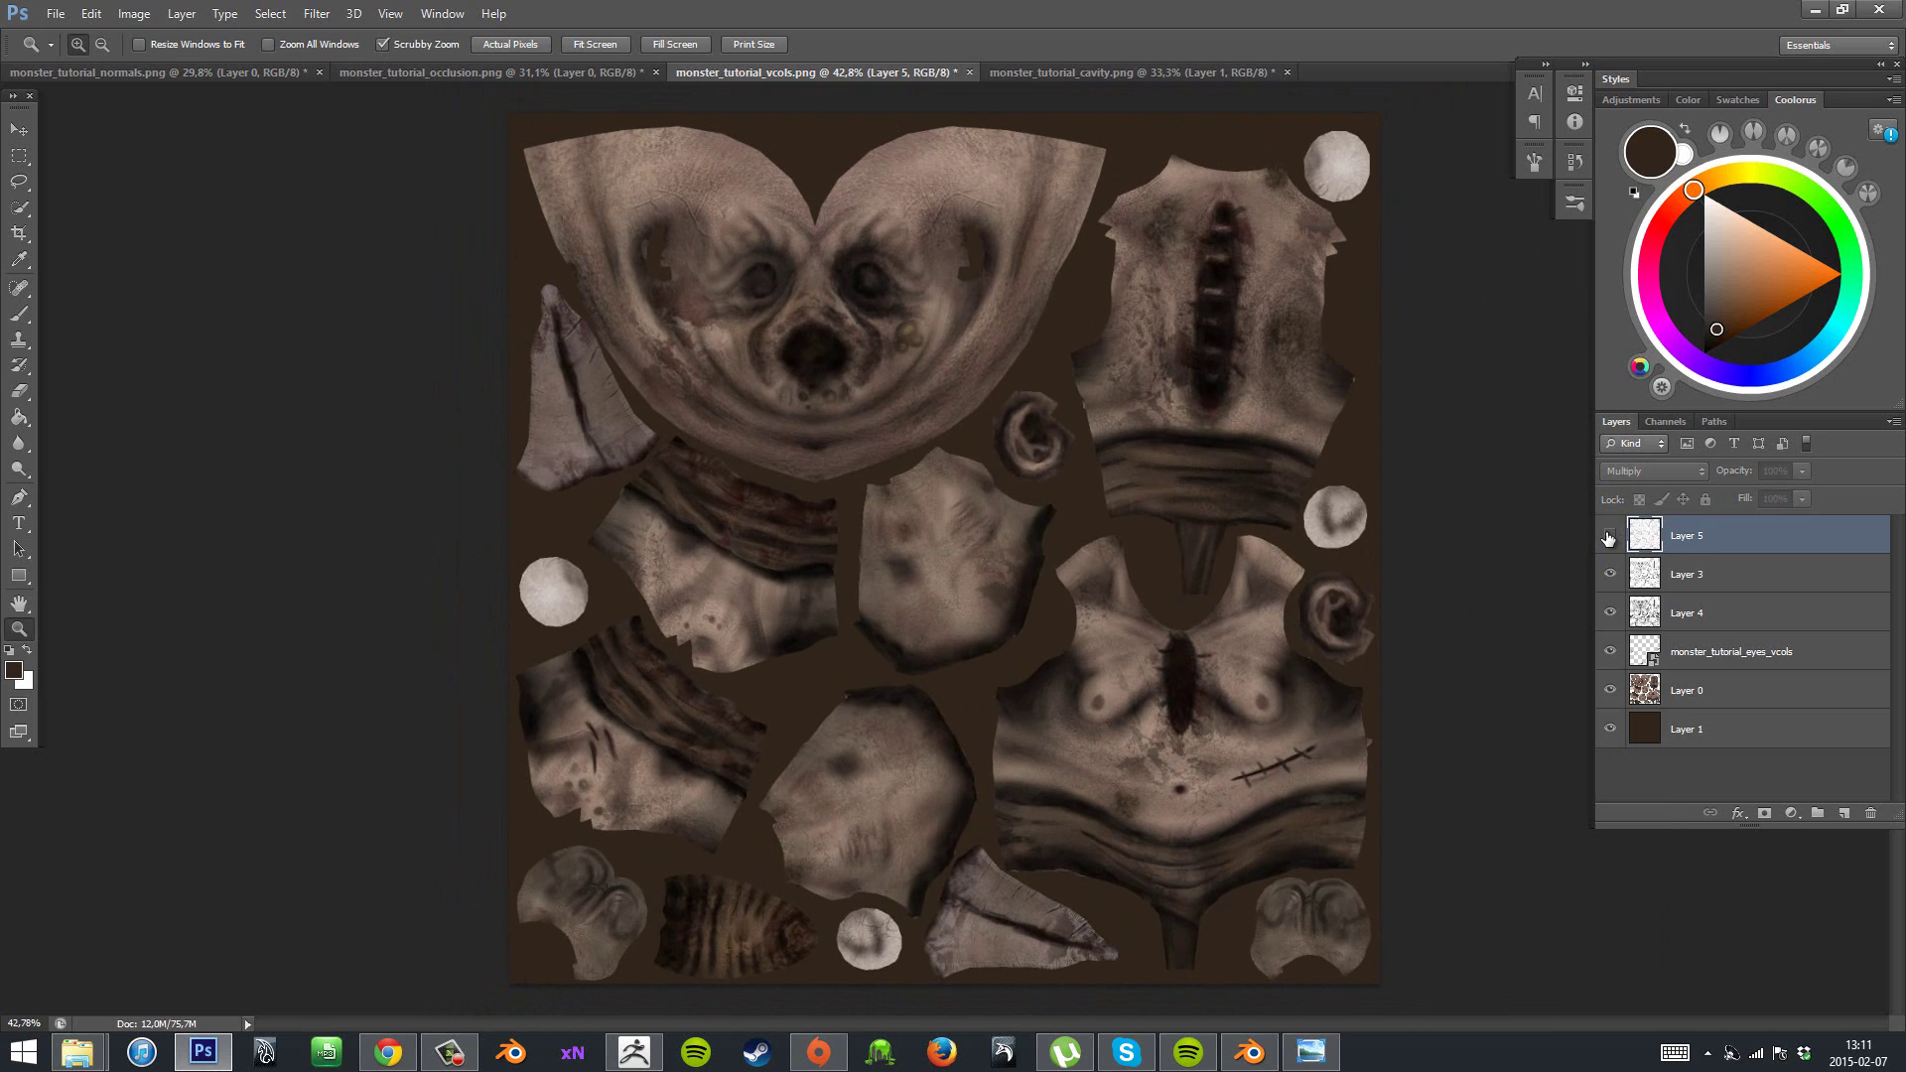
click(1609, 537)
key(e)
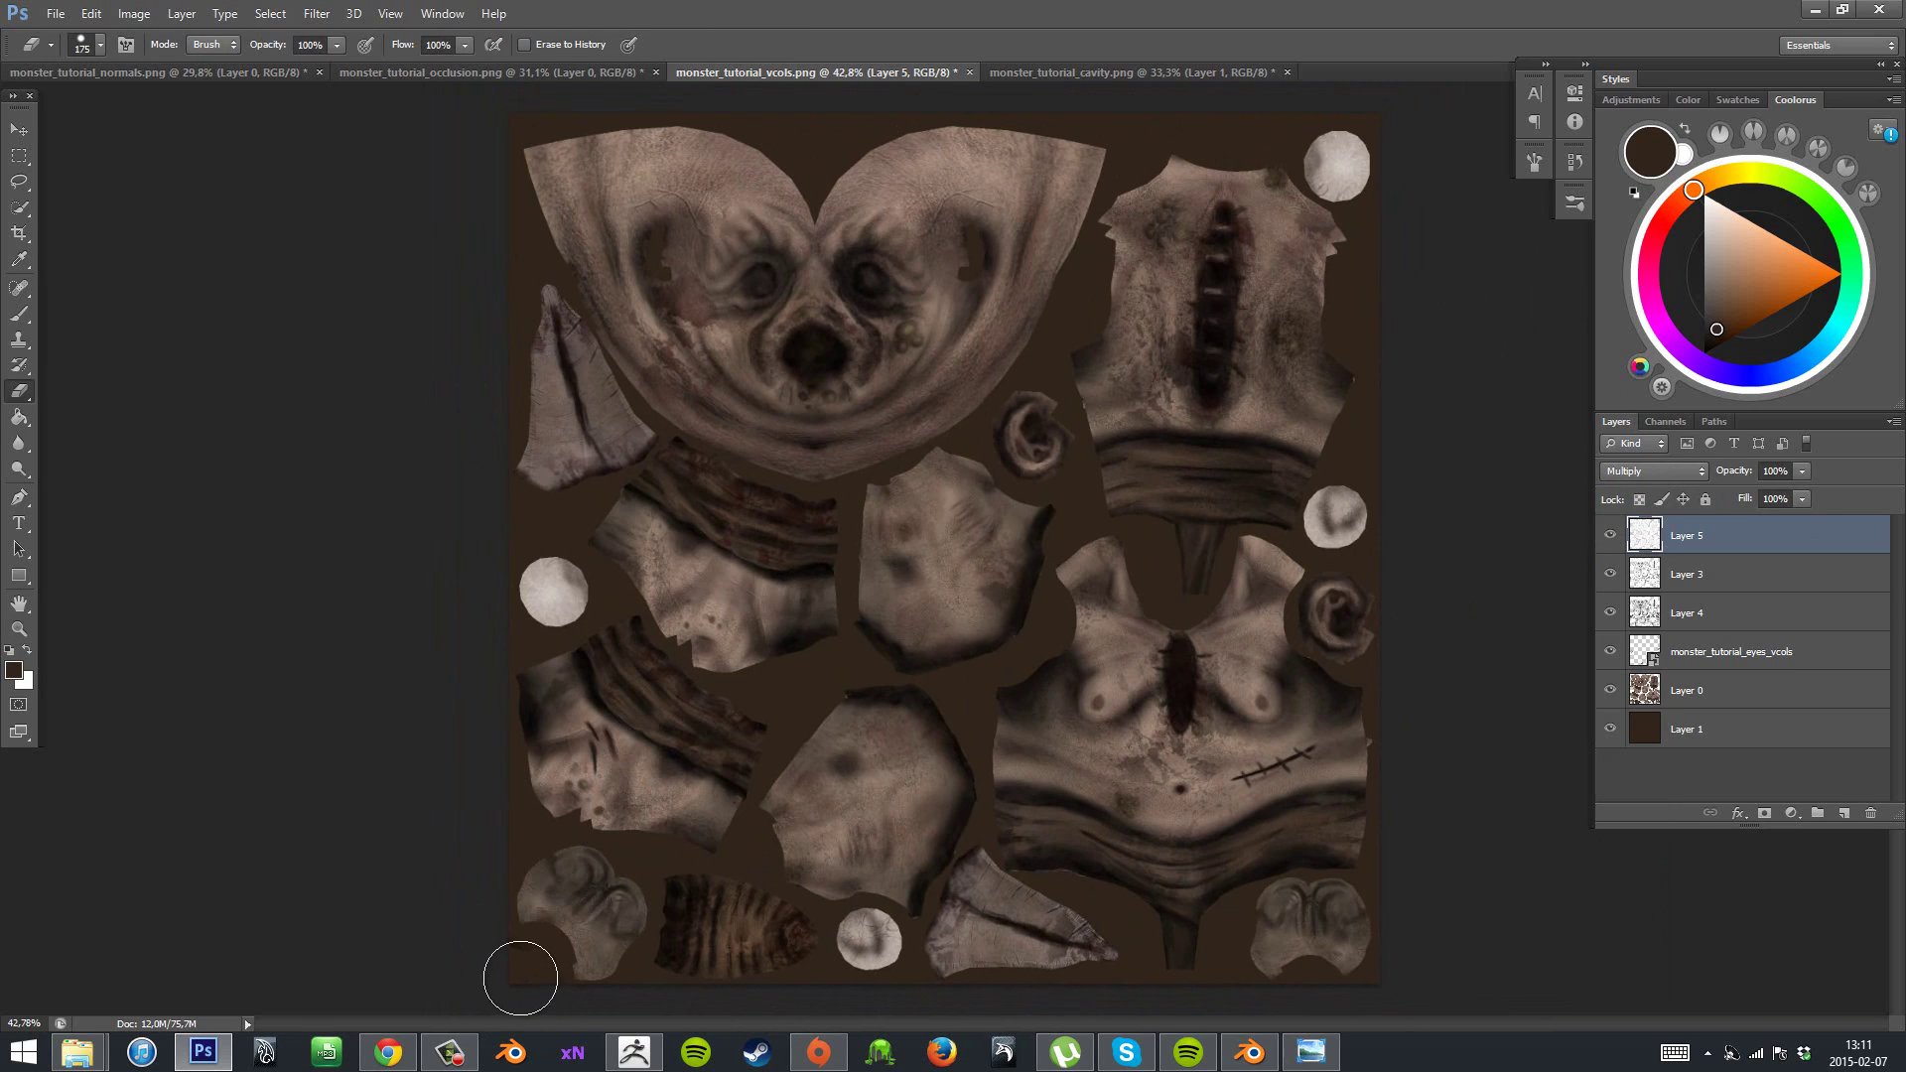
key(bracketleft)
key(bracketleft)
key(bracketleft)
click(1616, 537)
click(1616, 537)
key(z)
mouse_move(1460, 579)
mouse_down()
mouse_move(1374, 532)
mouse_move(1415, 560)
mouse_up()
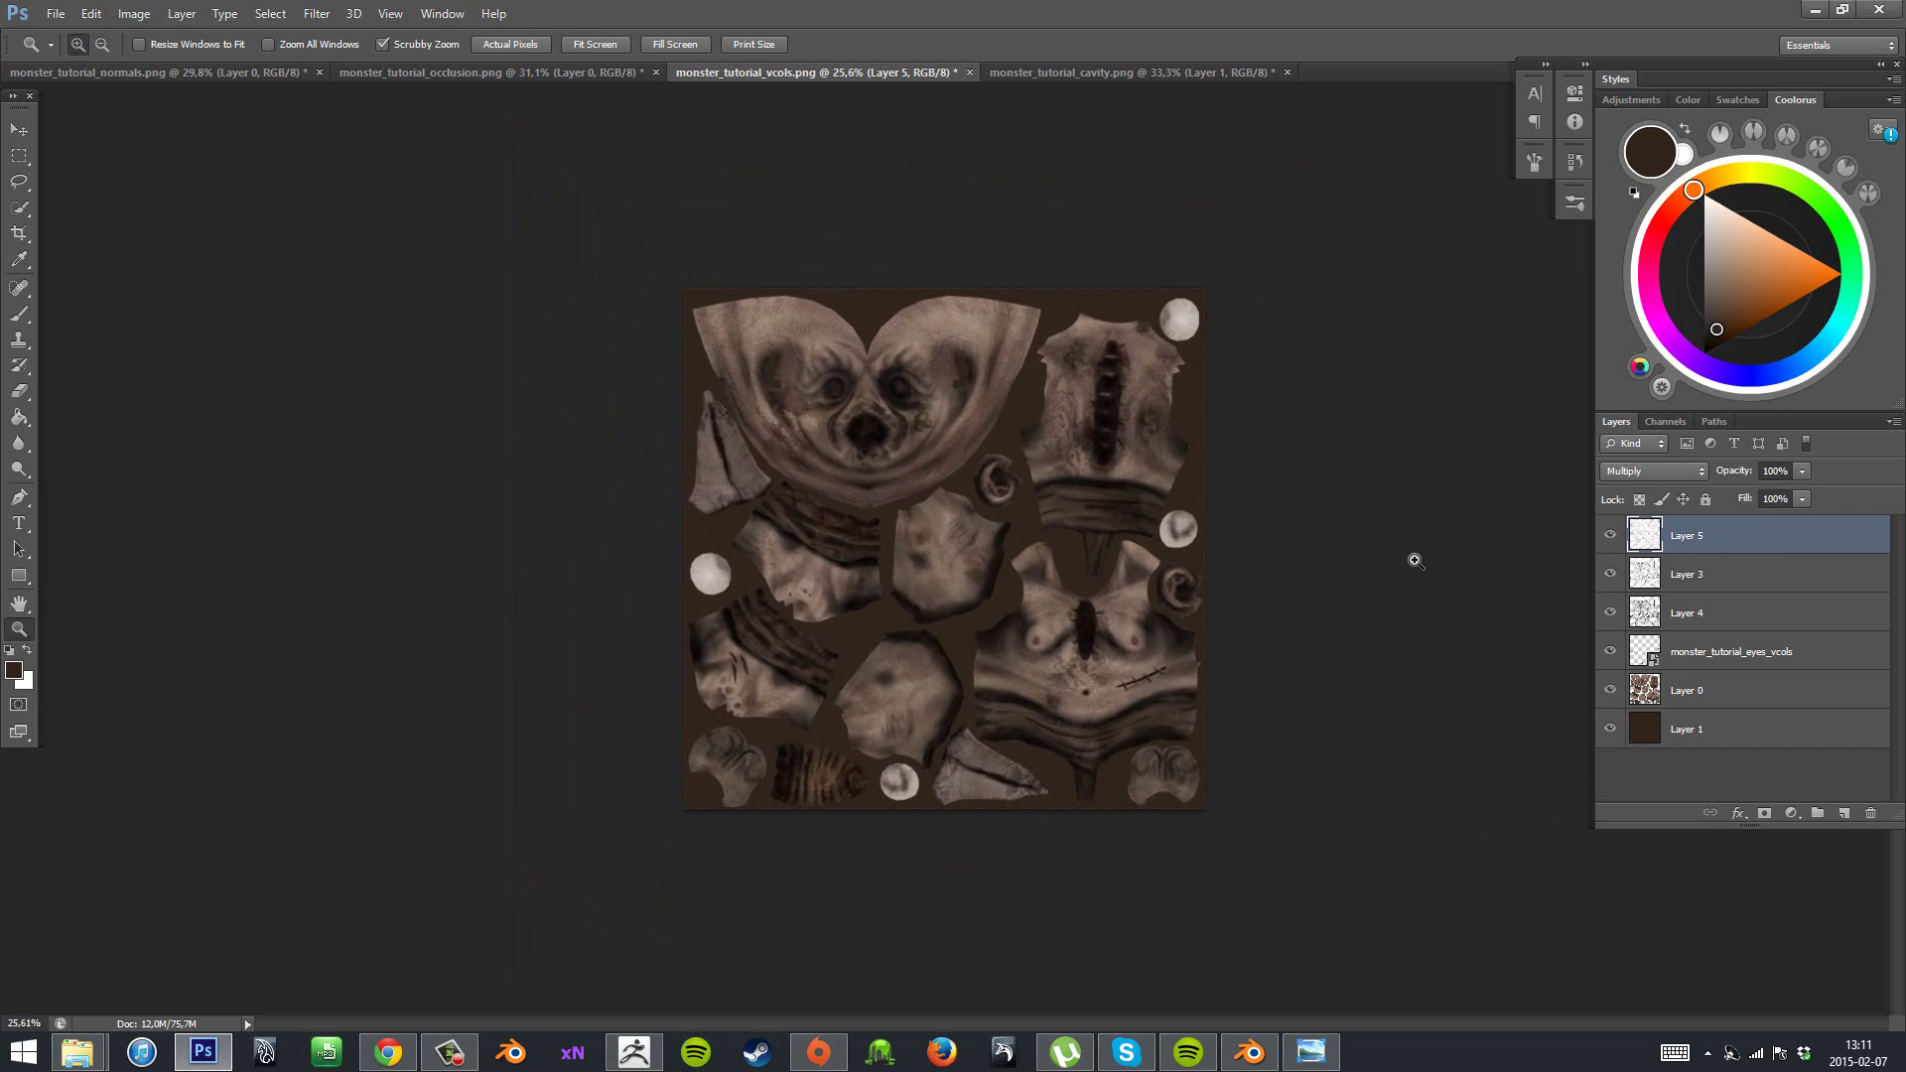
- Save the layered texture as the Photoshop file monster_tutorial_diff.psd in the Texture Maps folder of Monster Tutorial
click(56, 14)
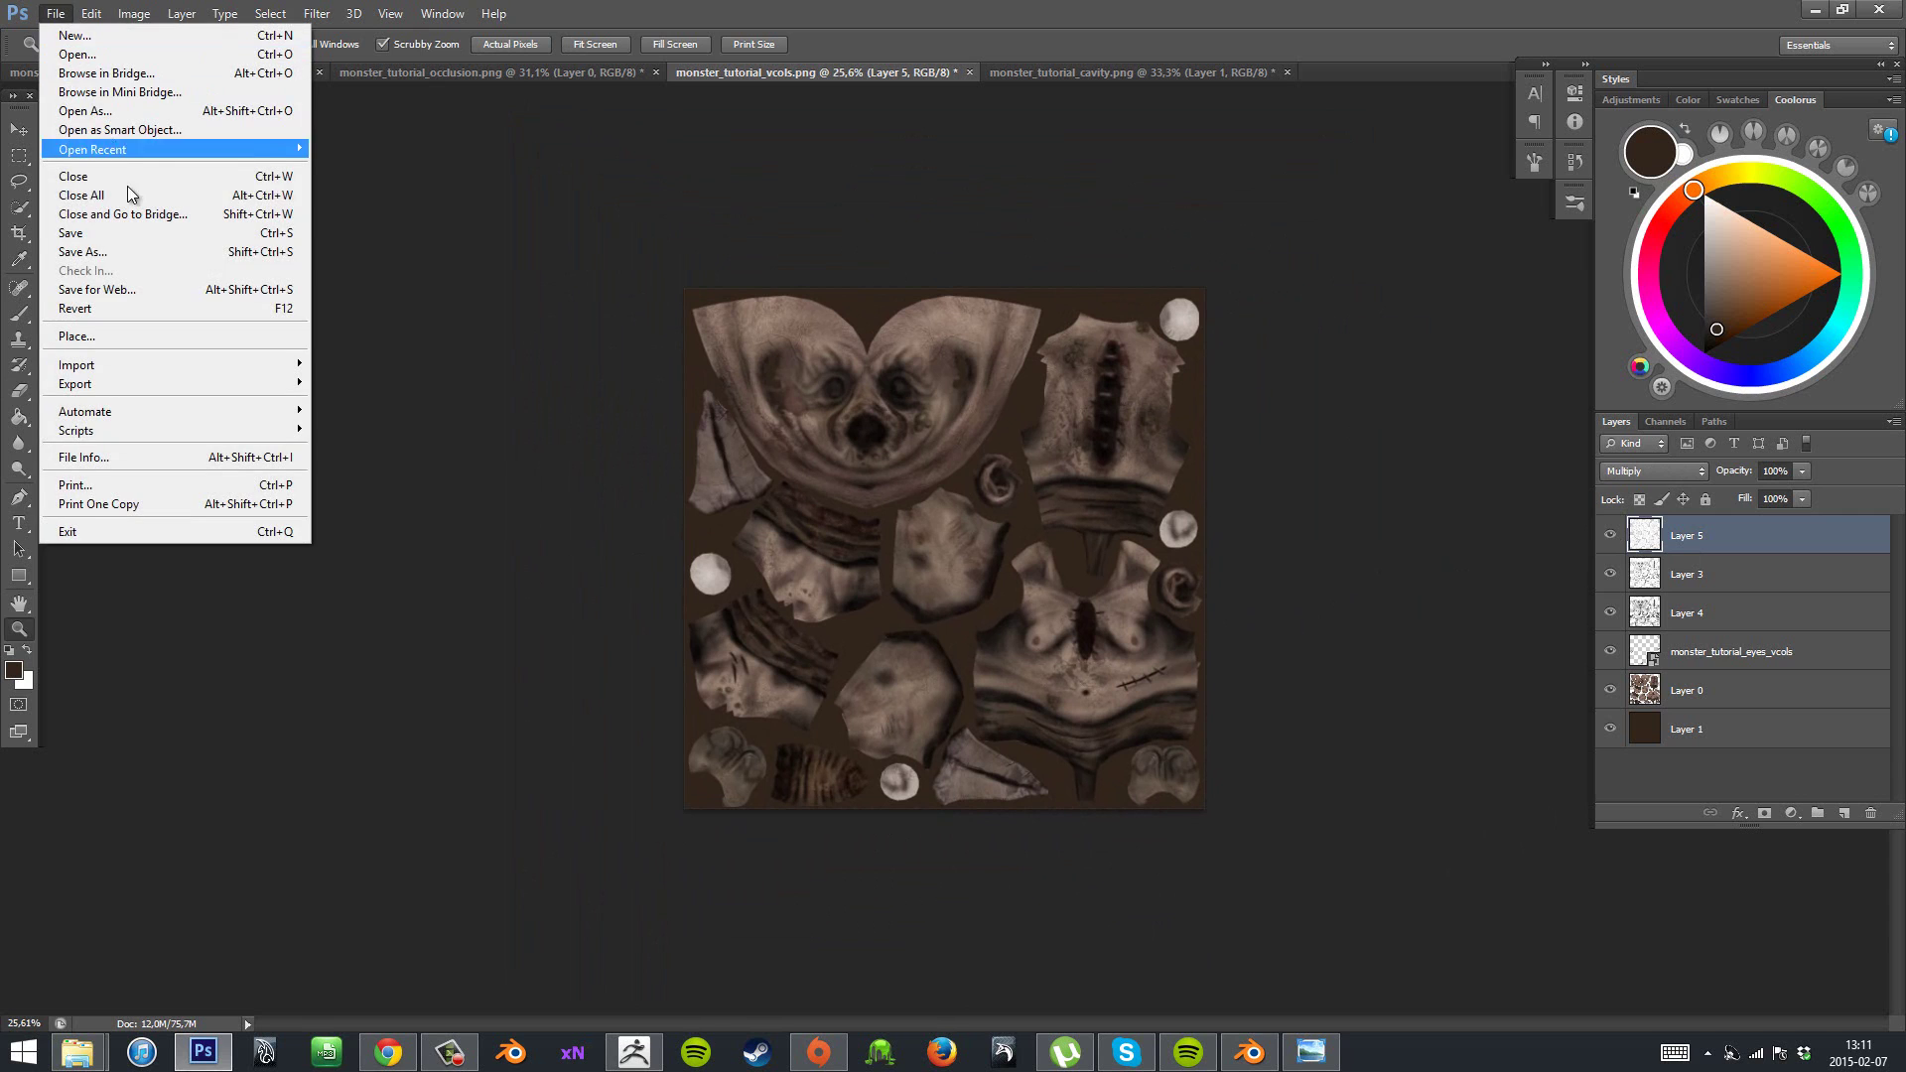
click(119, 251)
click(1156, 442)
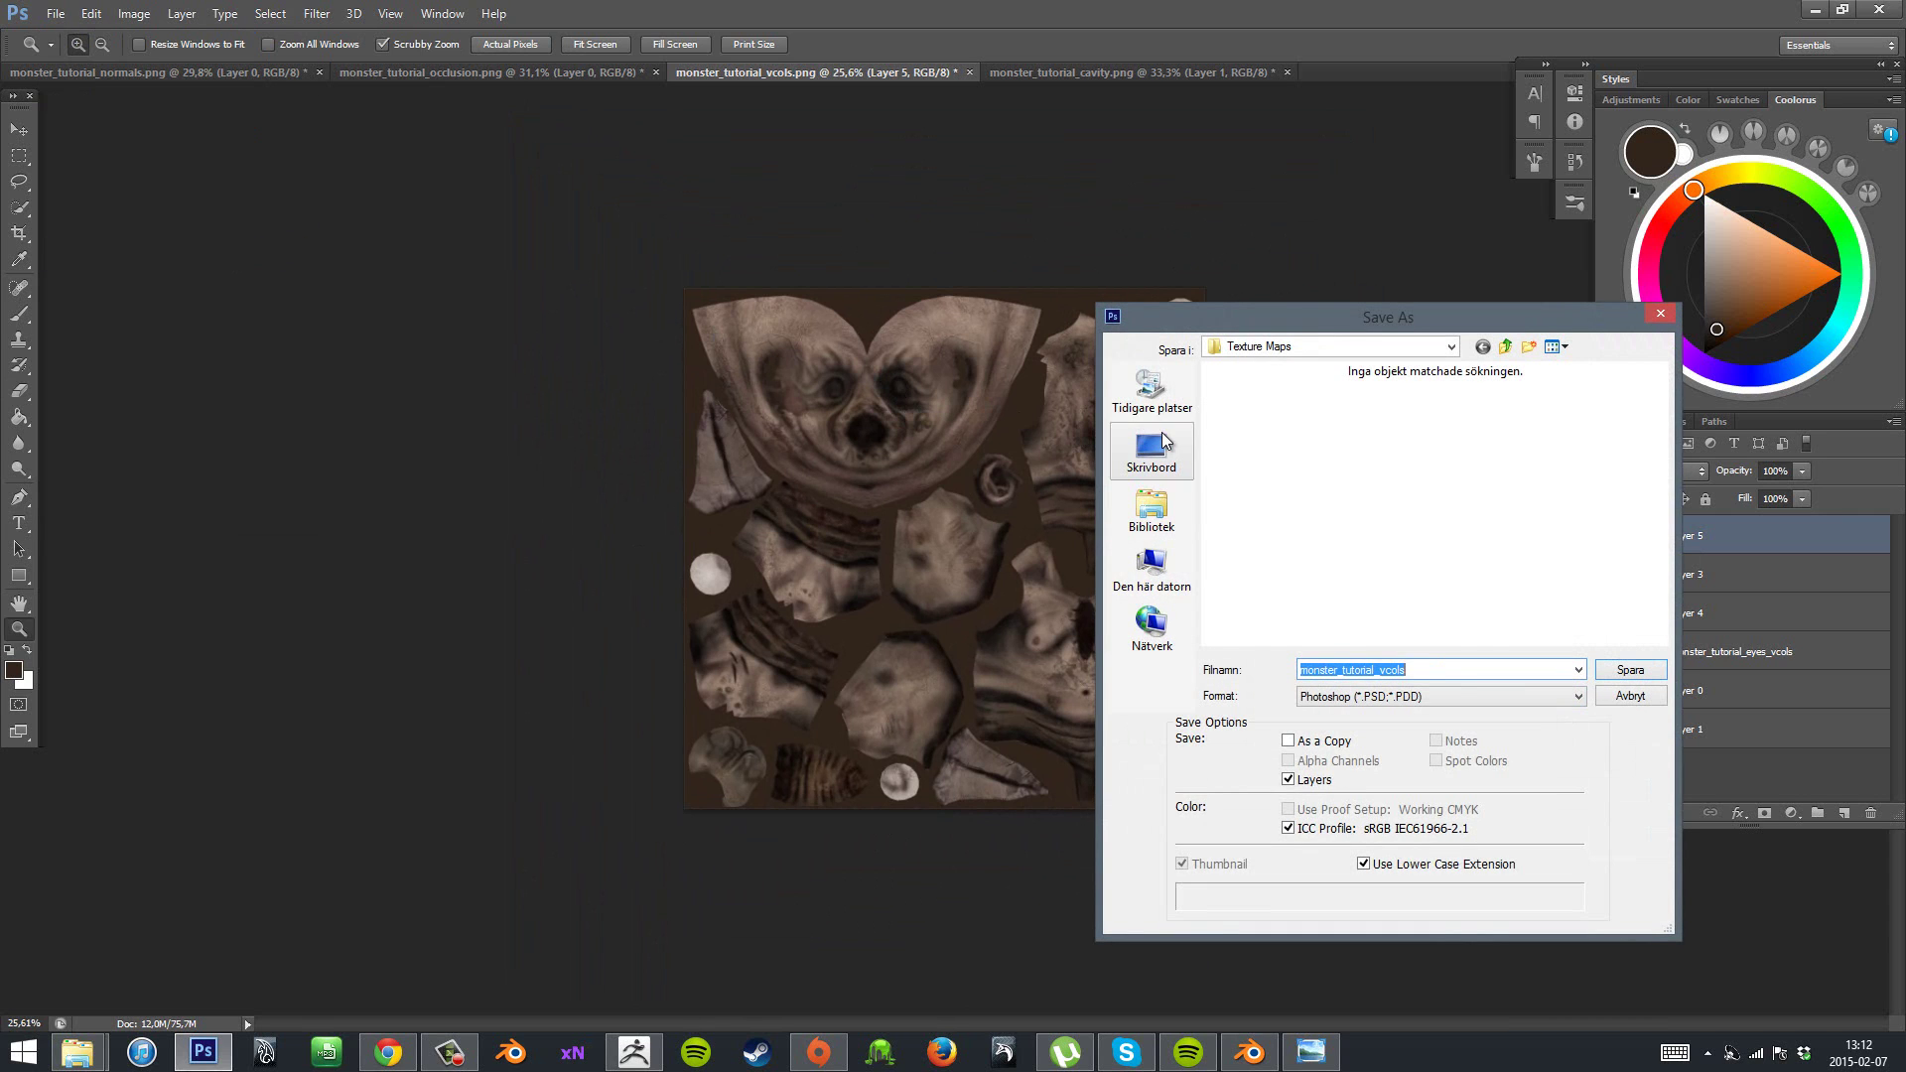
drag(1658, 423, 1647, 528)
double_click(1362, 574)
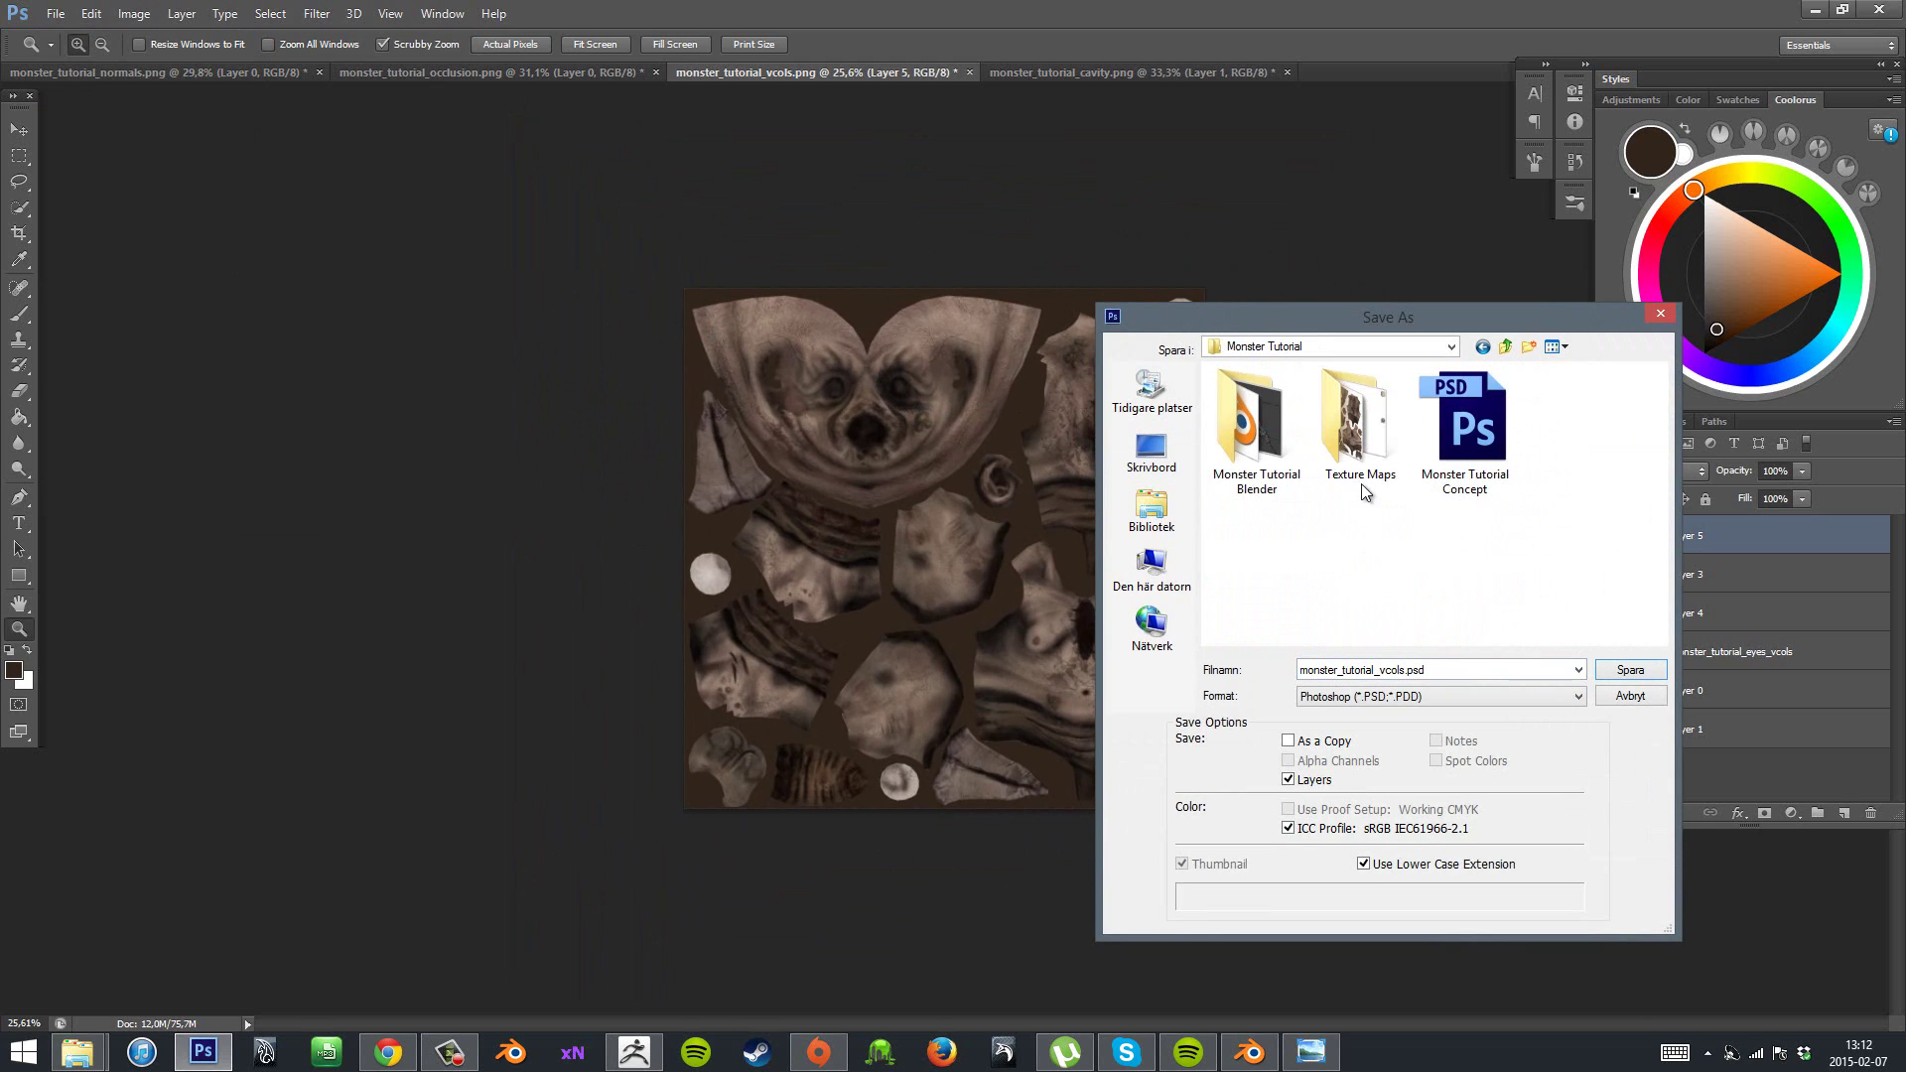
double_click(1348, 437)
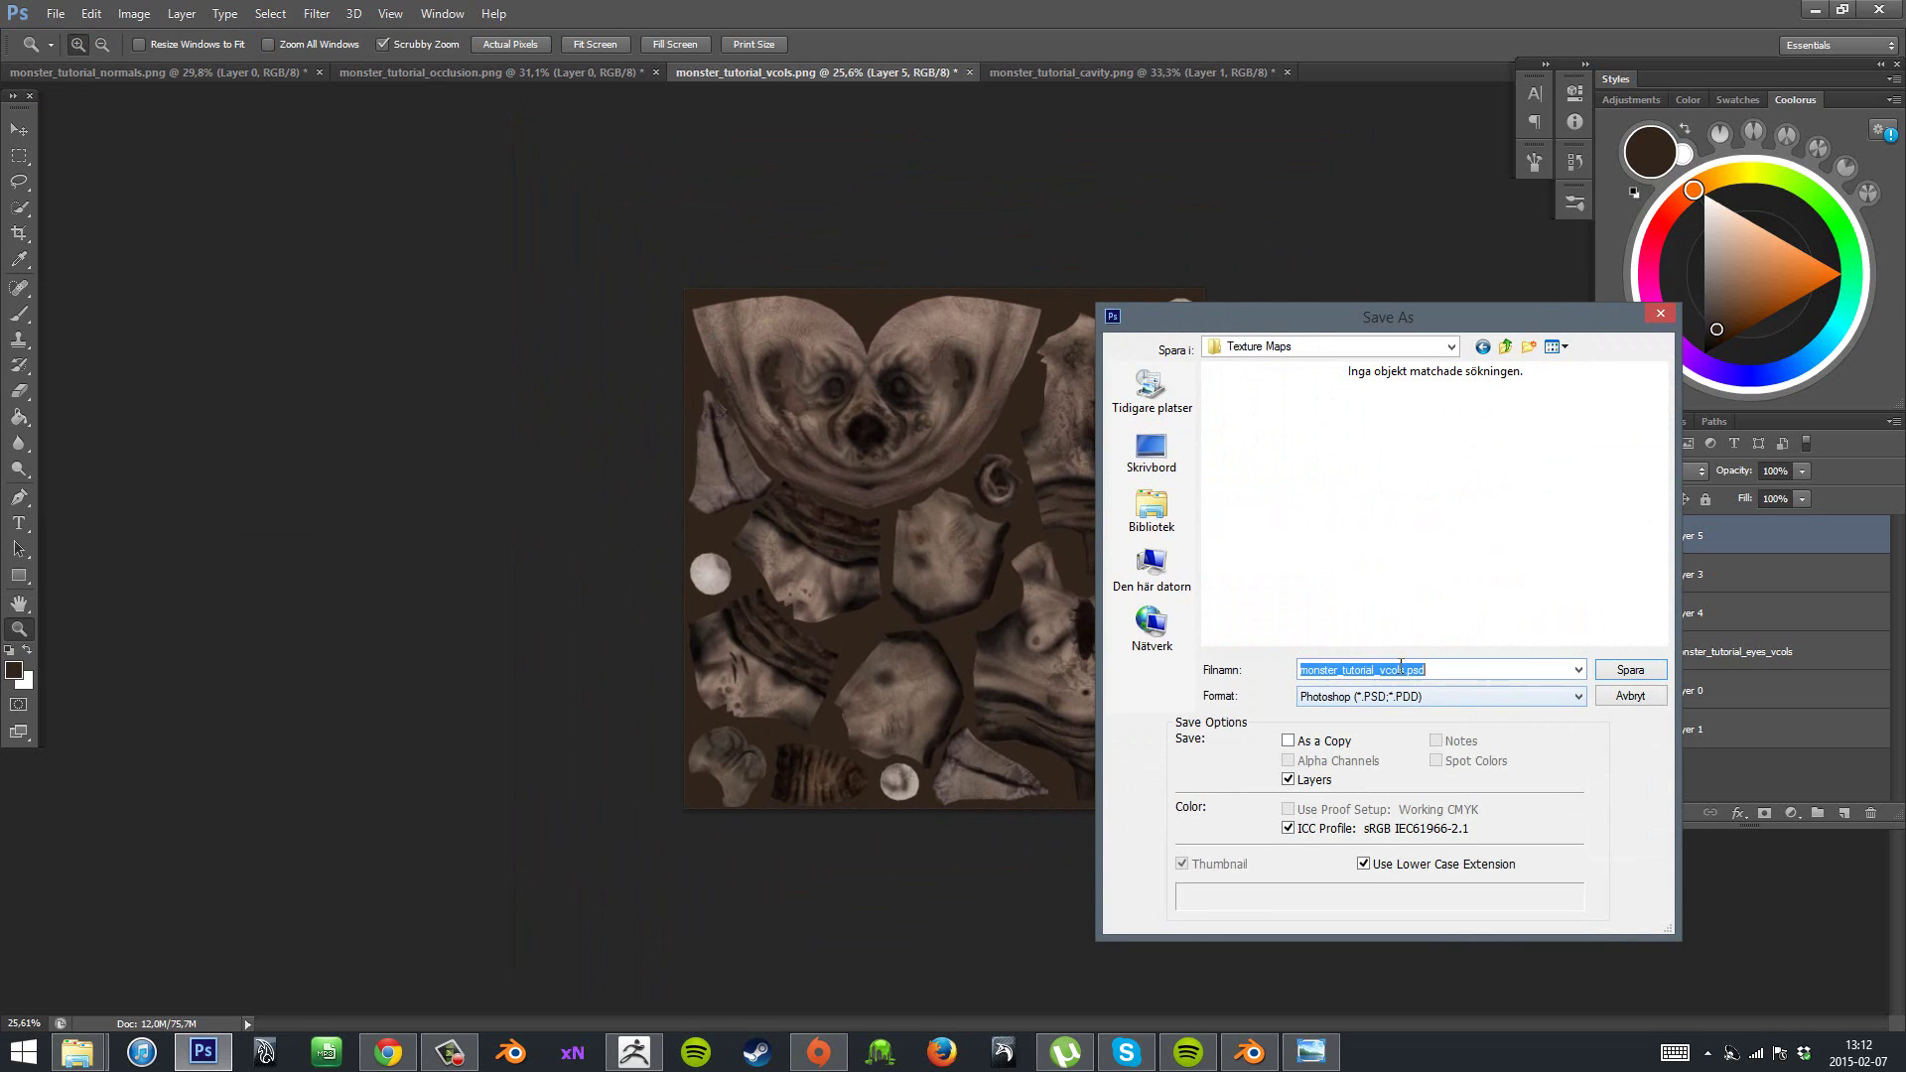
key(BackSpace)
key(BackSpace)
key(BackSpace)
text(diffuse)
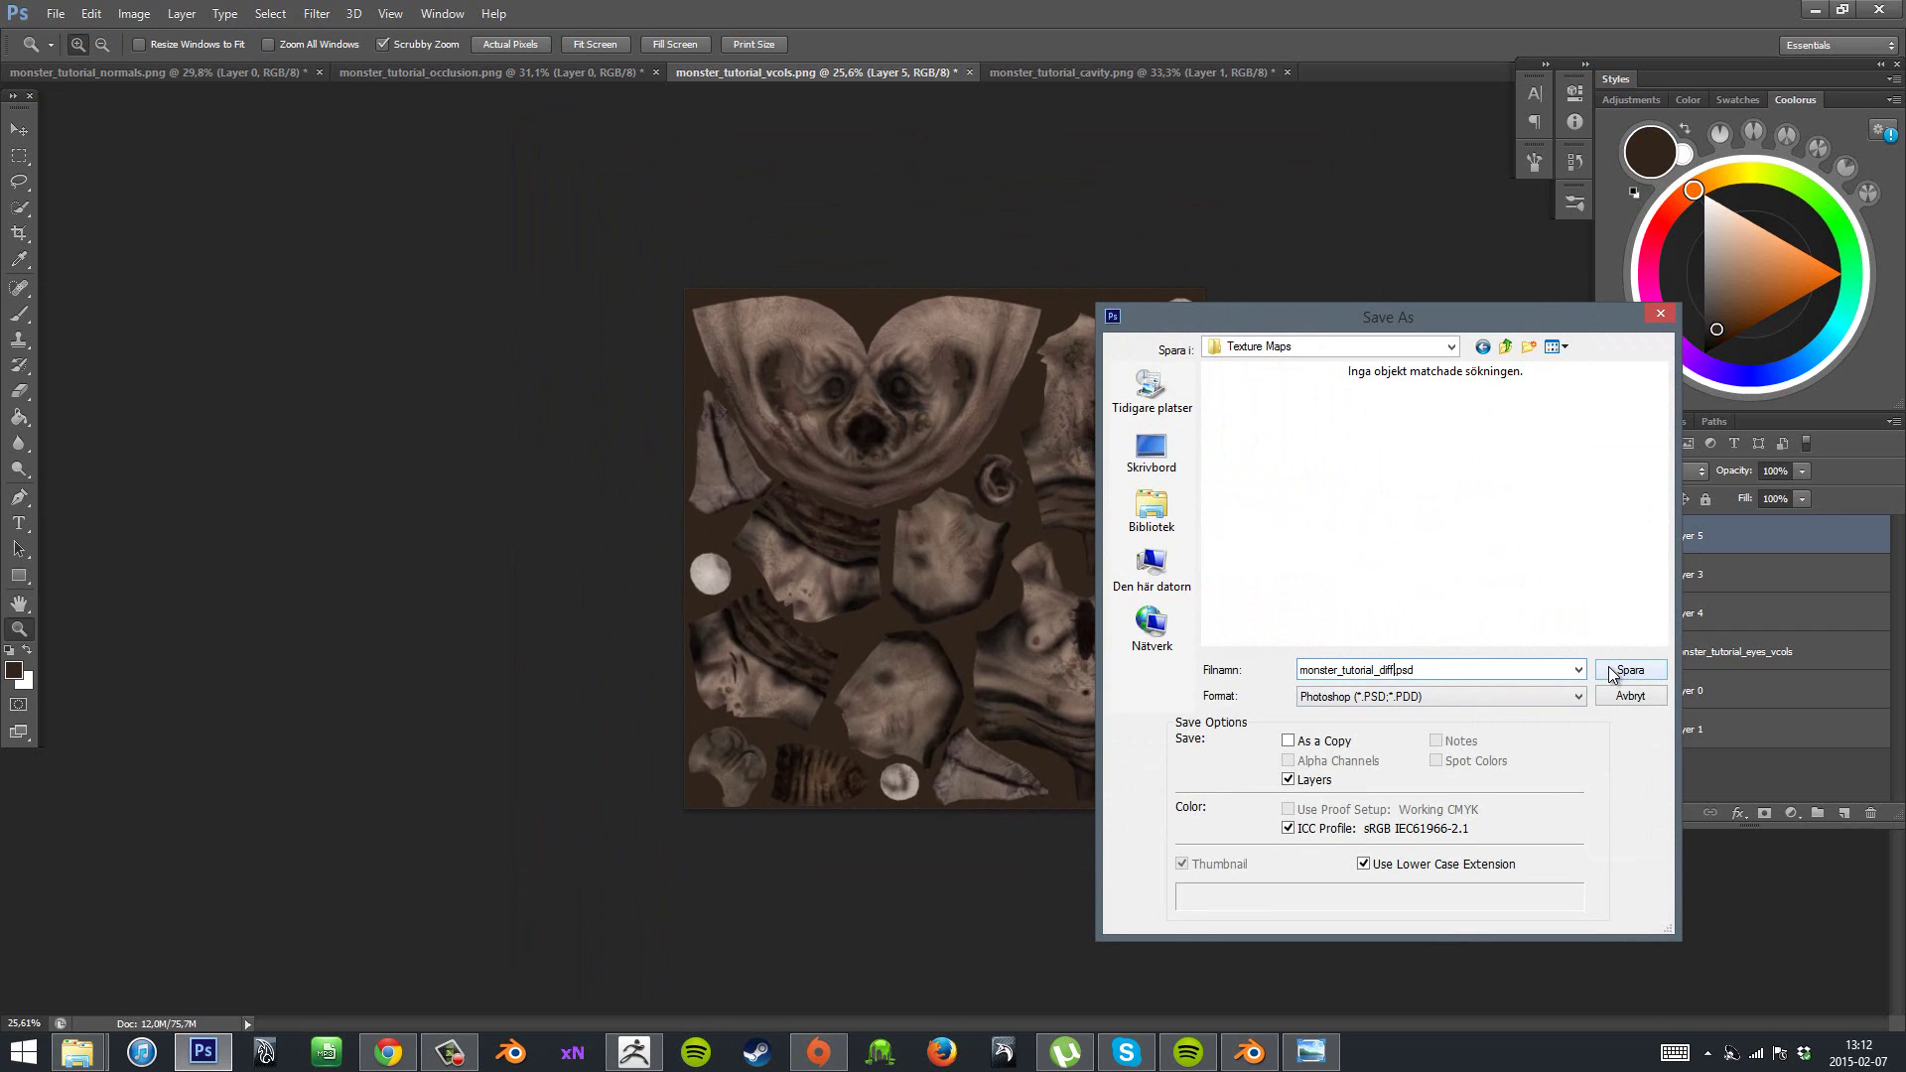
click(1628, 670)
click(1161, 328)
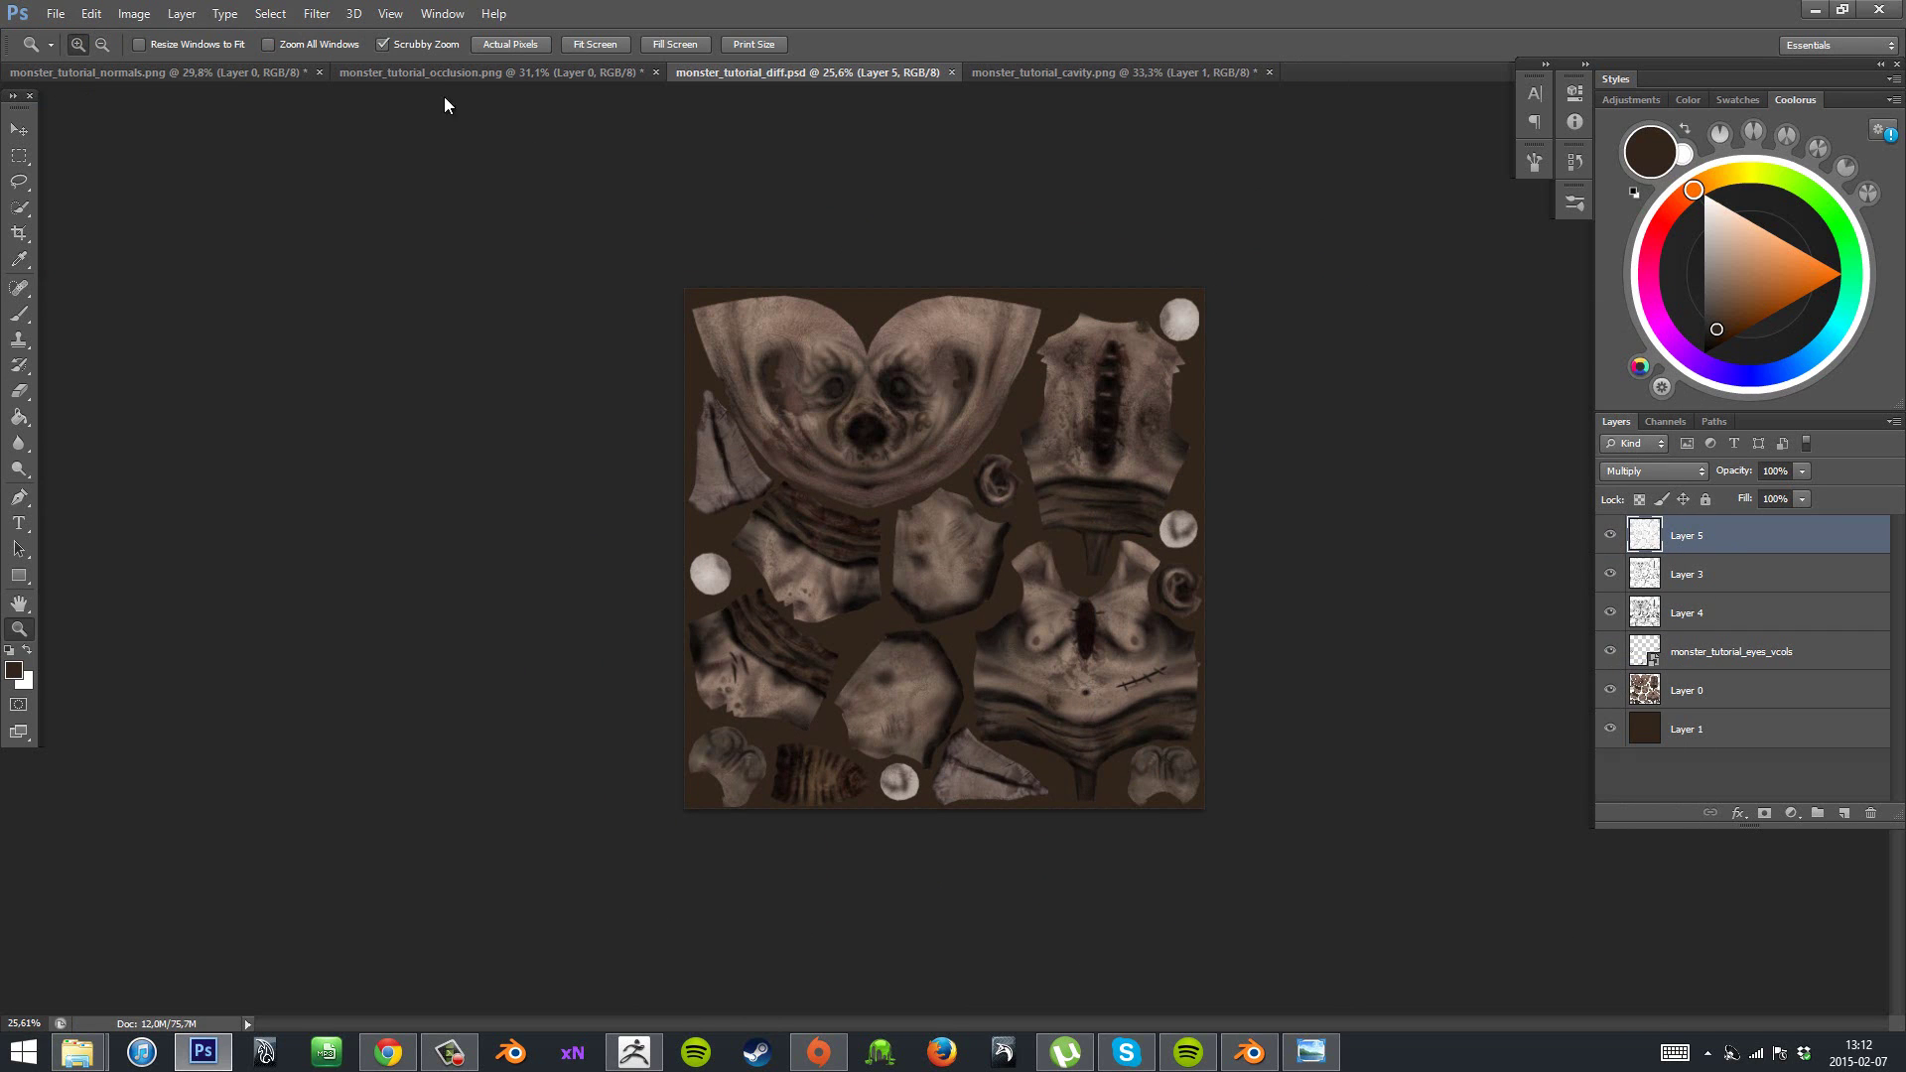
- Save a copy of the diffuse texture as monster_tutorial_diff.dds in DXT5 ARGB format with generated MIP maps
click(55, 14)
click(83, 251)
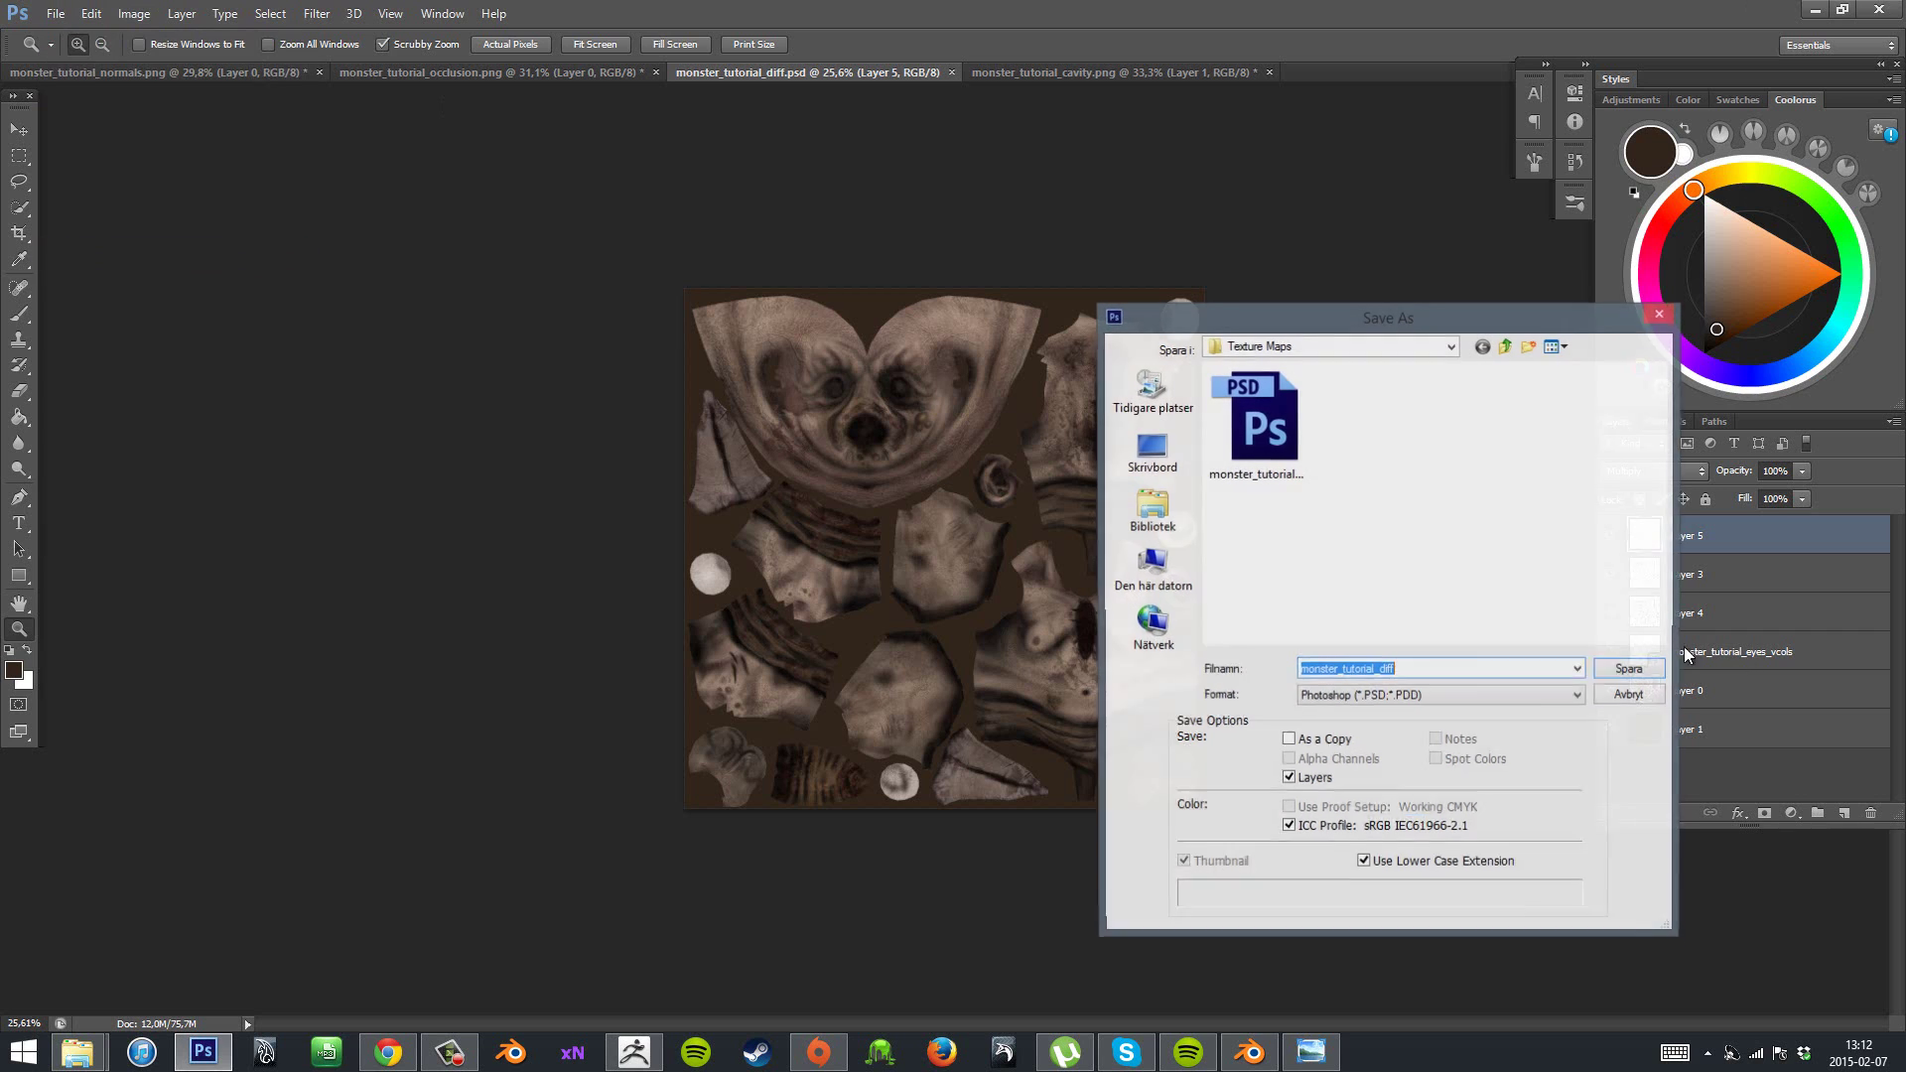
click(1402, 698)
click(1361, 753)
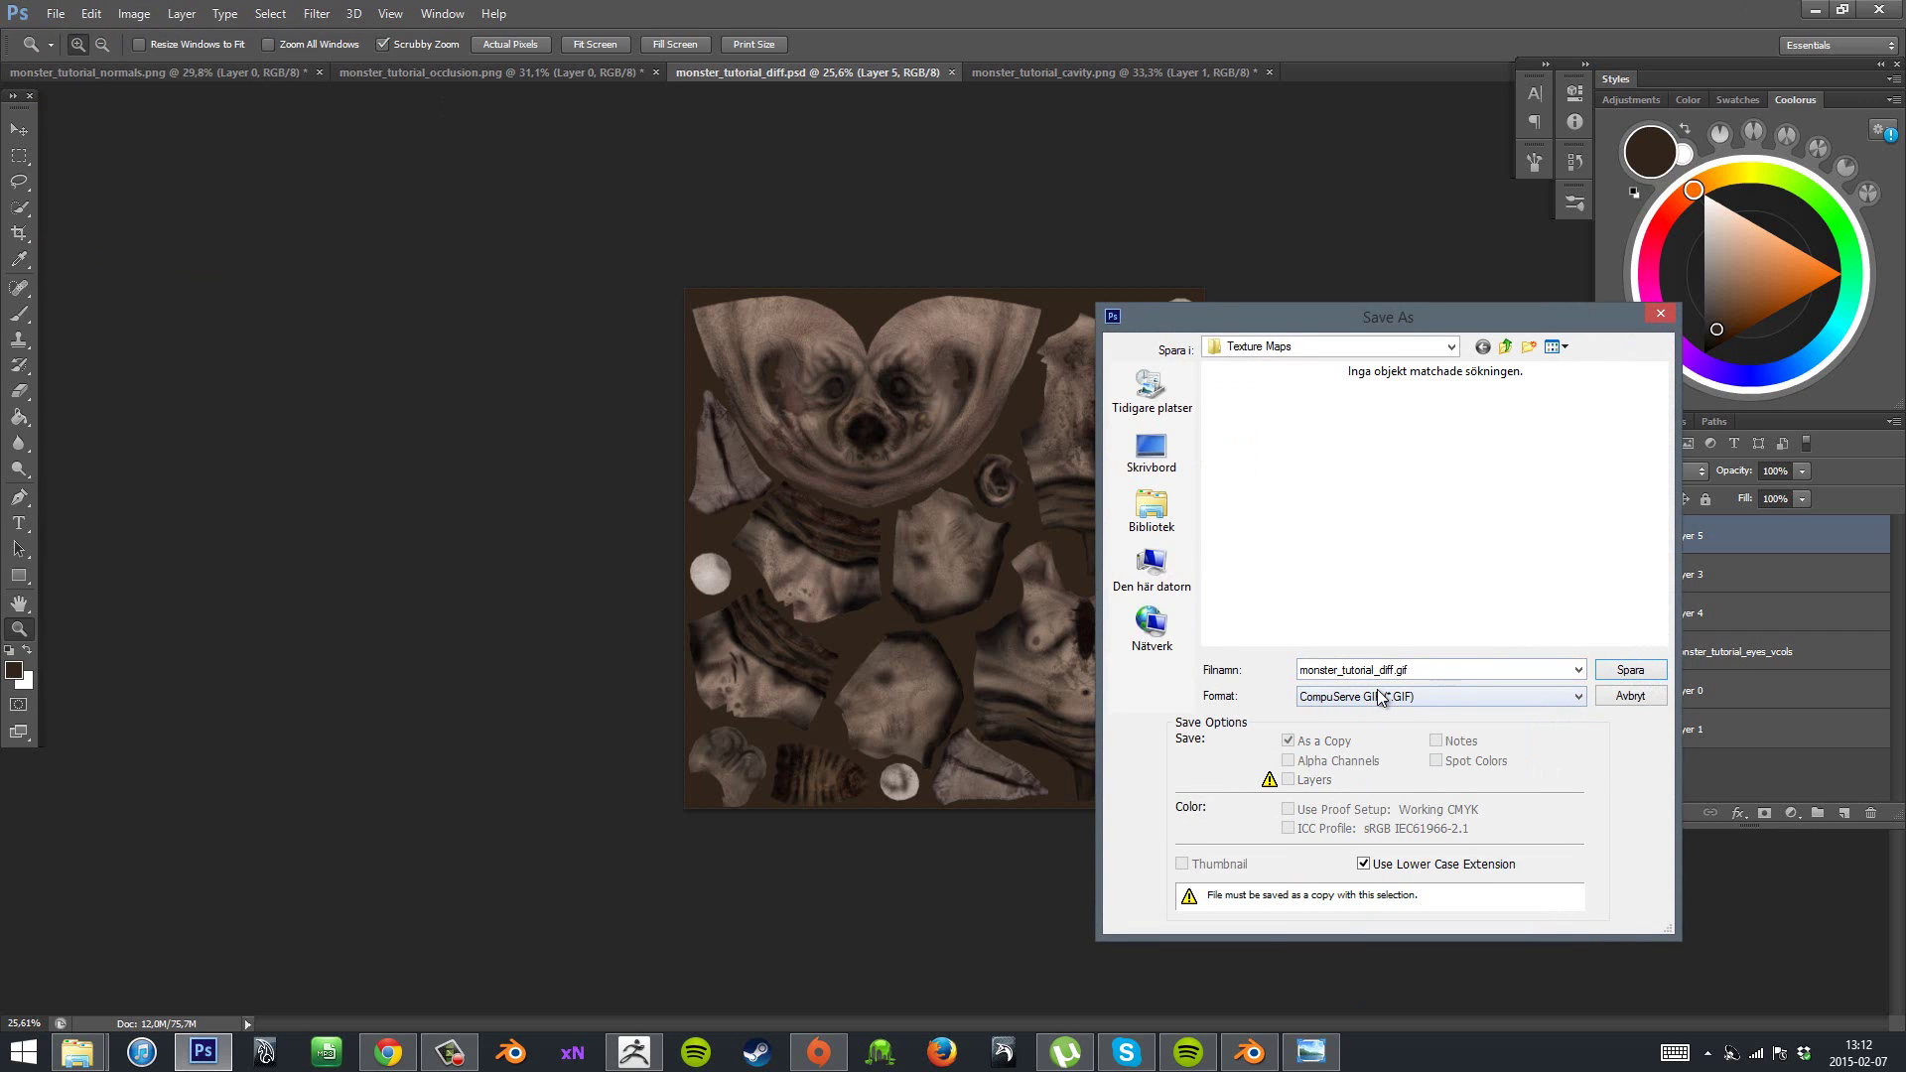
click(1377, 694)
click(1346, 753)
click(1336, 699)
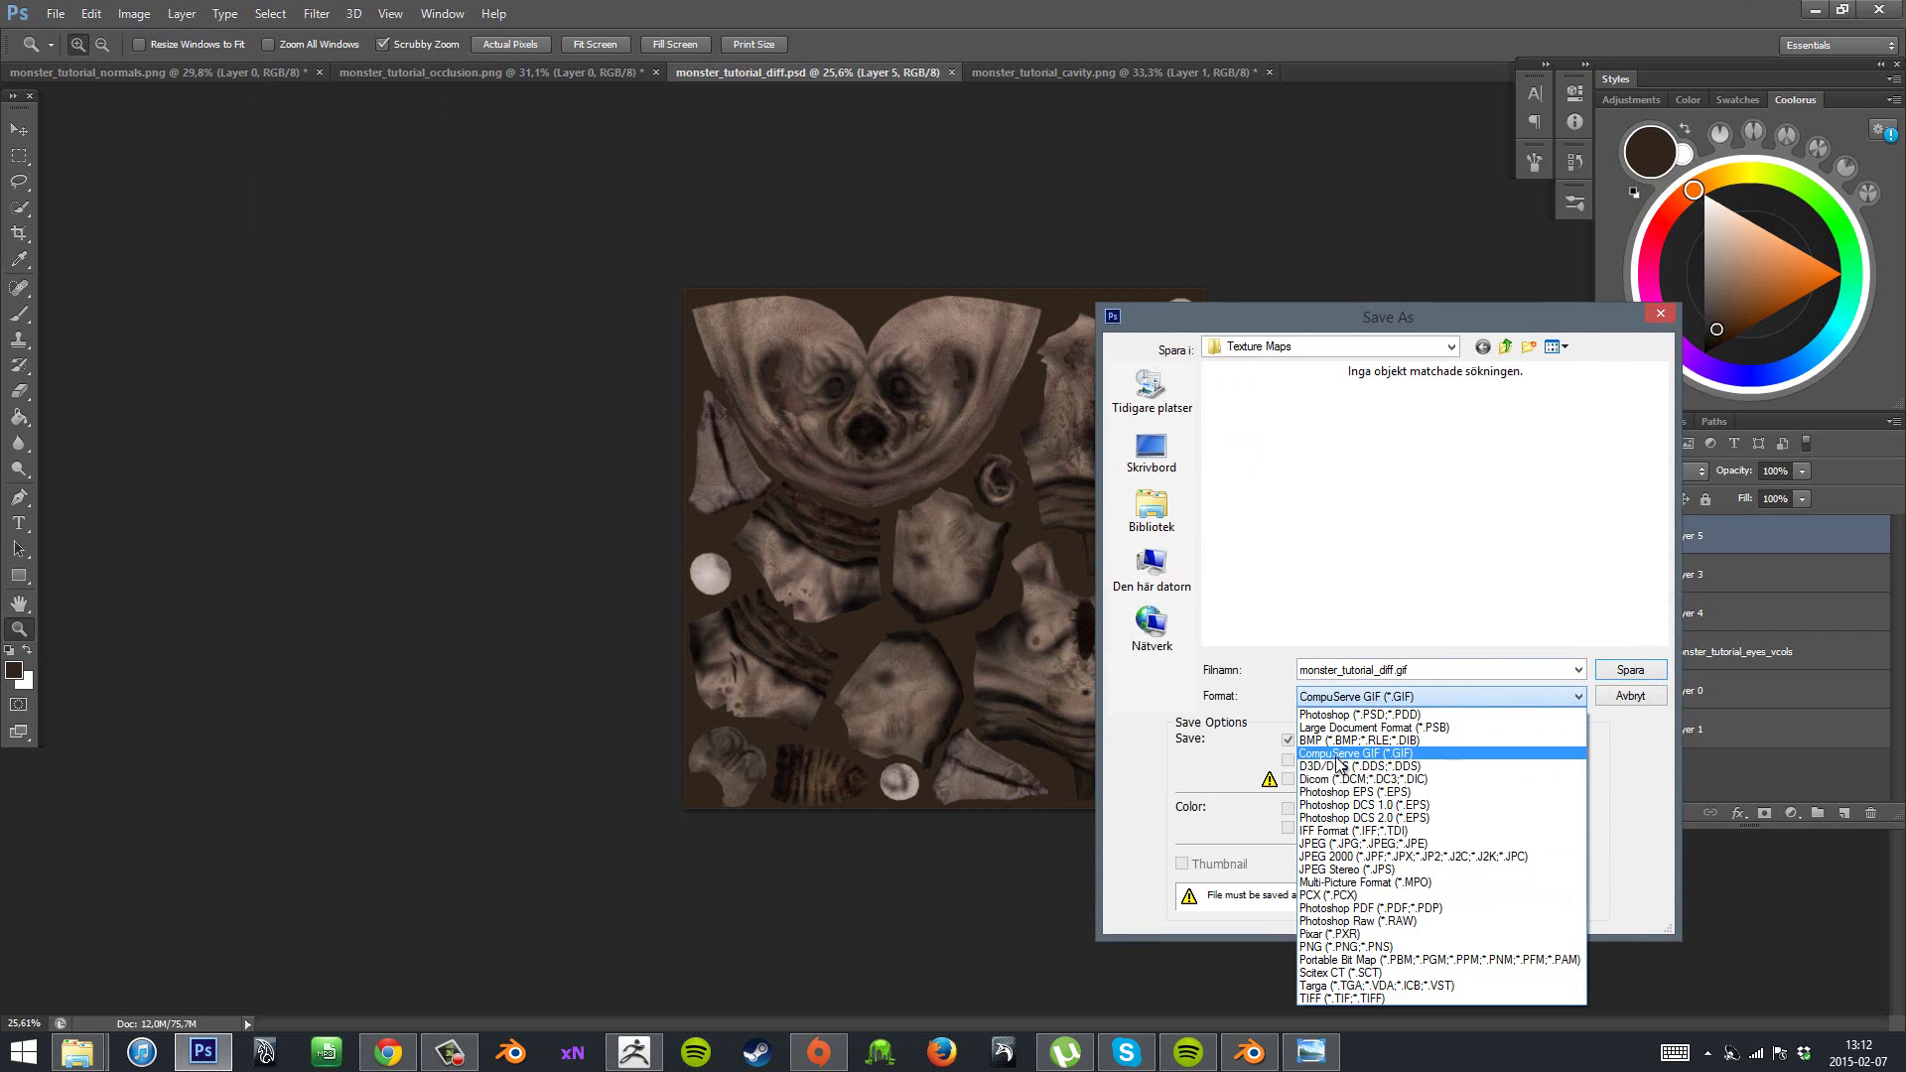
click(1334, 762)
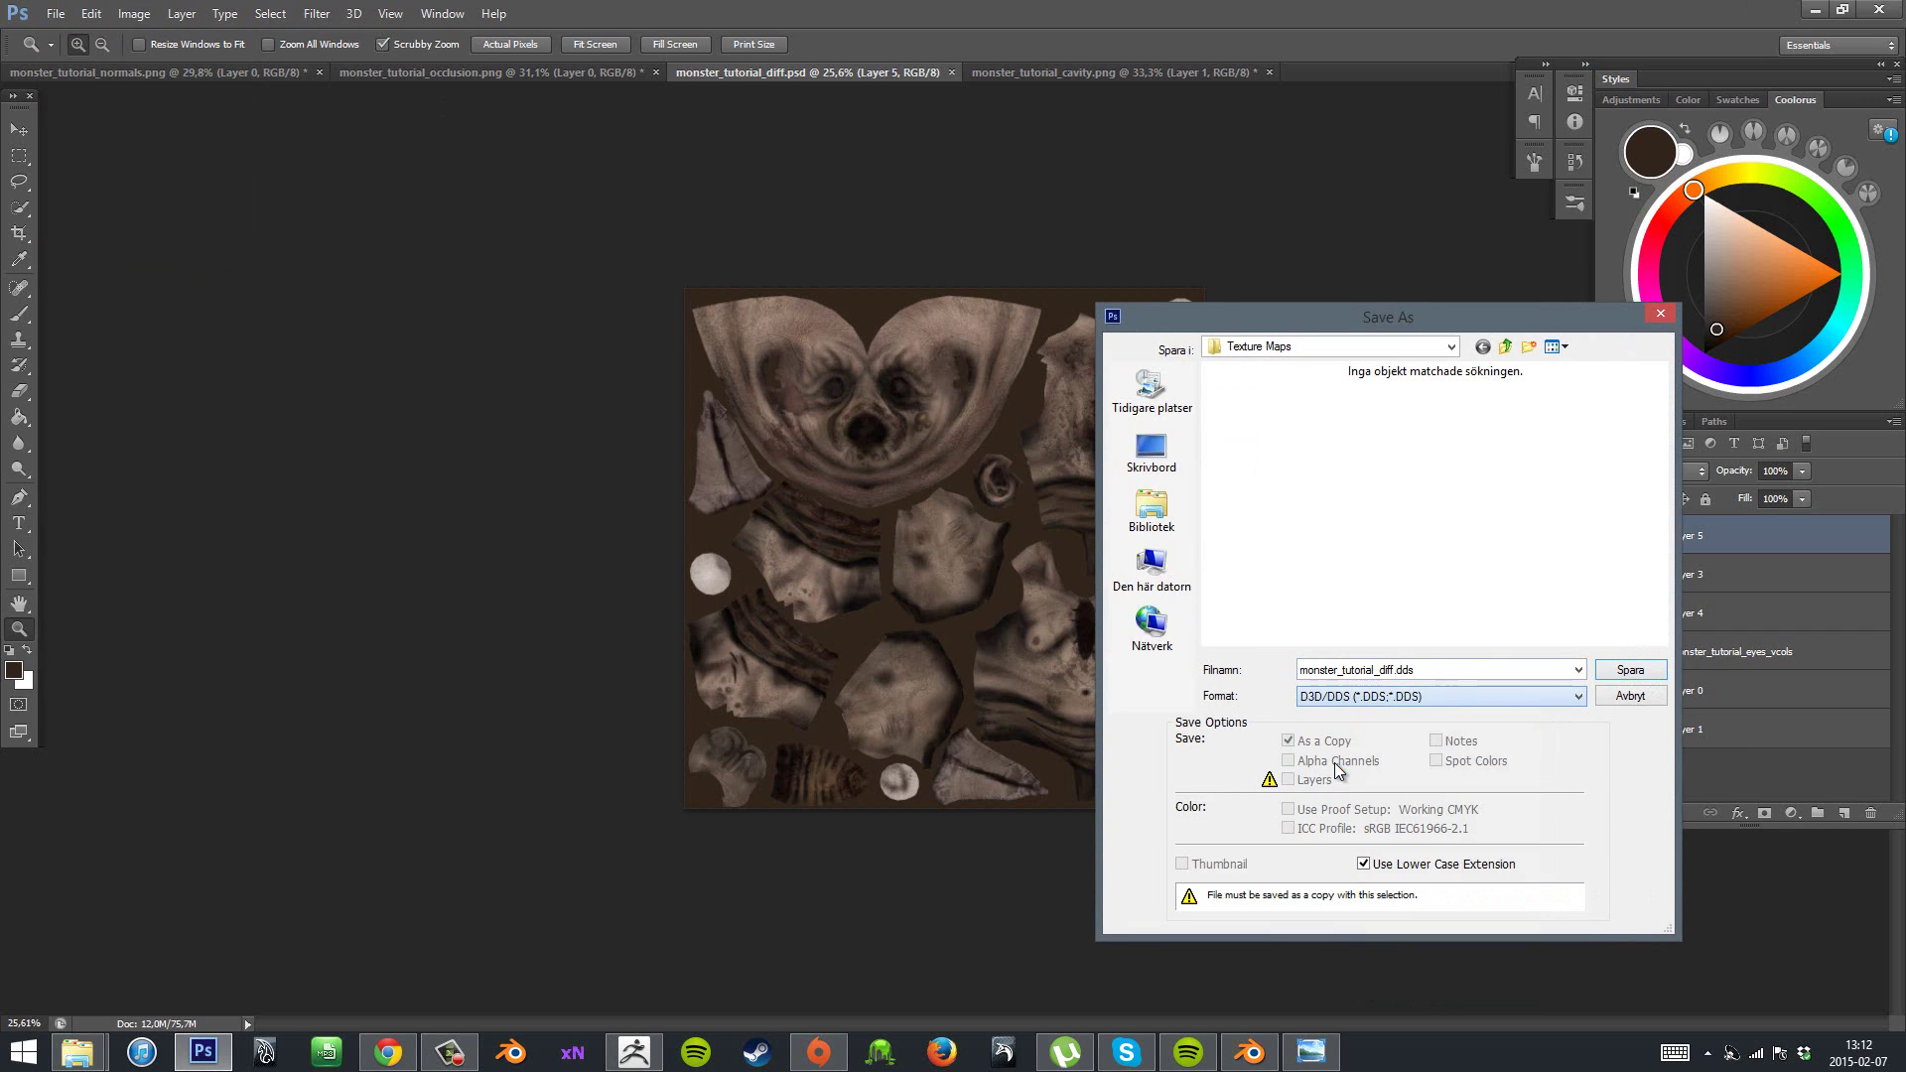
click(1628, 671)
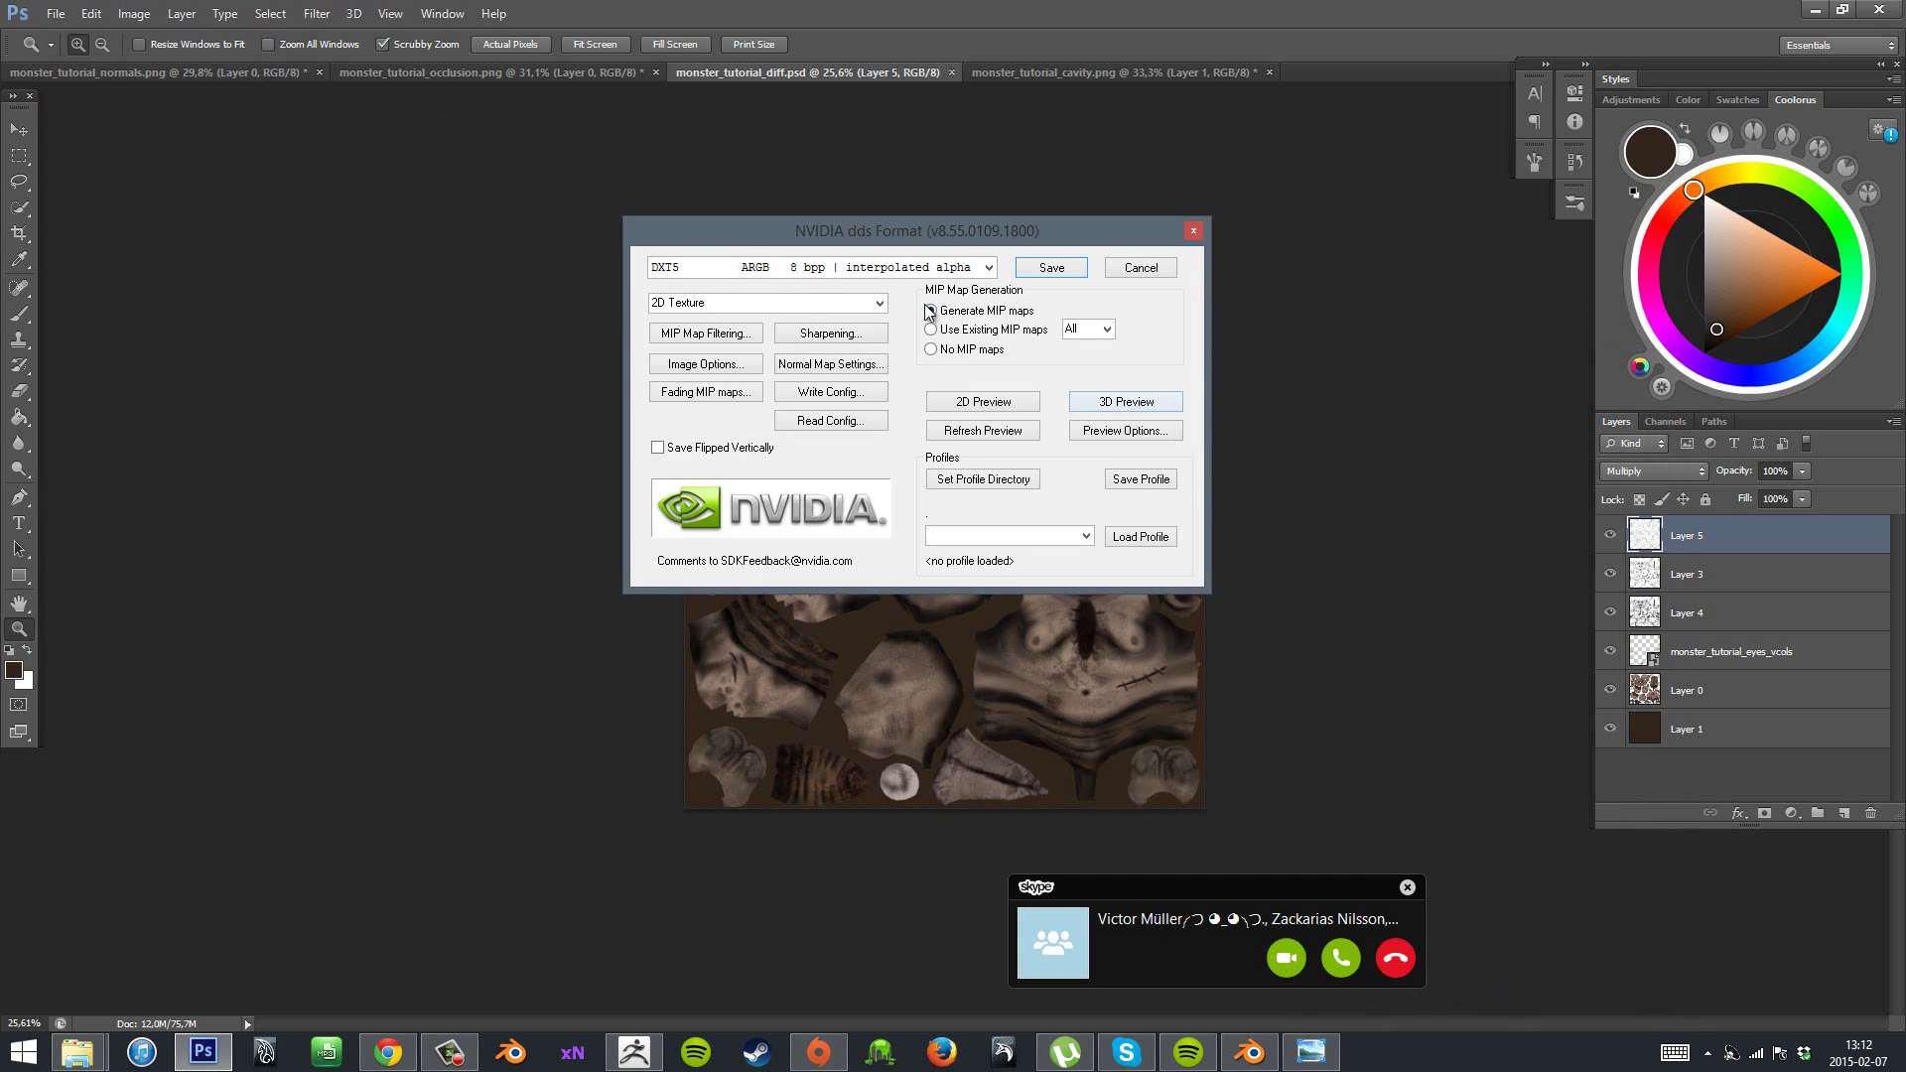
click(930, 311)
click(1403, 887)
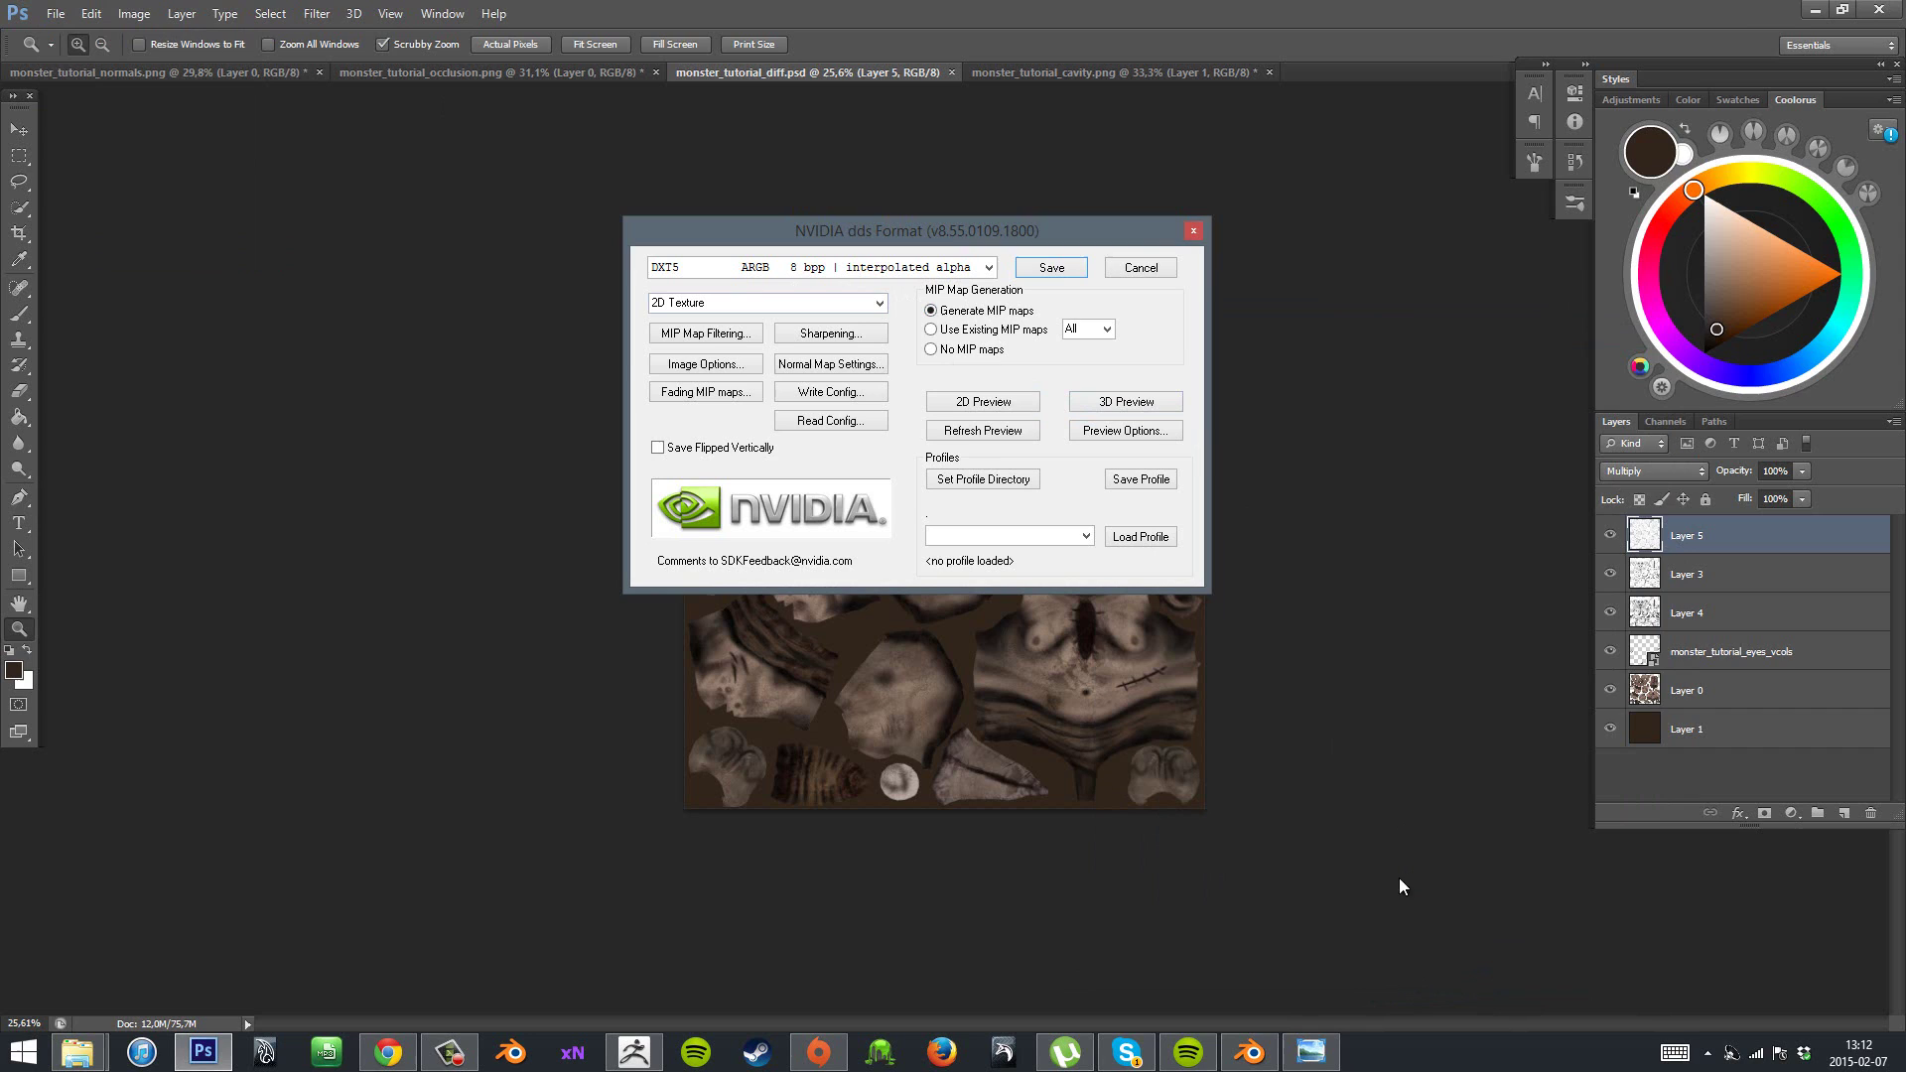
click(1072, 269)
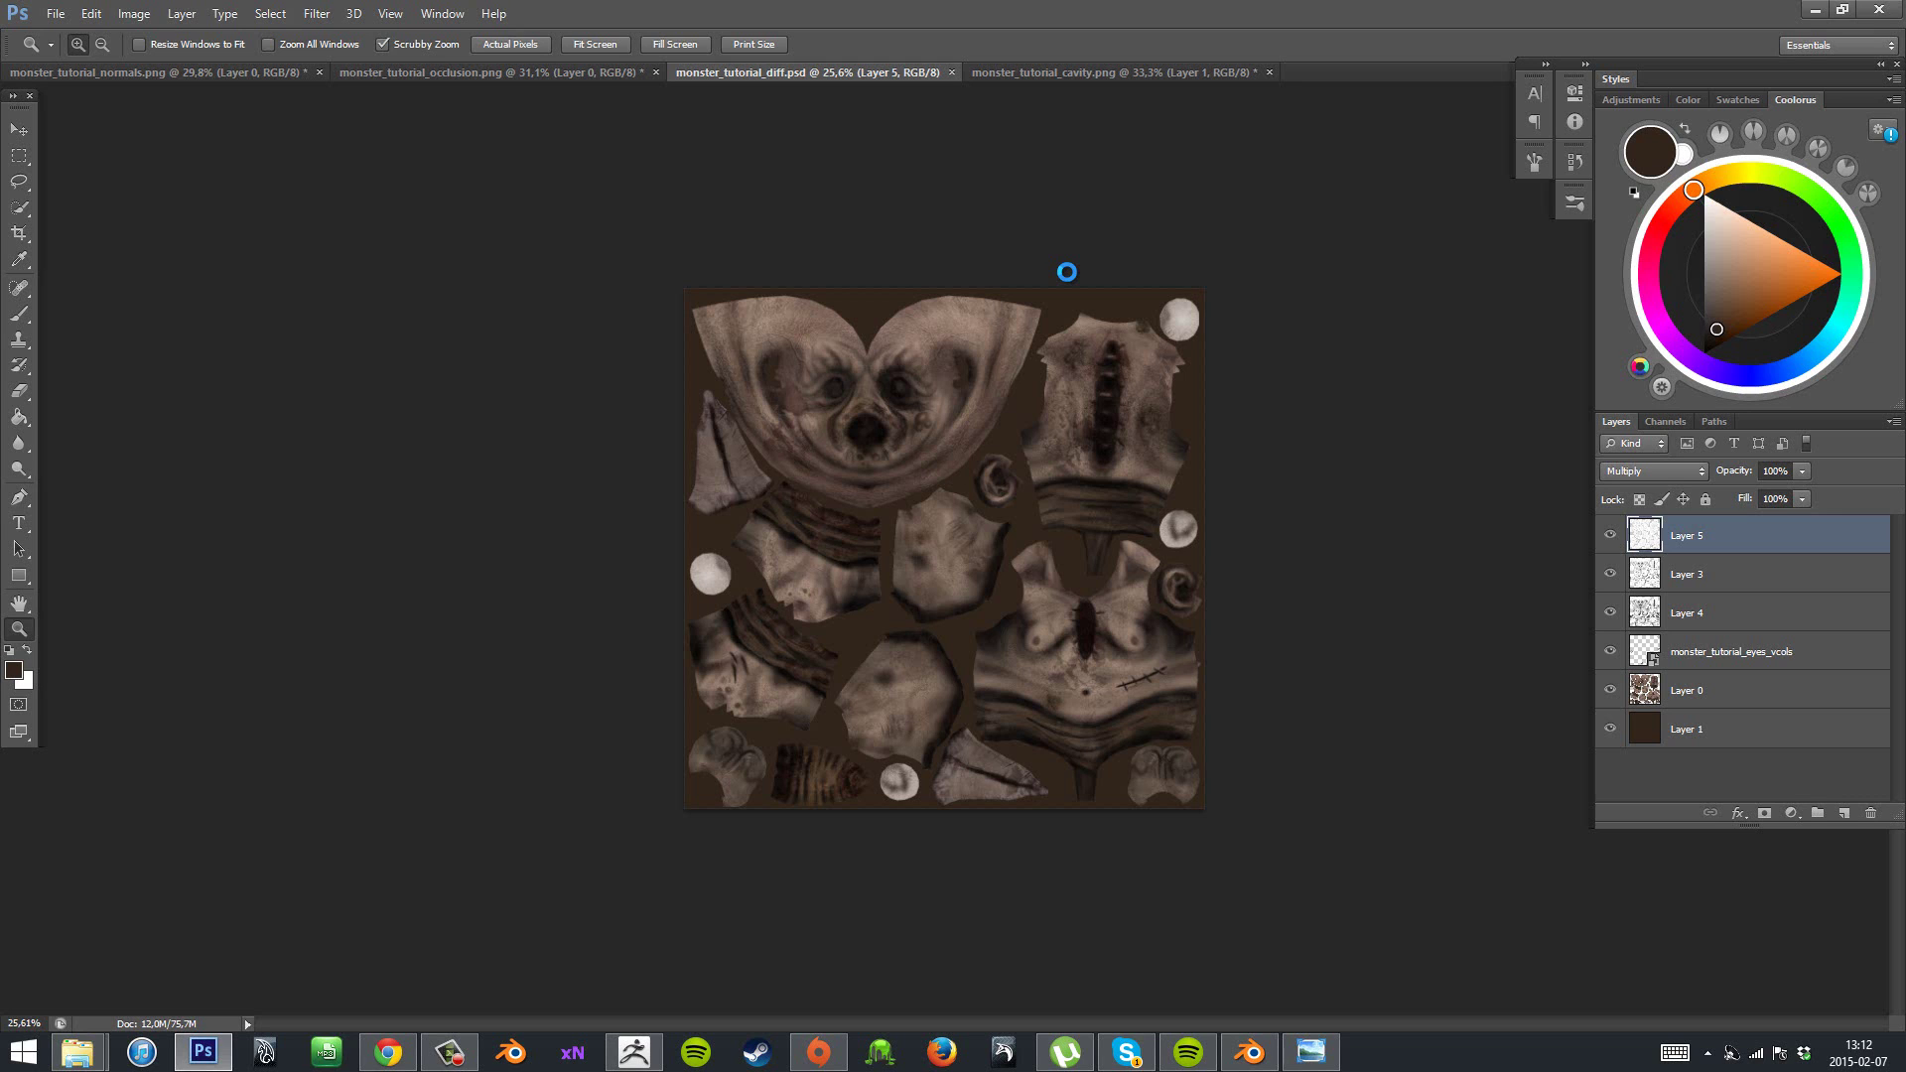
- Close the monster_tutorial_cavity.png and monster_tutorial_occlusion.png documents without saving their changes
click(1269, 72)
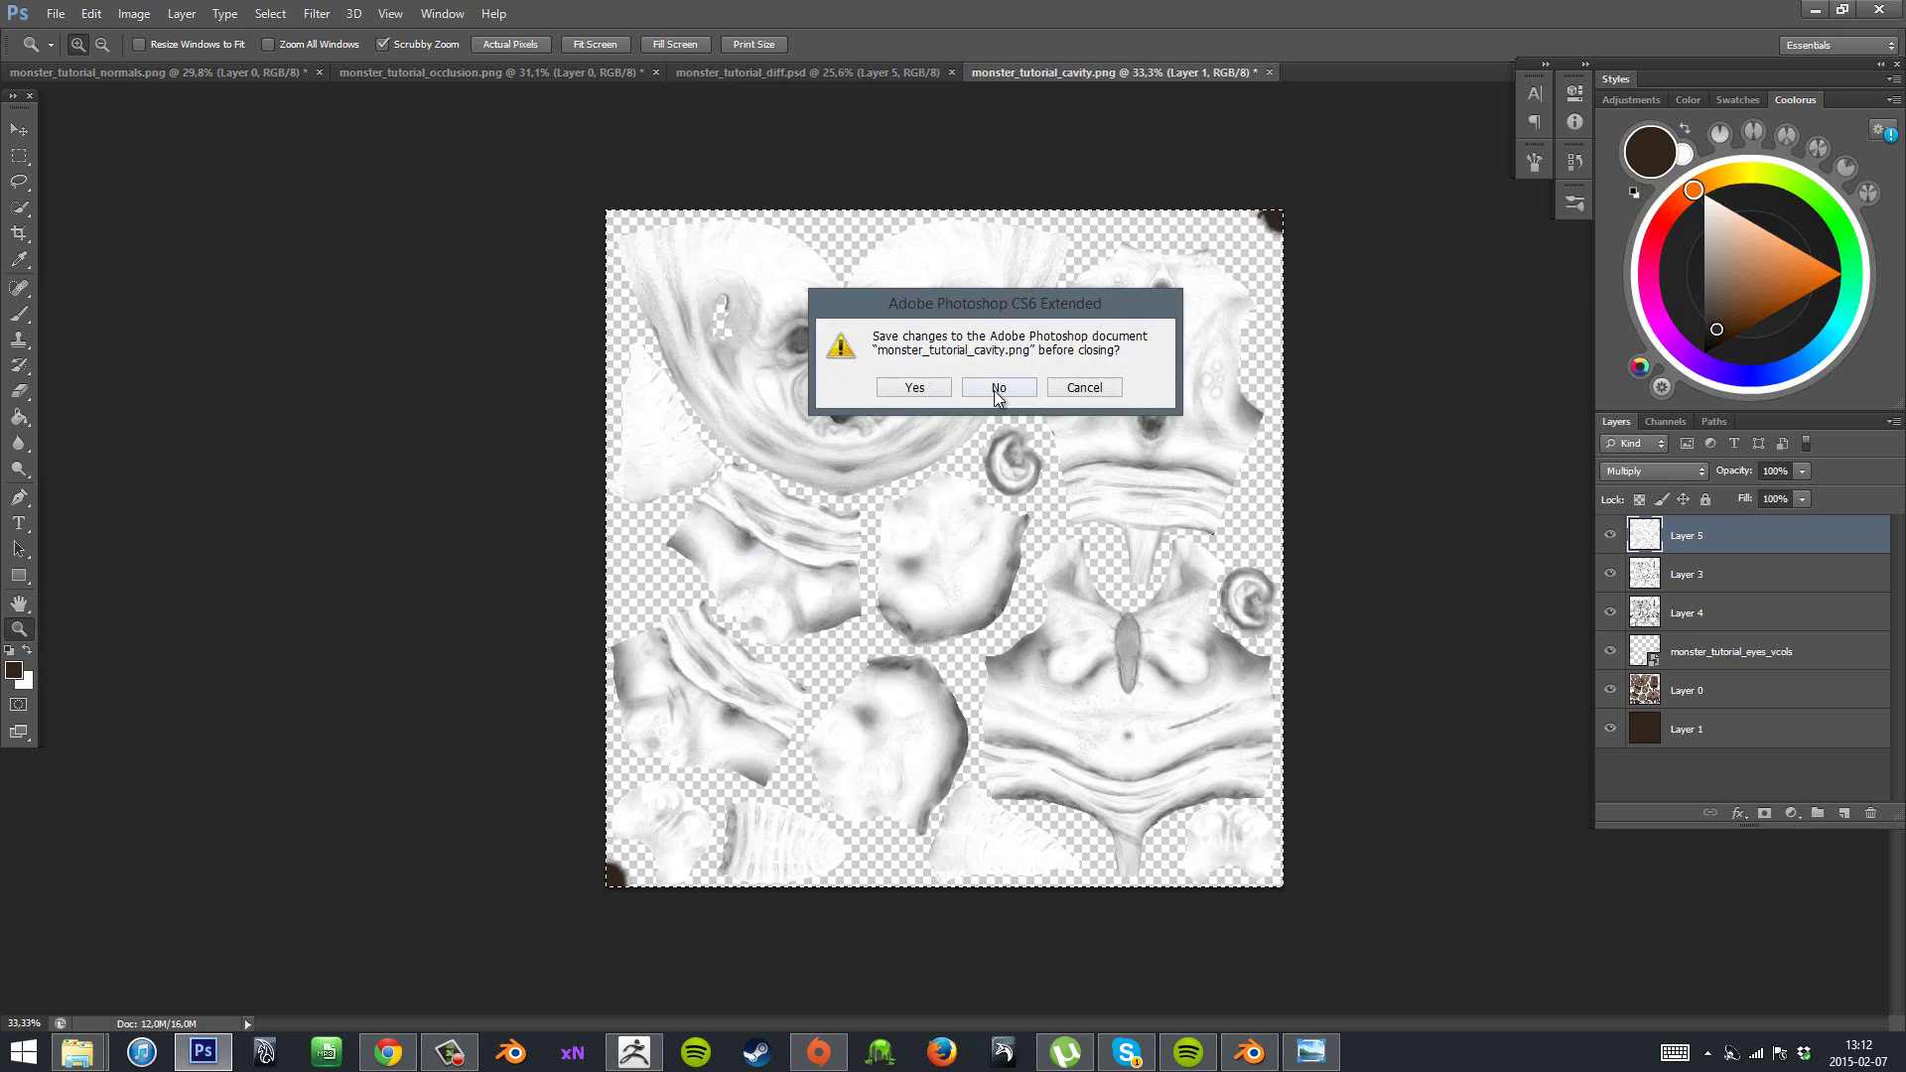
click(997, 388)
click(655, 73)
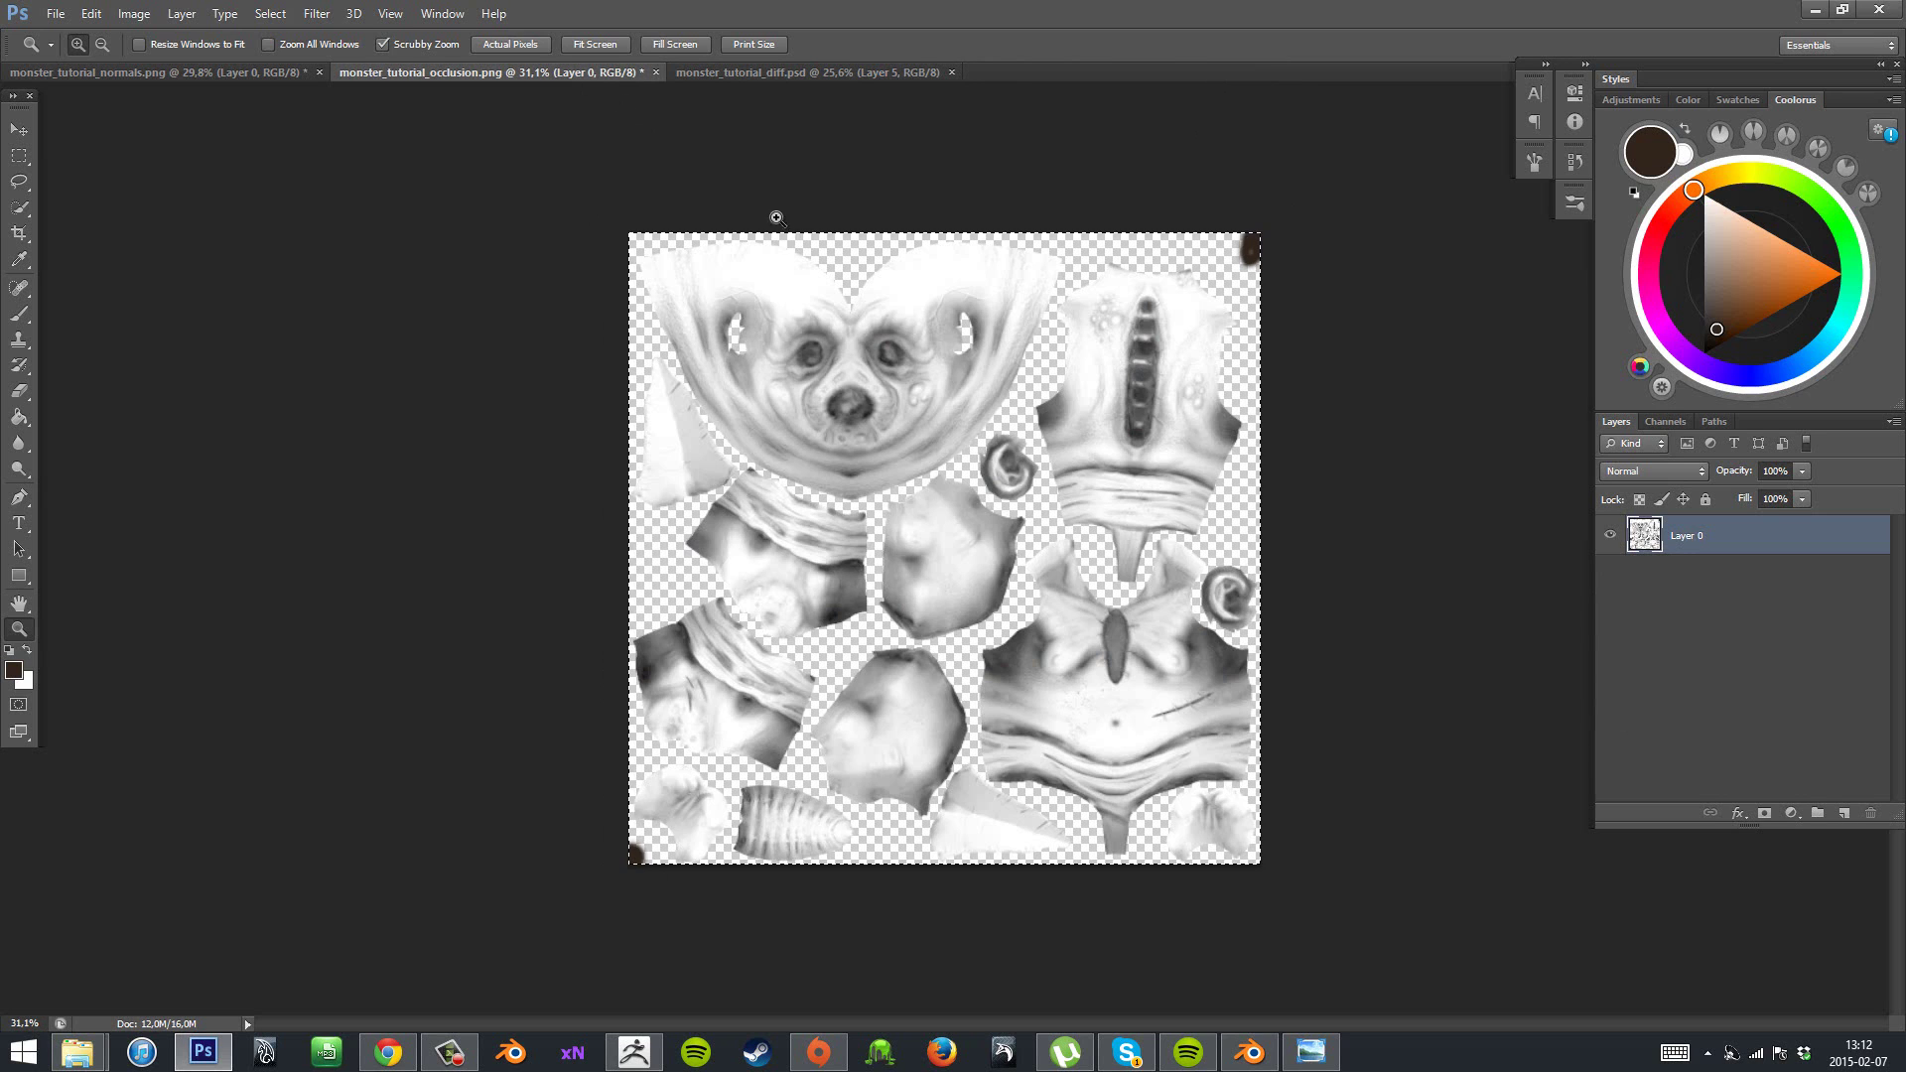
click(982, 388)
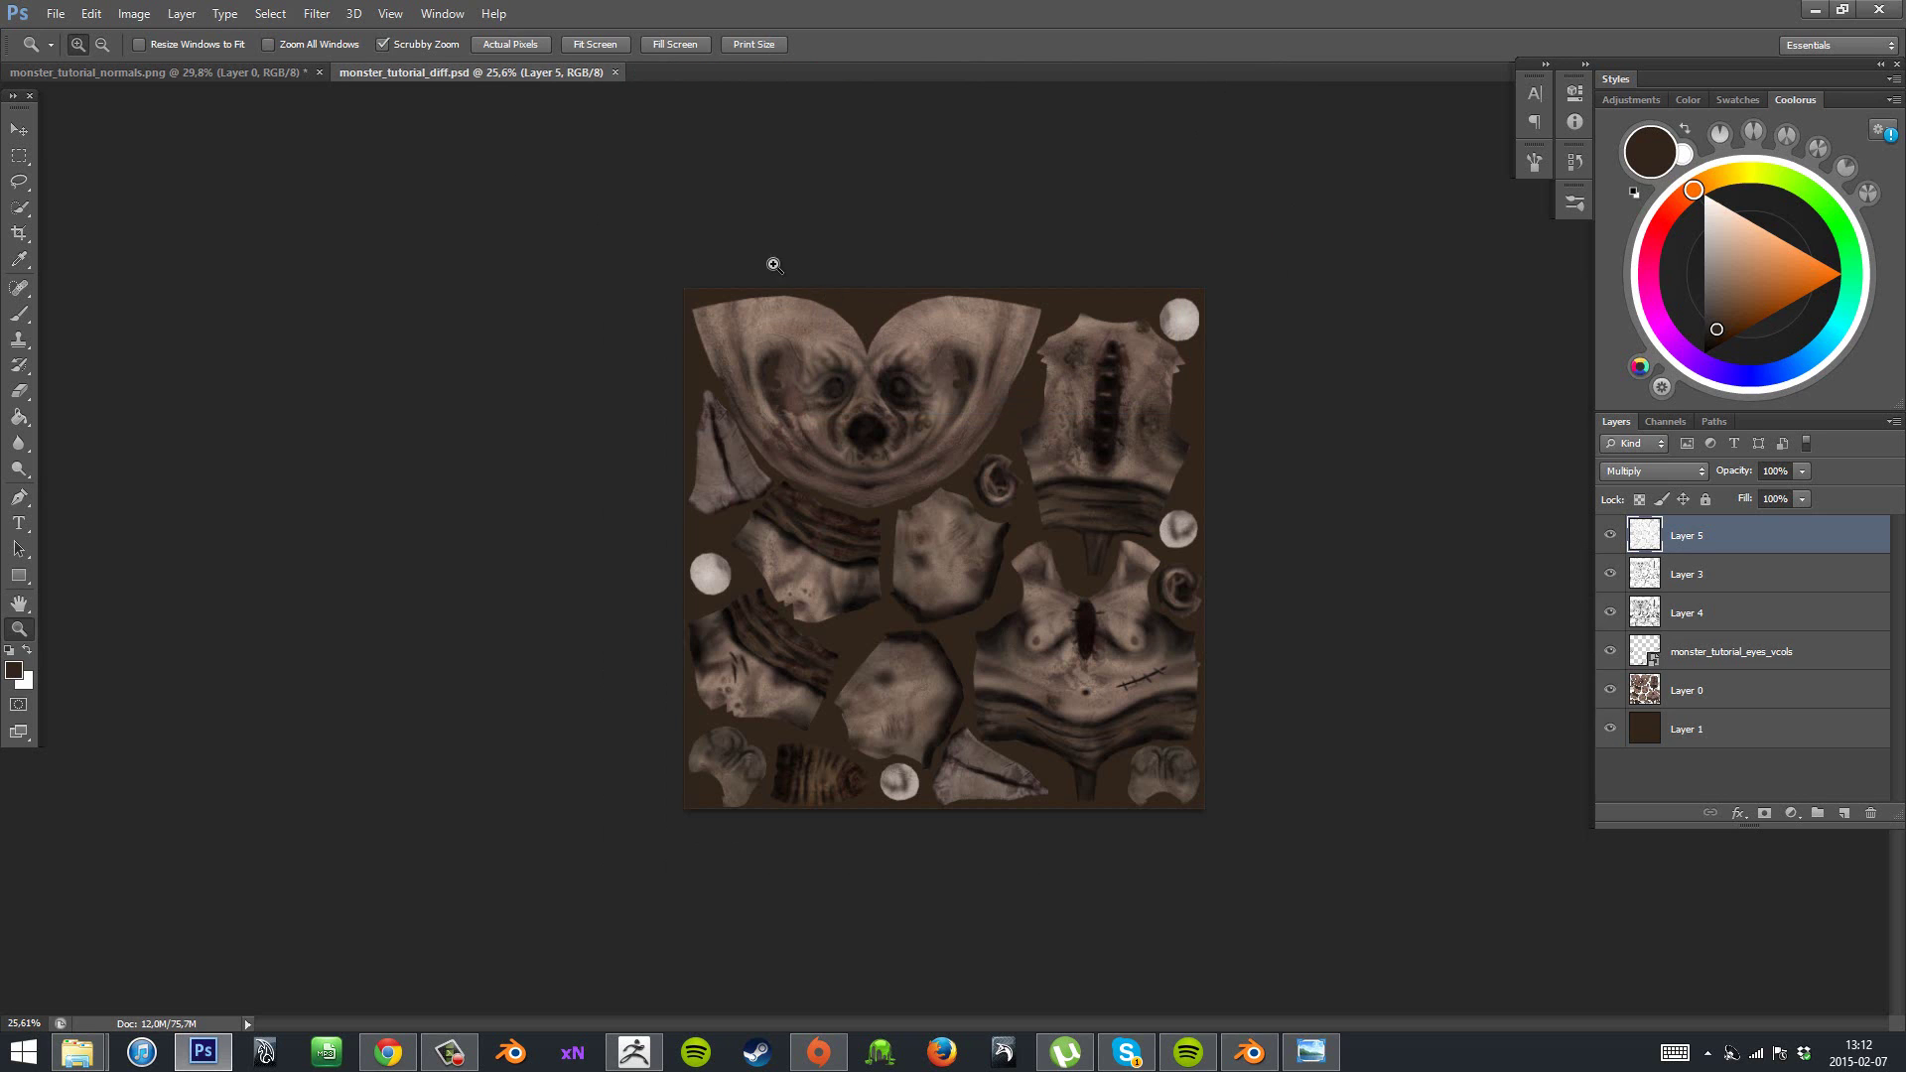
- Undo the cavity map edits in the normals document and show the flat blue Layer 1 behind the normal map
click(249, 76)
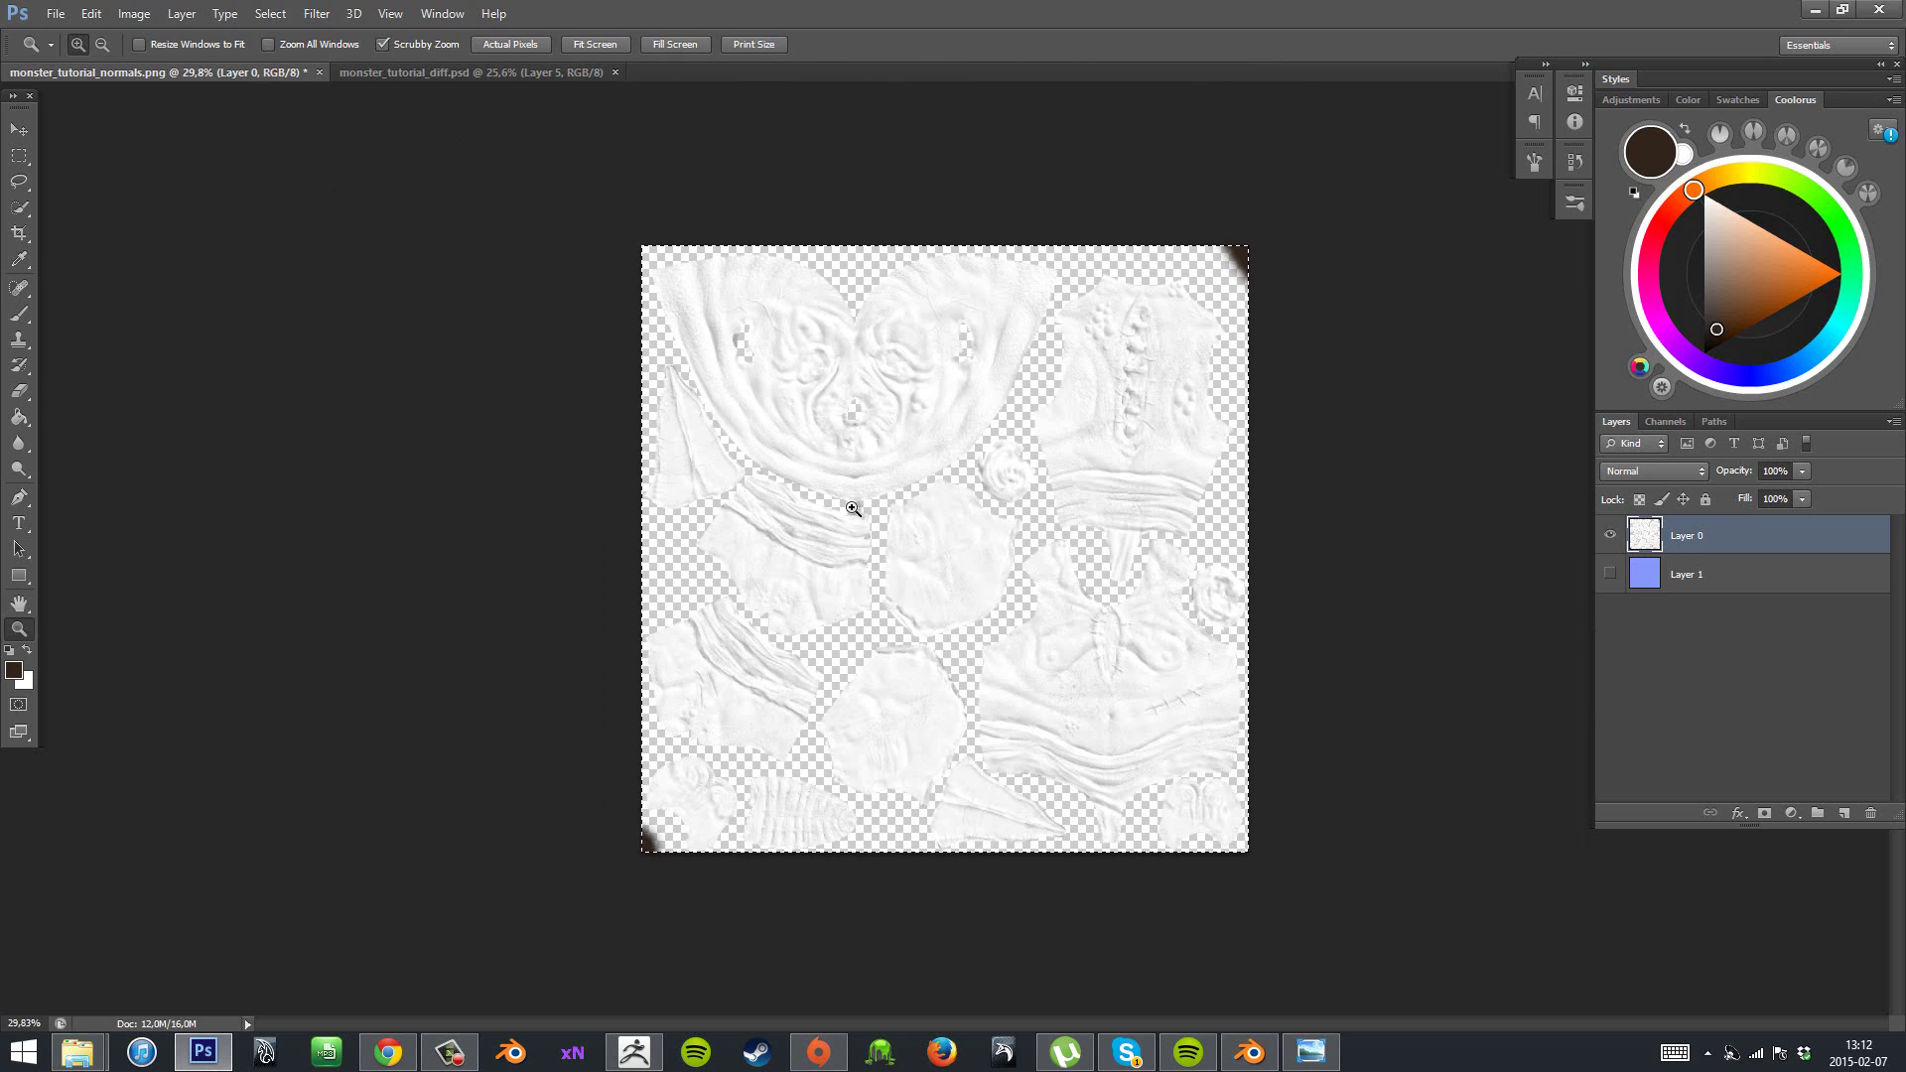
click(1347, 536)
key(ctrl+z)
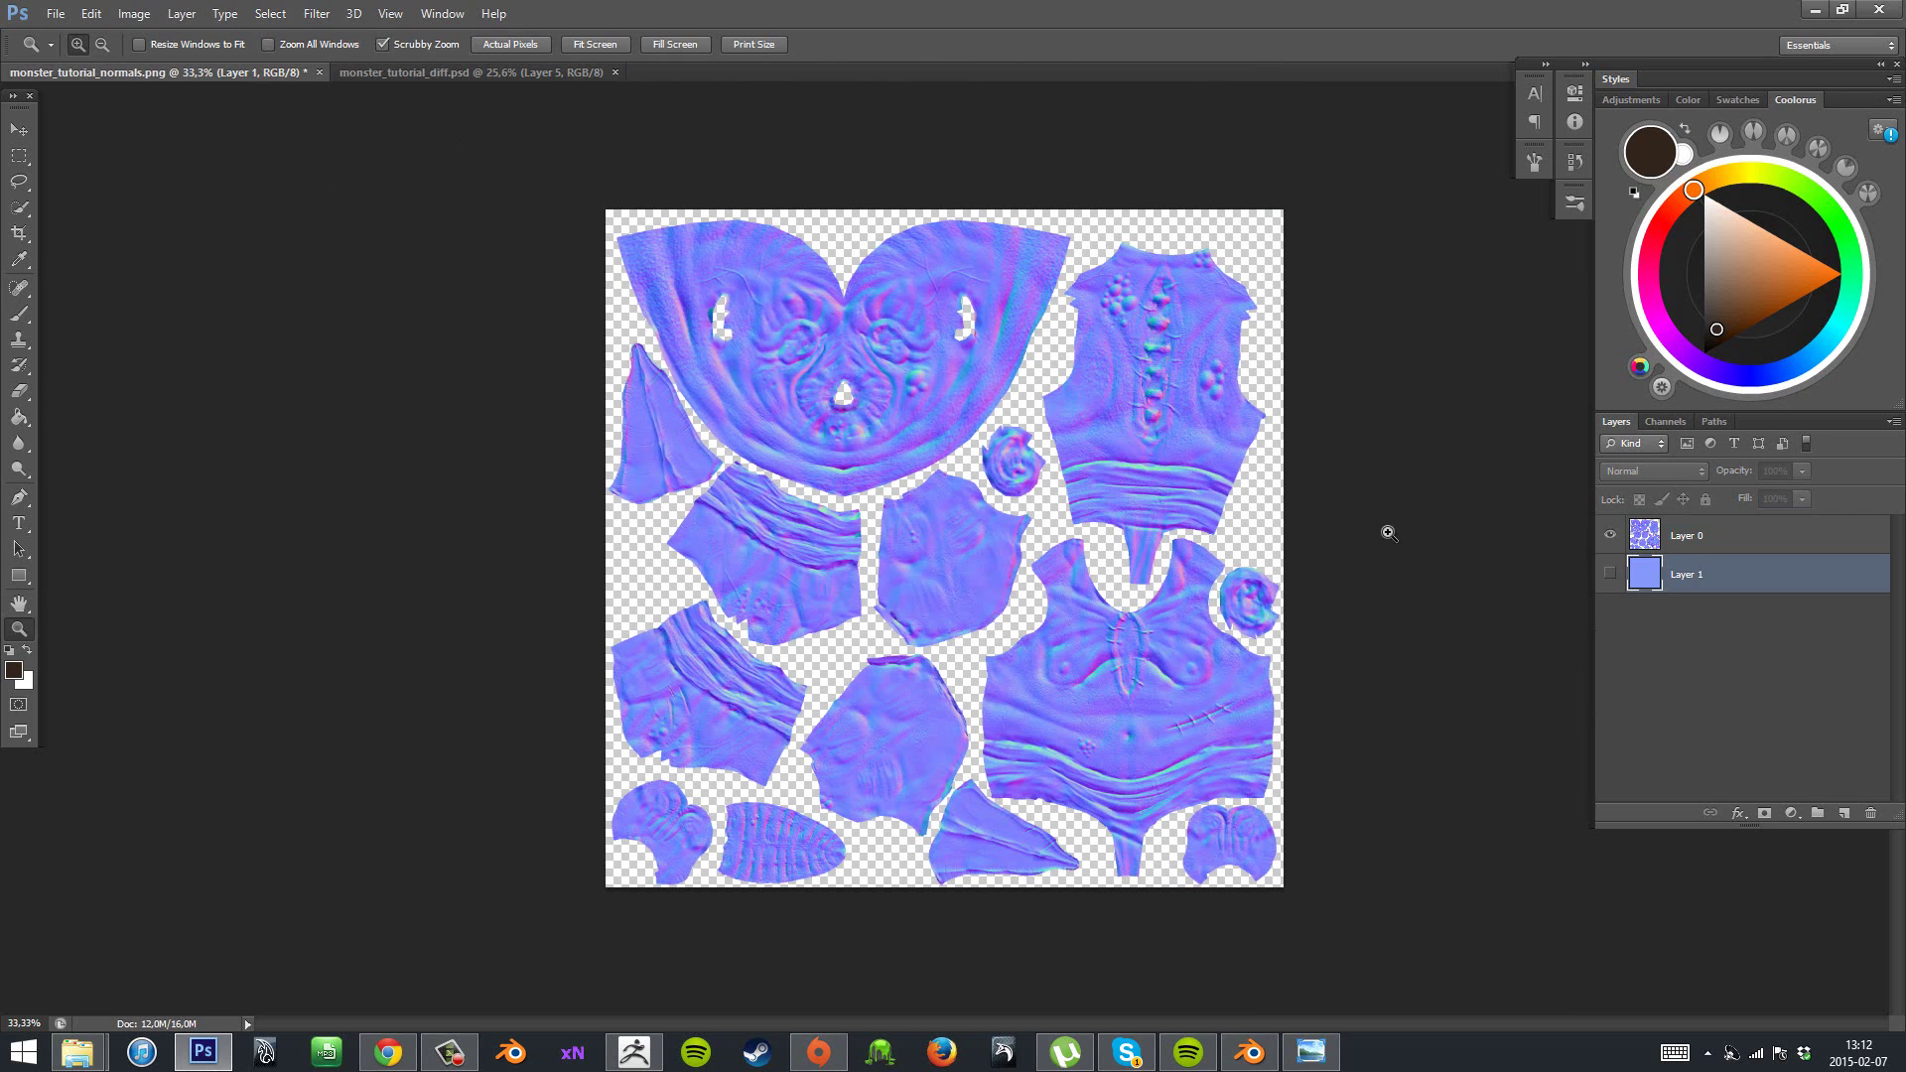
click(1612, 574)
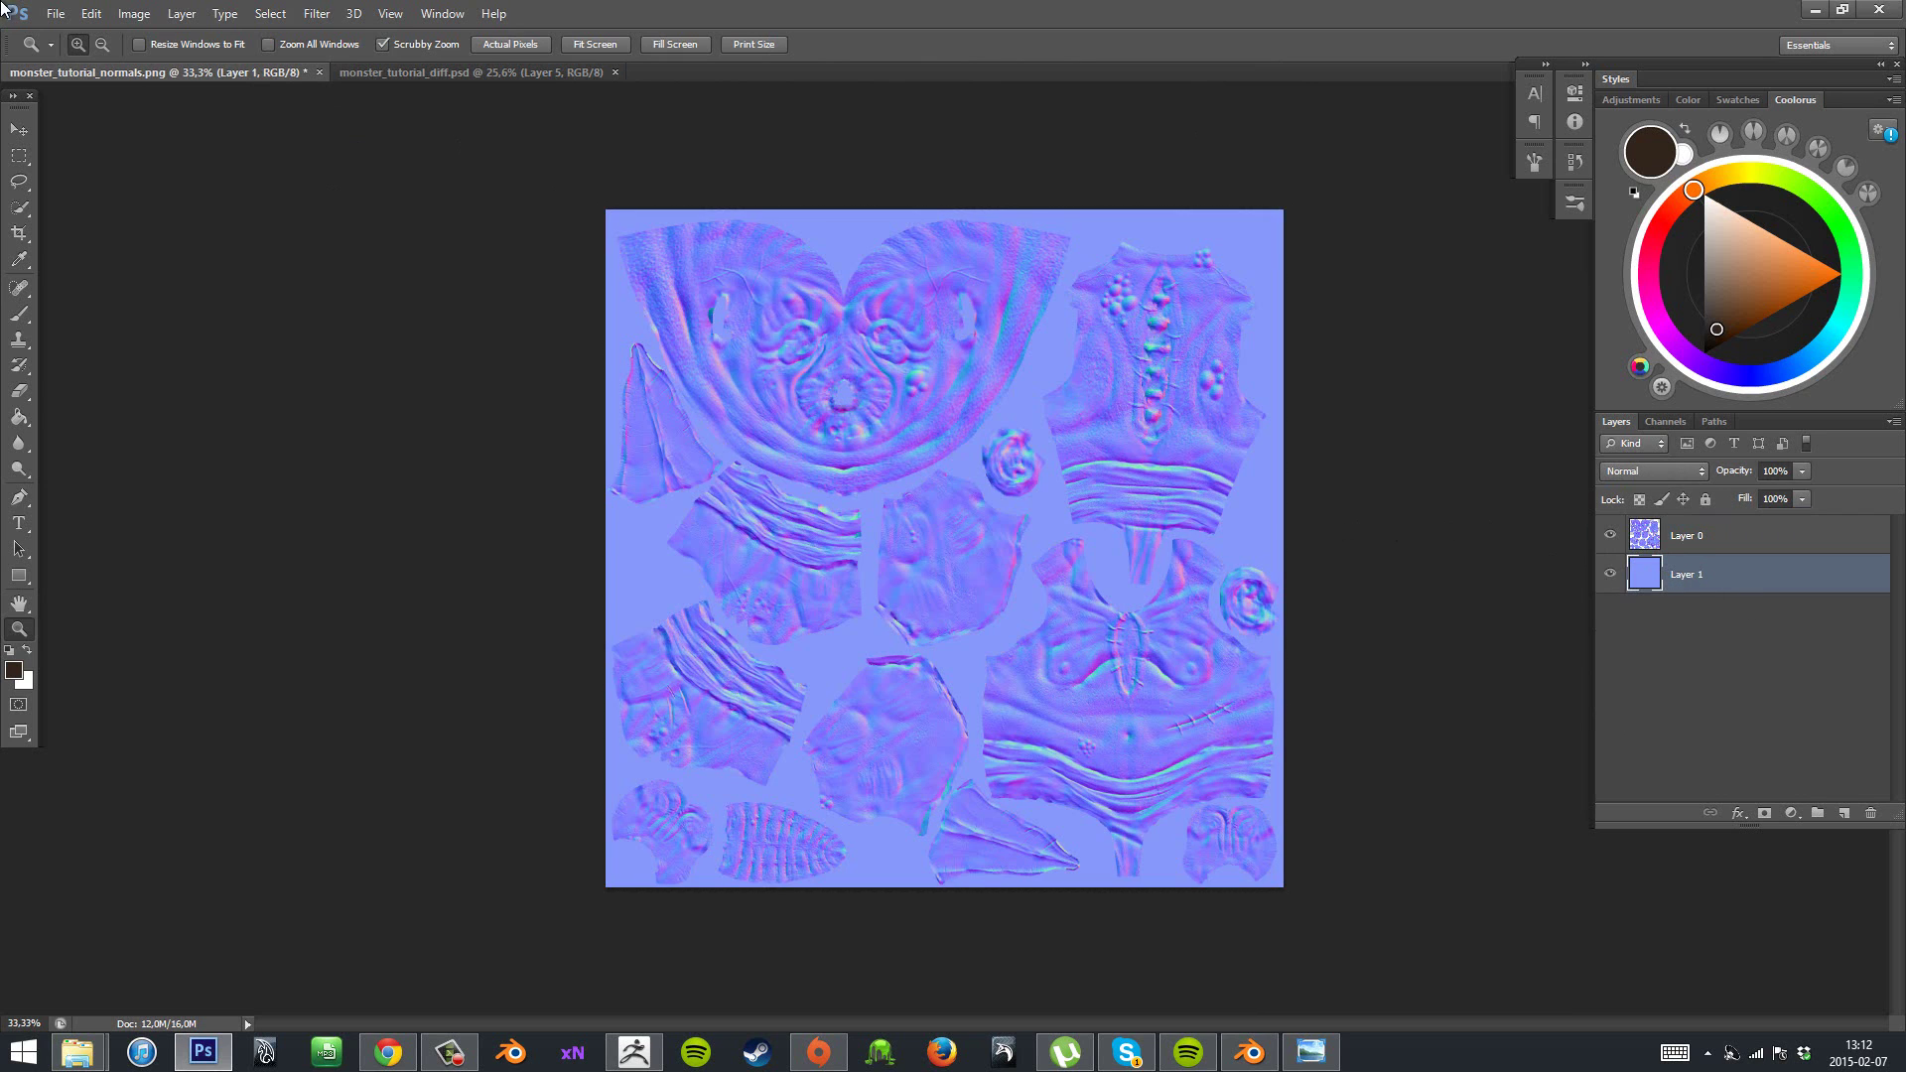
- Save the normal map as the Photoshop file monster_tutorial_nrm in the Texture Maps folder with maximum compatibility
click(55, 14)
click(132, 252)
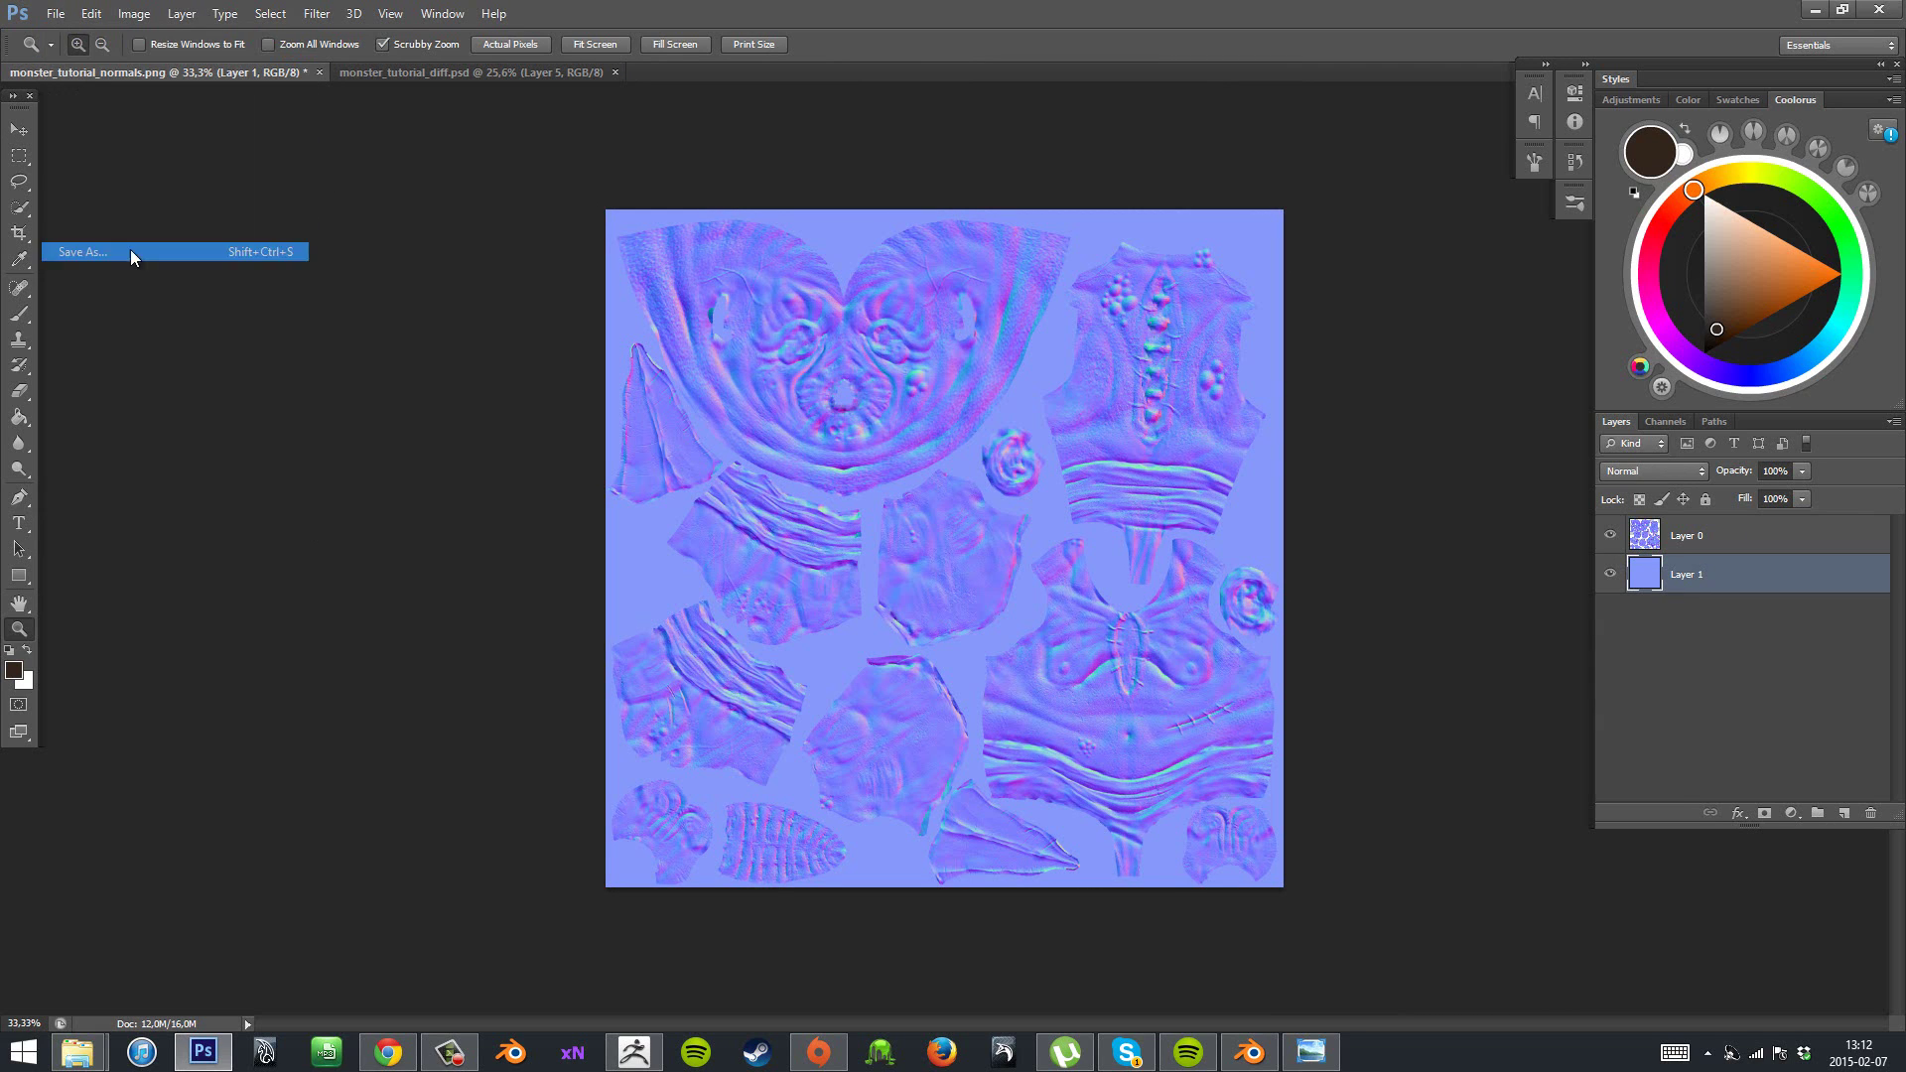
click(1243, 417)
click(1392, 662)
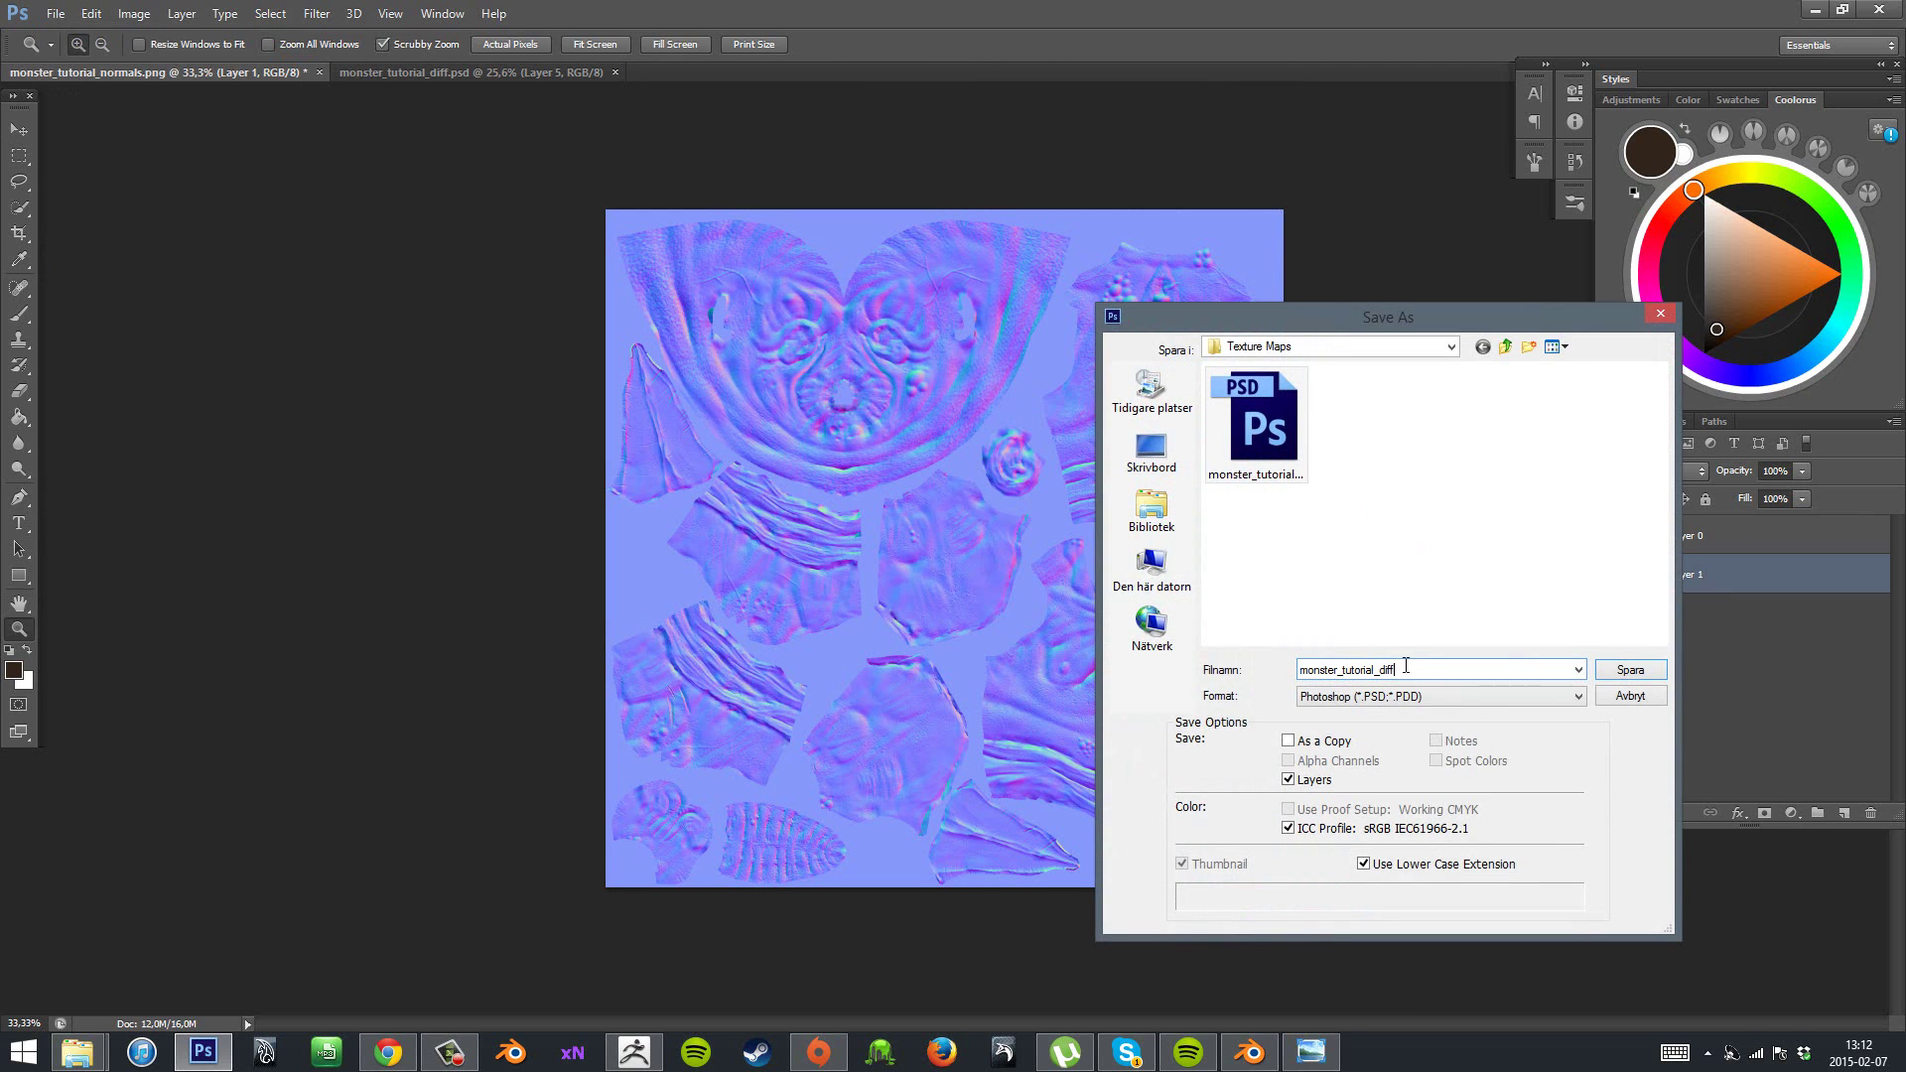
key(BackSpace)
key(BackSpace)
key(BackSpace)
key(BackSpace)
text(nrm)
click(1628, 668)
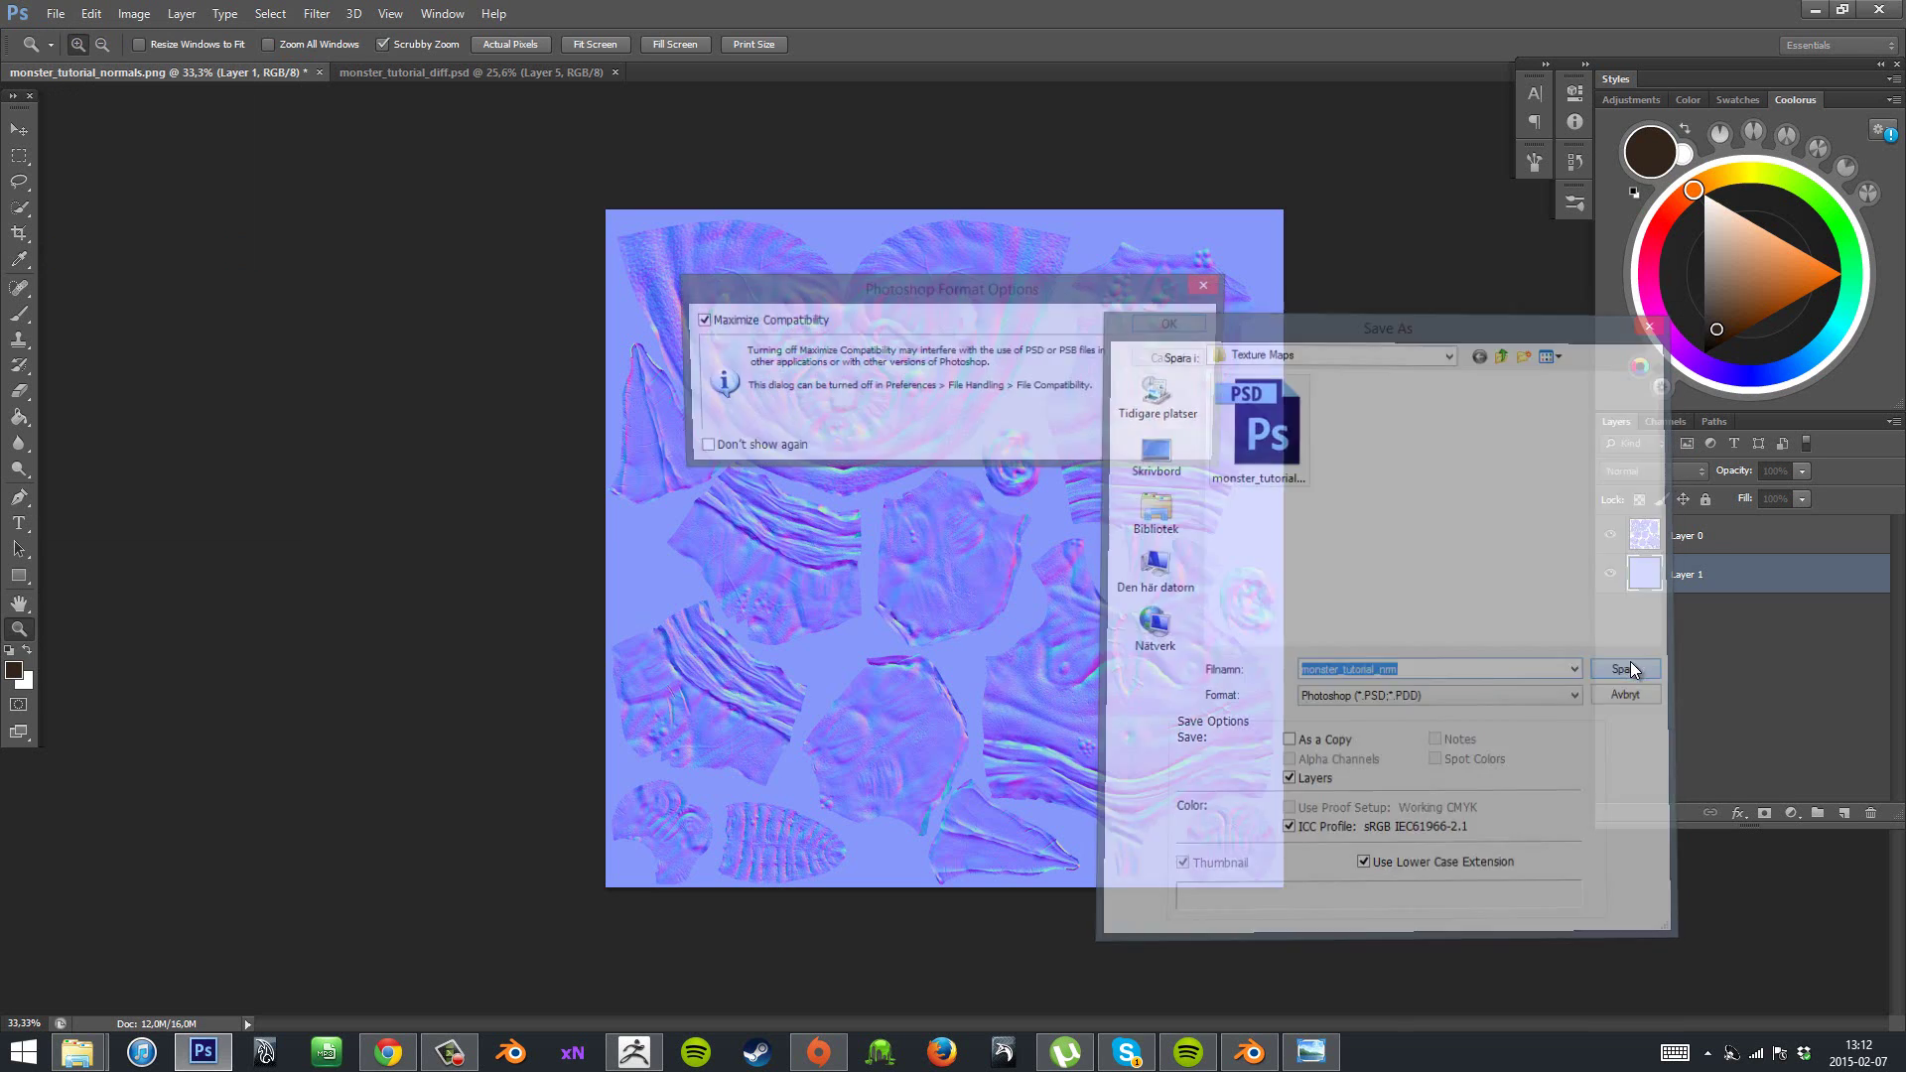
click(1159, 320)
- Save a copy of the normal map in D3D/DDS format under the name monster_tutorial_nrm
click(54, 14)
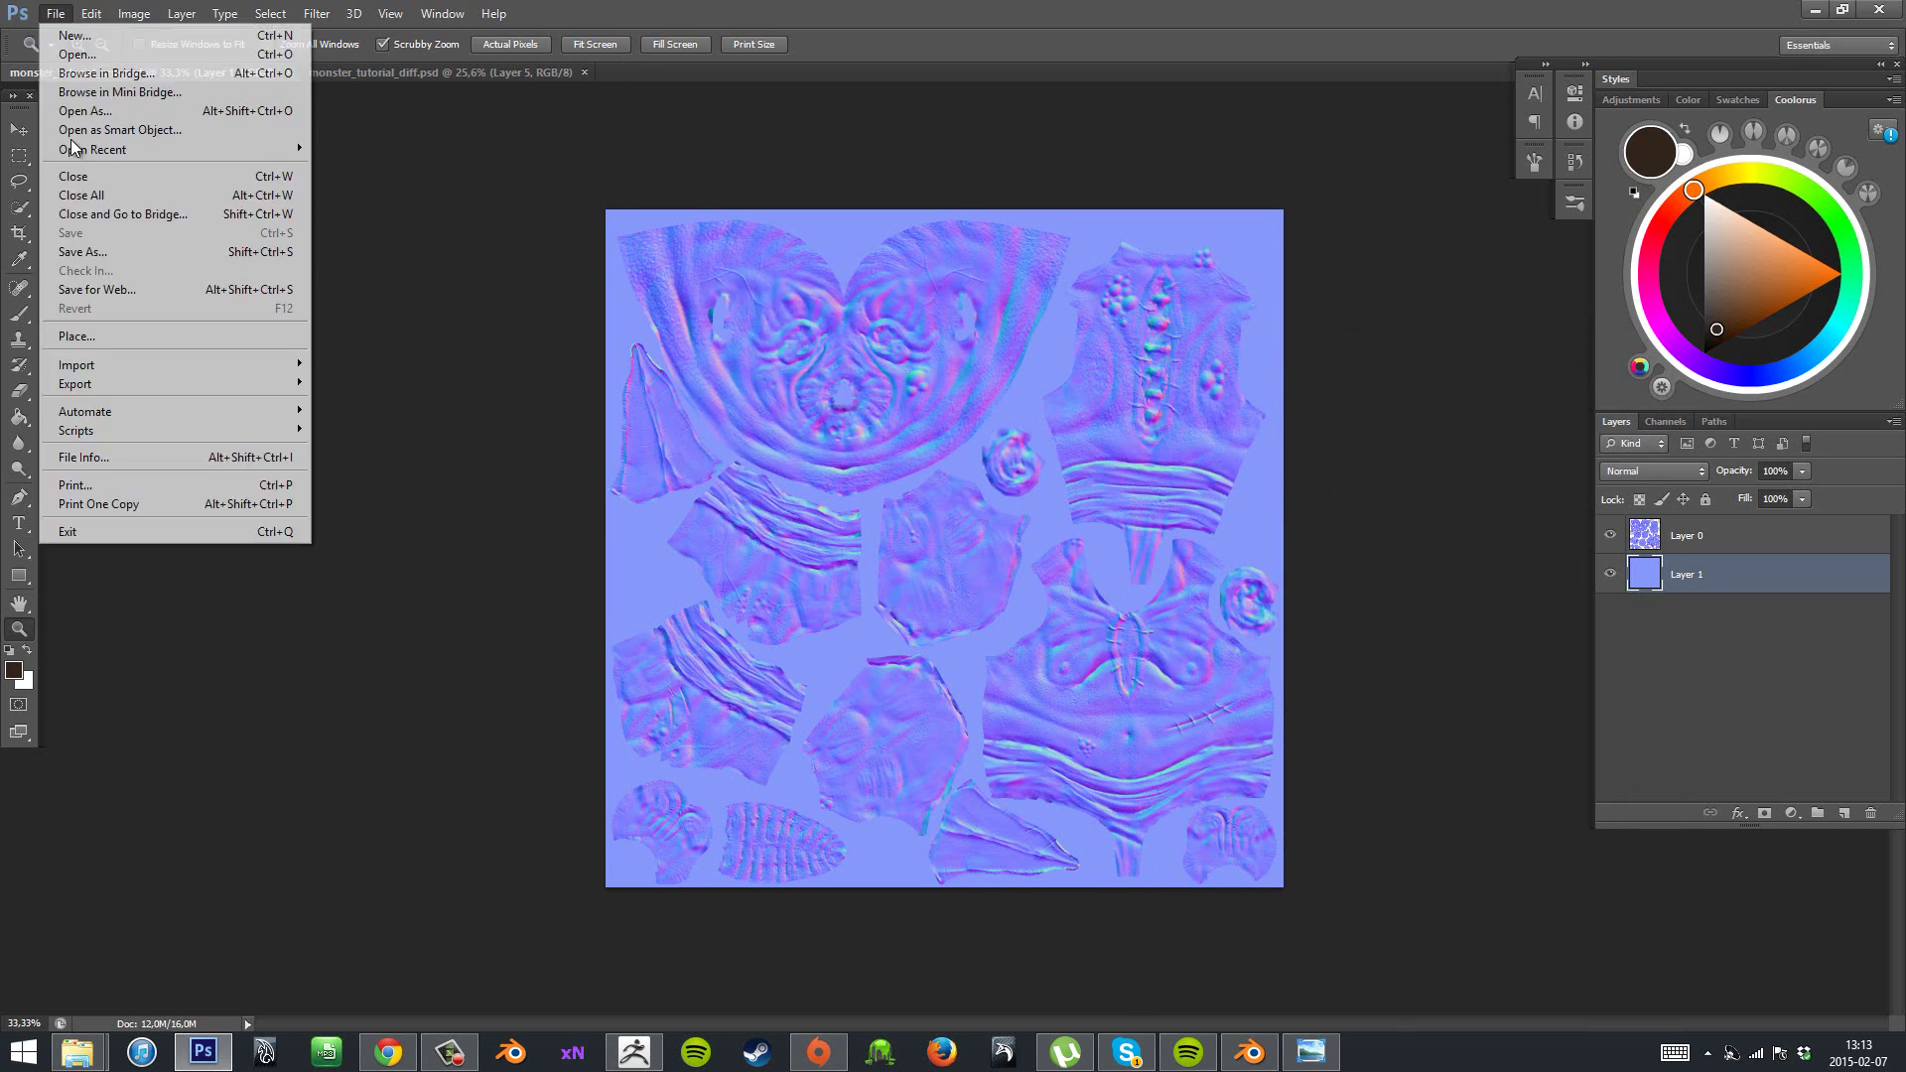
click(79, 251)
click(1410, 696)
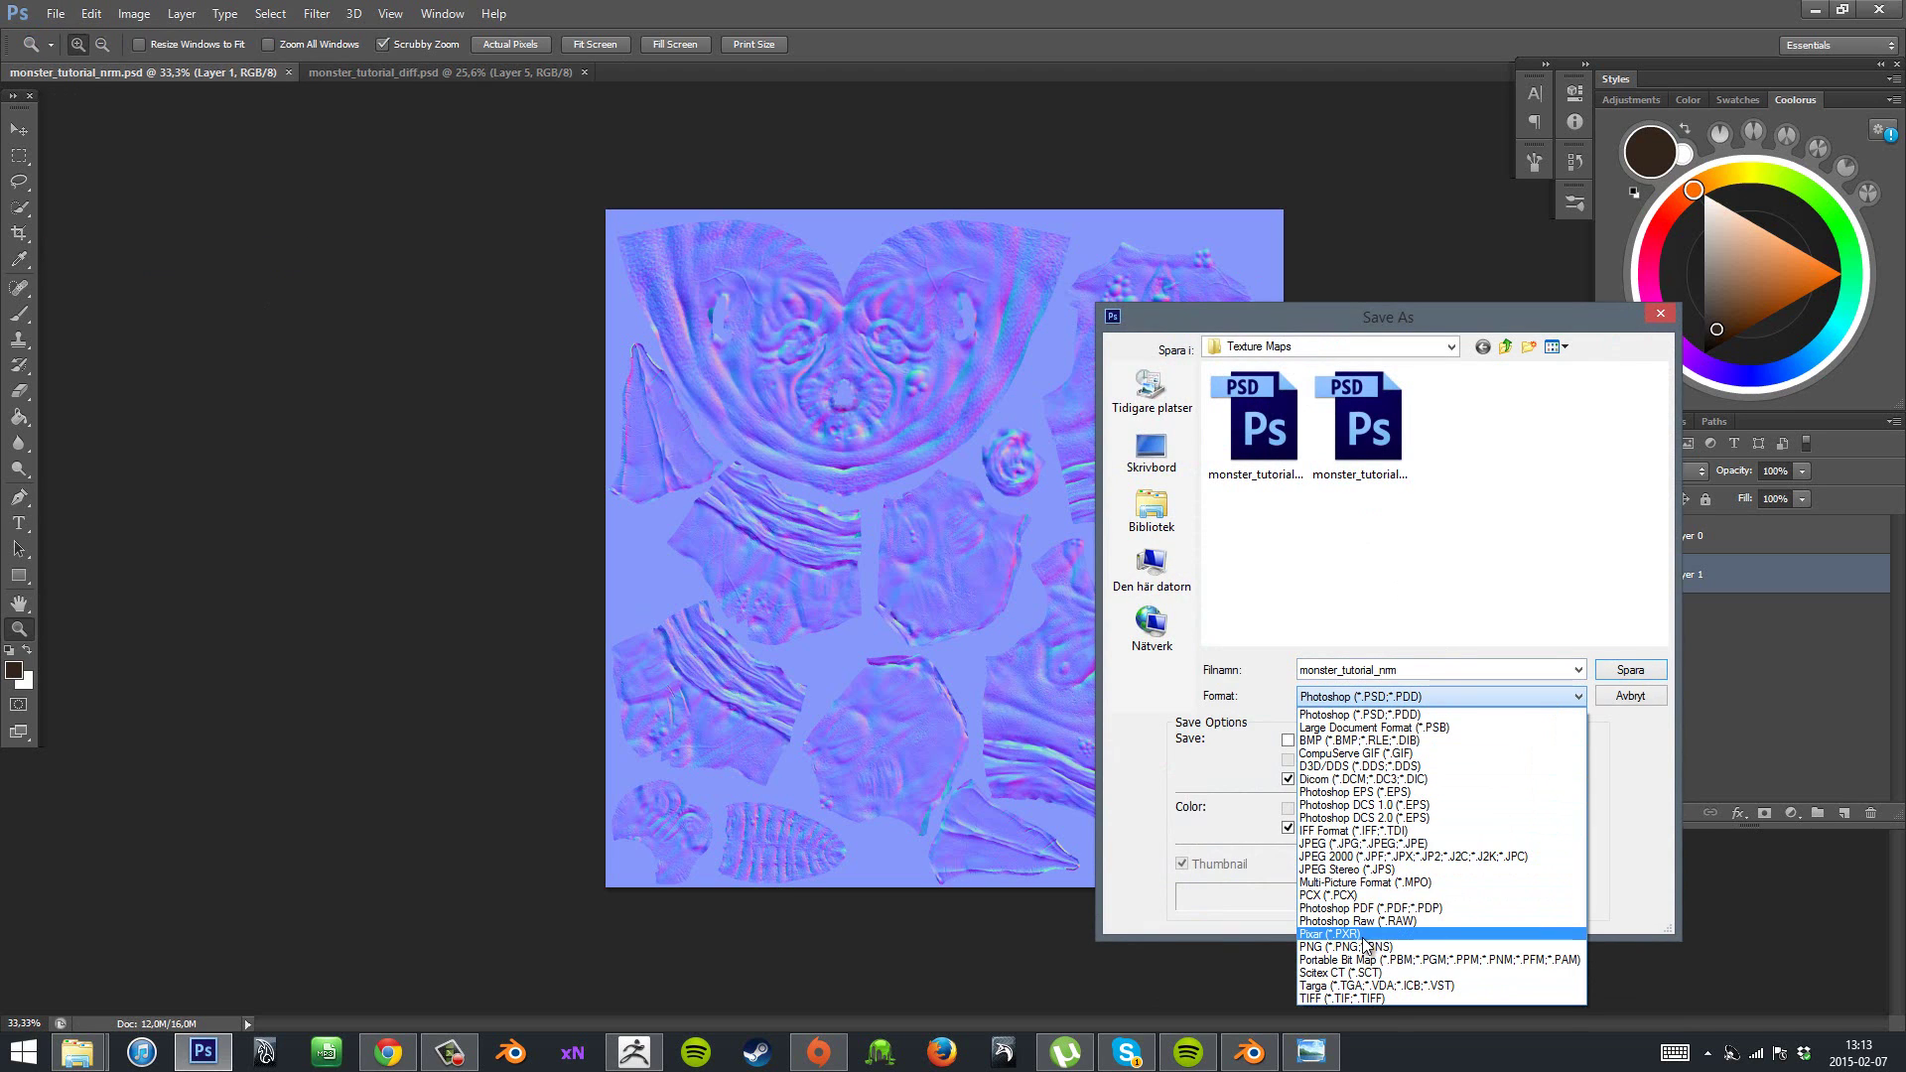
click(1360, 766)
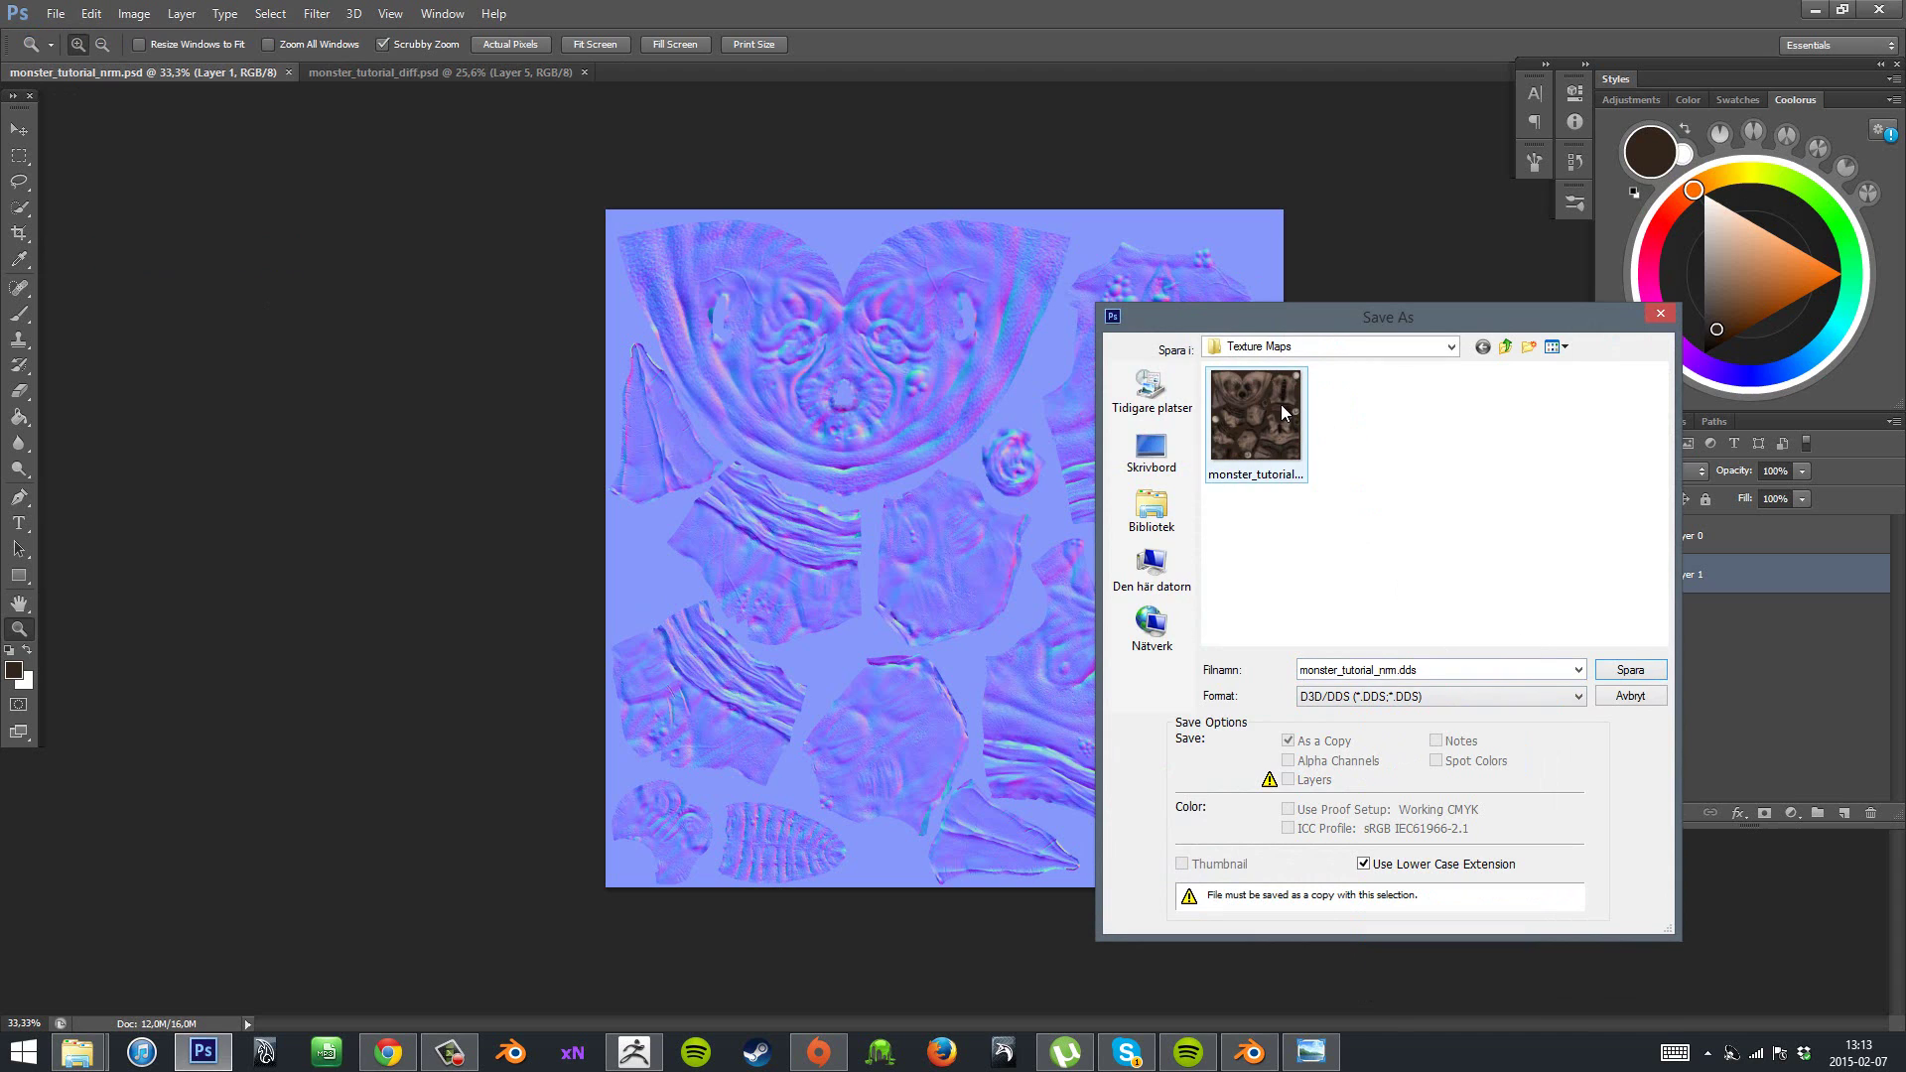
click(1414, 671)
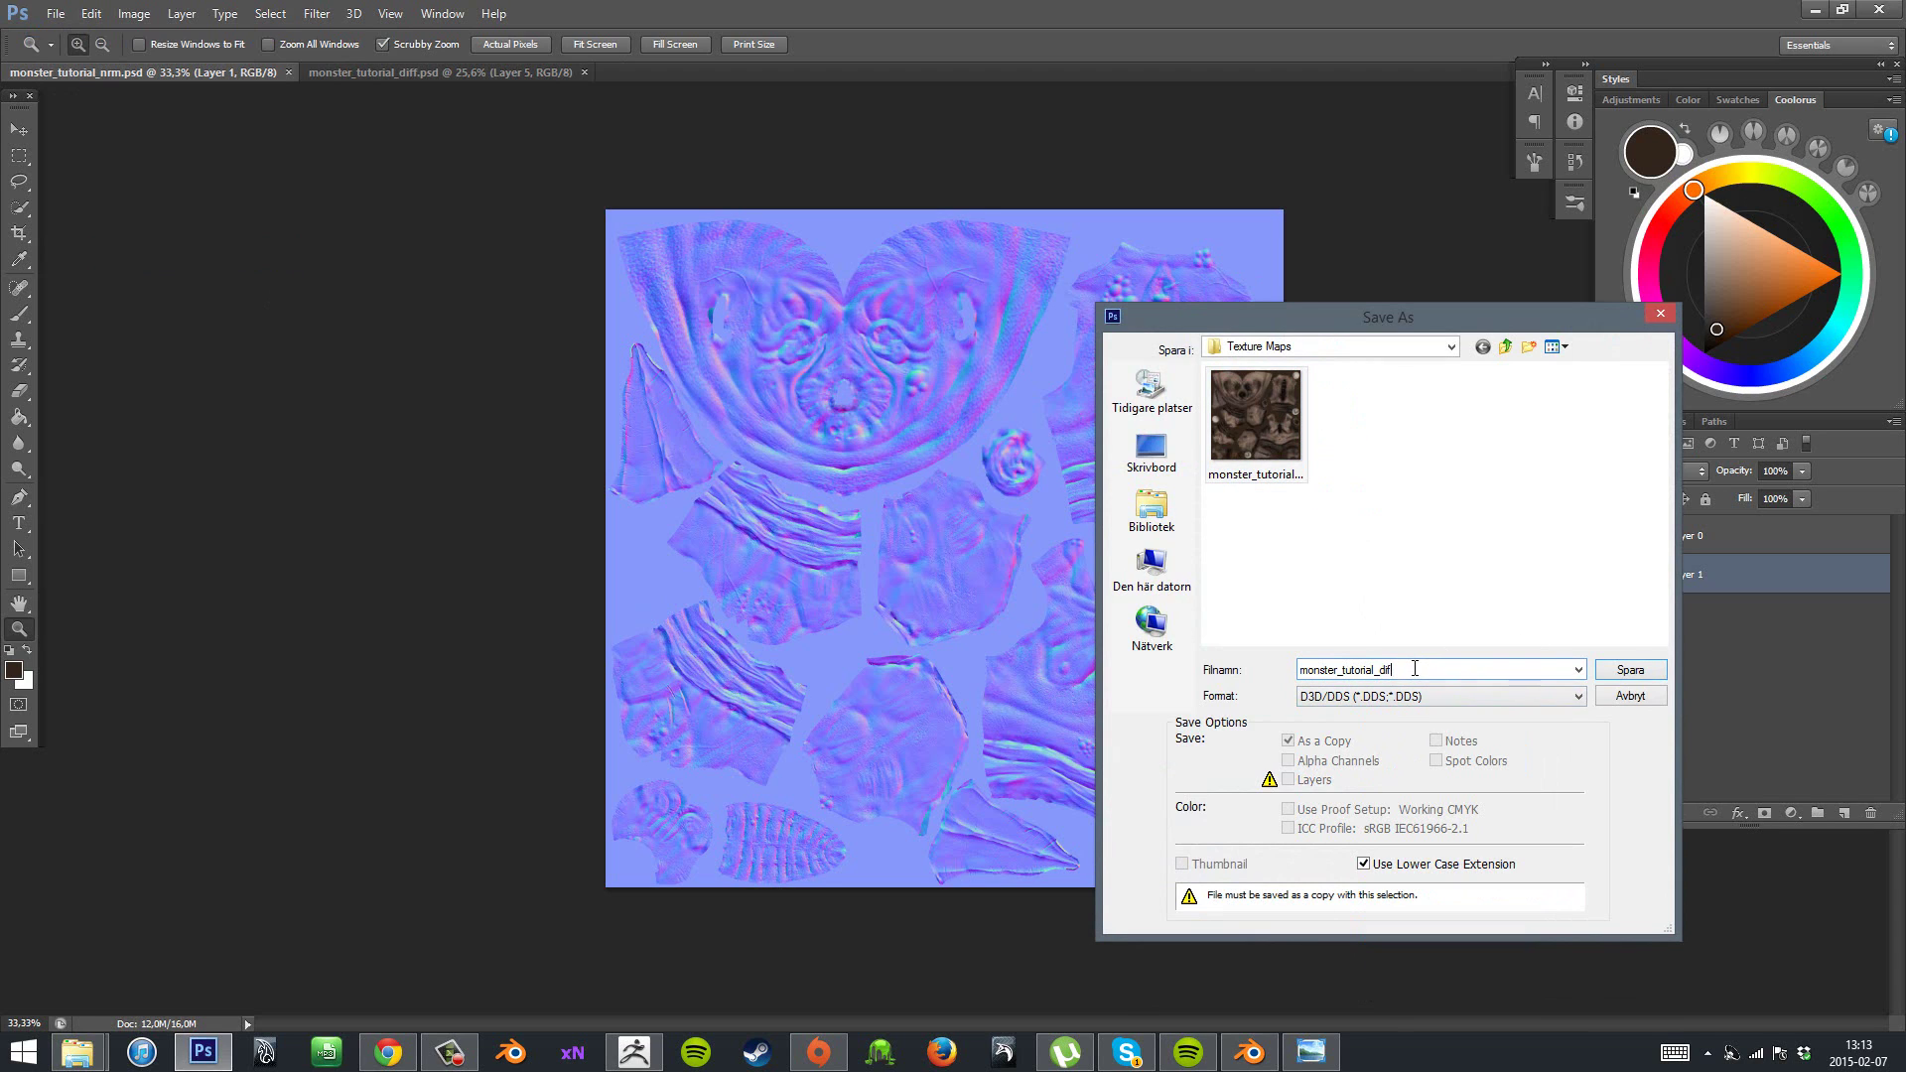
key(BackSpace)
key(BackSpace)
key(BackSpace)
text(nrm)
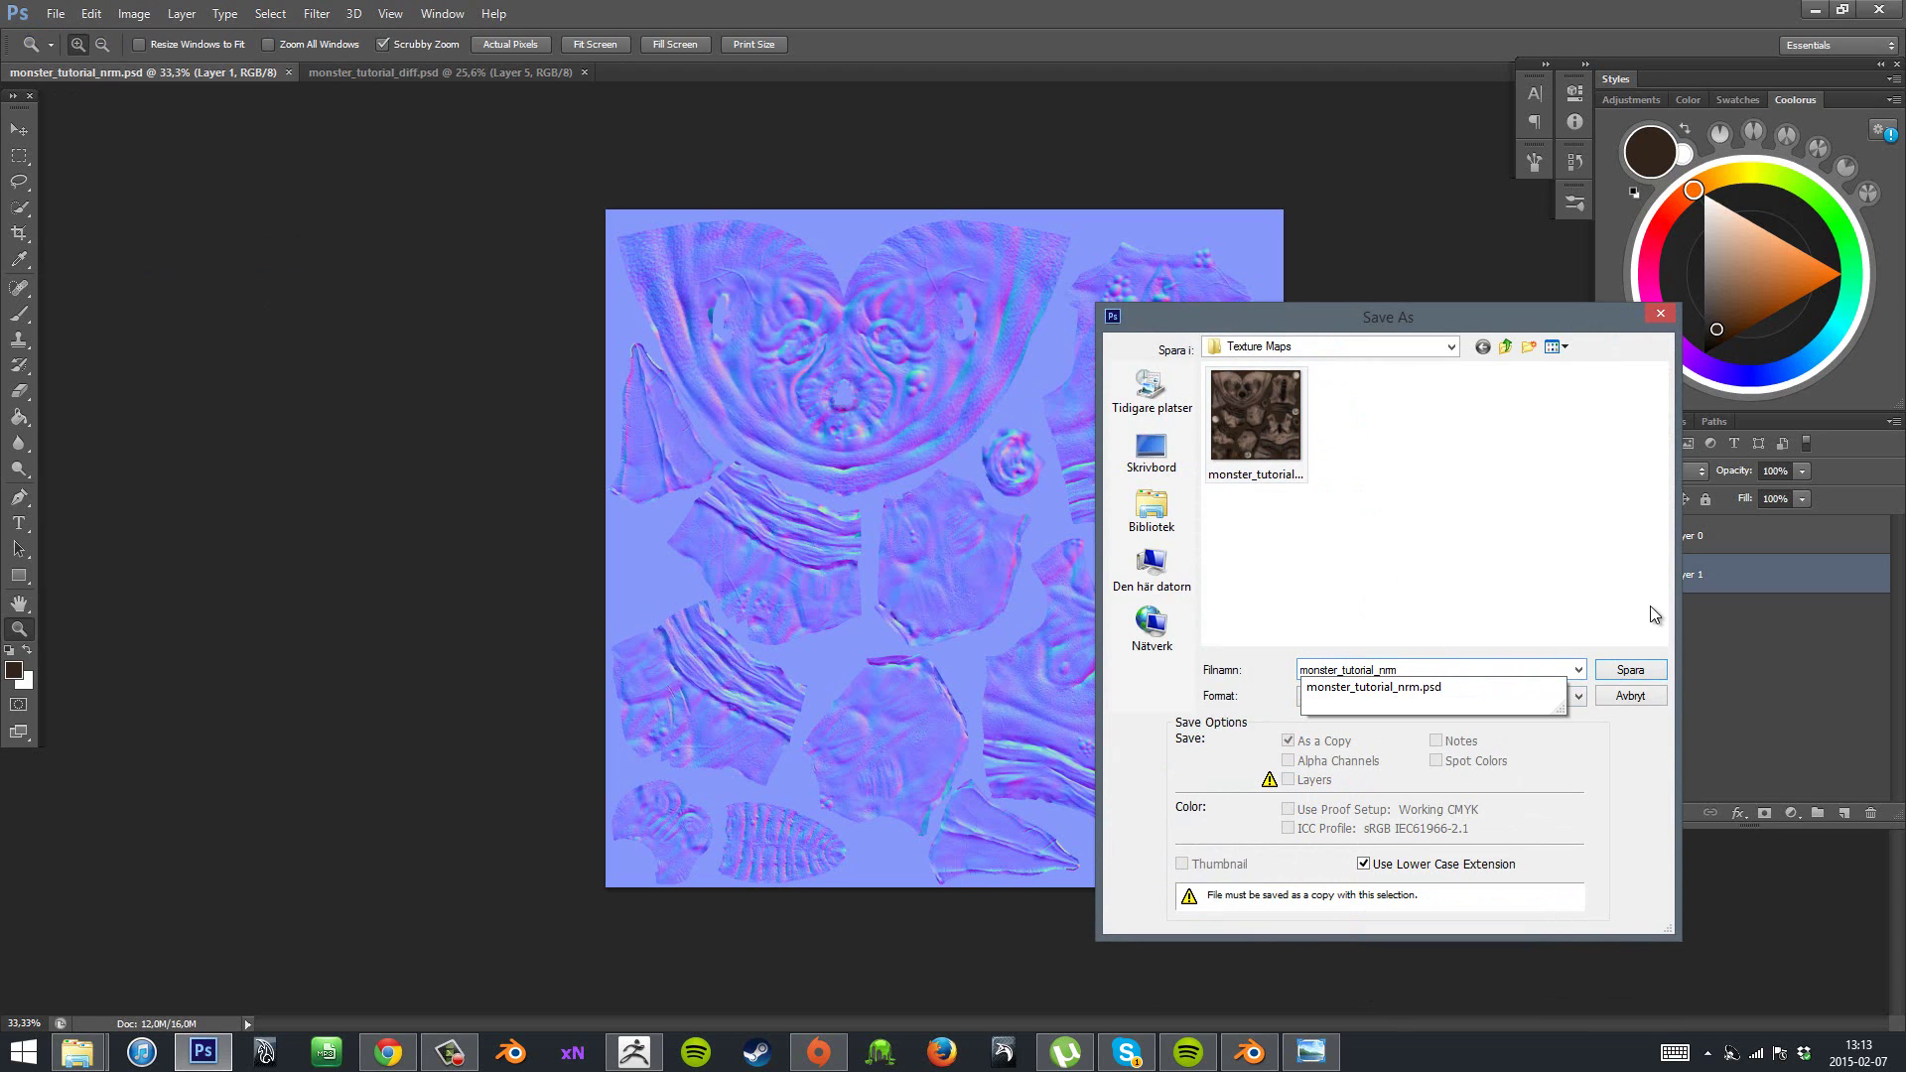
click(1630, 673)
click(1028, 267)
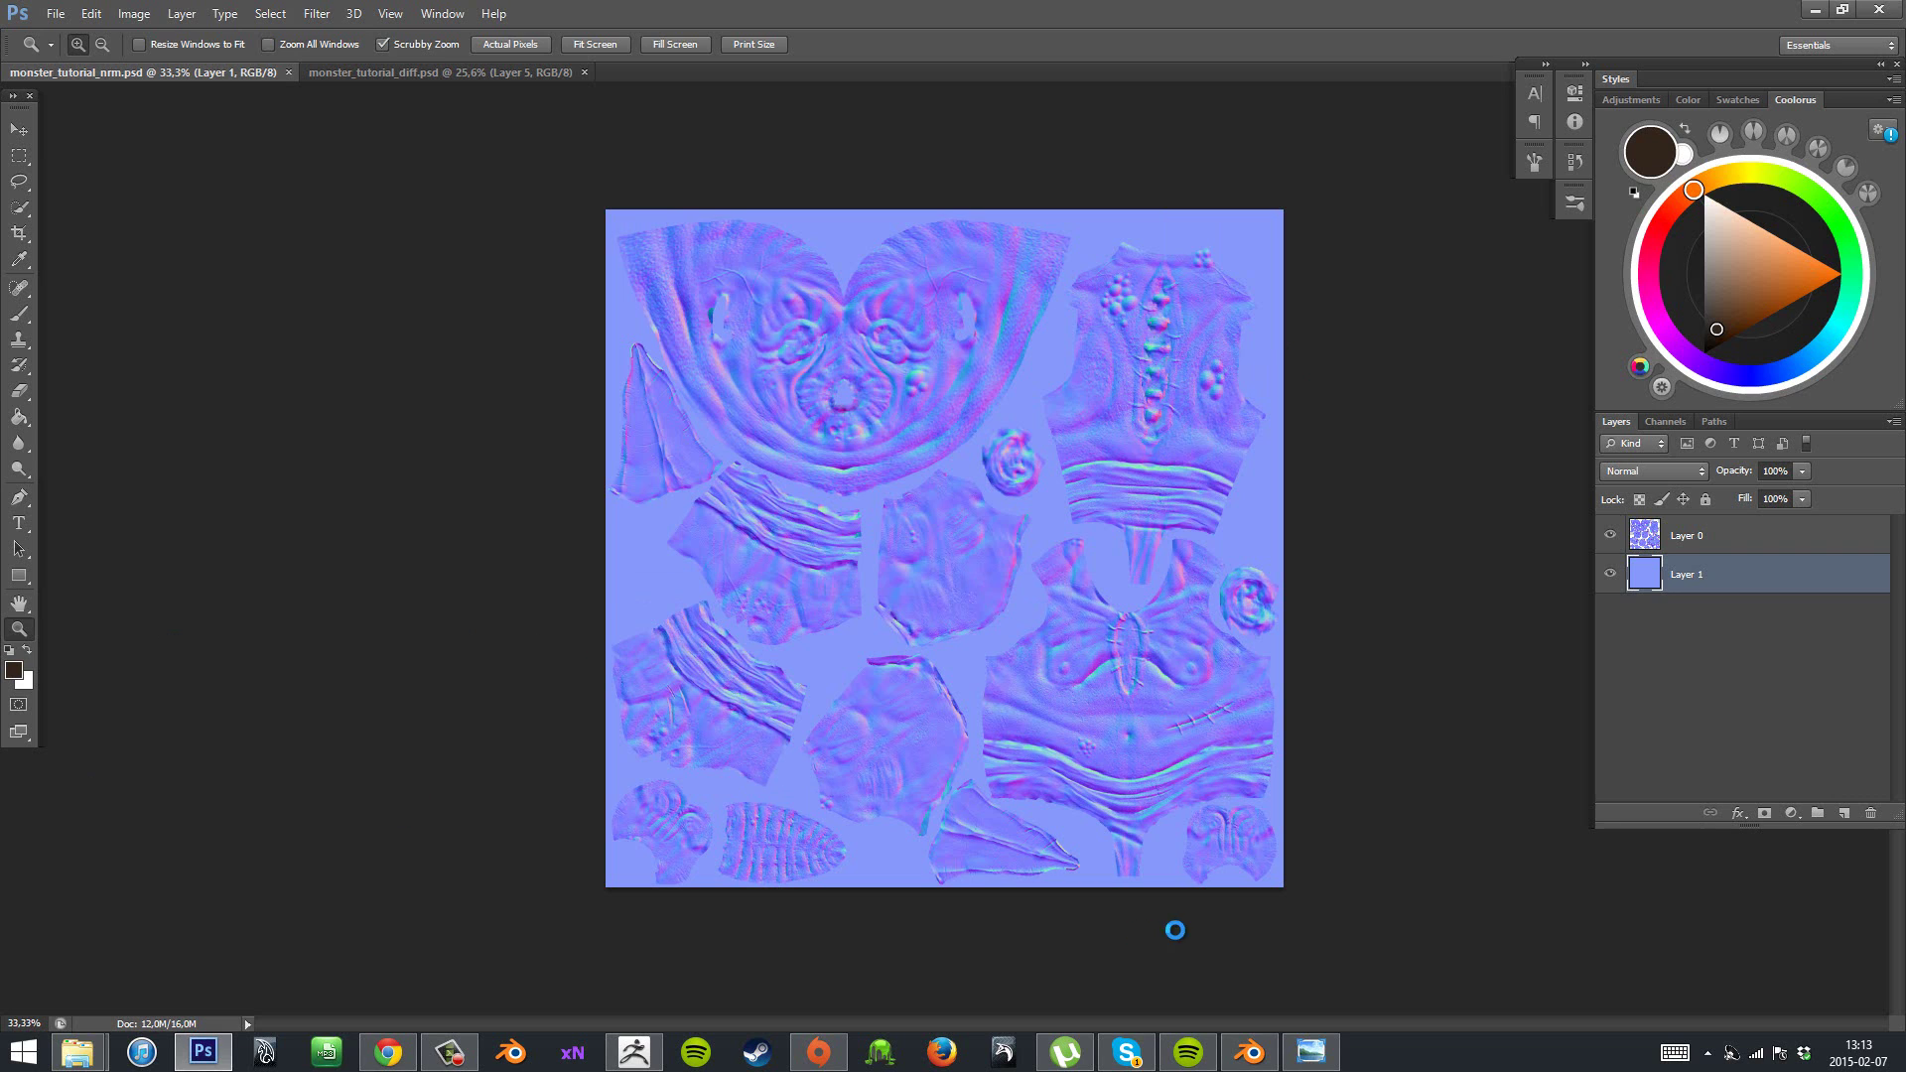
- Switch to Blender and merge the empty image editor area into the 3D view
click(1257, 1056)
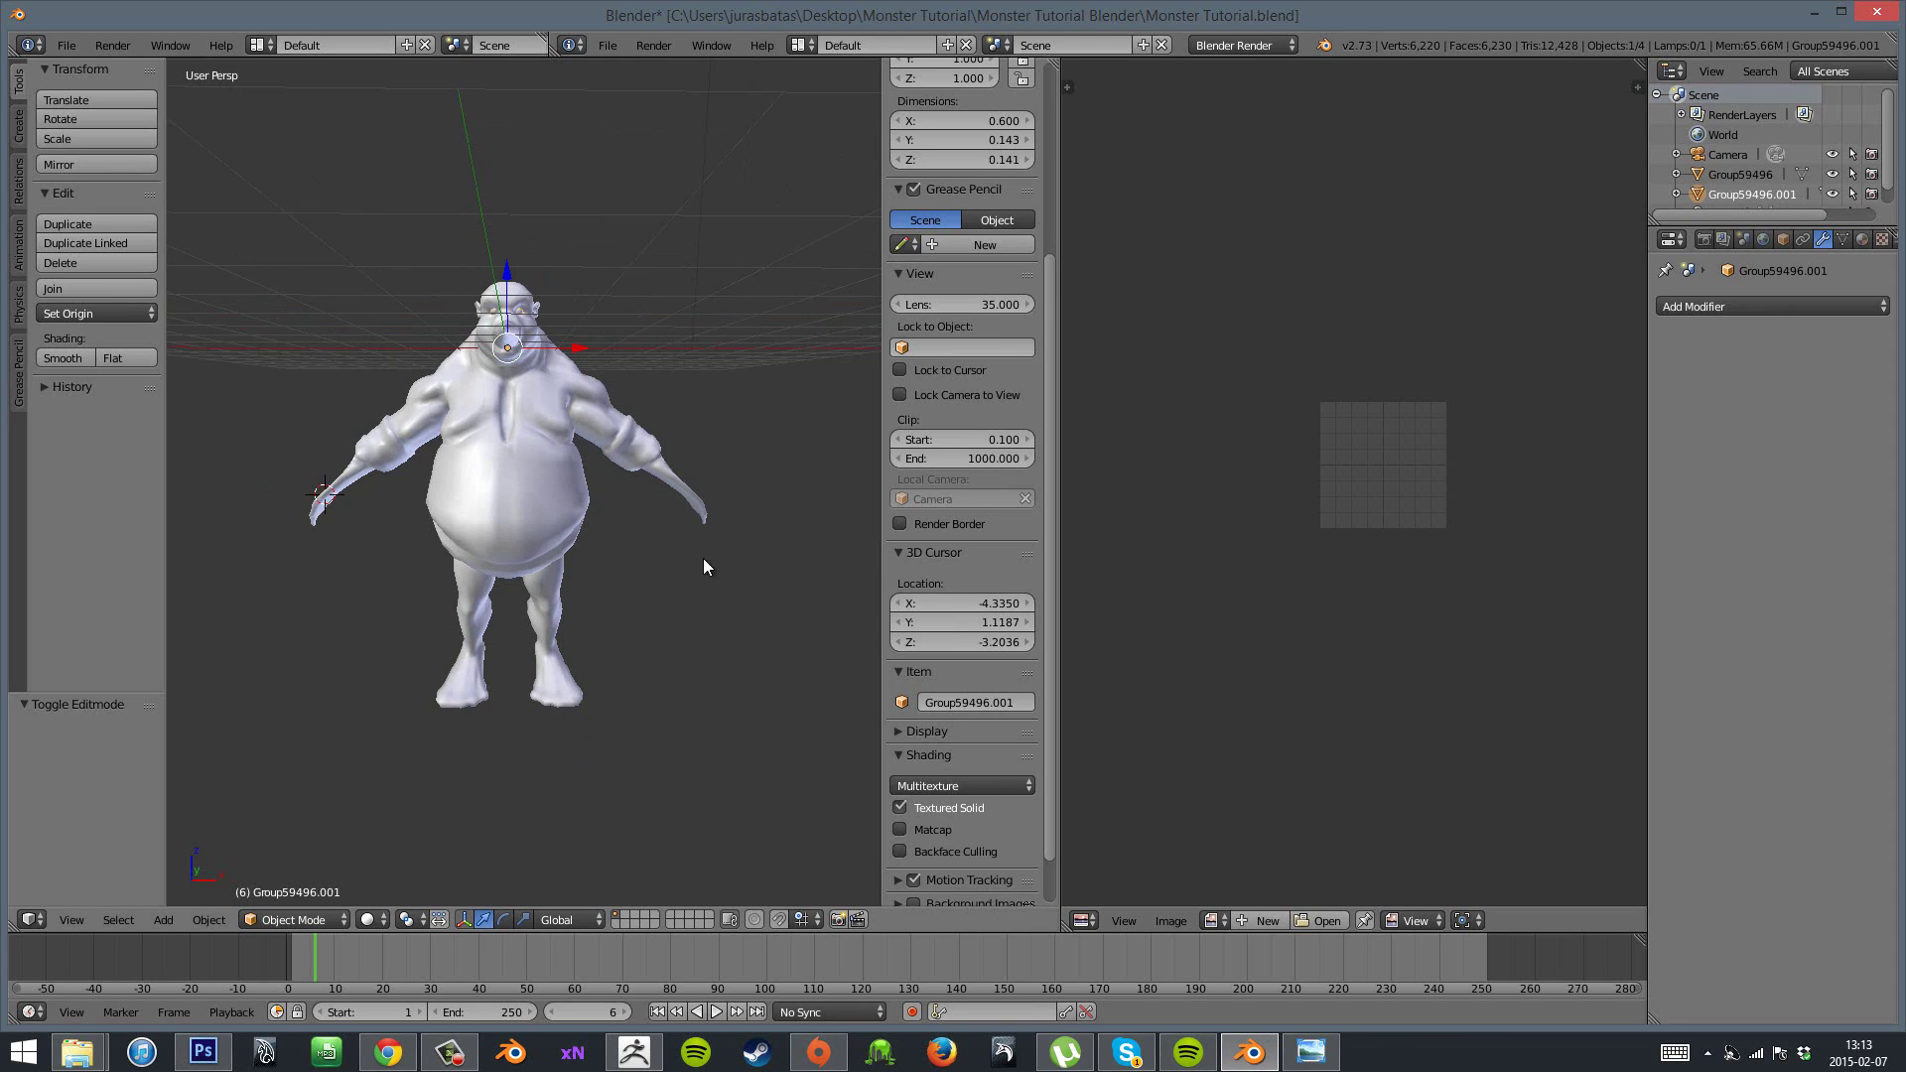
scroll(794, 615, down, 2)
scroll(704, 610, up, 2)
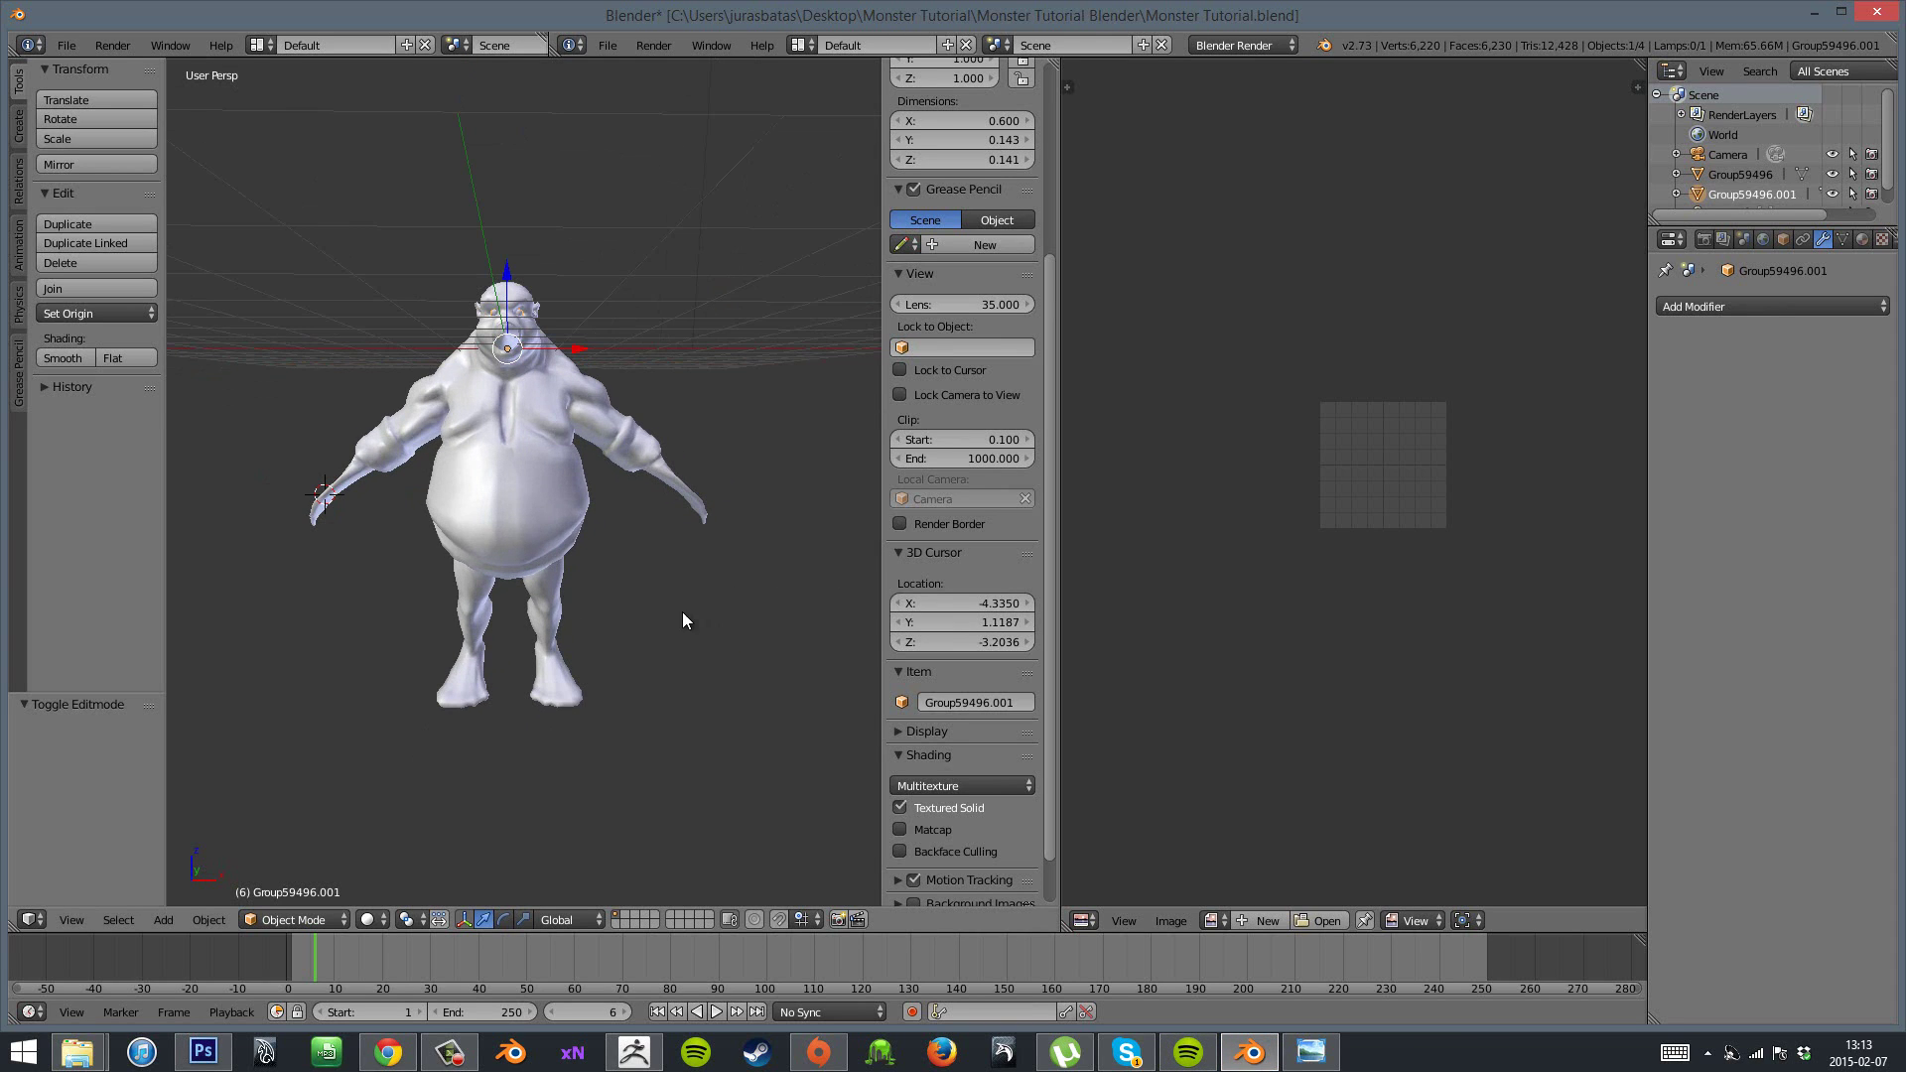
drag(1056, 60, 1191, 390)
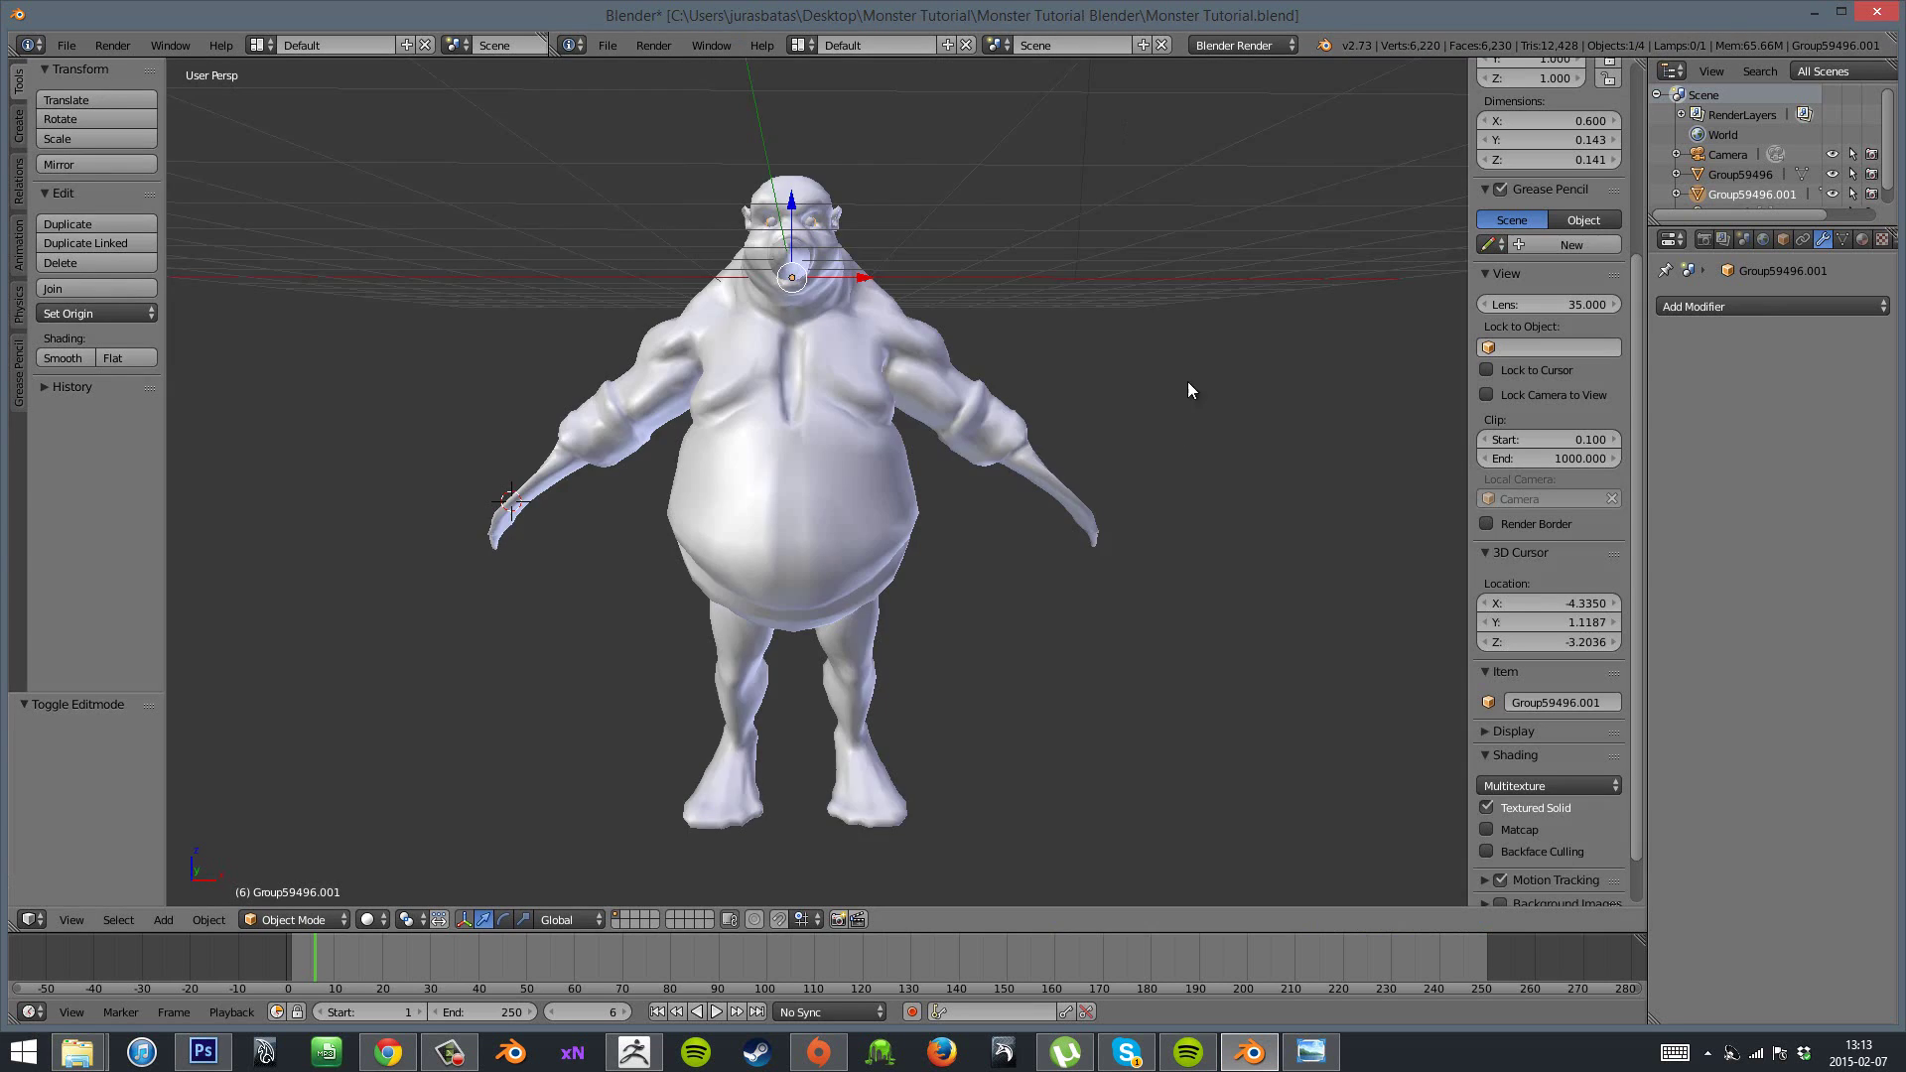
scroll(1090, 543, down, 4)
click(1862, 239)
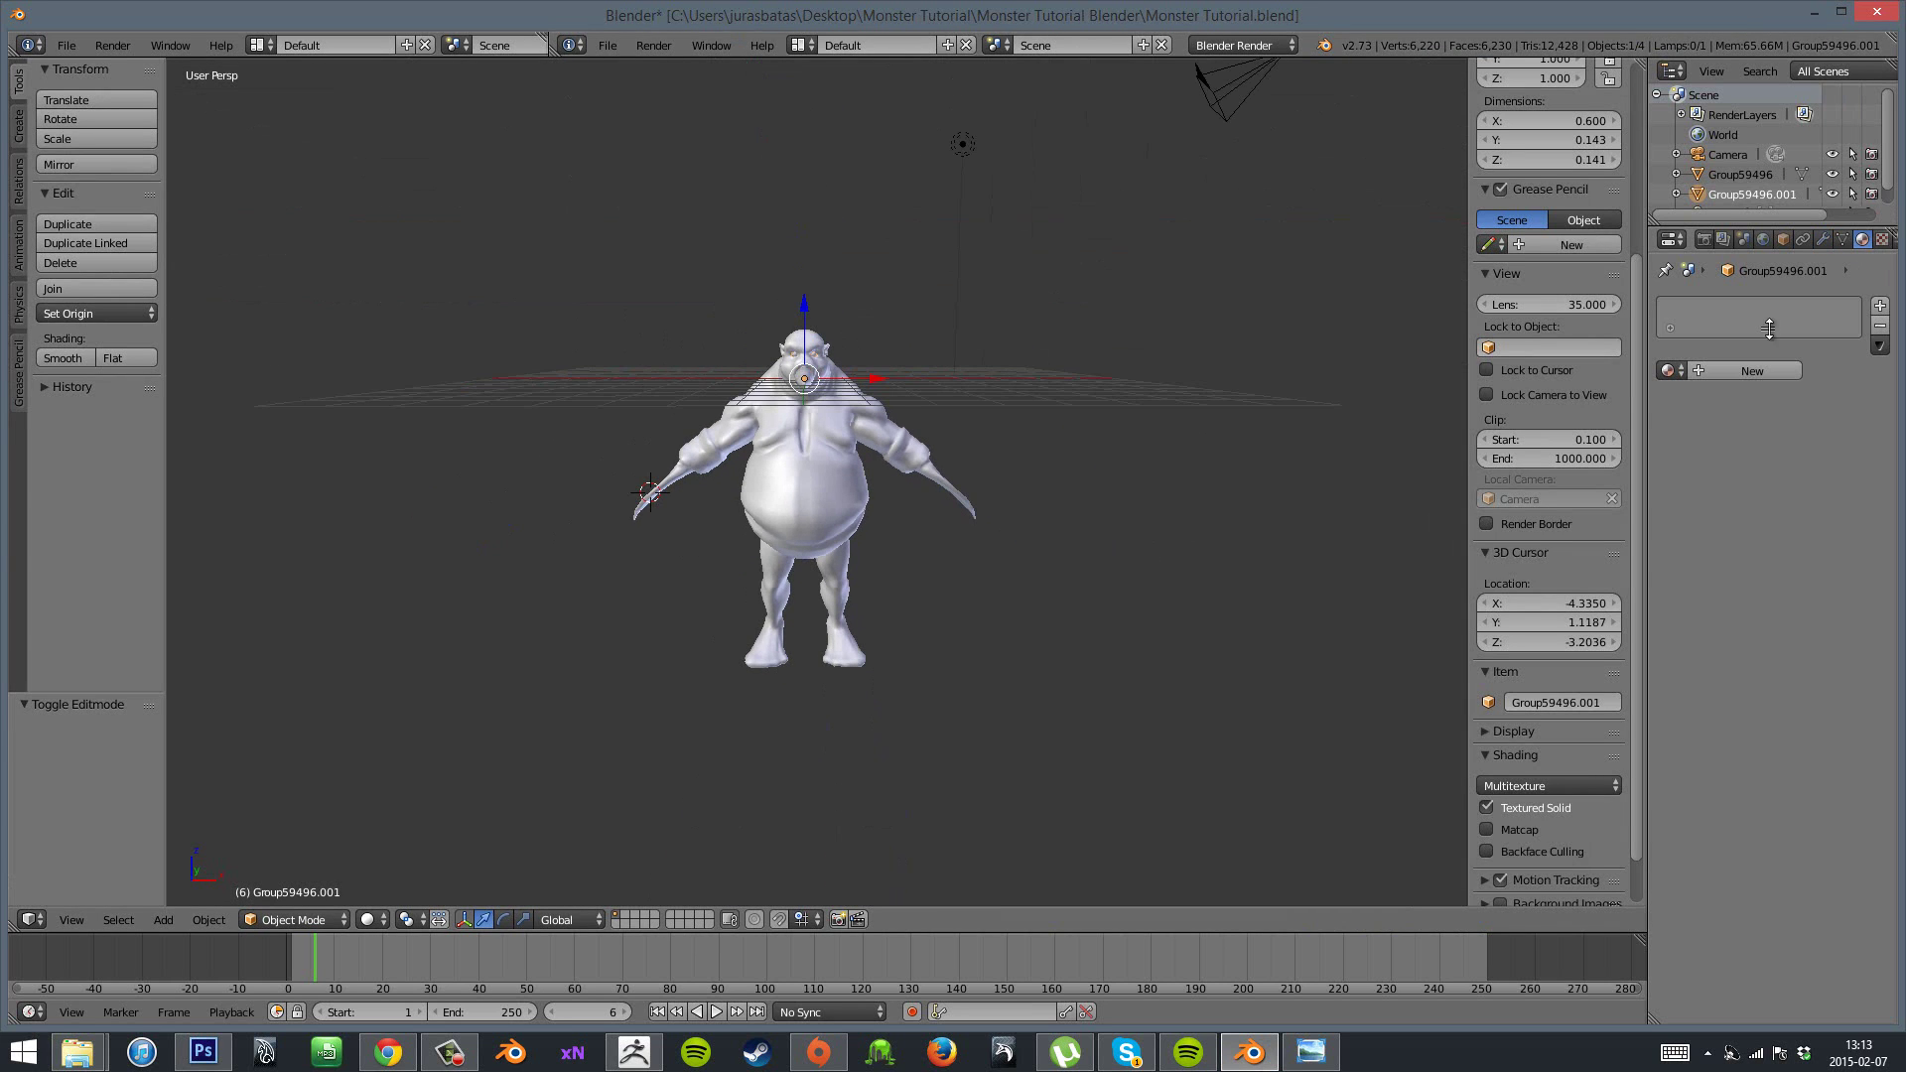
click(1751, 371)
scroll(1093, 472, up, 2)
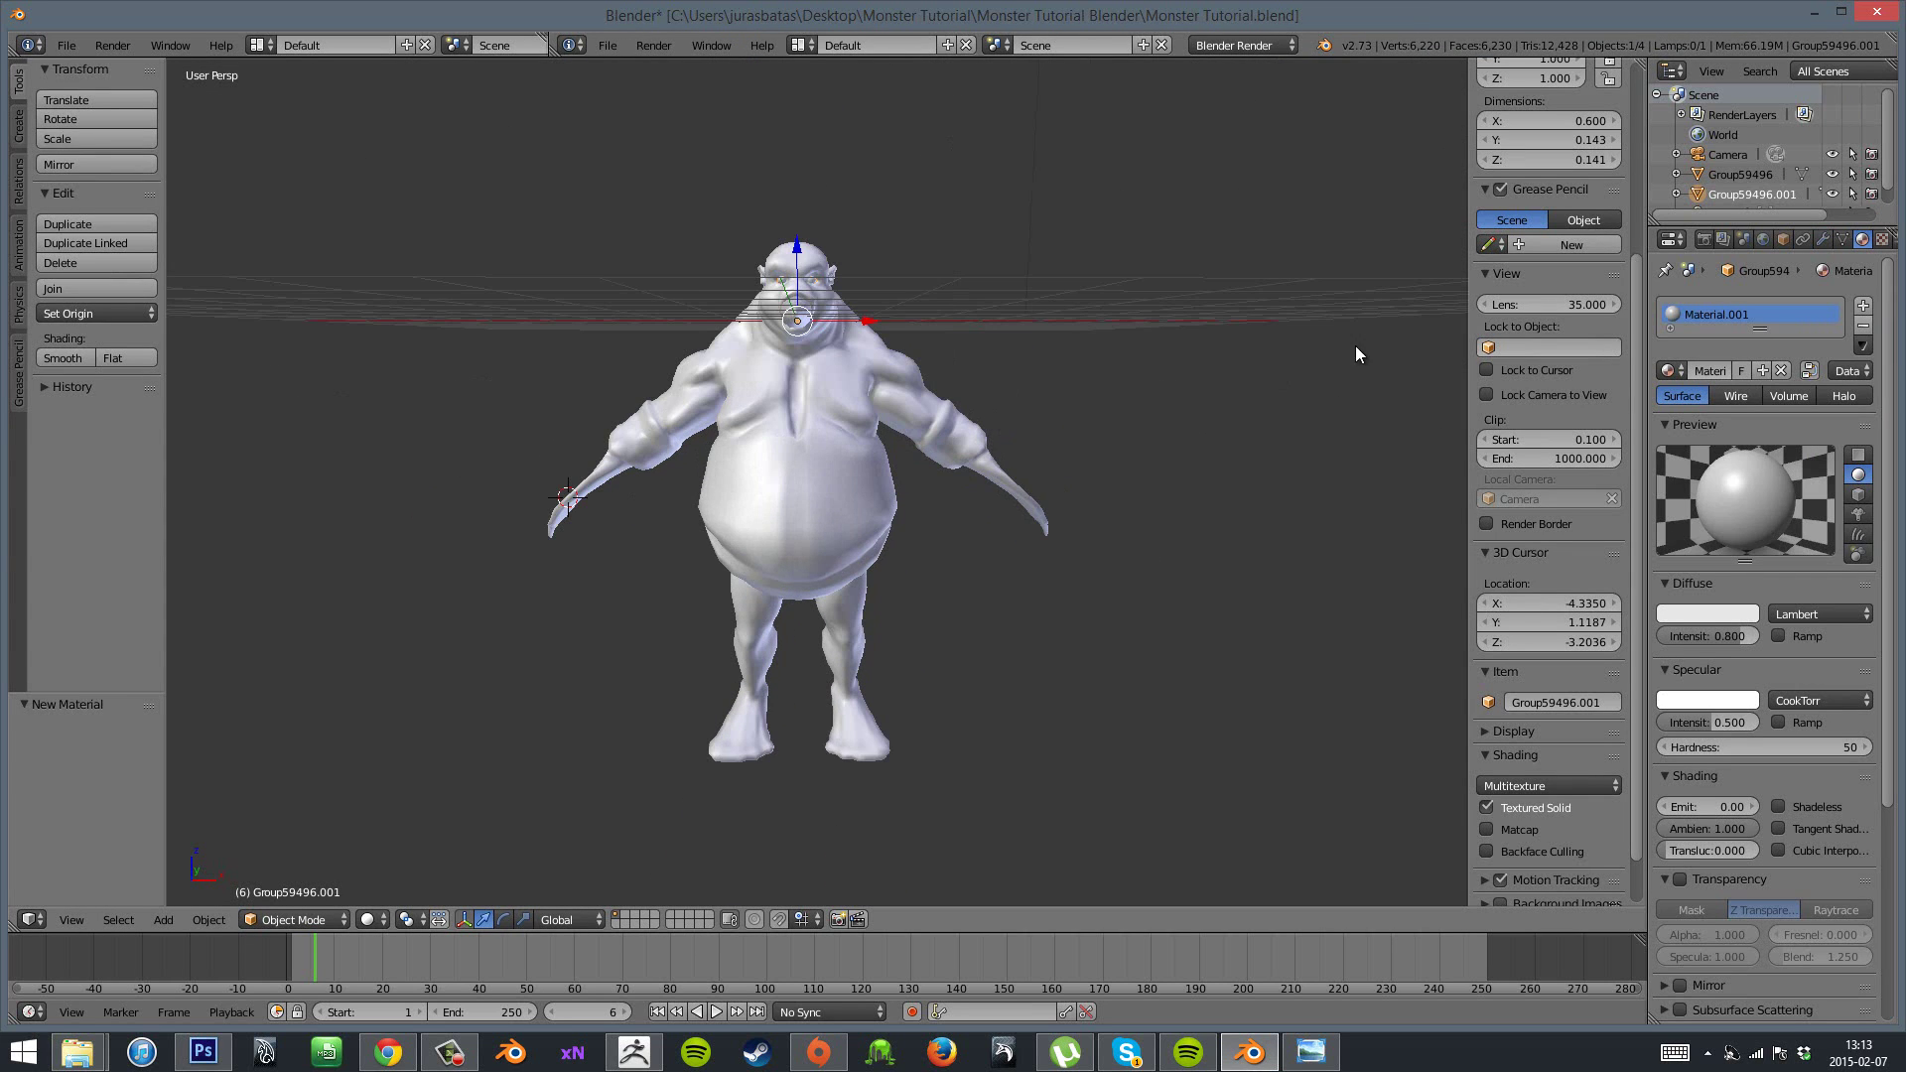
key(ctrl+z)
- Join the monster body Group59496 and Group59496.001 into a single object
click(1737, 173)
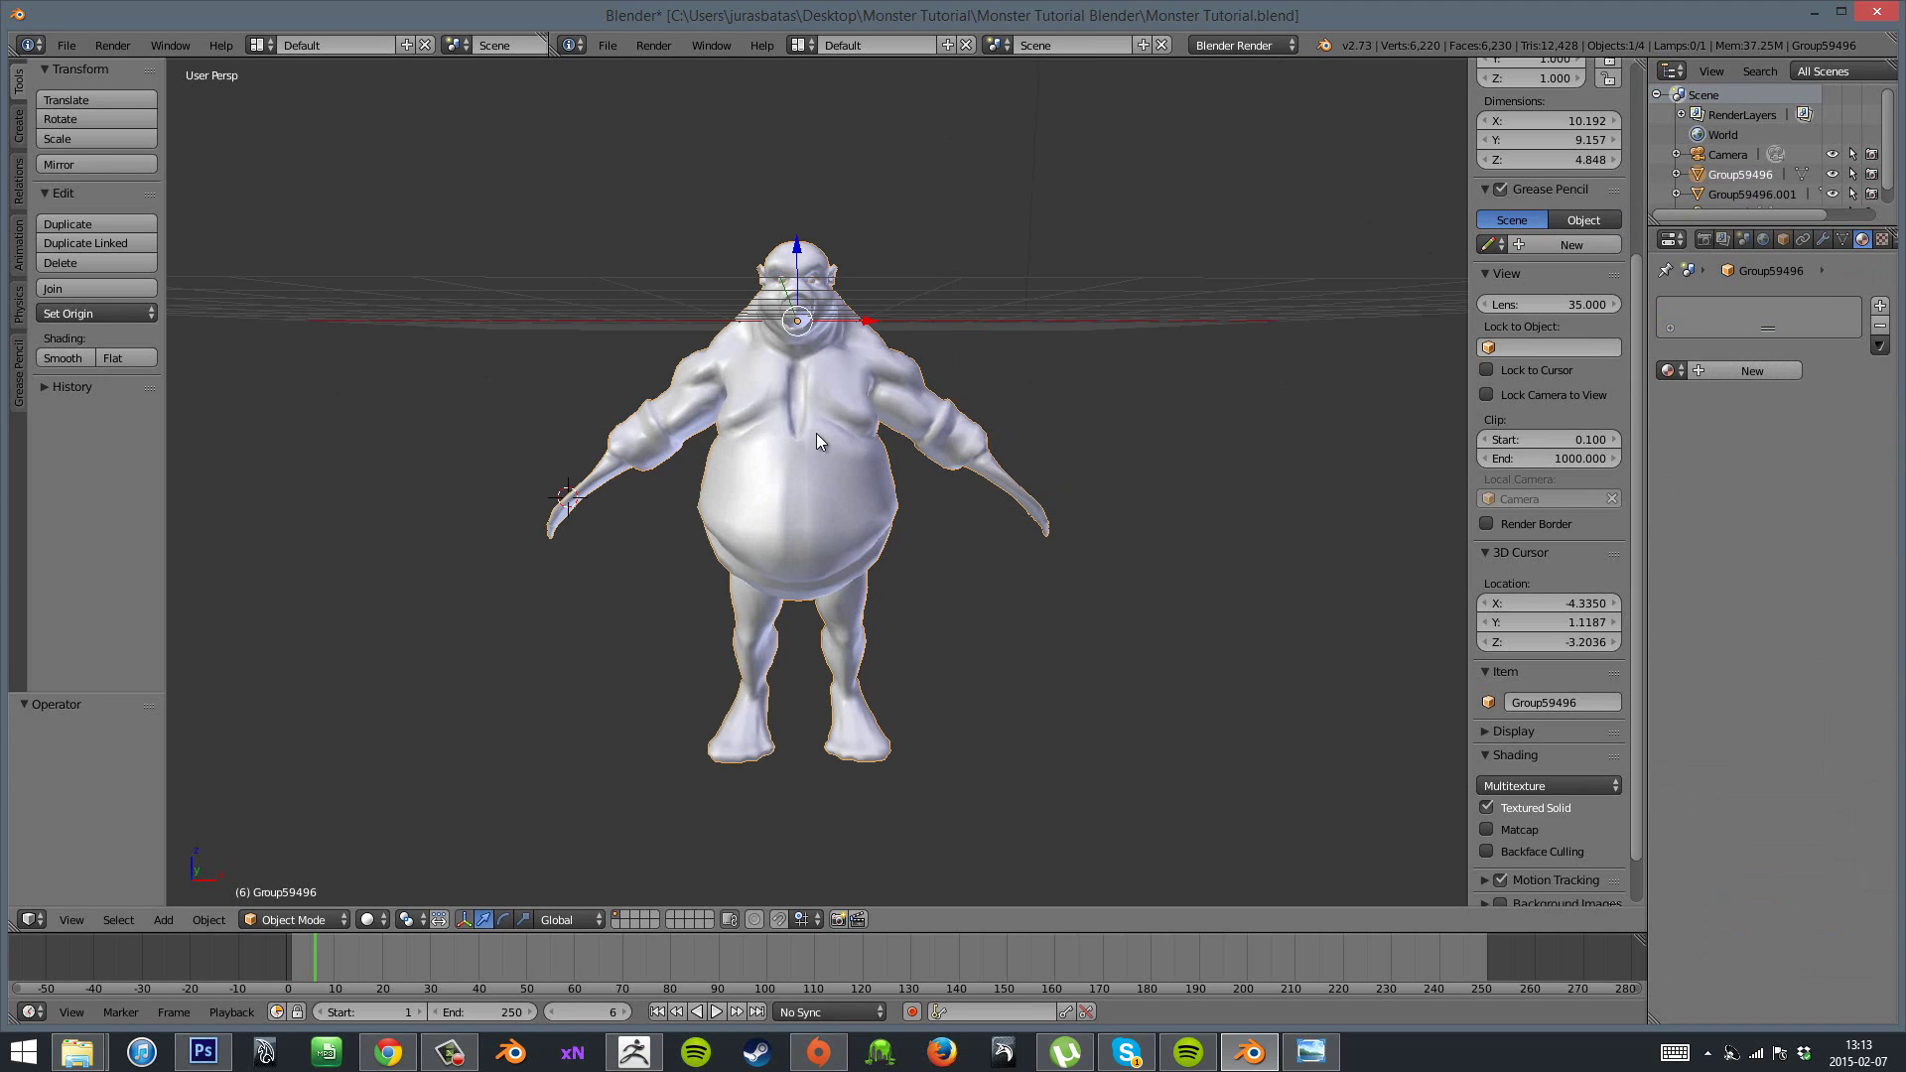
ctrl+click(1748, 193)
key(ctrl+j)
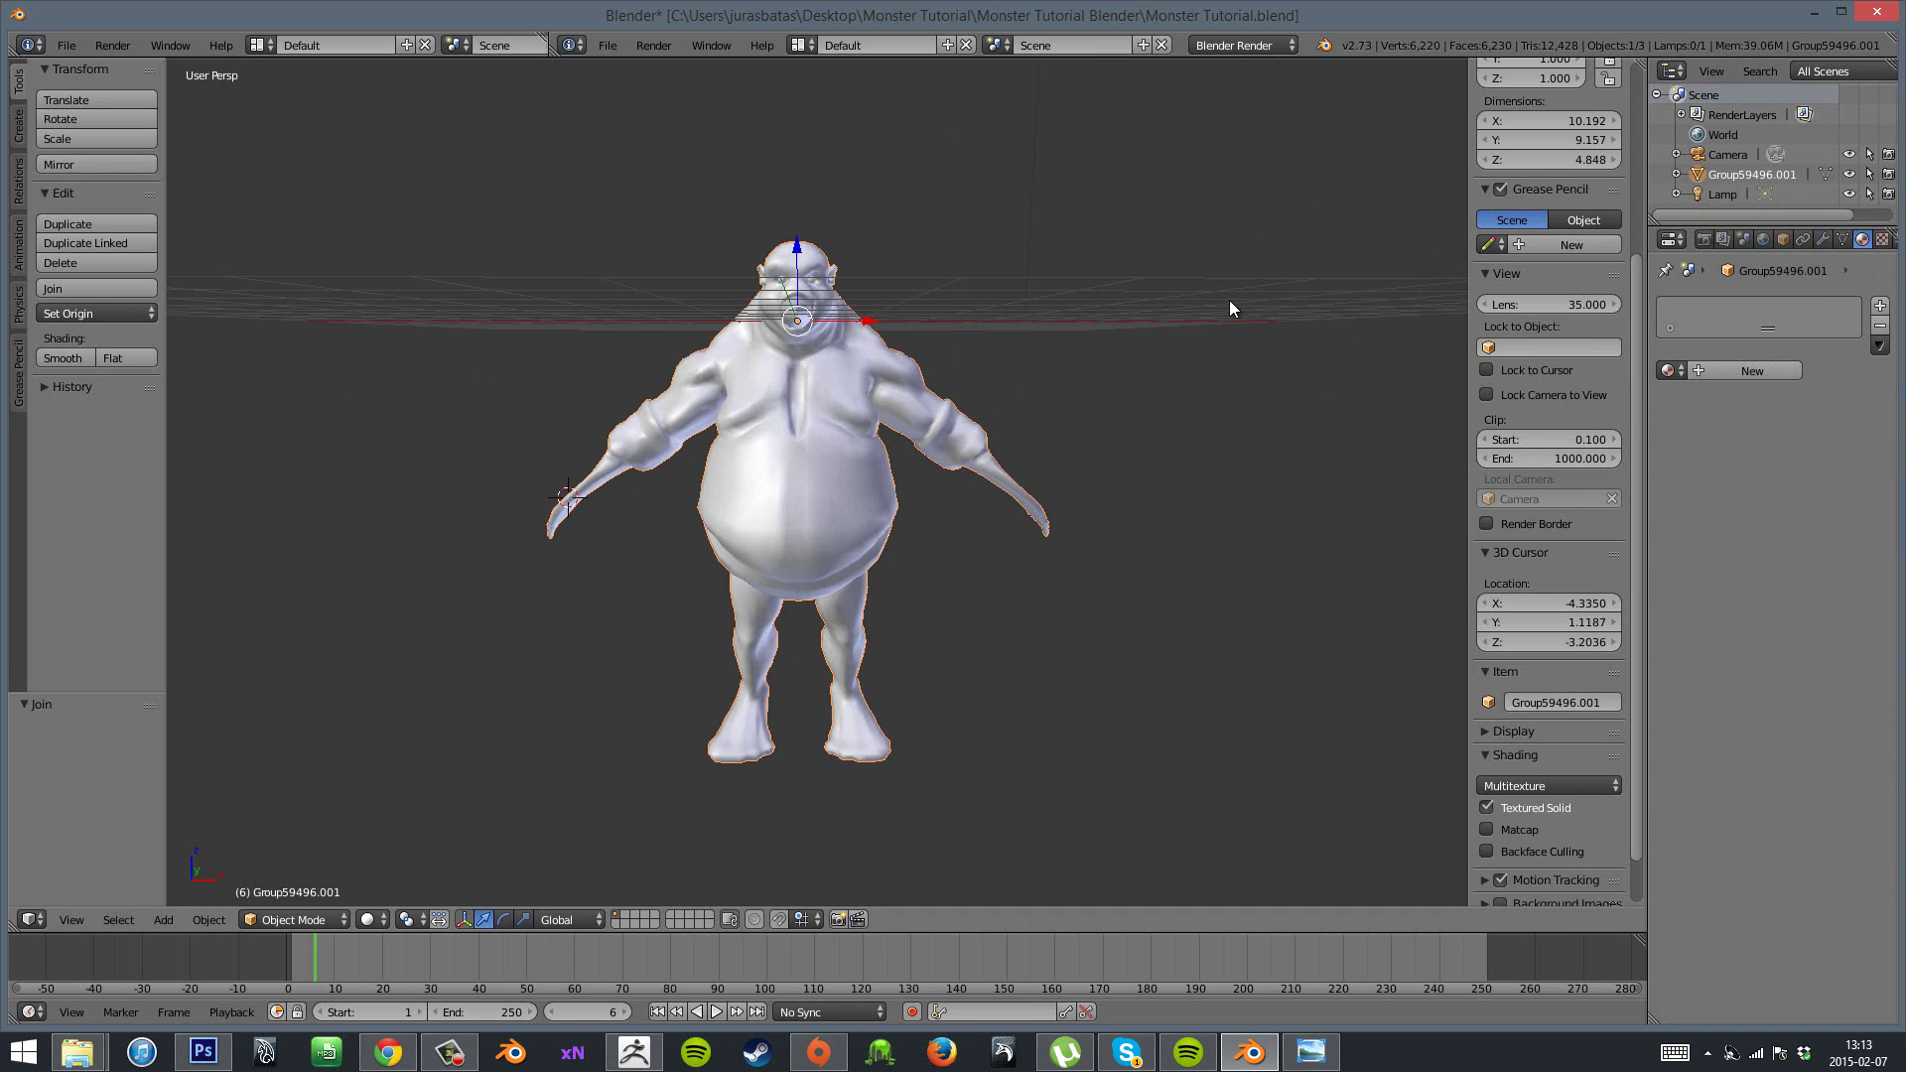
- Add a new material to the joined monster, turn off Textured Solid shading and set the specular intensity to 0
click(1739, 370)
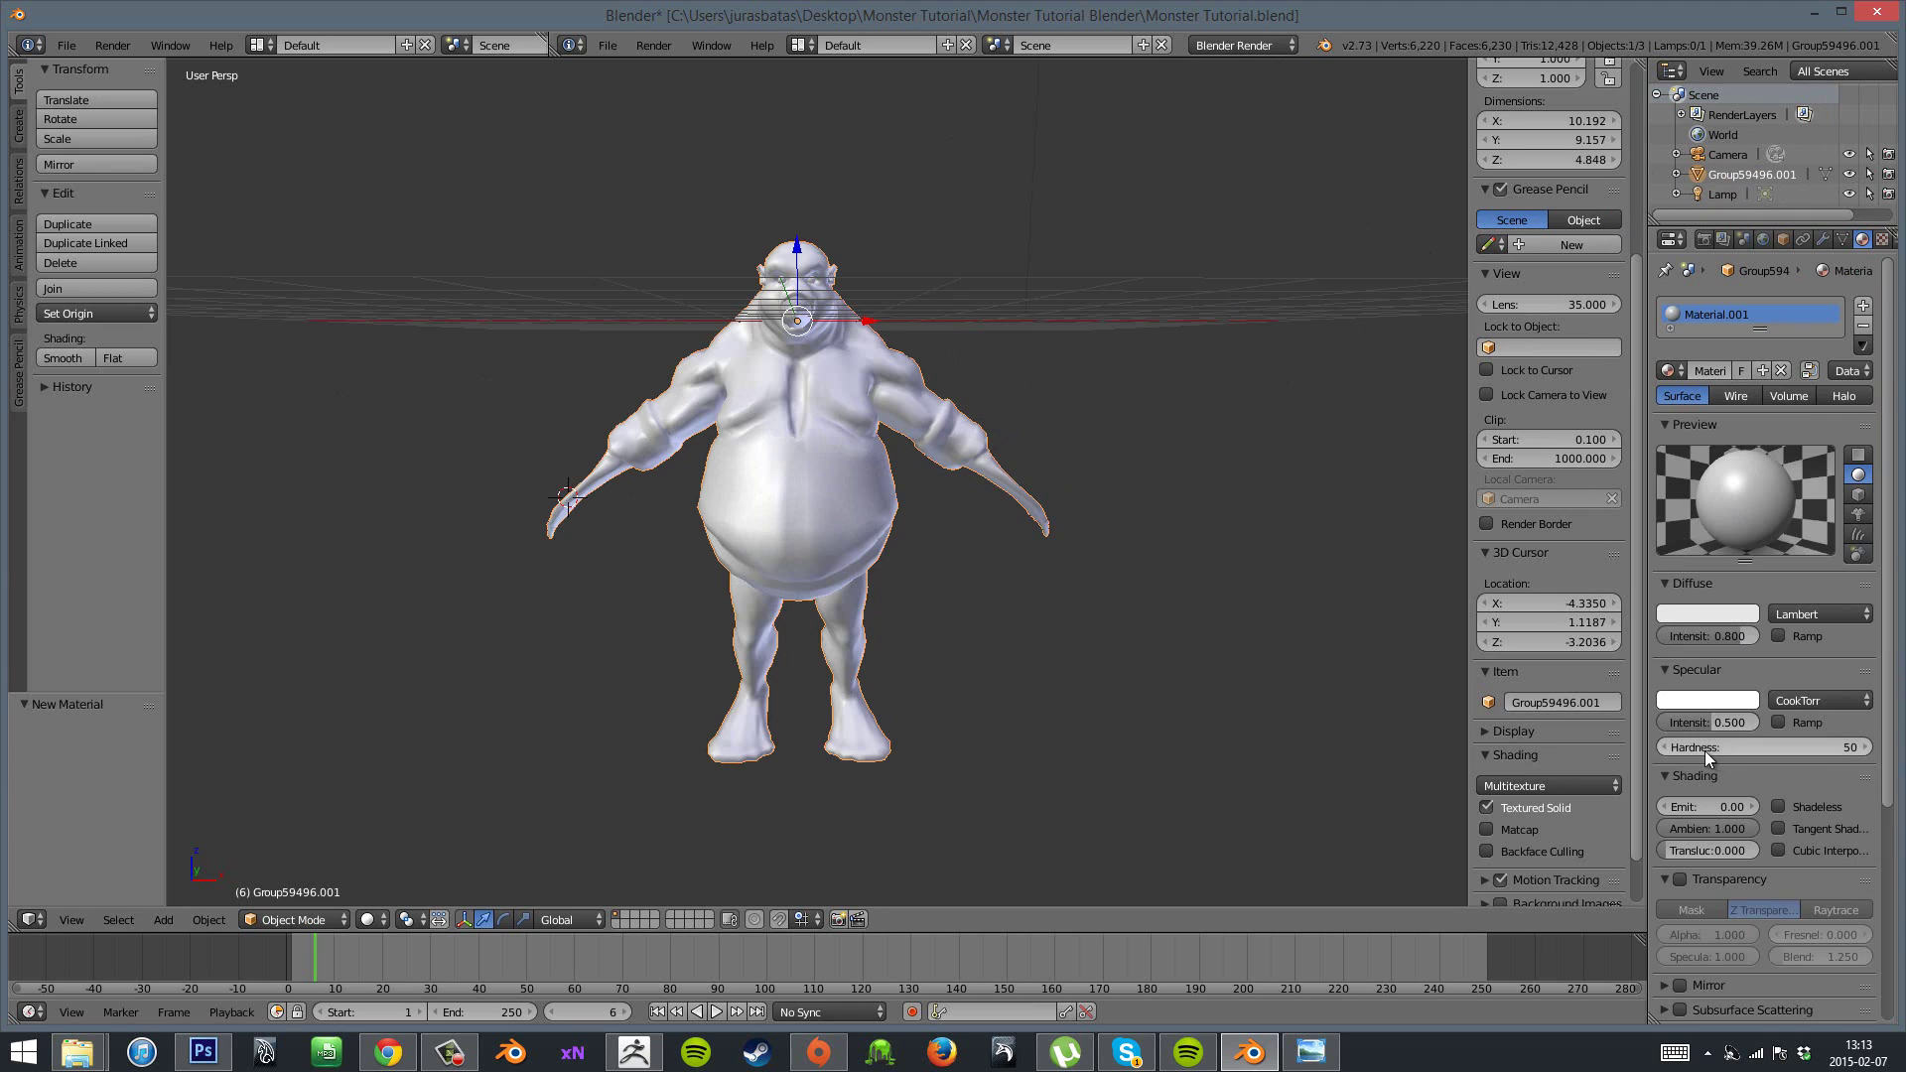
scroll(1538, 814, down, 1)
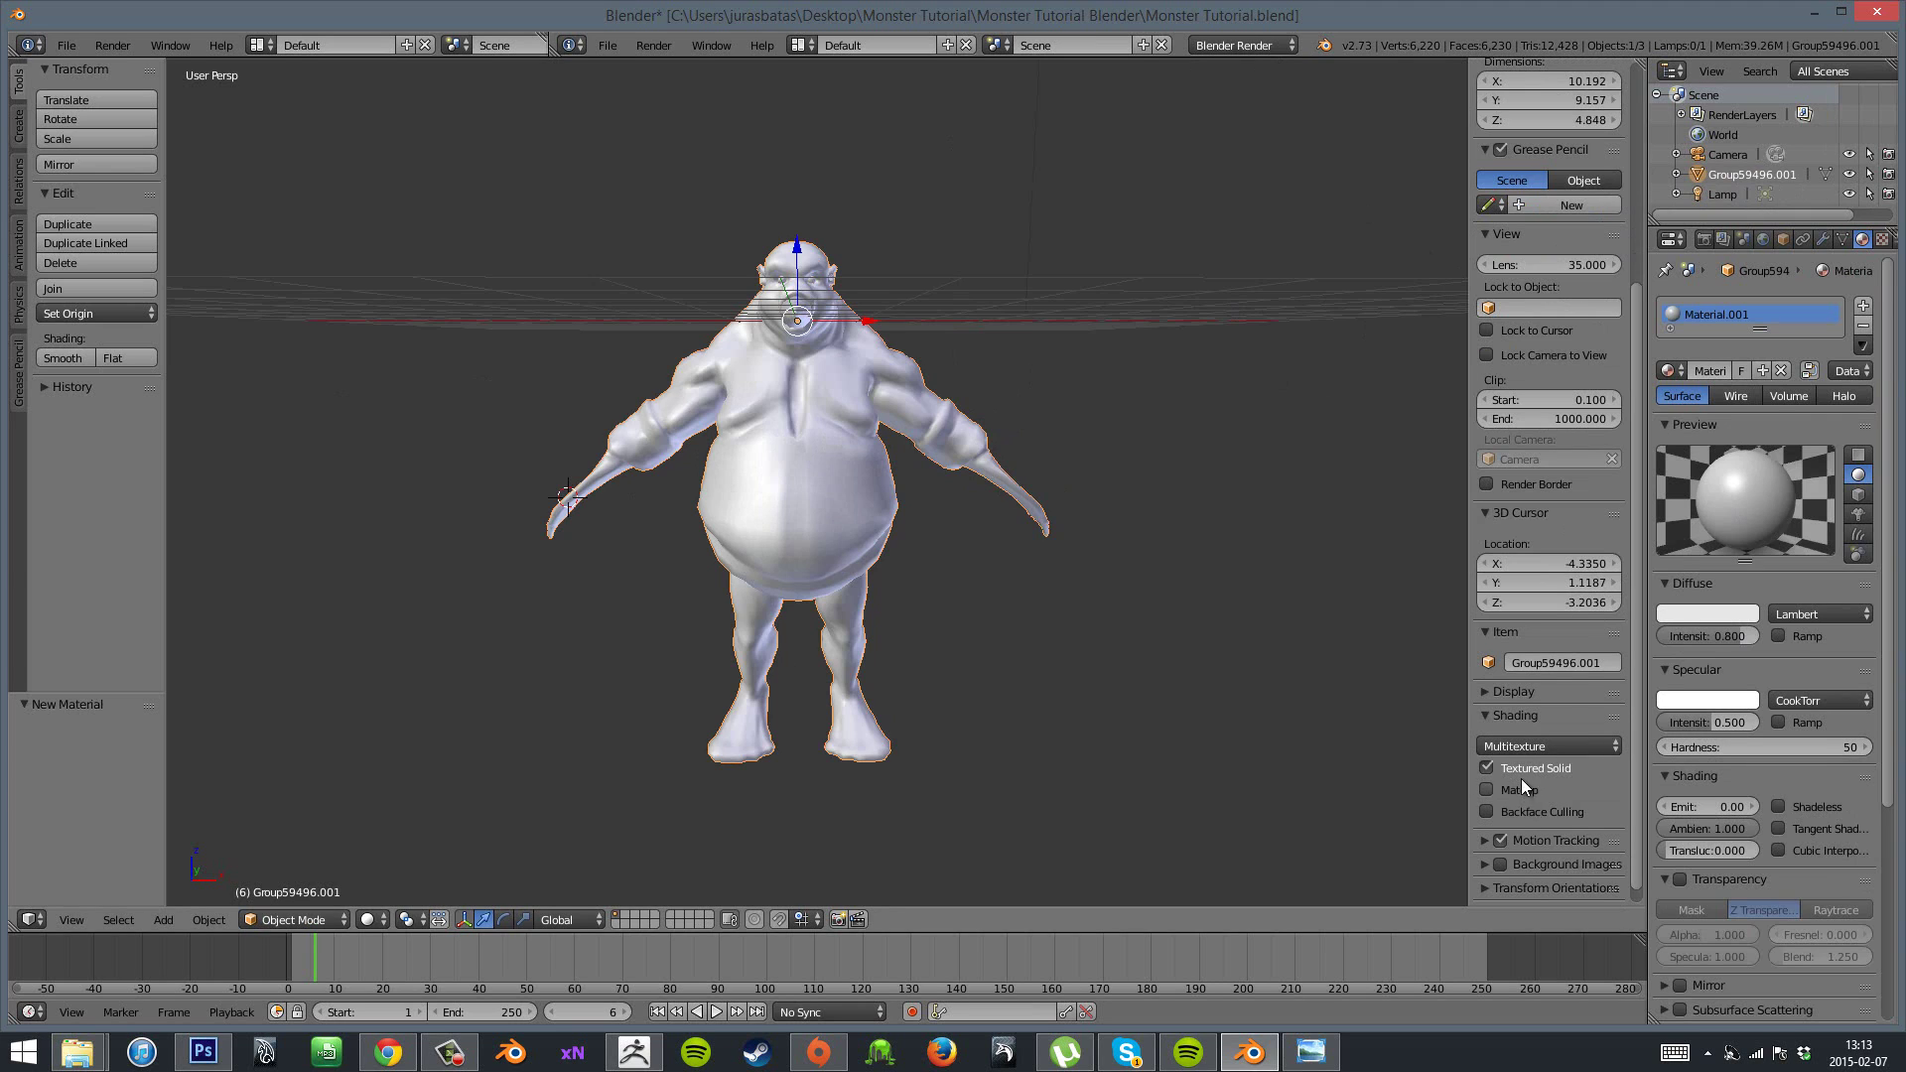
click(1521, 771)
drag(1699, 725, 1598, 728)
scroll(1082, 481, up, 2)
drag(1092, 474, 1045, 488)
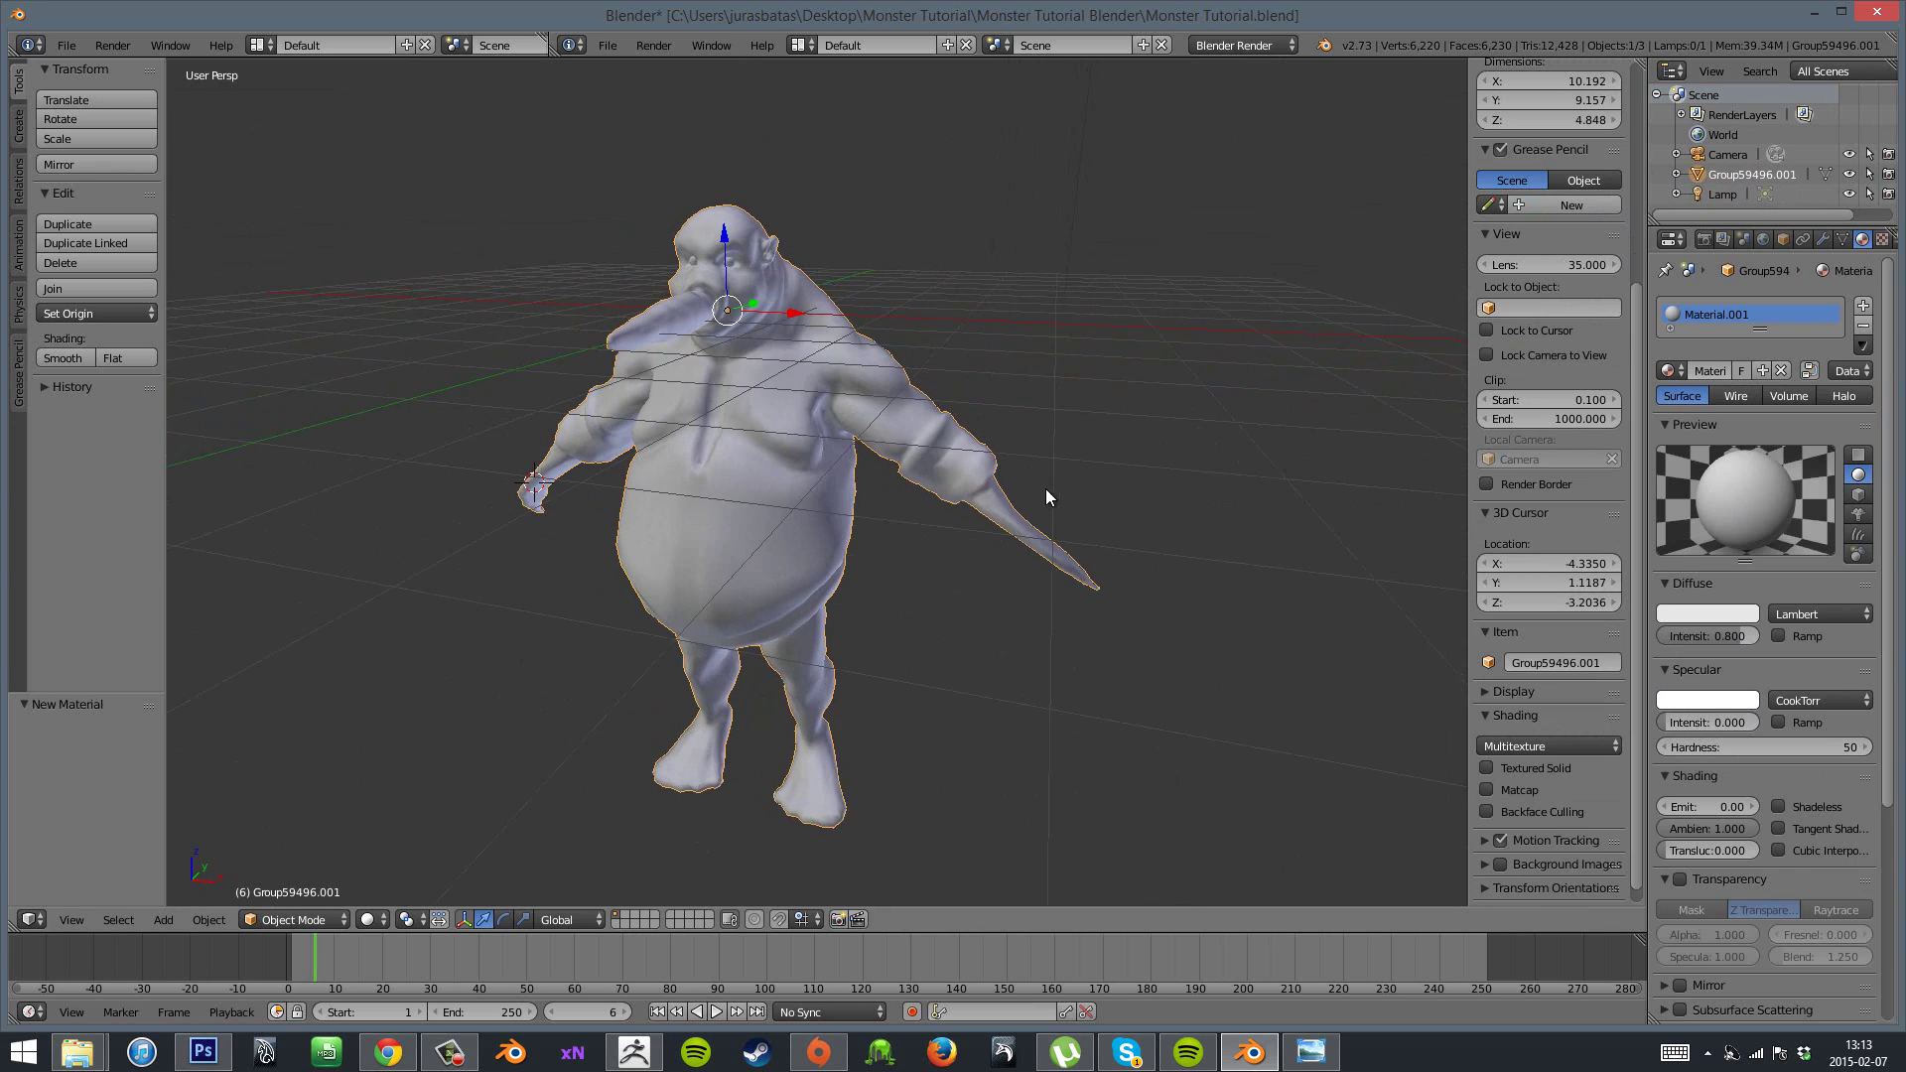
scroll(1219, 478, up, 2)
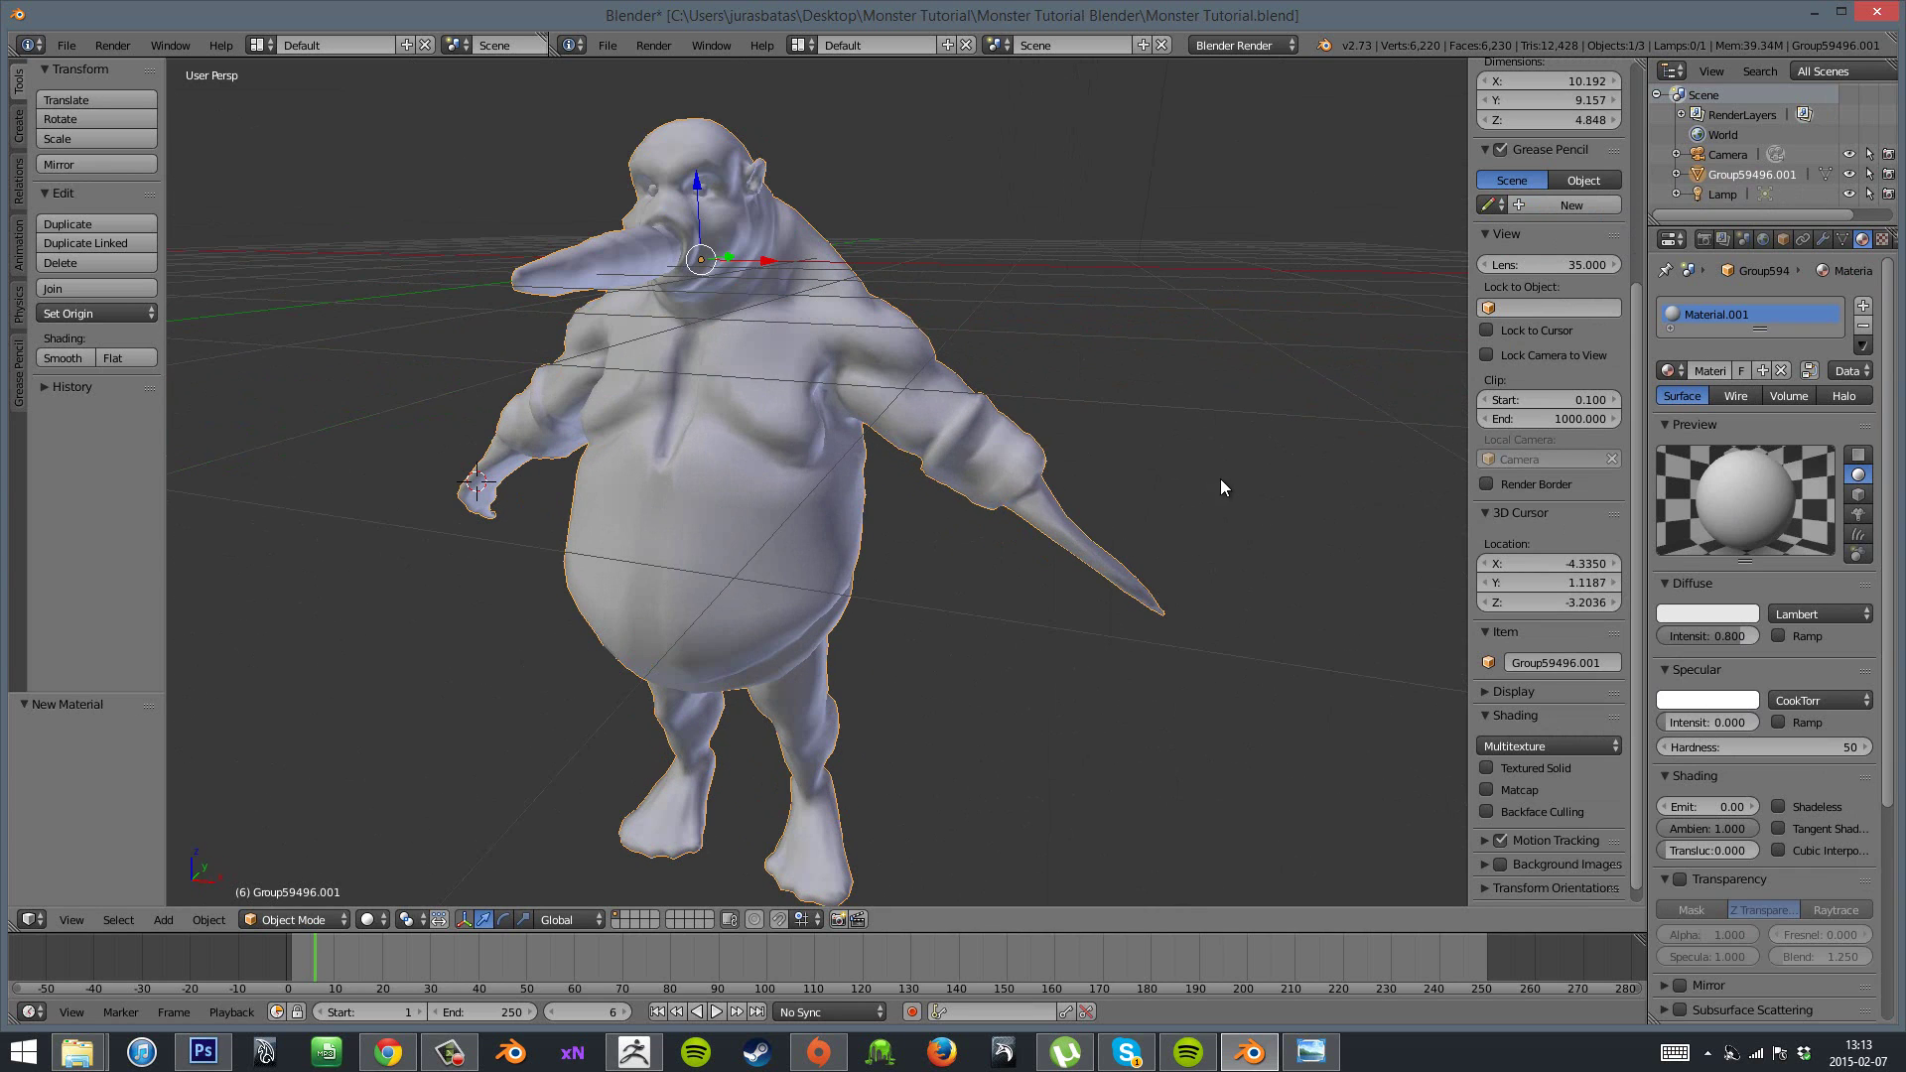
- Add a new image texture to the monster's material and load monster_tutorial_diff.dds from the Texture Maps folder
click(1881, 240)
click(1761, 452)
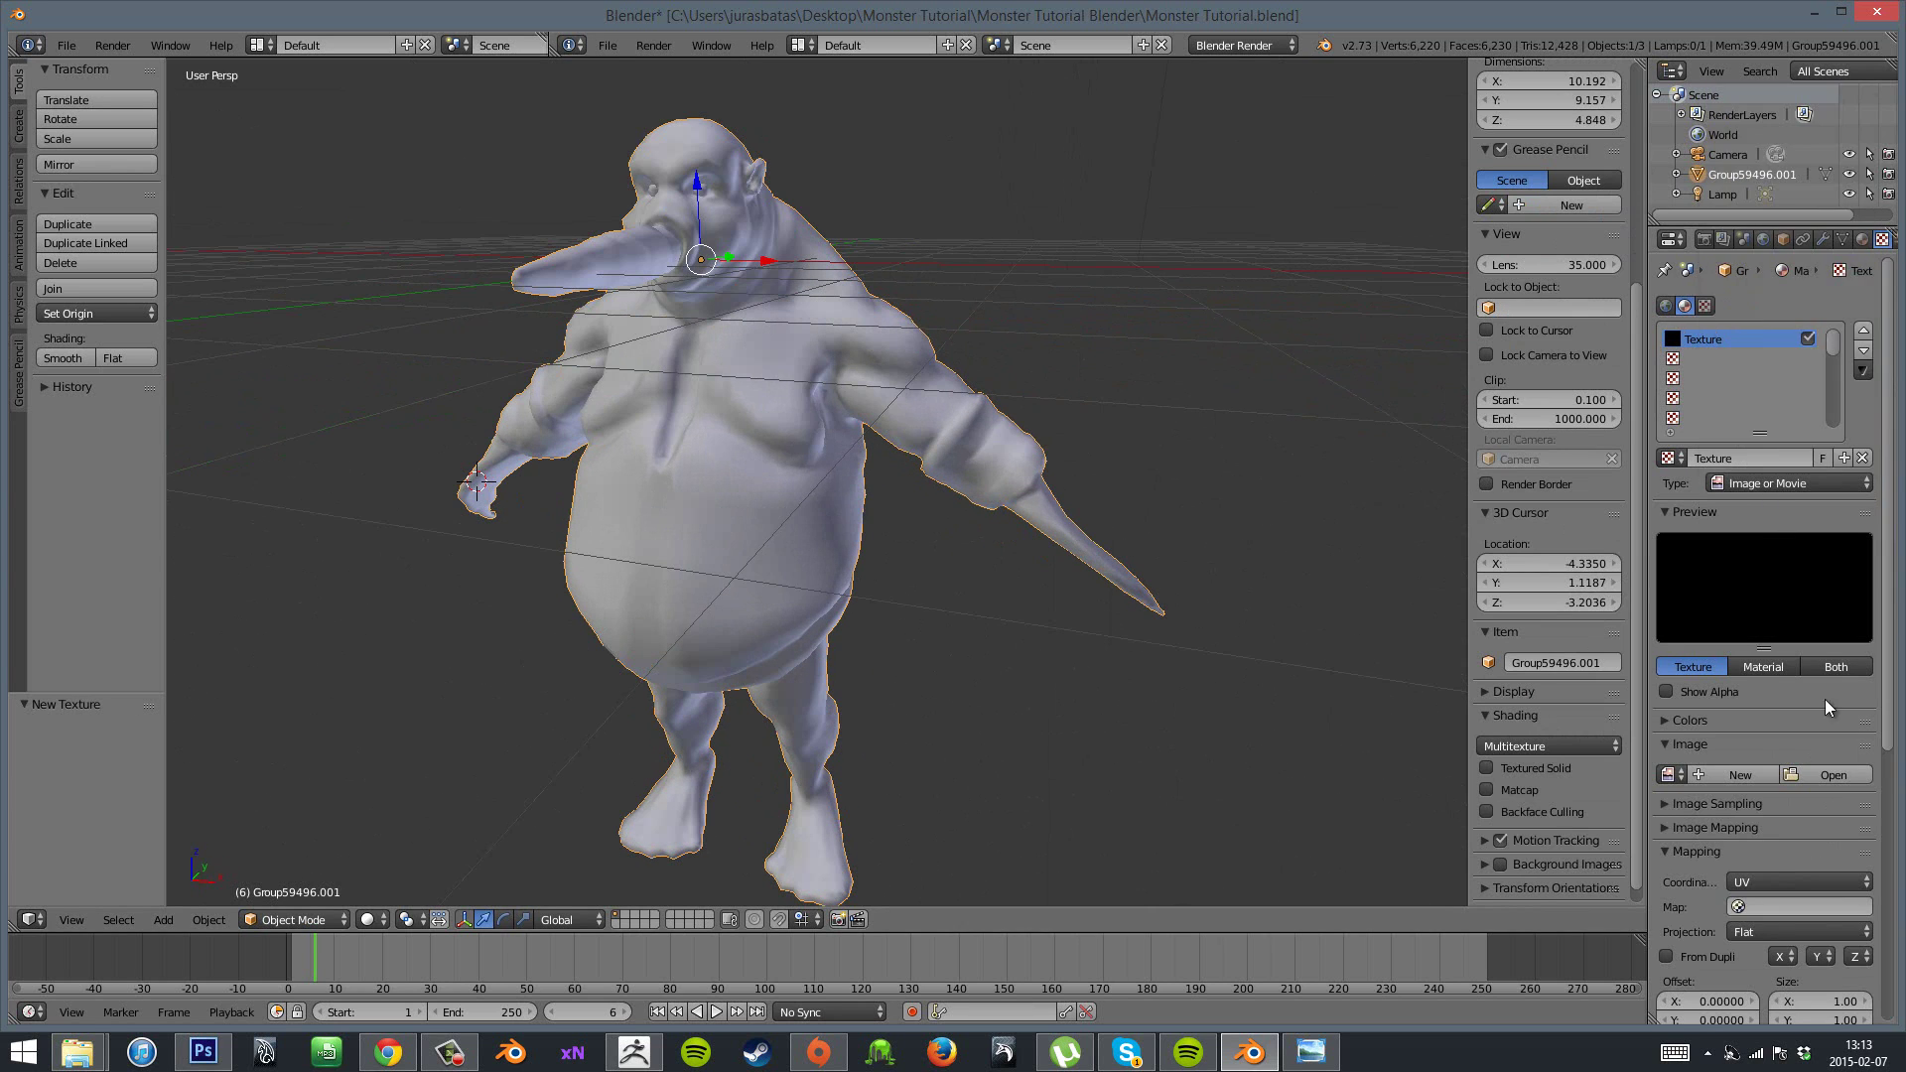
click(1821, 774)
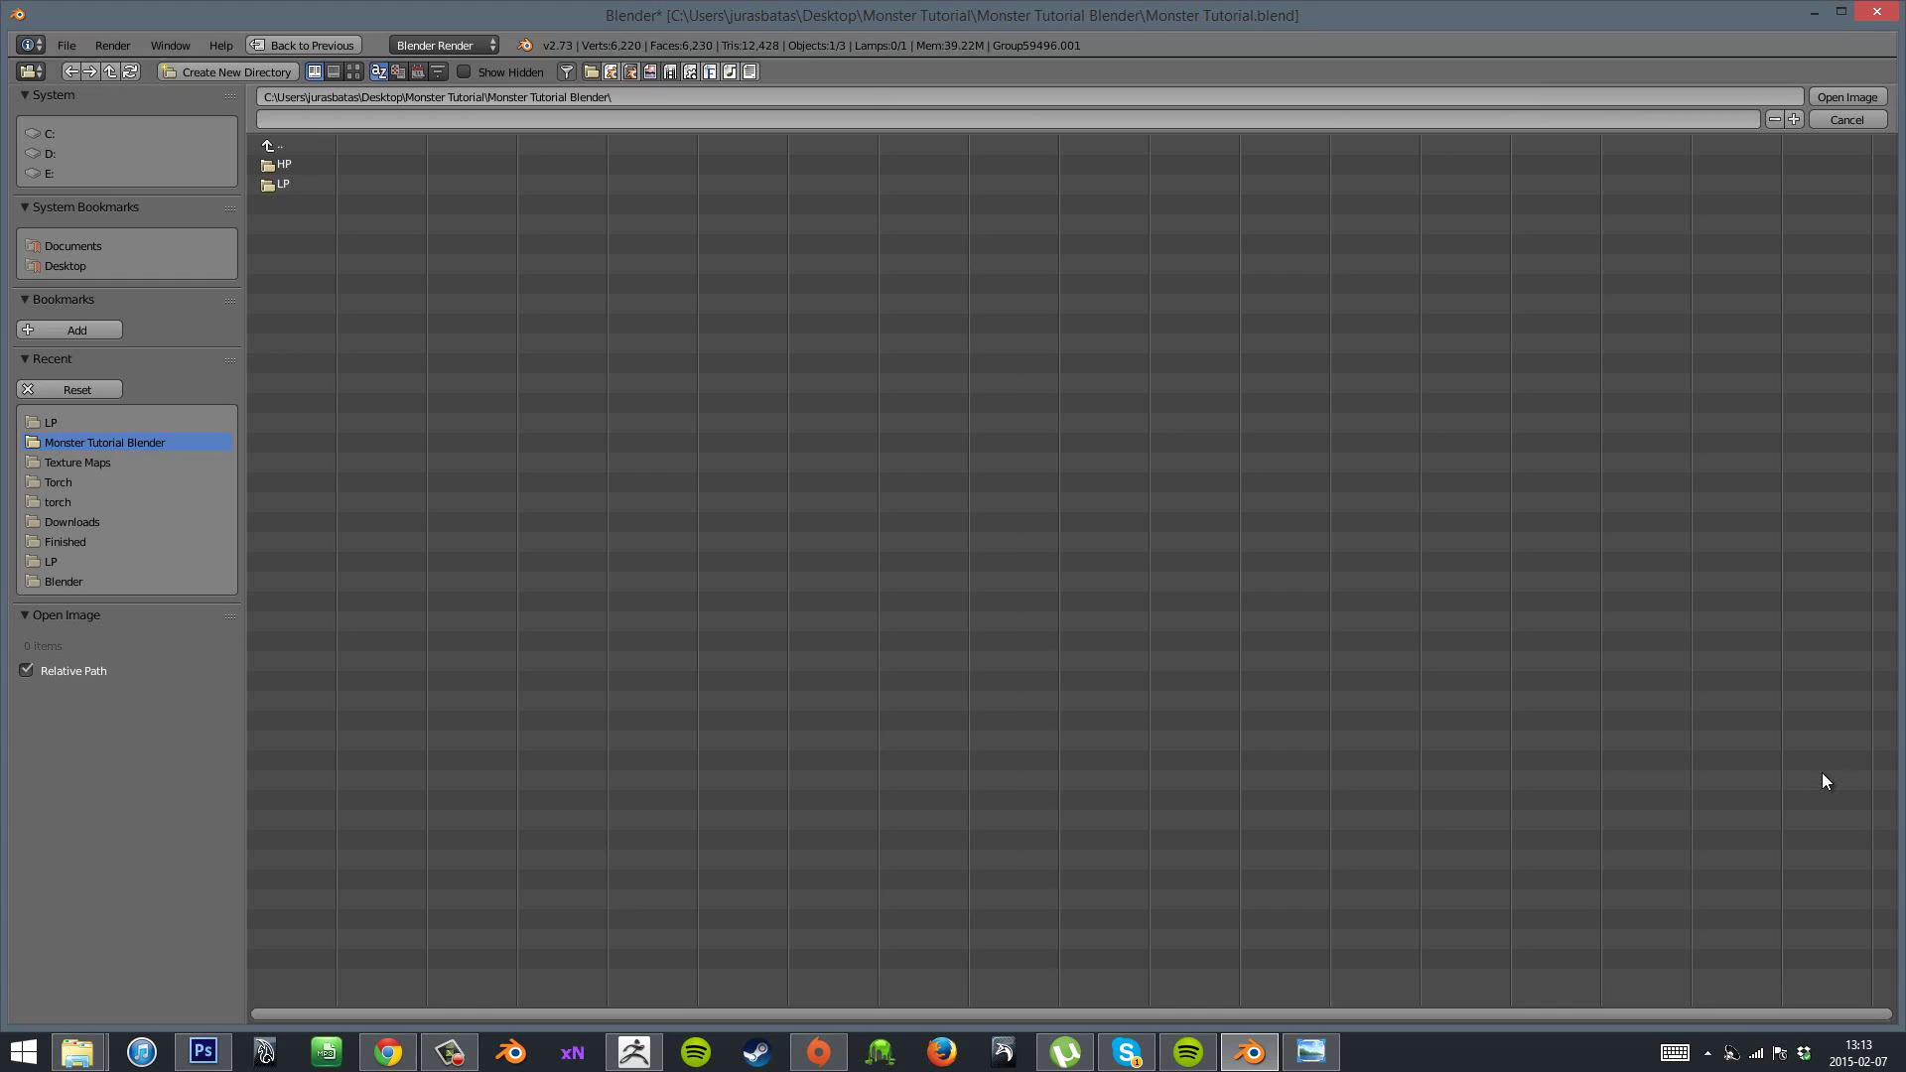
click(274, 145)
click(312, 183)
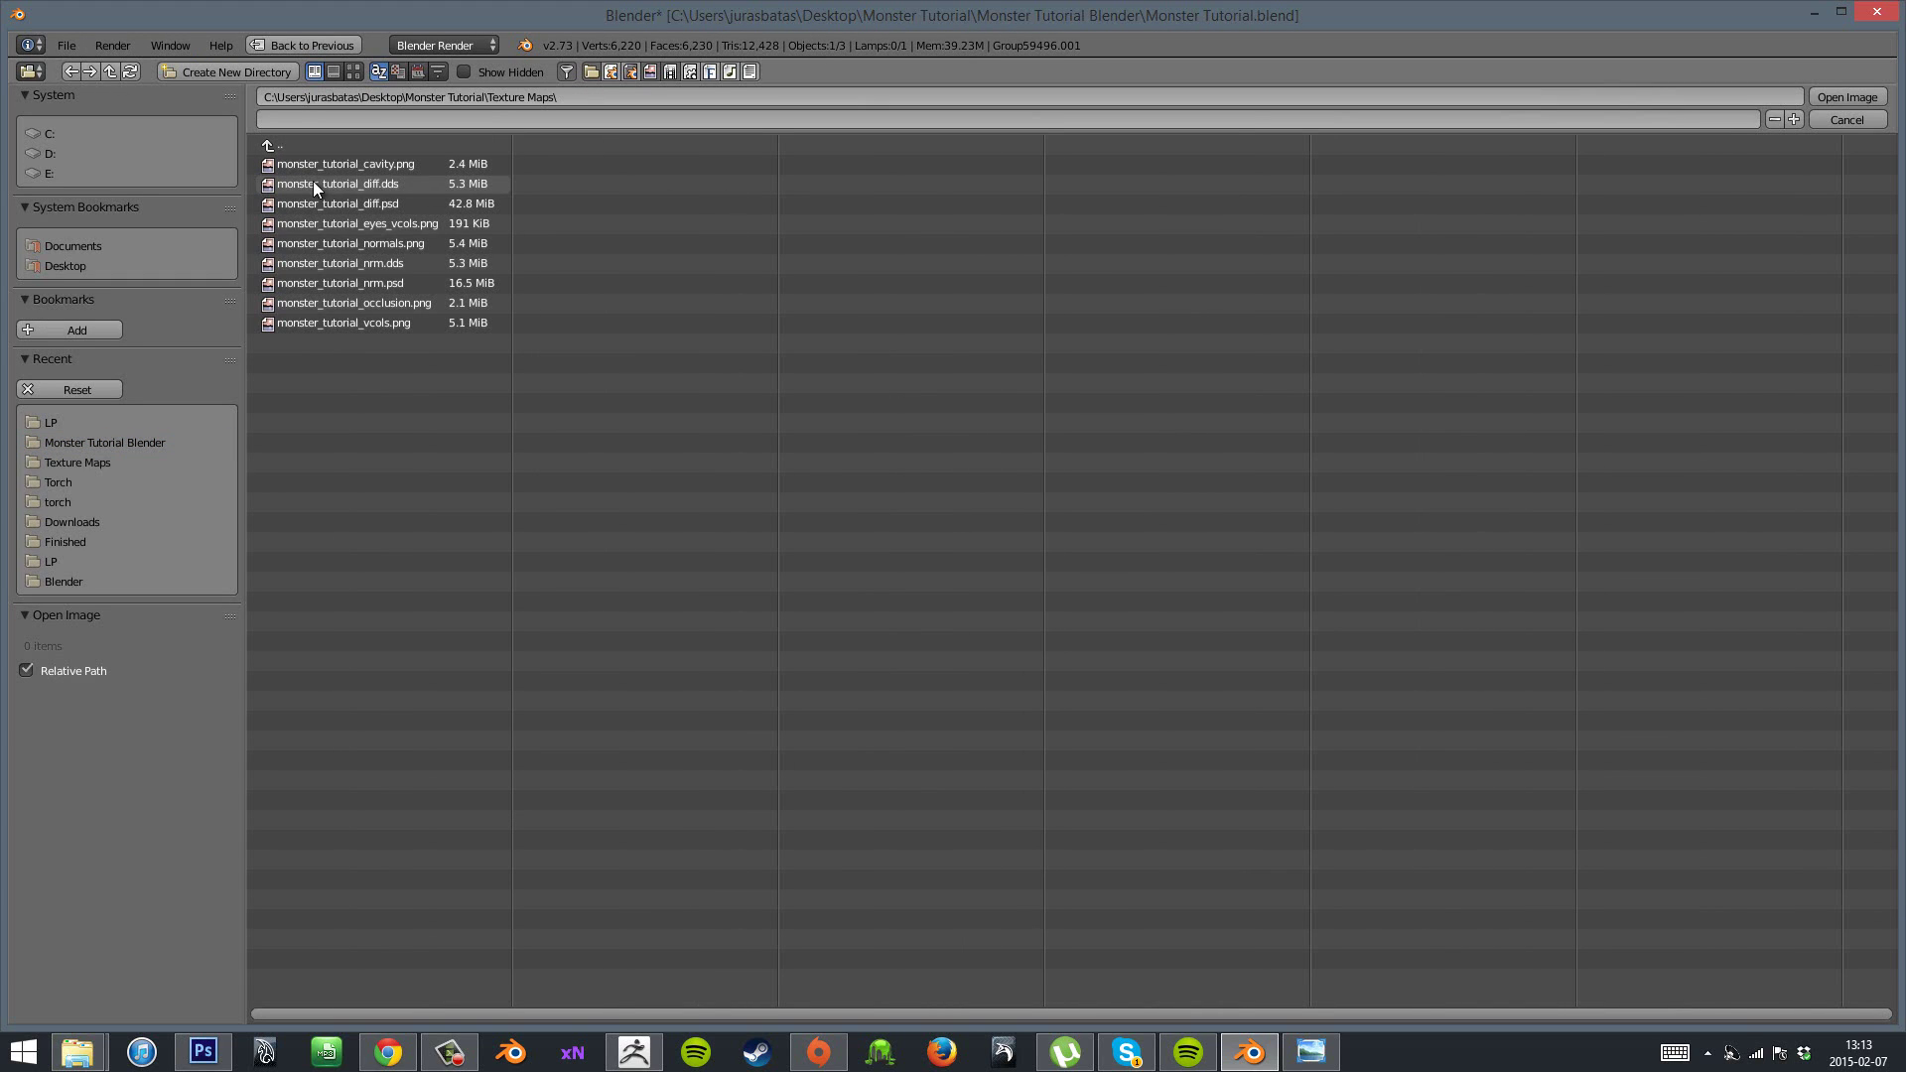
click(397, 187)
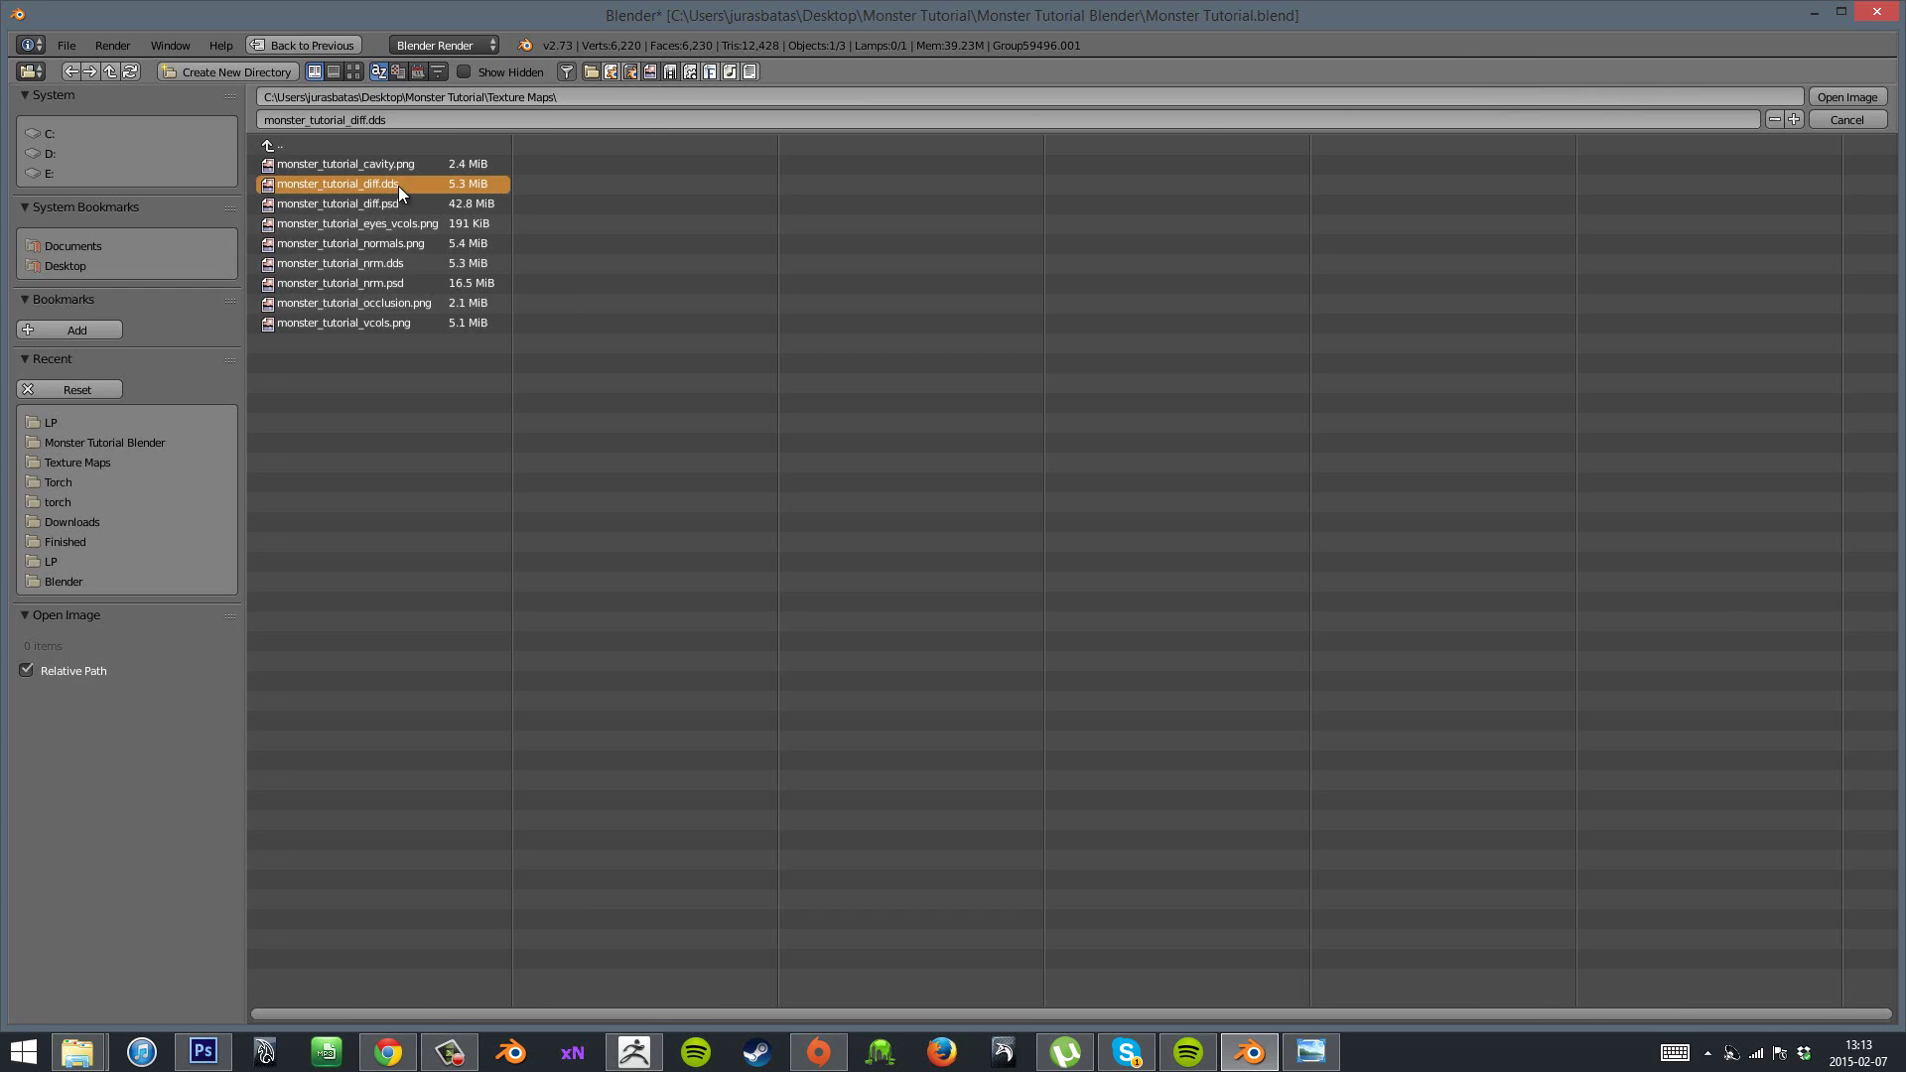
double_click(397, 186)
- Examine the diffuse texture's image sampling, image mapping and extension settings
scroll(1742, 755, down, 3)
scroll(1727, 793, down, 4)
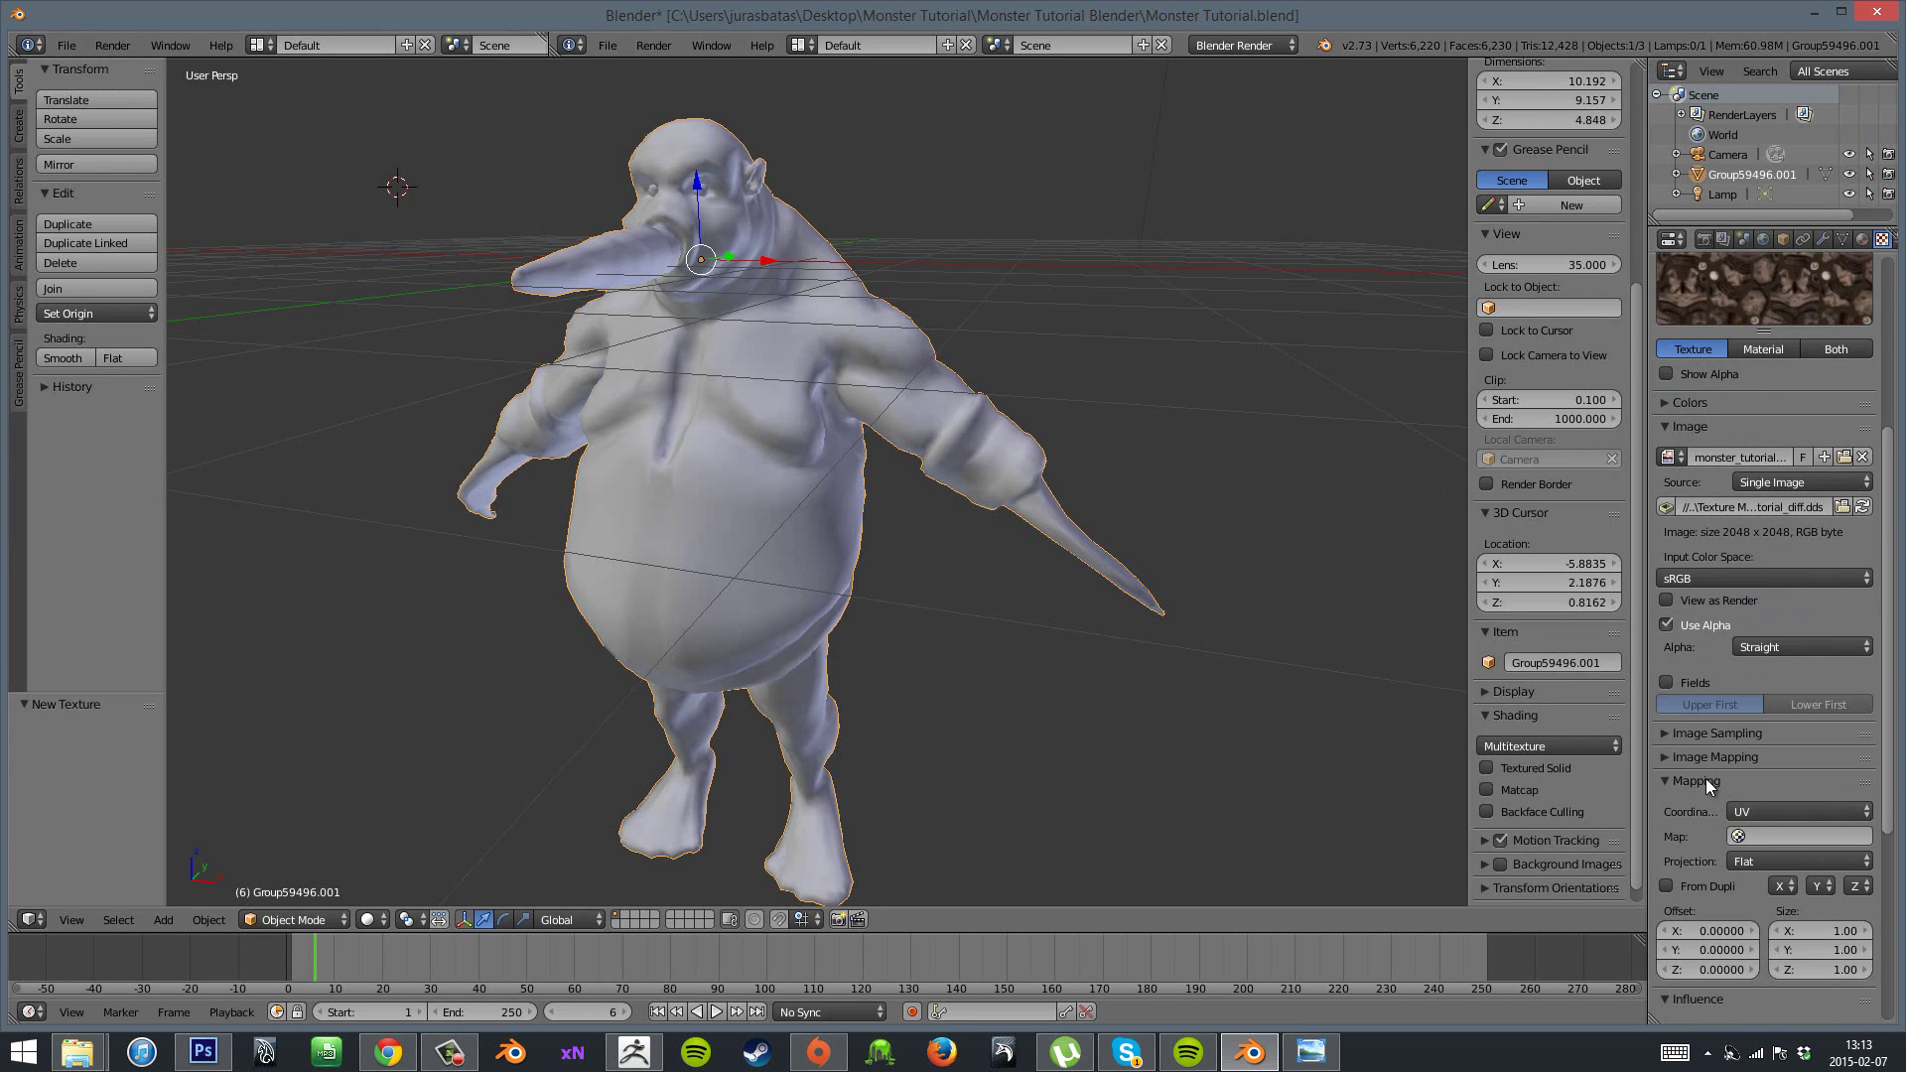
click(1705, 756)
click(1719, 732)
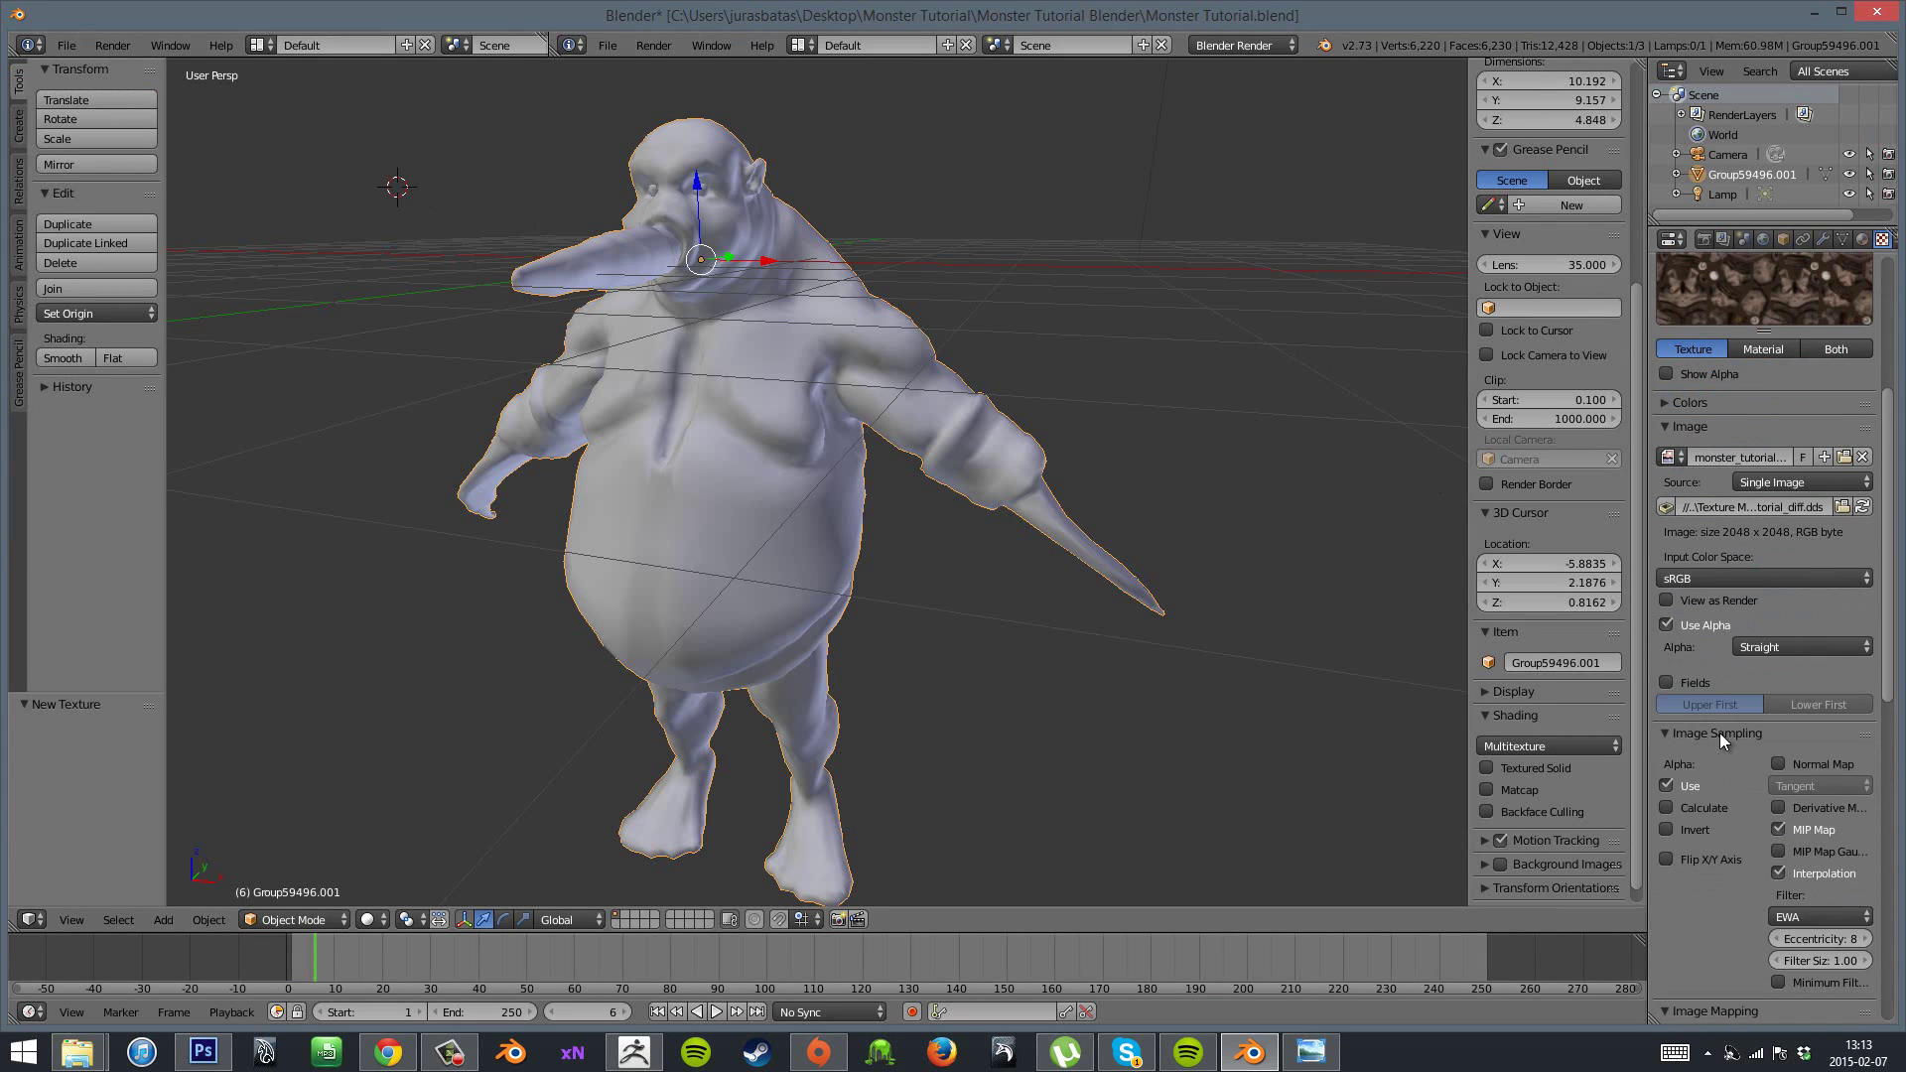
scroll(1736, 737, down, 1)
scroll(1736, 737, down, 3)
click(1755, 877)
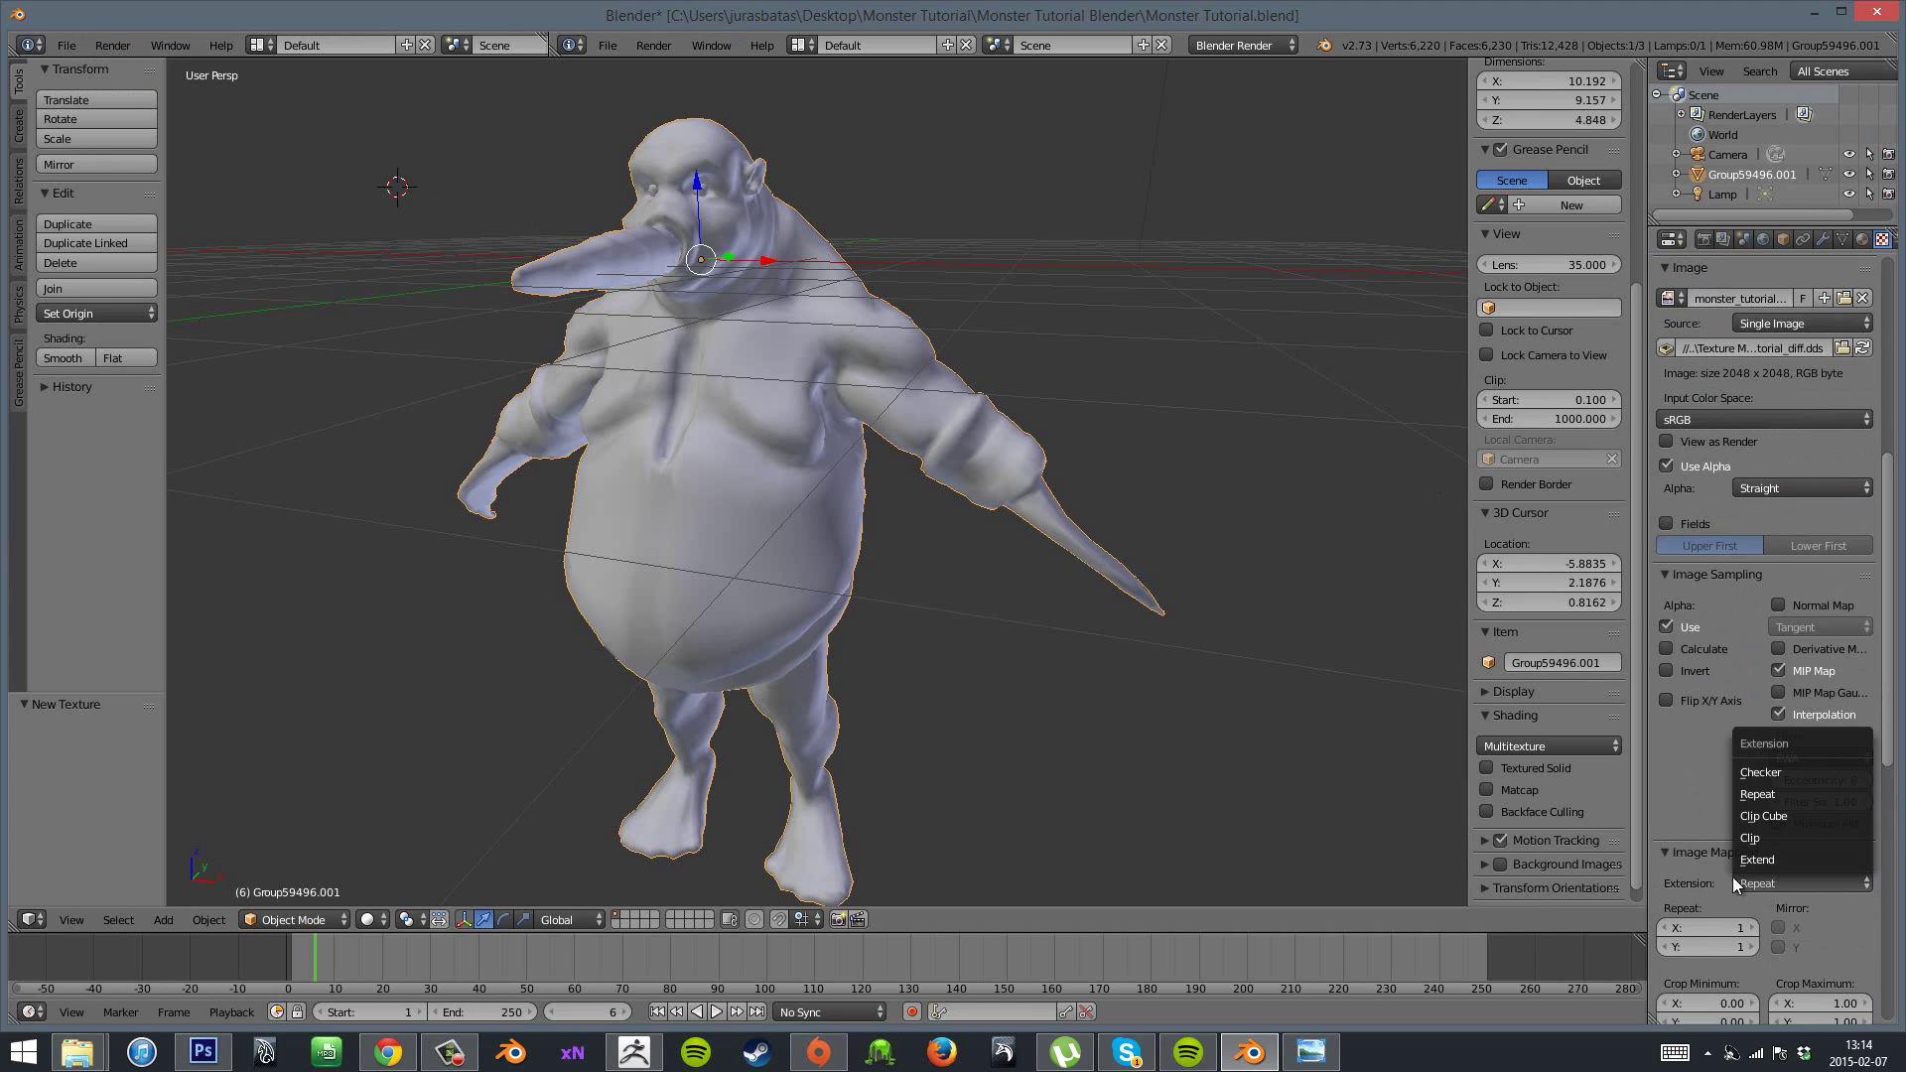
scroll(1722, 794, up, 6)
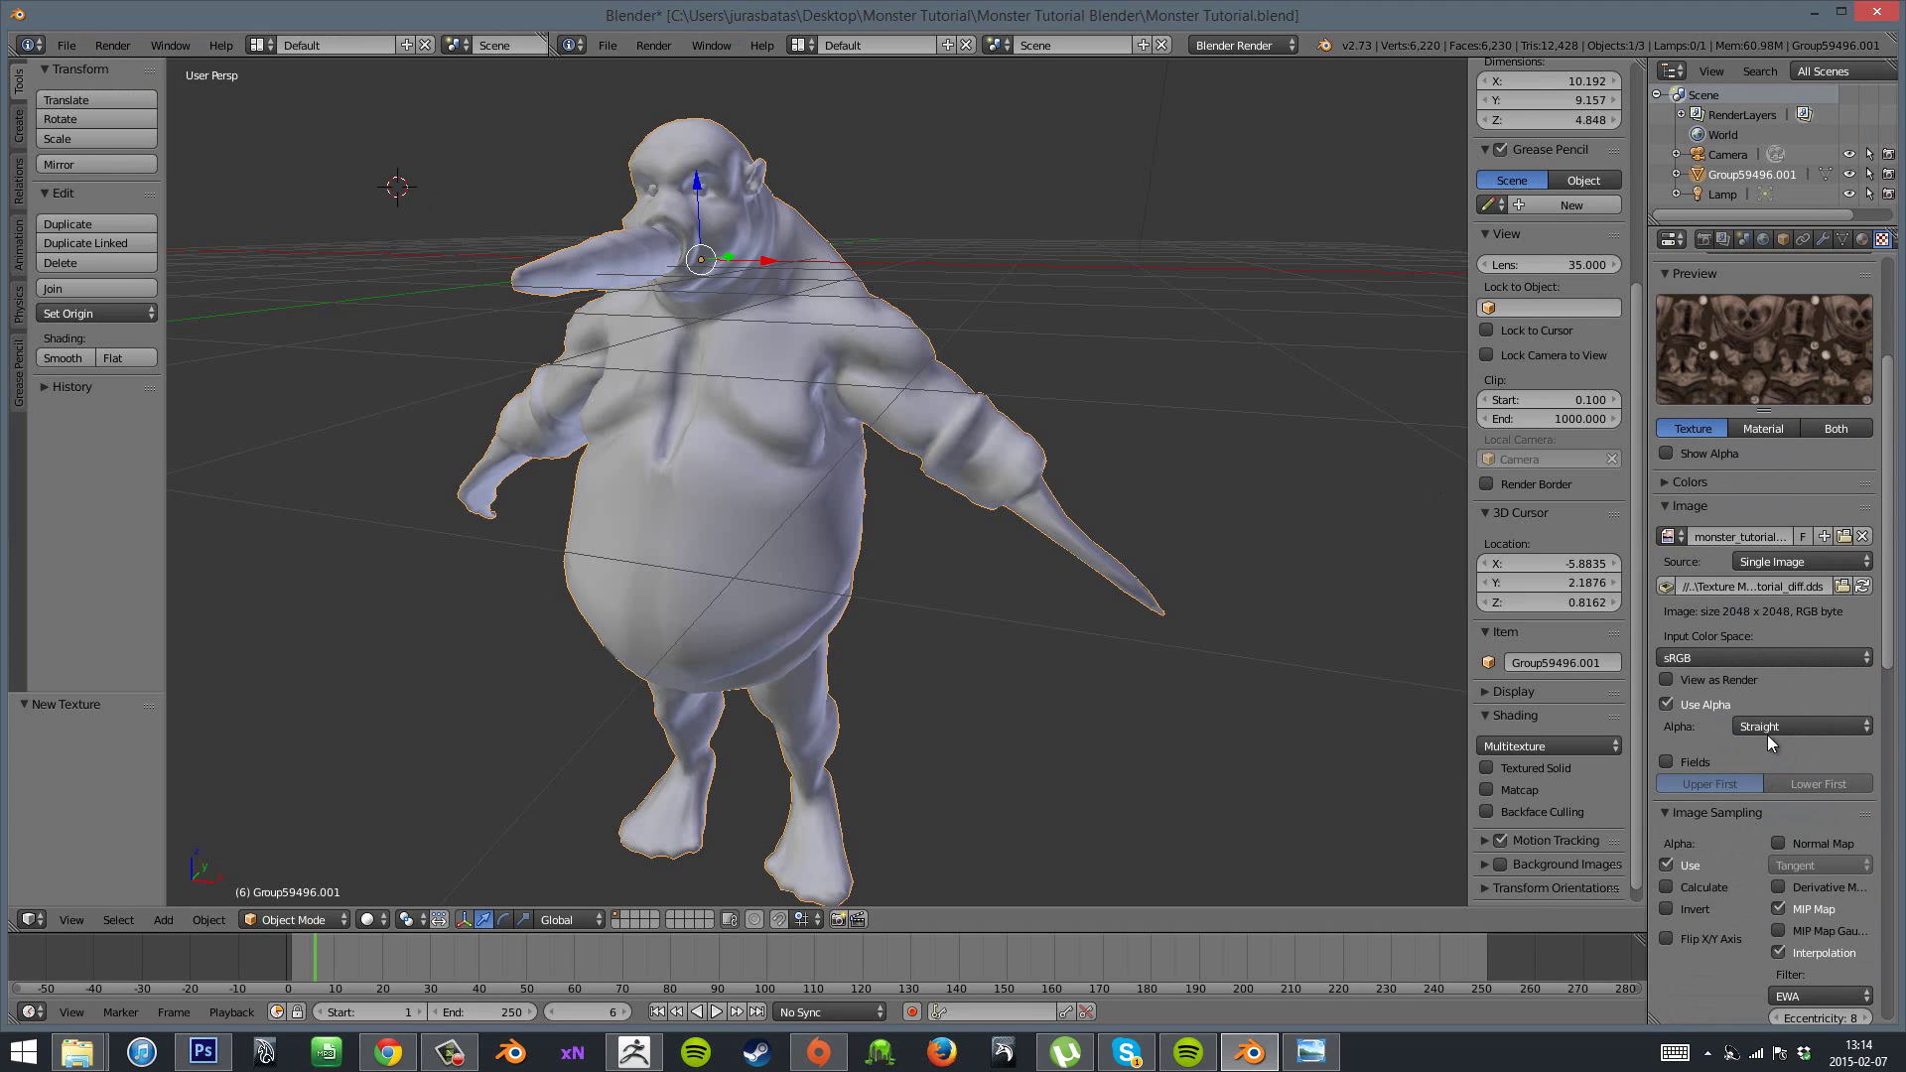
scroll(1817, 658, down, 6)
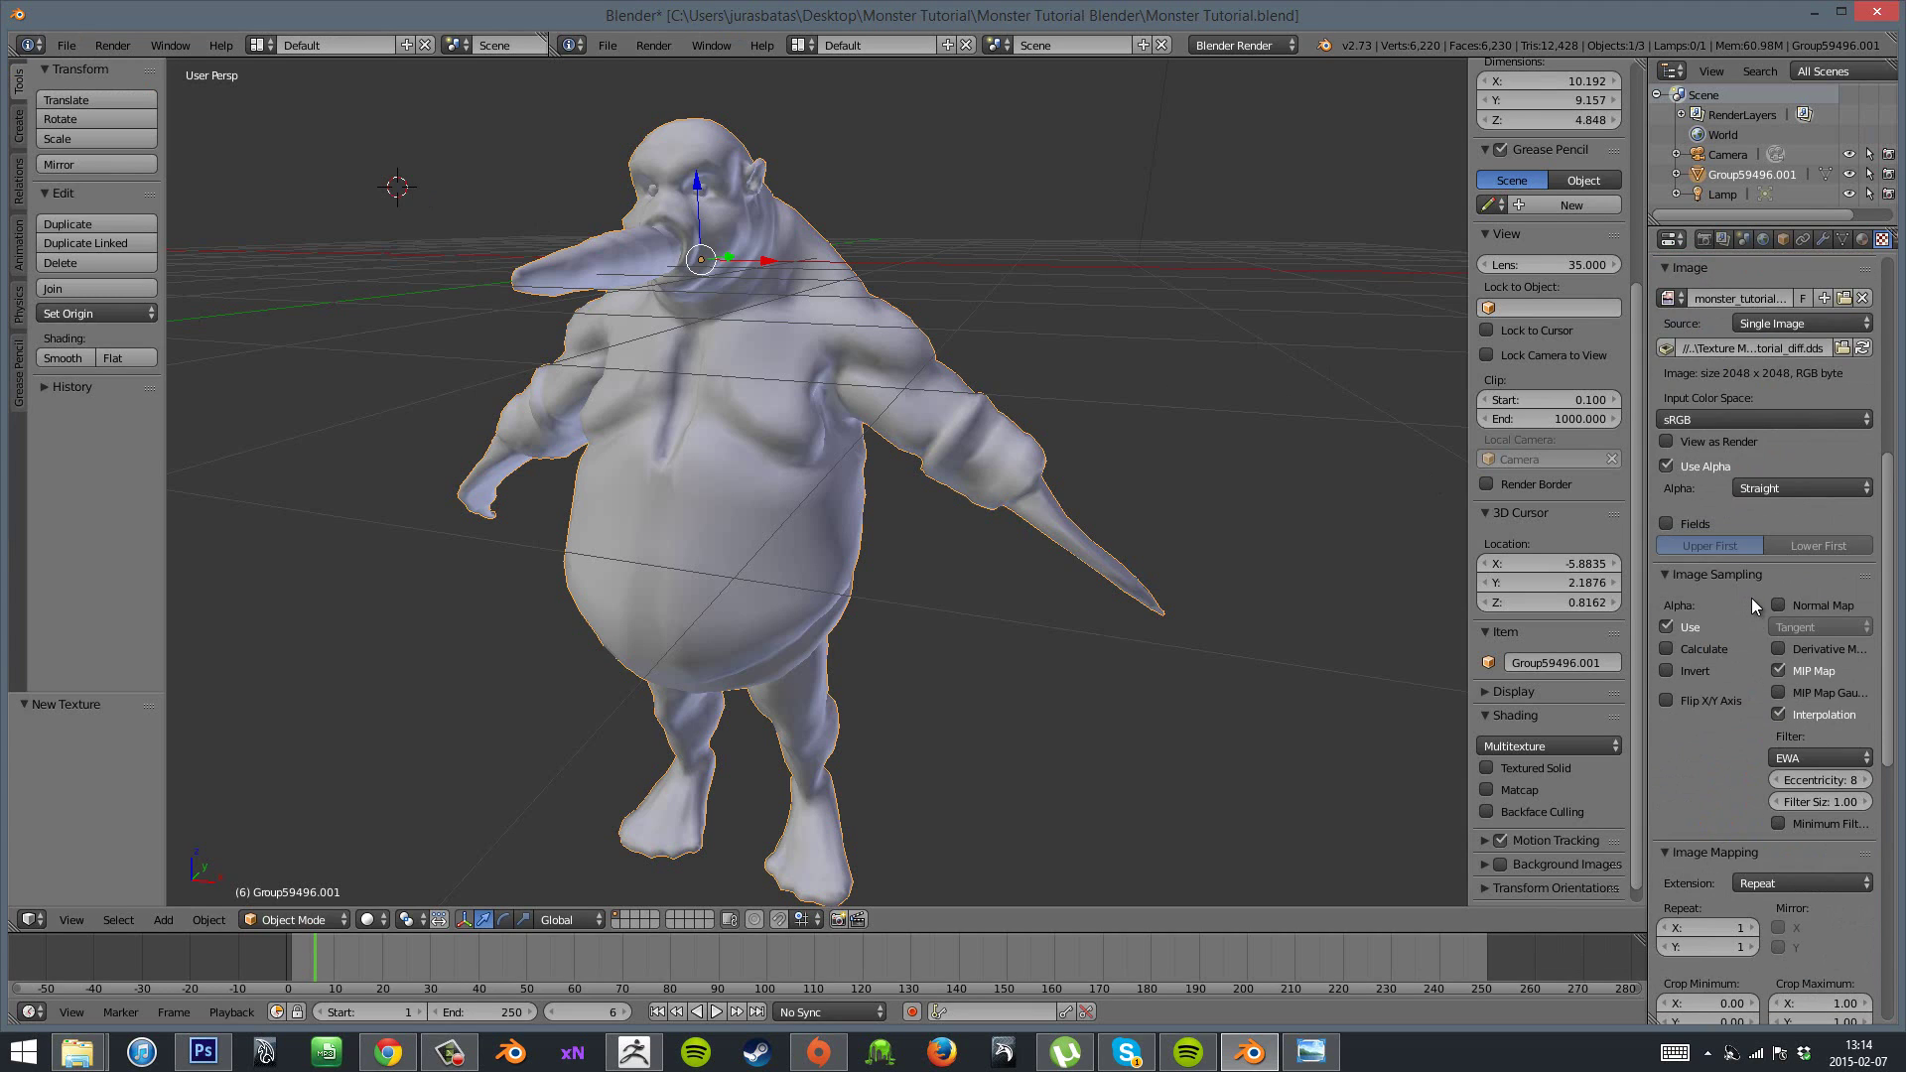
scroll(1759, 595, down, 7)
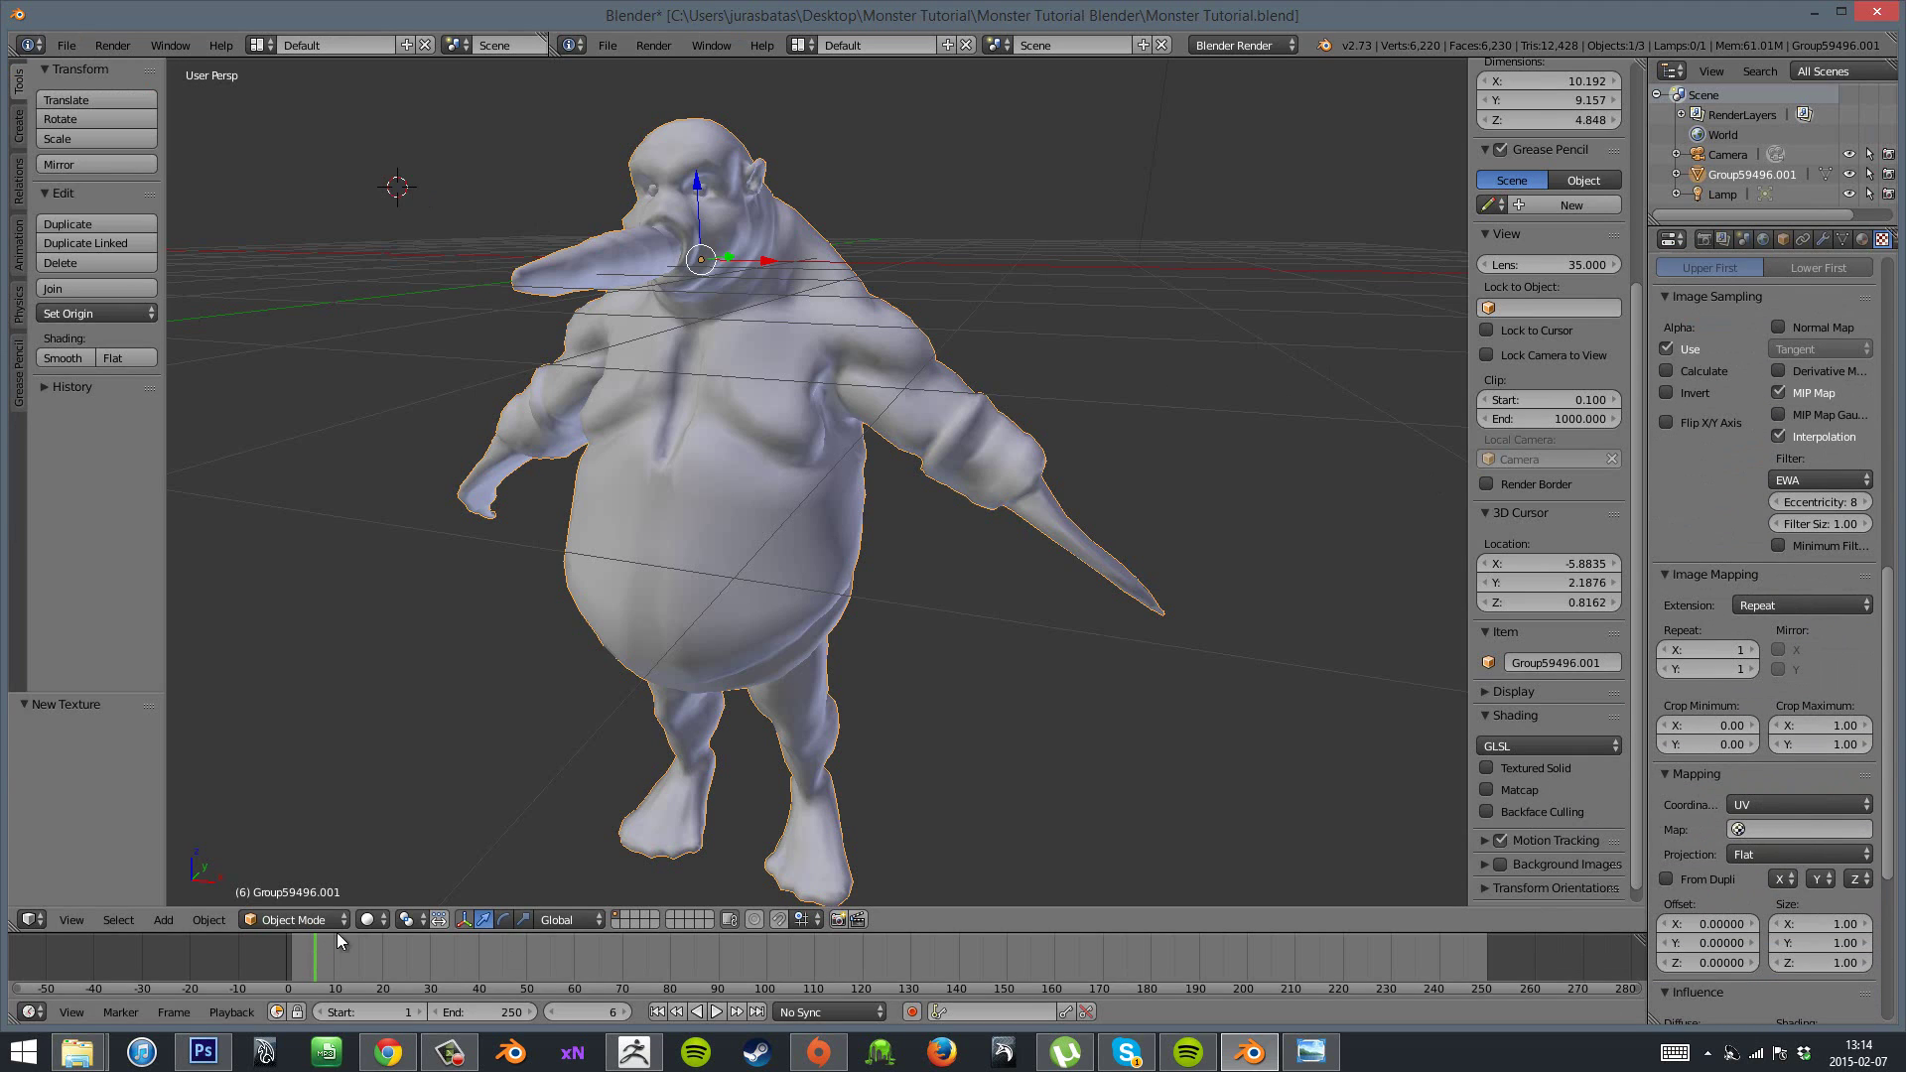
- Use GLSL shading and display the 3D view in Texture mode
click(368, 919)
click(419, 841)
scroll(1132, 631, down, 1)
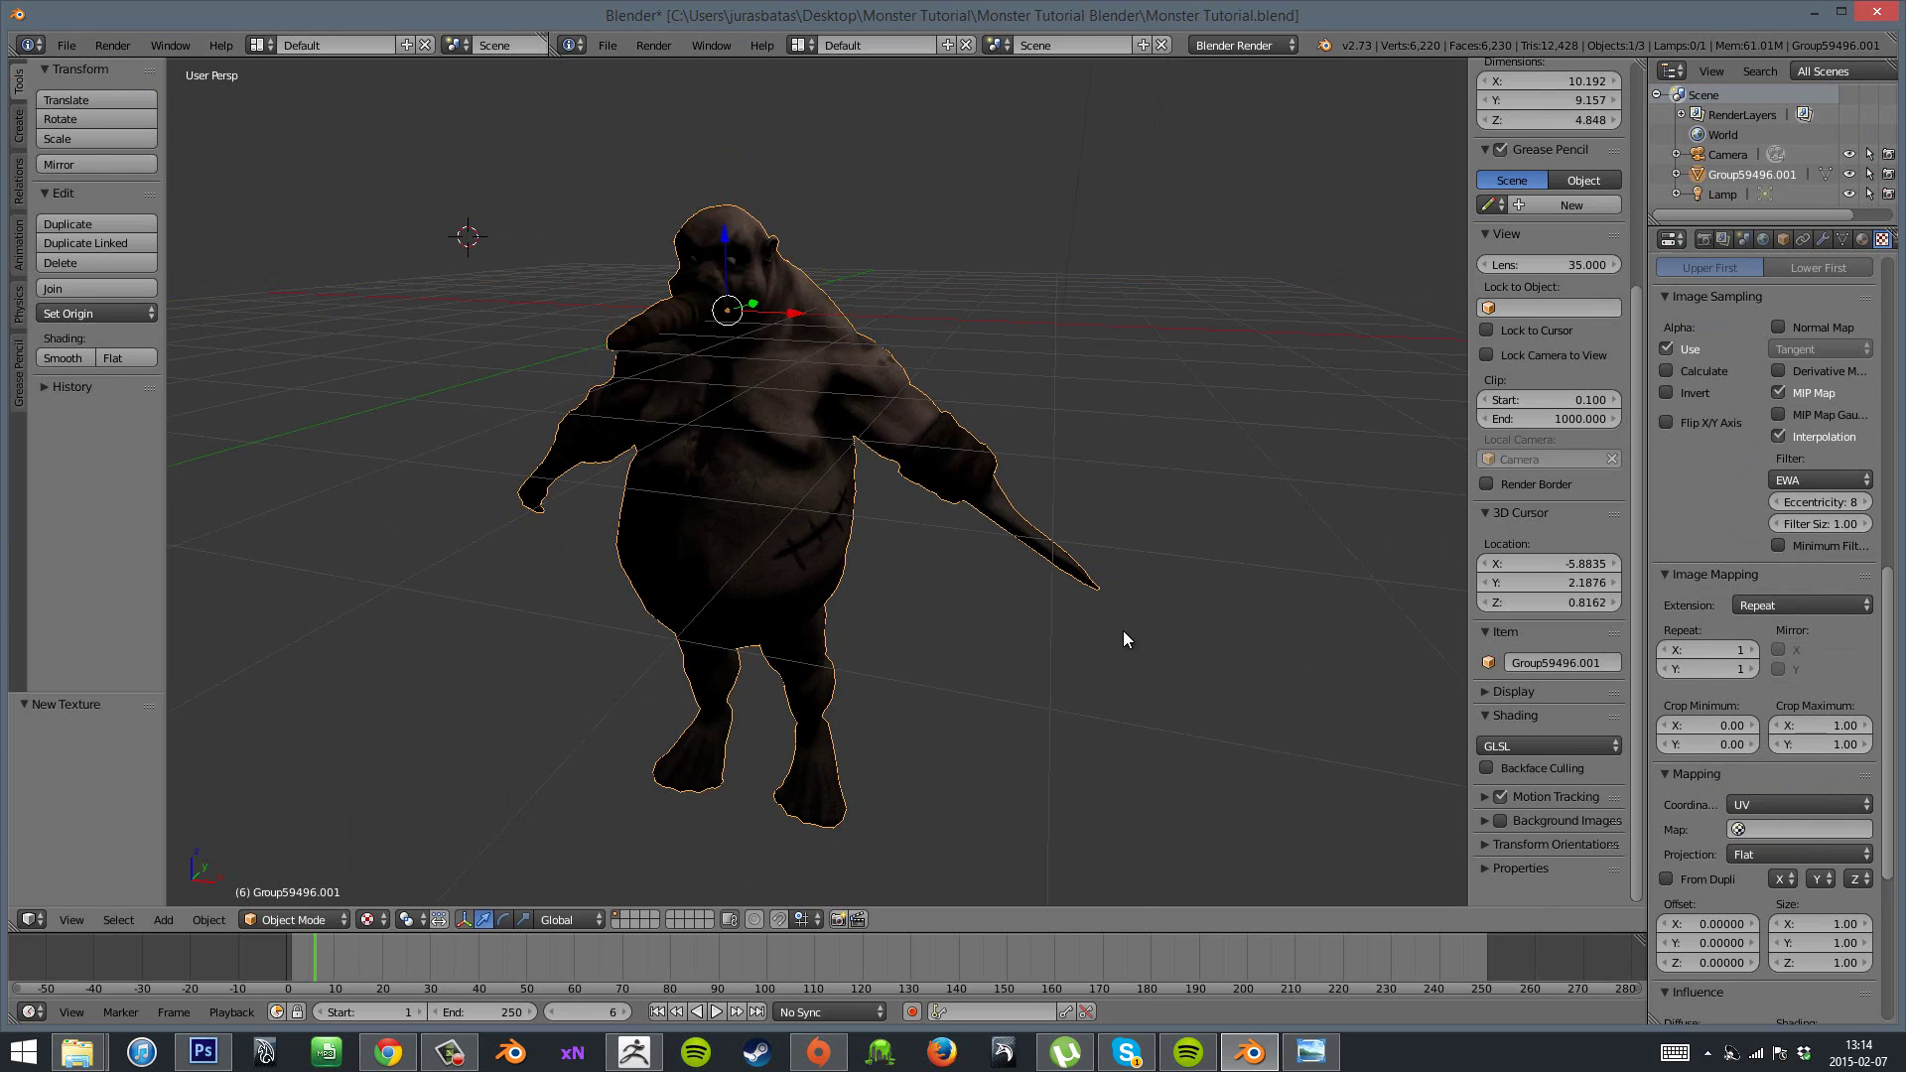
- Add a Hemi lamp and rotate it by about -30° so it lights the monster
key(shift+a)
mouse_move(1125, 862)
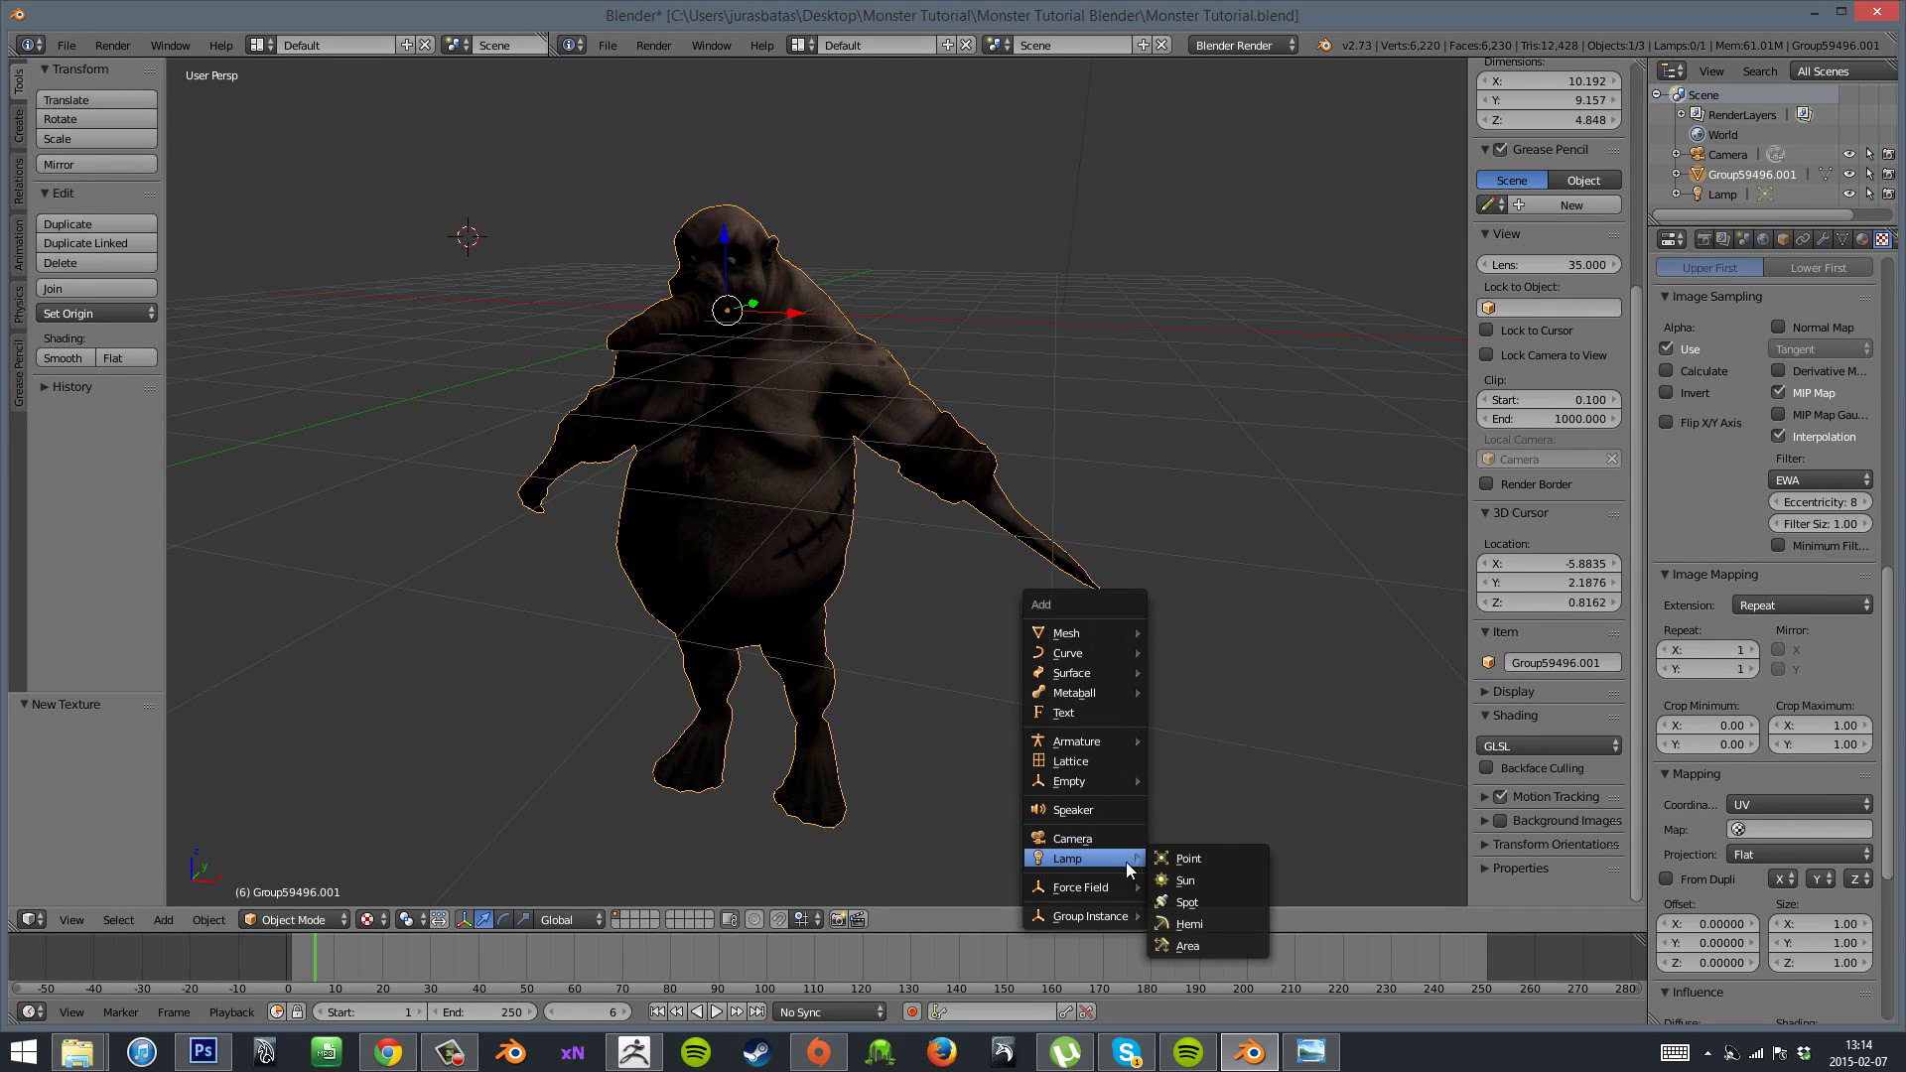
click(1211, 920)
key(r)
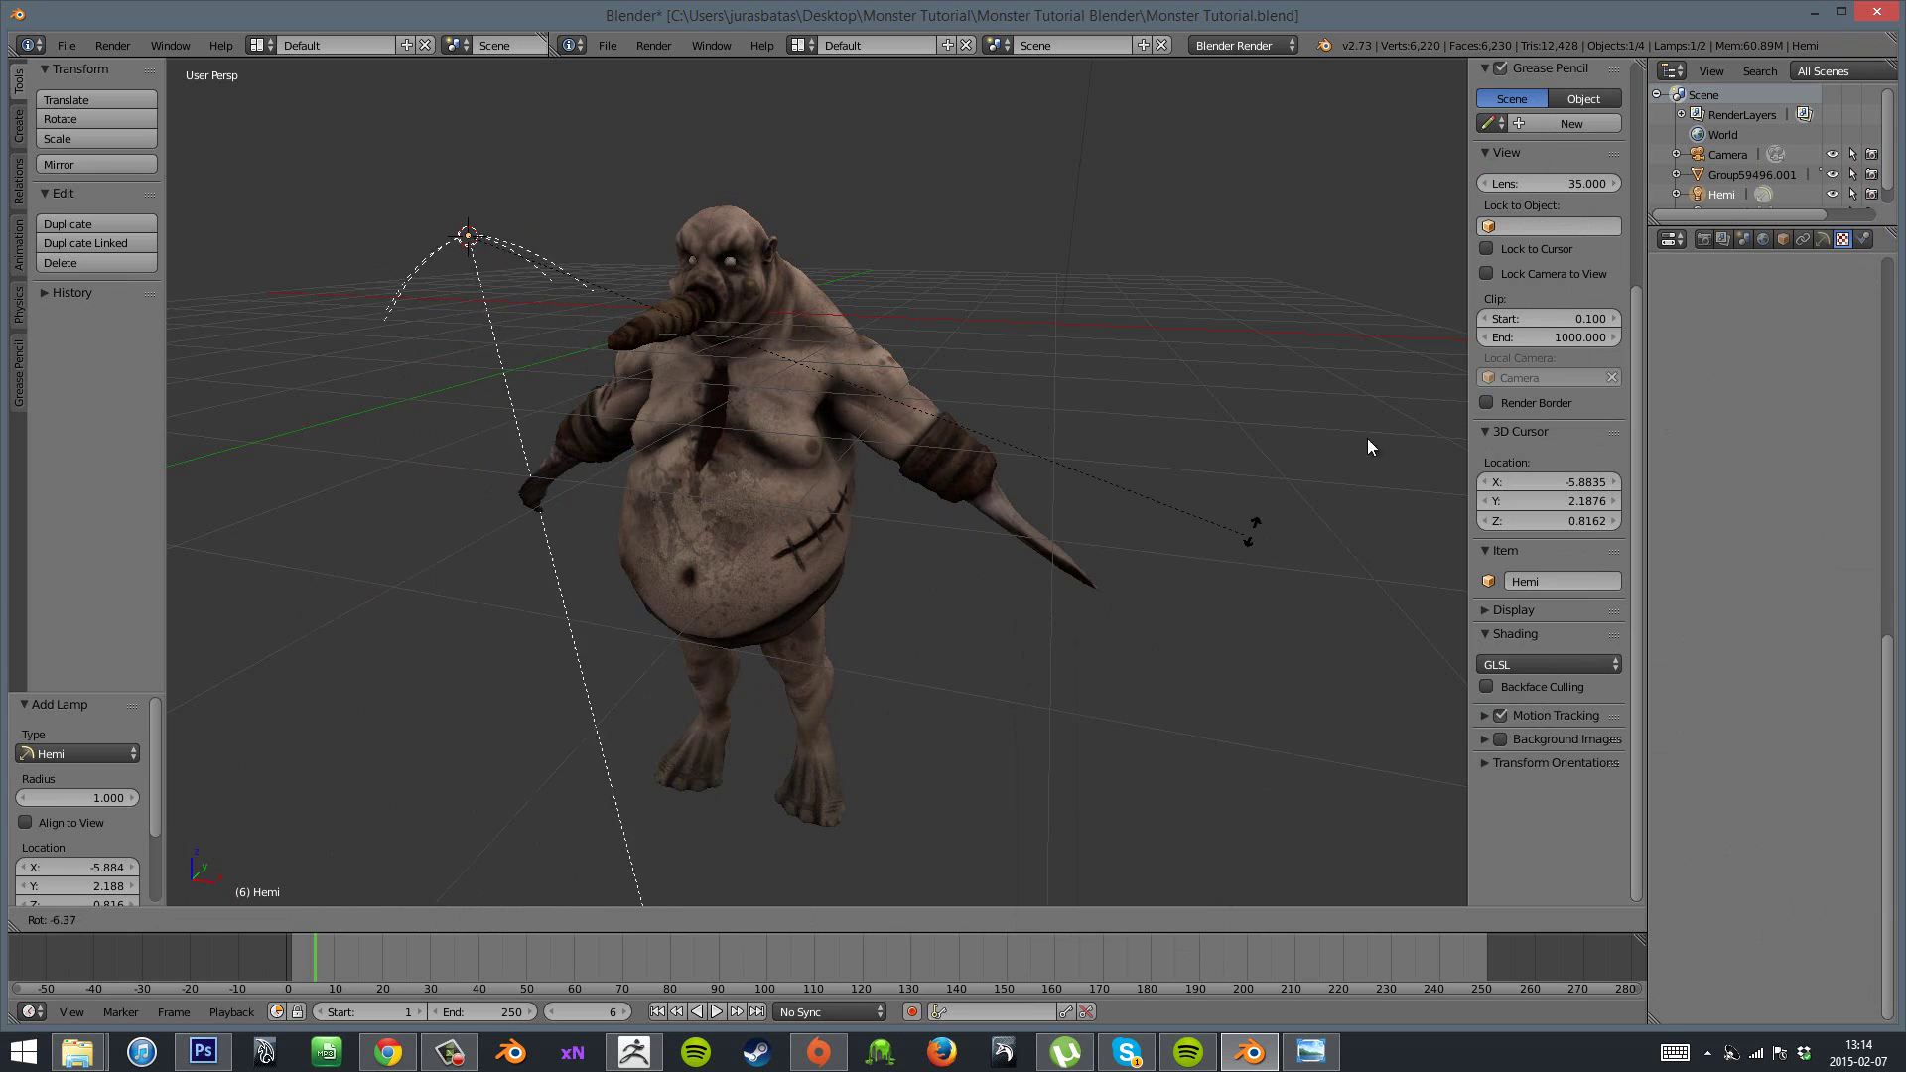
click(1340, 202)
- Select the monster and add a second image texture in the next slot of its material
scroll(1070, 451, up, 1)
drag(1070, 451, 1281, 486)
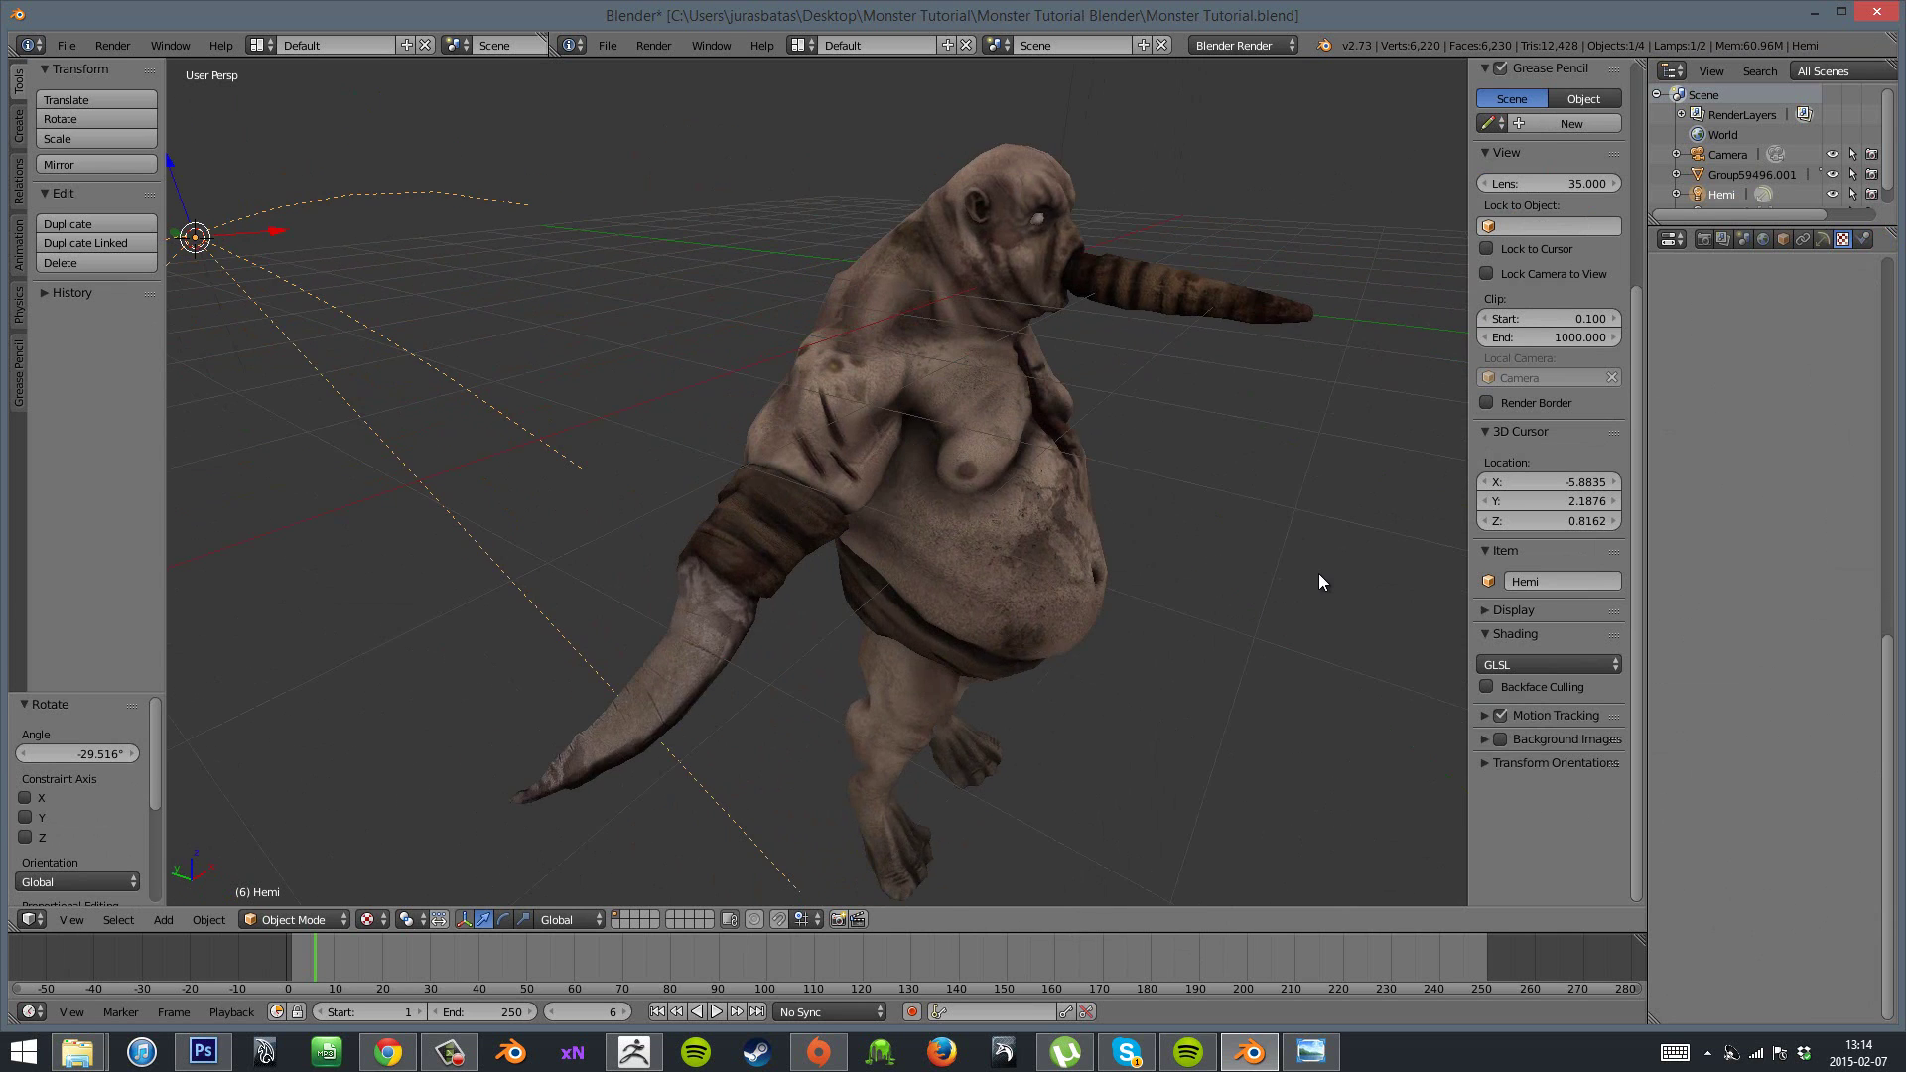
scroll(1291, 586, up, 1)
scroll(1236, 602, down, 4)
drag(1301, 553, 1132, 616)
right_click(801, 454)
scroll(809, 461, up, 3)
scroll(1813, 431, up, 15)
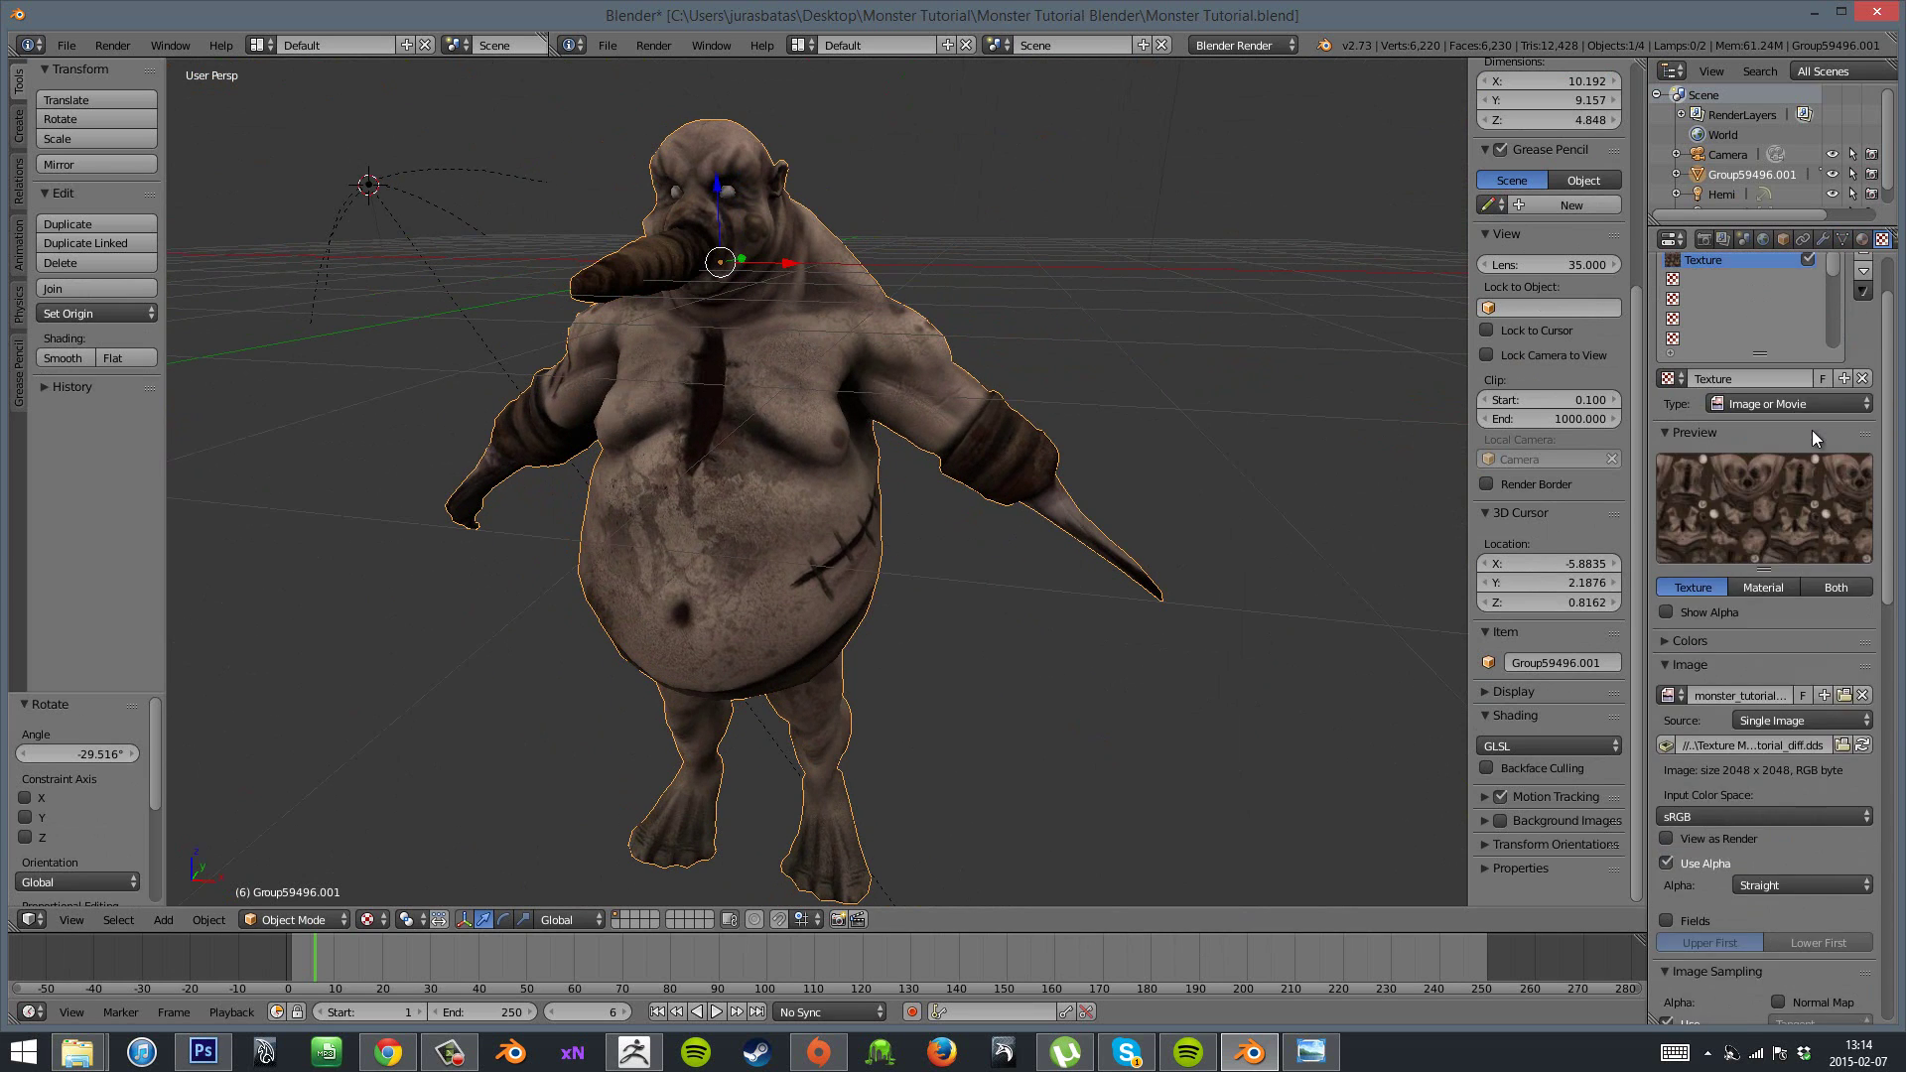
click(1695, 361)
click(1831, 461)
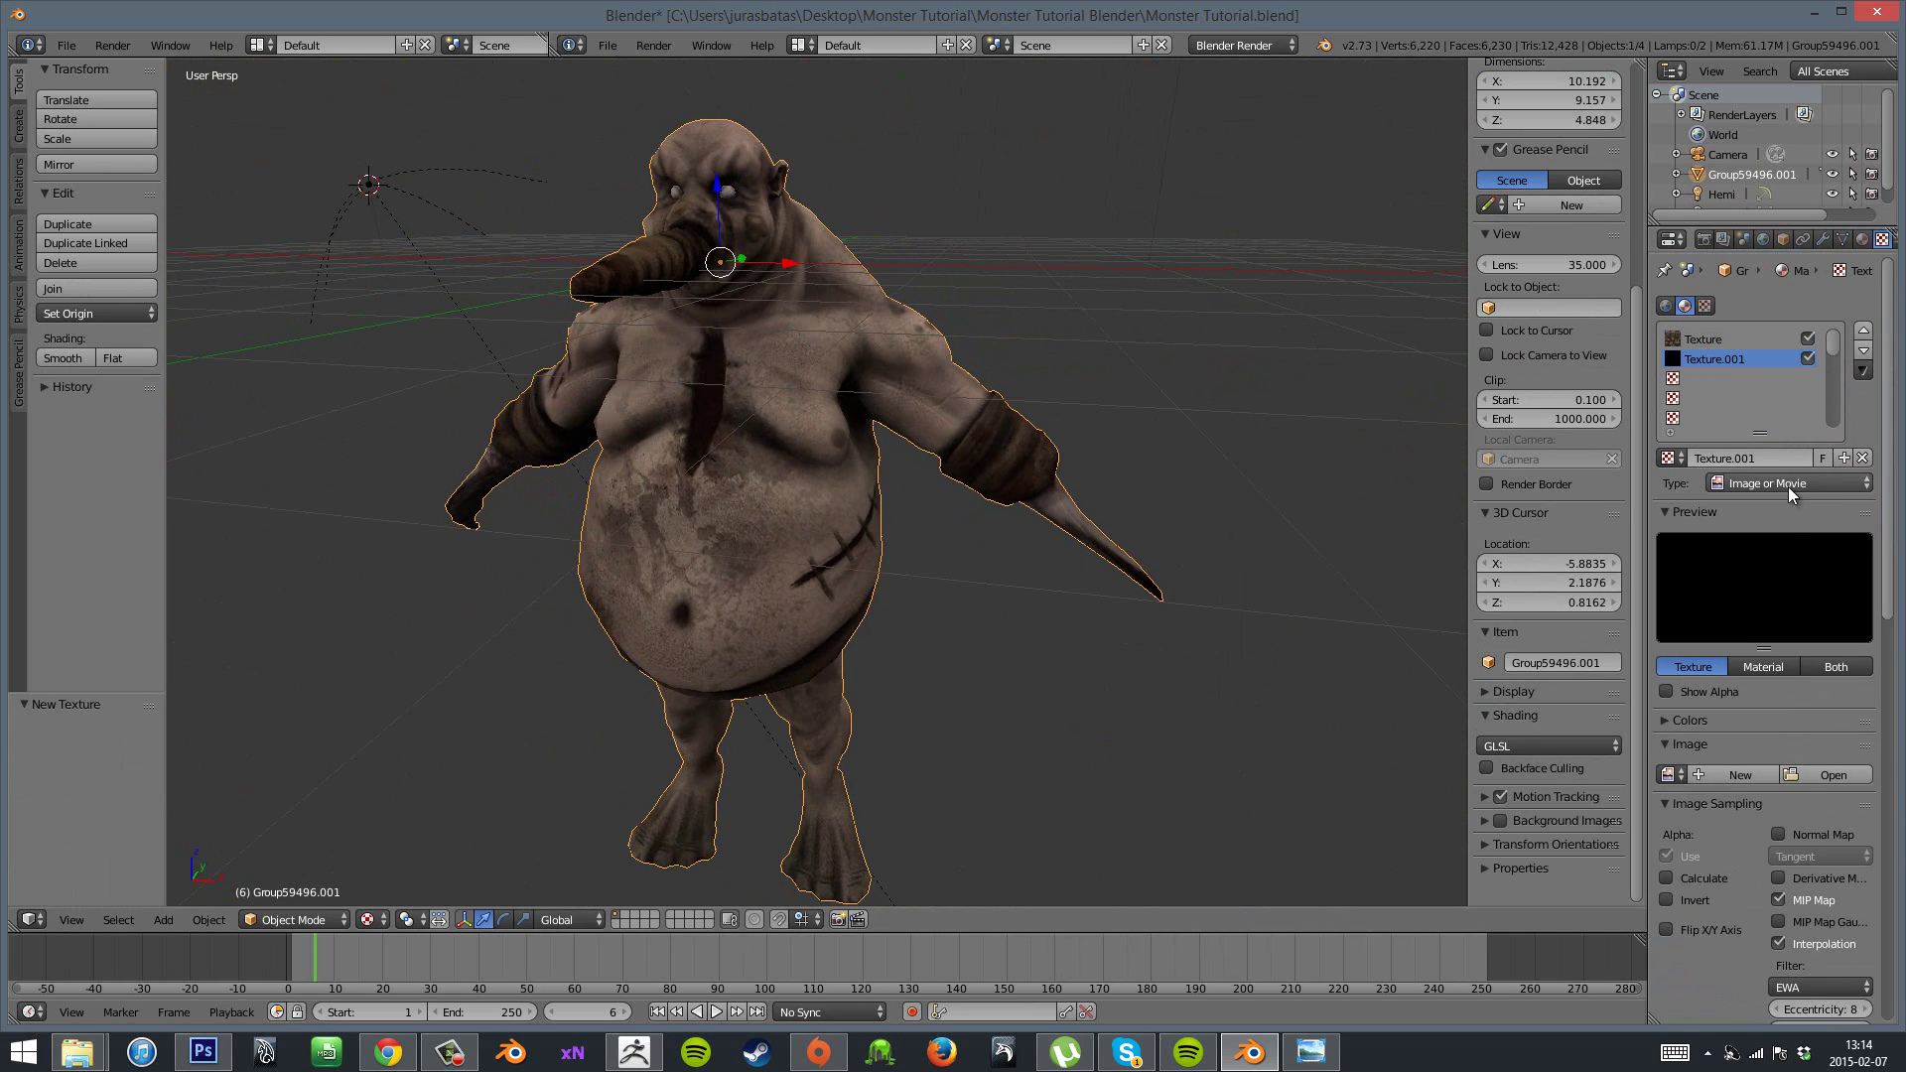
- Load monster_tutorial_nrm.dds from the Texture Maps folder into the second texture
click(1830, 777)
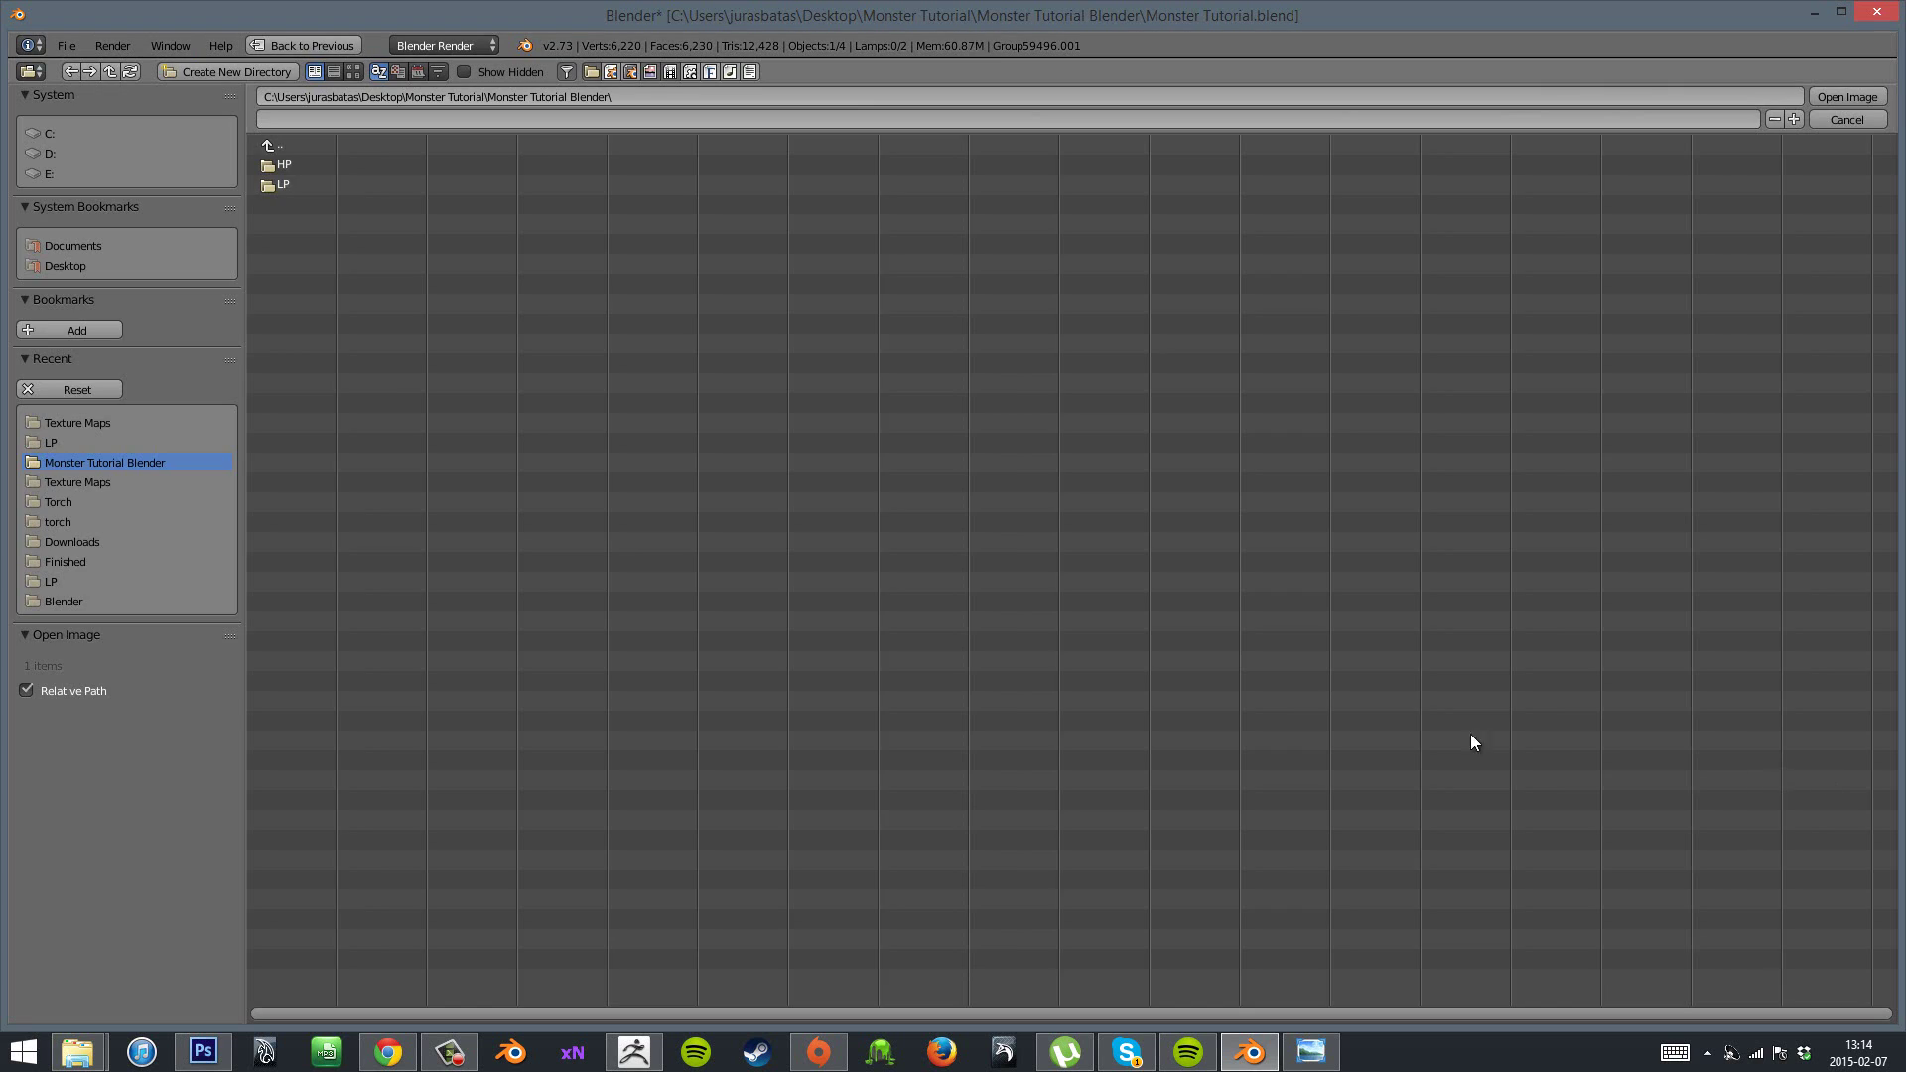
click(290, 149)
click(307, 179)
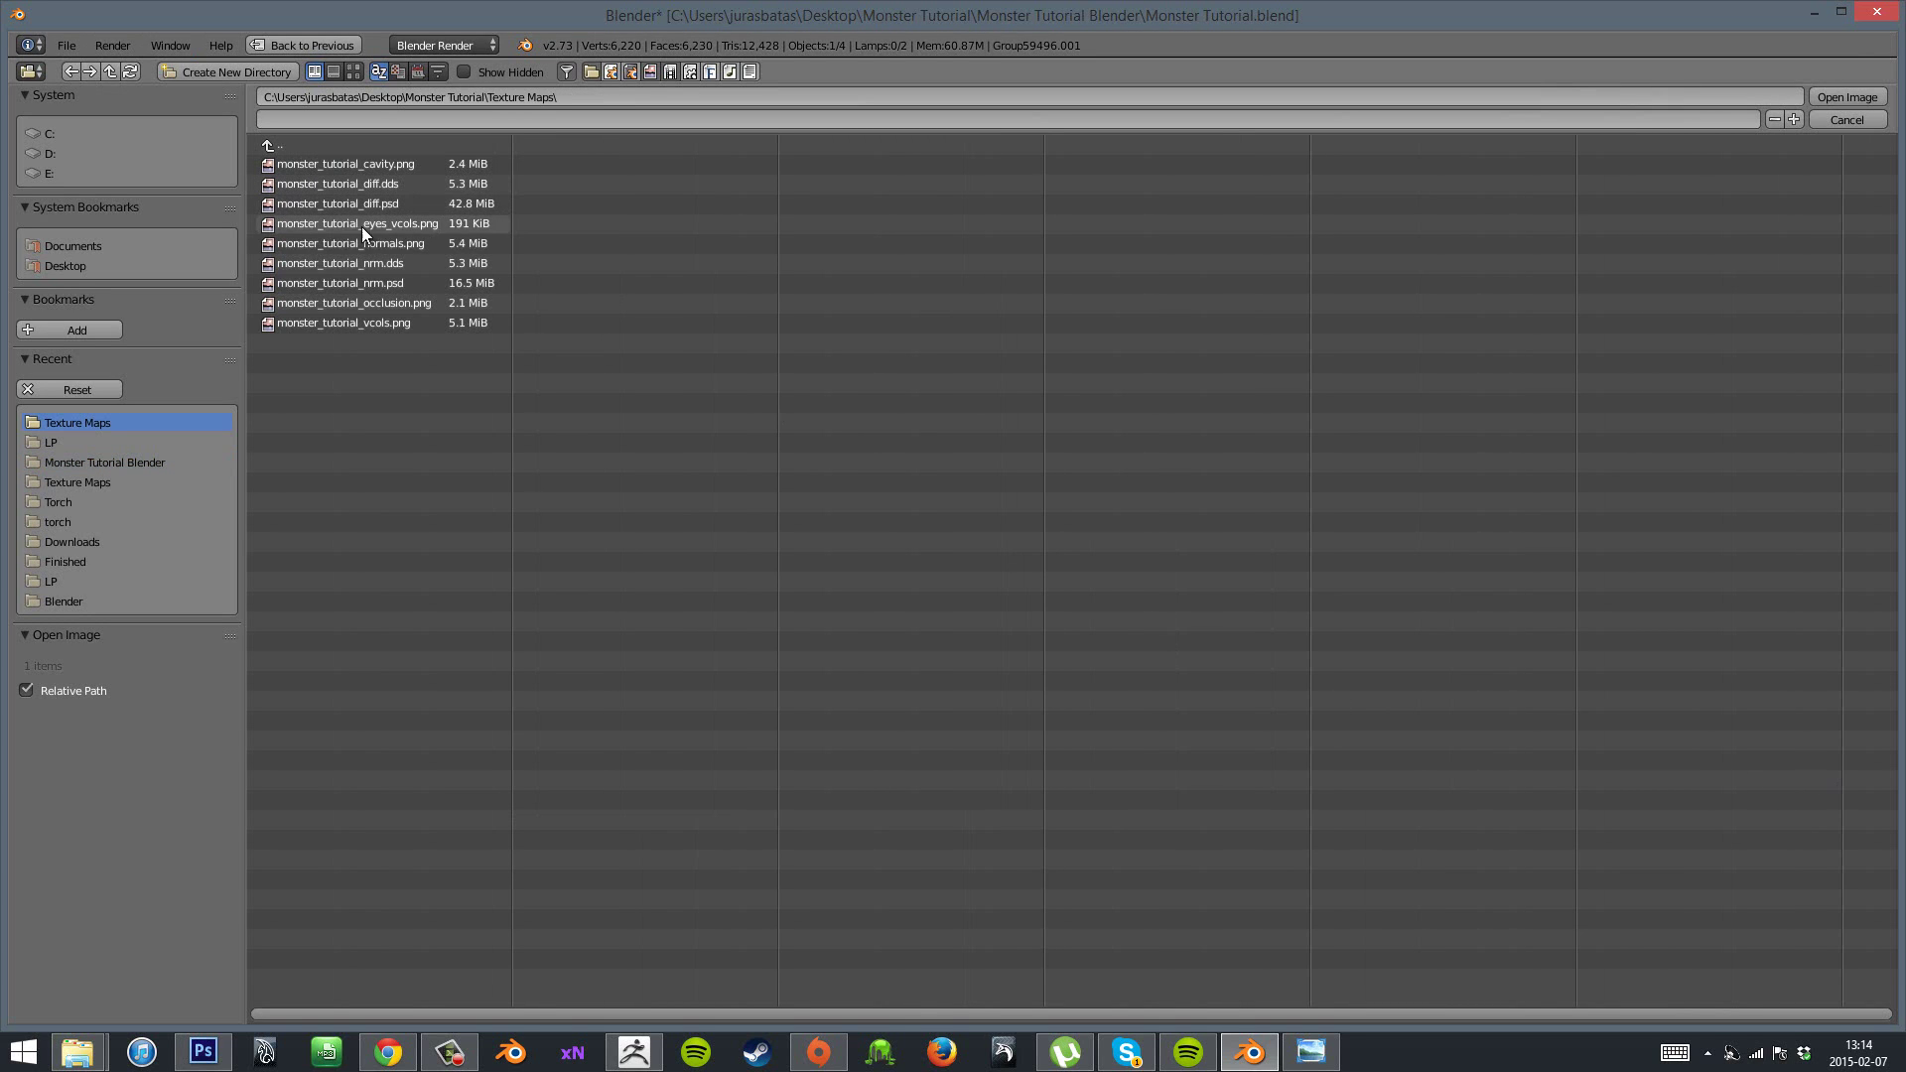
double_click(379, 264)
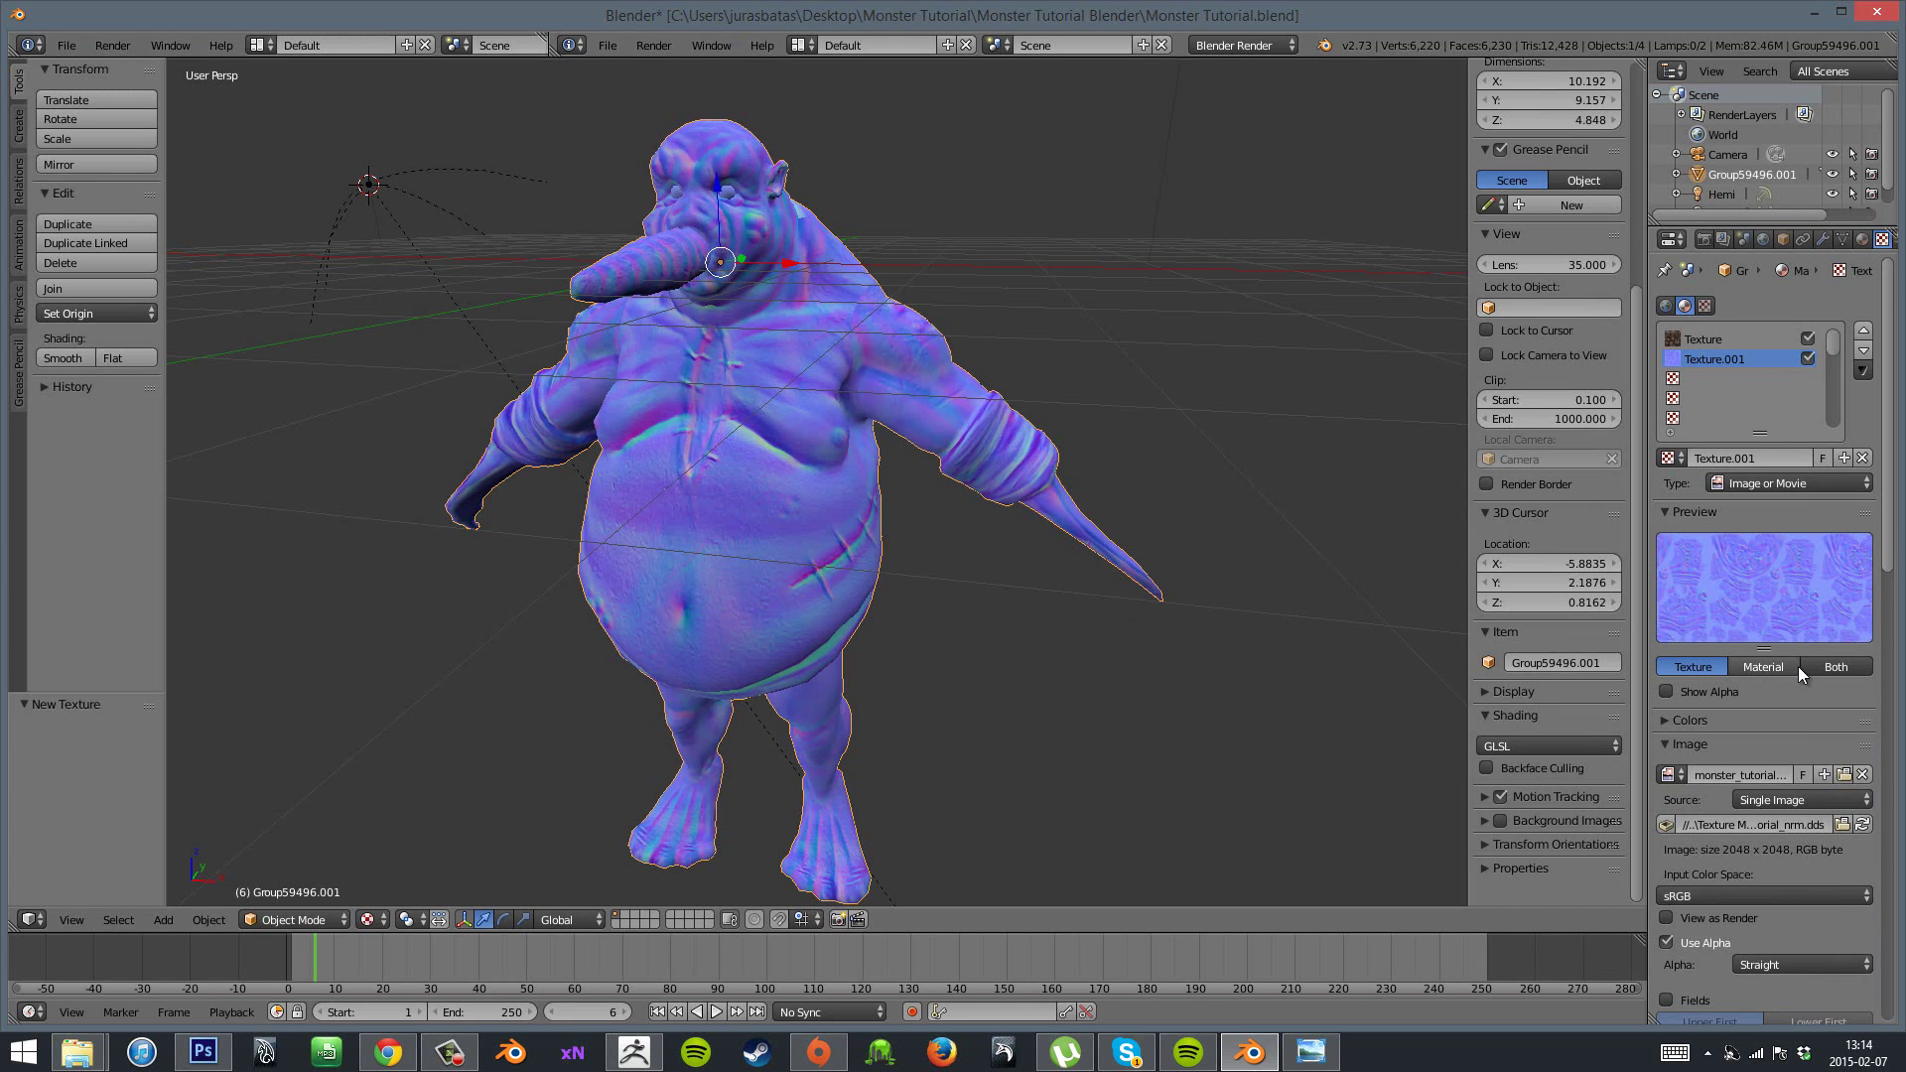
- Mark the second texture as a tangent Normal Map and switch its influence from diffuse Color to Normal at 1.000
scroll(1731, 598, down, 3)
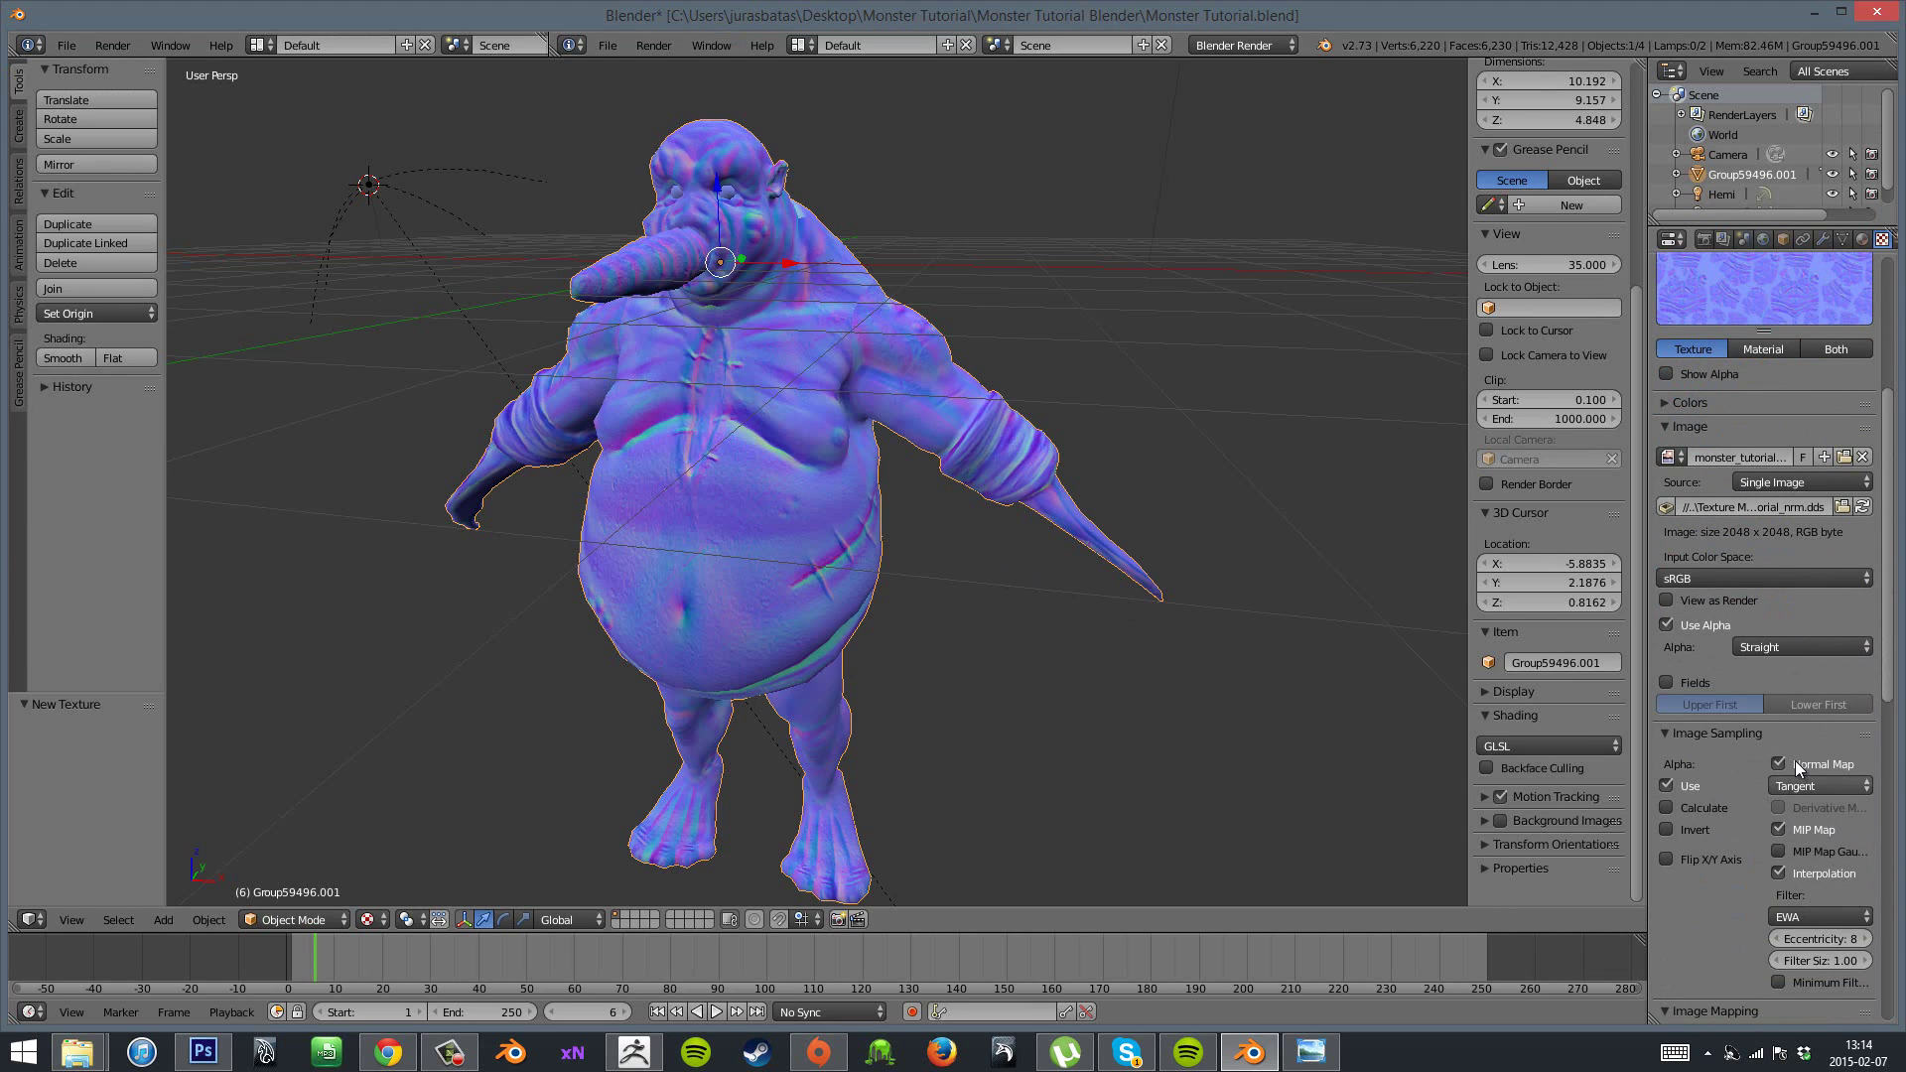
scroll(1755, 759, down, 7)
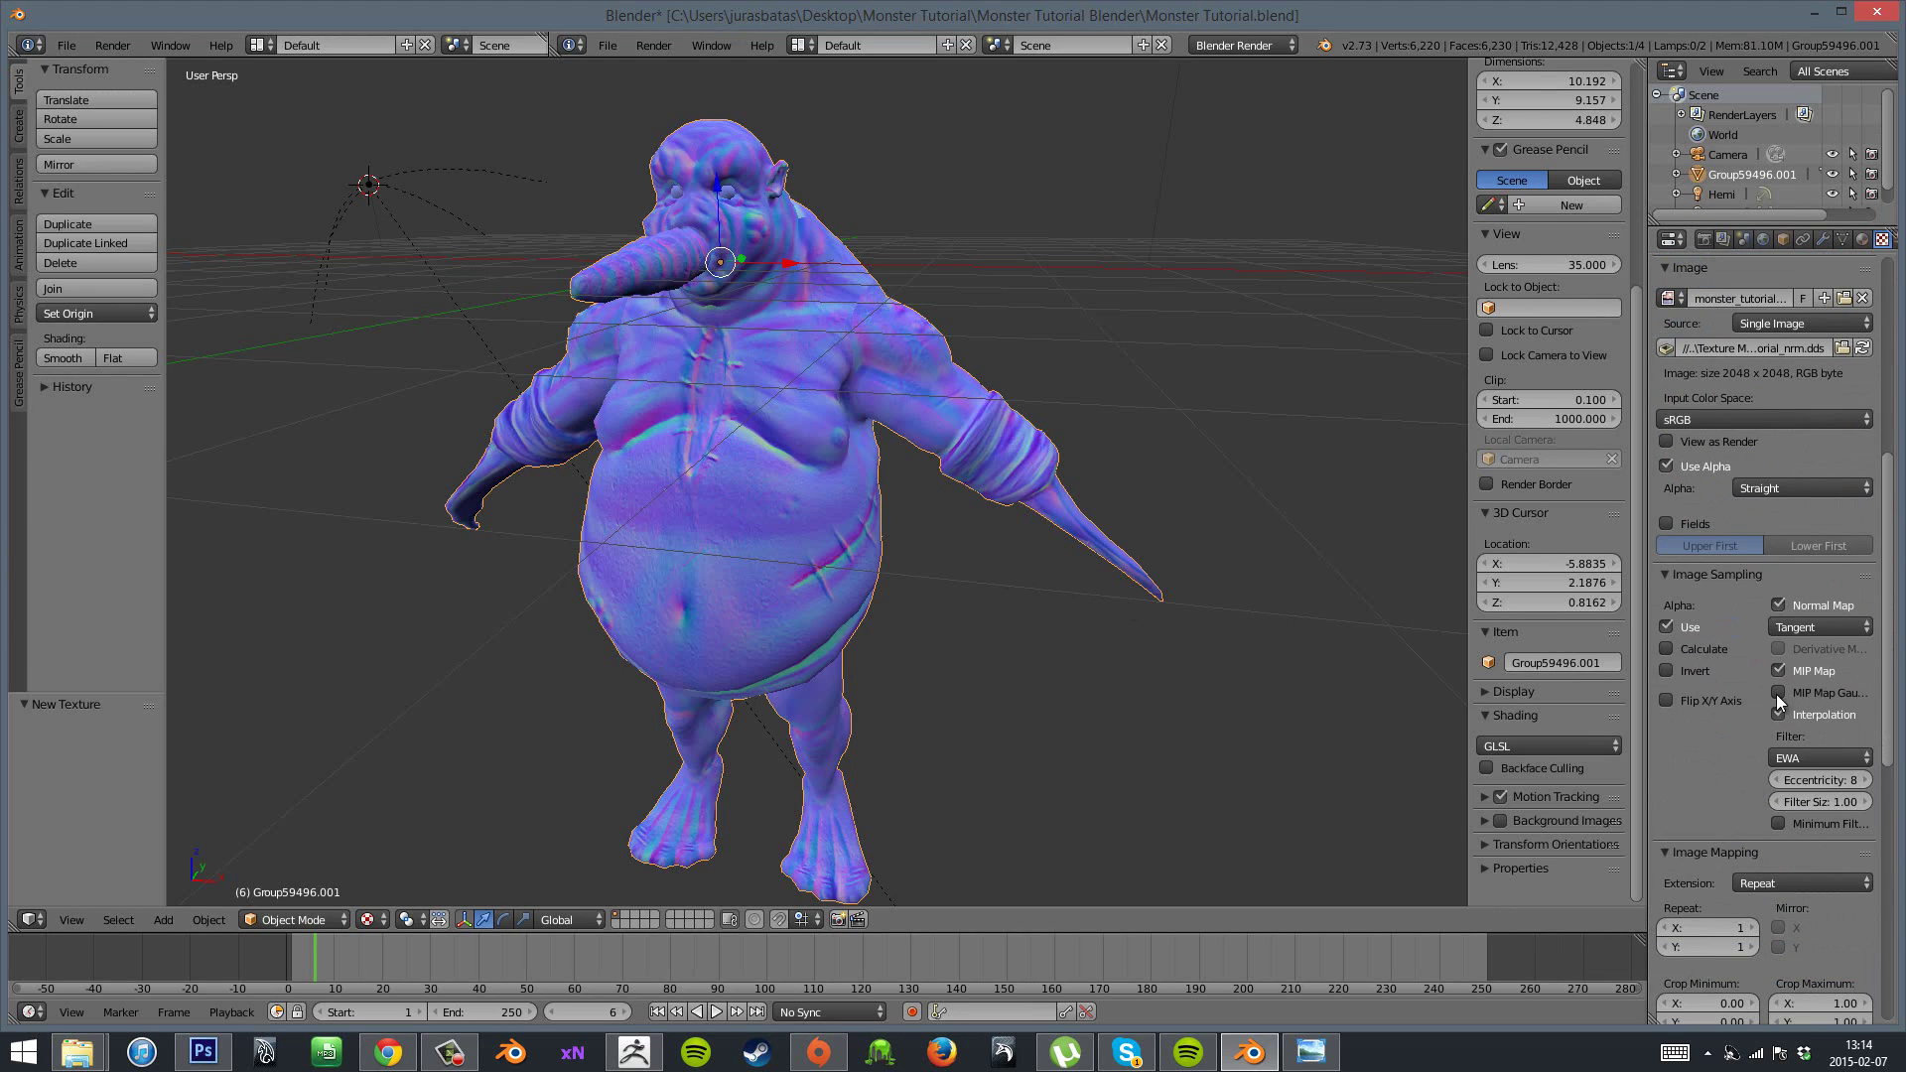
scroll(1736, 771, down, 12)
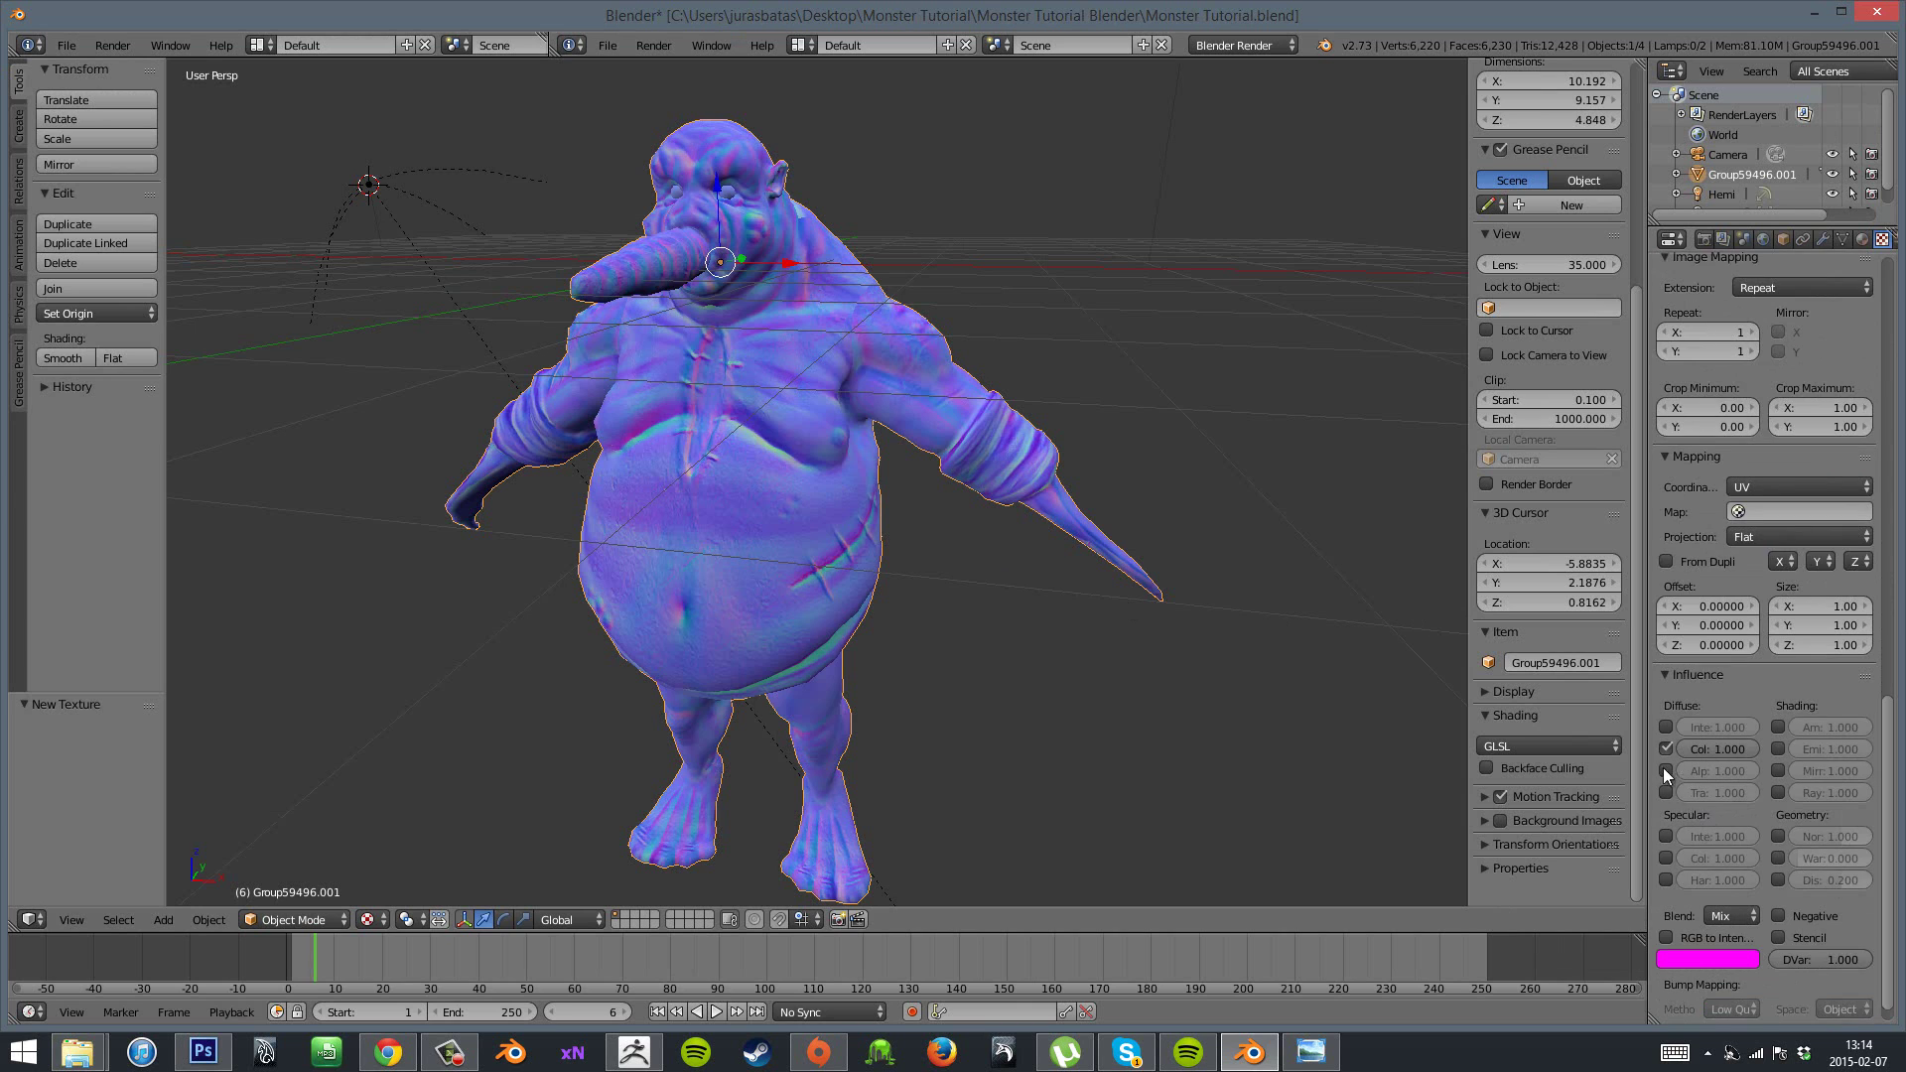
click(1665, 750)
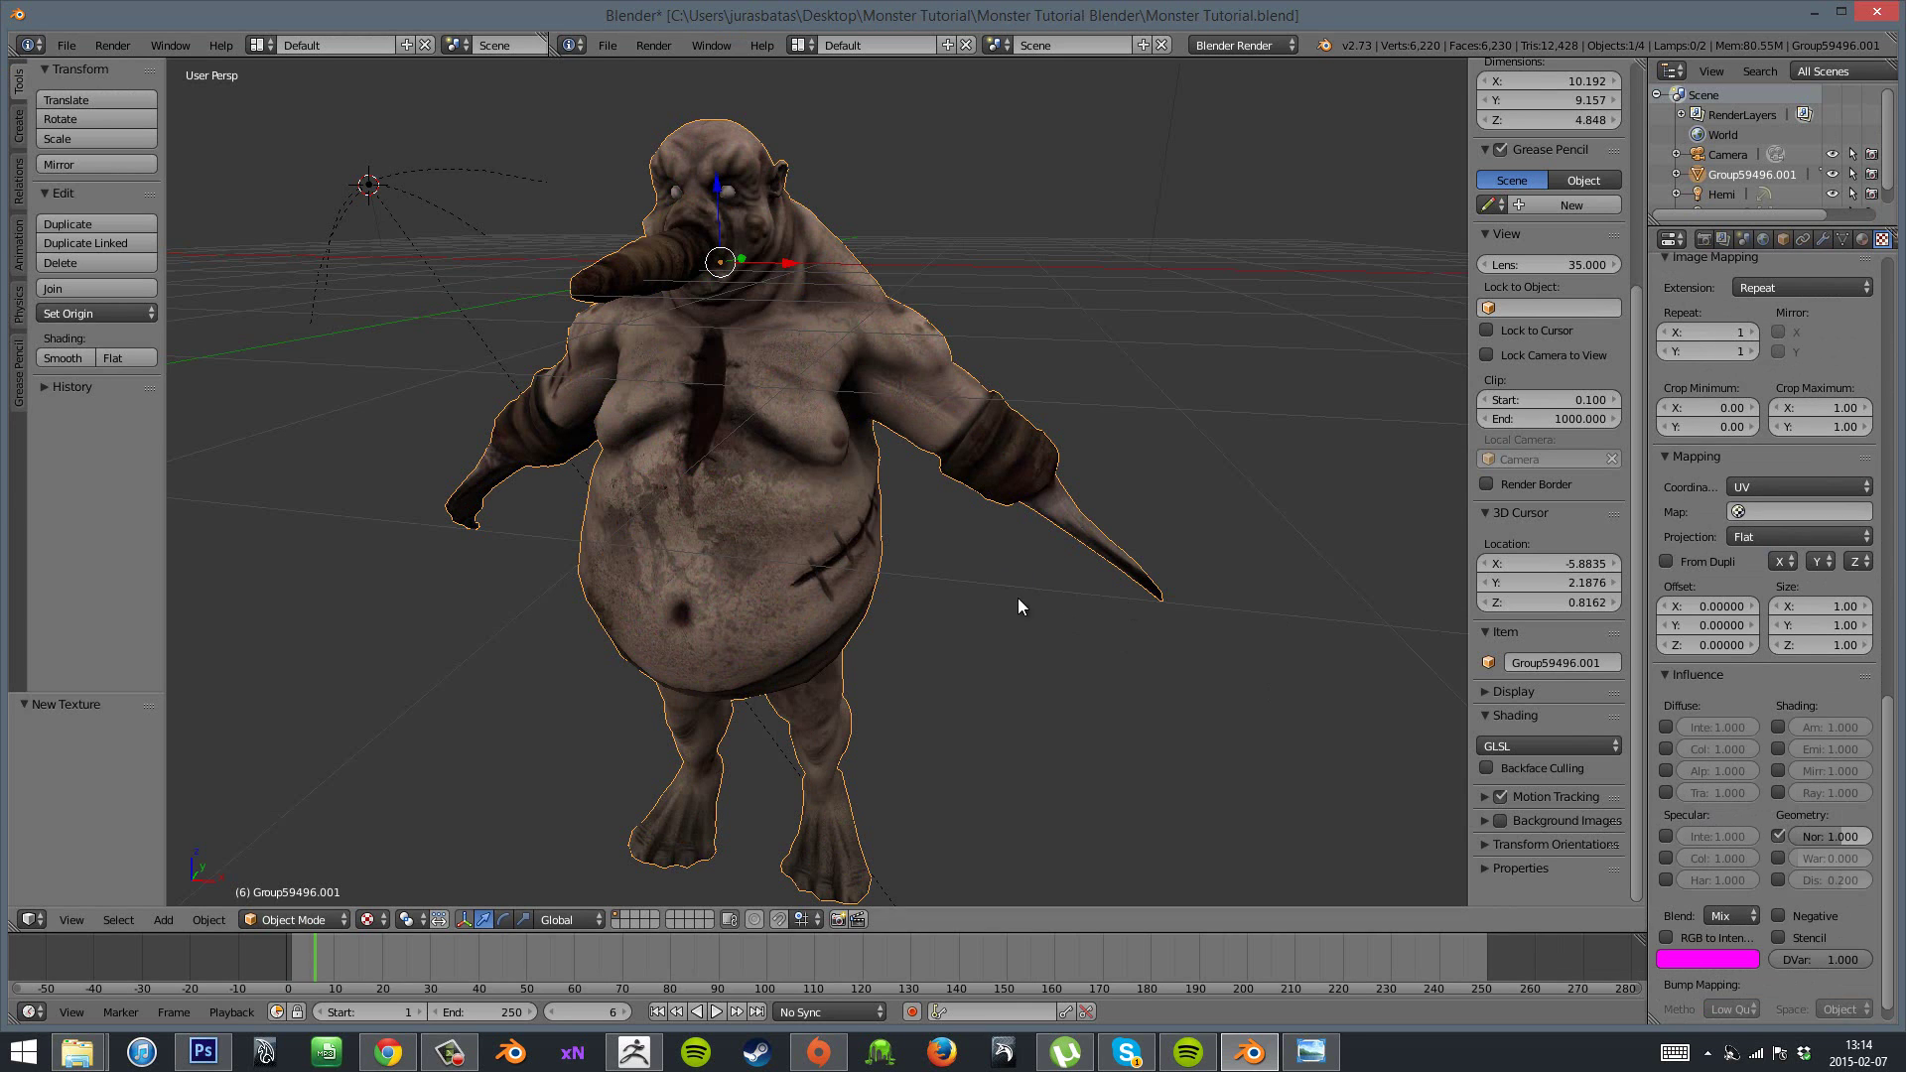
- Inspect the textured monster from several sides and distances to check the diffuse and normal maps
scroll(1016, 598, up, 1)
drag(1017, 598, 1251, 527)
key(a)
scroll(982, 613, down, 4)
scroll(784, 604, up, 4)
scroll(1213, 524, down, 3)
scroll(1092, 489, up, 4)
drag(1091, 483, 861, 492)
scroll(862, 492, down, 5)
key(a)
scroll(940, 438, down, 4)
- Raise the monster 3 units along Z and fine-tune its height in front and side views so its feet meet the ground line
key(KP_1)
key(KP_5)
scroll(933, 437, up, 2)
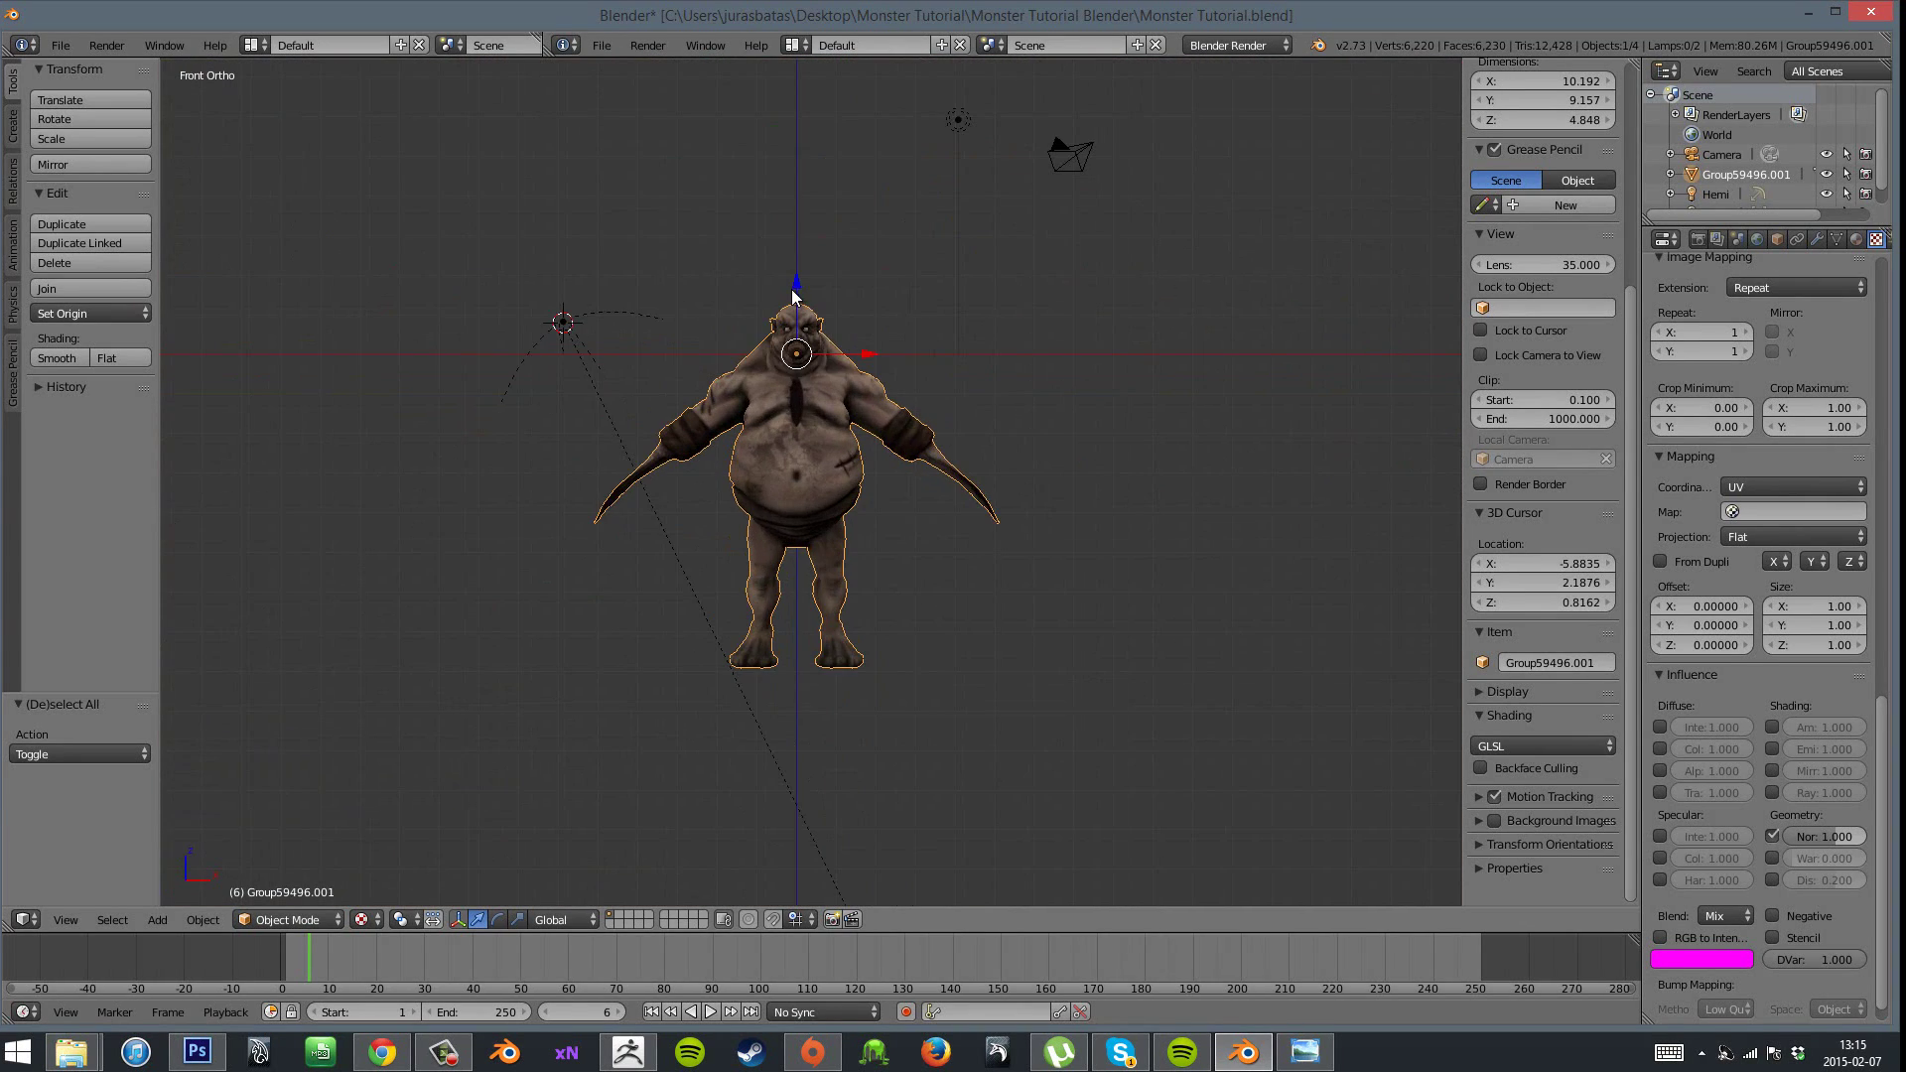
drag(796, 290, 813, 895)
scroll(796, 119, down, 1)
scroll(880, 229, up, 1)
drag(879, 228, 934, 424)
scroll(918, 635, up, 2)
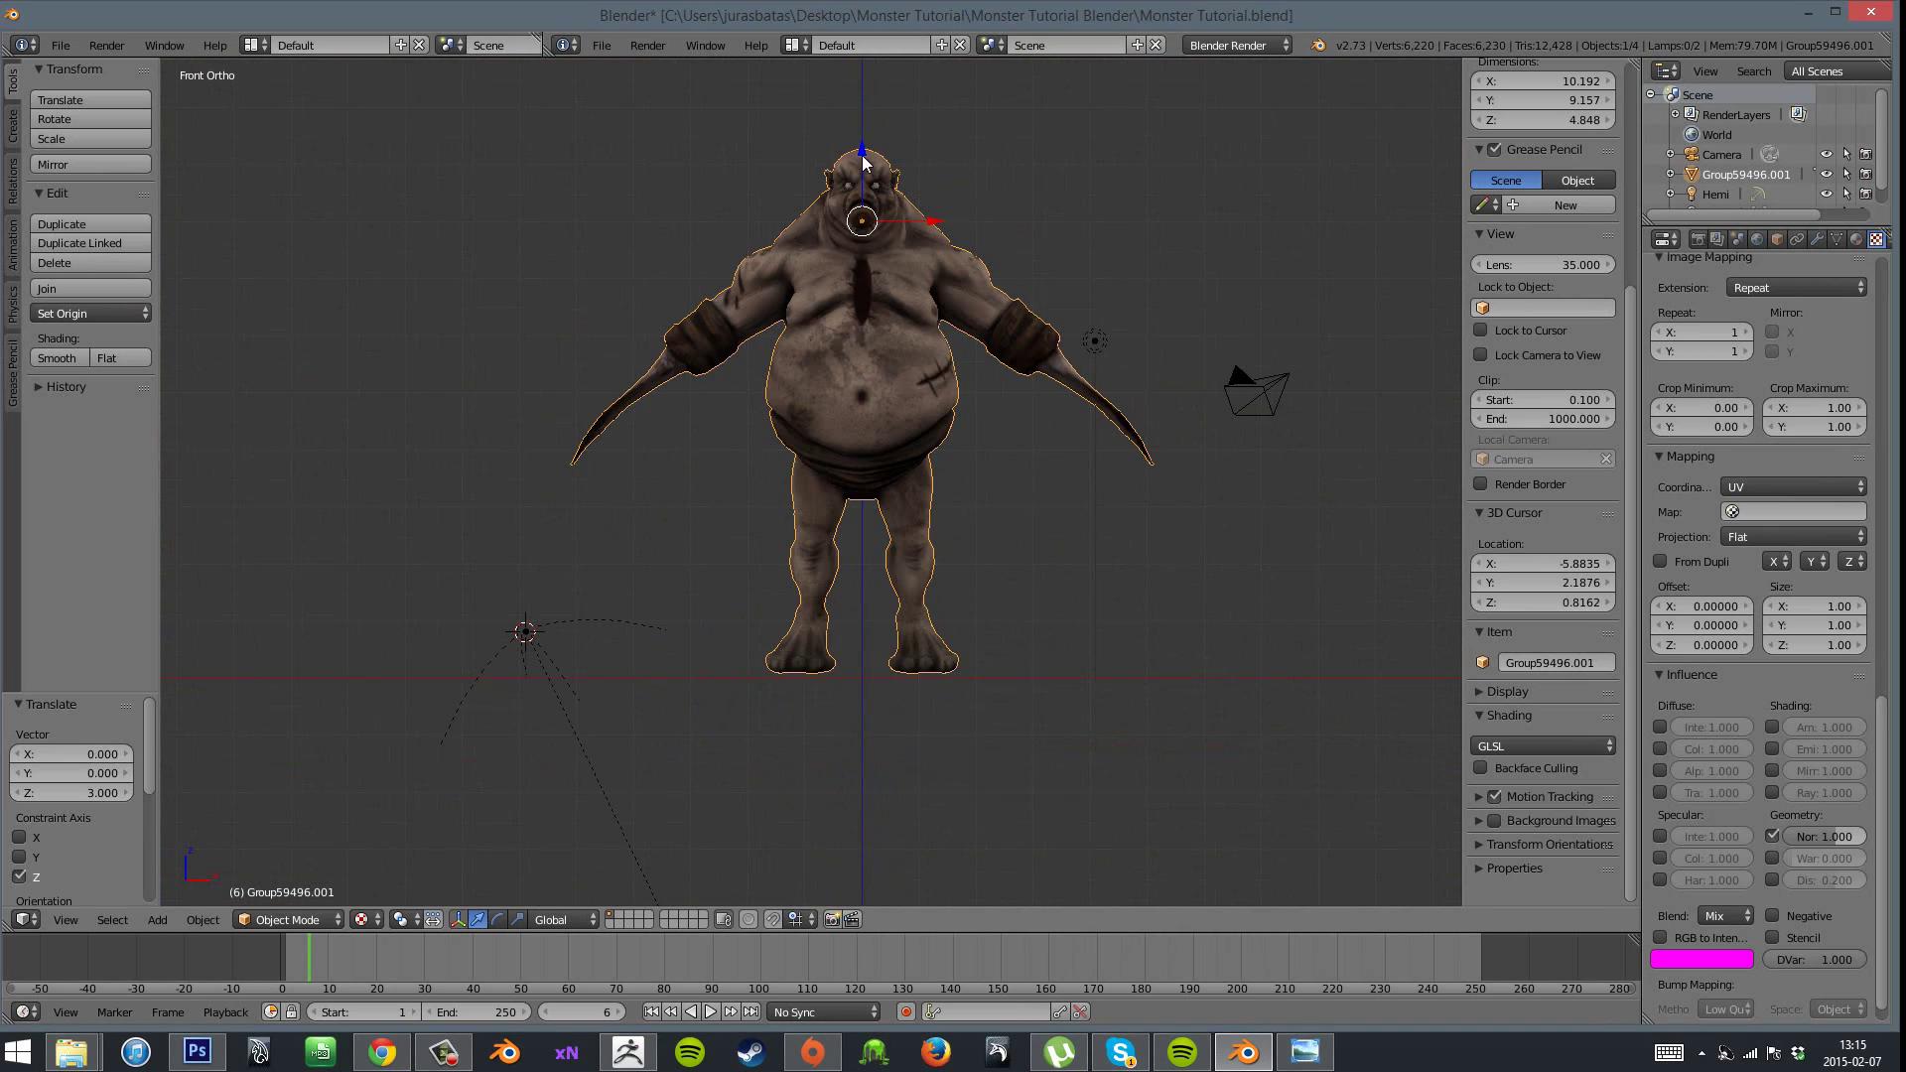
drag(862, 157, 860, 160)
key(KP_3)
drag(660, 155, 660, 156)
- Return to a perspective view and apply the monster's location, rotation and scale
drag(872, 429, 1053, 478)
key(KP_5)
key(ctrl+a)
click(1072, 530)
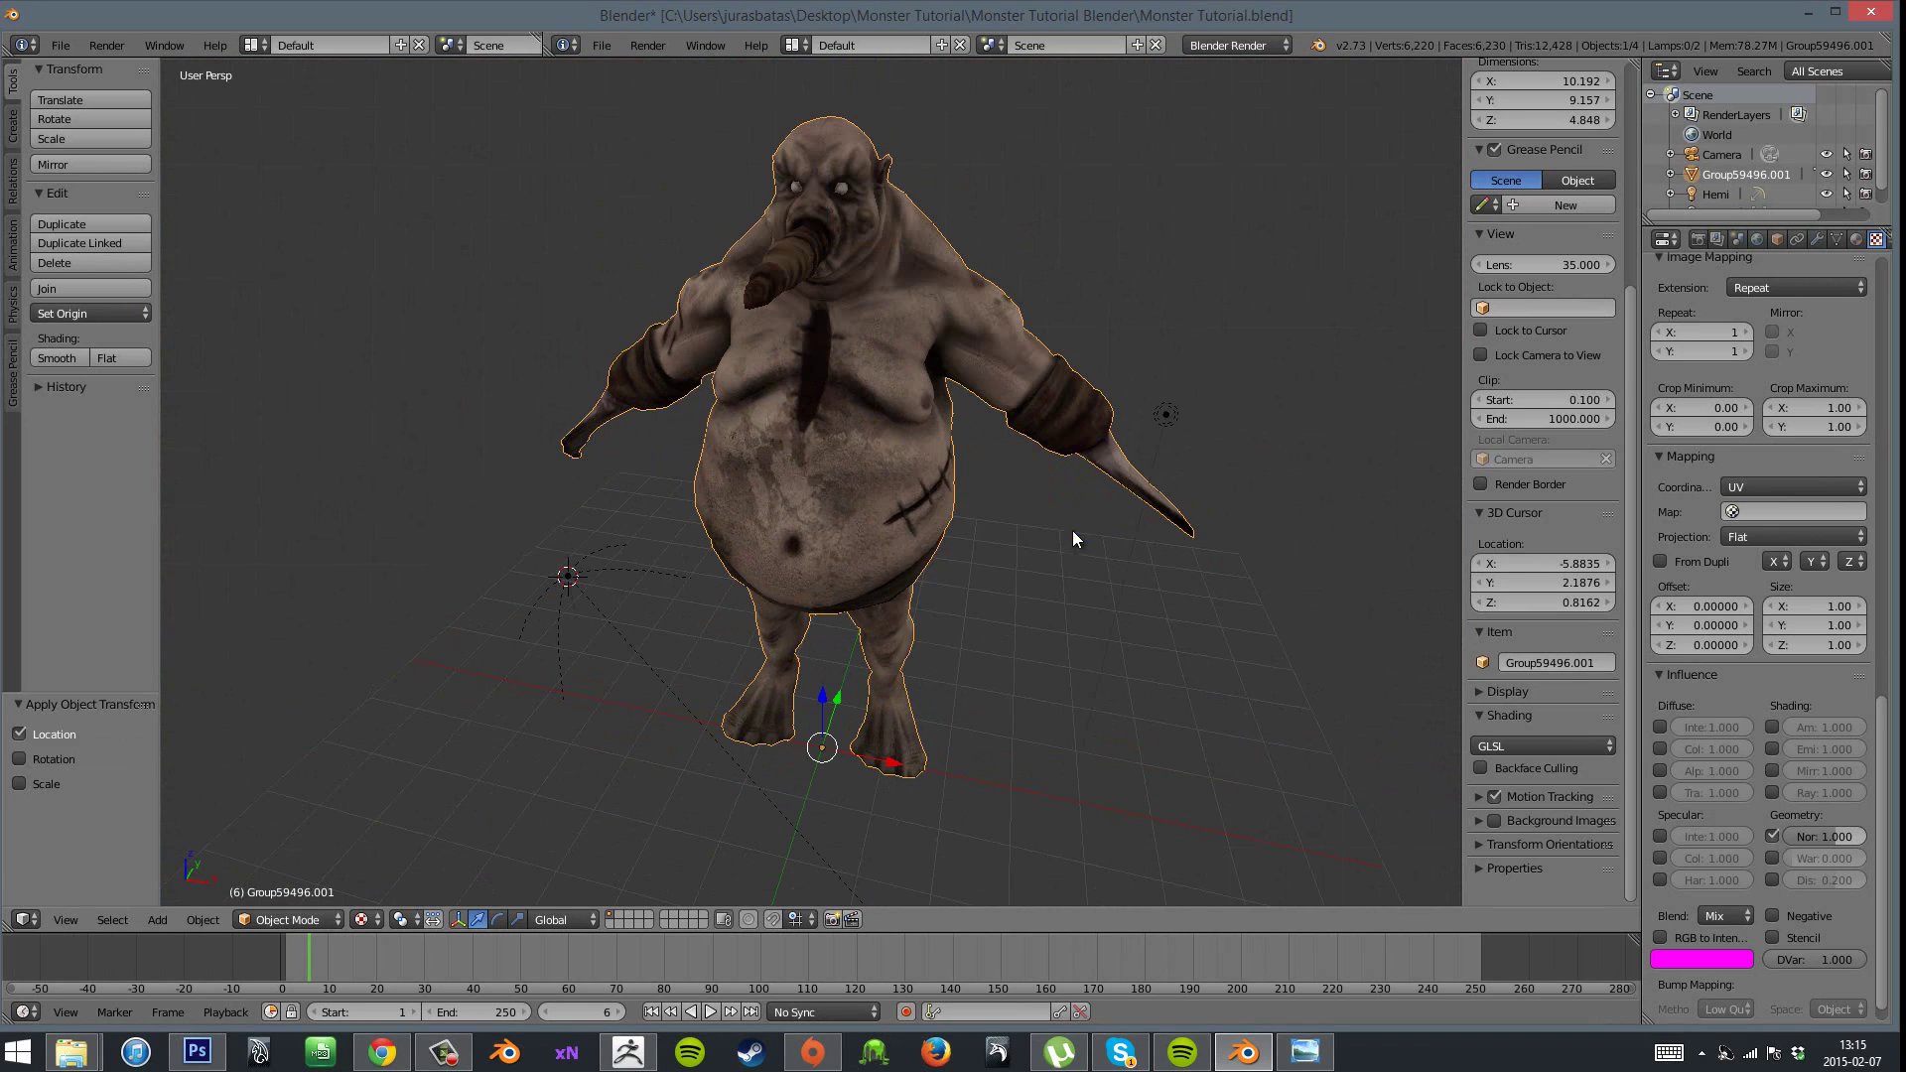
key(ctrl+a)
click(1068, 589)
key(ctrl+a)
click(1054, 638)
- Inspect the monster standing on the ground grid from near and far
scroll(1052, 638, down, 3)
drag(1042, 637, 883, 685)
key(a)
scroll(1159, 635, up, 3)
scroll(963, 544, up, 4)
scroll(1134, 617, down, 5)
scroll(1138, 618, up, 3)
scroll(874, 675, down, 4)
- Examine the monster's mesh in wireframe and Edit Mode, ending in Object Mode with Texture display
right_click(628, 473)
key(z)
mouse_move(874, 496)
mouse_down()
mouse_move(1028, 536)
mouse_move(1231, 526)
mouse_up()
key(z)
click(369, 919)
click(402, 804)
key(Tab)
key(Tab)
key(Tab)
drag(1017, 710, 1231, 675)
key(Tab)
- Import the Collada model servant_grunt.dae from the entities\enemy\servant_grunt folder of Amnesia The Dark Descent as a size reference
click(61, 45)
mouse_move(149, 382)
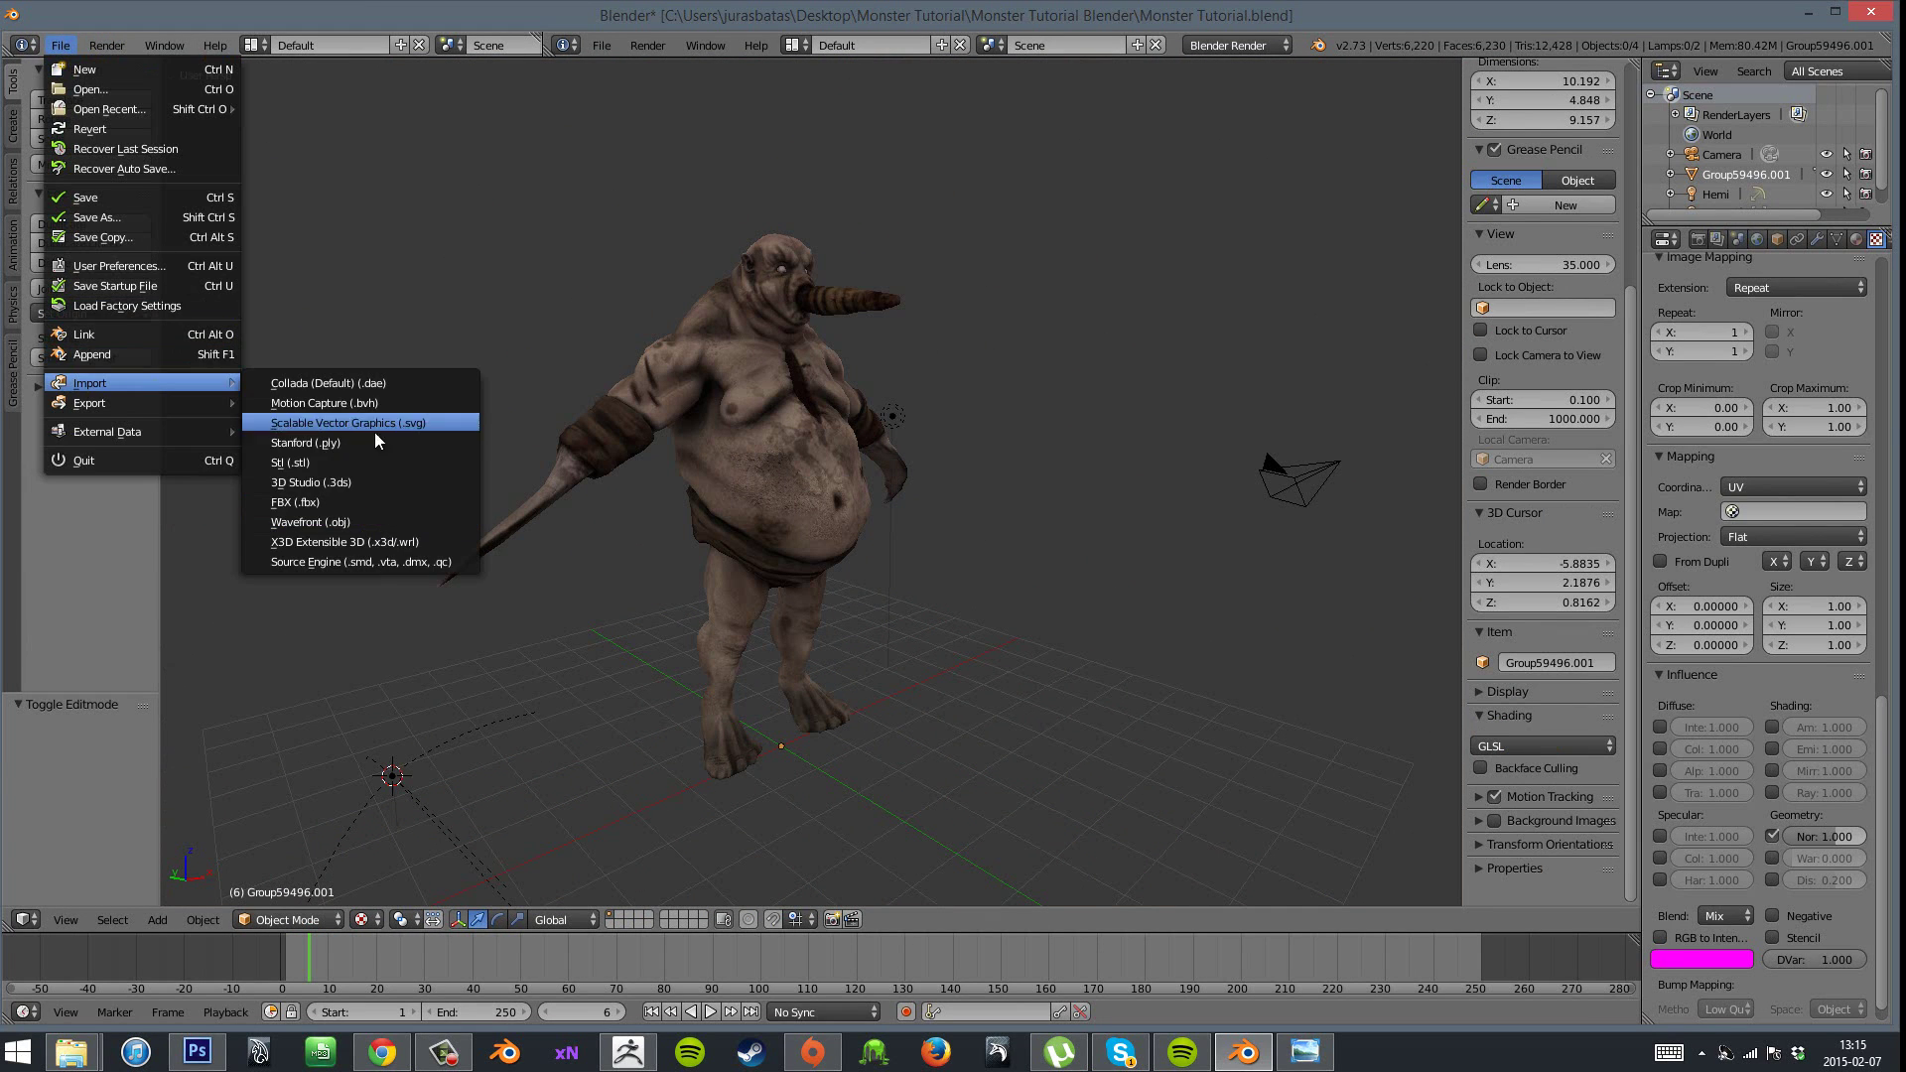
click(337, 384)
click(74, 135)
click(345, 383)
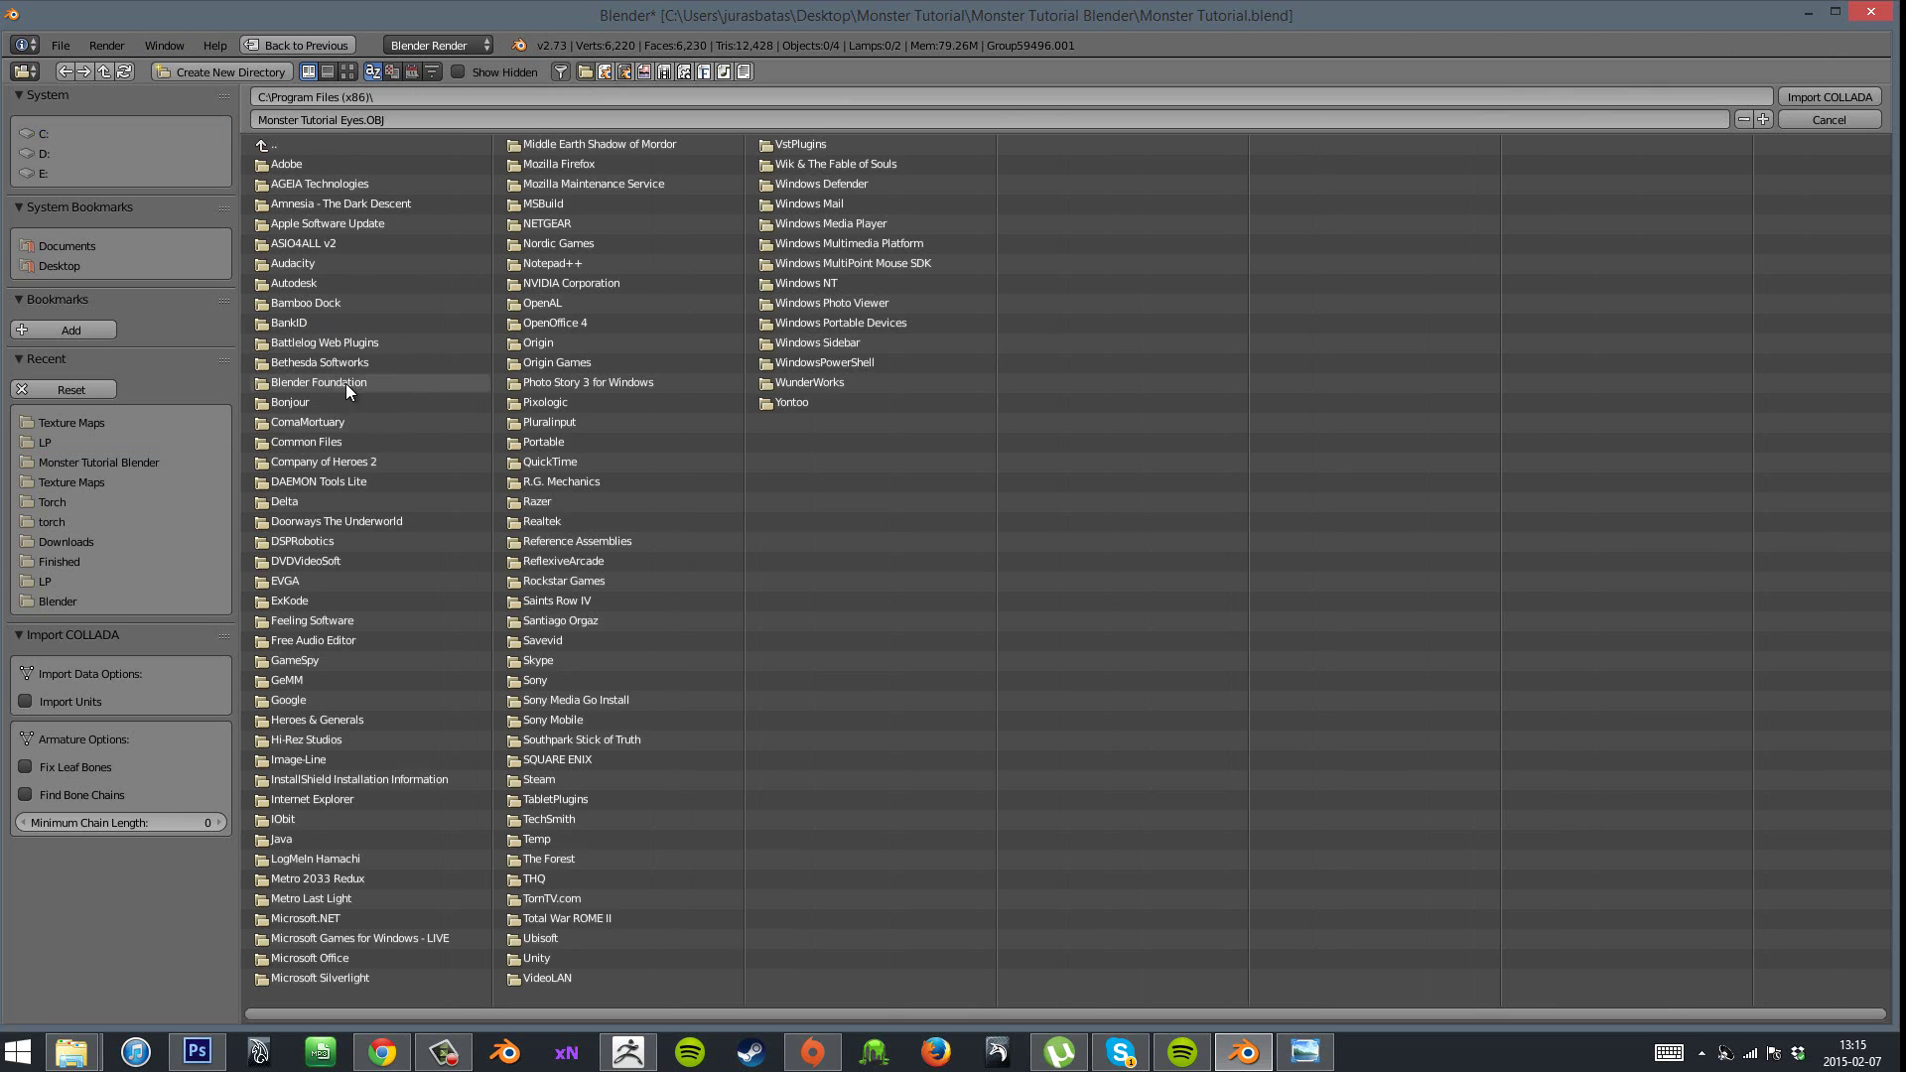
click(556, 776)
click(323, 563)
click(353, 189)
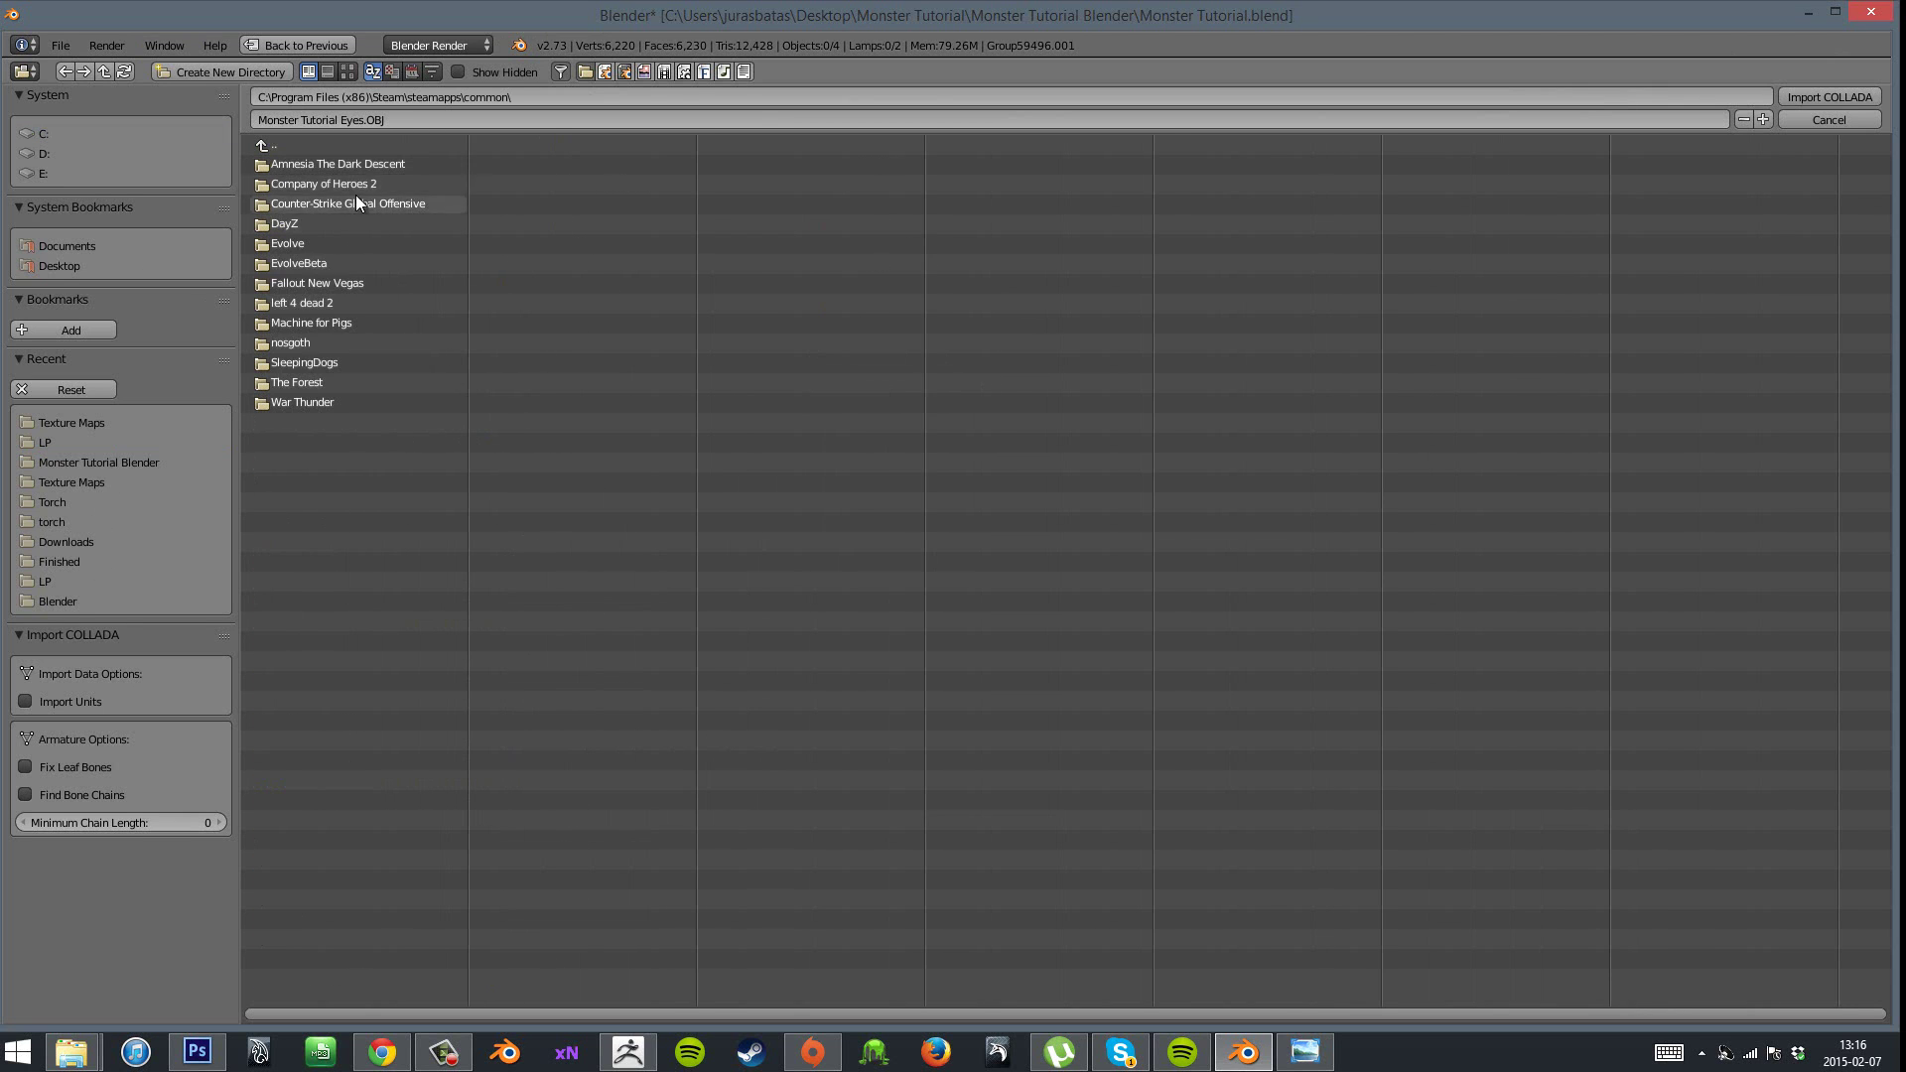
click(347, 166)
click(317, 305)
click(305, 344)
click(343, 185)
double_click(344, 186)
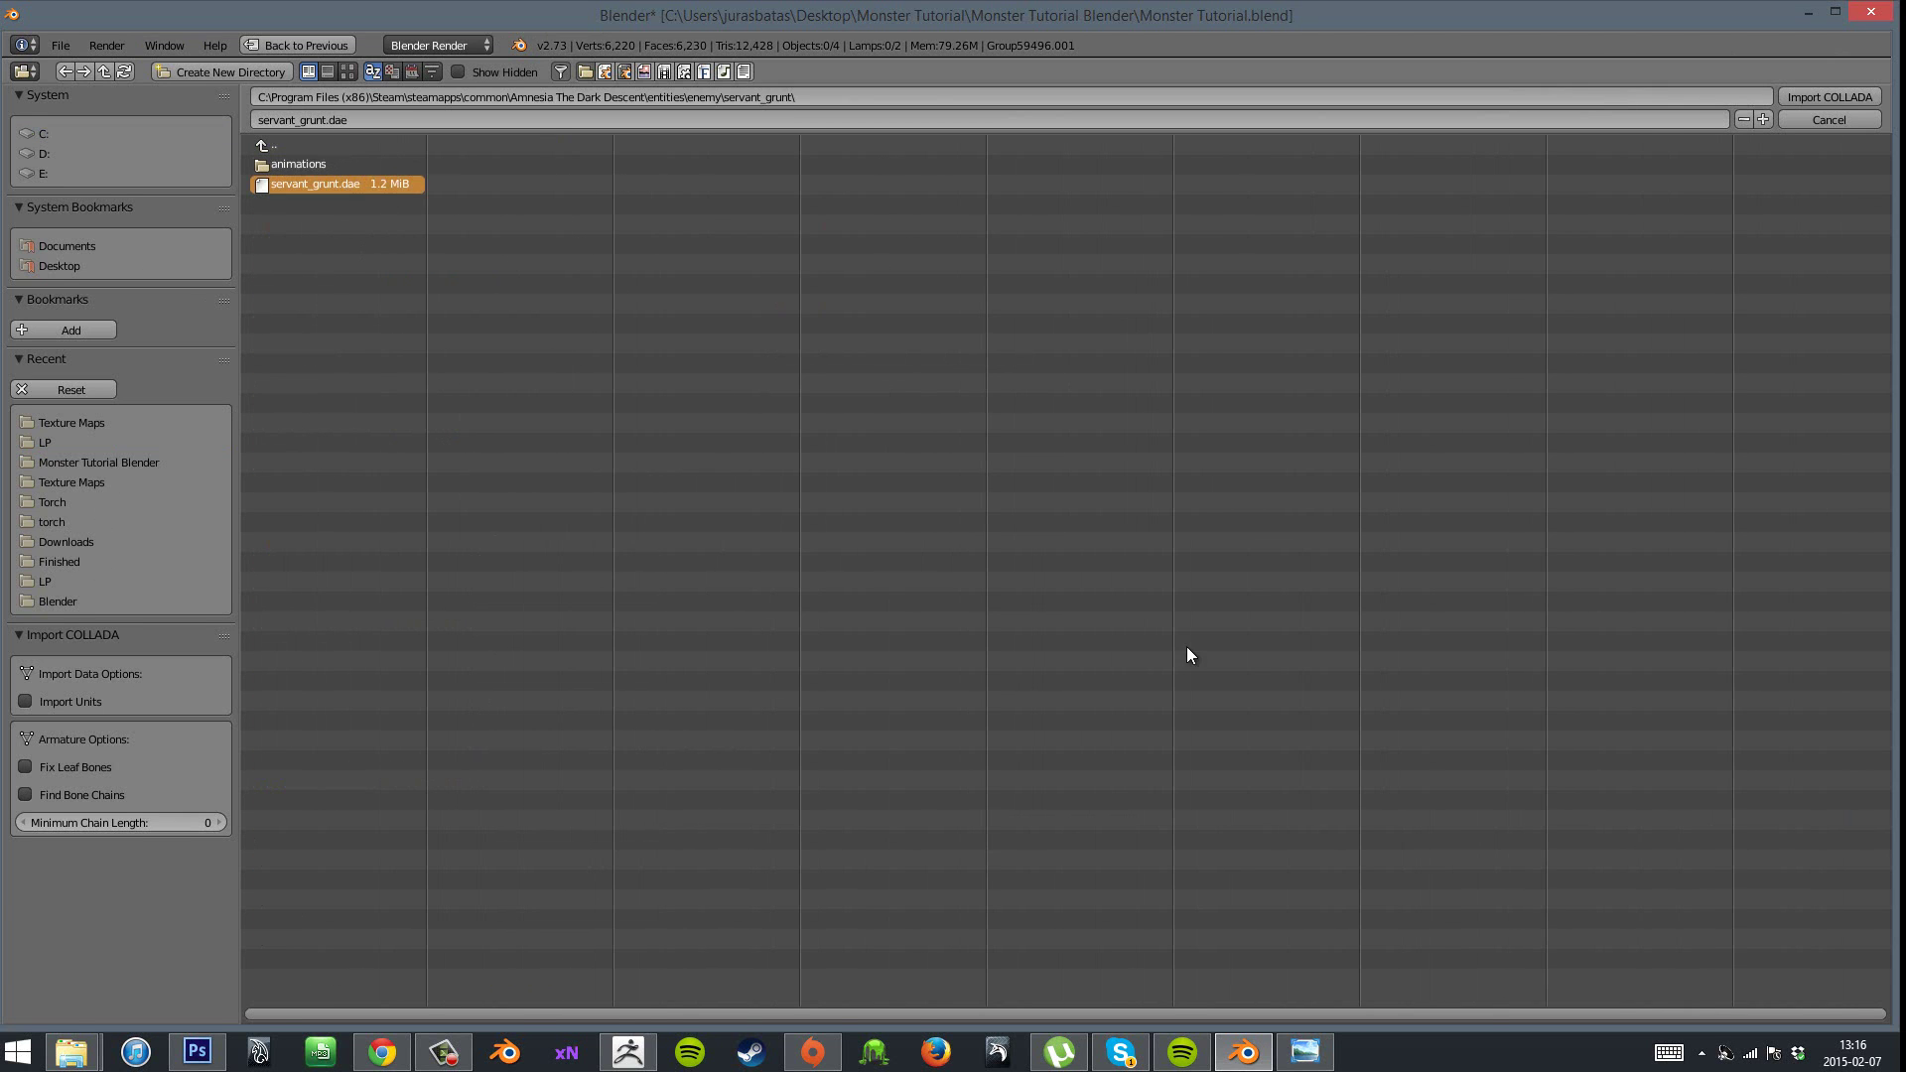
- Scale the monster down to about 2.4 units tall to match the imported servant_grunt
scroll(1125, 596, up, 3)
drag(1064, 606, 943, 555)
right_click(783, 450)
drag(1005, 655, 1090, 522)
key(s)
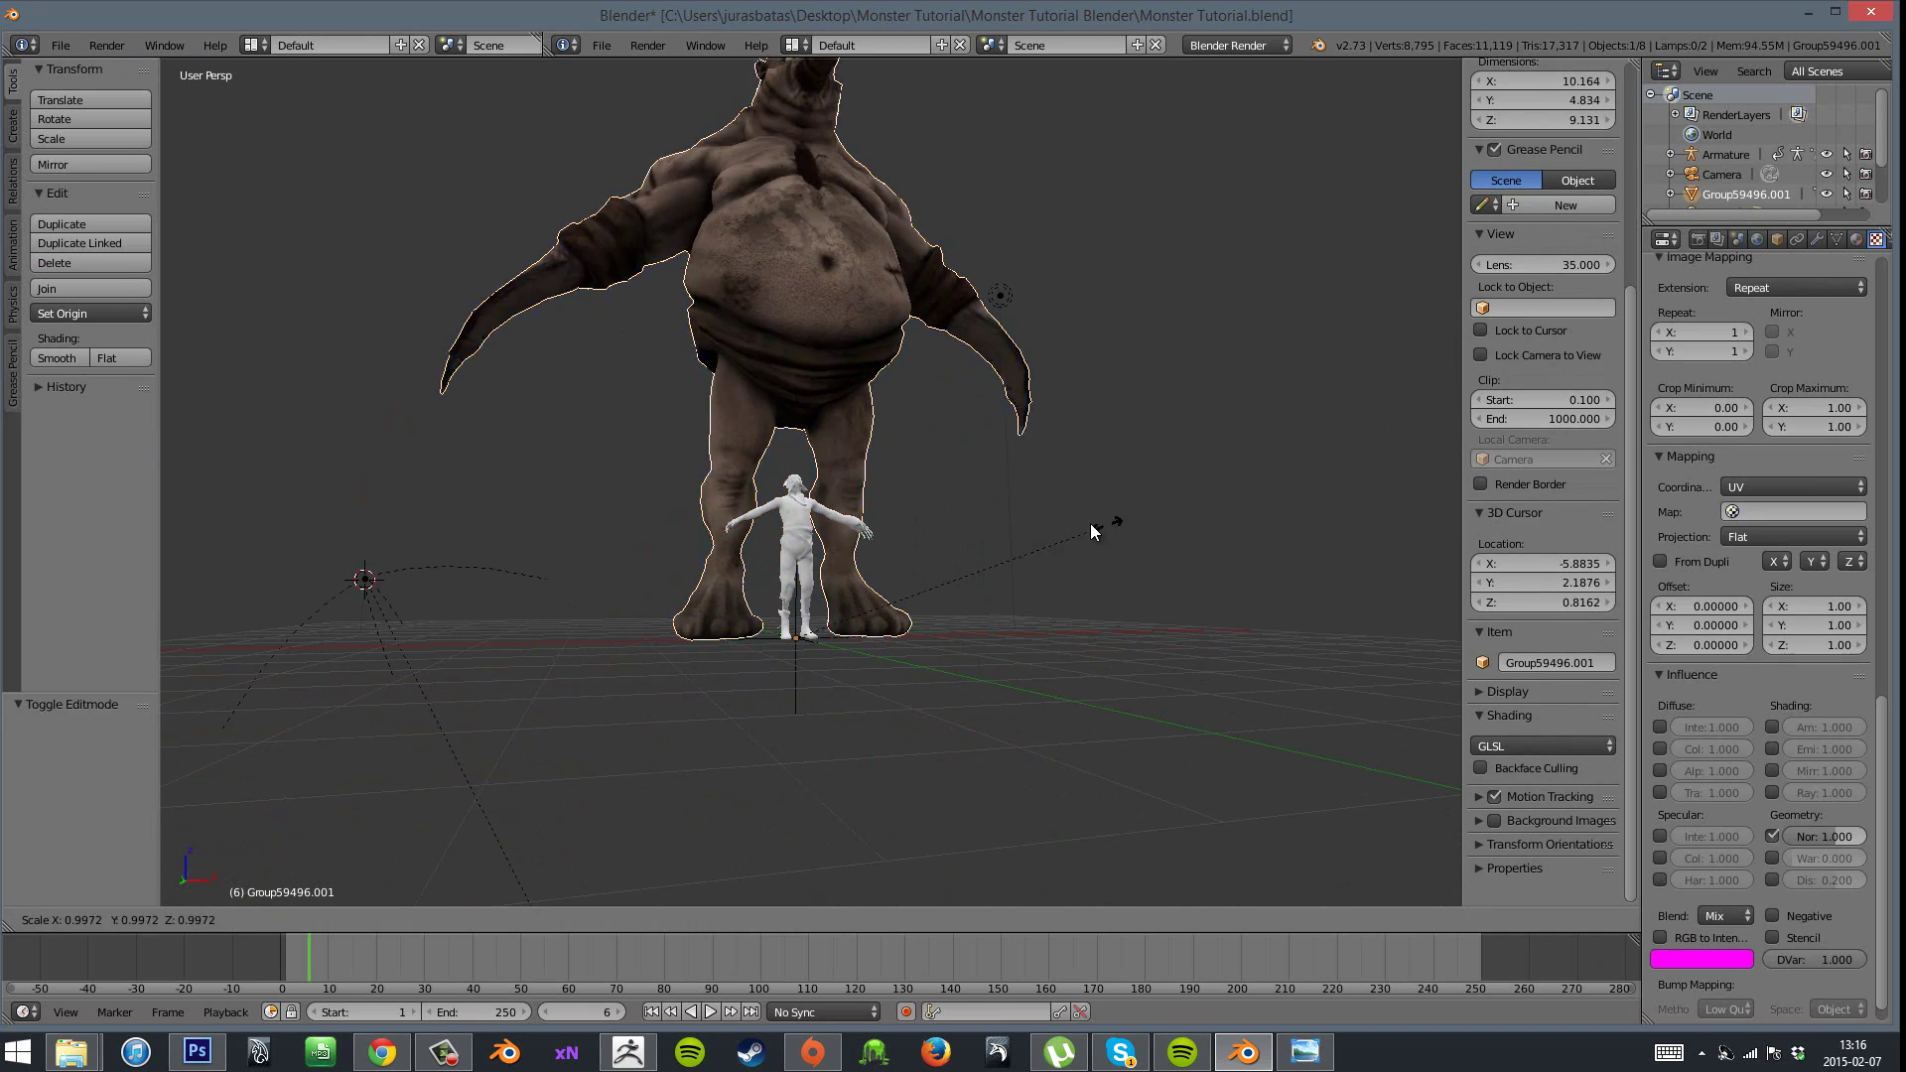
click(860, 589)
- Compare the monster with the servant_grunt and enlarge it uniformly by a factor of 1.011
scroll(991, 602, up, 5)
drag(991, 600, 582, 802)
drag(1158, 681, 1170, 664)
key(ctrl+z)
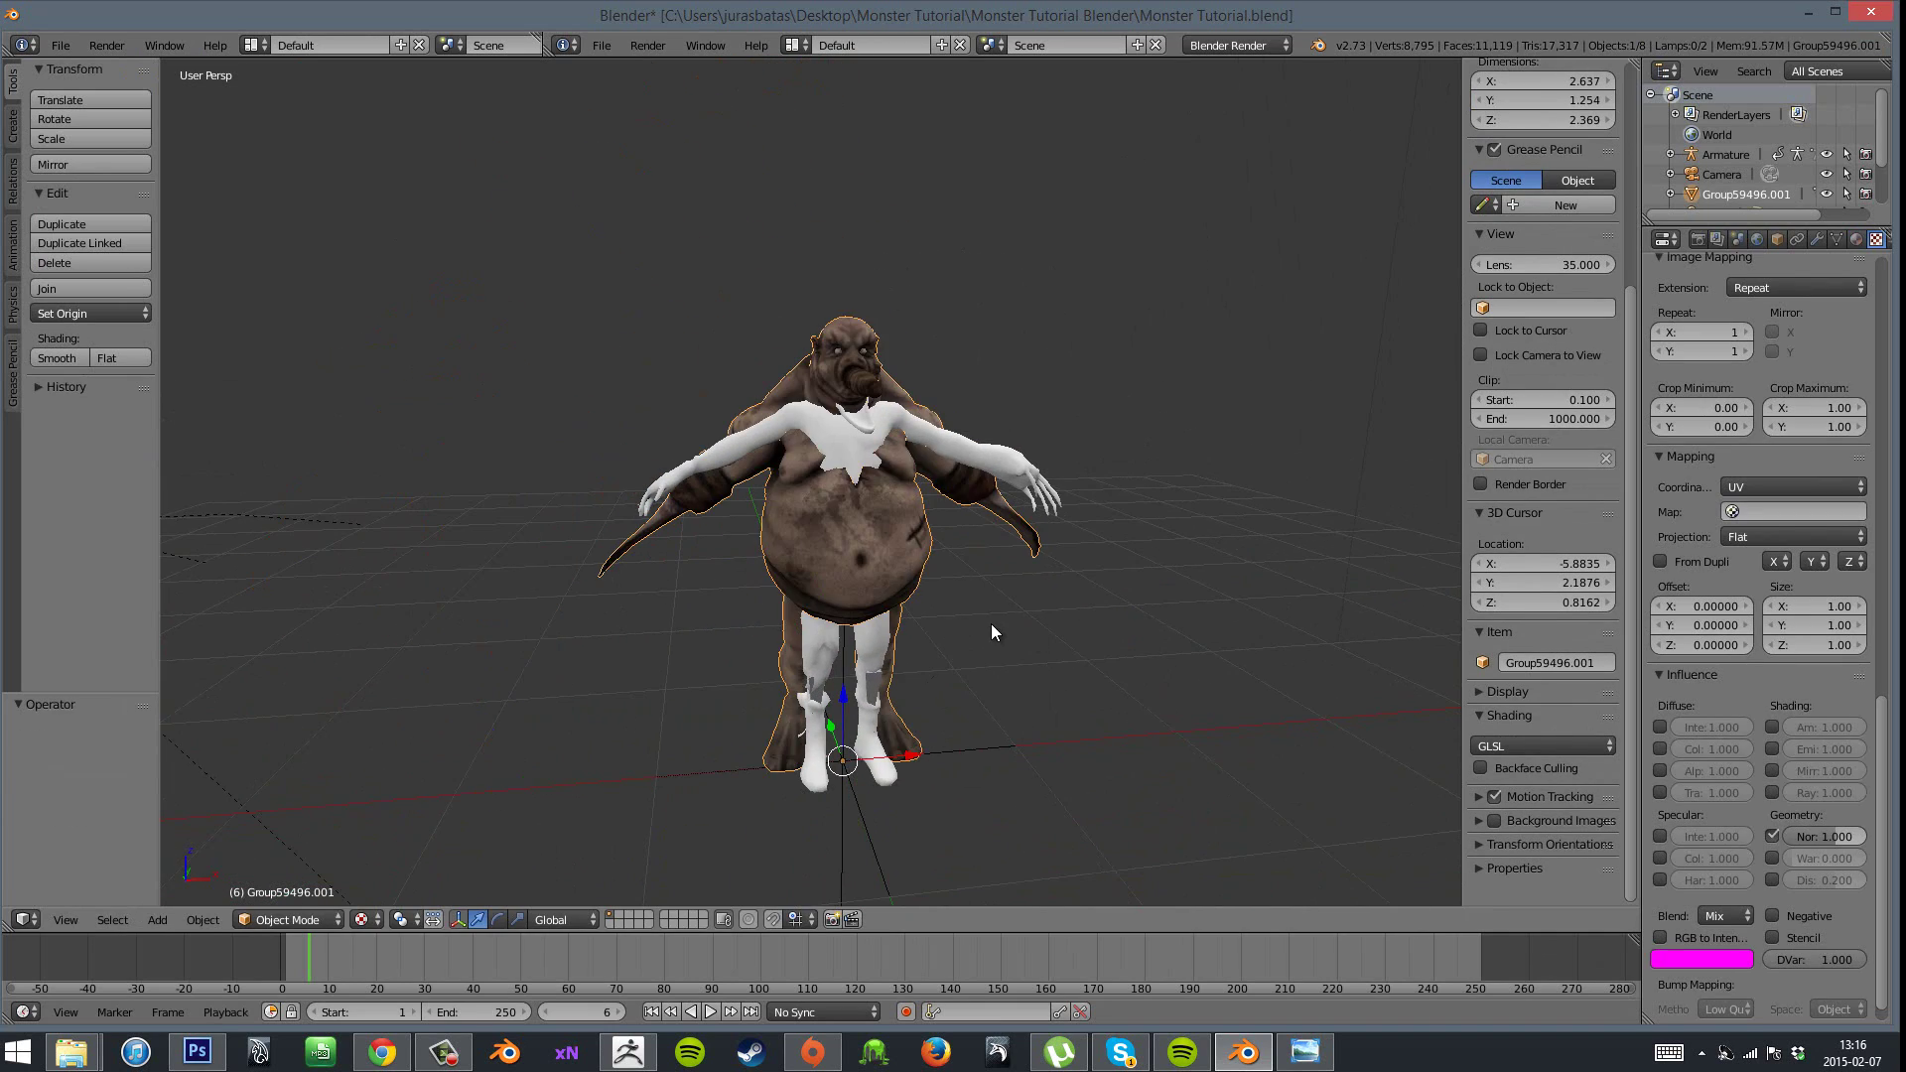
key(s)
click(1014, 470)
click(1014, 470)
- Delete the servant_grunt object and the imported Armature from the scene
right_click(1013, 474)
scroll(1013, 474, down, 4)
scroll(1191, 397, up, 4)
scroll(1663, 181, down, 2)
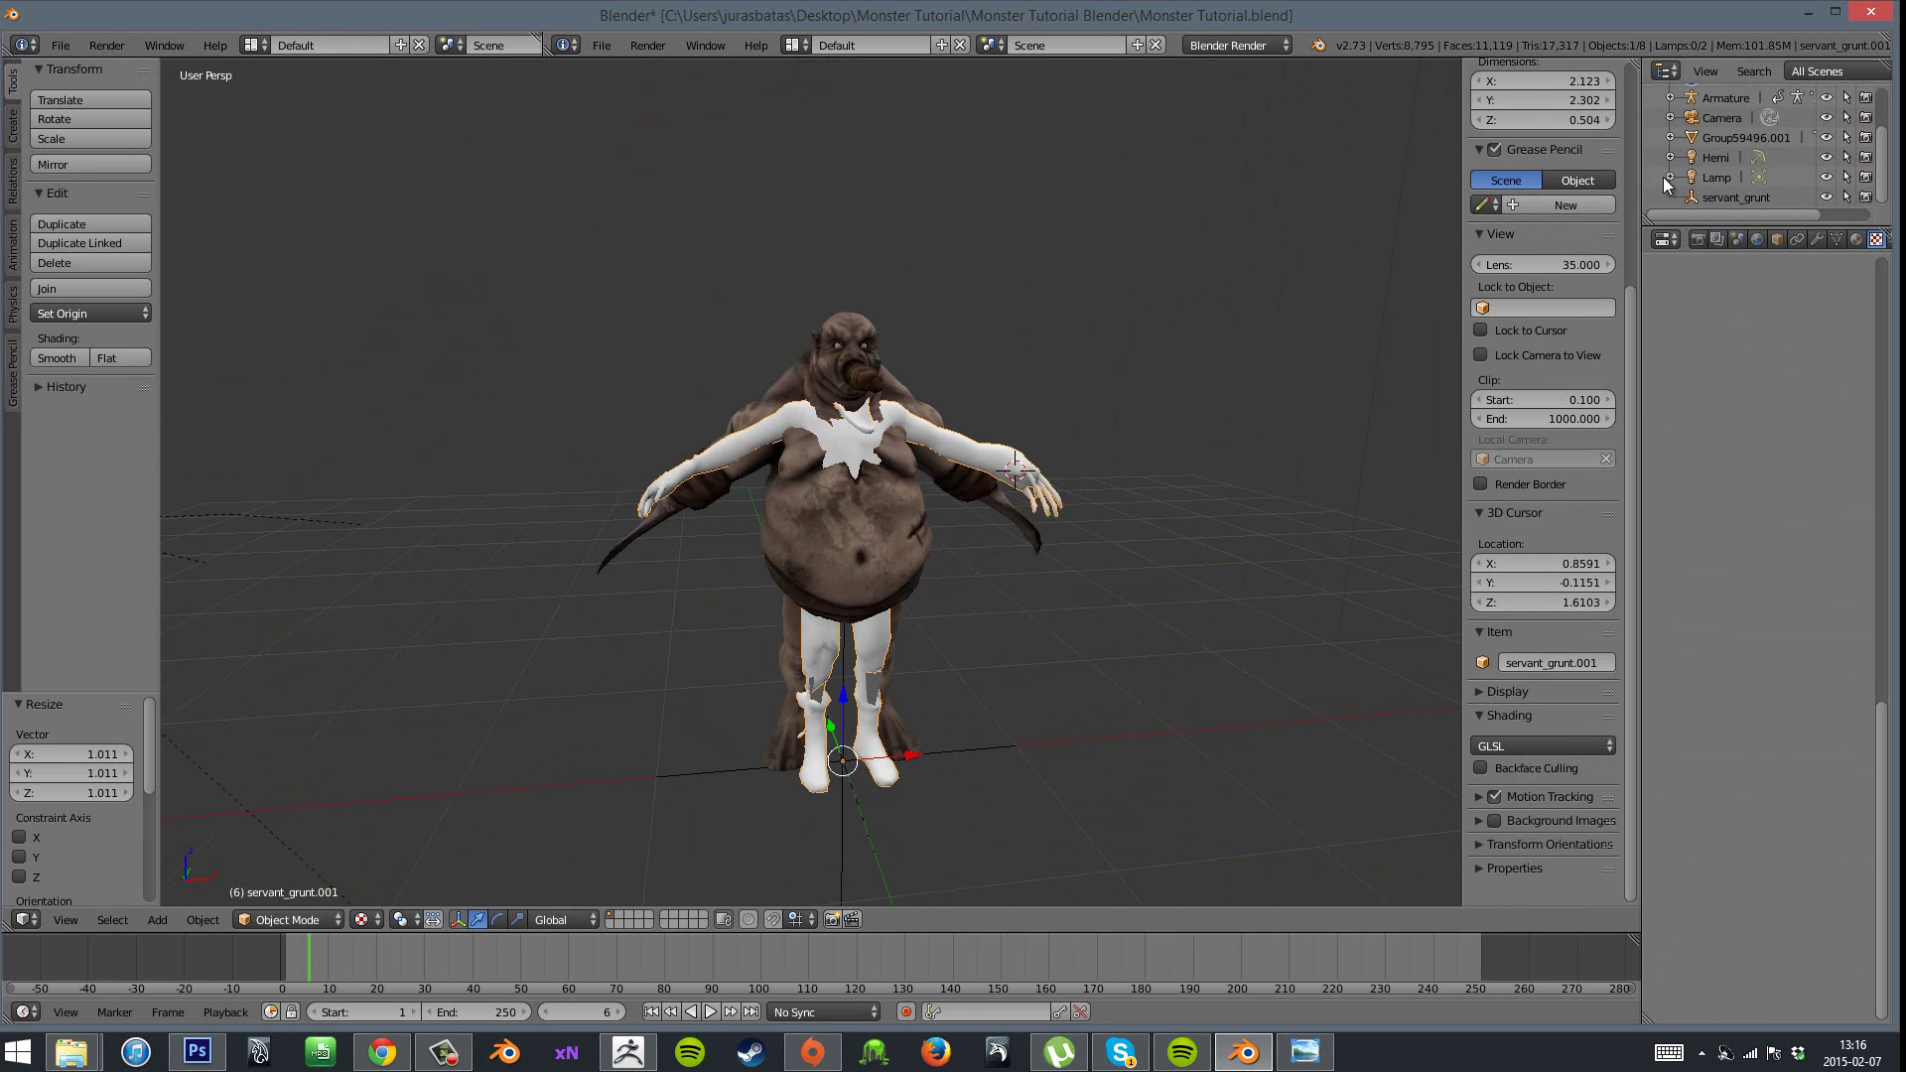
click(1728, 195)
key(x)
click(1218, 344)
click(1727, 118)
key(x)
click(844, 647)
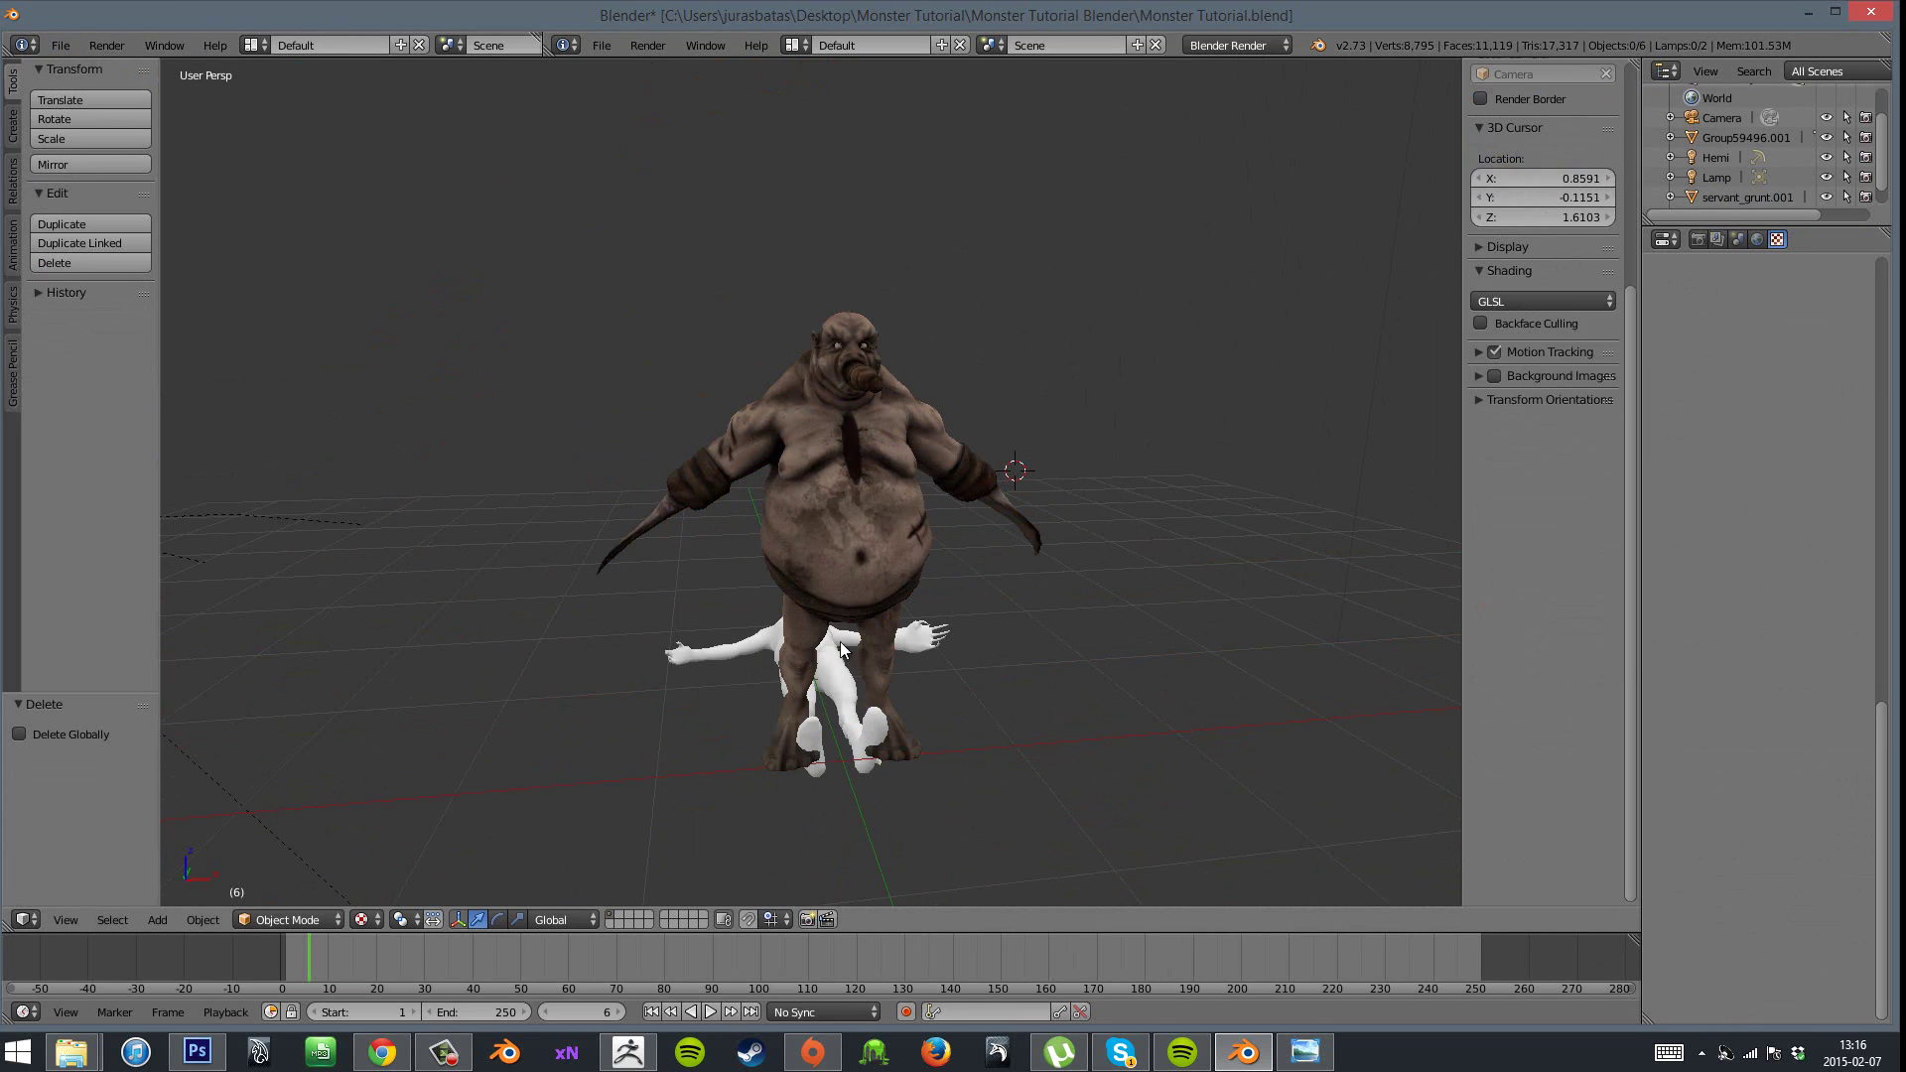
- Delete the remaining servant_grunt reference meshes around the monster's legs
right_click(839, 651)
key(x)
click(832, 676)
scroll(830, 679, up, 2)
drag(830, 679, 1048, 657)
right_click(796, 670)
key(x)
click(794, 668)
key(KP_1)
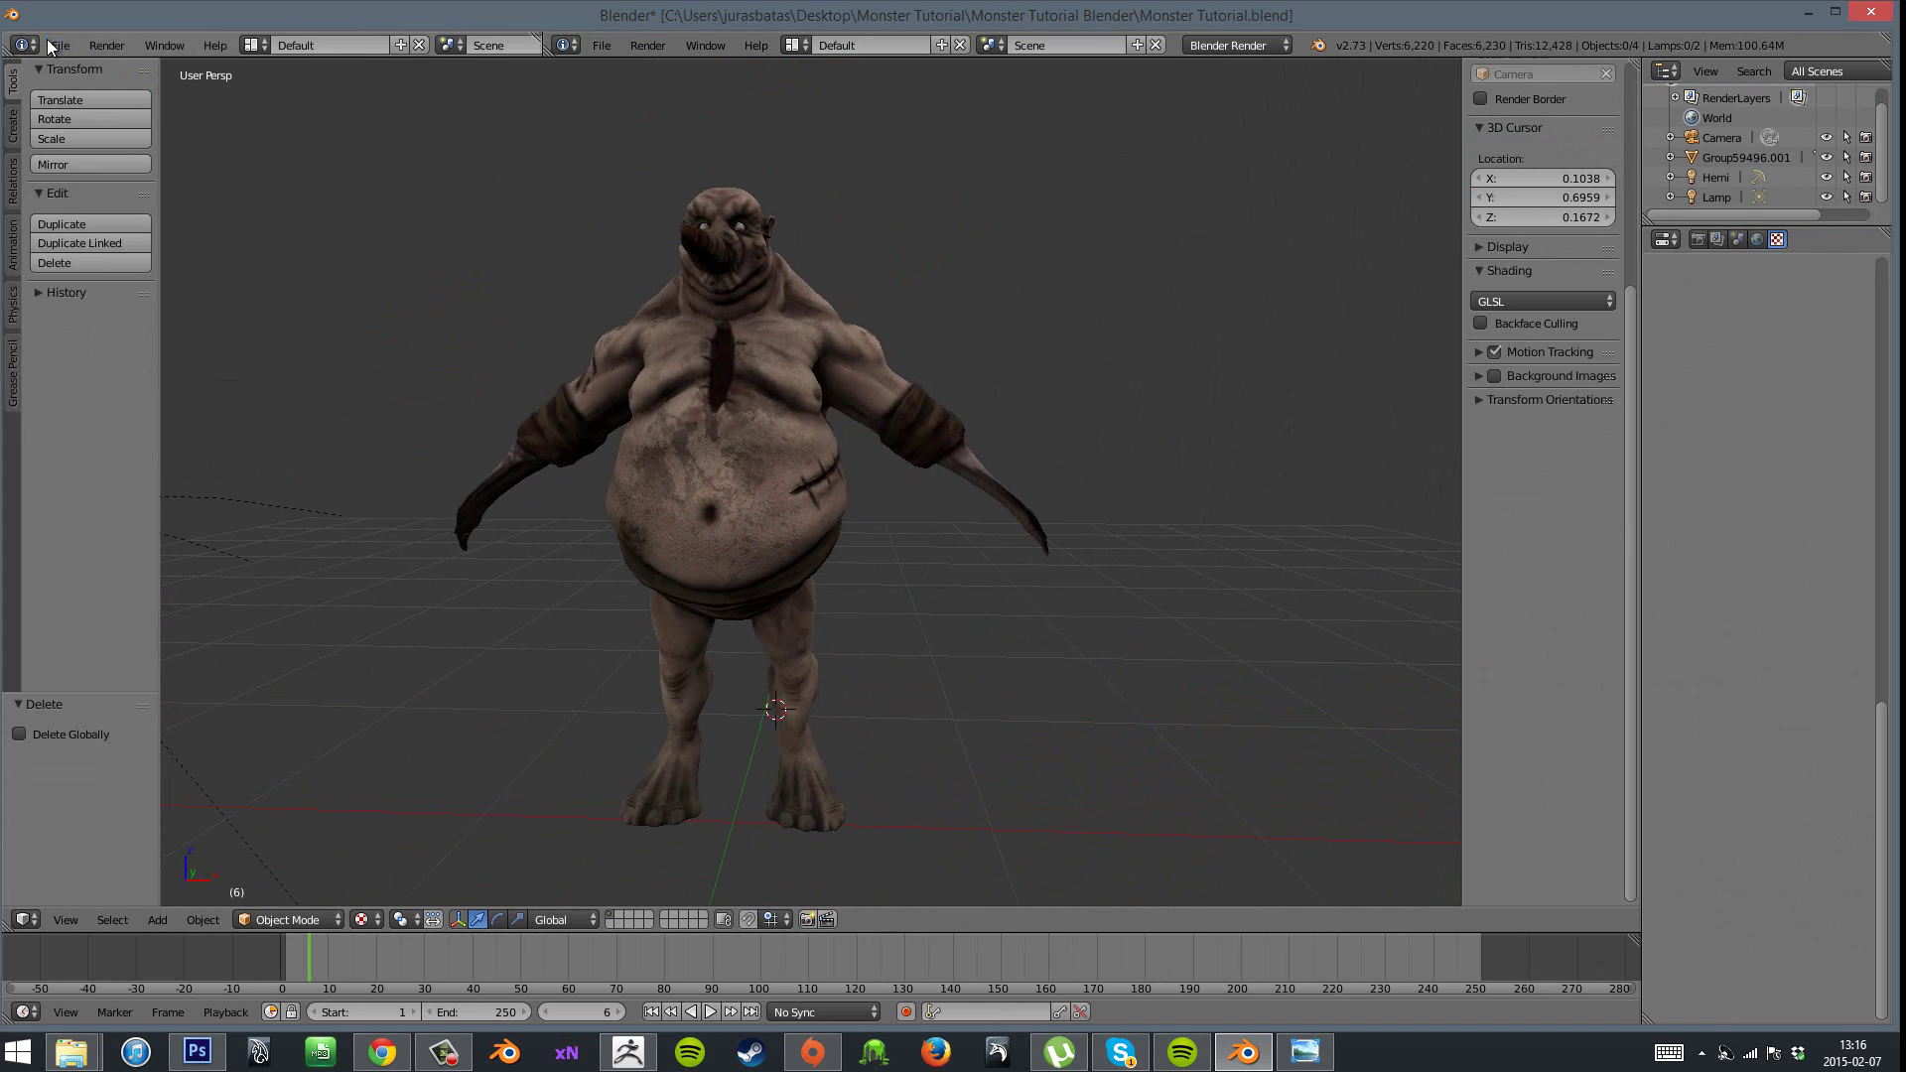
- Import the COLLADA model door_frame.dae from Amnesia's static_objects/mansionbase/wall folder
click(61, 44)
mouse_move(149, 383)
click(338, 383)
click(322, 145)
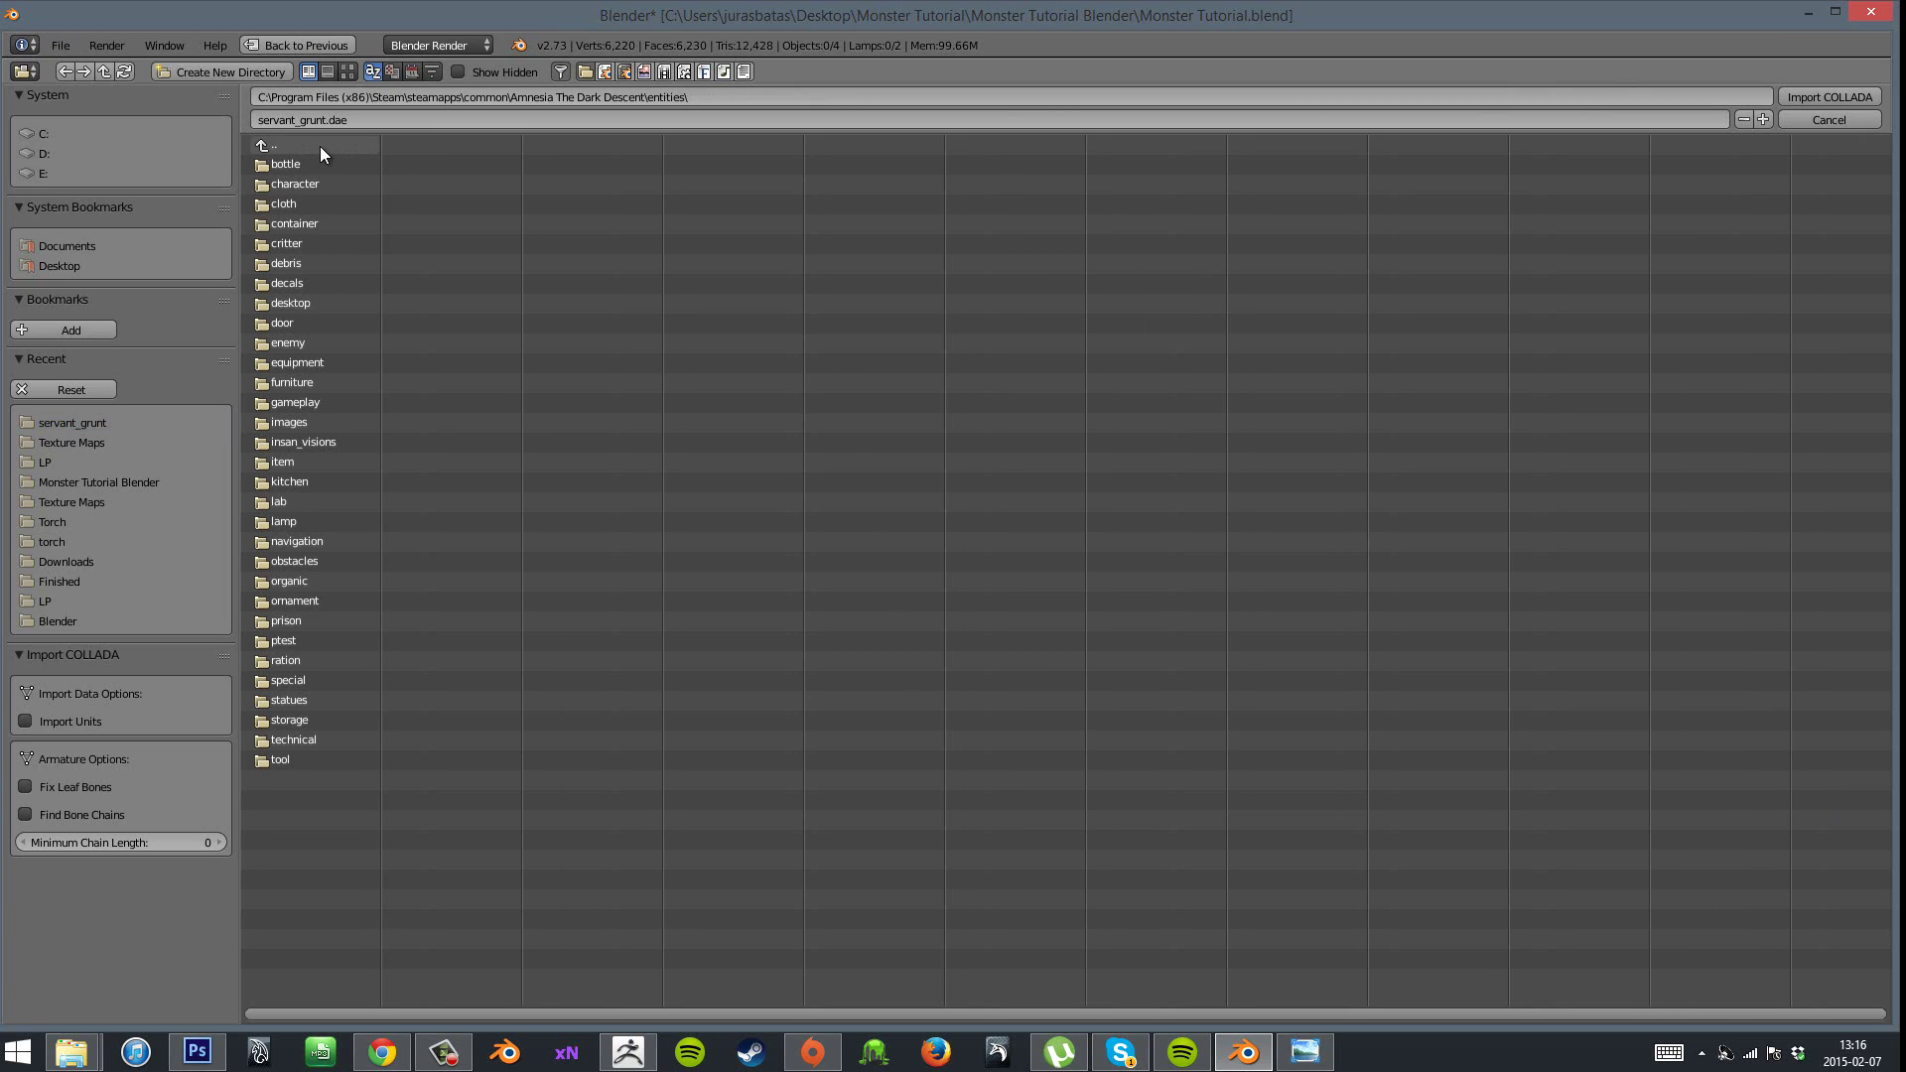
click(320, 146)
click(294, 414)
click(336, 303)
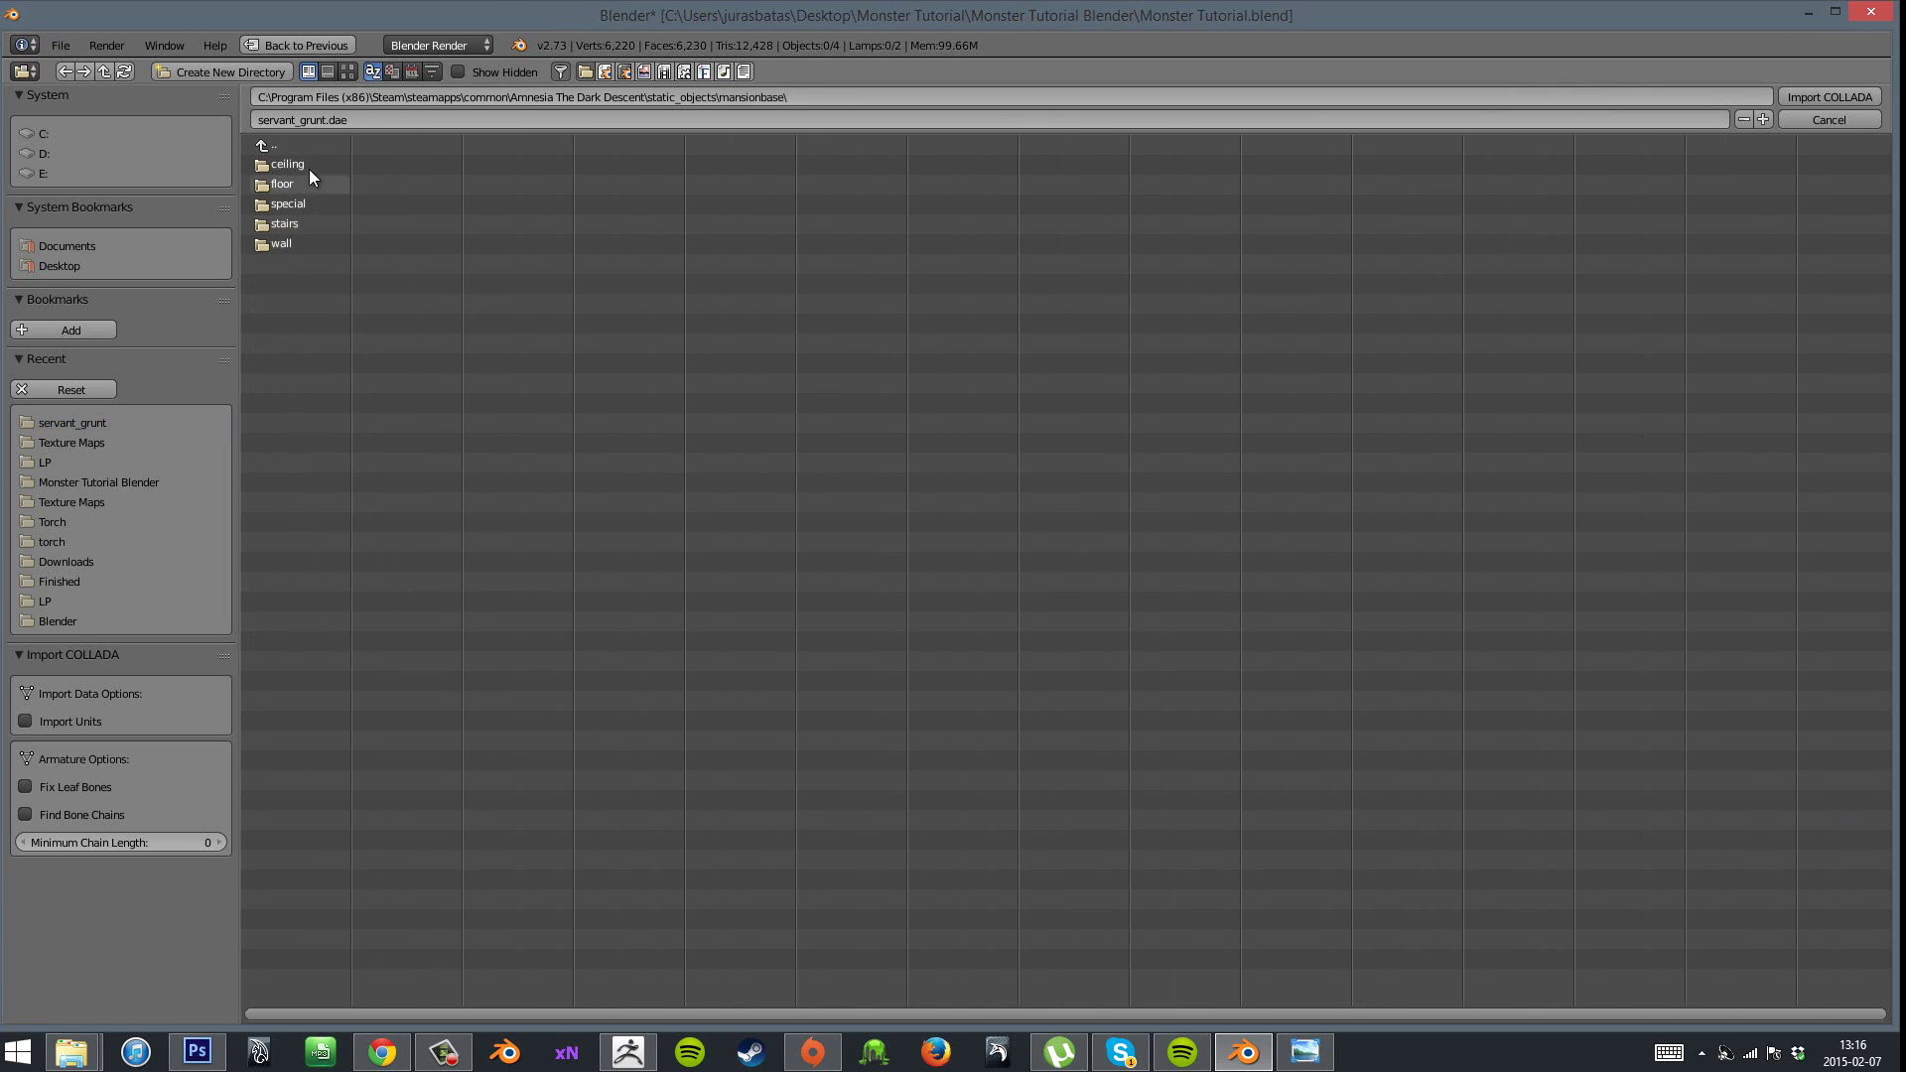
click(311, 243)
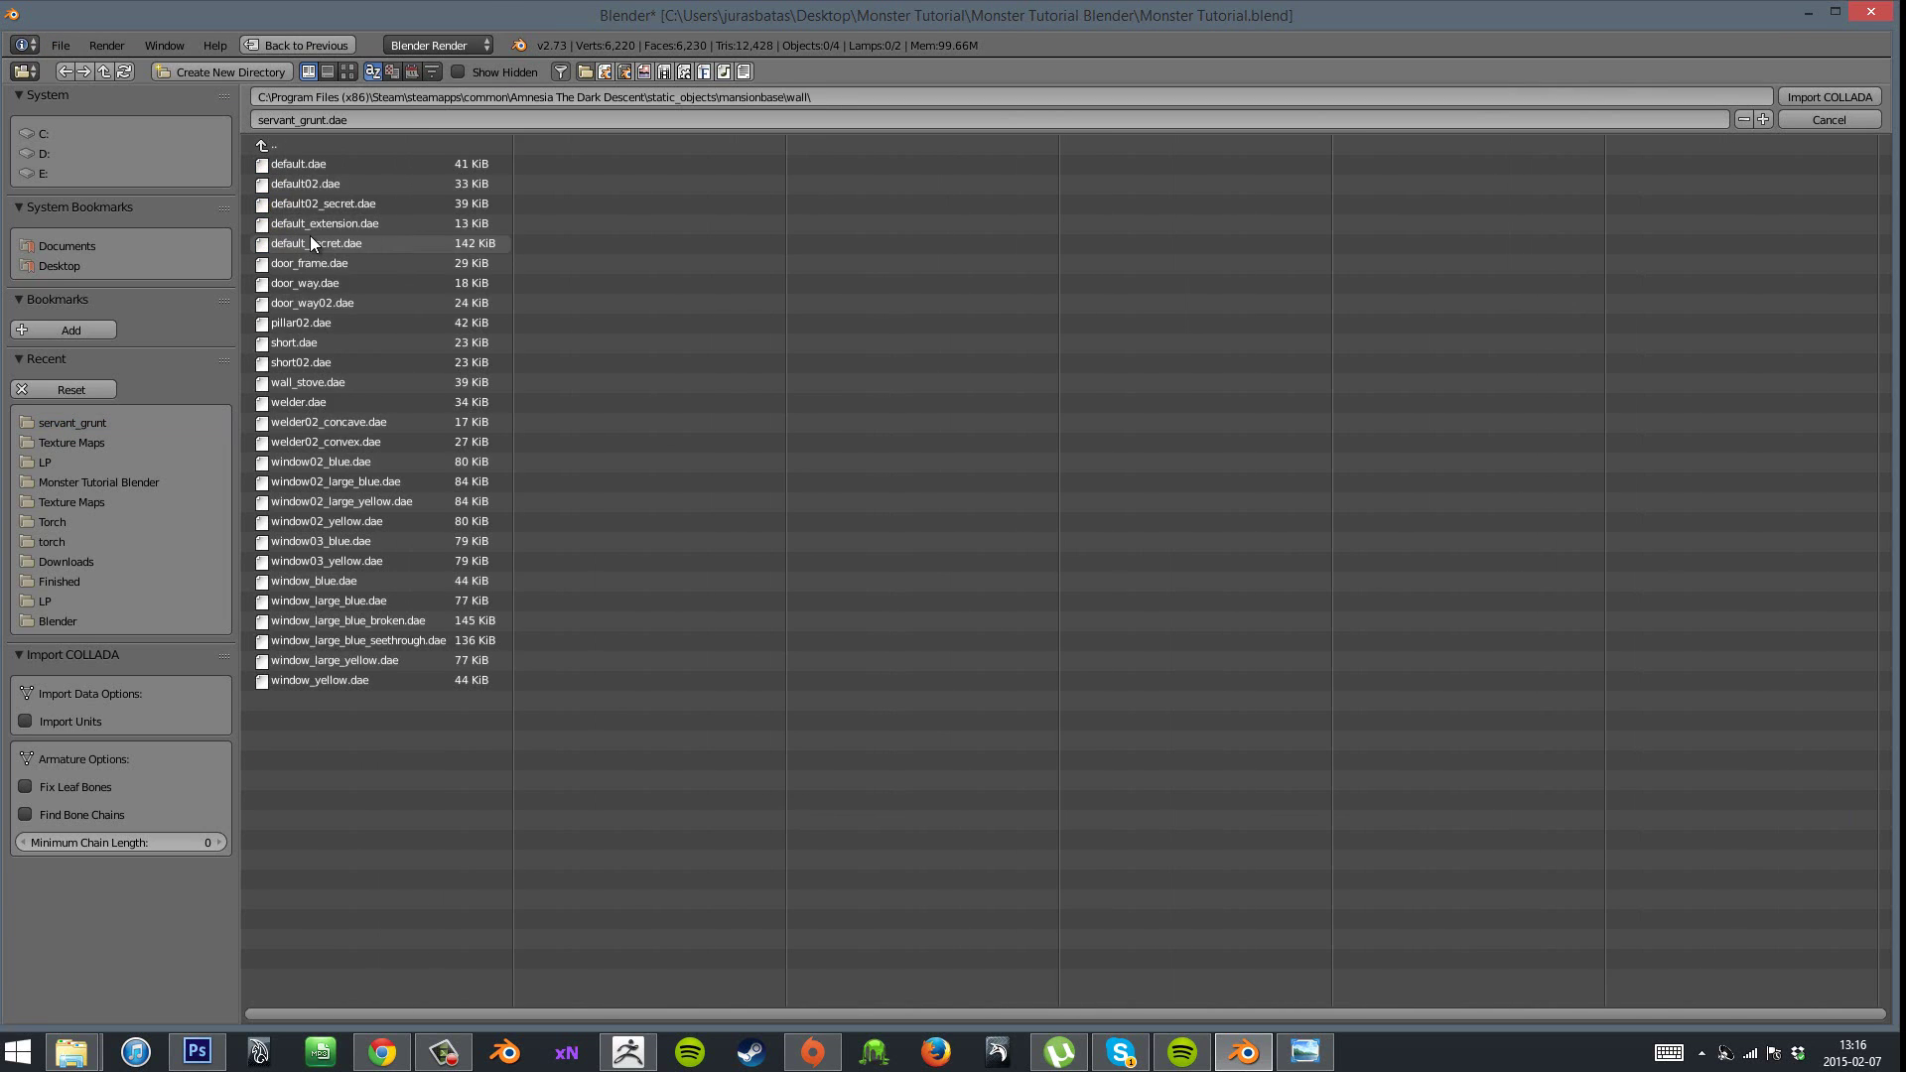
double_click(397, 265)
- Scale the monster uniformly to compare its size with the imported door frame
scroll(1201, 636, down, 3)
scroll(1206, 641, up, 4)
drag(1201, 635, 1230, 657)
right_click(834, 536)
drag(1012, 596, 864, 583)
key(s)
right_click(1027, 575)
key(s)
drag(1027, 575, 1020, 638)
click(1138, 608)
- Adjust the monster's uniform scale to about 2.75 units tall so it fits the door frame
drag(792, 702, 808, 655)
scroll(984, 693, down, 3)
scroll(808, 656, up, 3)
key(s)
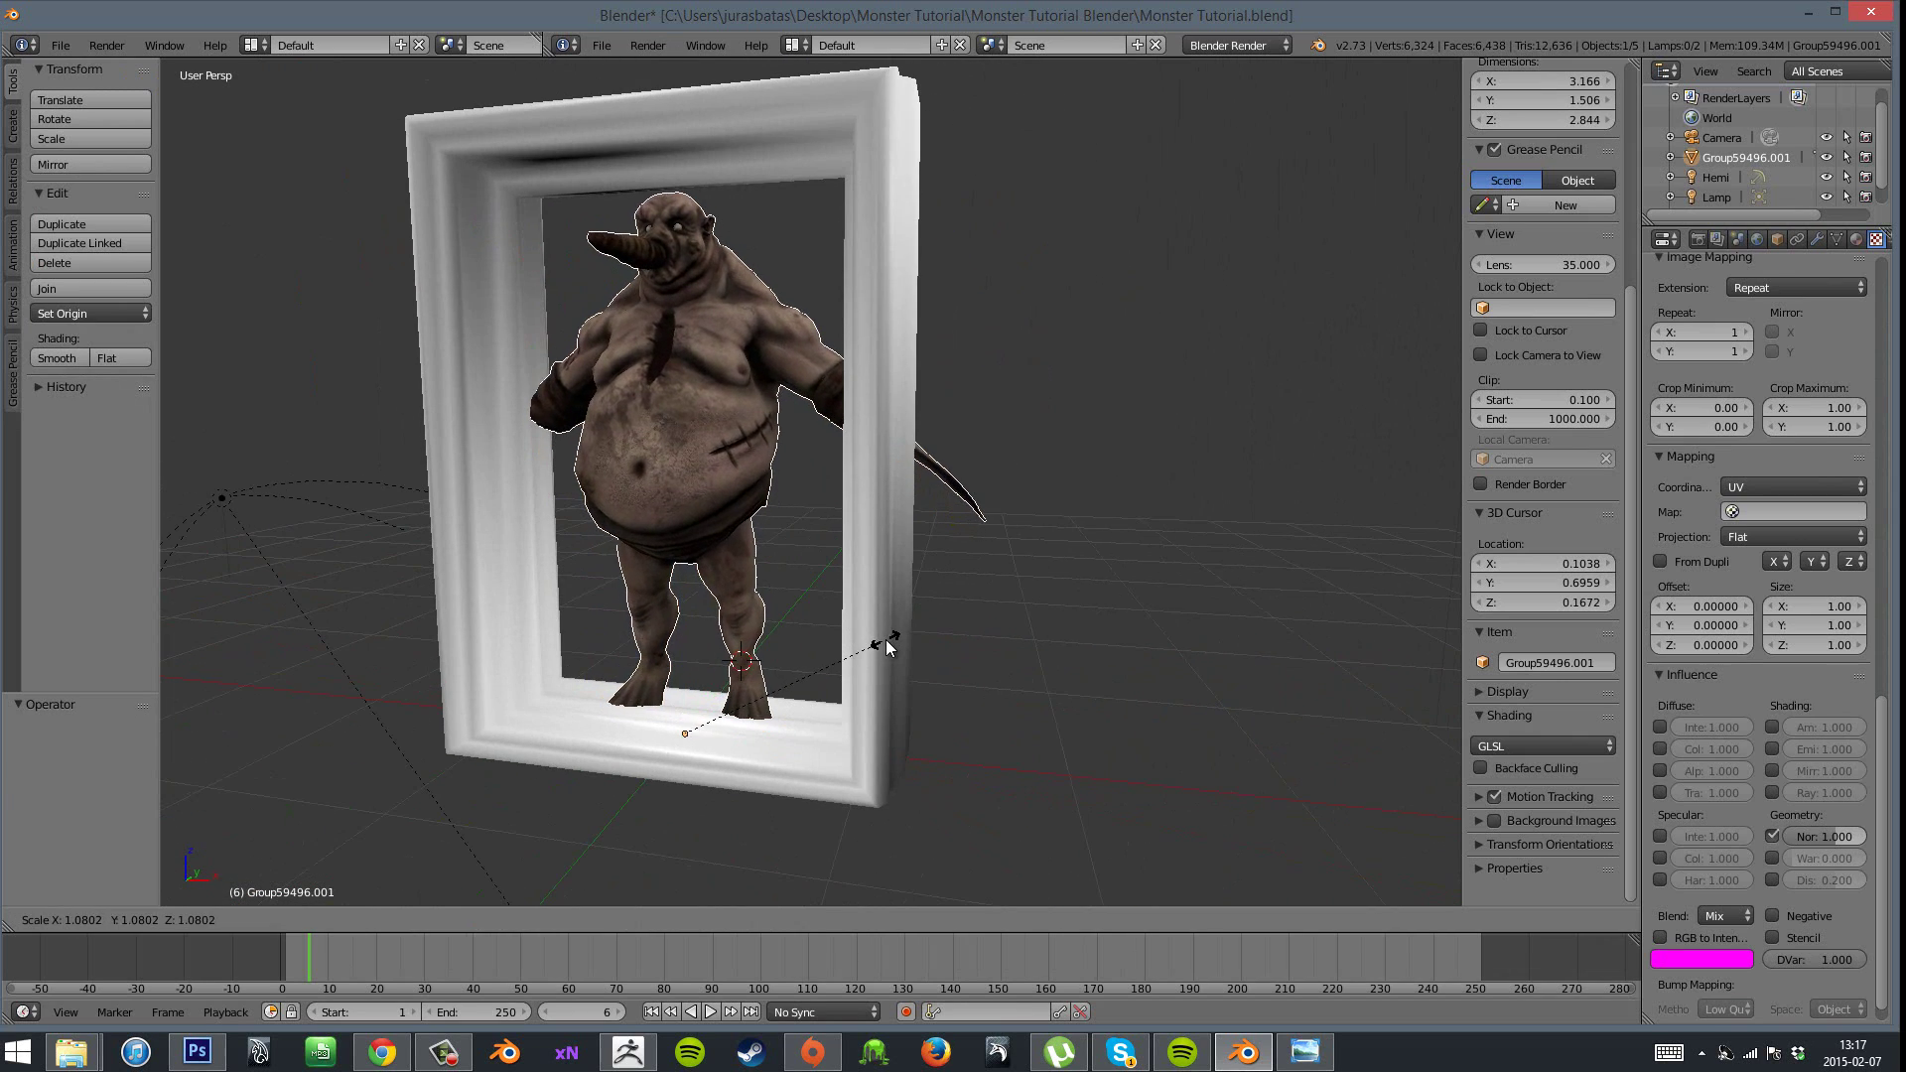
click(884, 643)
drag(1048, 671, 1135, 662)
drag(859, 648, 844, 638)
drag(1205, 631, 1112, 618)
key(ctrl+z)
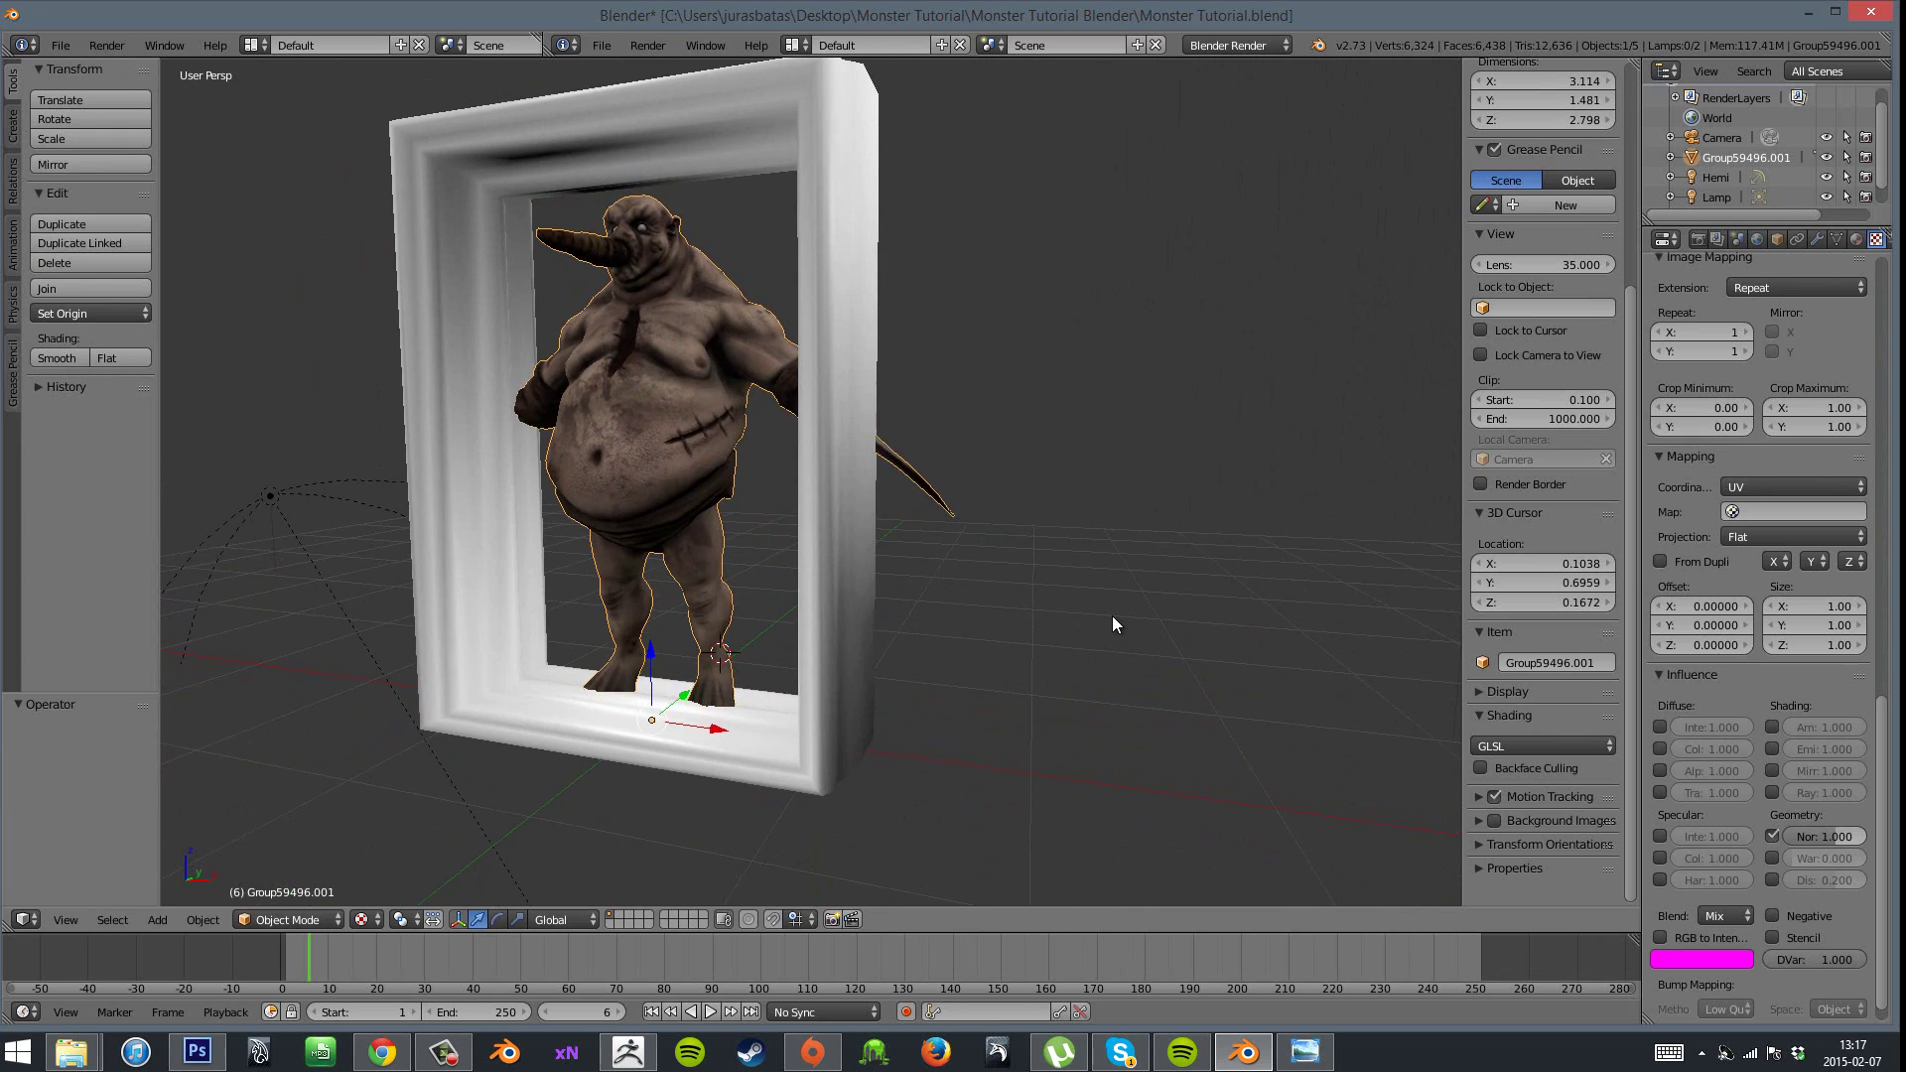
key(s)
click(1104, 620)
drag(652, 651, 655, 634)
drag(1139, 602, 1082, 640)
scroll(1033, 717, down, 5)
key(ctrl+z)
scroll(1026, 724, up, 5)
- Delete the mansionbase_doorframe reference object from the scene
right_click(911, 382)
key(x)
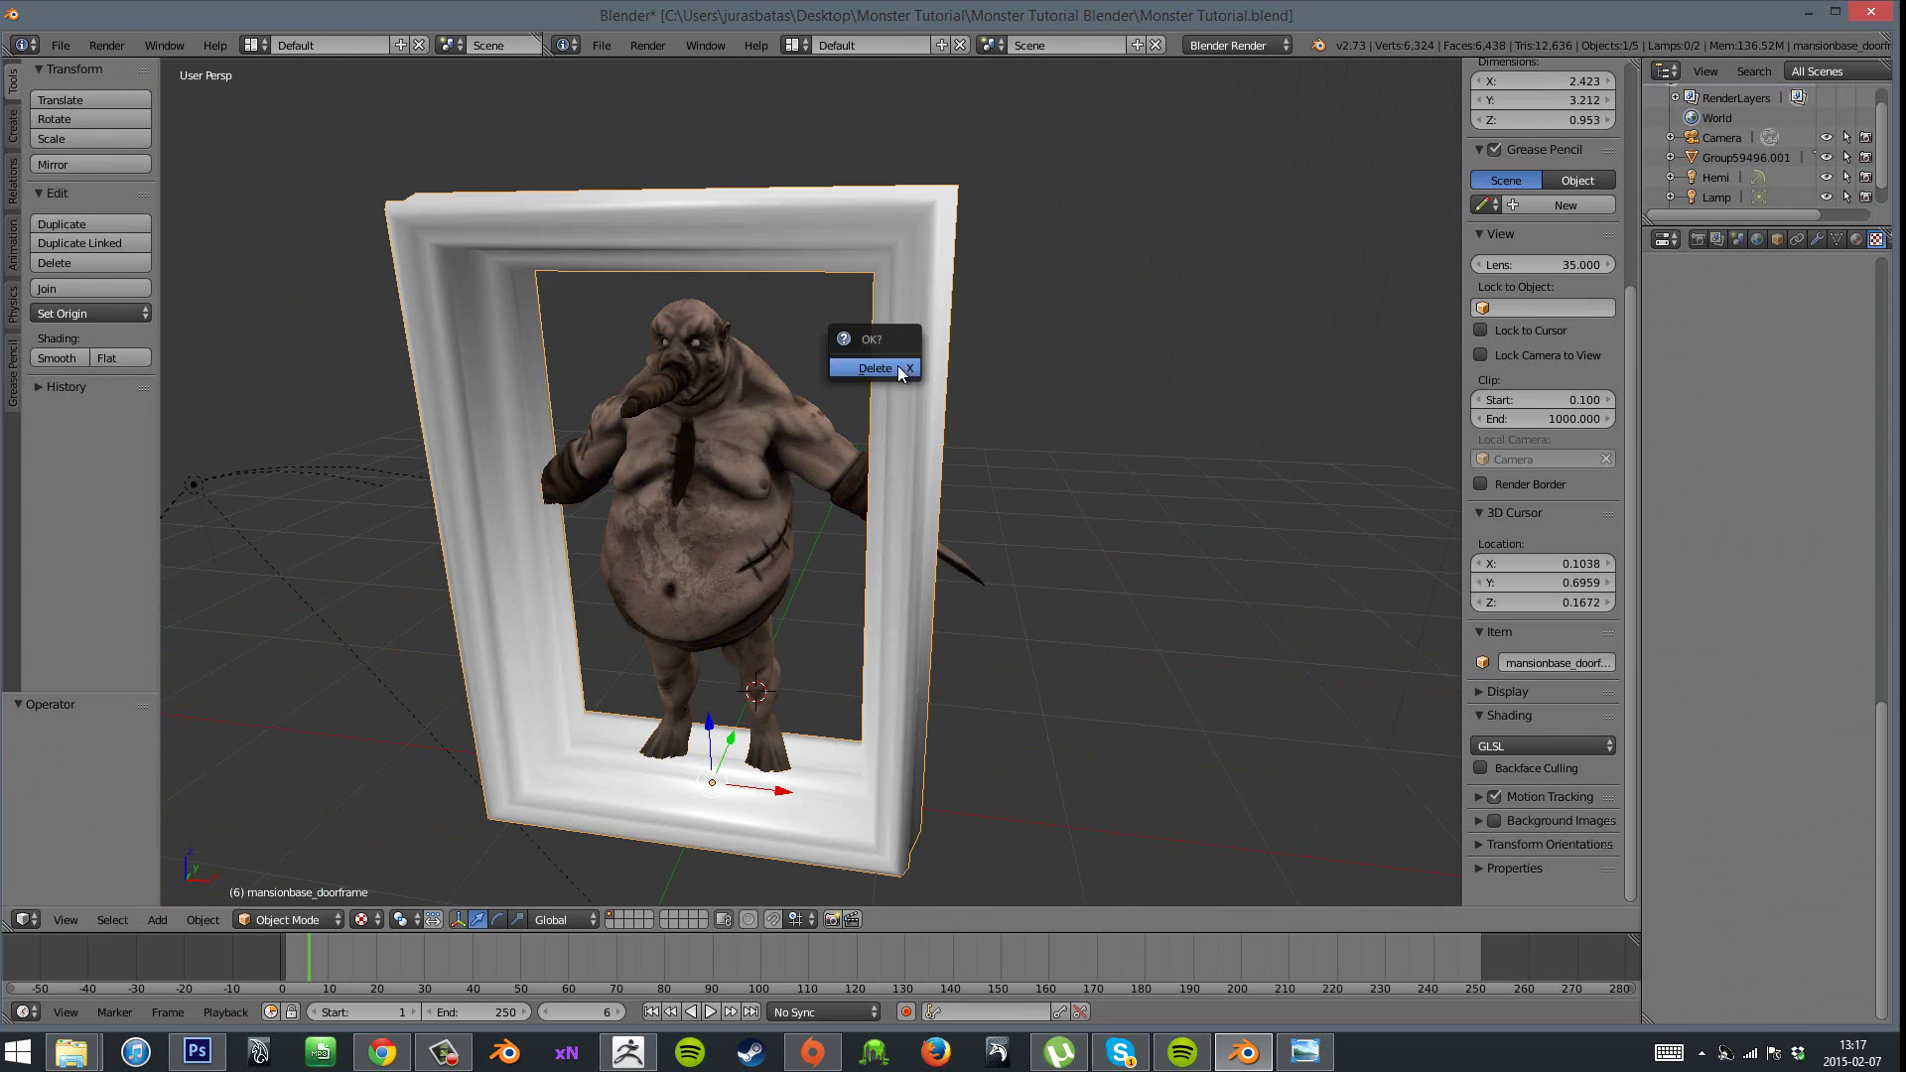
click(901, 373)
- Apply the monster's rotation, scale and location transforms
key(KP_4)
key(KP_4)
key(KP_4)
right_click(938, 536)
key(ctrl+a)
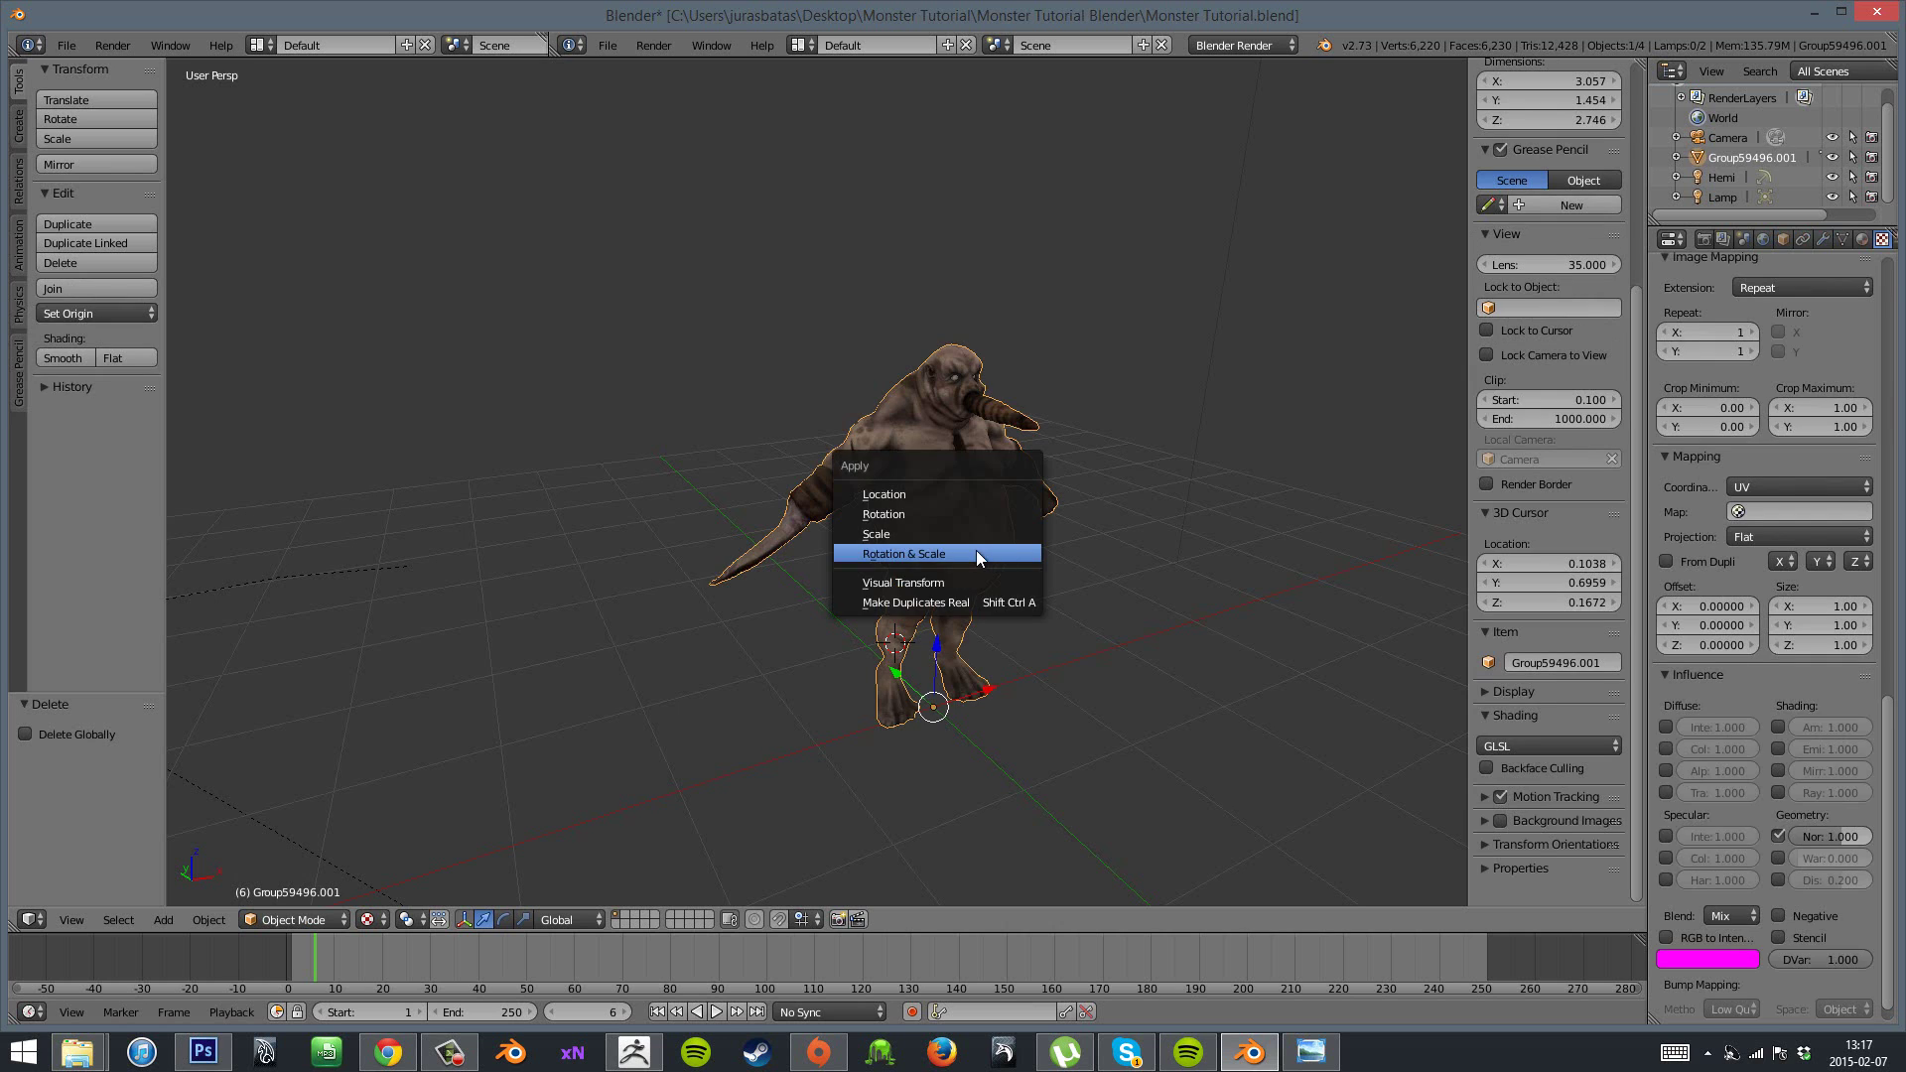
click(976, 553)
key(ctrl+a)
click(958, 524)
key(ctrl+a)
click(954, 499)
key(ctrl+a)
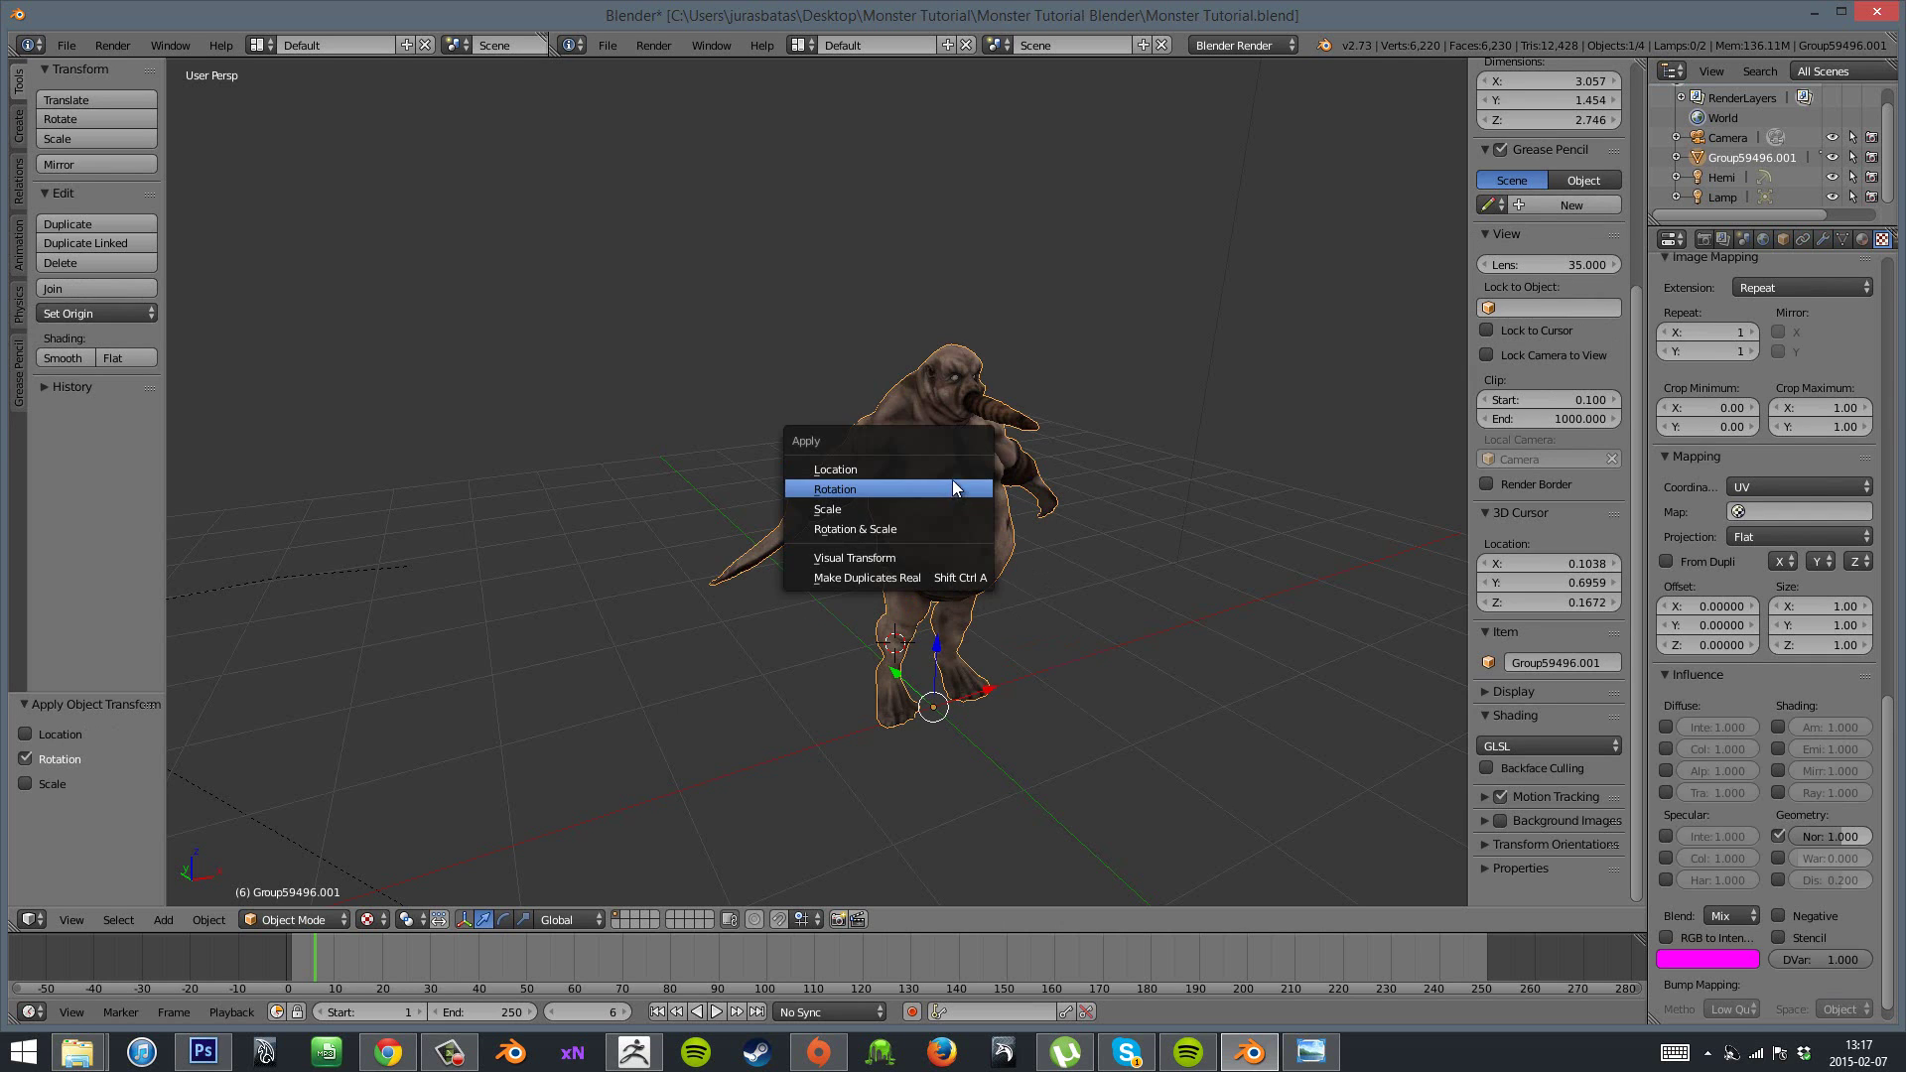
click(952, 481)
key(ctrl+a)
click(950, 454)
- Select the monster, start a Wavefront OBJ export and browse to the Monster Tutorial Blender folder
drag(1100, 524, 1112, 562)
key(a)
scroll(1111, 584, up, 2)
right_click(895, 461)
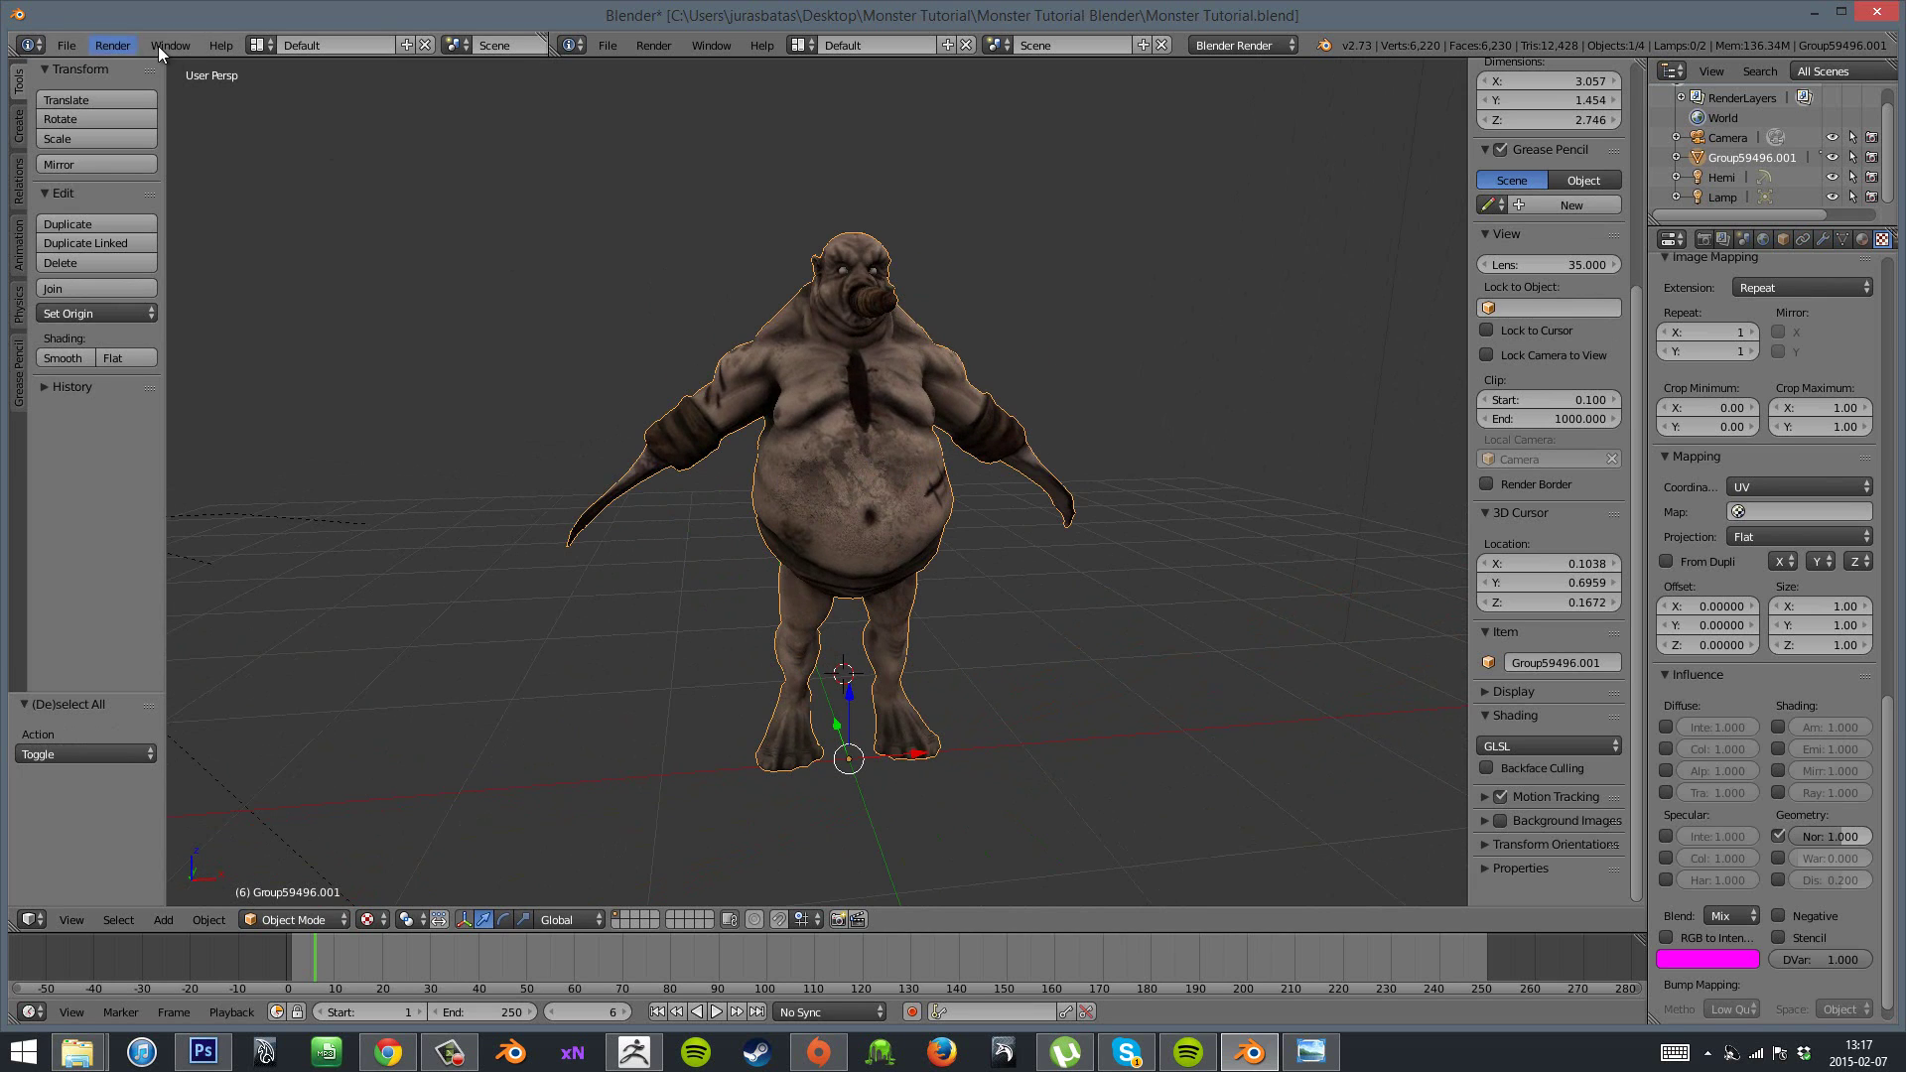
click(73, 43)
mouse_move(198, 399)
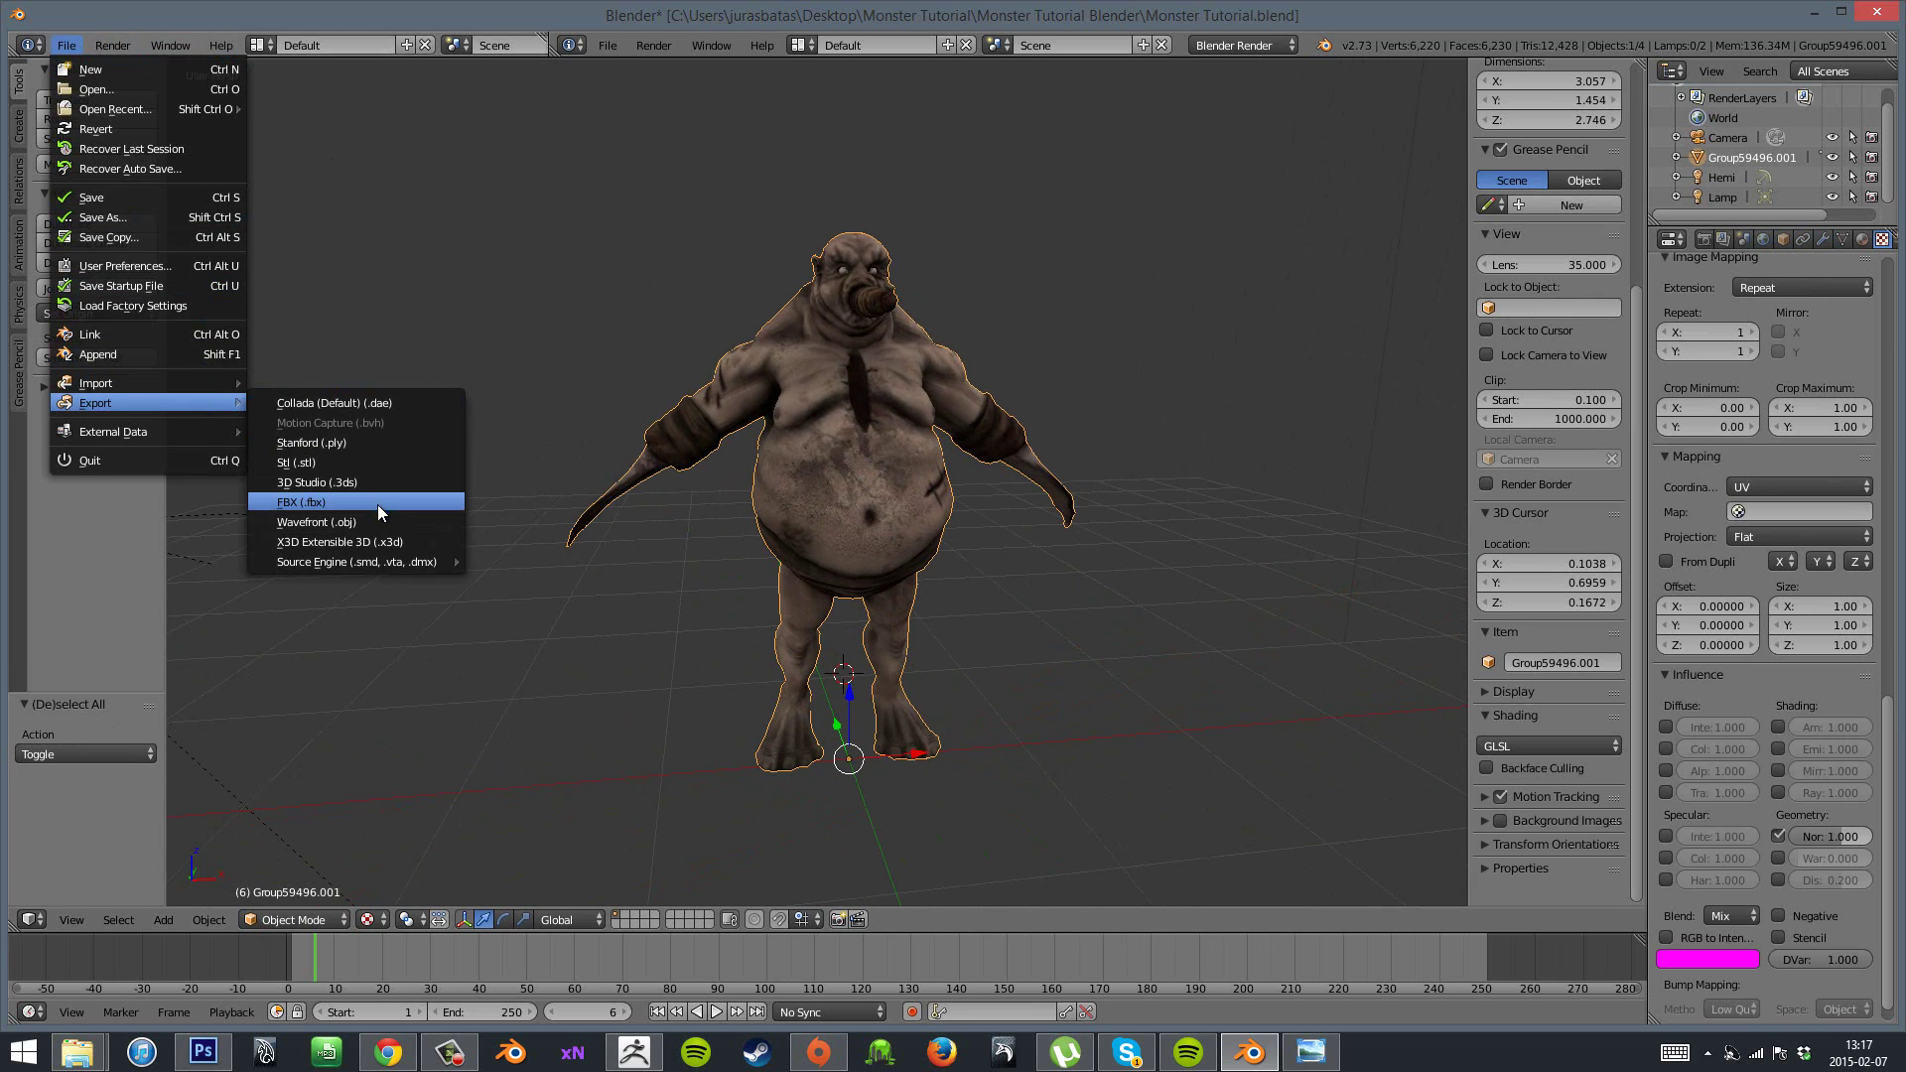
click(375, 517)
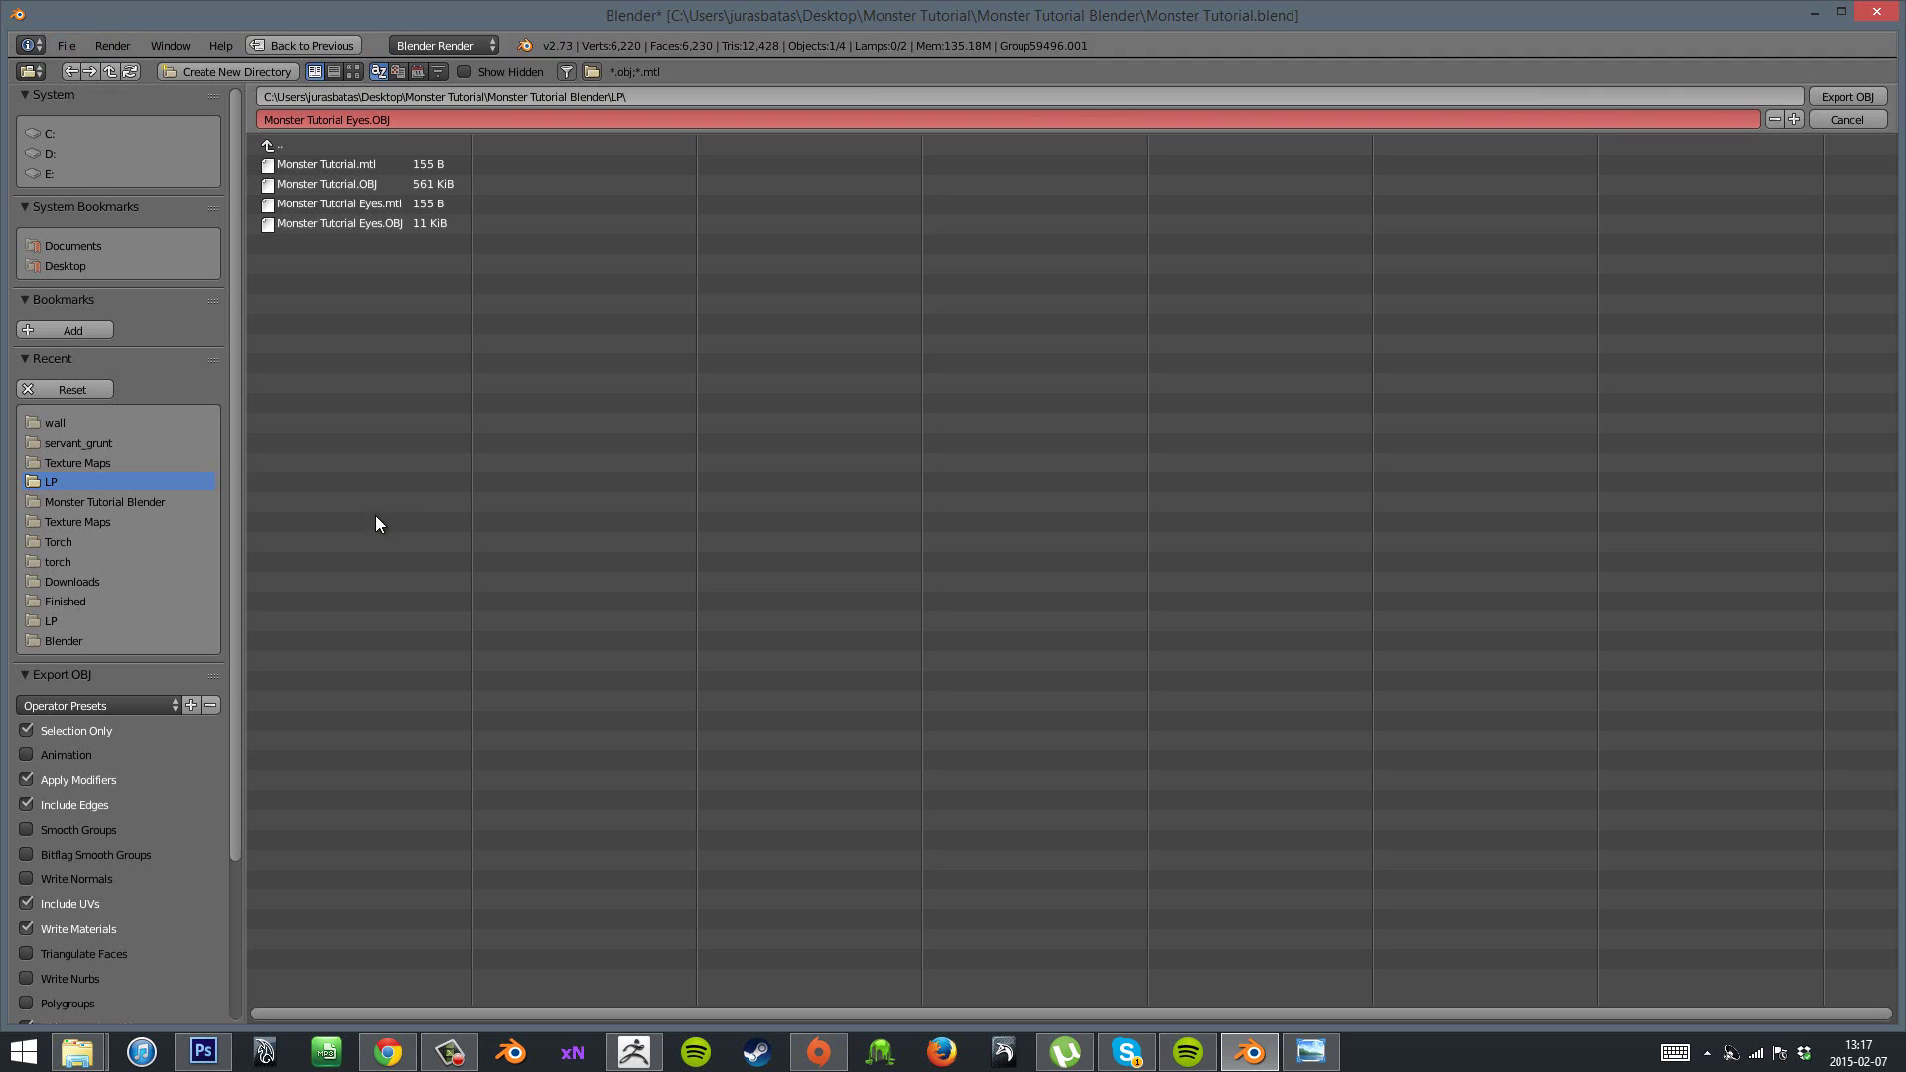
click(335, 145)
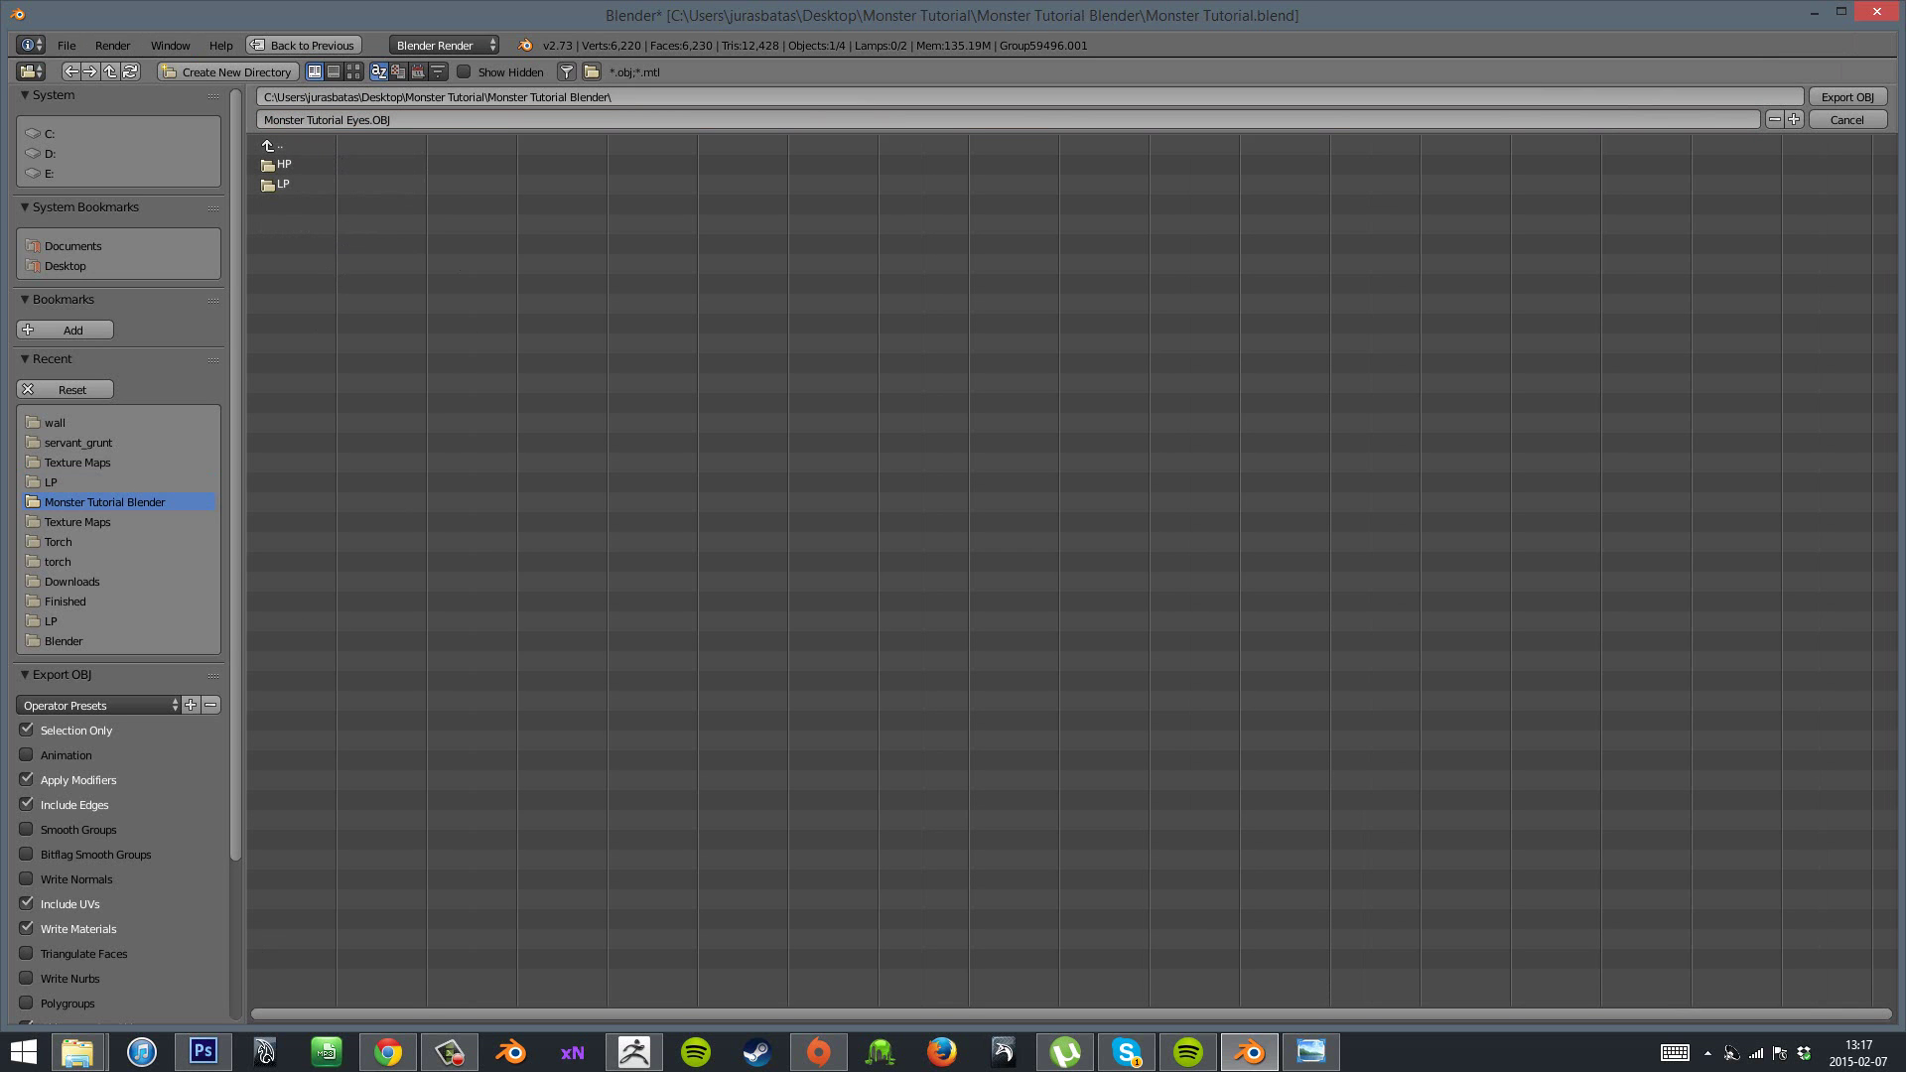
- Switch to File Explorer and create a folder named Monster Tutorial Maya inside the Monster Tutorial folder
mouse_move(77, 1052)
click(313, 957)
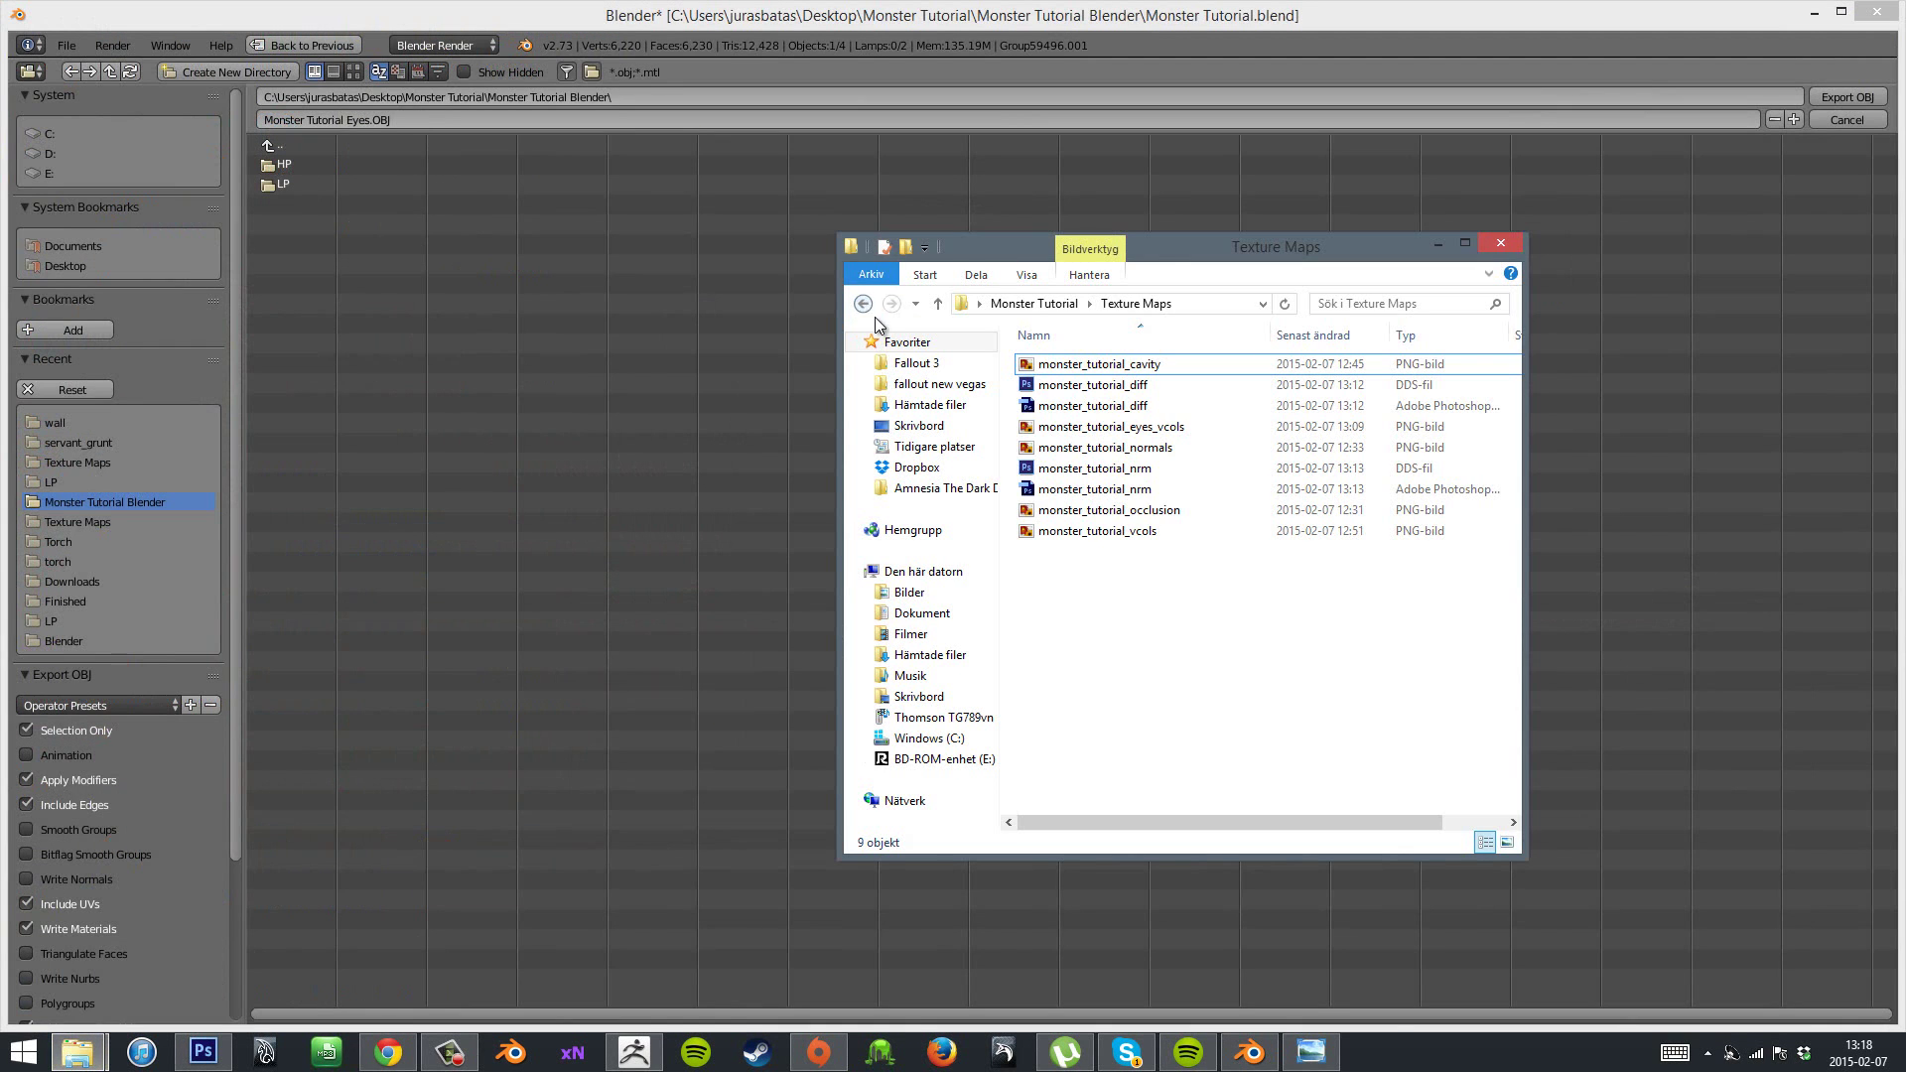
click(862, 303)
right_click(1229, 573)
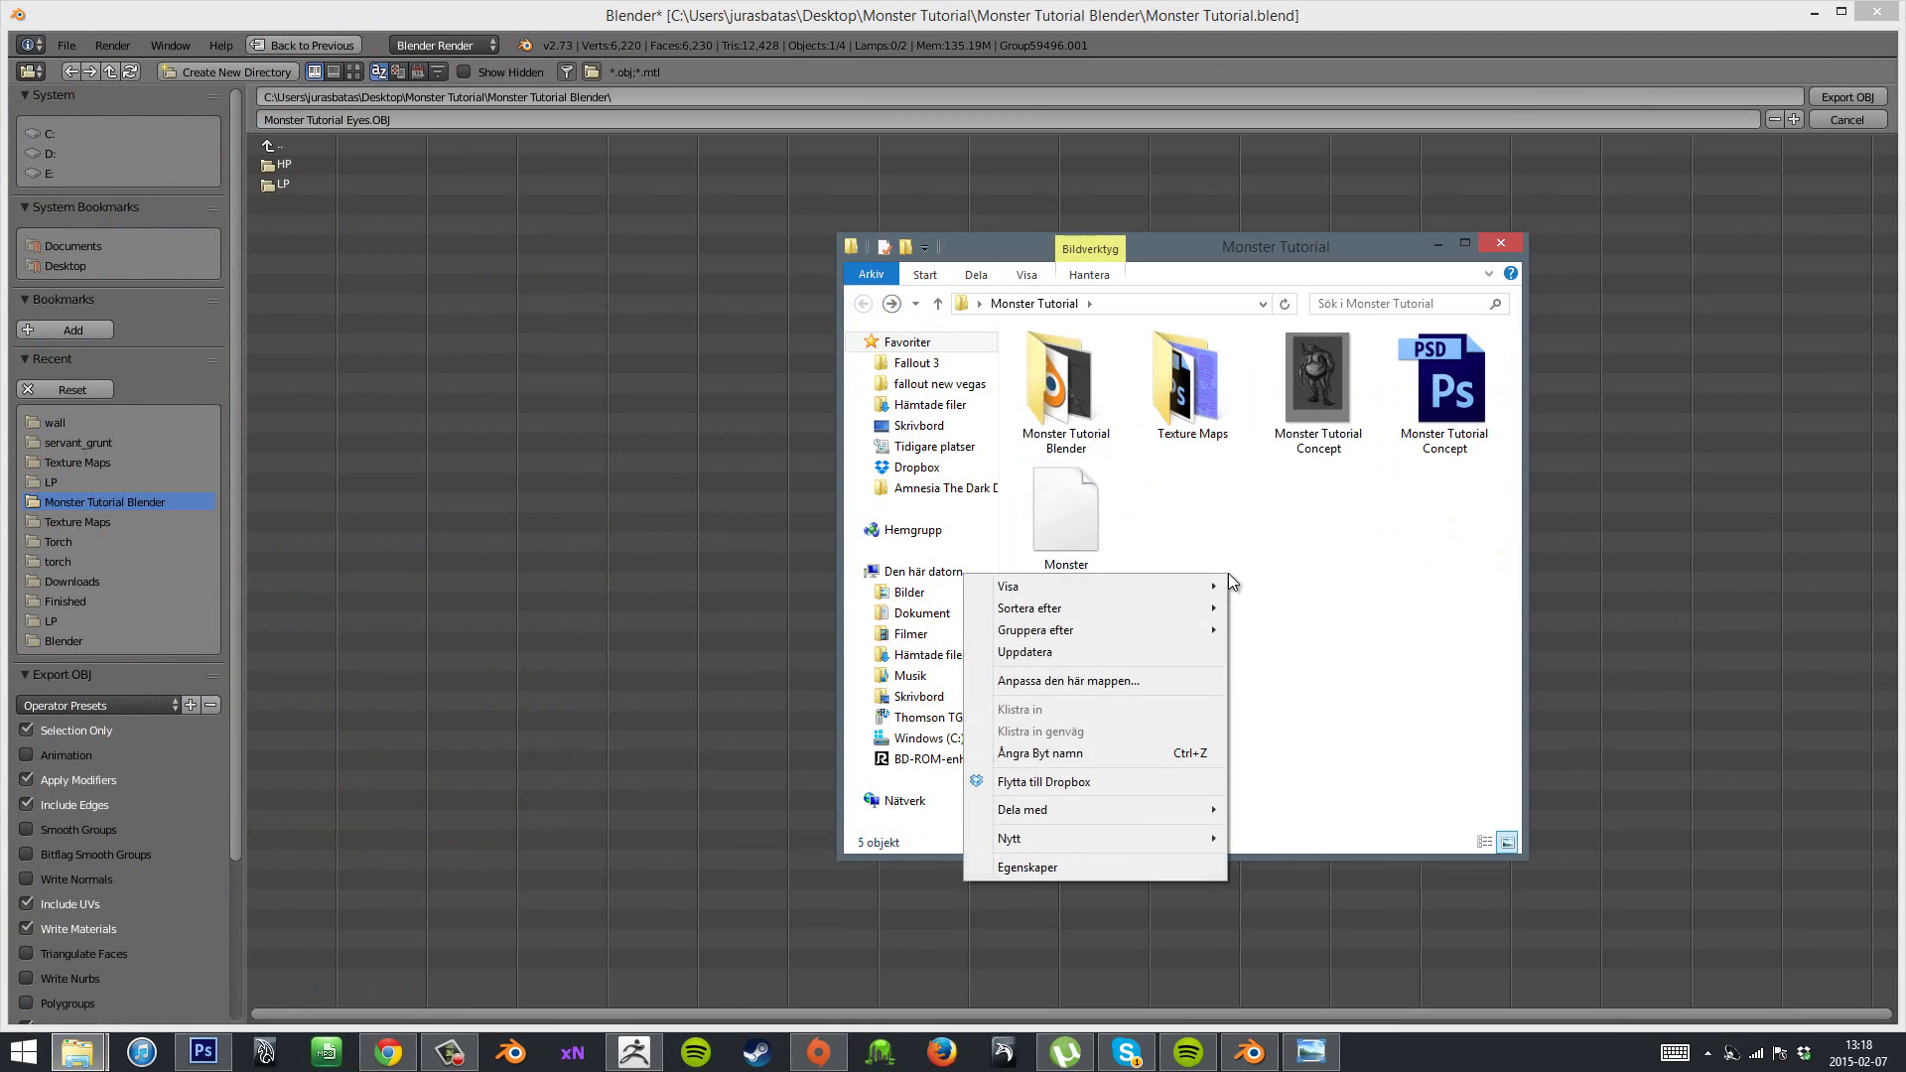
mouse_move(1084, 842)
click(764, 549)
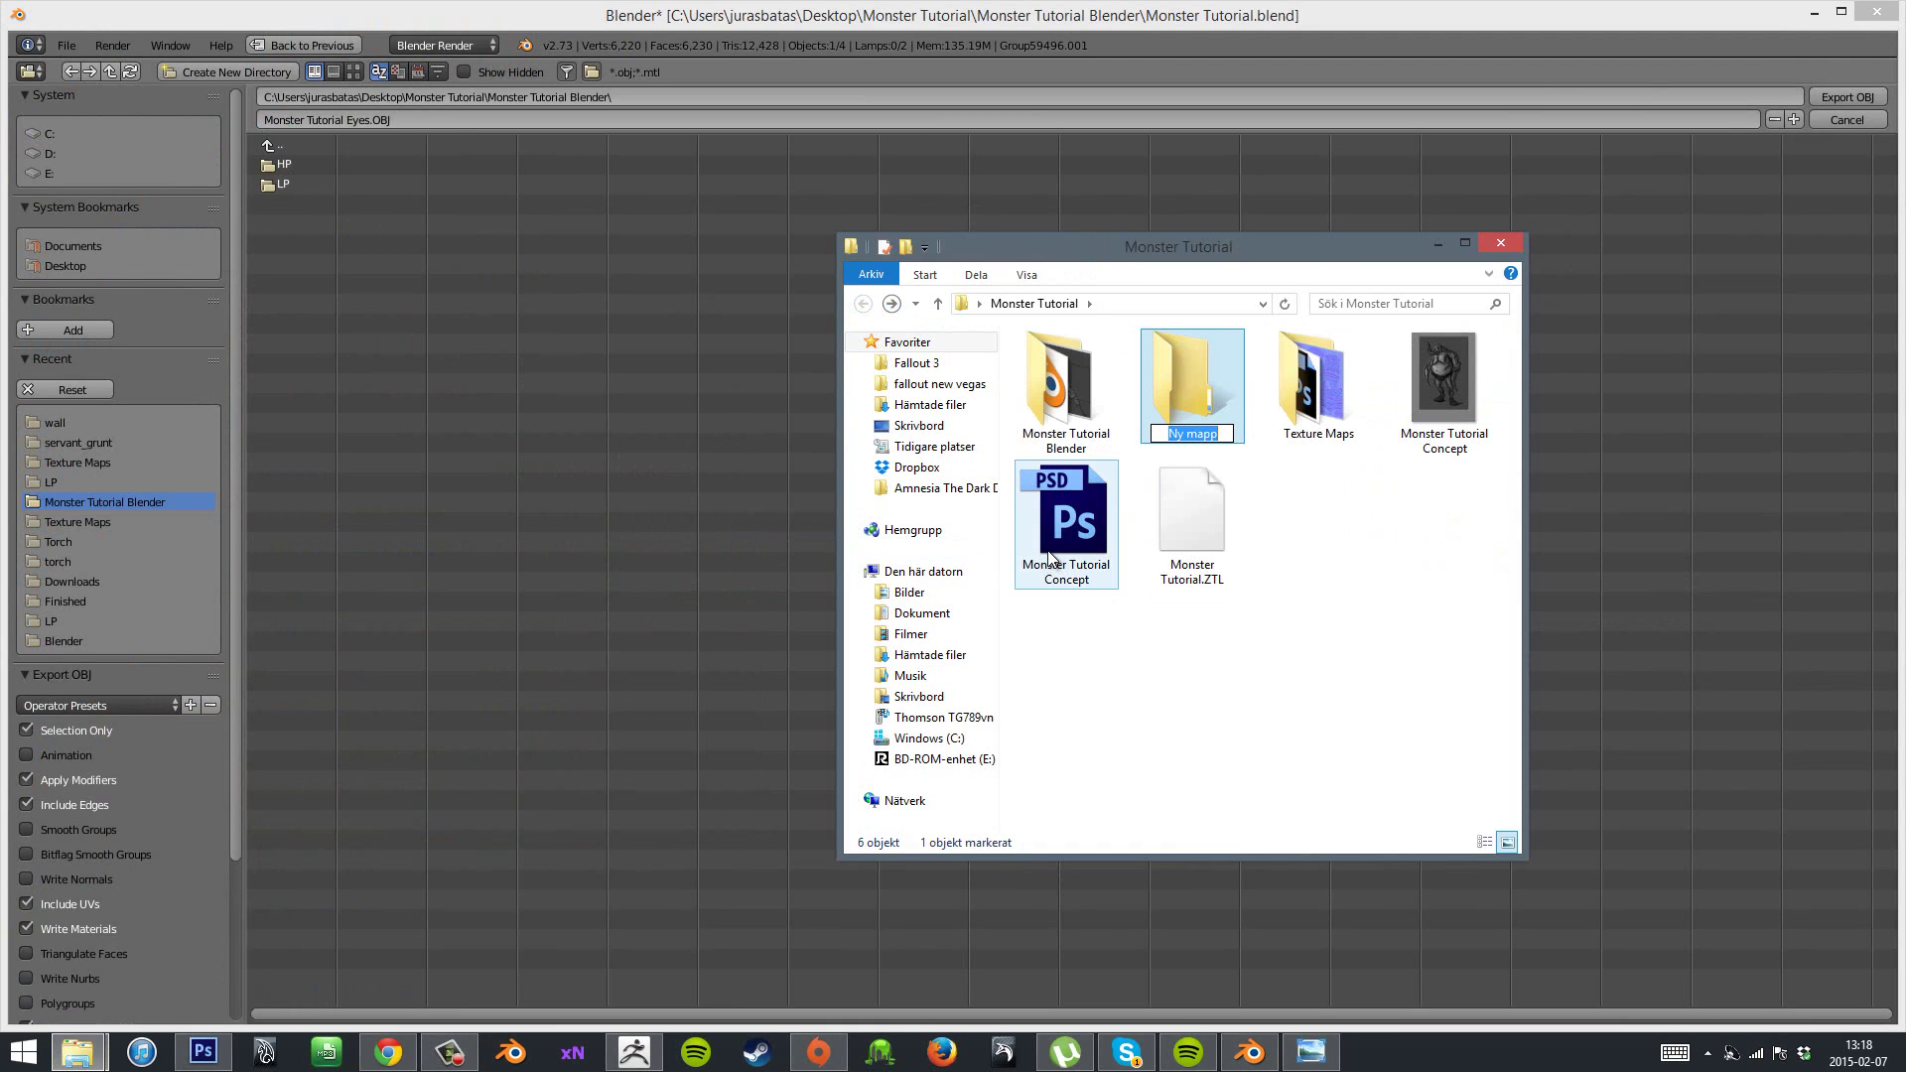
text(maya)
key(BackSpace)
key(BackSpace)
key(BackSpace)
key(BackSpace)
text(Monster Tut)
text(ot)
text(ial Maya)
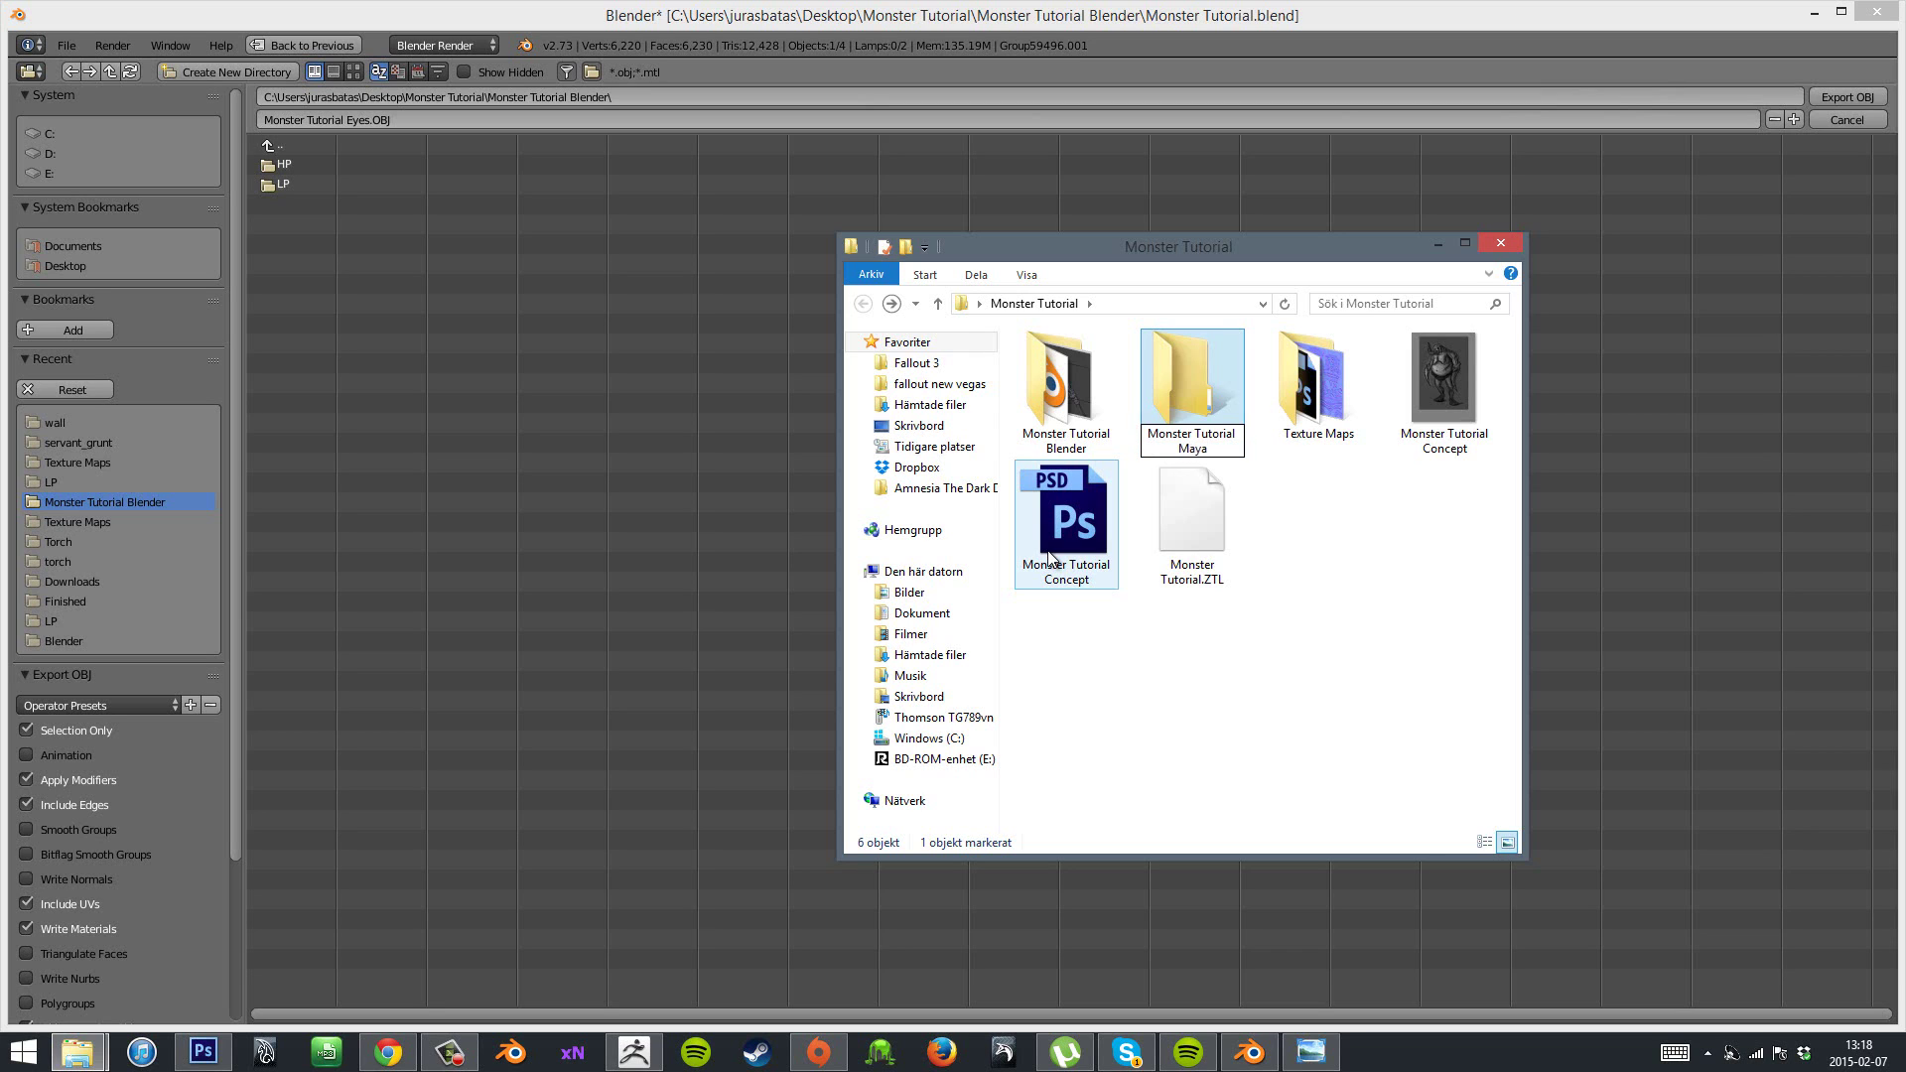
key(Return)
double_click(1235, 383)
right_click(1163, 532)
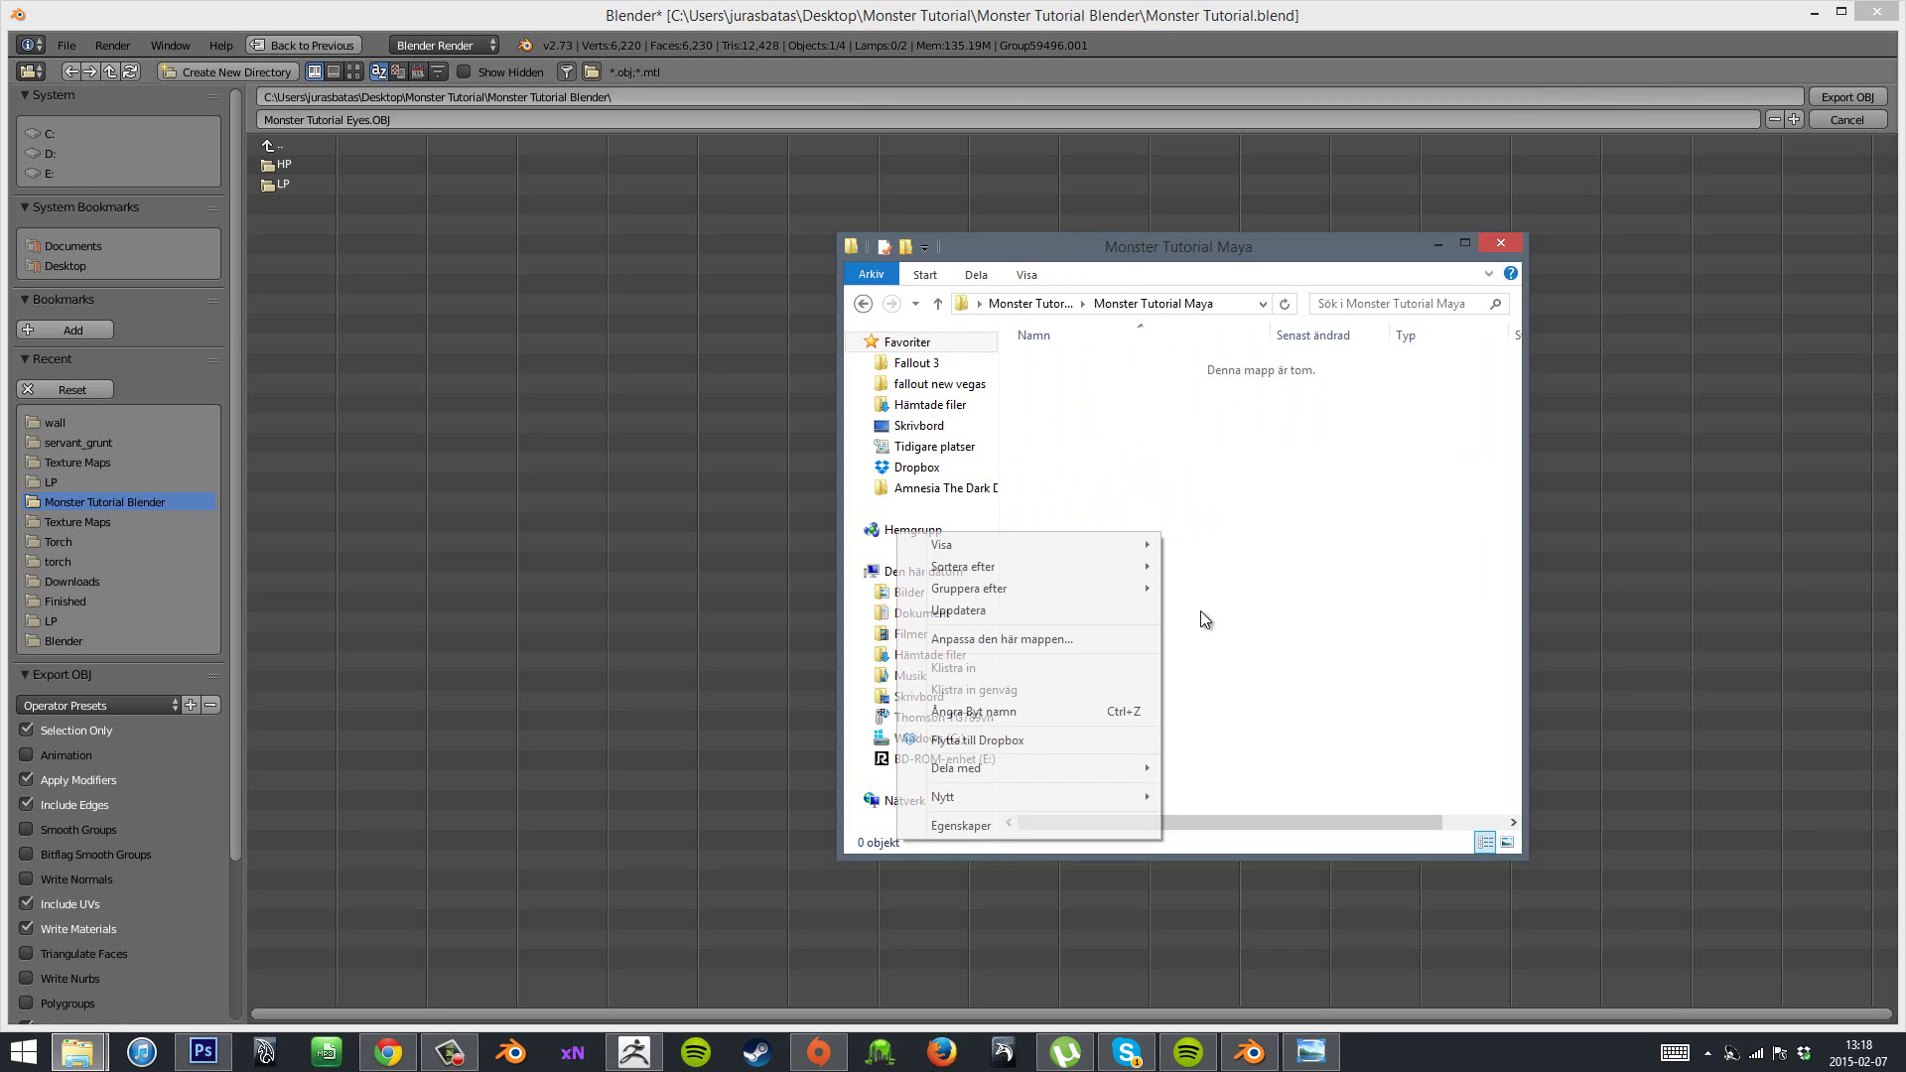
mouse_move(1041, 798)
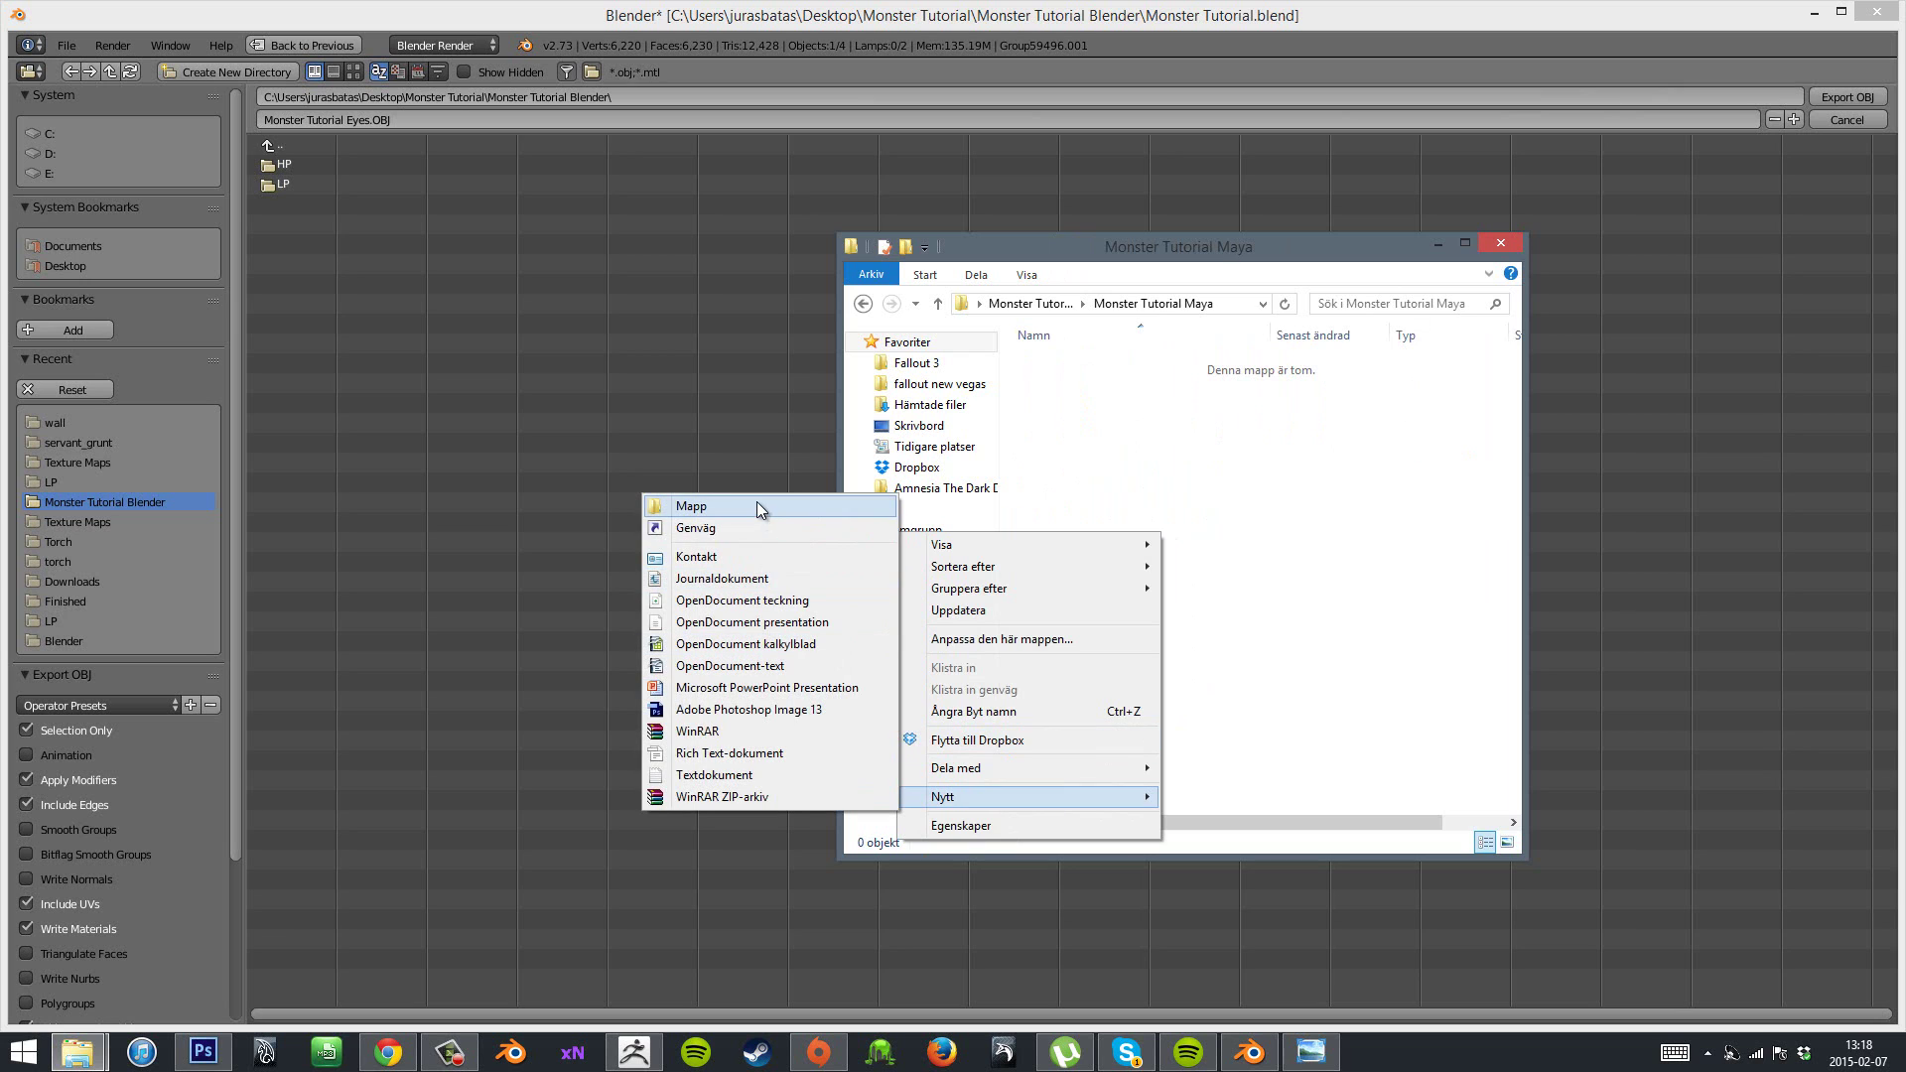
click(429, 276)
- Set the OBJ export destination to the Monster Tutorial Maya folder
click(296, 159)
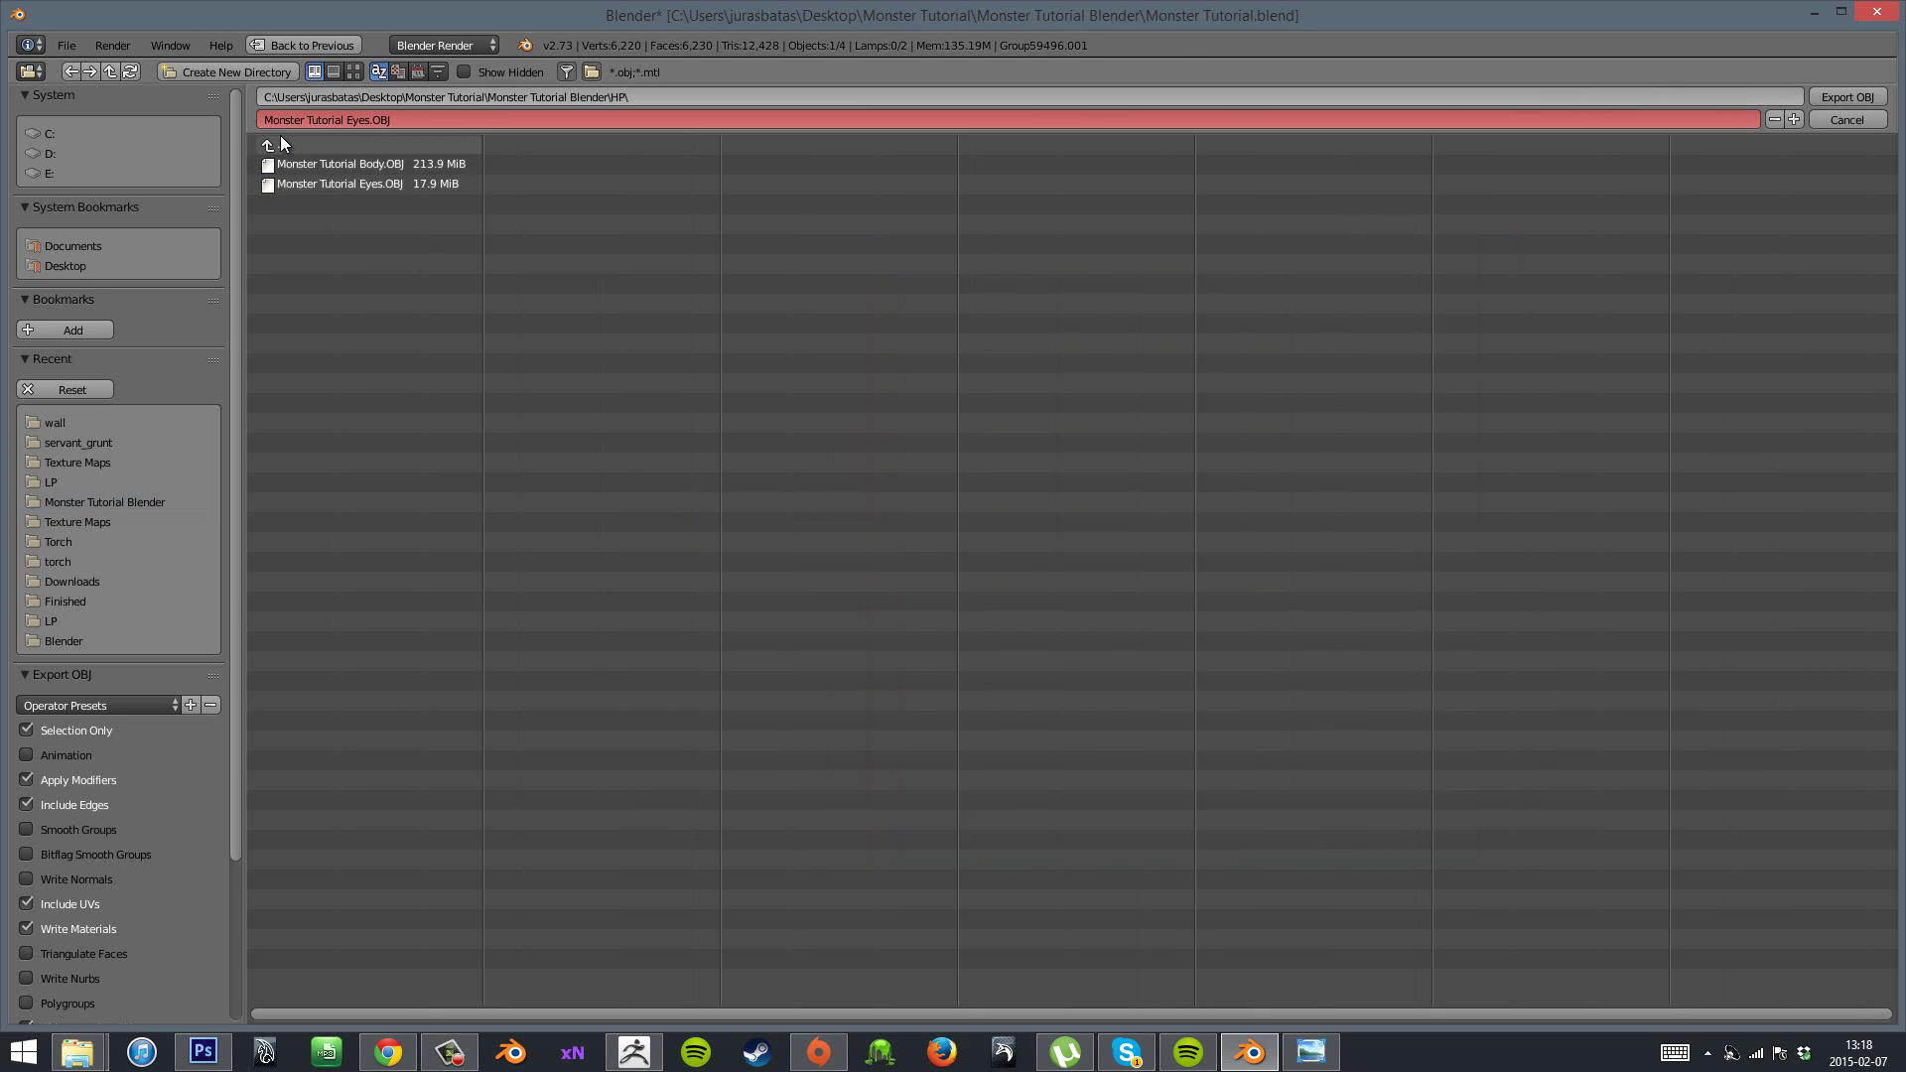
click(281, 142)
click(282, 142)
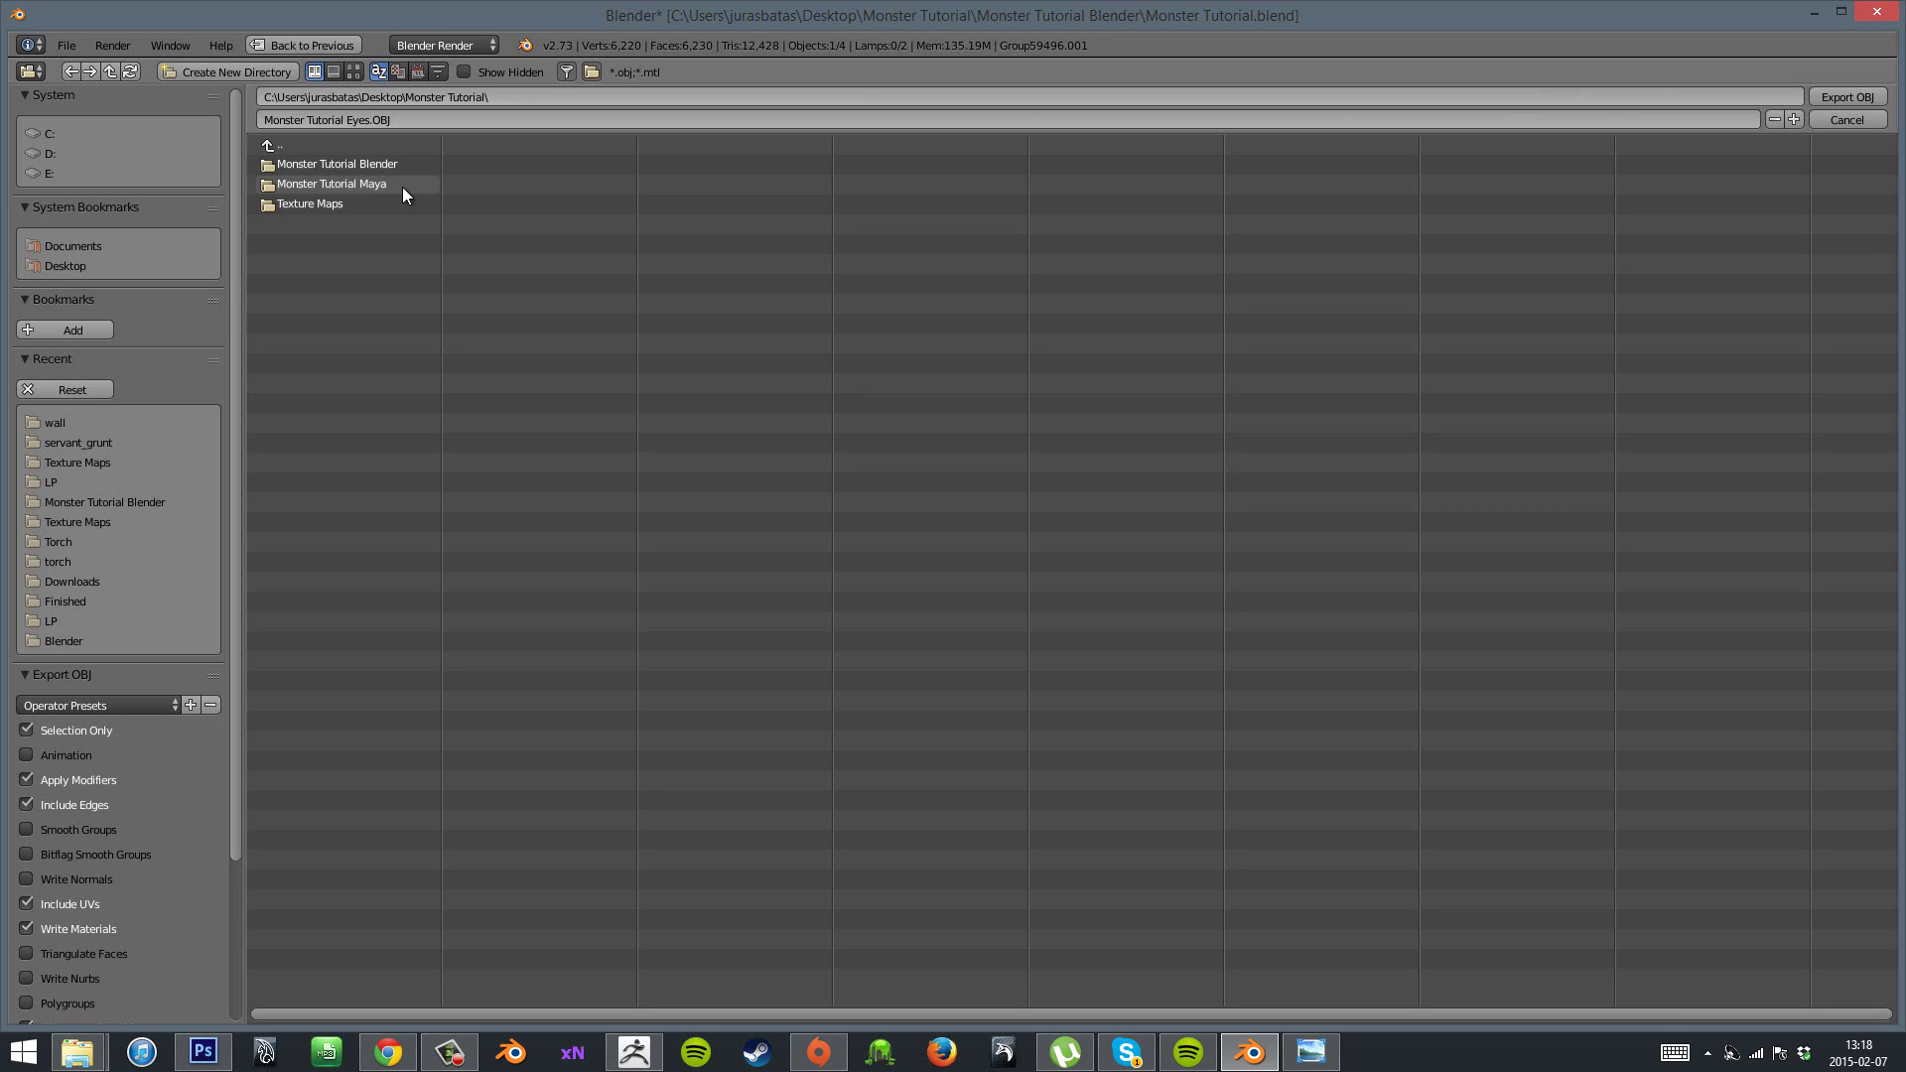
click(349, 186)
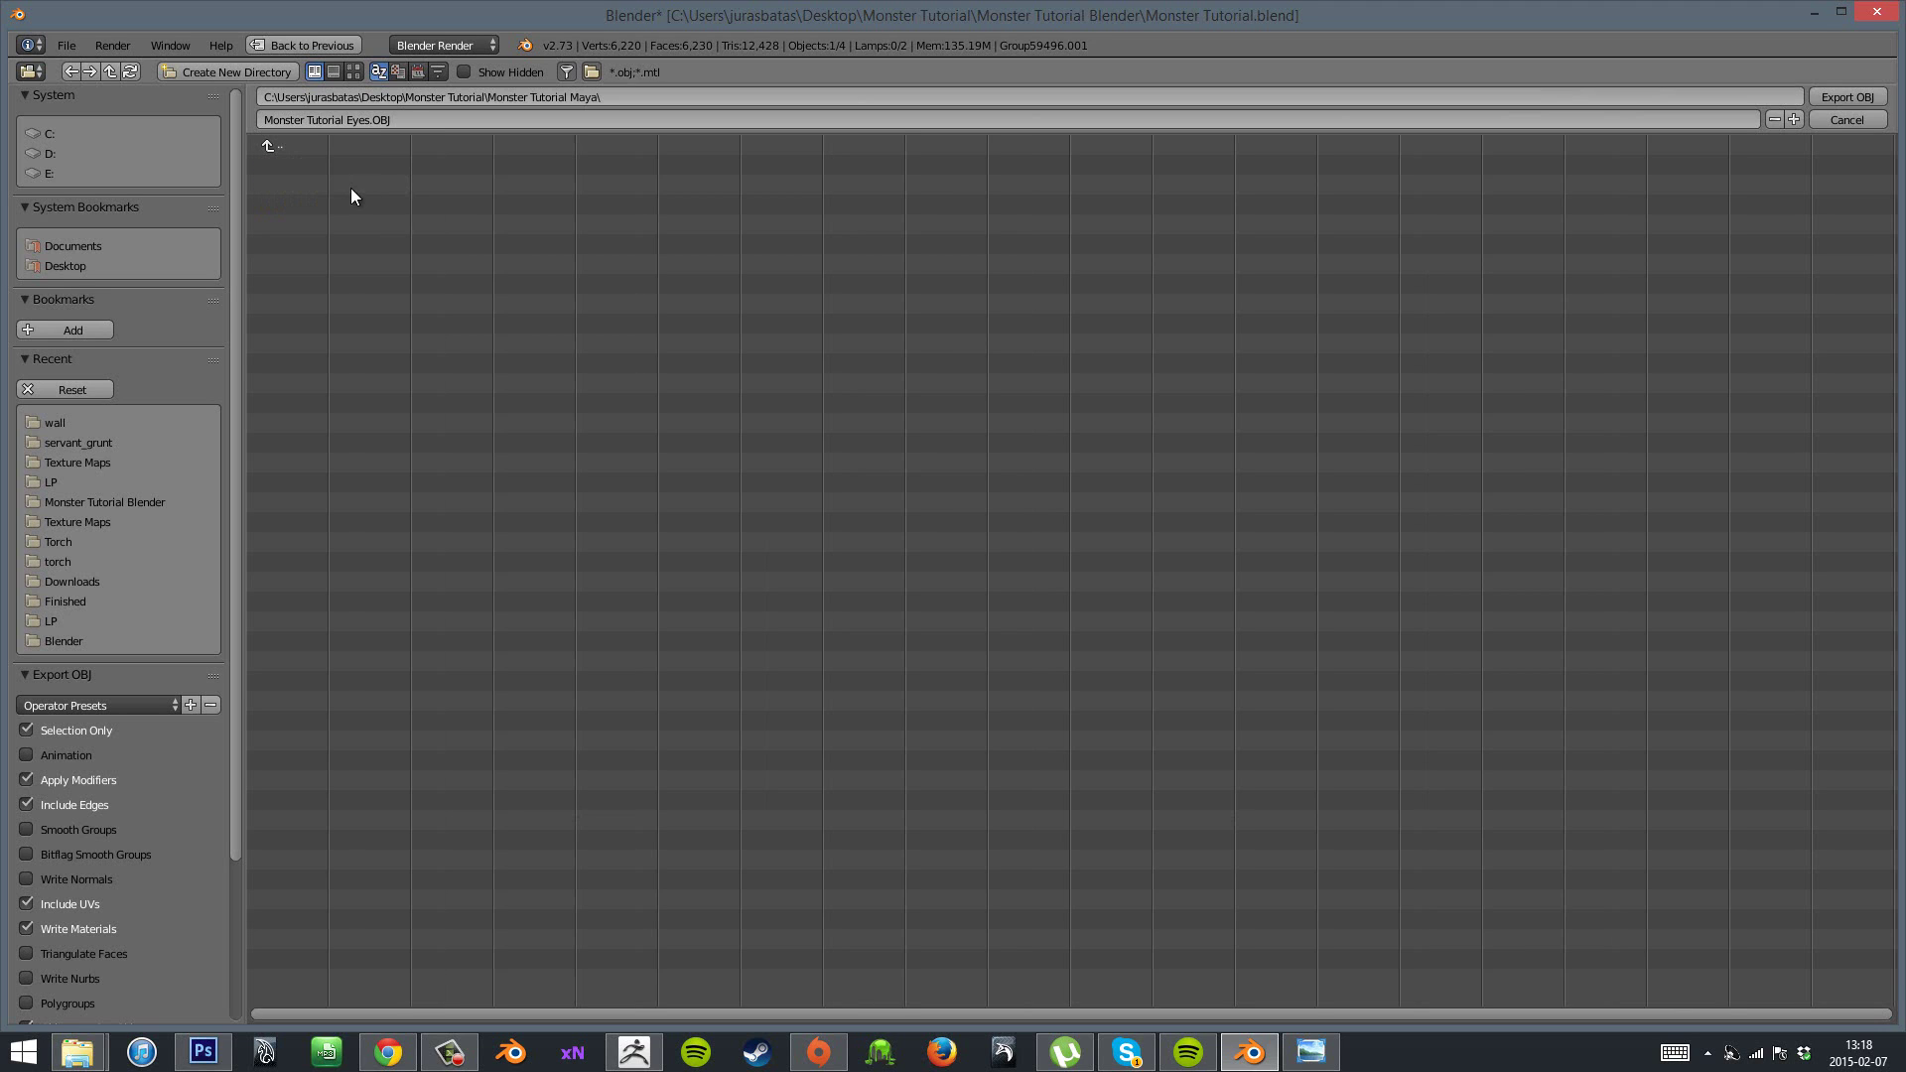
- Name the export file Monster Tutorial Maya.OBJ and export the selected monster with the existing OBJ options
double_click(383, 120)
key(BackSpace)
key(BackSpace)
key(BackSpace)
key(BackSpace)
text(maya)
key(BackSpace)
text(M)
key(Return)
scroll(224, 709, down, 5)
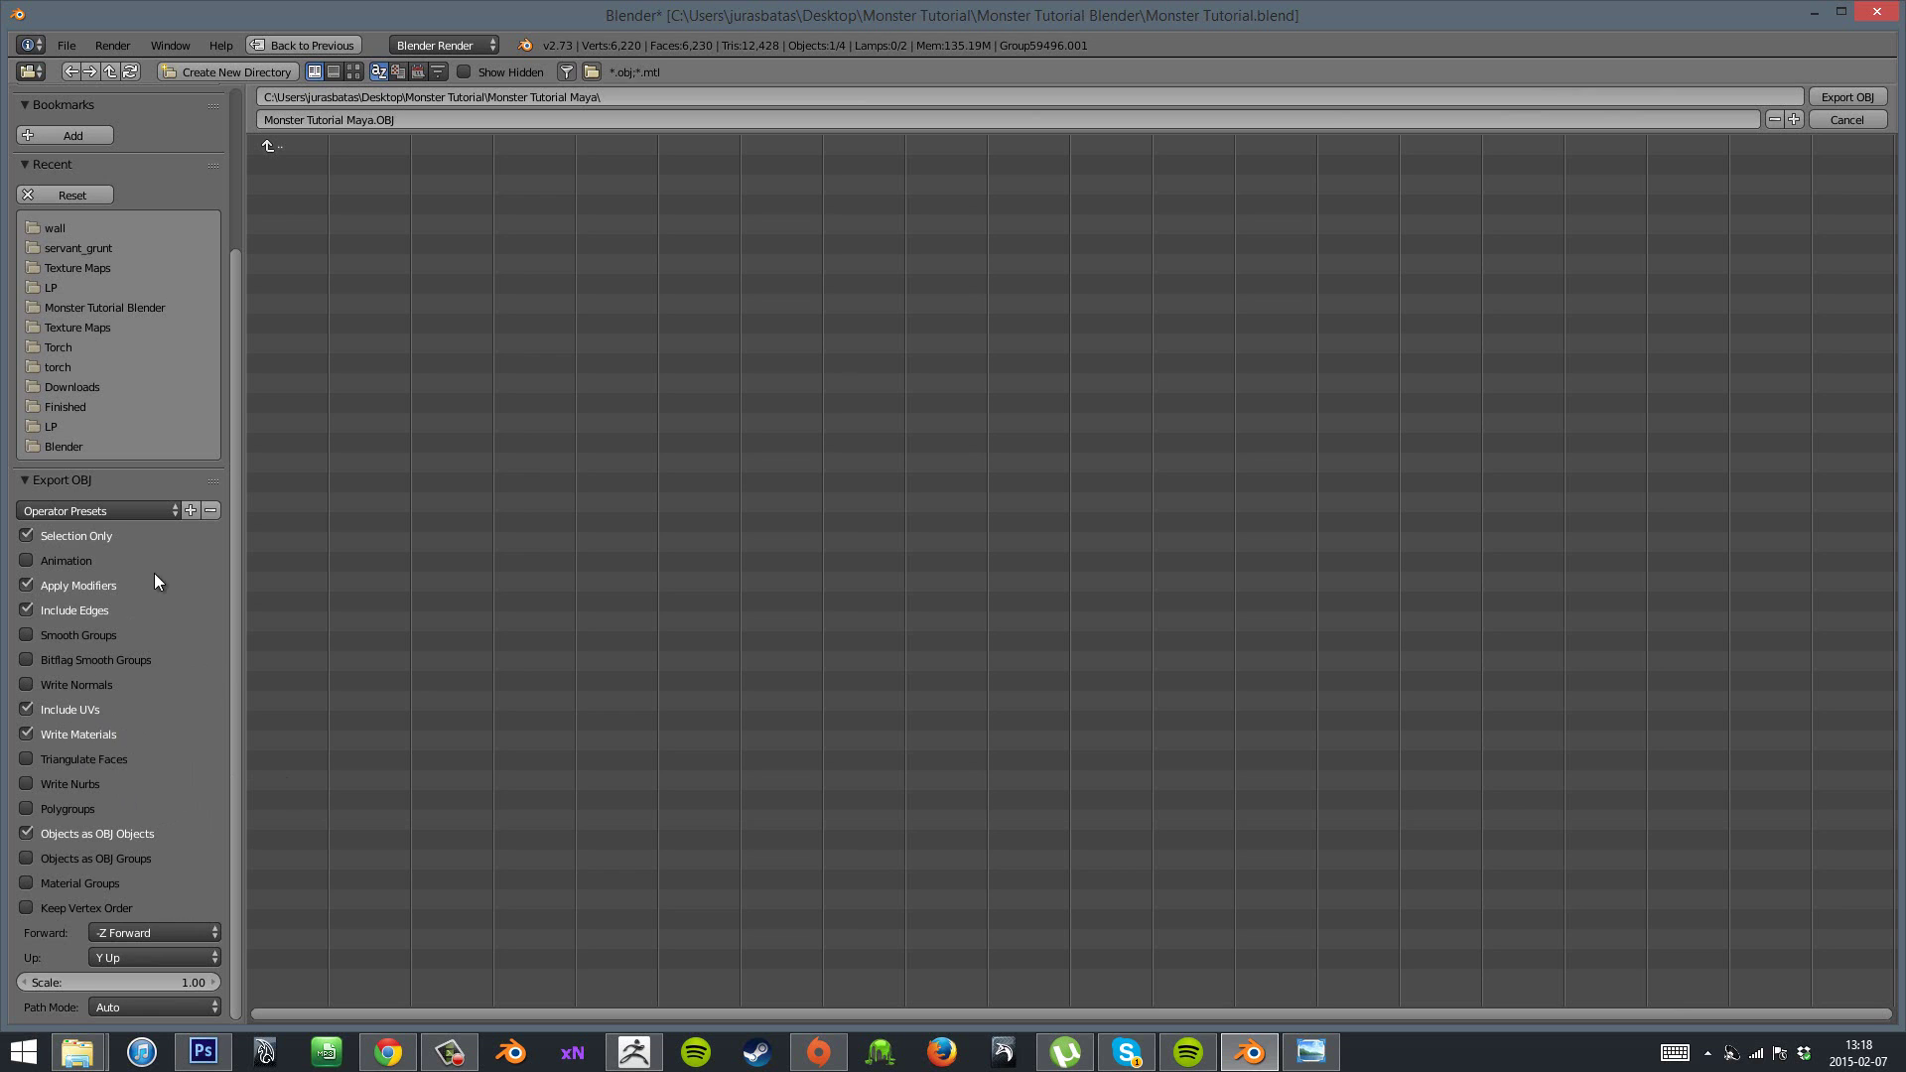
click(1847, 96)
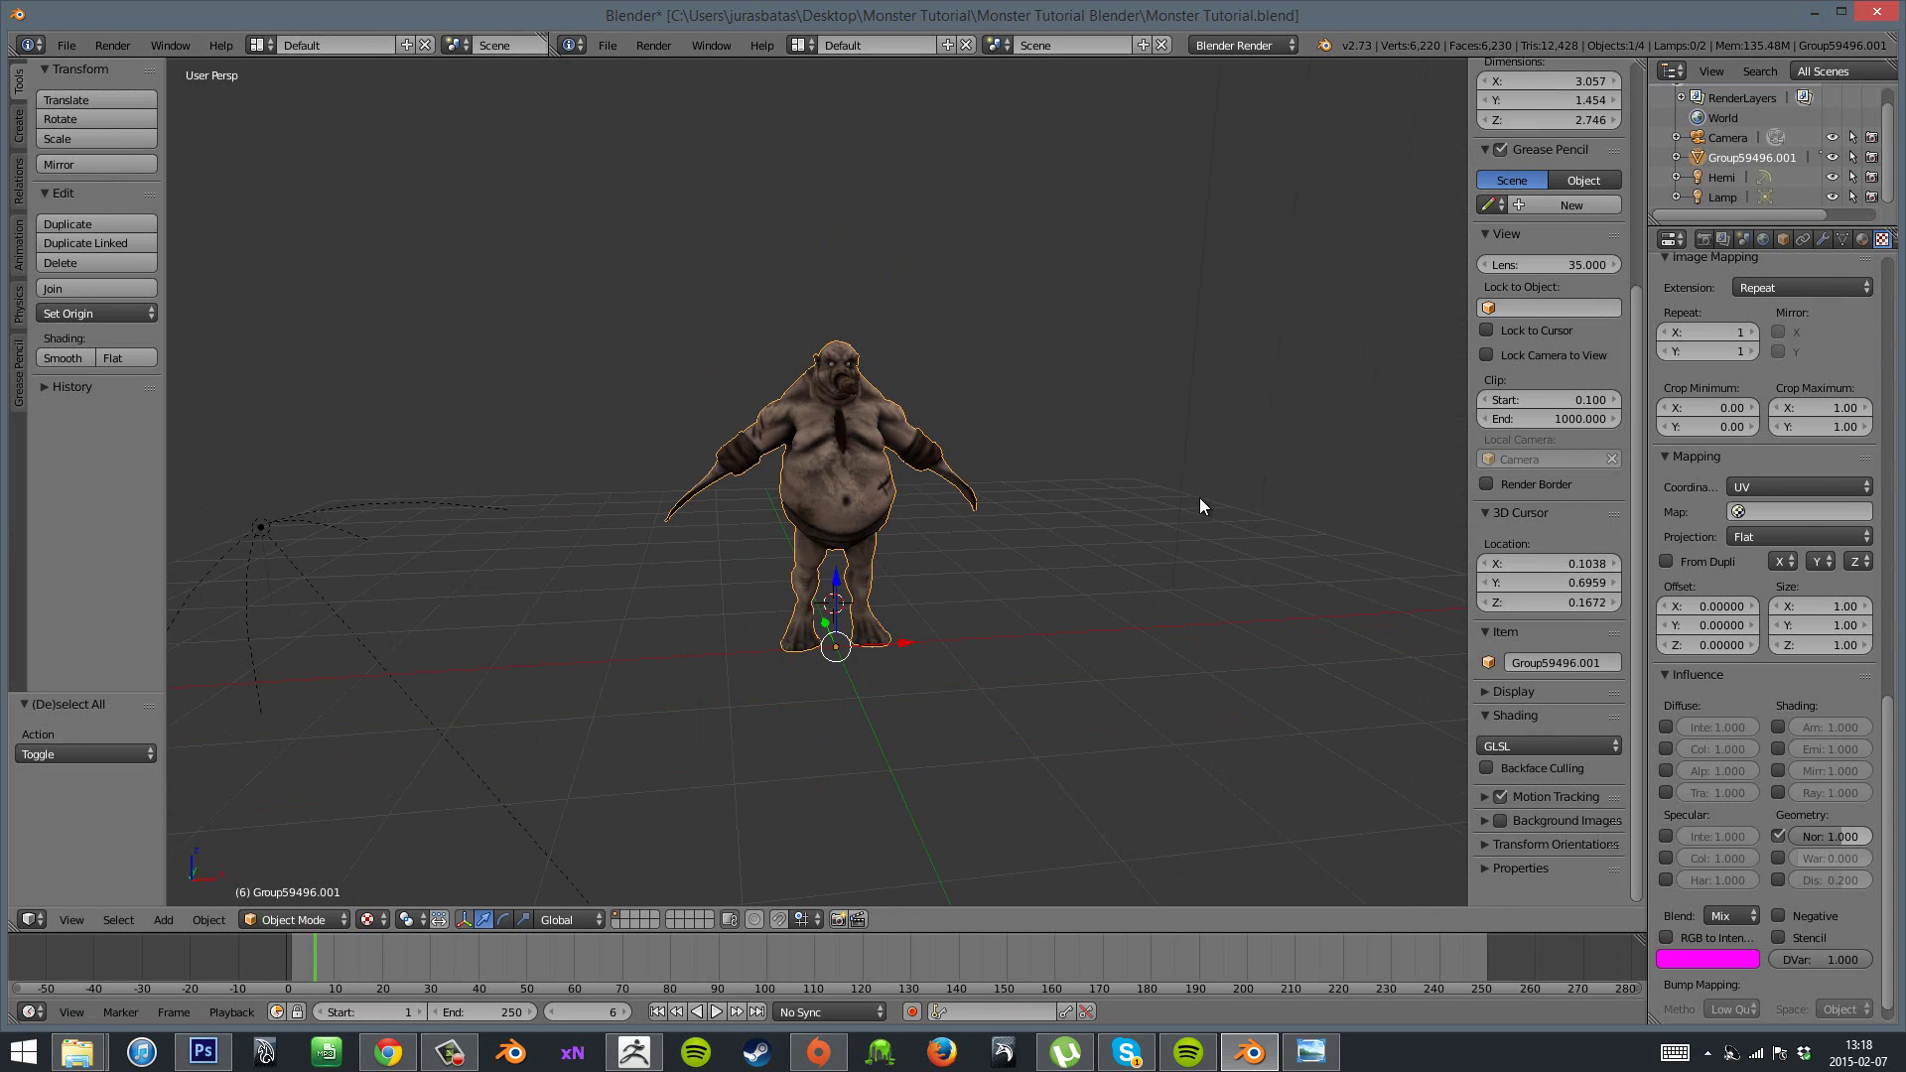
scroll(1199, 501, down, 3)
click(1198, 500)
scroll(1206, 504, up, 2)
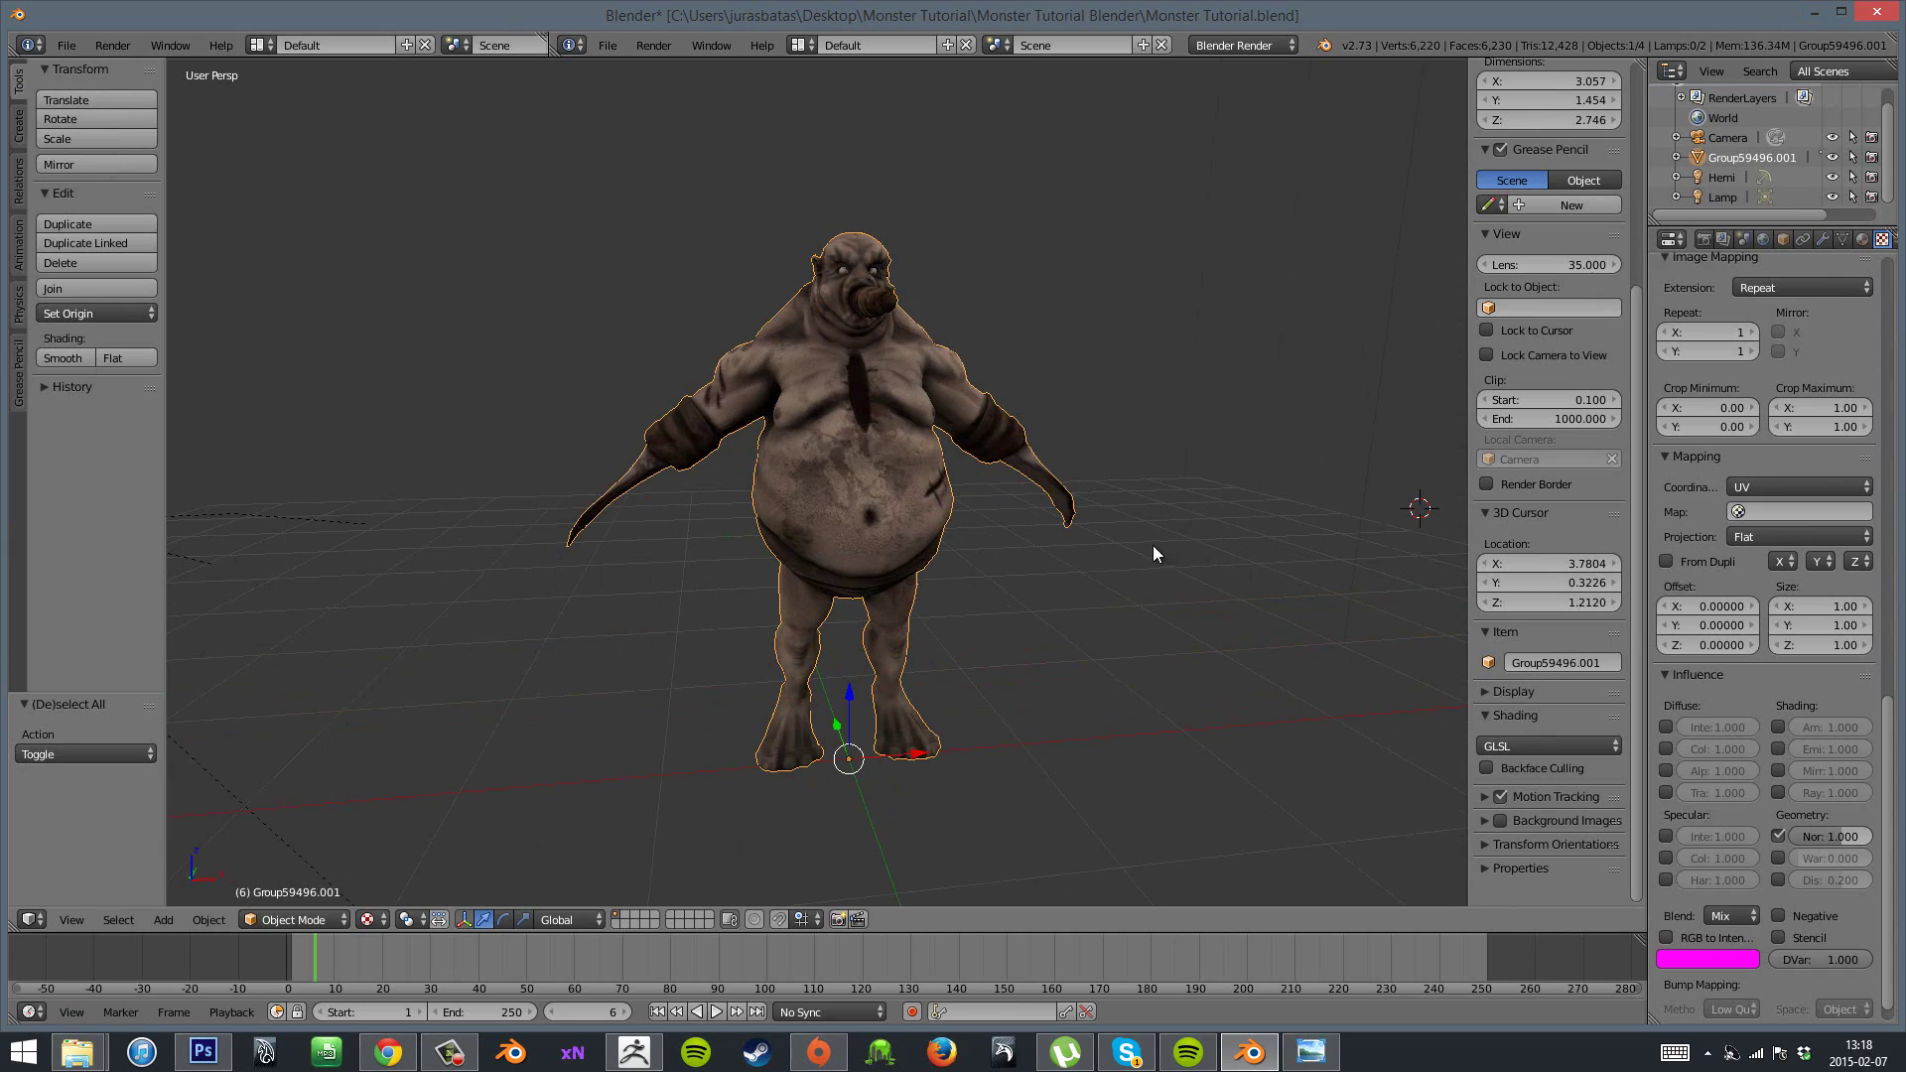